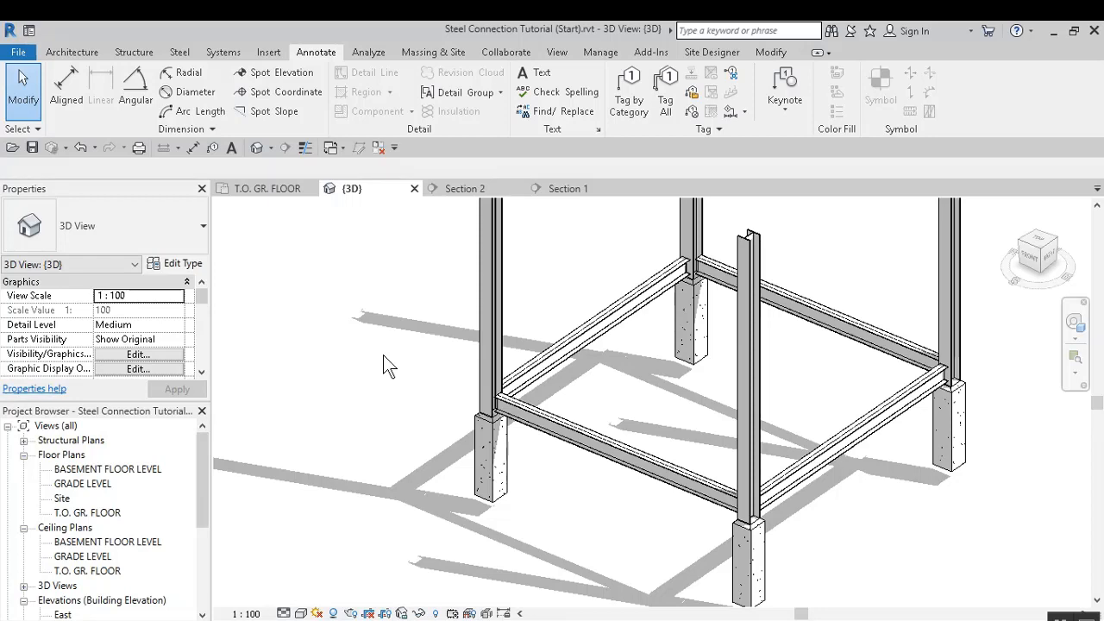
Show the steel tools and examine the column, beam and grid layout in the T.O. GR. FLOOR plan
{"action": "left_click", "coordinate": [181, 53]}
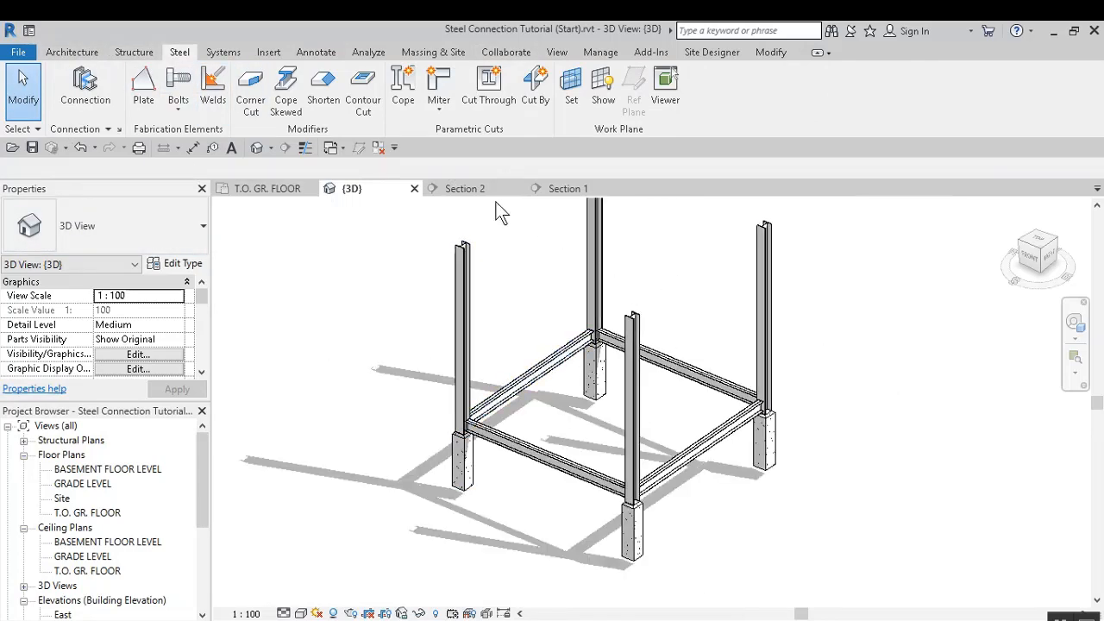
{"action": "left_click", "coordinate": [292, 190]}
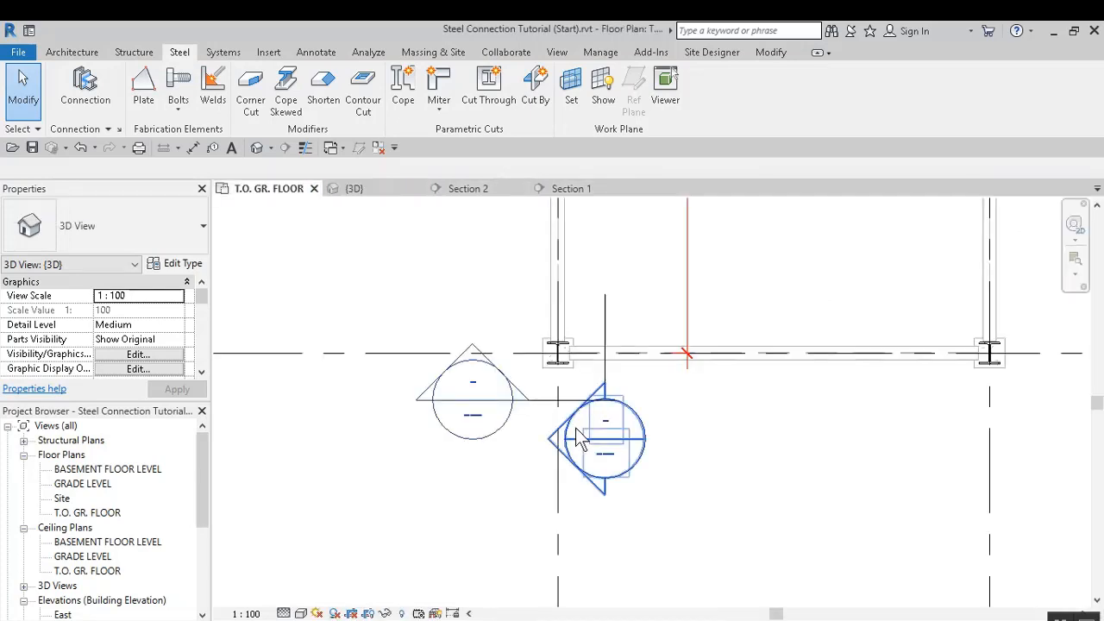
{"action": "scroll", "coordinate": [578, 438], "scroll_direction": "down", "scroll_amount": 4}
{"action": "scroll", "coordinate": [649, 345], "scroll_direction": "up", "scroll_amount": 4}
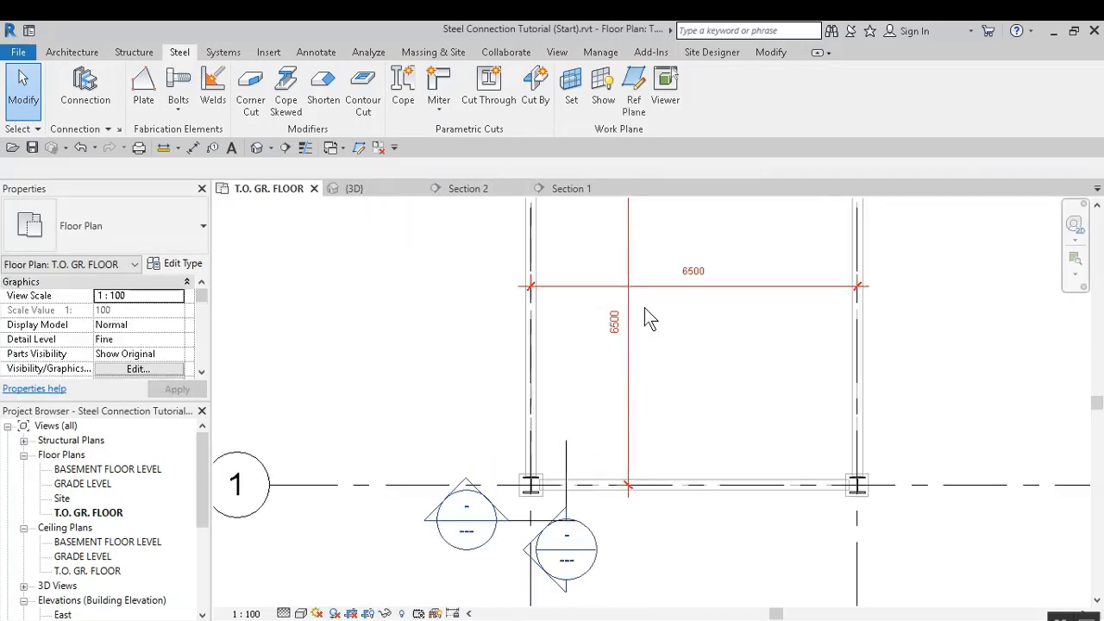
{"action": "scroll", "coordinate": [648, 321], "scroll_direction": "up", "scroll_amount": 2}
{"action": "scroll", "coordinate": [638, 321], "scroll_direction": "down", "scroll_amount": 3}
{"action": "scroll", "coordinate": [733, 358], "scroll_direction": "down", "scroll_amount": 2}
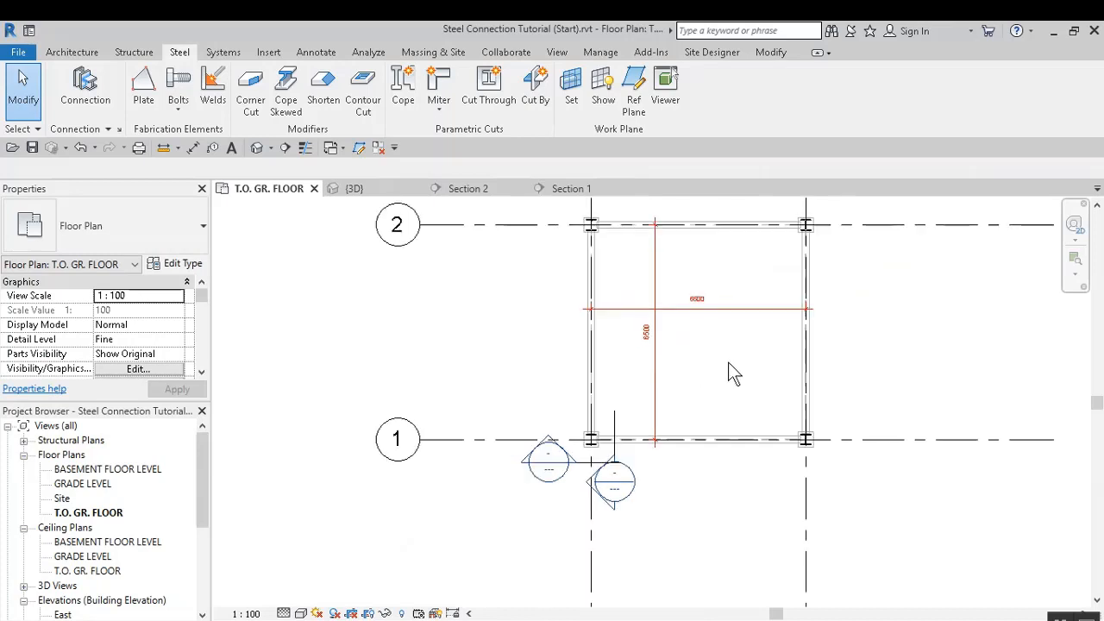
{"action": "middle_click_drag", "start_coordinate": [734, 370], "coordinate": [703, 397]}
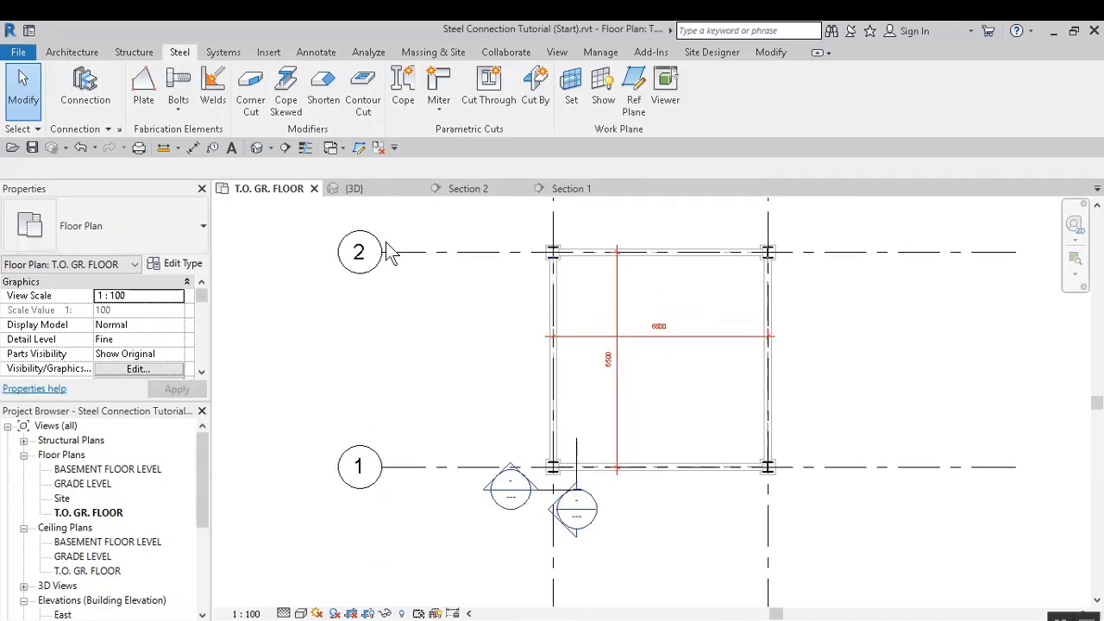
Examine in the 3D view how the steel columns meet the concrete piers and the floor beams
{"action": "left_click", "coordinate": [371, 192]}
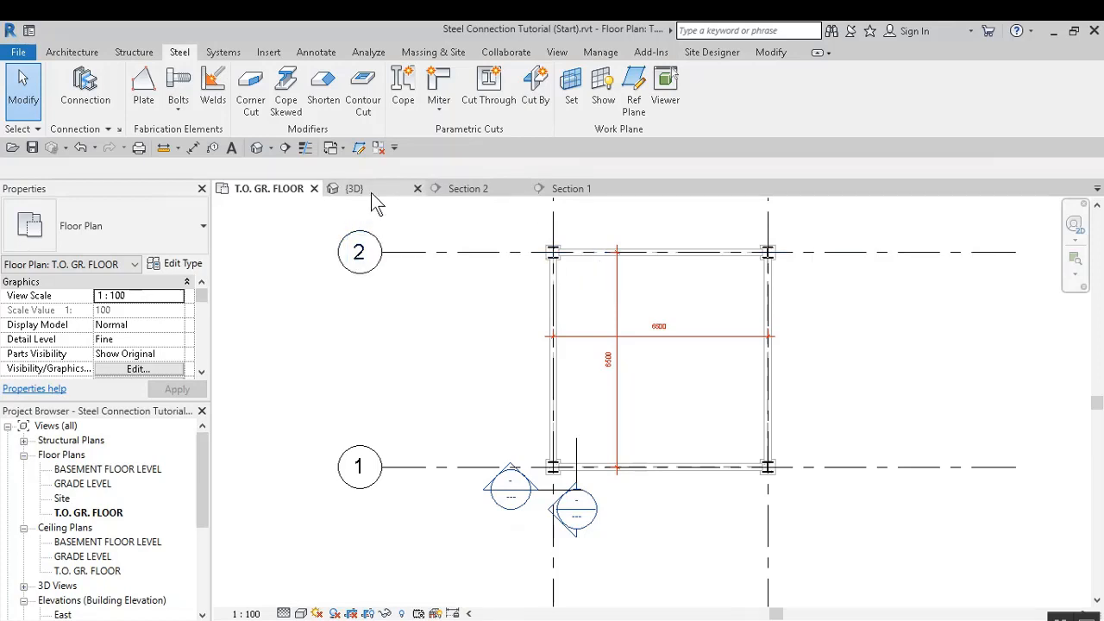
{"action": "scroll", "coordinate": [461, 478], "scroll_direction": "up", "scroll_amount": 8}
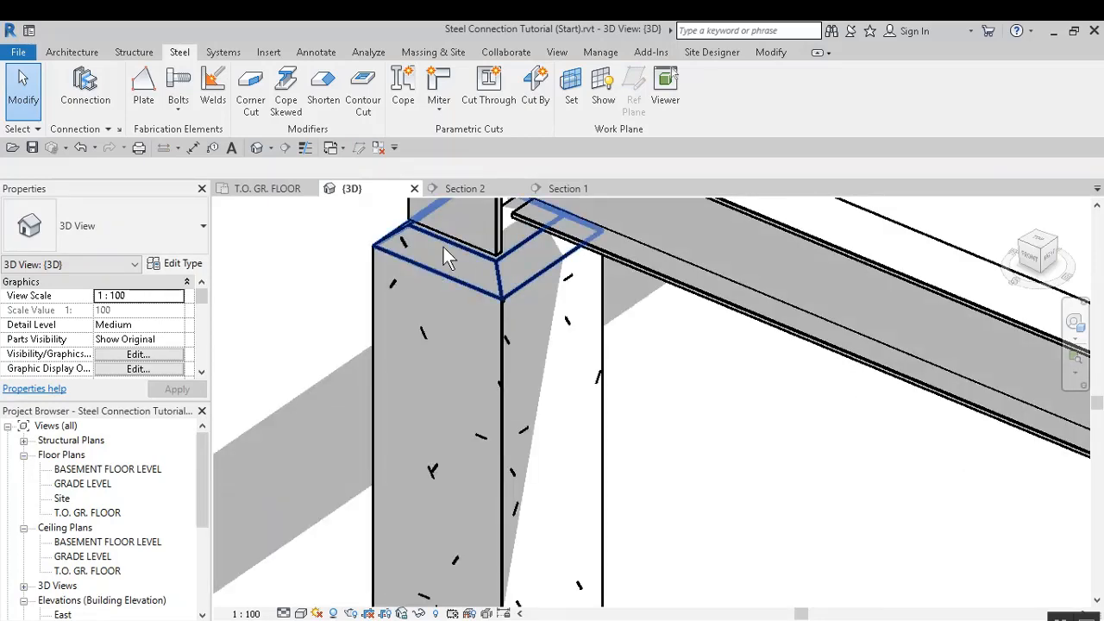
{"action": "scroll", "coordinate": [442, 345], "scroll_direction": "down", "scroll_amount": 2}
{"action": "scroll", "coordinate": [453, 319], "scroll_direction": "up", "scroll_amount": 3}
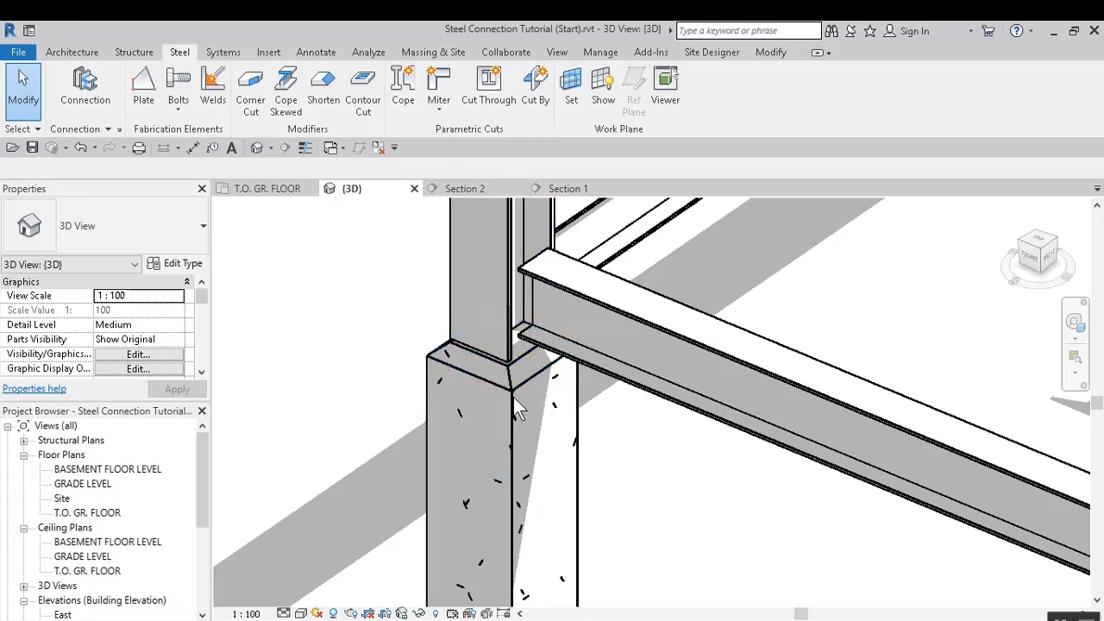
{"action": "scroll", "coordinate": [518, 401], "scroll_direction": "down", "scroll_amount": 3}
{"action": "scroll", "coordinate": [500, 384], "scroll_direction": "up", "scroll_amount": 5}
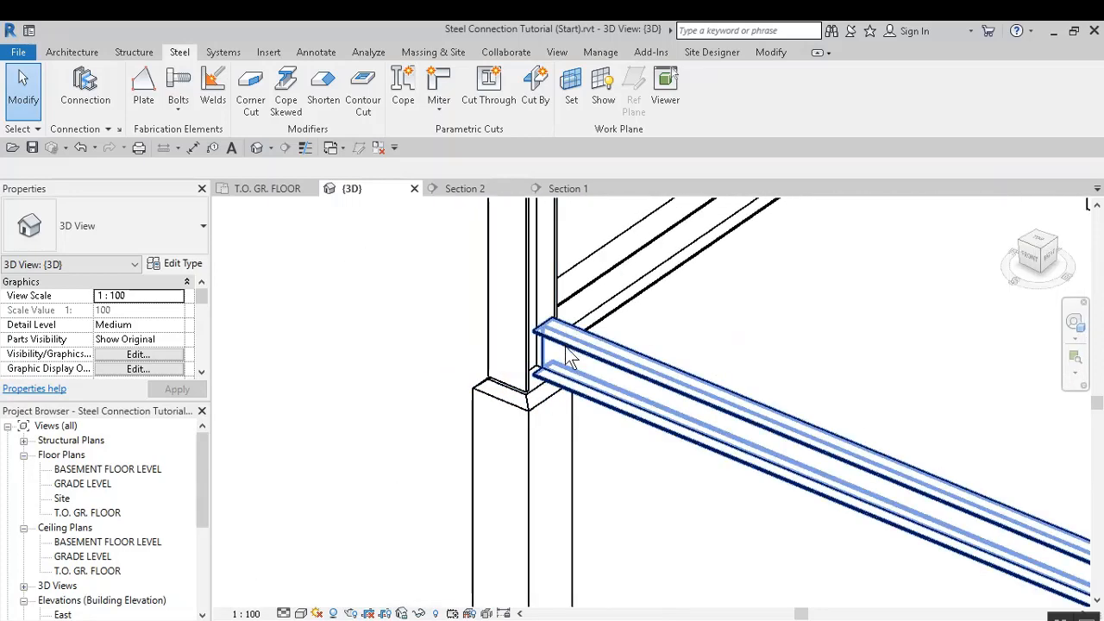
{"action": "scroll", "coordinate": [605, 375], "scroll_direction": "down", "scroll_amount": 3}
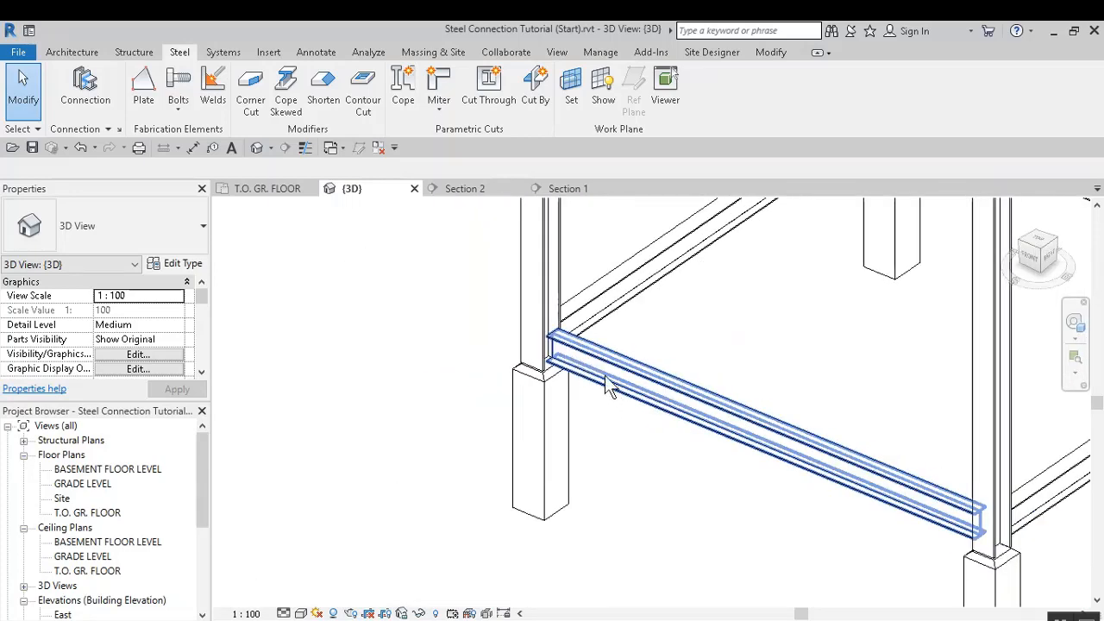
{"action": "scroll", "coordinate": [526, 335], "scroll_direction": "up", "scroll_amount": 3}
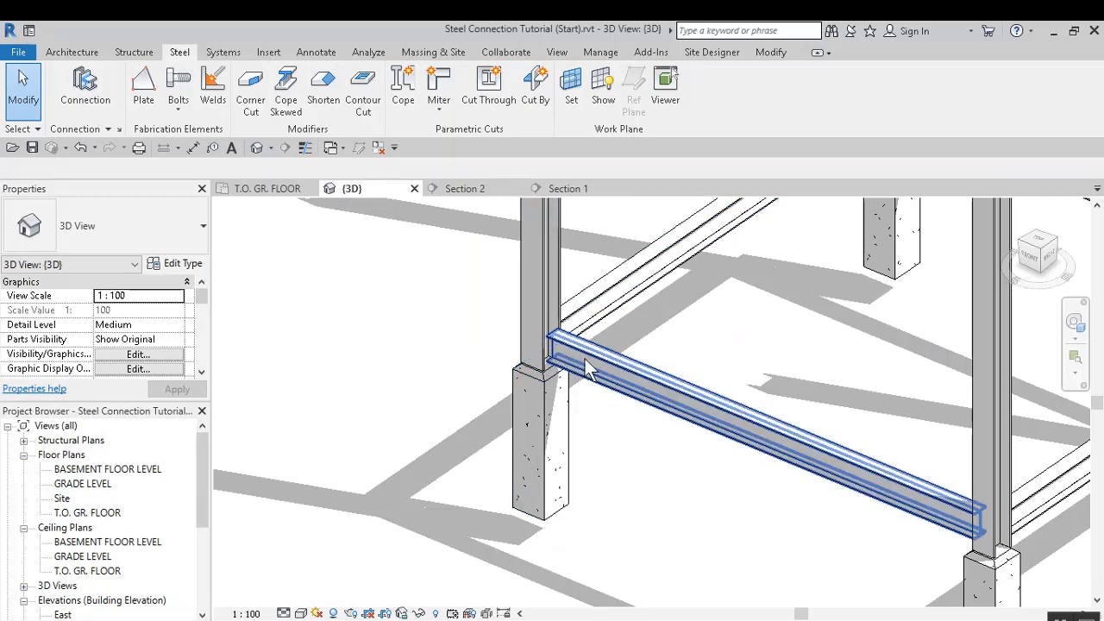
{"action": "scroll", "coordinate": [607, 461], "scroll_direction": "down", "scroll_amount": 2}
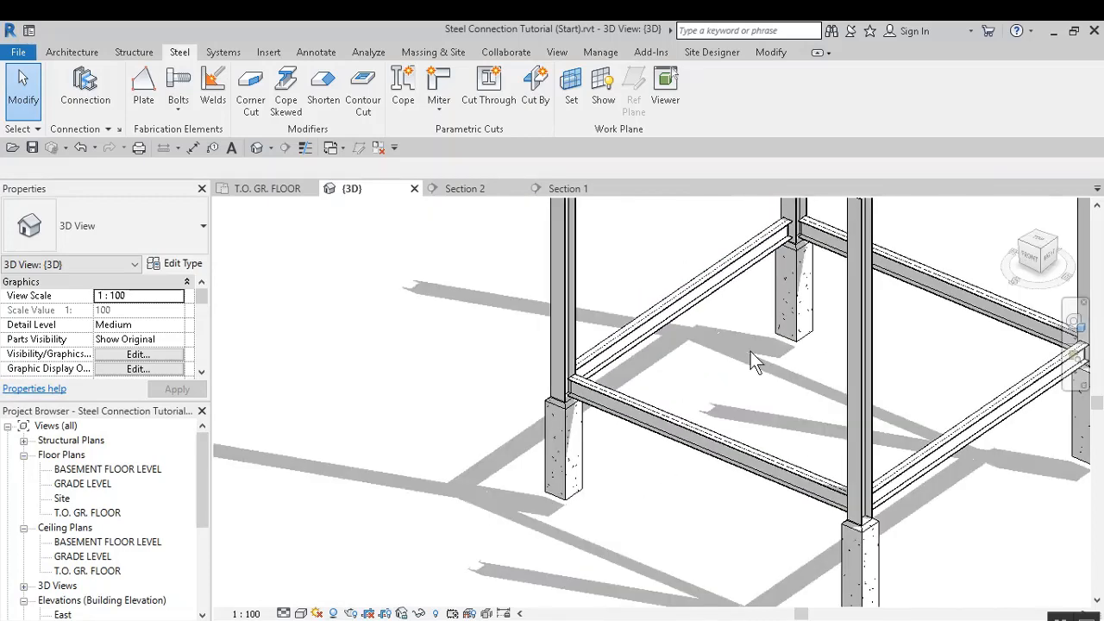
{"action": "mouse_move", "coordinate": [757, 365]}
{"action": "middle_mouse_down"}
{"action": "mouse_move", "coordinate": [739, 380]}
{"action": "mouse_move", "coordinate": [709, 360]}
{"action": "middle_mouse_up"}
{"action": "scroll", "coordinate": [708, 359], "scroll_direction": "down", "scroll_amount": 2}
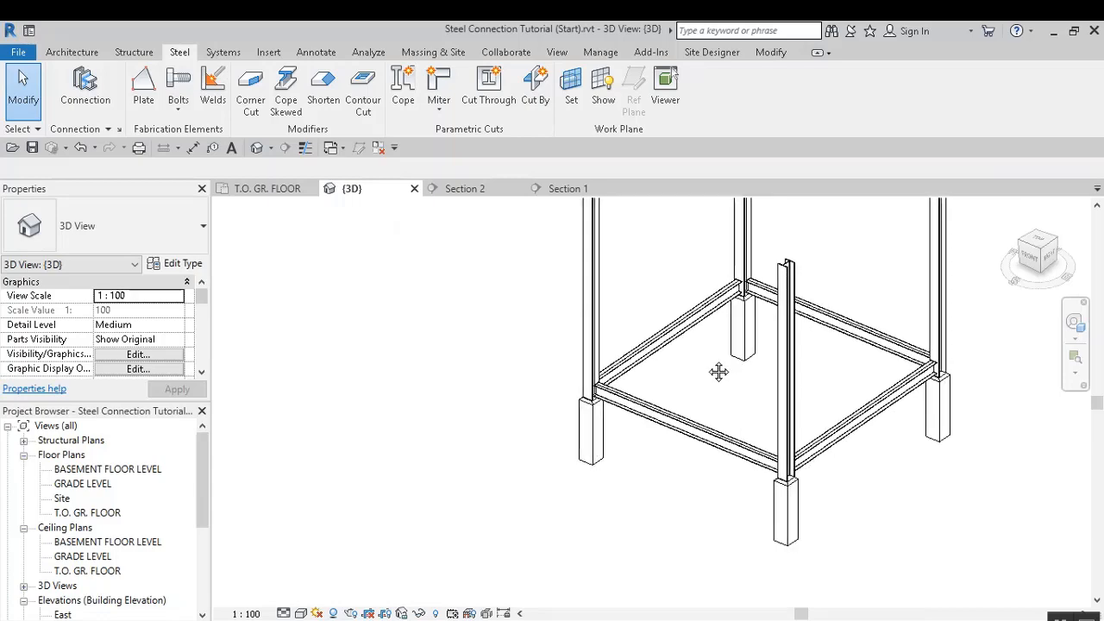
{"action": "scroll", "coordinate": [660, 357], "scroll_direction": "up", "scroll_amount": 4}
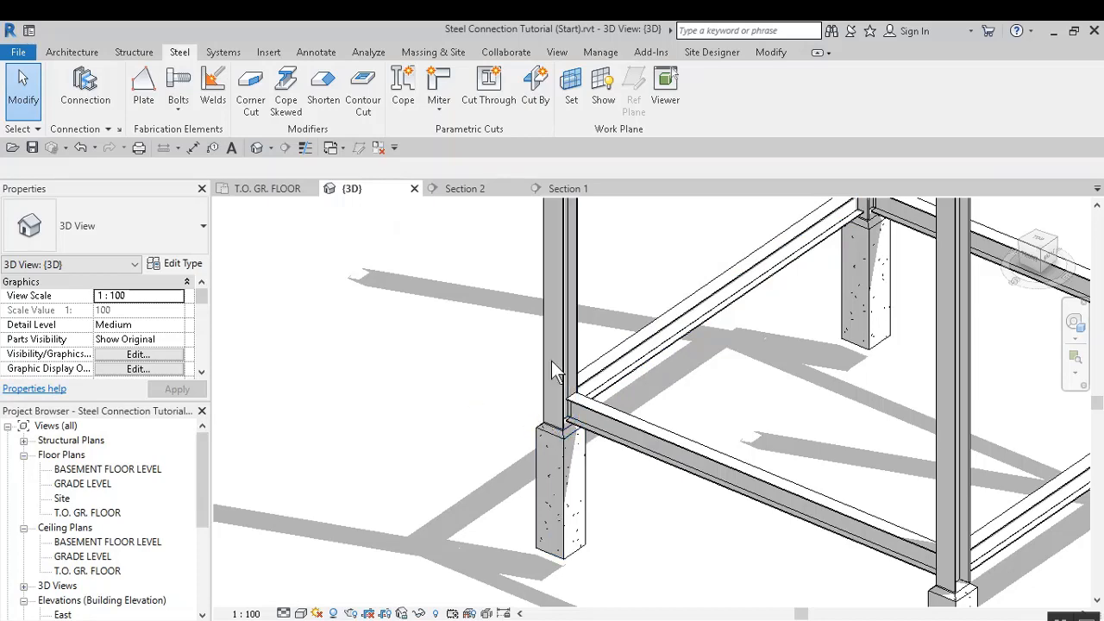
{"action": "scroll", "coordinate": [552, 361], "scroll_direction": "down", "scroll_amount": 3}
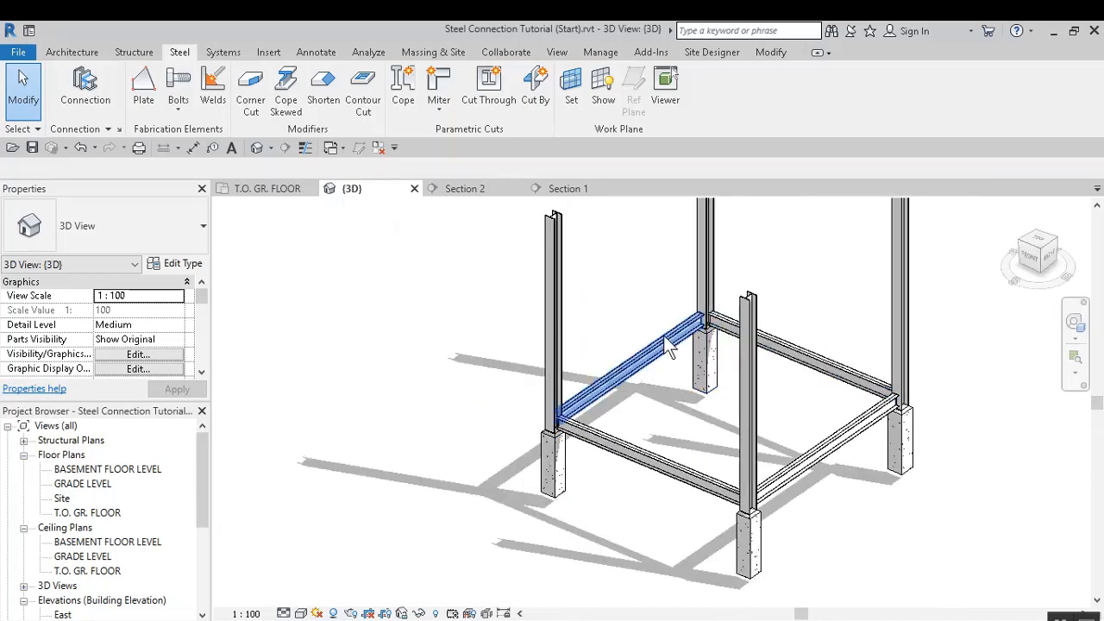
Examine the column base and beam junction in the Section 1 view
{"action": "left_click", "coordinate": [467, 189]}
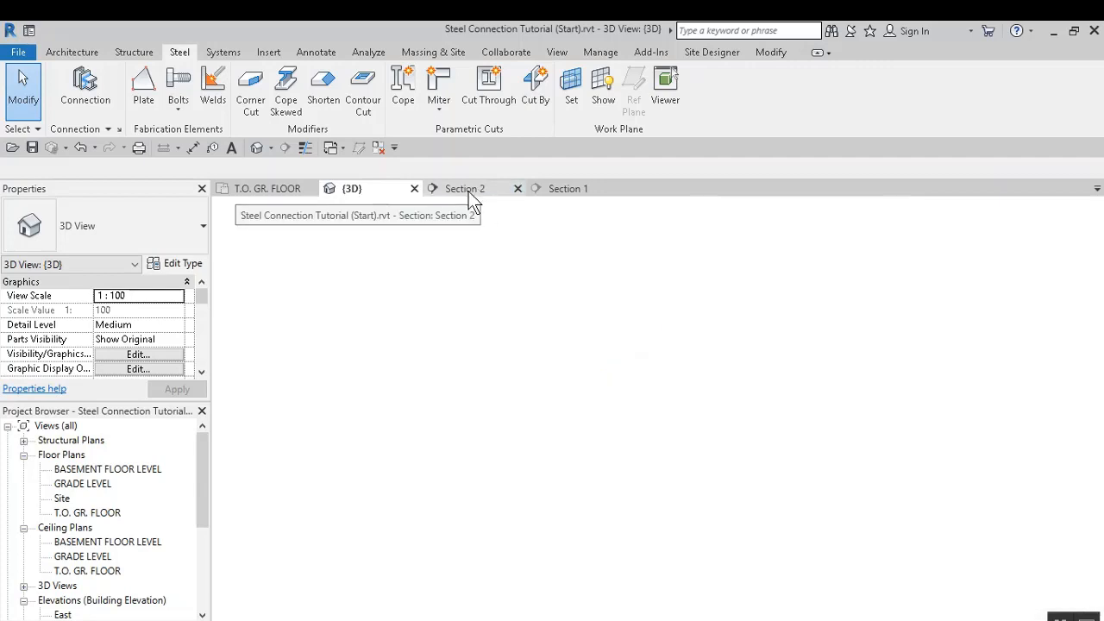
{"action": "left_click", "coordinate": [569, 190]}
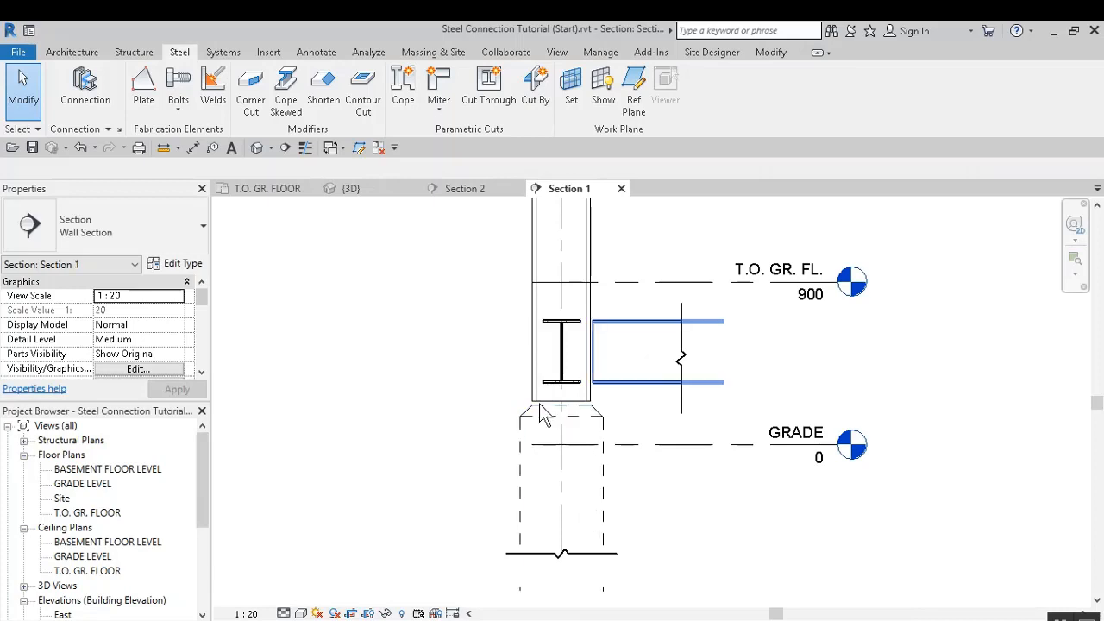
{"action": "scroll", "coordinate": [565, 371], "scroll_direction": "down", "scroll_amount": 2}
{"action": "scroll", "coordinate": [569, 369], "scroll_direction": "up", "scroll_amount": 4}
{"action": "scroll", "coordinate": [622, 370], "scroll_direction": "down", "scroll_amount": 2}
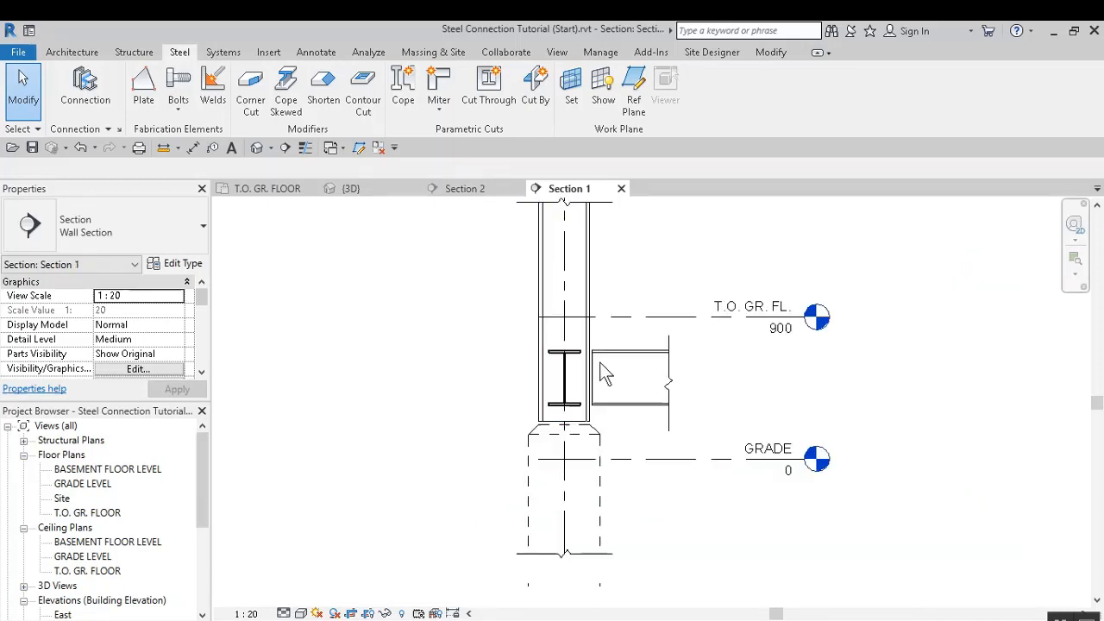
{"action": "scroll", "coordinate": [499, 360], "scroll_direction": "down", "scroll_amount": 2}
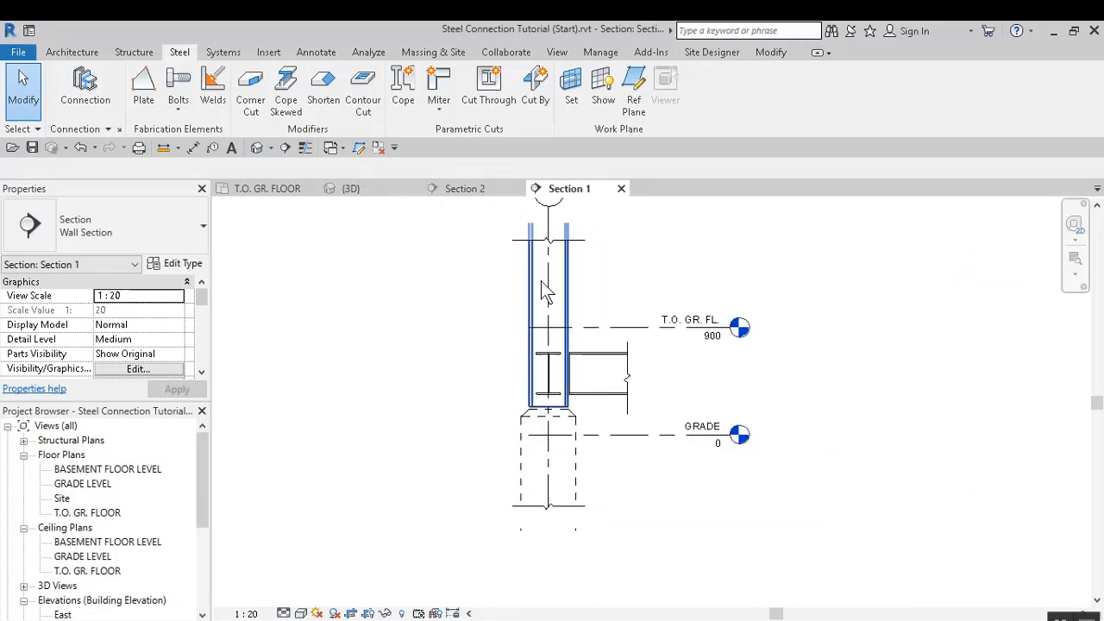
{"action": "scroll", "coordinate": [541, 281], "scroll_direction": "up", "scroll_amount": 3}
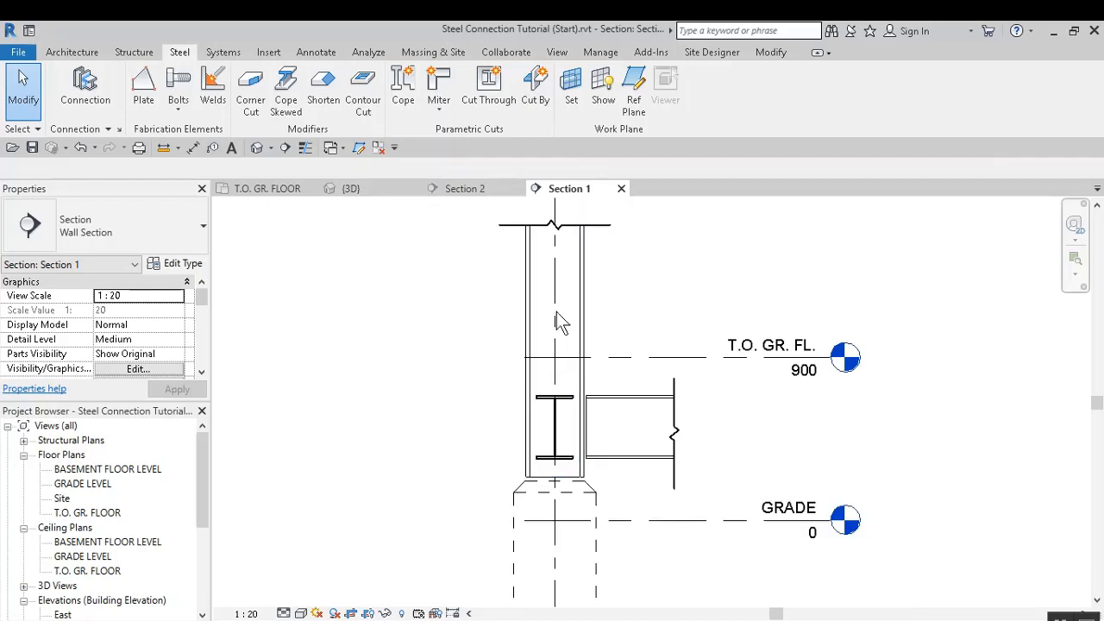
Return to the T.O. GR. FLOOR plan and review the column bay, its dimensions and the section markers
{"action": "left_click", "coordinate": [448, 191]}
{"action": "left_click", "coordinate": [278, 190]}
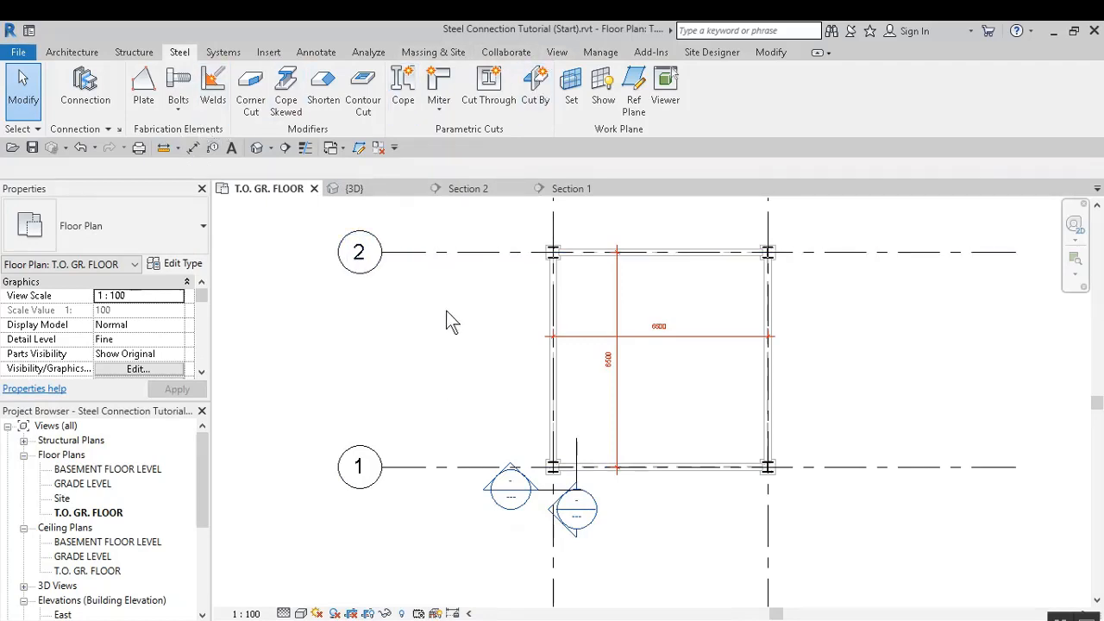
{"action": "scroll", "coordinate": [468, 339], "scroll_direction": "down", "scroll_amount": 1}
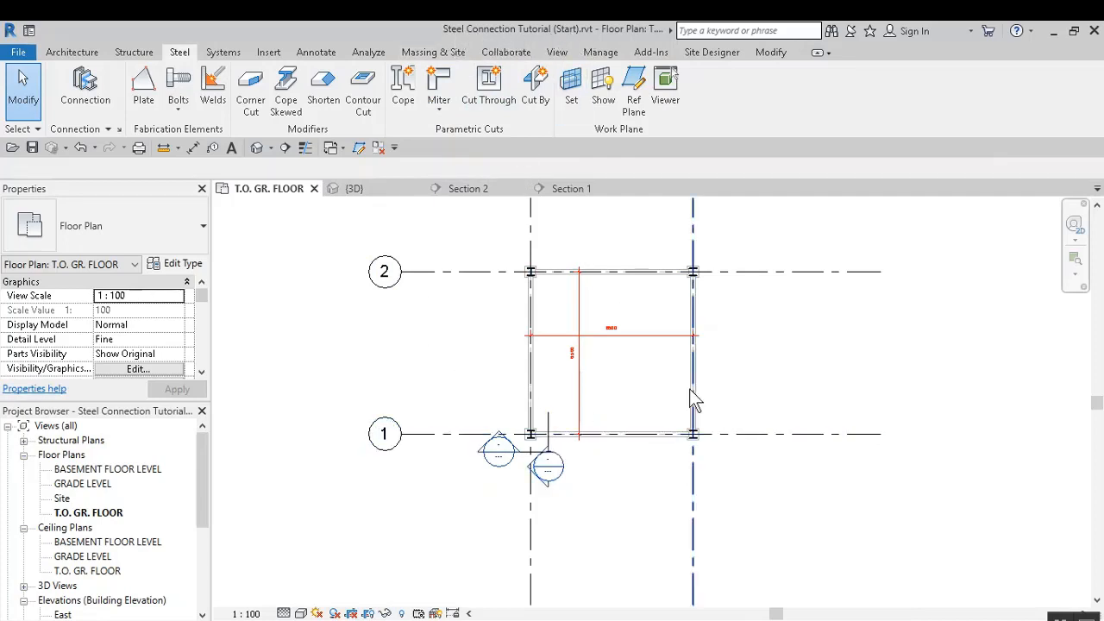
{"action": "scroll", "coordinate": [603, 361], "scroll_direction": "up", "scroll_amount": 4}
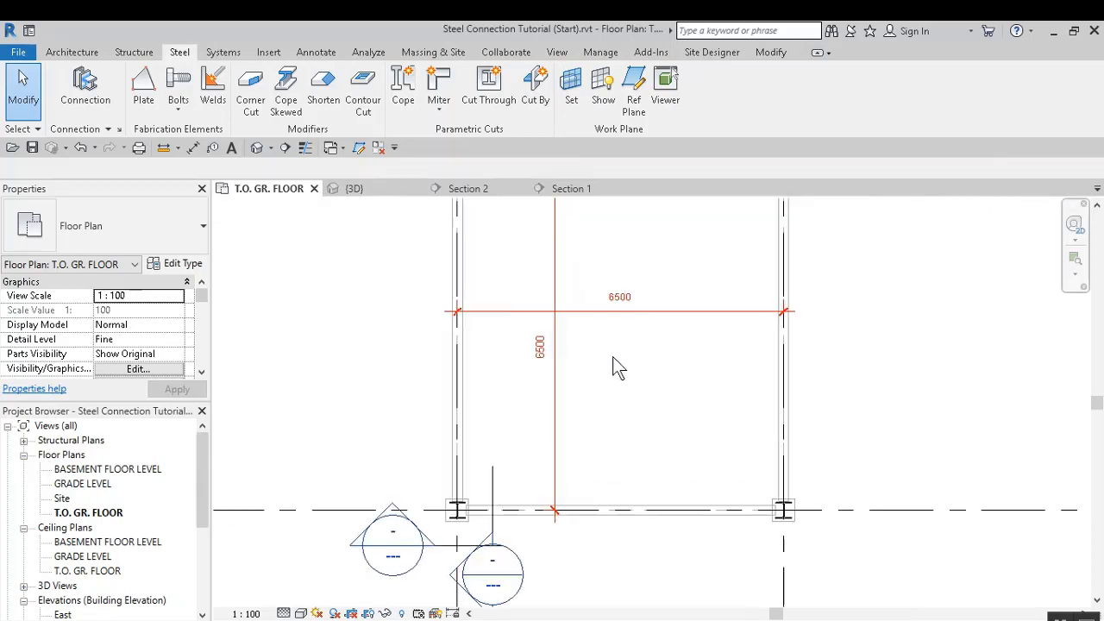
{"action": "scroll", "coordinate": [583, 362], "scroll_direction": "down", "scroll_amount": 3}
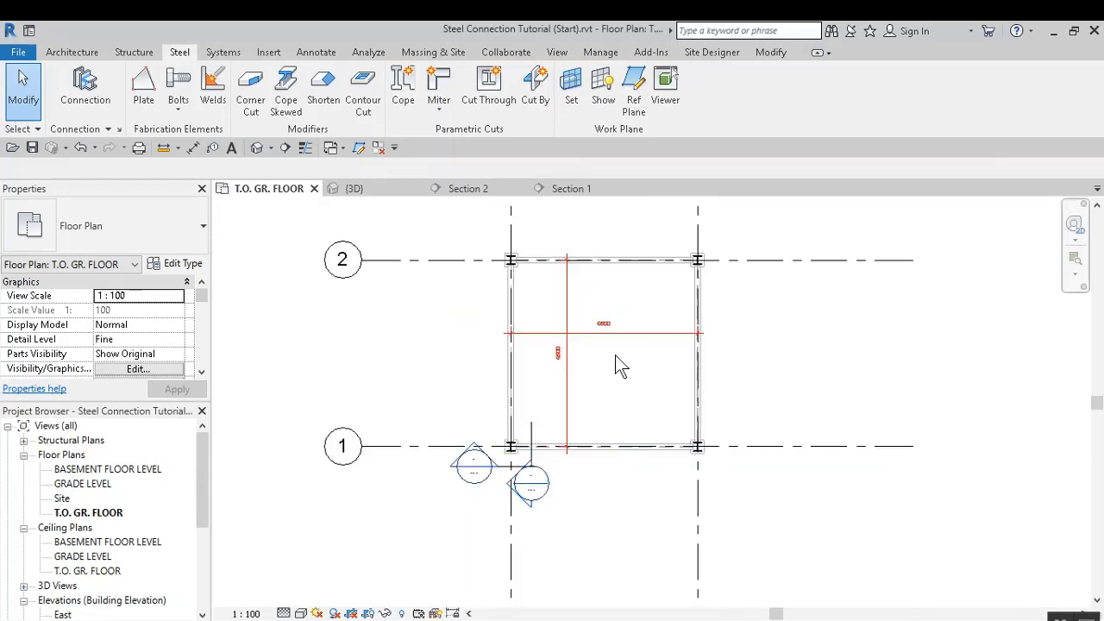
{"action": "scroll", "coordinate": [629, 342], "scroll_direction": "up", "scroll_amount": 3}
{"action": "scroll", "coordinate": [554, 364], "scroll_direction": "down", "scroll_amount": 4}
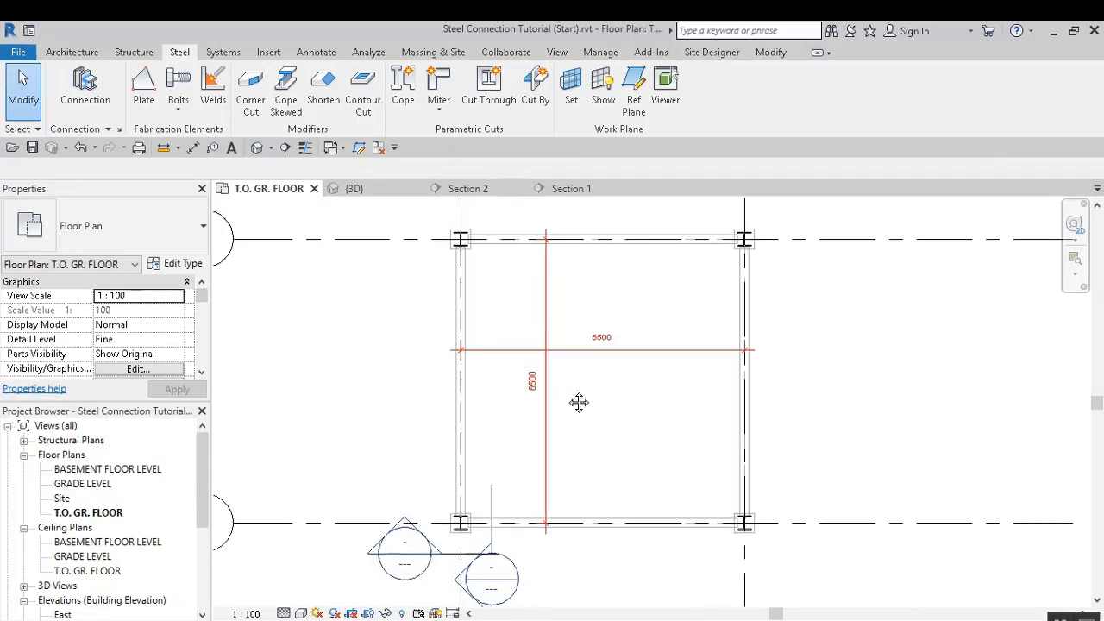
{"action": "scroll", "coordinate": [578, 429], "scroll_direction": "up", "scroll_amount": 2}
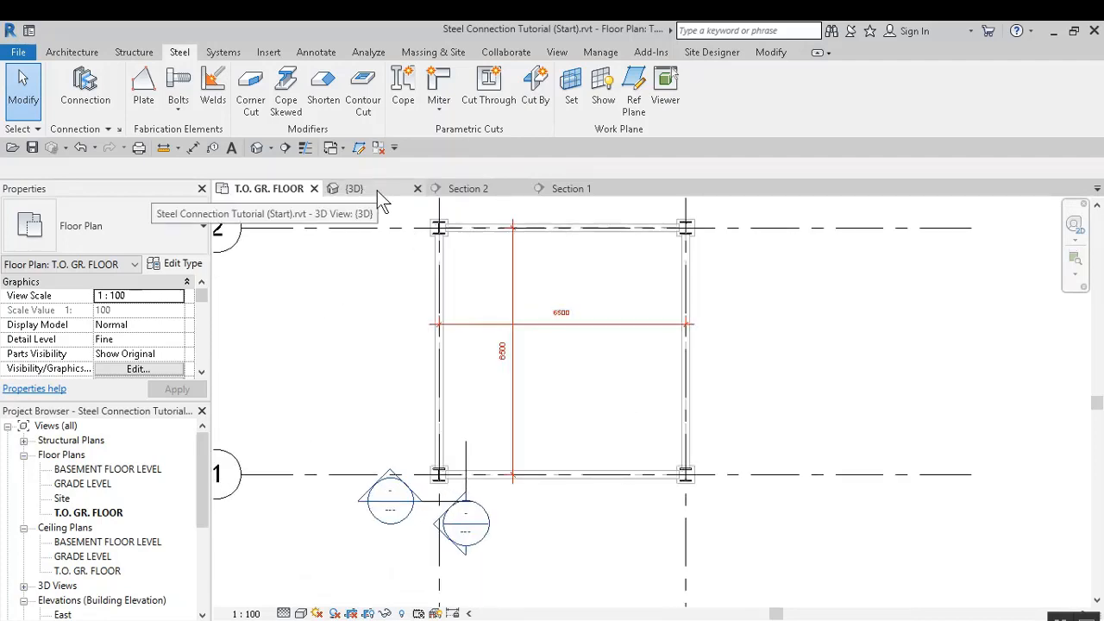
{"action": "scroll", "coordinate": [371, 358], "scroll_direction": "down", "scroll_amount": 1}
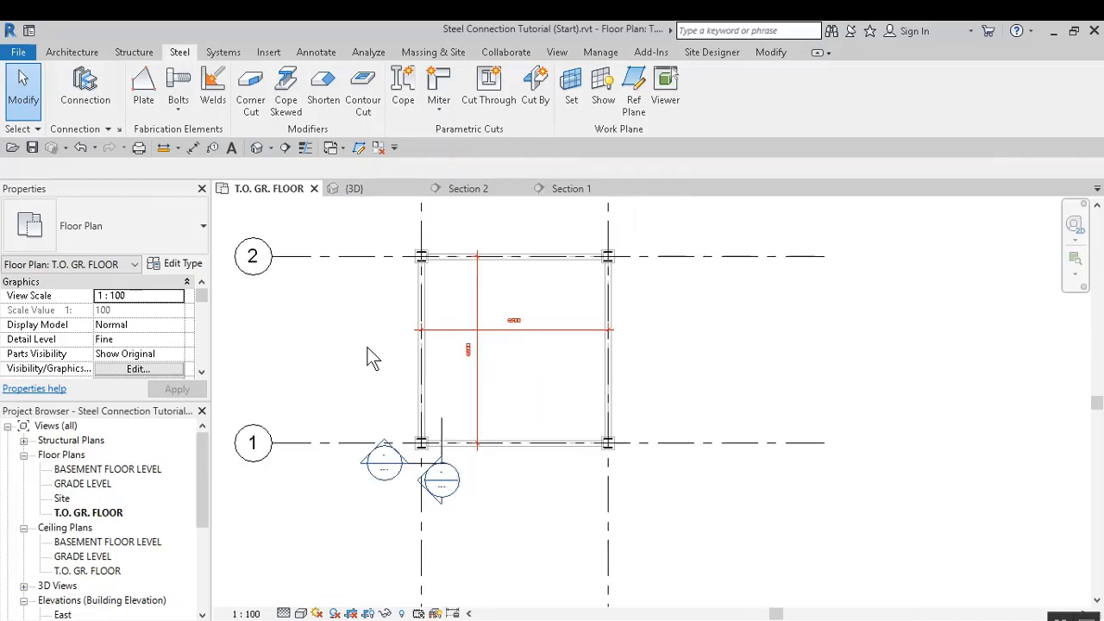
{"action": "middle_click_drag", "start_coordinate": [325, 364], "coordinate": [358, 369]}
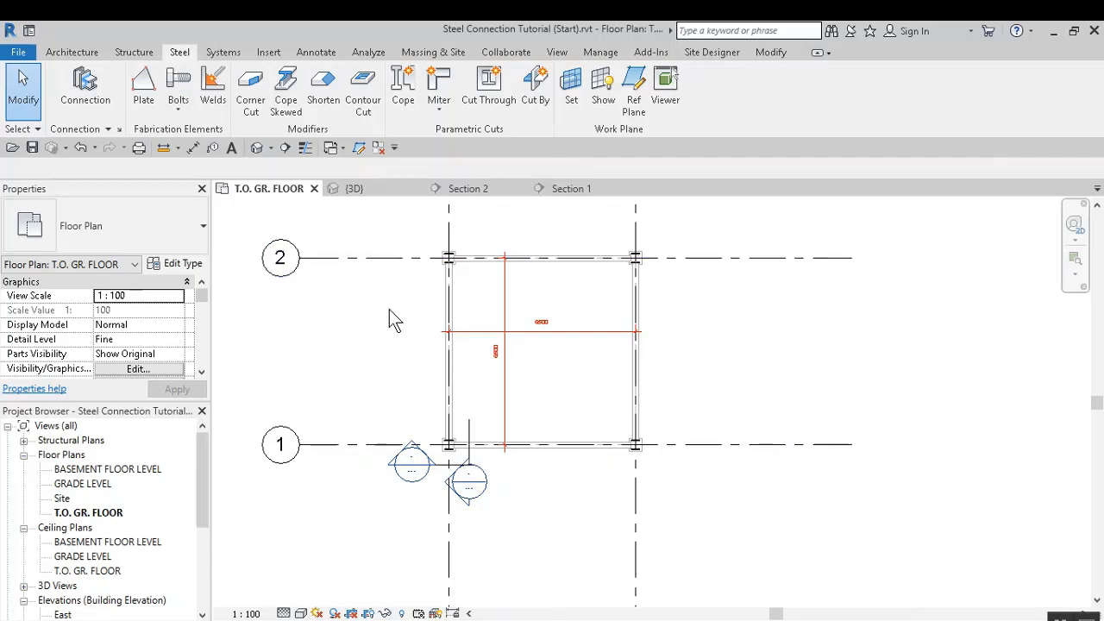
Shorten grid lines A and B at the ends away from their bubbles so they stop just beyond grid 1
{"action": "scroll", "coordinate": [388, 314], "scroll_direction": "down", "scroll_amount": 2}
{"action": "scroll", "coordinate": [407, 432], "scroll_direction": "down", "scroll_amount": 2}
{"action": "left_click", "coordinate": [419, 480]}
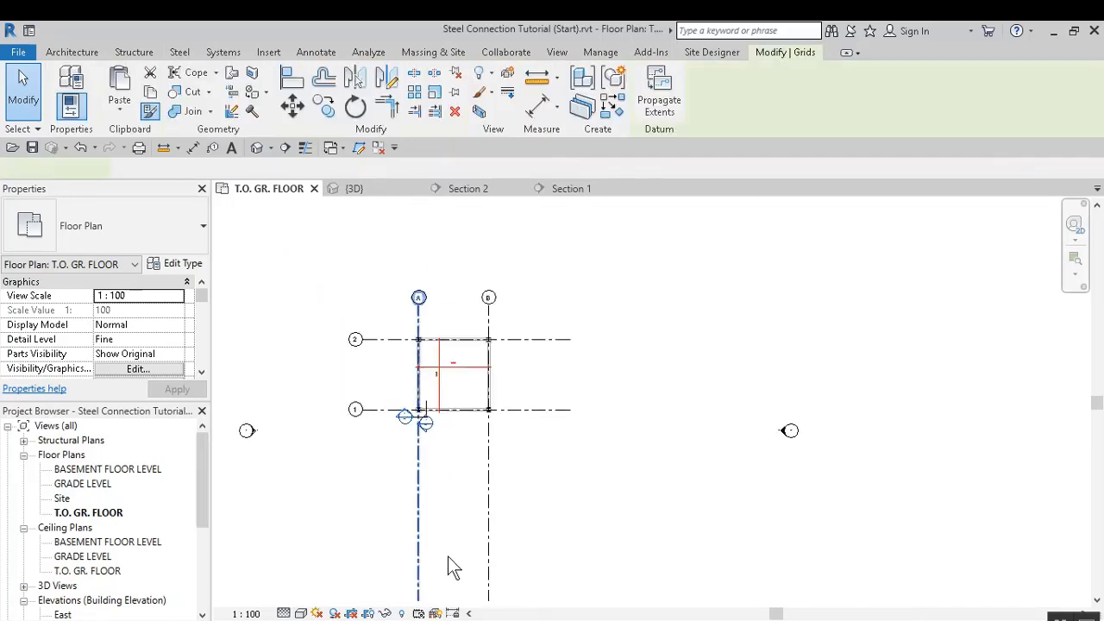
{"action": "middle_click_drag", "start_coordinate": [453, 554], "coordinate": [489, 480]}
{"action": "left_click_drag", "start_coordinate": [455, 530], "coordinate": [462, 378]}
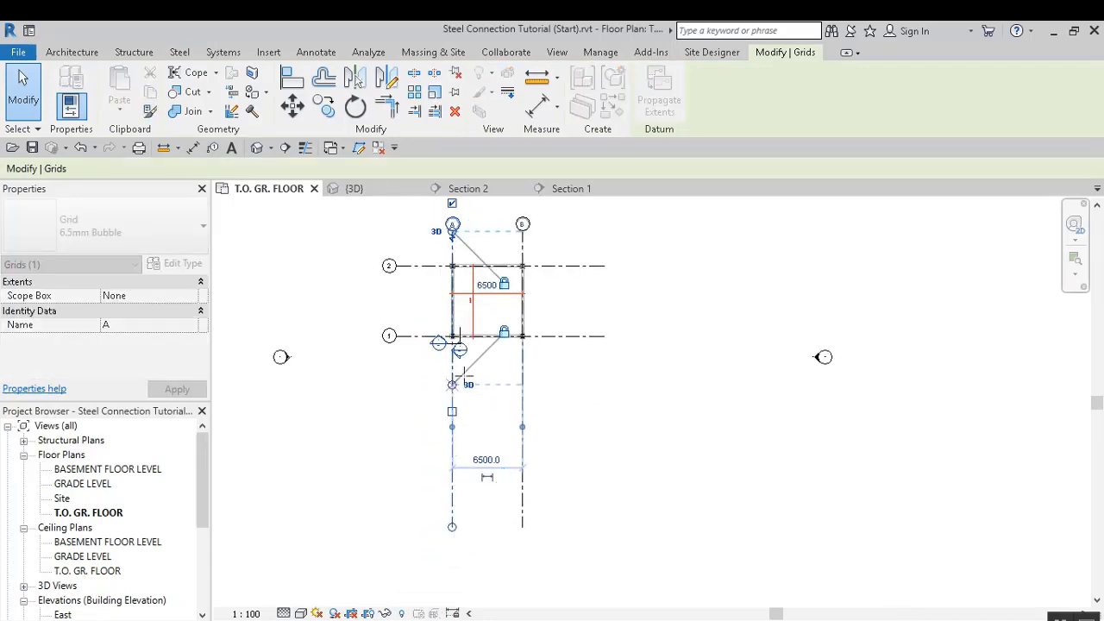
Shorten grid lines 1 and 2 at the ends away from their bubbles so they stop just beyond grid B
{"action": "left_click", "coordinate": [585, 337]}
{"action": "left_click_drag", "start_coordinate": [604, 337], "coordinate": [558, 338]}
{"action": "left_click", "coordinate": [577, 392]}
{"action": "scroll", "coordinate": [457, 285], "scroll_direction": "up", "scroll_amount": 5}
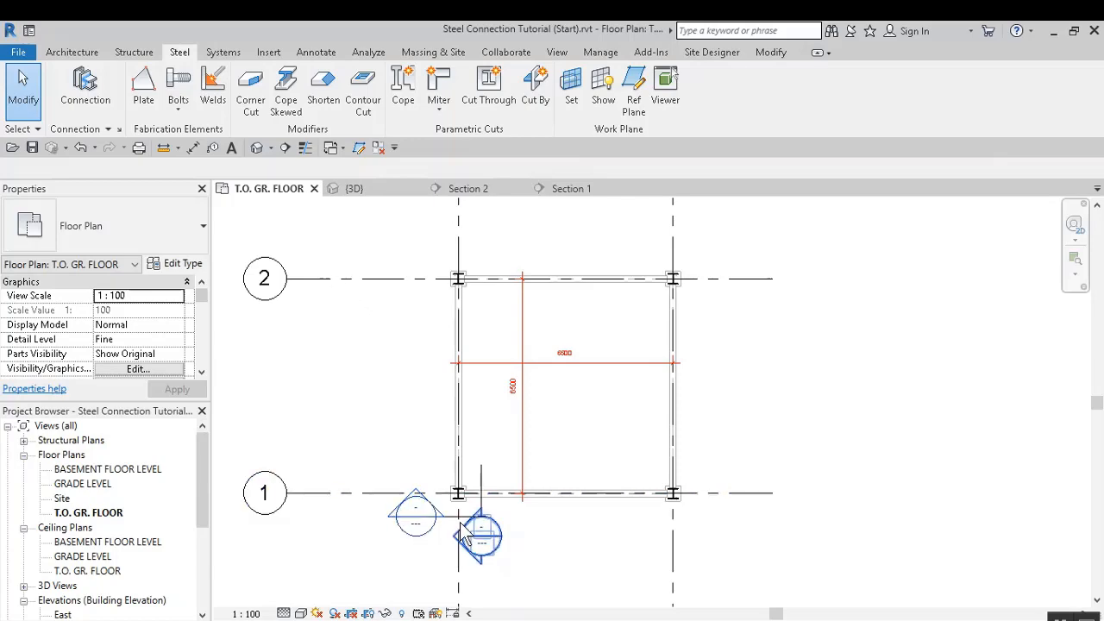
Select the W12X96 column at A-1 in the 3D view and inspect its properties and base on the pier
{"action": "left_click", "coordinate": [367, 189]}
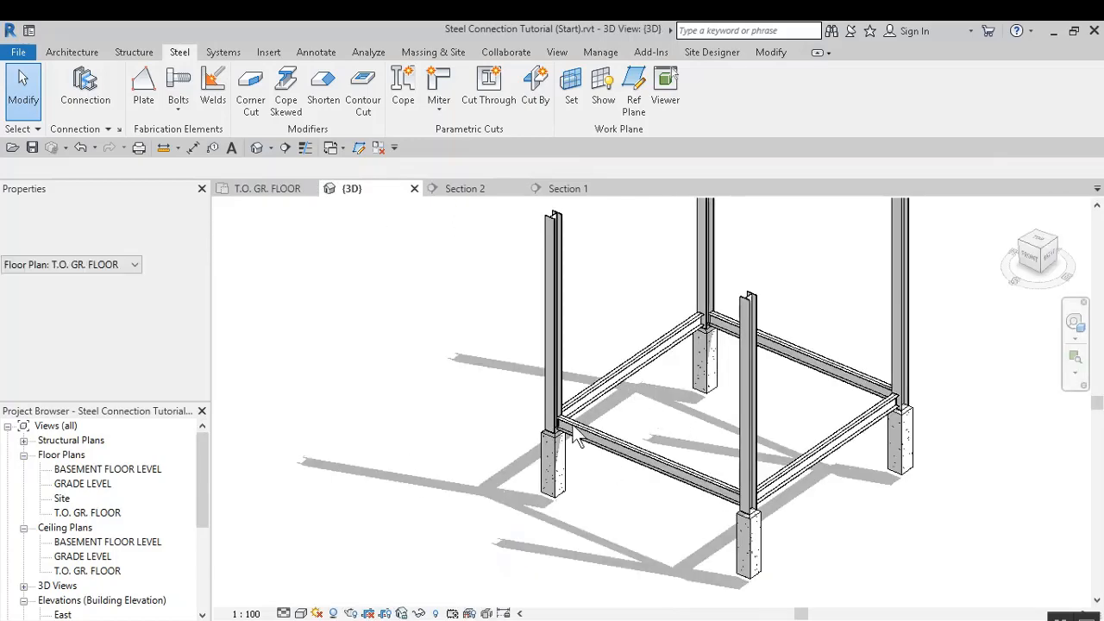
{"action": "scroll", "coordinate": [488, 479], "scroll_direction": "up", "scroll_amount": 6}
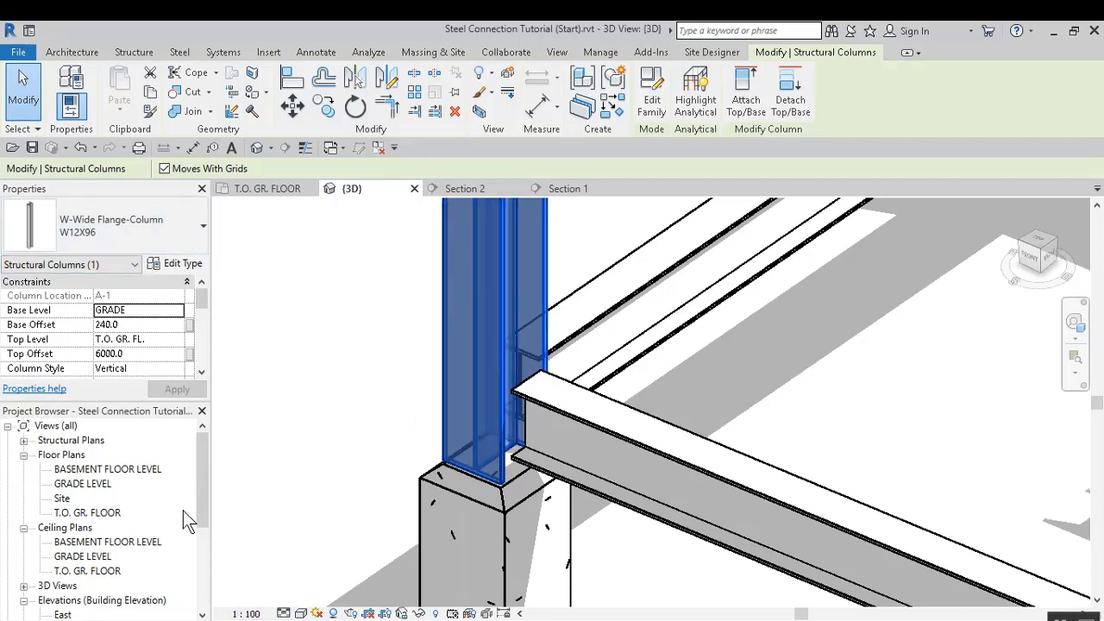
{"action": "scroll", "coordinate": [239, 533], "scroll_direction": "down", "scroll_amount": 2}
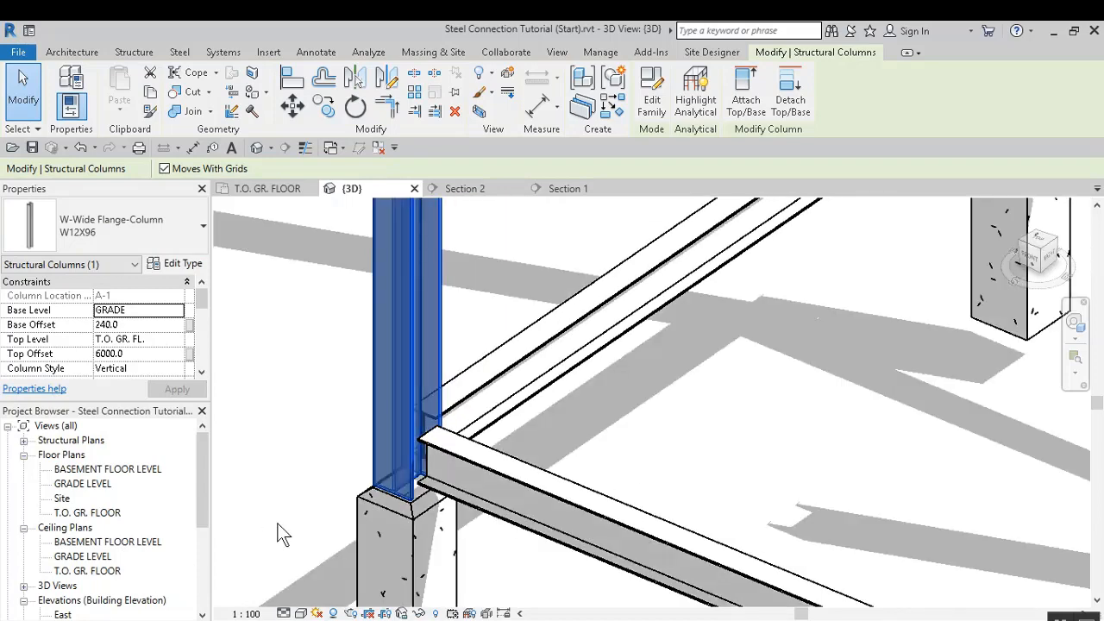
{"action": "middle_click_drag", "start_coordinate": [318, 506], "coordinate": [464, 410]}
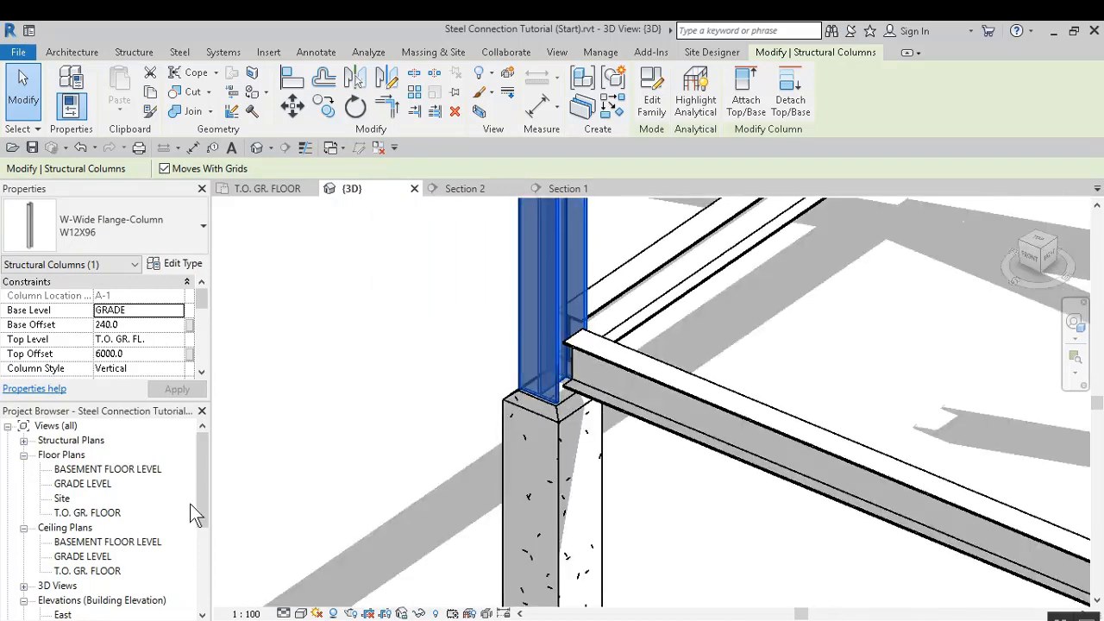
Check the connection types available for placement and those offered in the structural connection settings, without loading any
{"action": "left_click", "coordinate": [277, 504]}
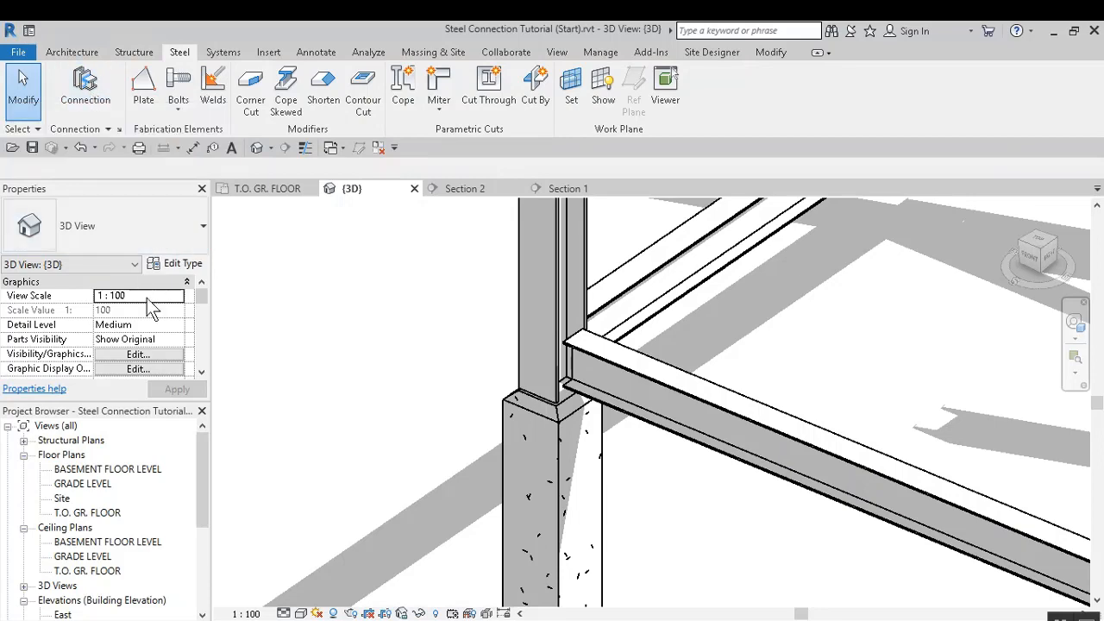
{"action": "left_click", "coordinate": [100, 85]}
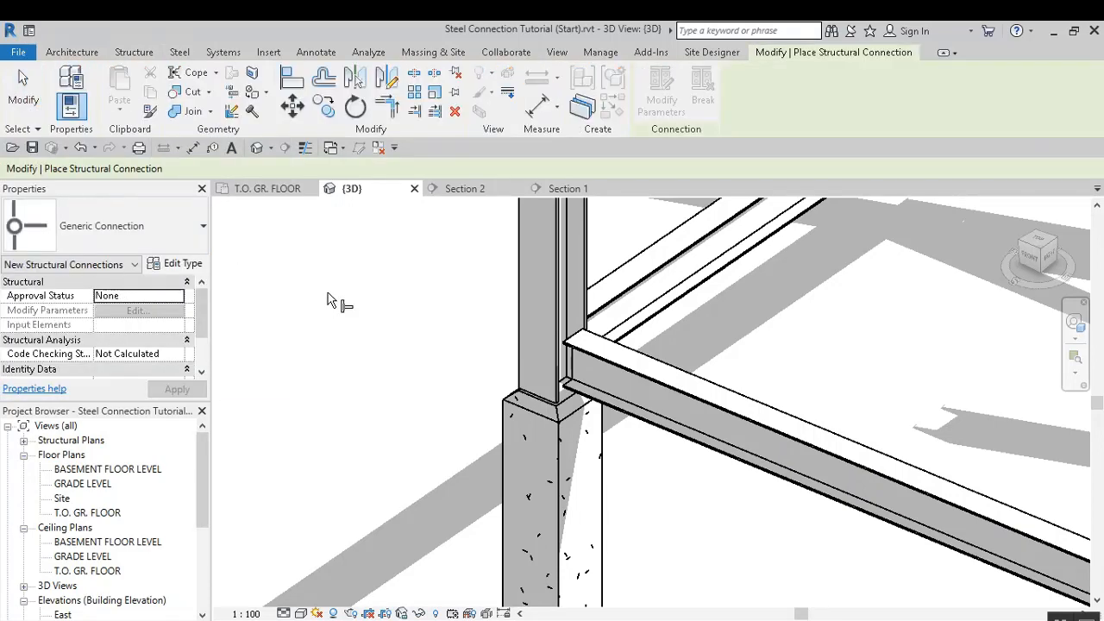
{"action": "left_click", "coordinate": [123, 225]}
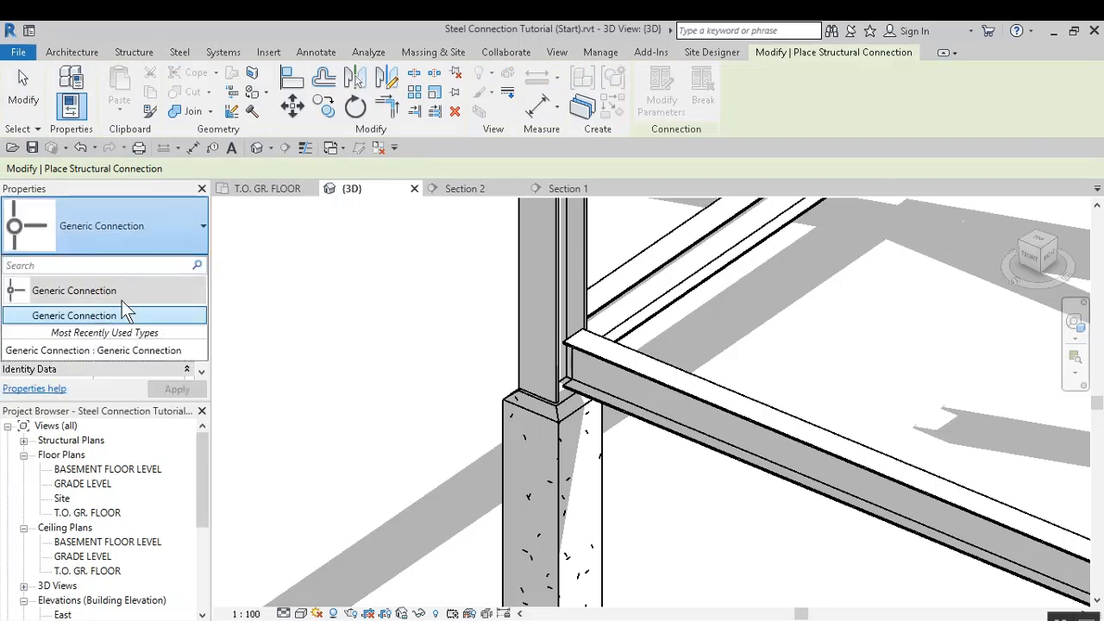
{"action": "left_click", "coordinate": [150, 232]}
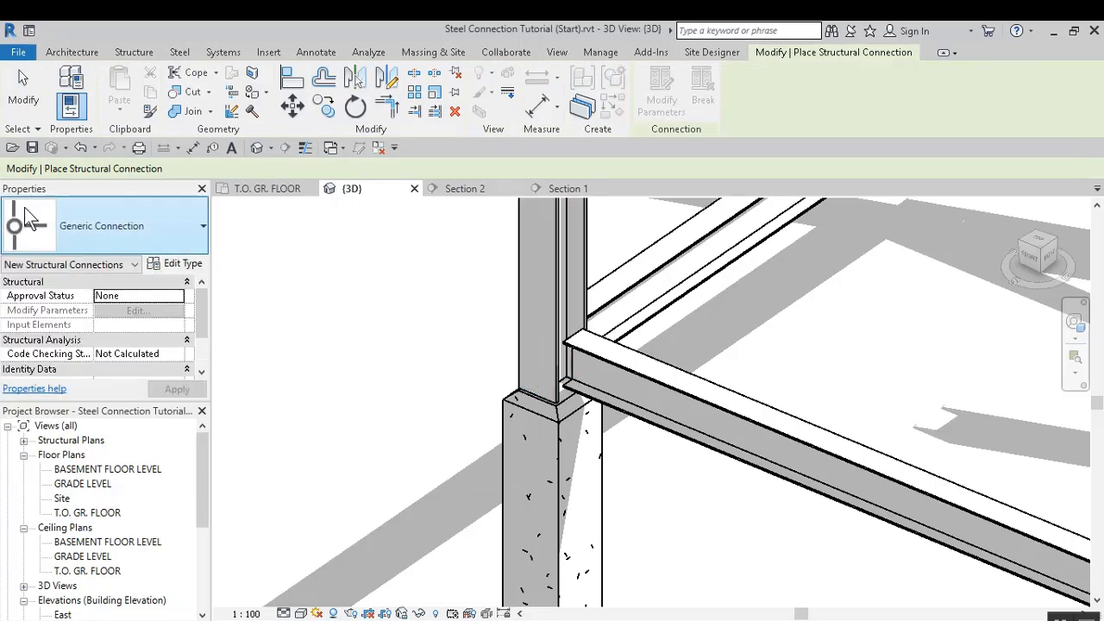
{"action": "left_click", "coordinate": [24, 89]}
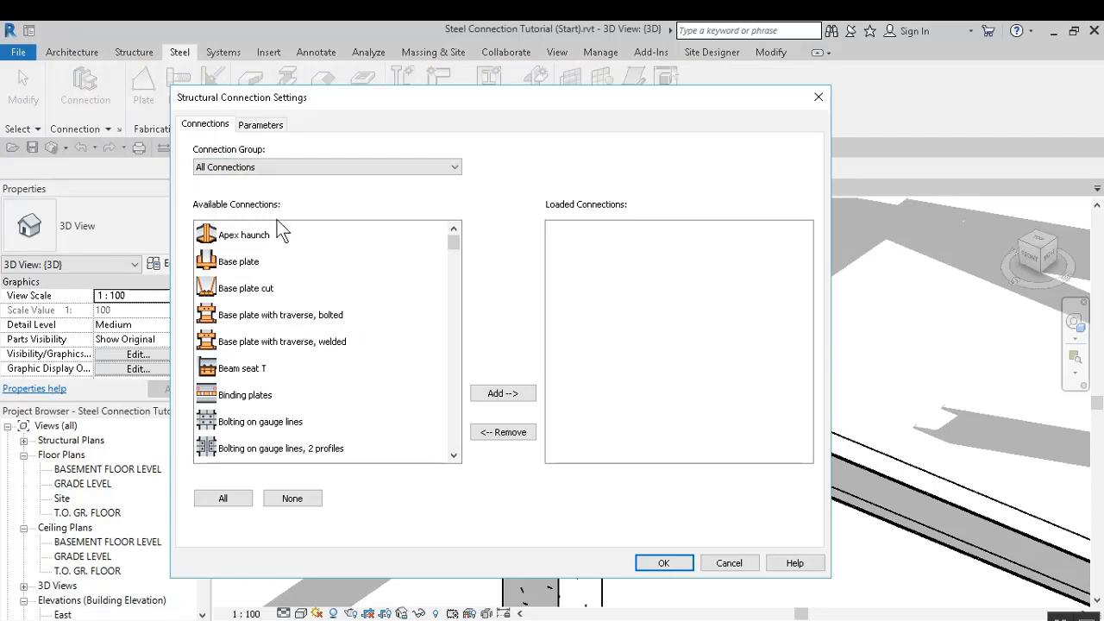
{"action": "left_click", "coordinate": [732, 563]}
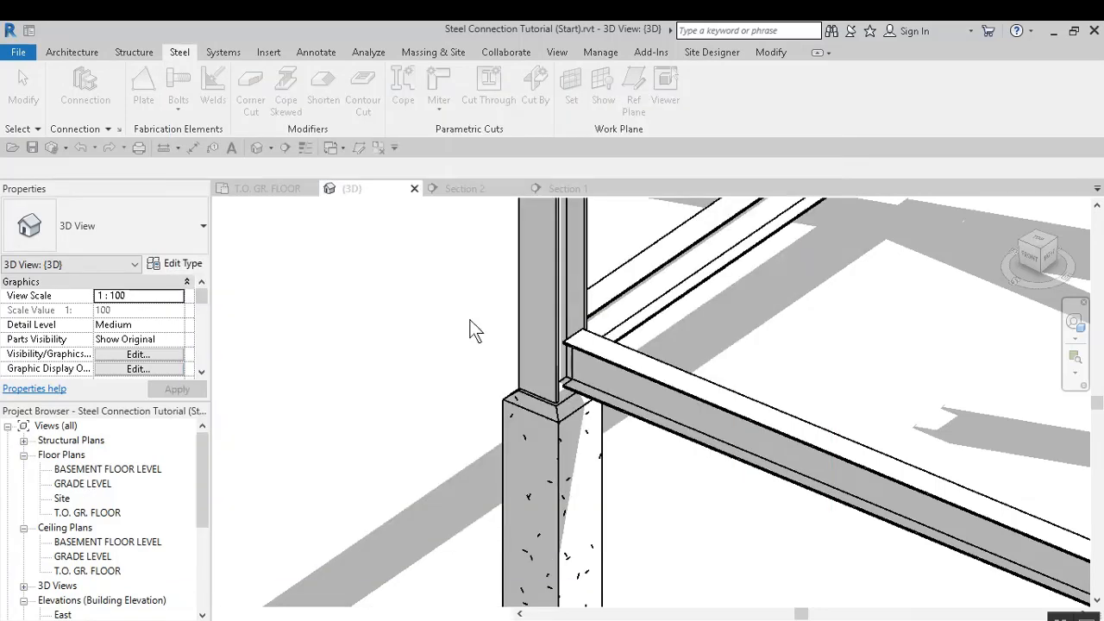
Browse the family library to the Steel folder under US Metric, Structural Connections and review its connection families
{"action": "left_click", "coordinate": [268, 51]}
{"action": "left_click", "coordinate": [636, 108]}
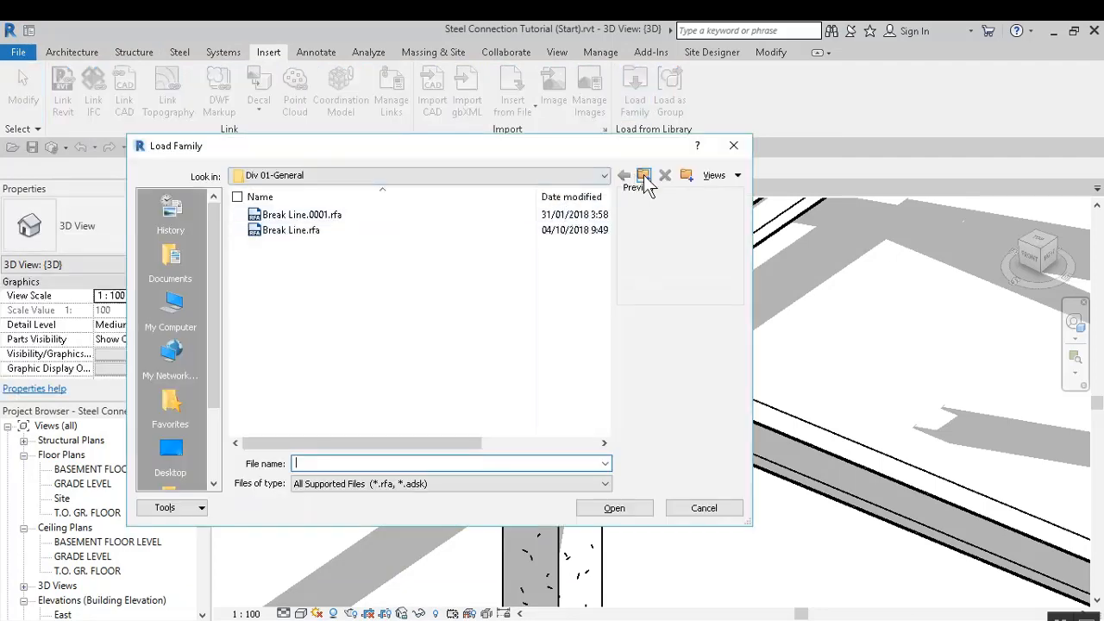
{"action": "left_click", "coordinate": [644, 177]}
{"action": "left_click", "coordinate": [644, 177]}
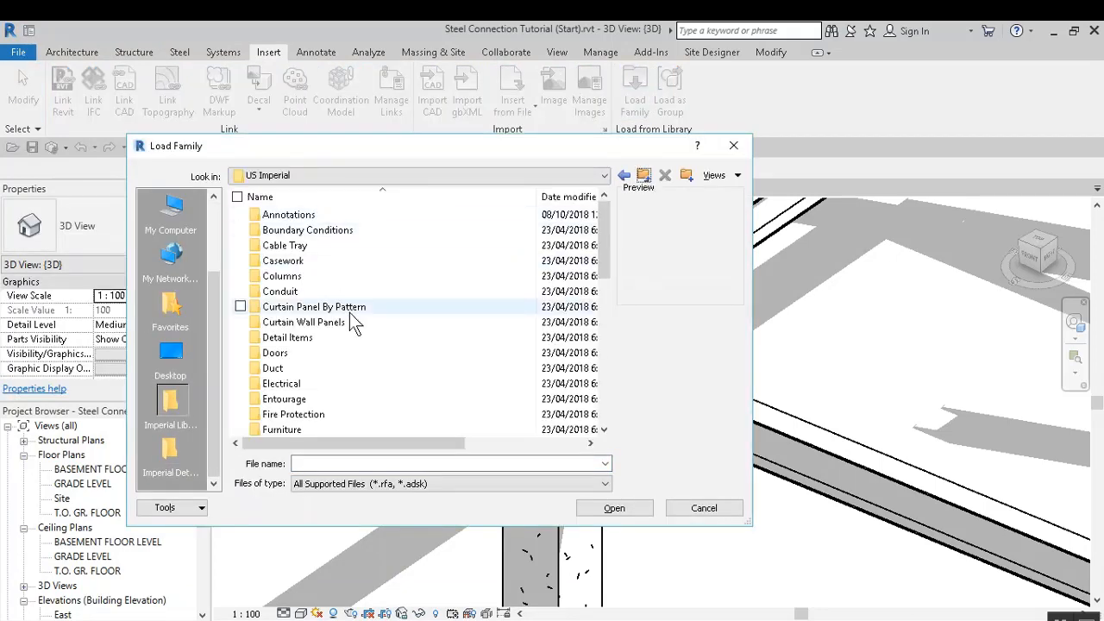
{"action": "left_click", "coordinate": [642, 177]}
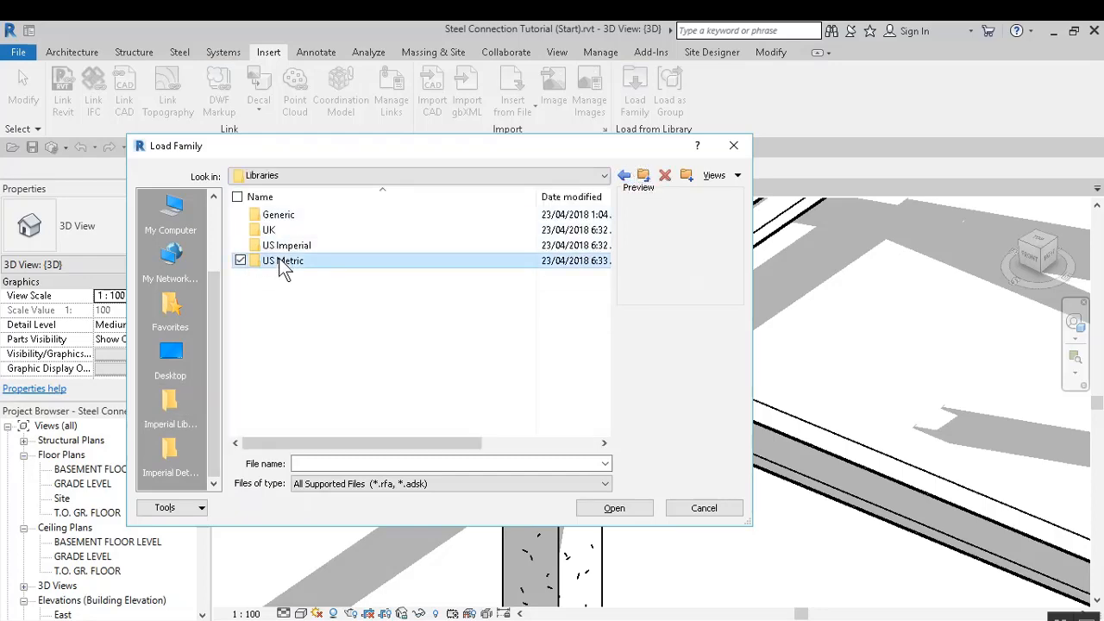
{"action": "double_click", "coordinate": [278, 261]}
{"action": "scroll", "coordinate": [345, 302], "scroll_direction": "down", "scroll_amount": 9}
{"action": "scroll", "coordinate": [311, 328], "scroll_direction": "up", "scroll_amount": 1}
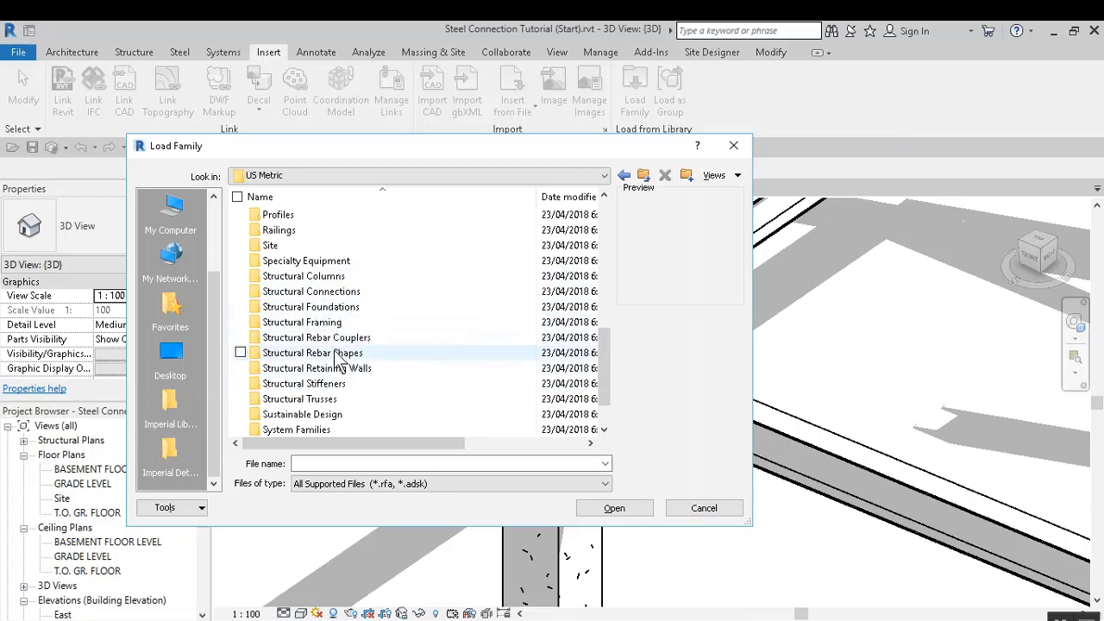
{"action": "double_click", "coordinate": [311, 291]}
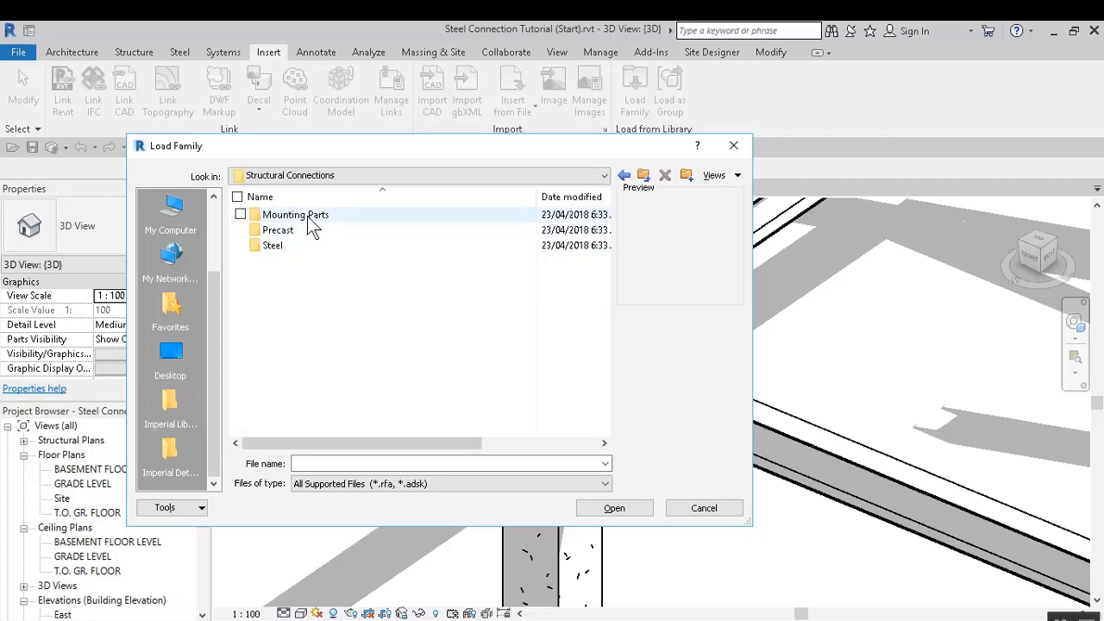
{"action": "double_click", "coordinate": [302, 246]}
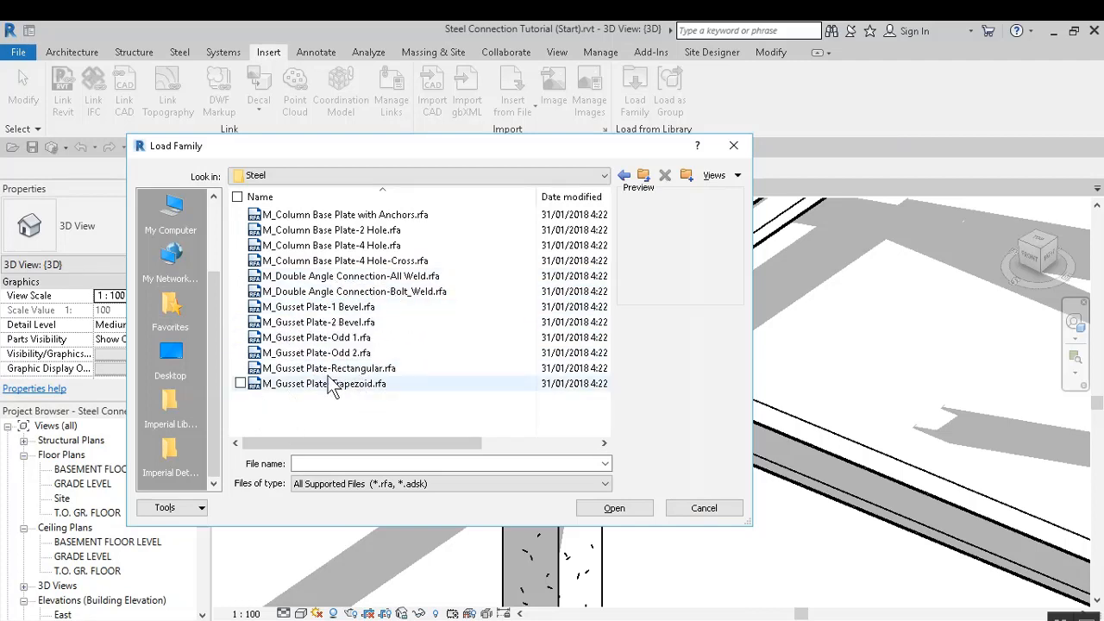
Review the Anchor Bolts families under Mounting Parts in the family library, and leave without loading anything
{"action": "left_click", "coordinate": [644, 176]}
{"action": "left_click", "coordinate": [306, 217]}
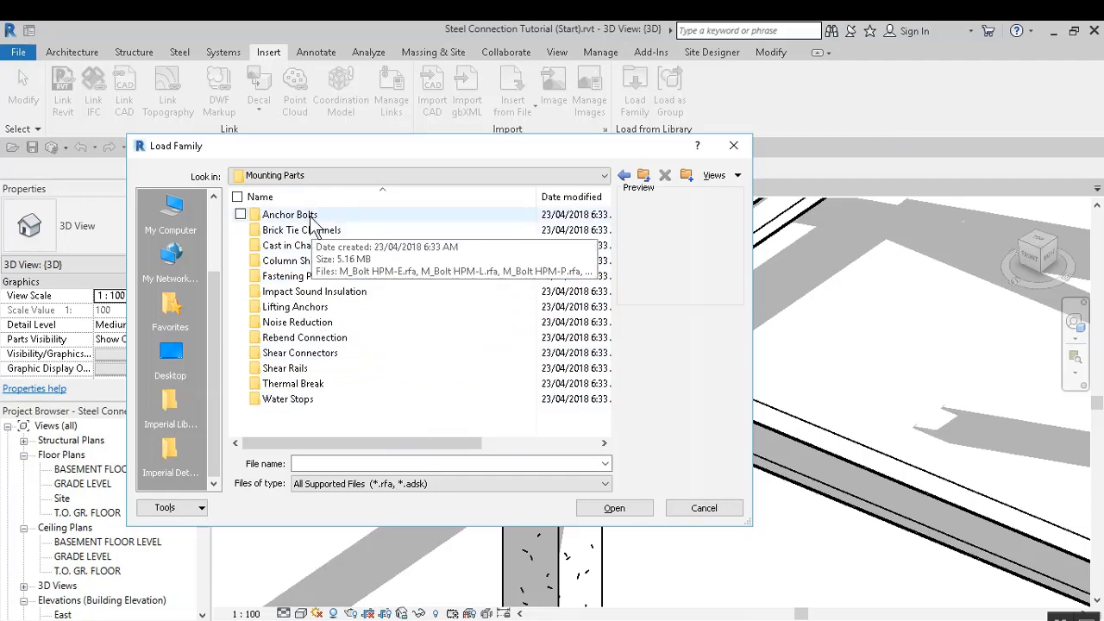
{"action": "double_click", "coordinate": [334, 215]}
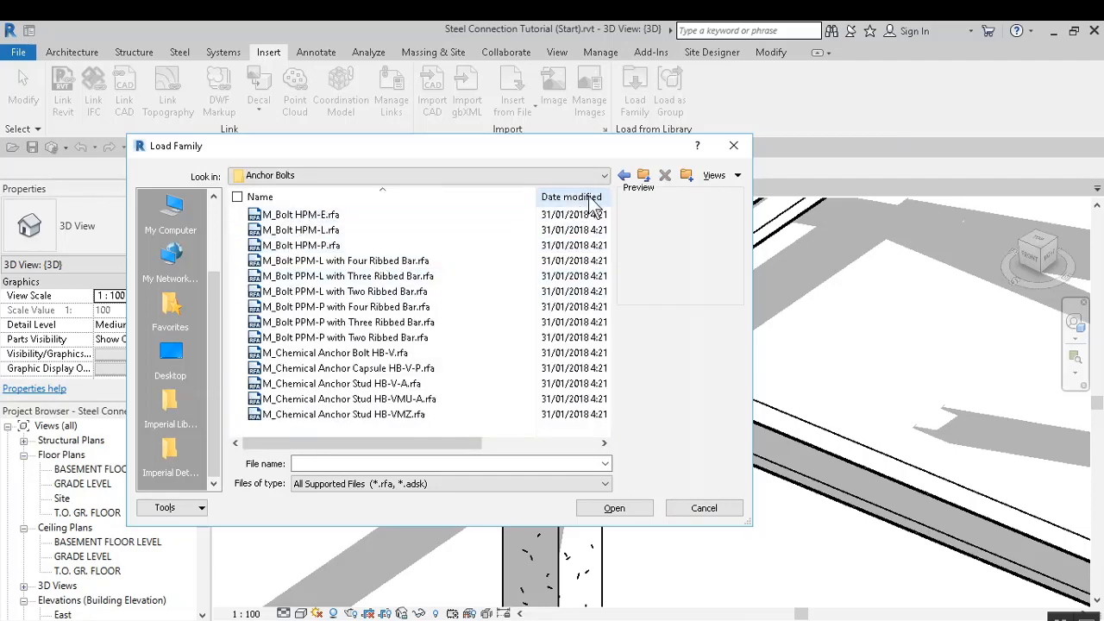
{"action": "left_click", "coordinate": [623, 175]}
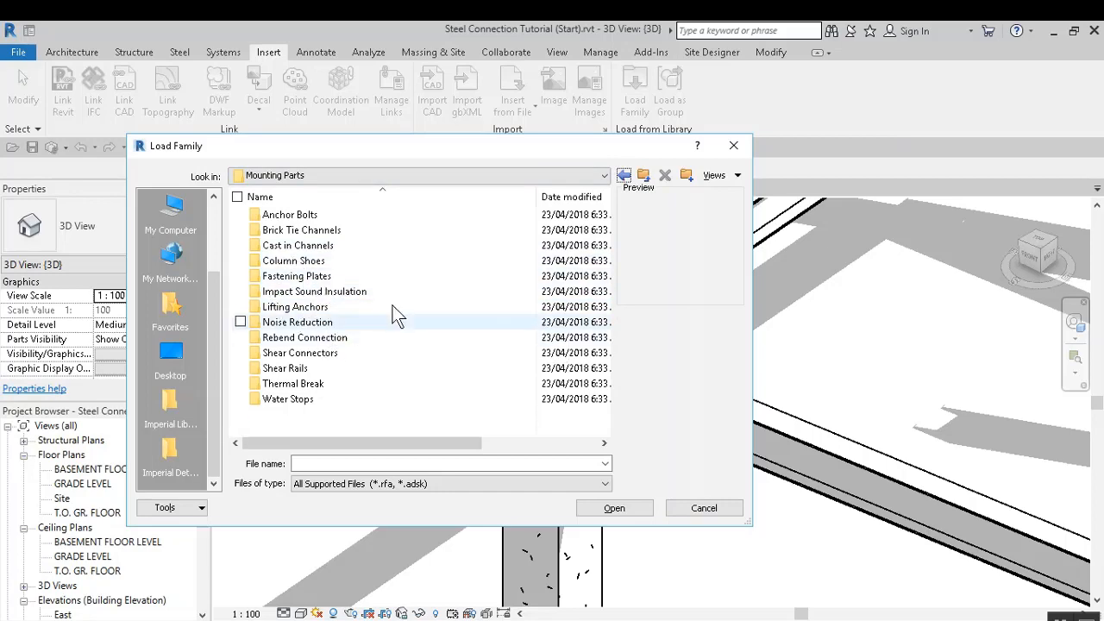
{"action": "left_click", "coordinate": [704, 509]}
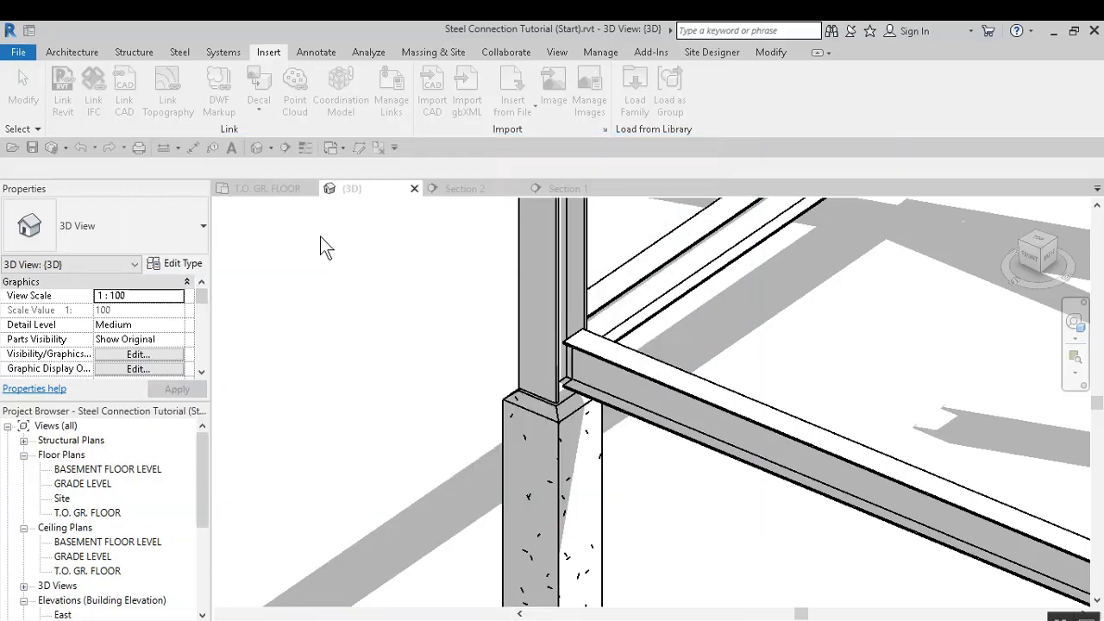
Load the Base plate and Moment end plate connections into the project through the structural connection settings
{"action": "left_click", "coordinate": [178, 52]}
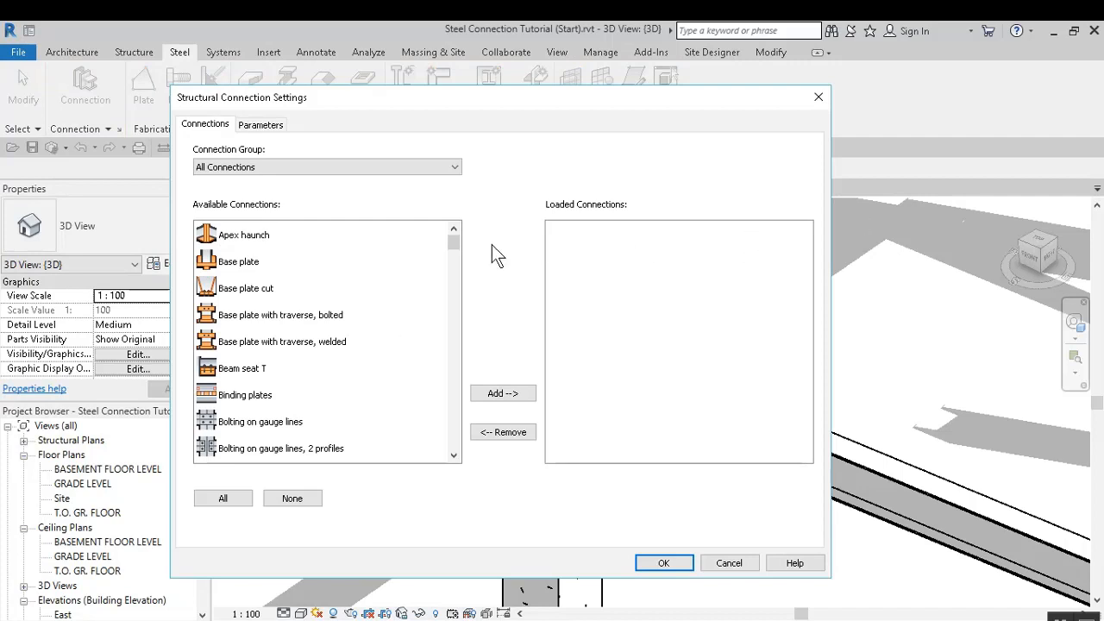
{"action": "left_click", "coordinate": [244, 267]}
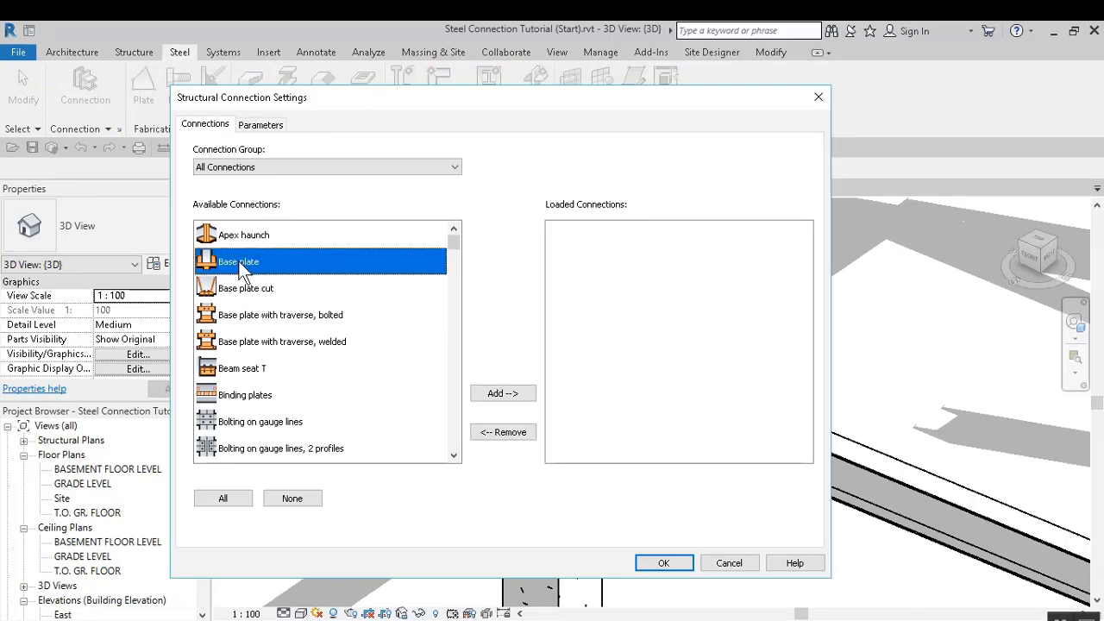
{"action": "left_click", "coordinate": [511, 394]}
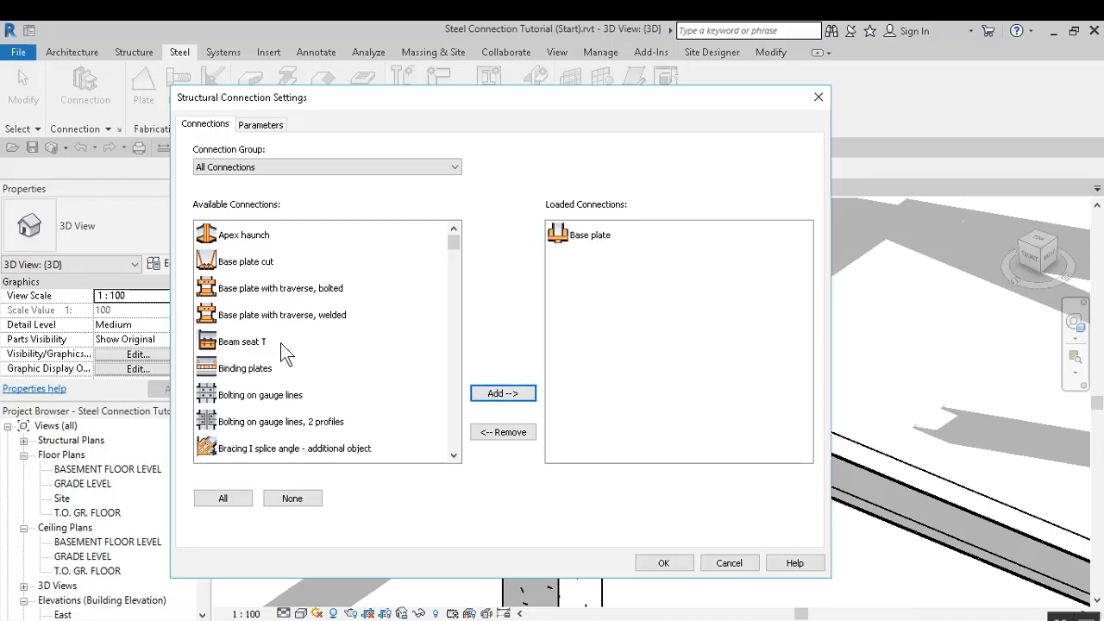
{"action": "scroll", "coordinate": [281, 343], "scroll_direction": "down", "scroll_amount": 4}
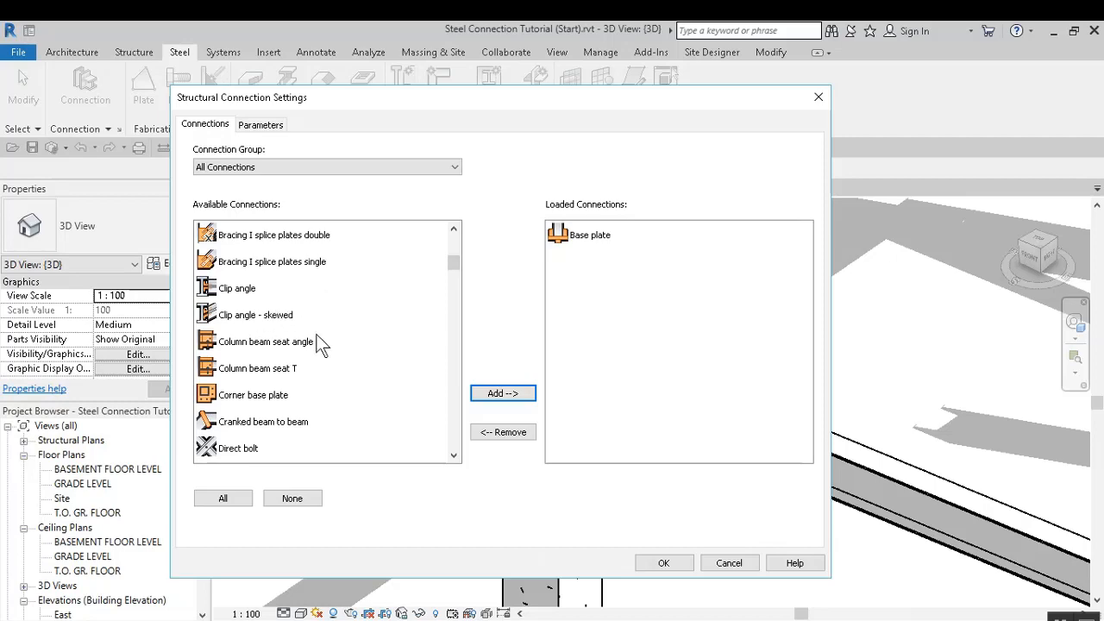
{"action": "scroll", "coordinate": [351, 371], "scroll_direction": "down", "scroll_amount": 12}
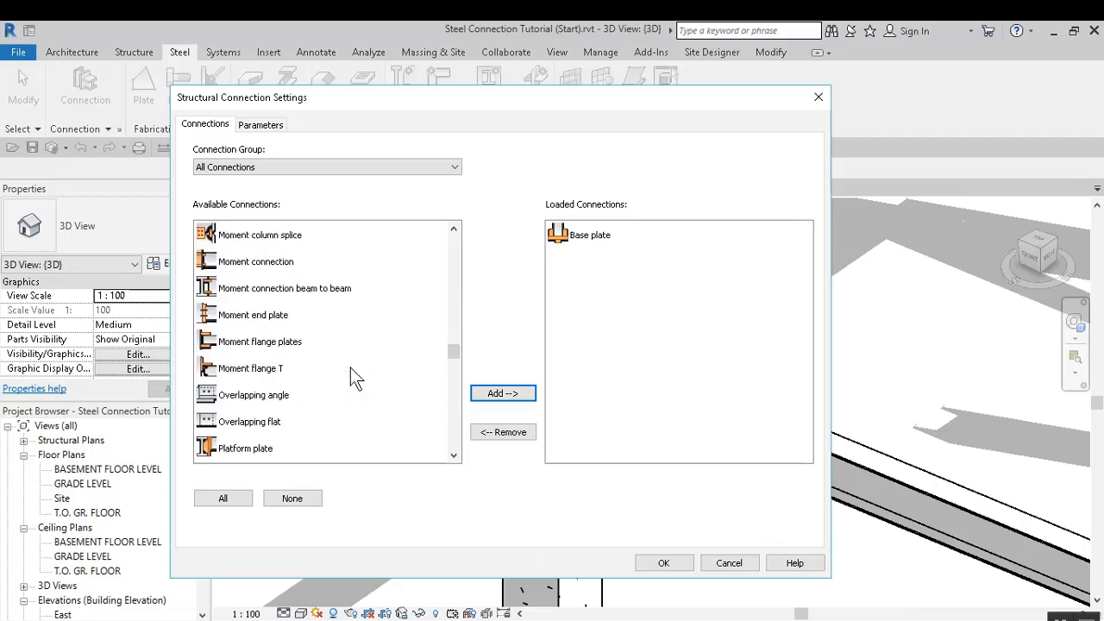
{"action": "left_click", "coordinate": [258, 317]}
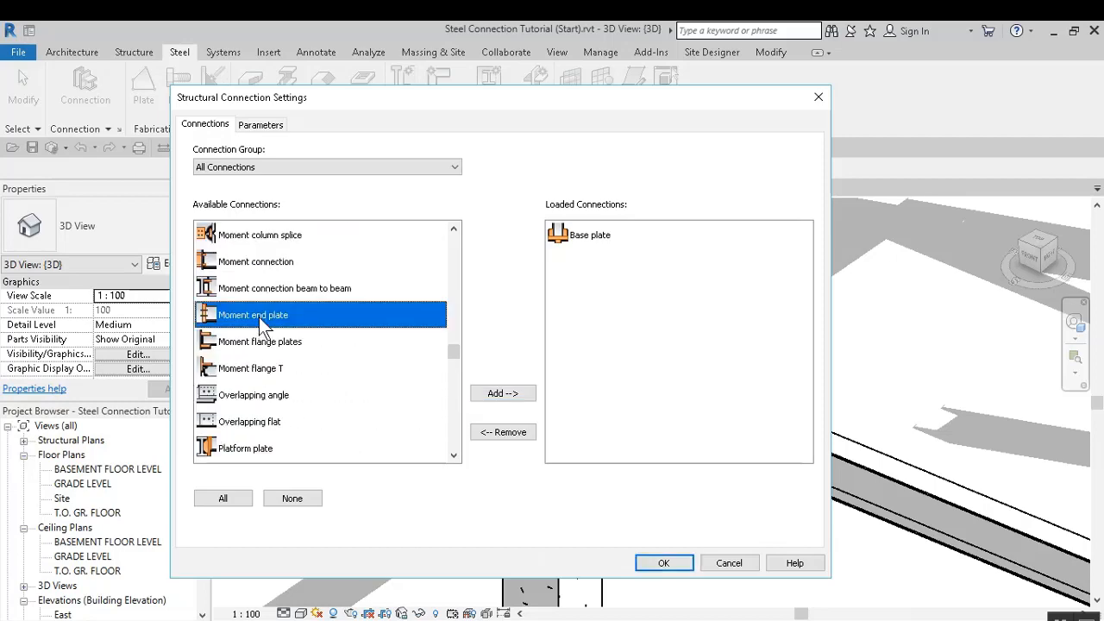
{"action": "left_click", "coordinate": [516, 394]}
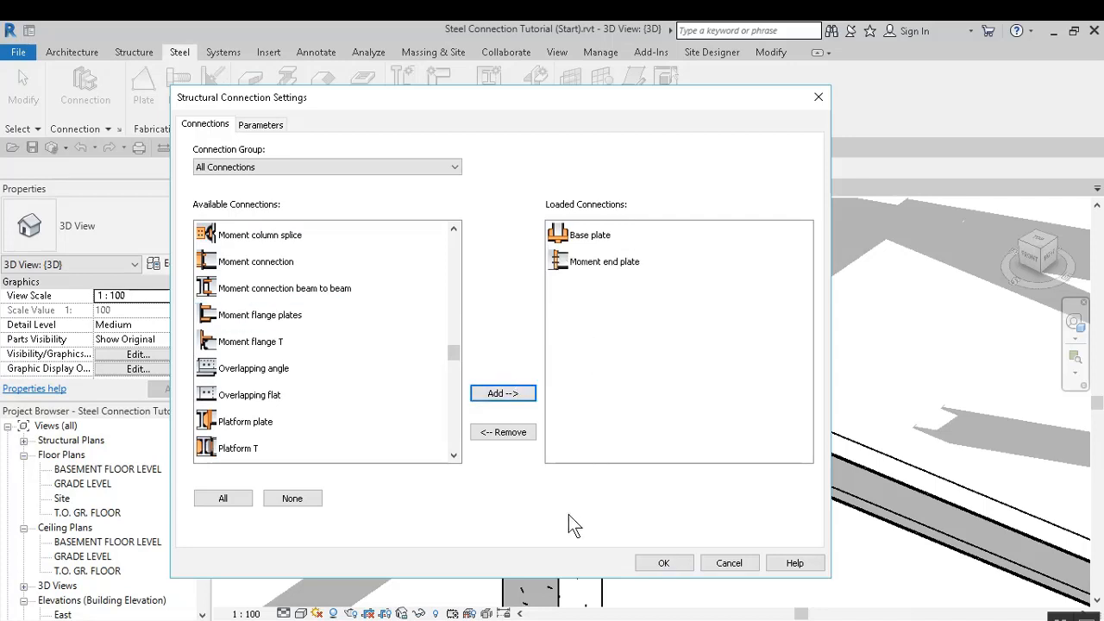
{"action": "left_click", "coordinate": [663, 564]}
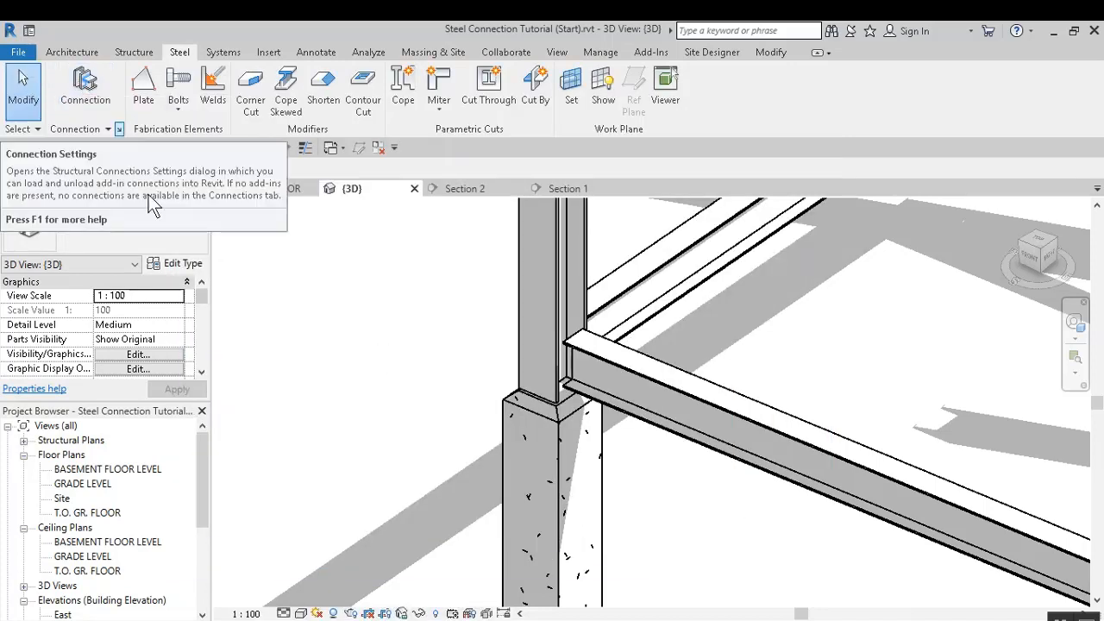
Place a Base plate structural connection on the W12X96 column at A-1 above the concrete pier
{"action": "left_click", "coordinate": [78, 90]}
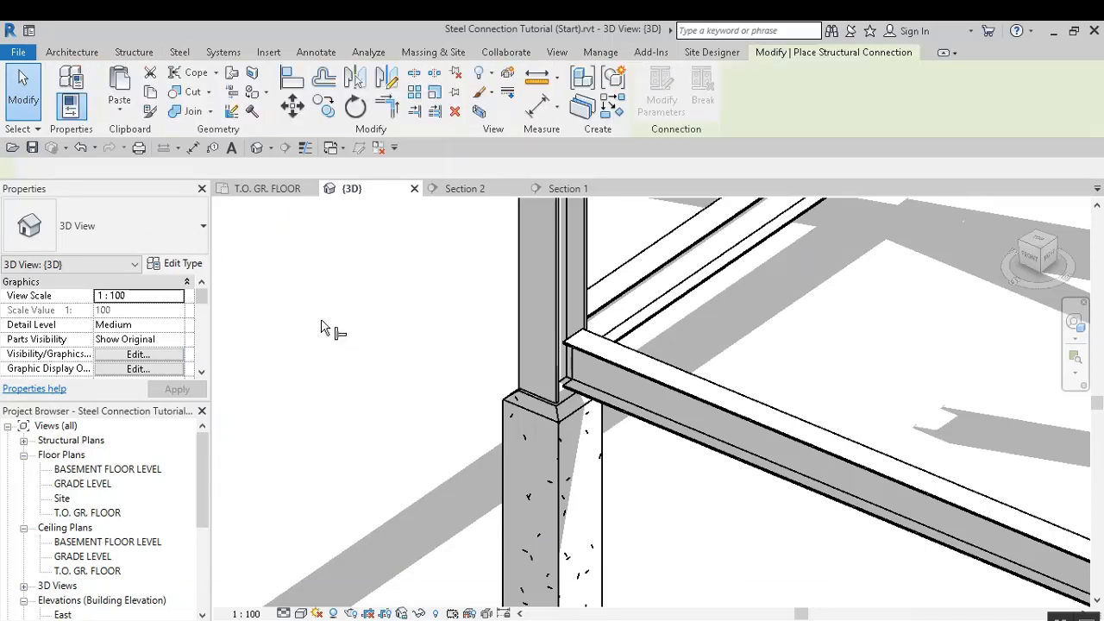
{"action": "left_click", "coordinate": [179, 241]}
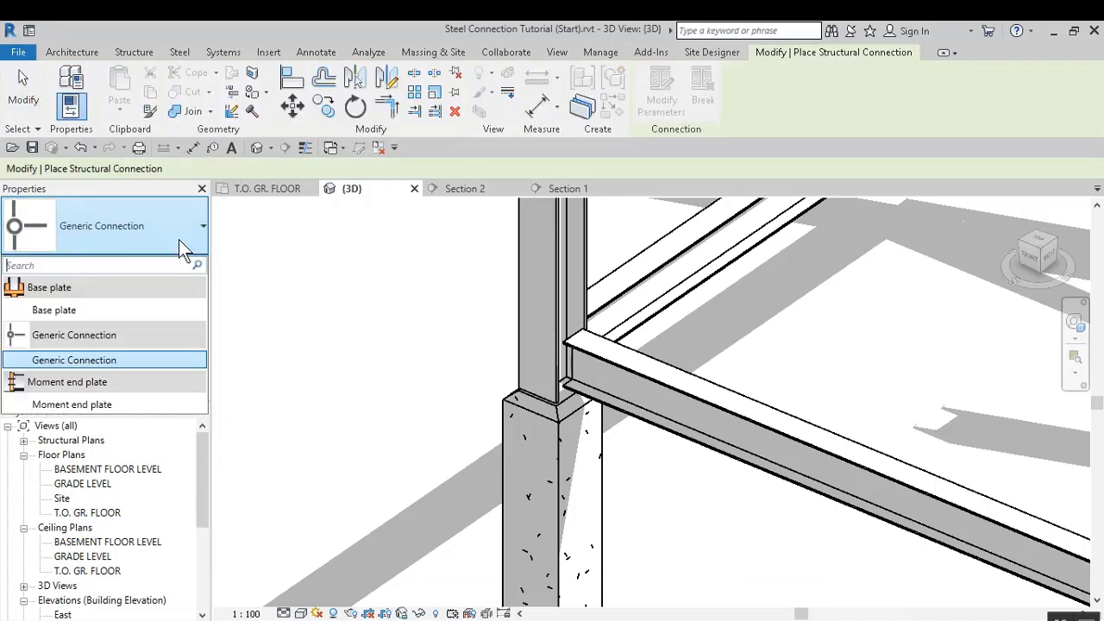
{"action": "left_click", "coordinate": [77, 312]}
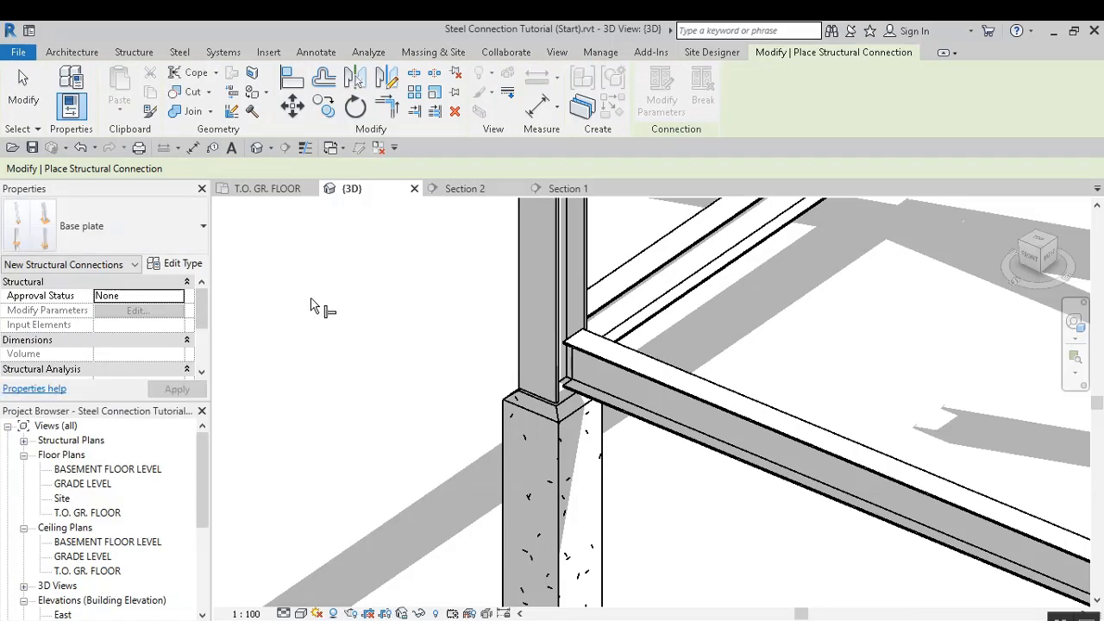
{"action": "left_click", "coordinate": [554, 285]}
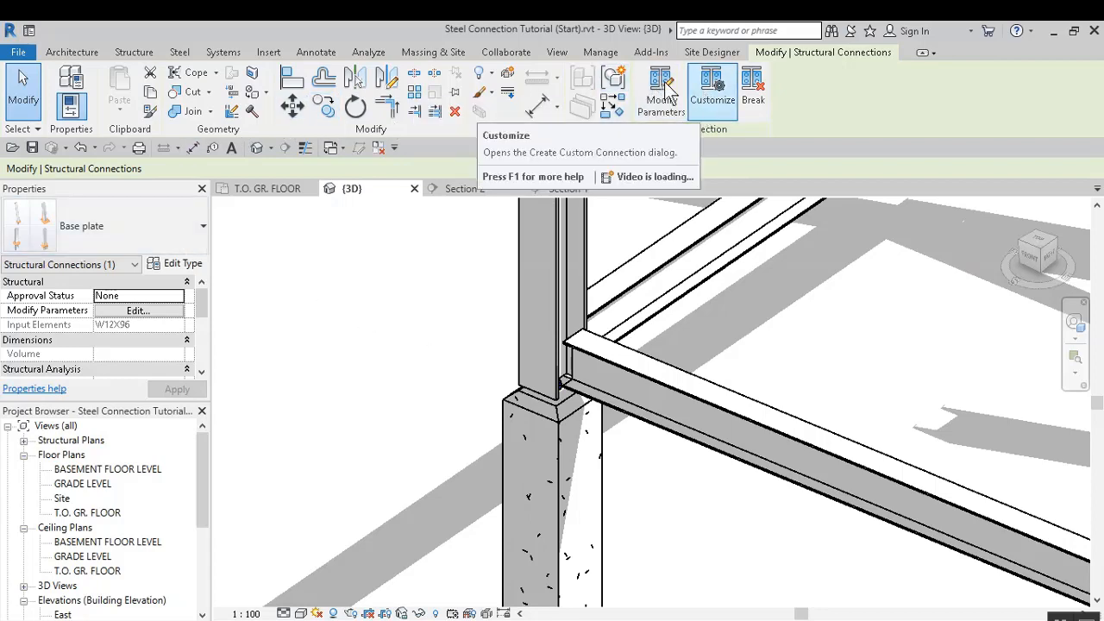
Set the 3D view's detail level to Fine and examine the base plate and its anchors on the pier
{"action": "scroll", "coordinate": [570, 385], "scroll_direction": "up", "scroll_amount": 2}
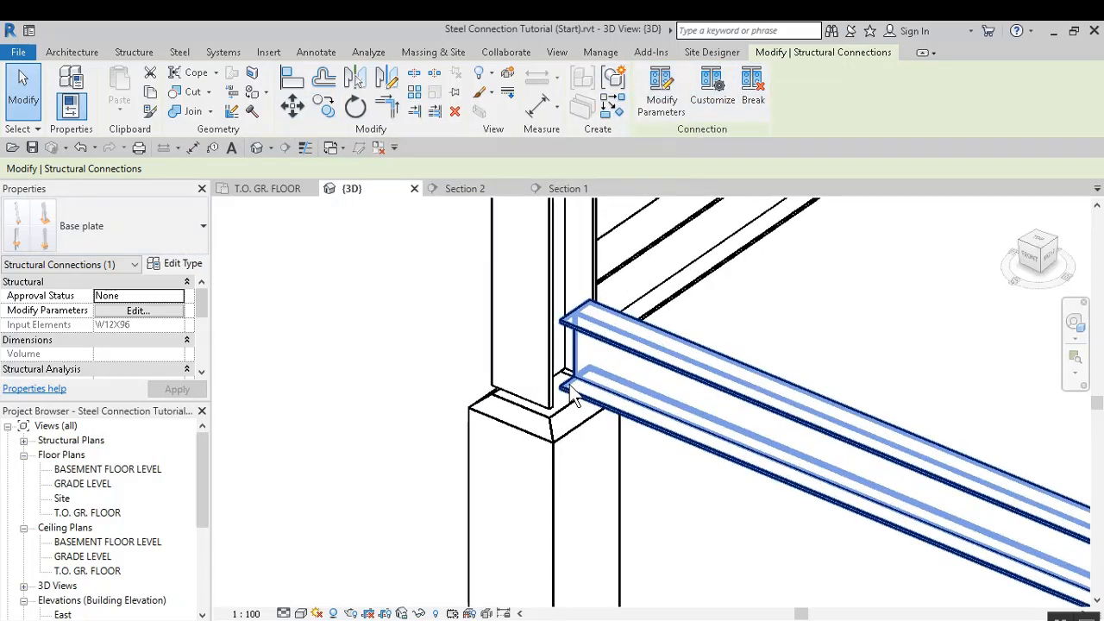
{"action": "scroll", "coordinate": [570, 385], "scroll_direction": "up", "scroll_amount": 2}
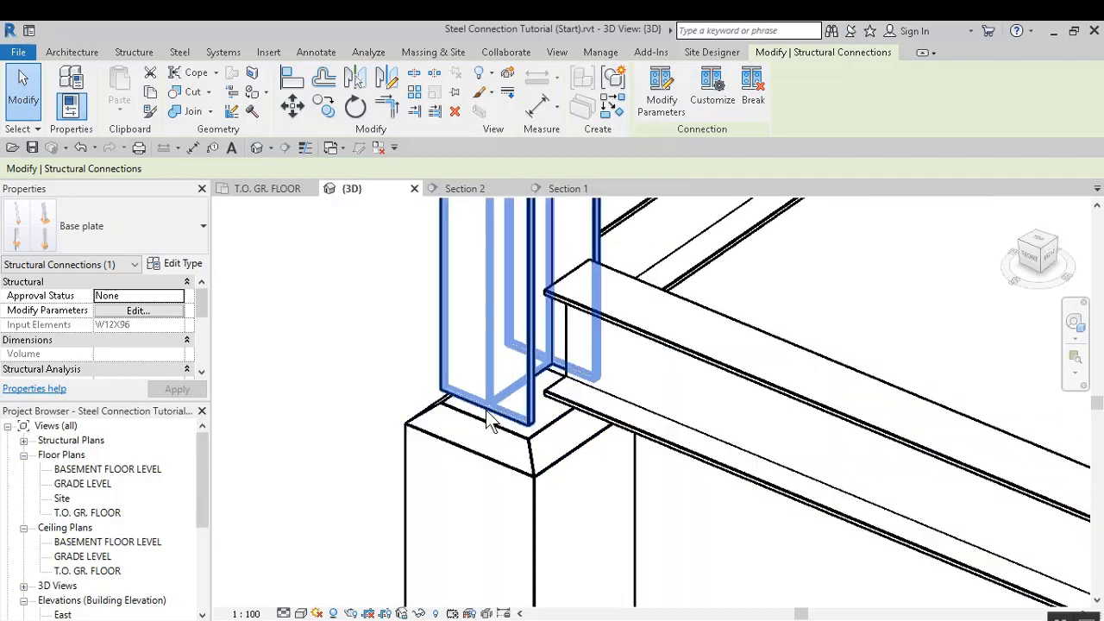
{"action": "scroll", "coordinate": [486, 410], "scroll_direction": "down", "scroll_amount": 3}
{"action": "middle_click_drag", "start_coordinate": [381, 463], "coordinate": [394, 423]}
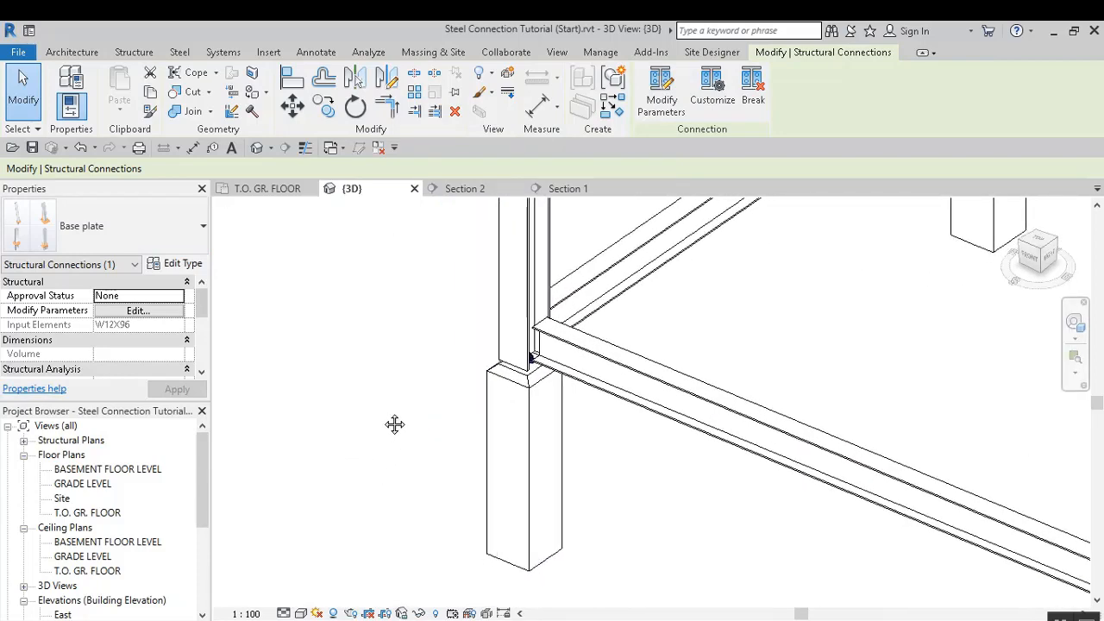
{"action": "scroll", "coordinate": [555, 369], "scroll_direction": "up", "scroll_amount": 1}
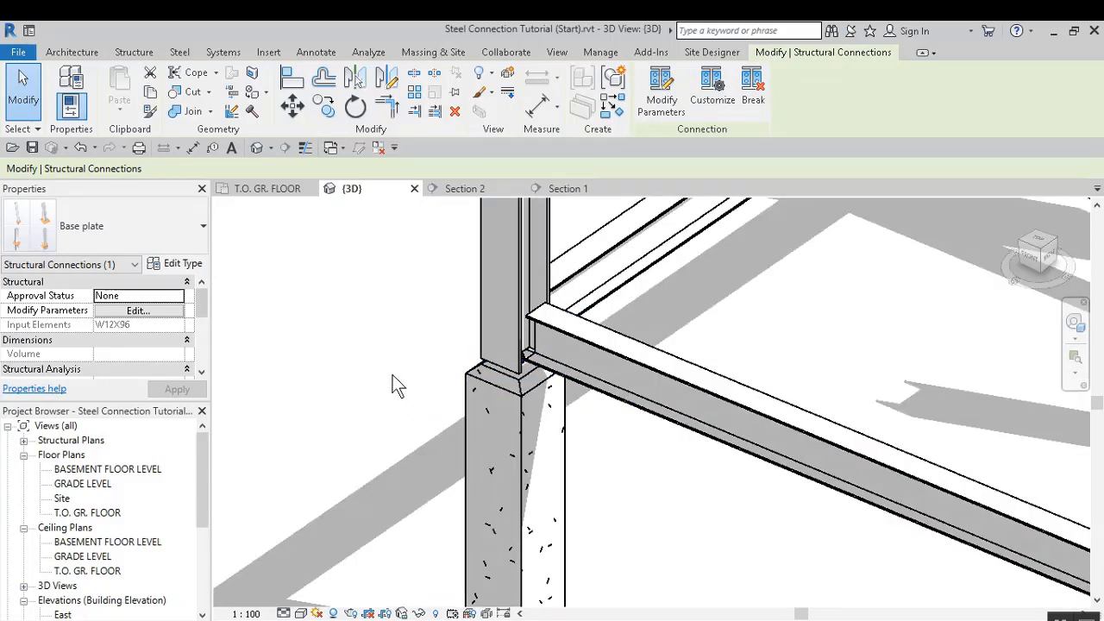
{"action": "left_click", "coordinate": [284, 613]}
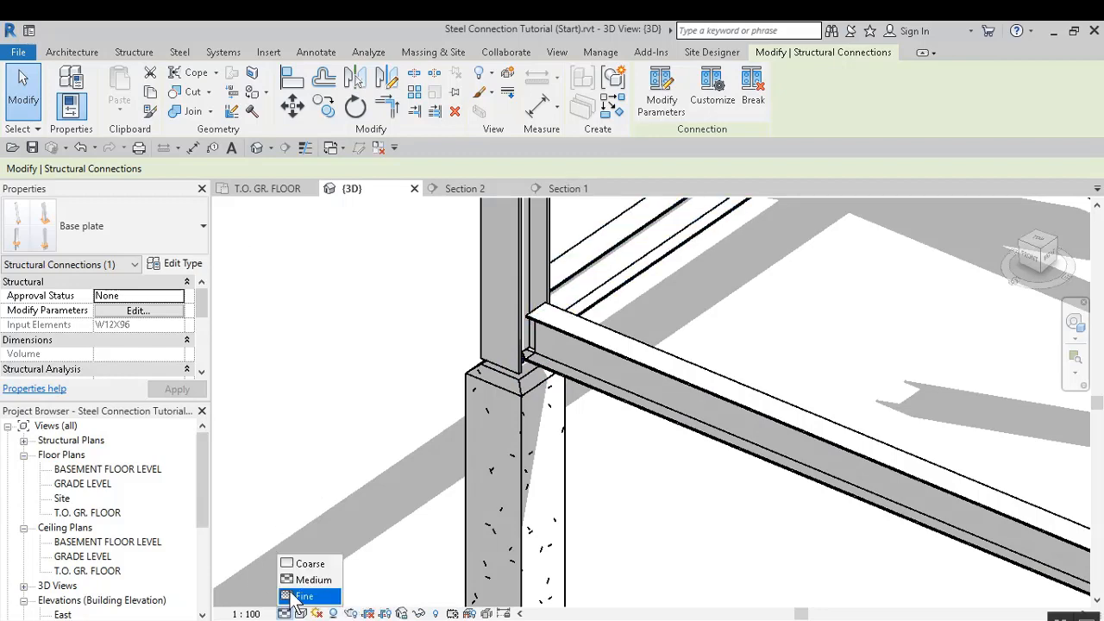
{"action": "left_click", "coordinate": [302, 597]}
{"action": "left_click", "coordinate": [402, 341]}
{"action": "scroll", "coordinate": [427, 363], "scroll_direction": "up", "scroll_amount": 2}
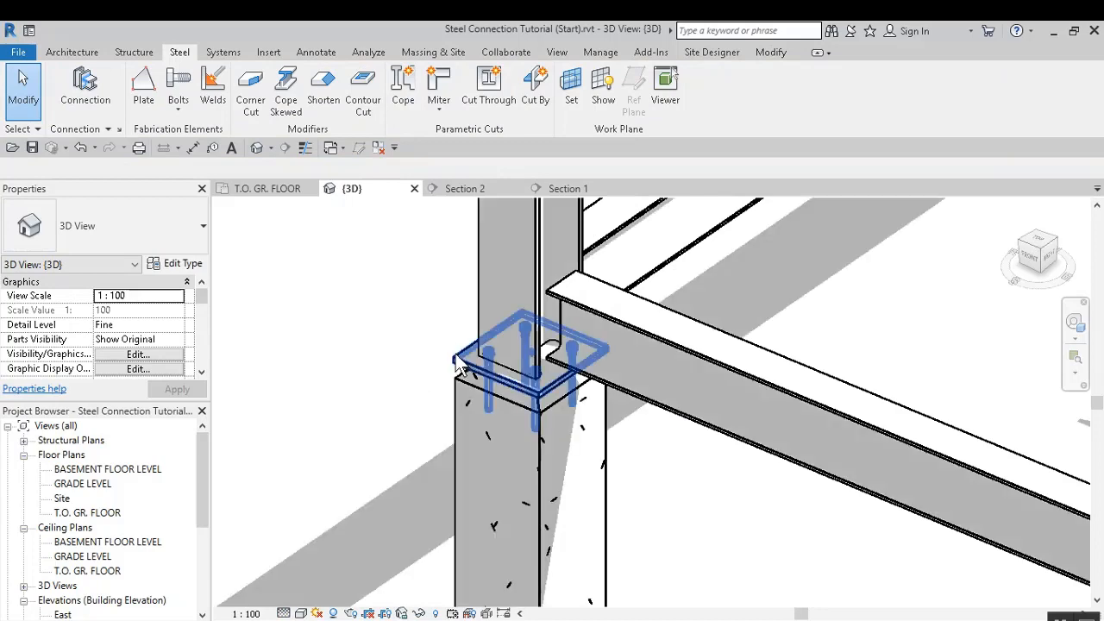
{"action": "scroll", "coordinate": [284, 493], "scroll_direction": "down", "scroll_amount": 3}
{"action": "scroll", "coordinate": [327, 434], "scroll_direction": "up", "scroll_amount": 3}
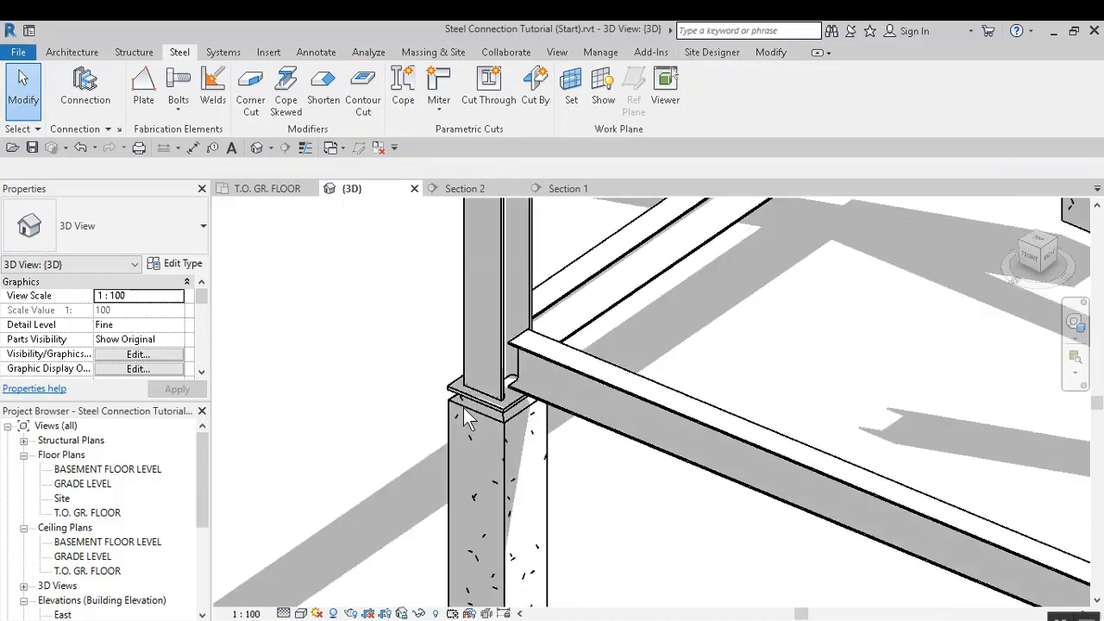
Examine the base plate and its anchors above the concrete pier in the 3D view's Front orientation
{"action": "scroll", "coordinate": [431, 406], "scroll_direction": "up", "scroll_amount": 1}
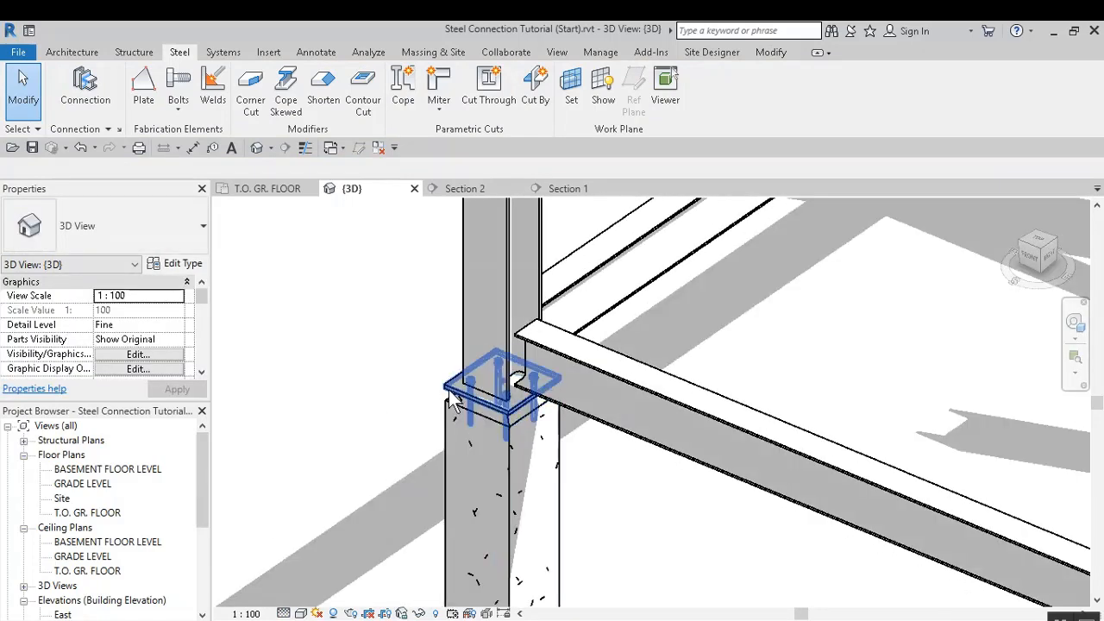
{"action": "scroll", "coordinate": [452, 398], "scroll_direction": "up", "scroll_amount": 3}
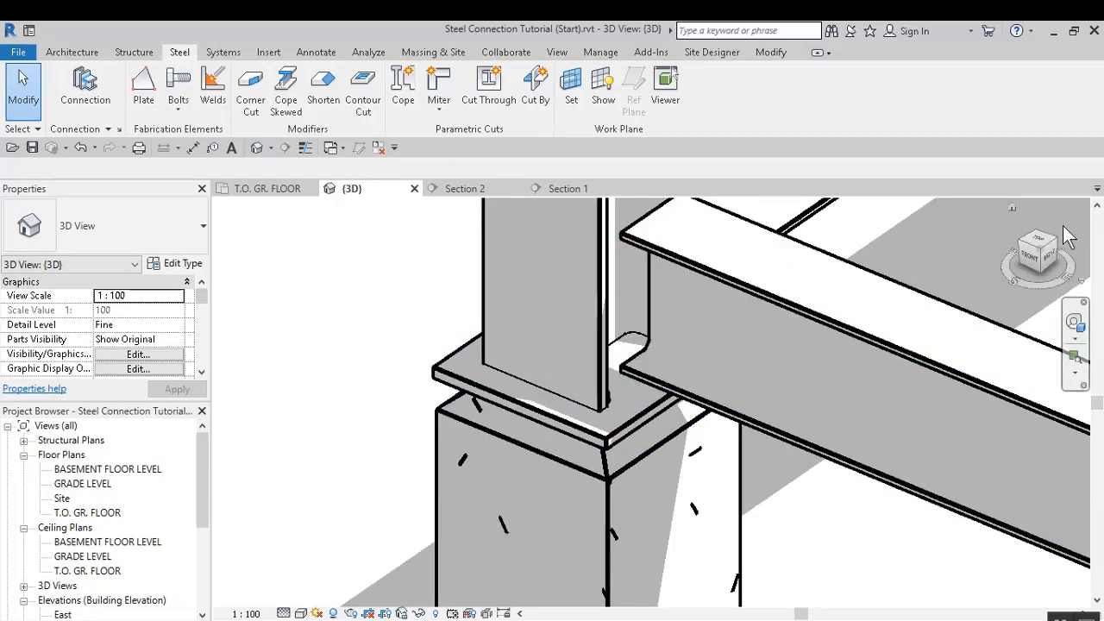
{"action": "left_click", "coordinate": [1030, 258]}
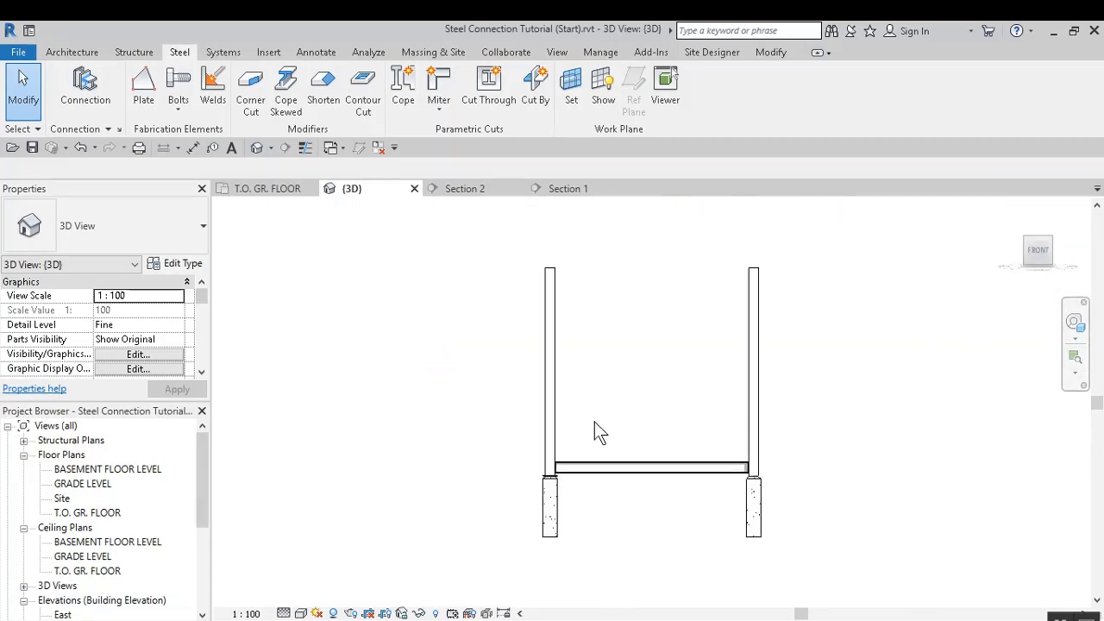
{"action": "scroll", "coordinate": [539, 449], "scroll_direction": "up", "scroll_amount": 5}
{"action": "scroll", "coordinate": [537, 450], "scroll_direction": "up", "scroll_amount": 2}
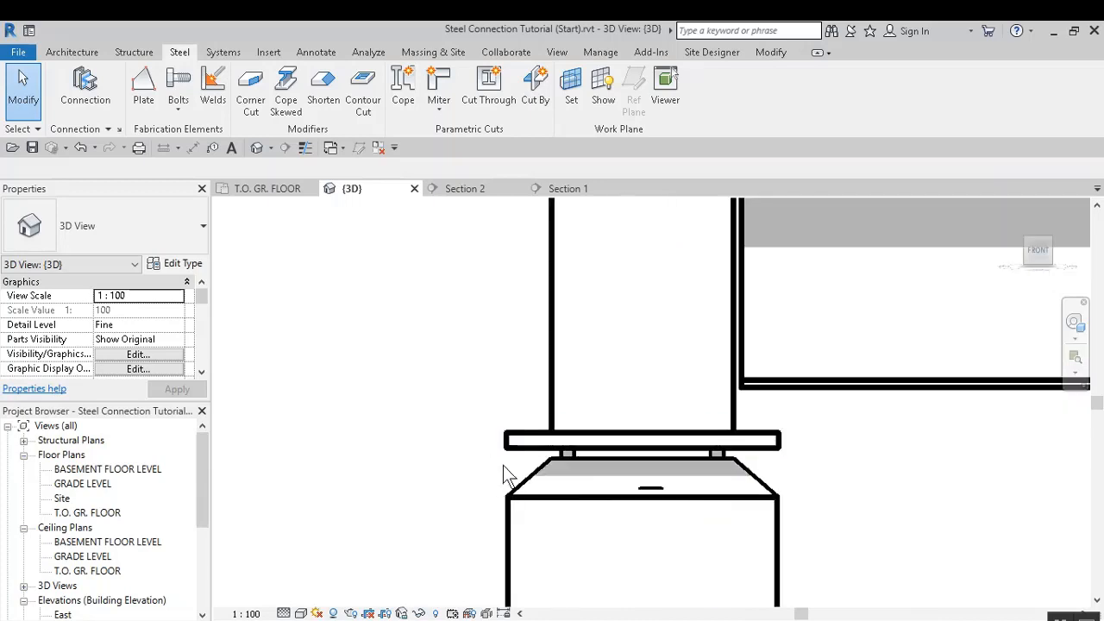
{"action": "scroll", "coordinate": [508, 496], "scroll_direction": "up", "scroll_amount": 1}
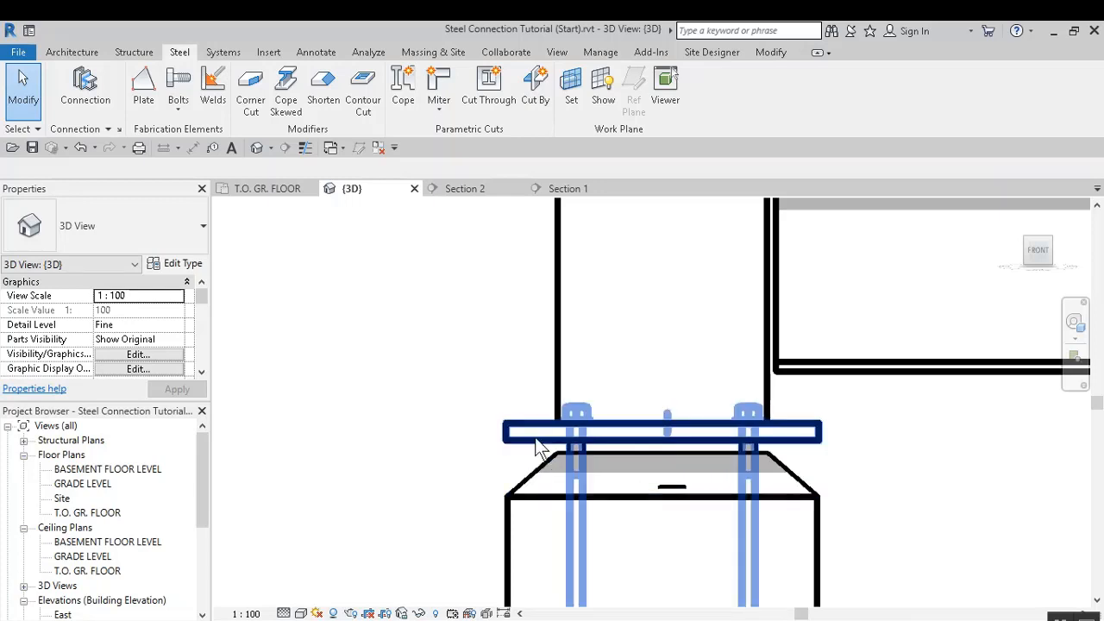
{"action": "scroll", "coordinate": [627, 453], "scroll_direction": "down", "scroll_amount": 3}
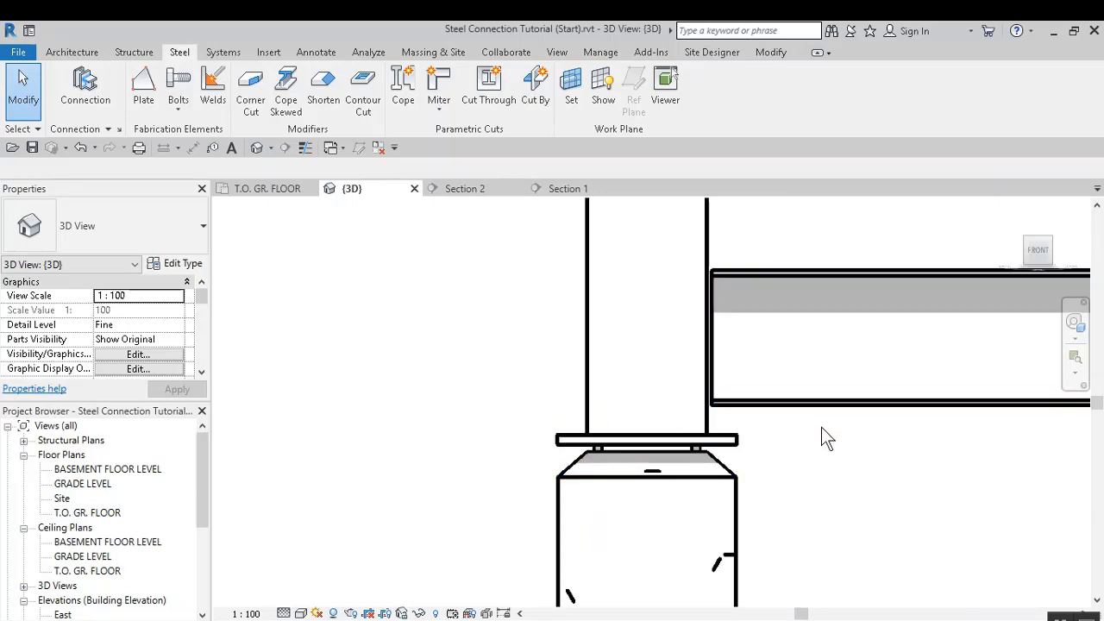
Select the Base plate connection and inspect it around the column, beam and pier from different 3D angles
{"action": "left_click", "coordinate": [666, 438]}
{"action": "middle_click_drag", "start_coordinate": [770, 451], "coordinate": [699, 311]}
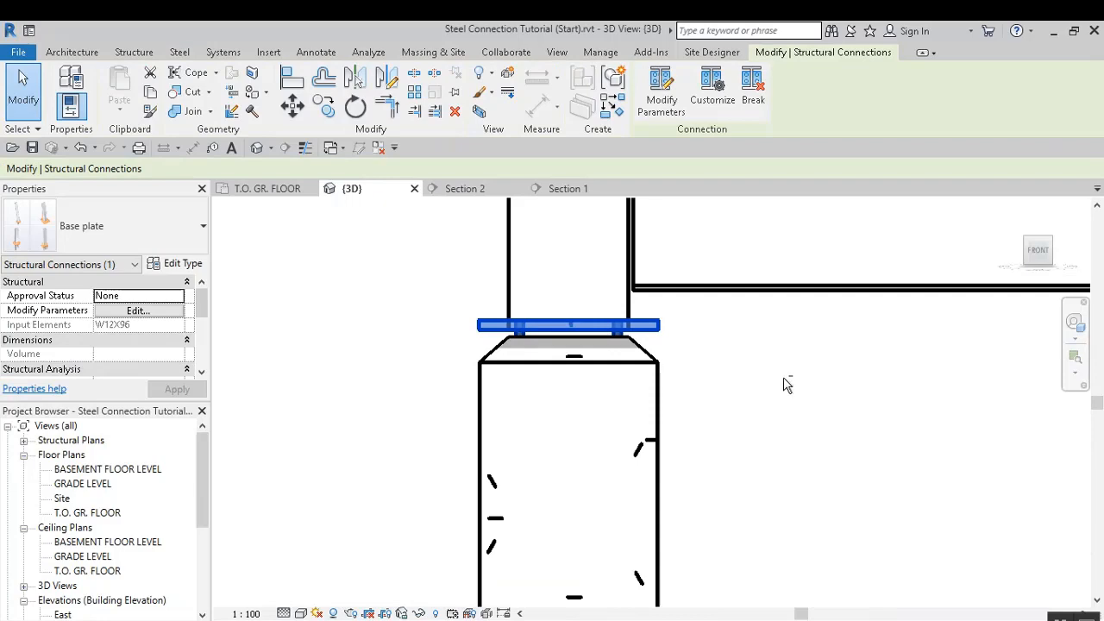
{"action": "middle_click_drag", "start_coordinate": [787, 385], "coordinate": [547, 419], "text": "shift"}
{"action": "scroll", "coordinate": [554, 447], "scroll_direction": "up", "scroll_amount": 3}
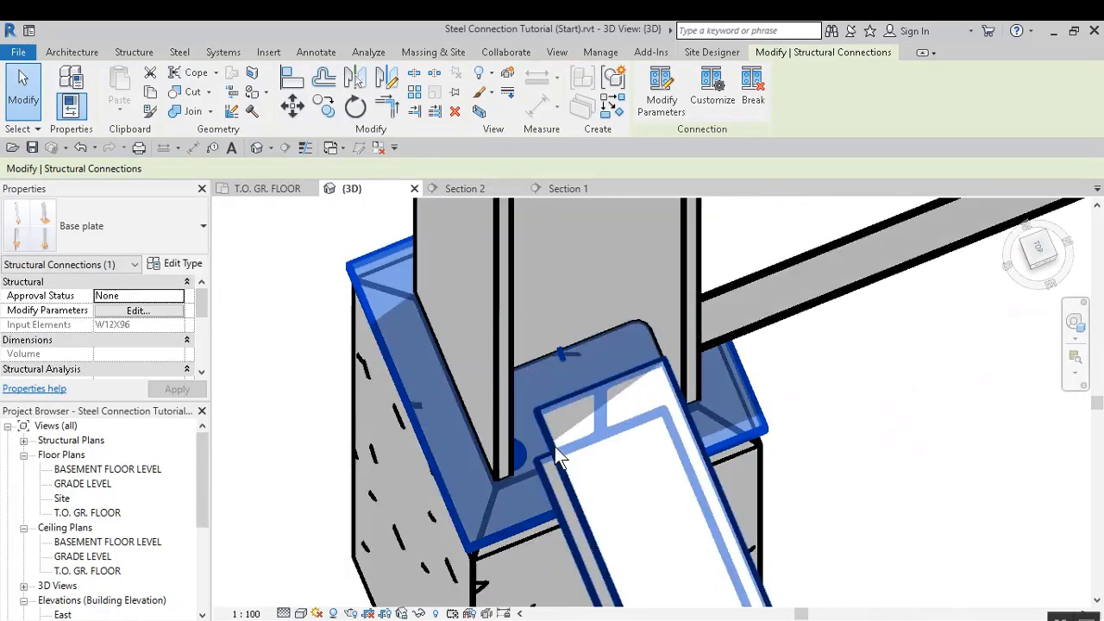
{"action": "scroll", "coordinate": [542, 409], "scroll_direction": "down", "scroll_amount": 5}
{"action": "scroll", "coordinate": [485, 416], "scroll_direction": "up", "scroll_amount": 2}
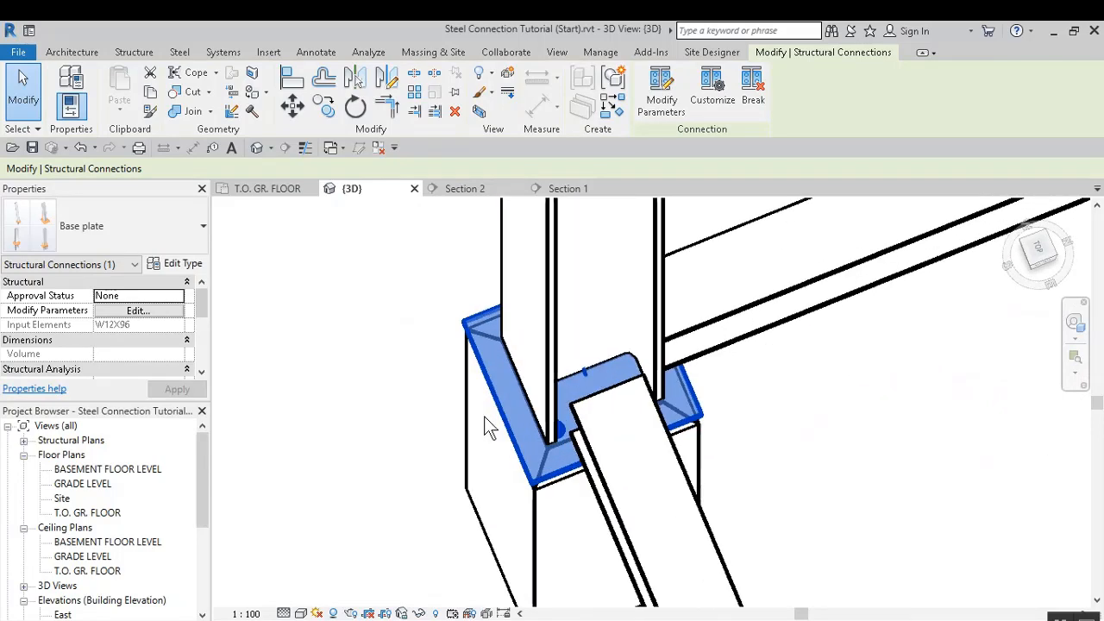
{"action": "middle_click_drag", "start_coordinate": [487, 427], "coordinate": [599, 437], "text": "shift"}
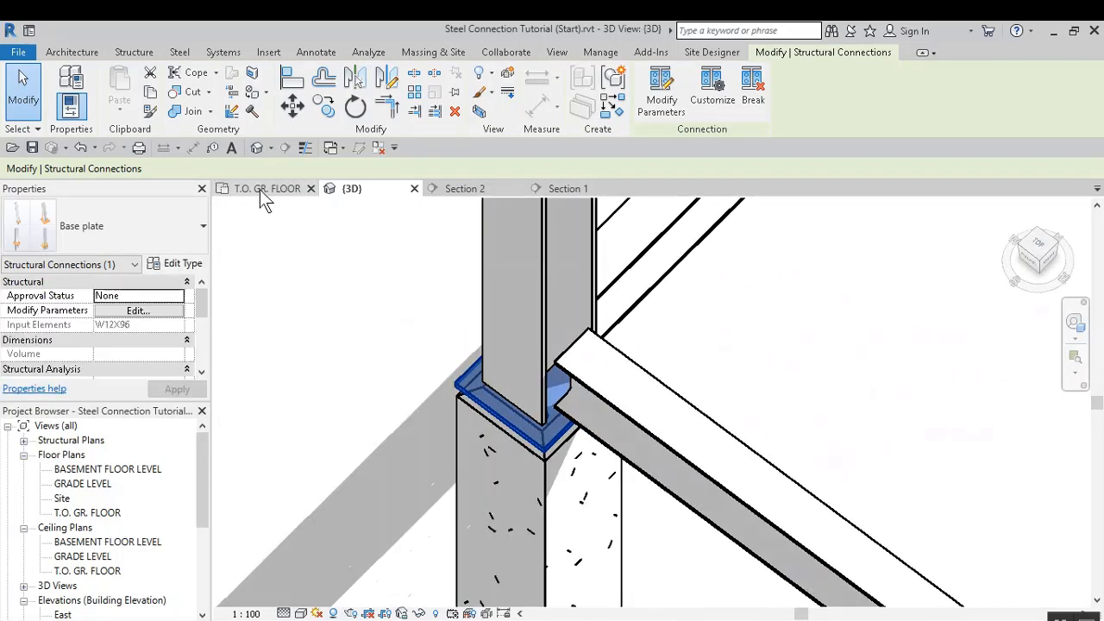
Open the T.O. GR. FLOOR plan at the column with the base plate and clear the selection
{"action": "left_click", "coordinate": [261, 190]}
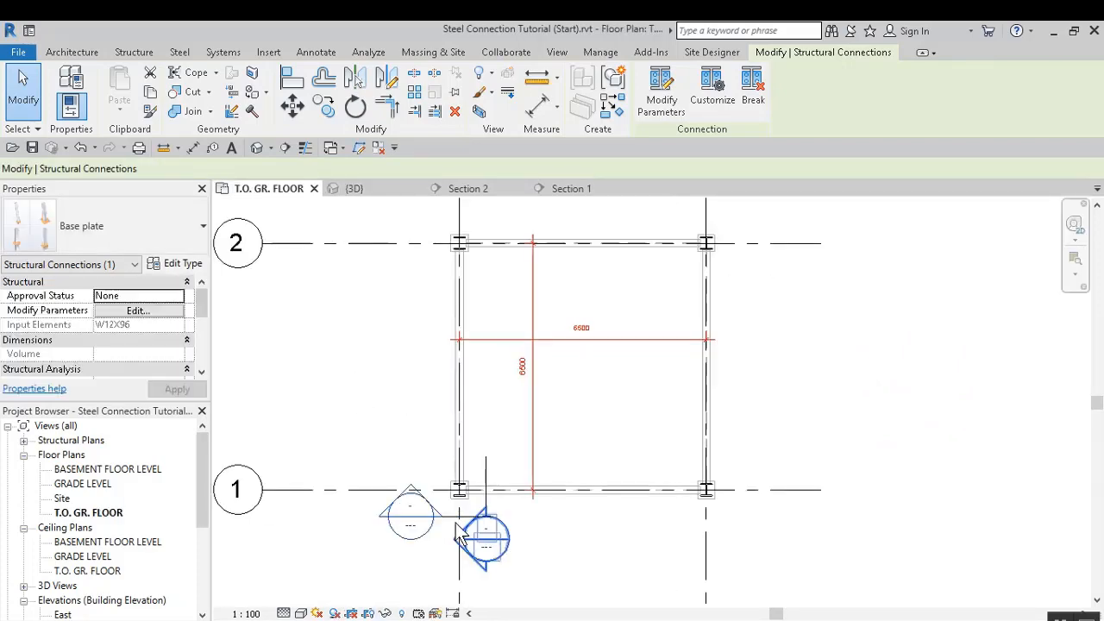
{"action": "scroll", "coordinate": [461, 535], "scroll_direction": "up", "scroll_amount": 5}
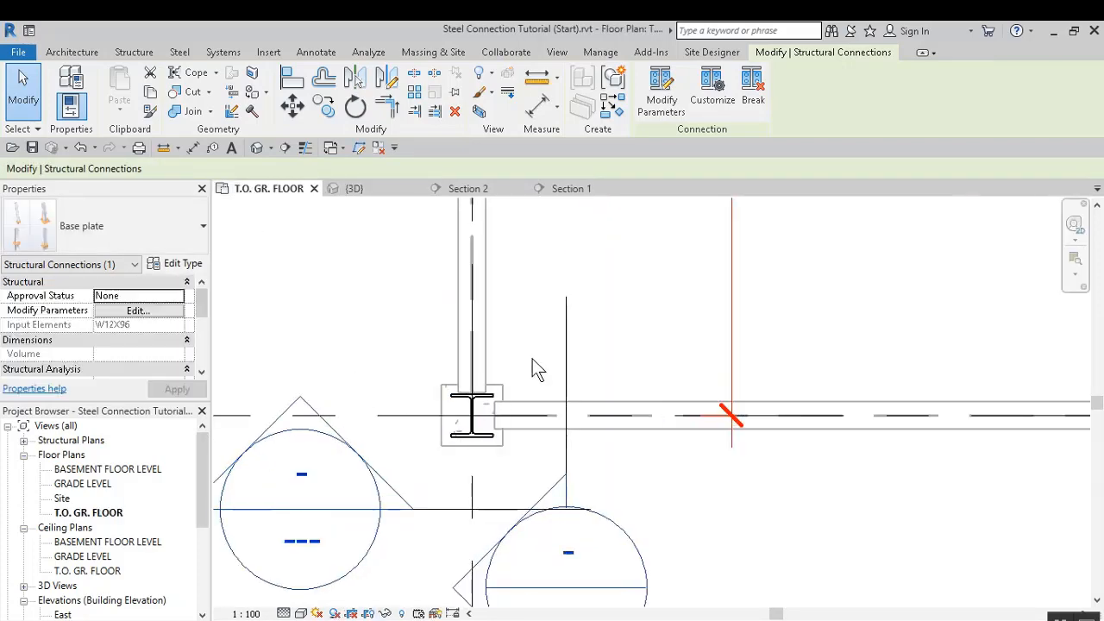
{"action": "left_click", "coordinate": [524, 334]}
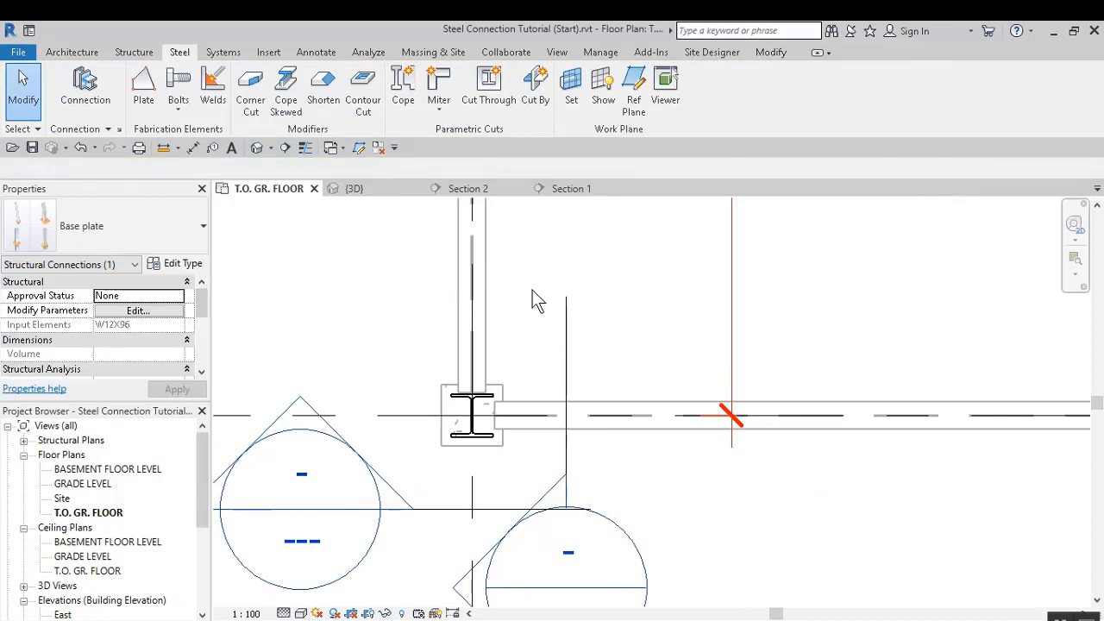
{"action": "scroll", "coordinate": [509, 295], "scroll_direction": "down", "scroll_amount": 2}
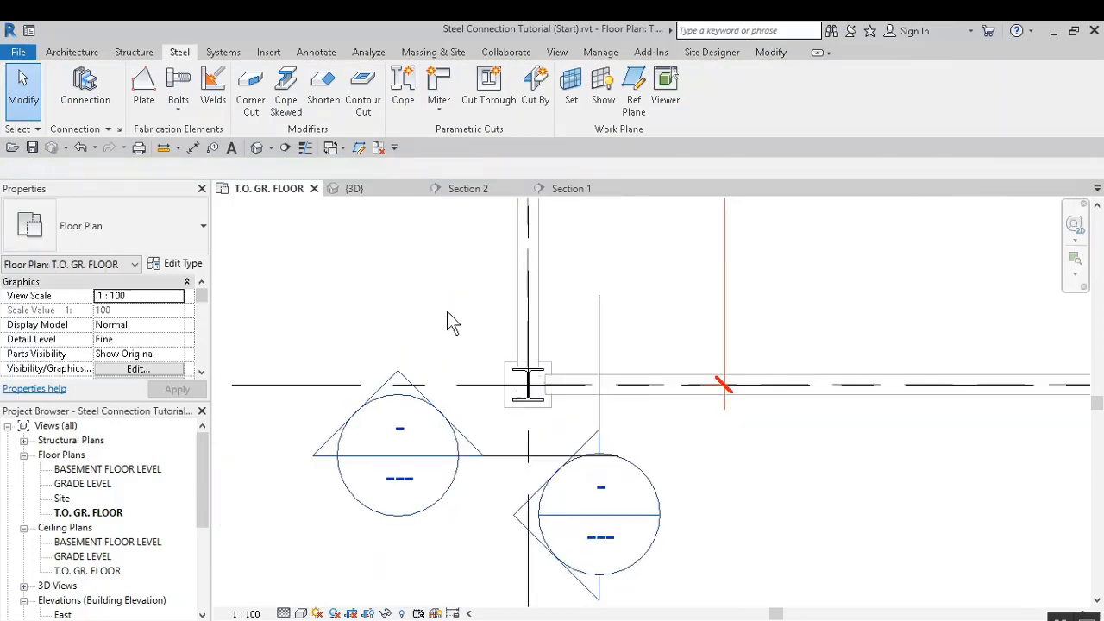
Set the floor plan's view range so that both the Bottom and the View Depth level are Unlimited
{"action": "key", "text": "v"}
{"action": "key", "text": "r"}
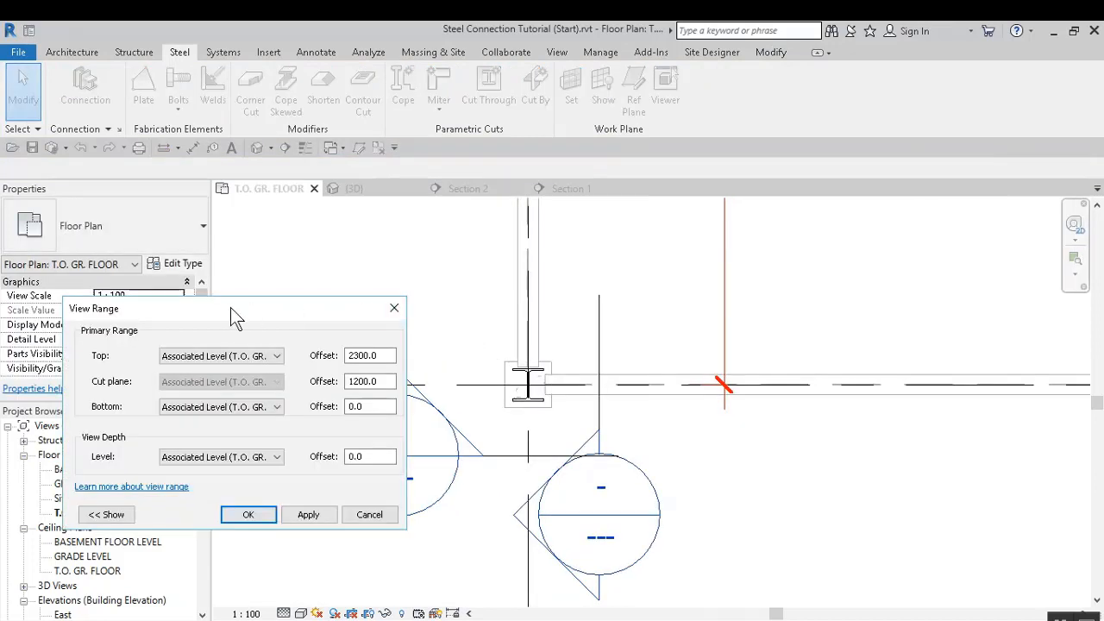
{"action": "left_click_drag", "start_coordinate": [231, 307], "coordinate": [352, 223]}
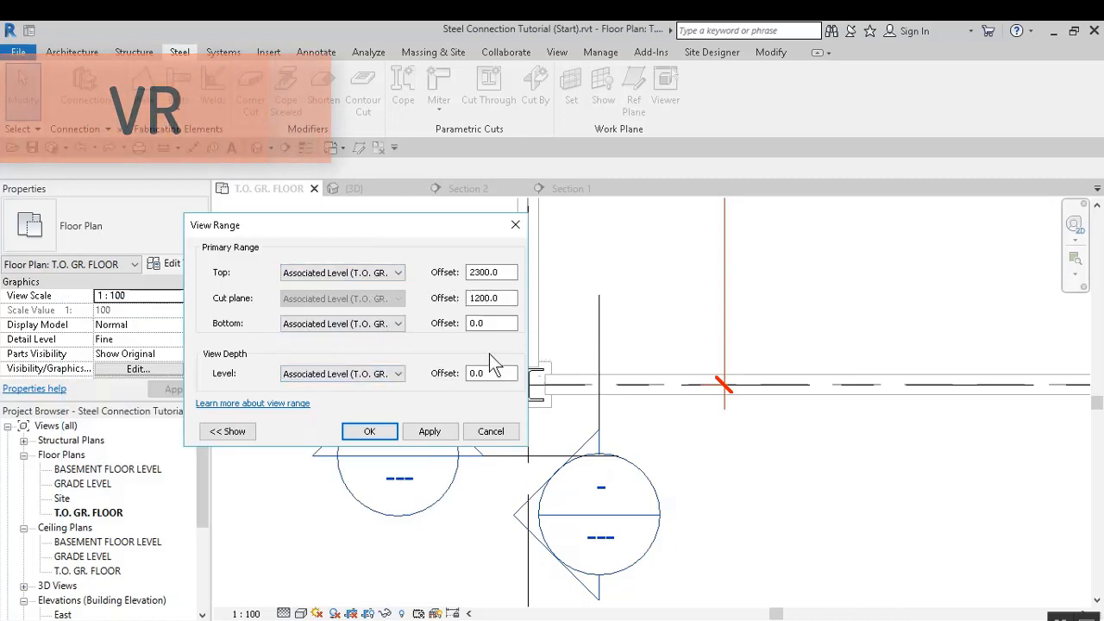
{"action": "left_click", "coordinate": [345, 325]}
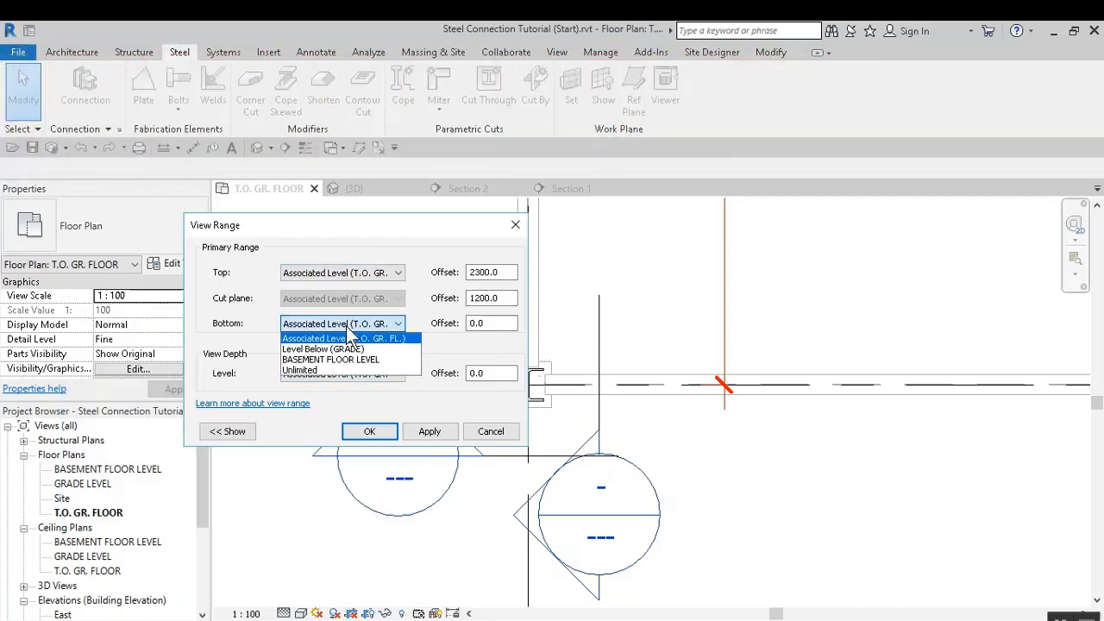
{"action": "left_click", "coordinate": [334, 370]}
{"action": "left_click", "coordinate": [333, 376]}
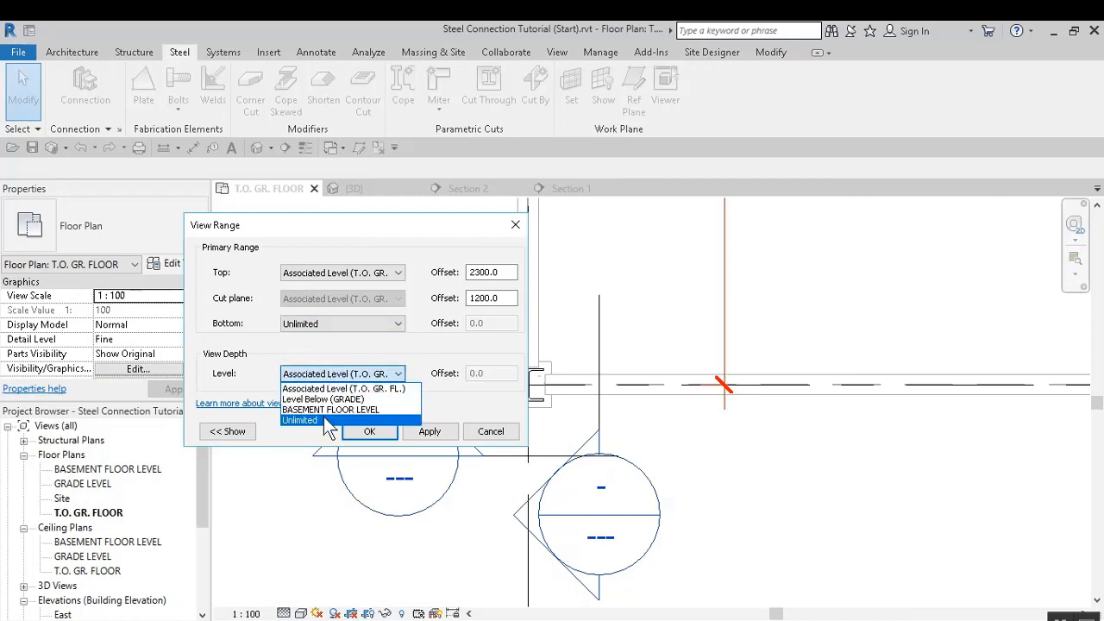
{"action": "left_click", "coordinate": [327, 421]}
{"action": "left_click", "coordinate": [430, 431]}
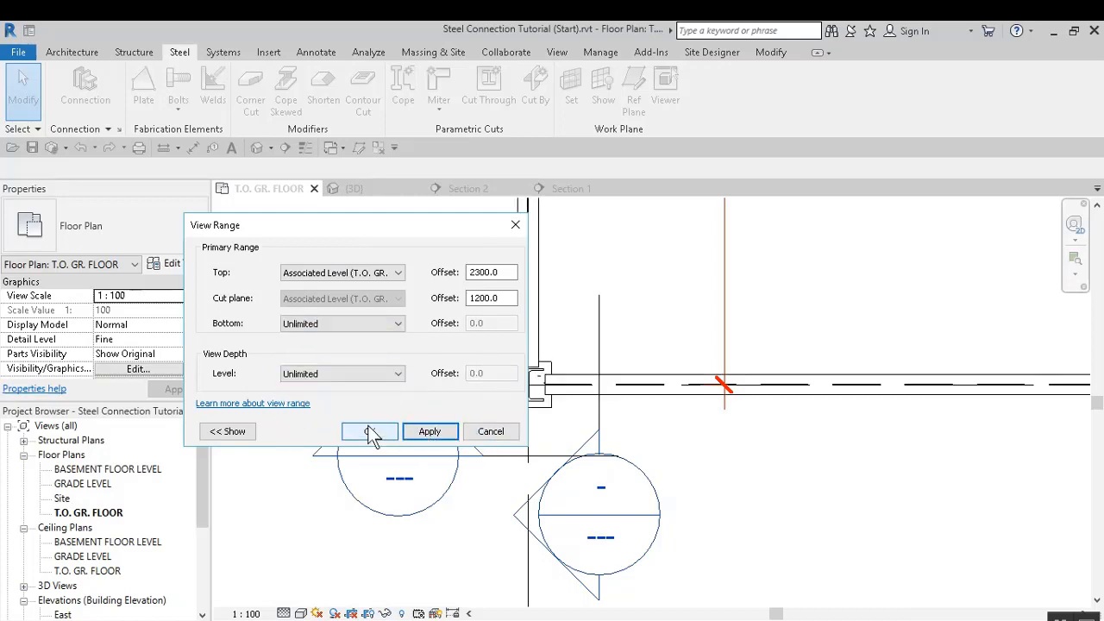
{"action": "left_click", "coordinate": [371, 431]}
{"action": "scroll", "coordinate": [528, 396], "scroll_direction": "up", "scroll_amount": 3}
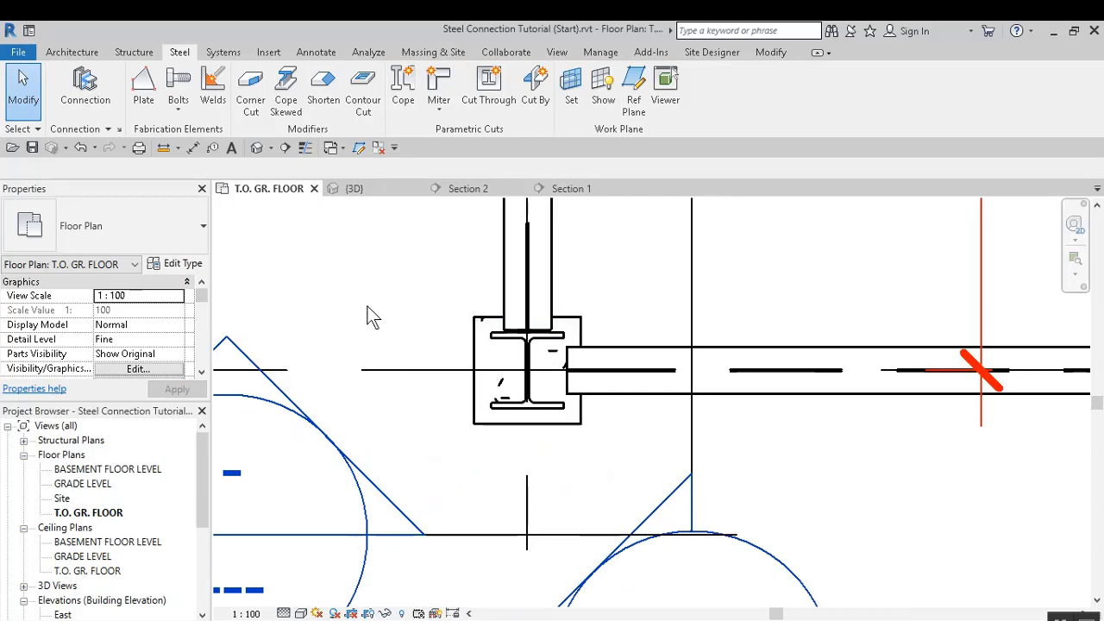
Make all Structural Connections subcategories, from Anchors to Welds, visible in the T.O. GR. FLOOR plan's visibility overrides
{"action": "key", "text": "v"}
{"action": "key", "text": "g"}
{"action": "scroll", "coordinate": [227, 401], "scroll_direction": "down", "scroll_amount": 5}
{"action": "scroll", "coordinate": [227, 401], "scroll_direction": "down", "scroll_amount": 16}
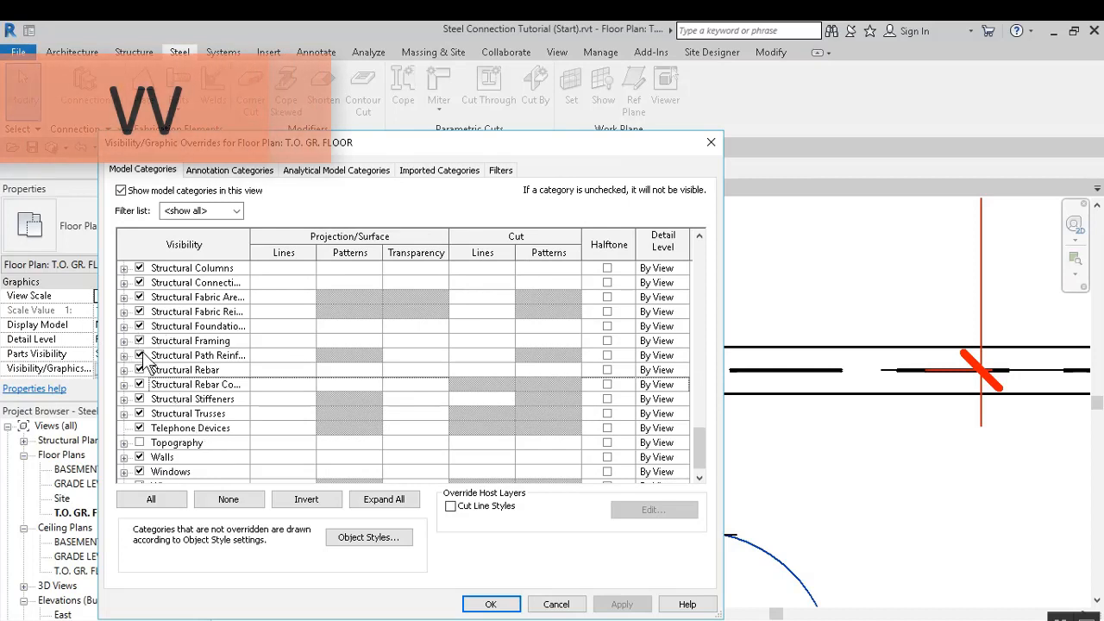
{"action": "left_click", "coordinate": [125, 283]}
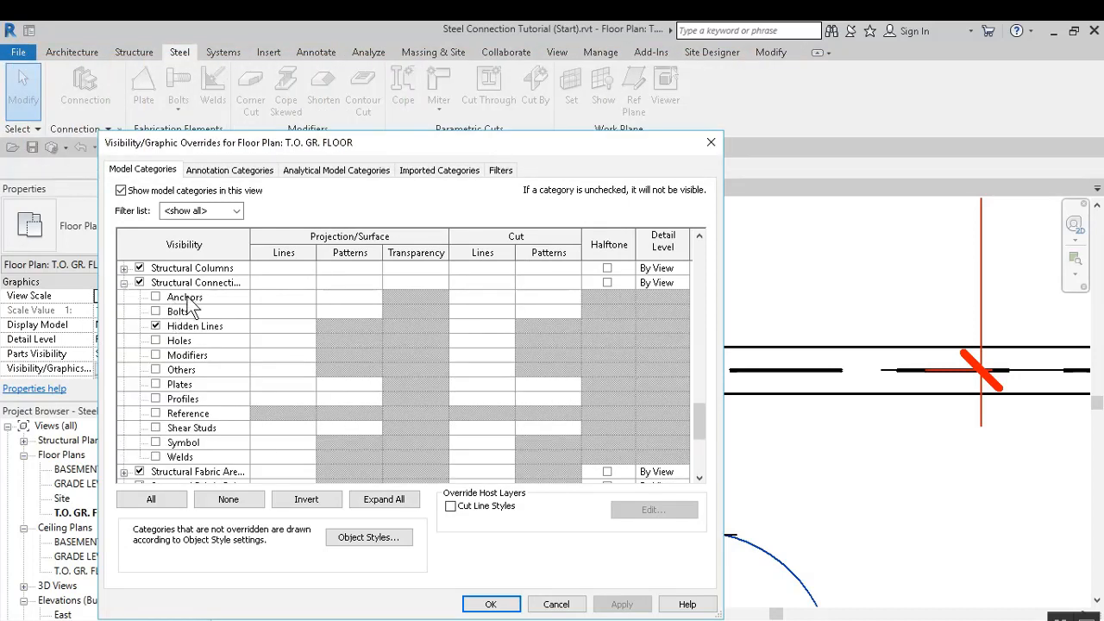
{"action": "left_click", "coordinate": [184, 297]}
{"action": "left_click", "coordinate": [199, 459], "text": "shift"}
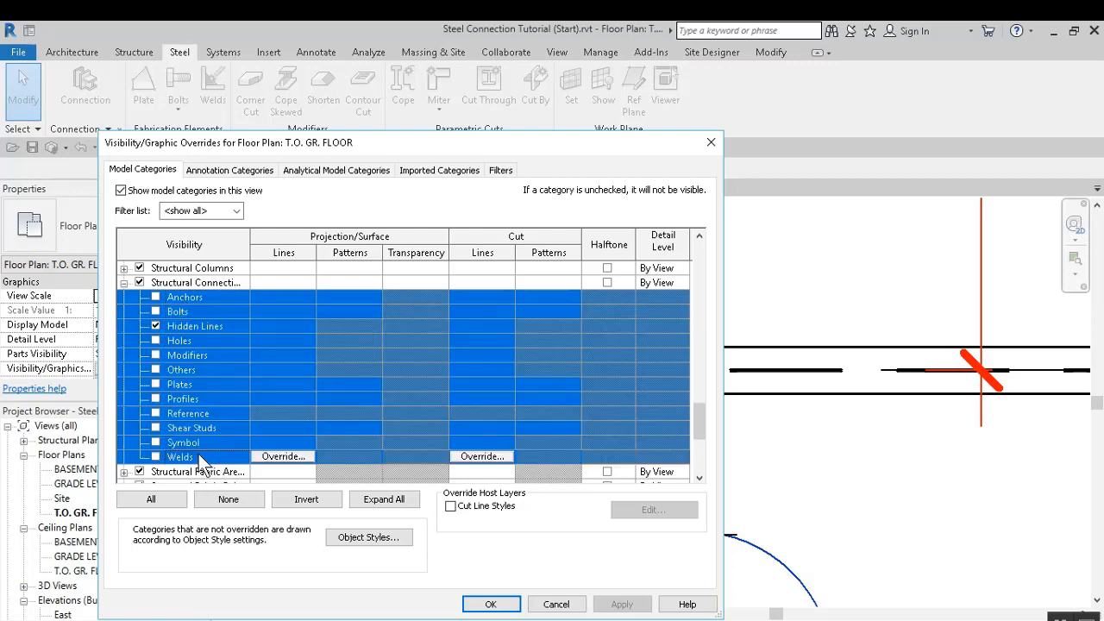
{"action": "left_click", "coordinate": [157, 425]}
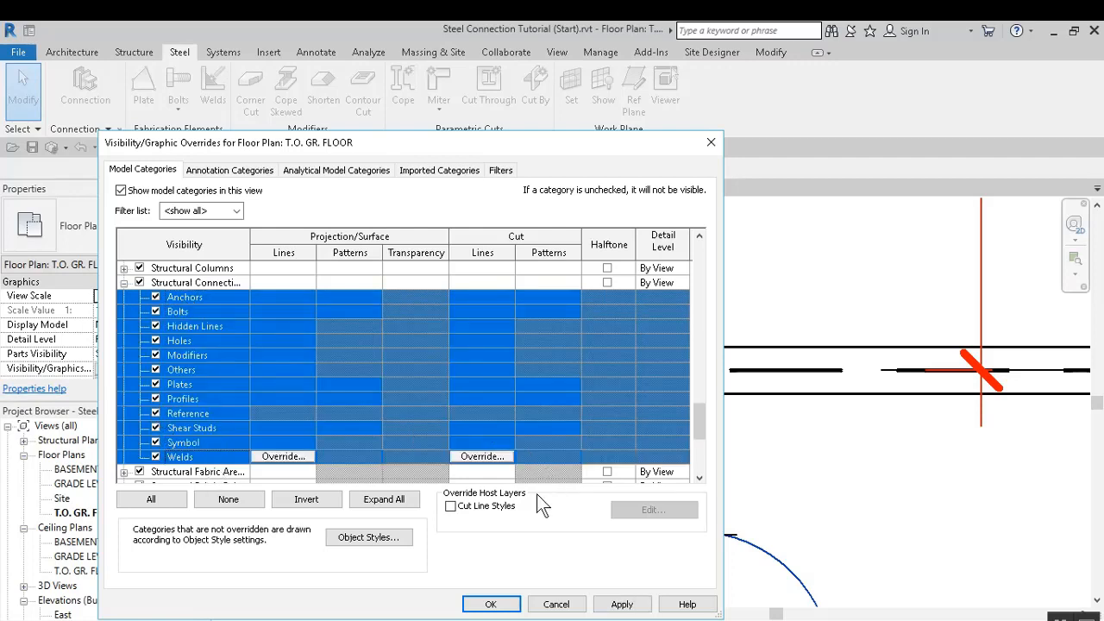
{"action": "left_click", "coordinate": [623, 604]}
{"action": "left_click", "coordinate": [491, 604]}
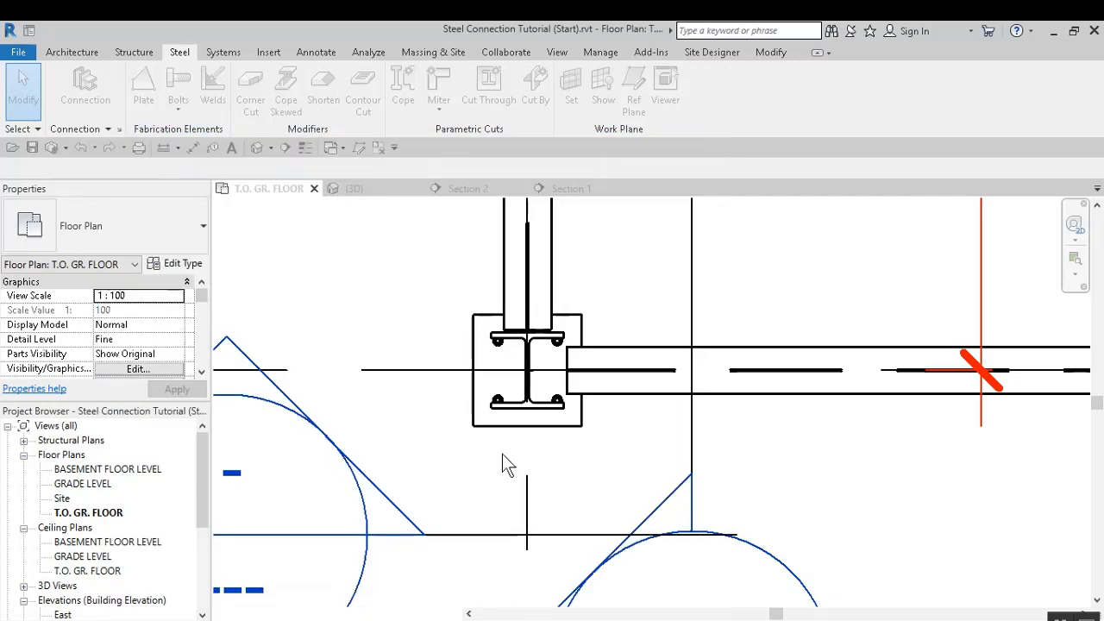
Turn on Thin Lines in the floor plan and select the Base plate connection around the column
{"action": "scroll", "coordinate": [703, 329], "scroll_direction": "down", "scroll_amount": 3}
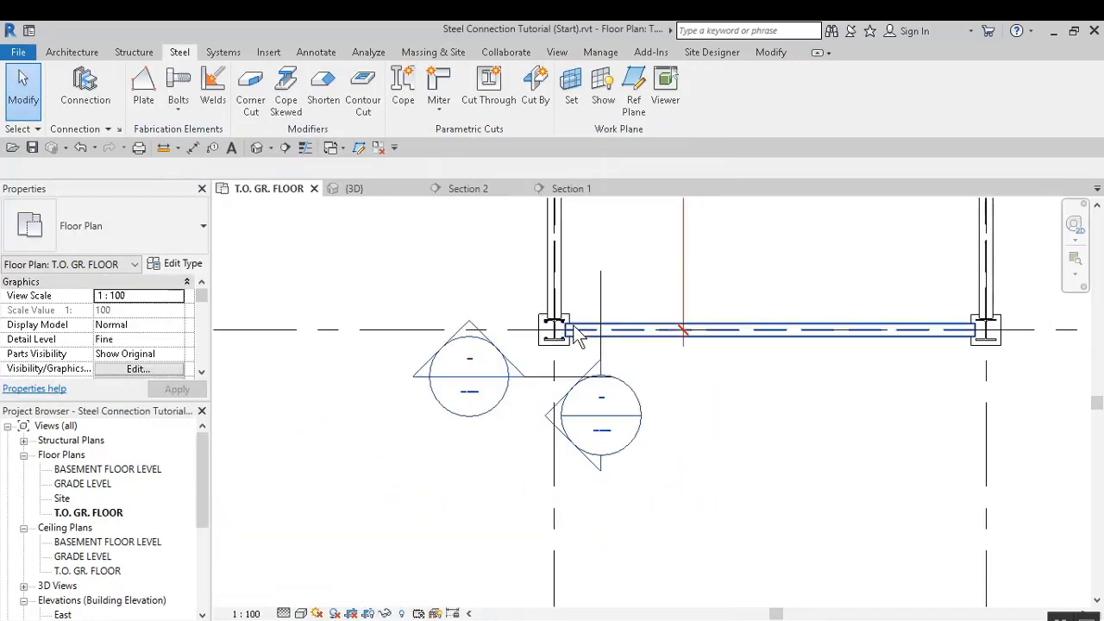
{"action": "scroll", "coordinate": [576, 337], "scroll_direction": "up", "scroll_amount": 5}
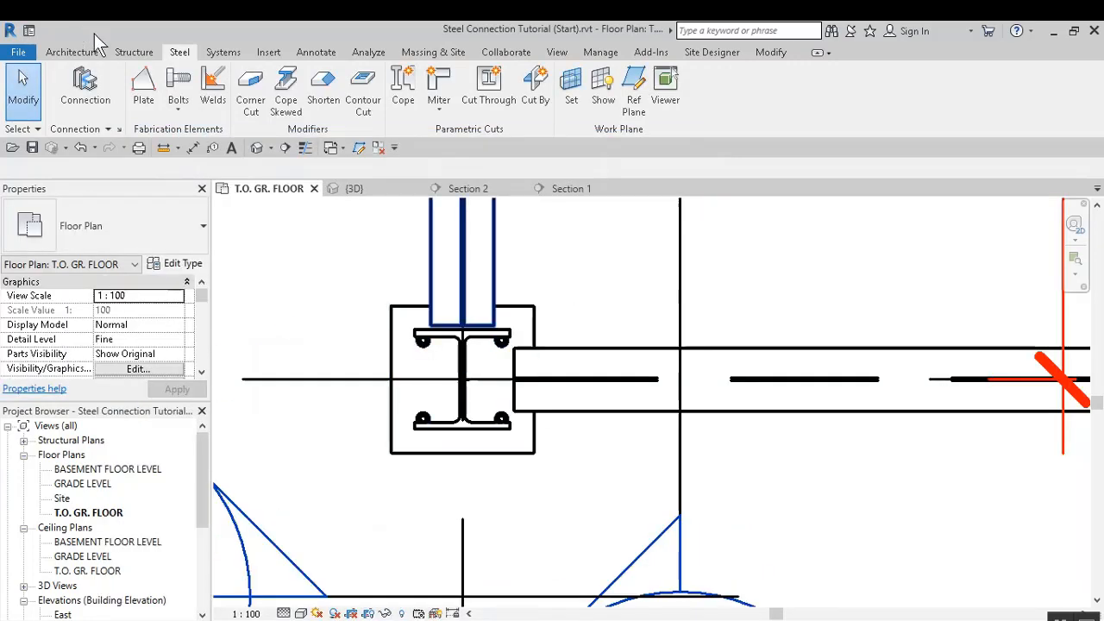
{"action": "left_click", "coordinate": [306, 148]}
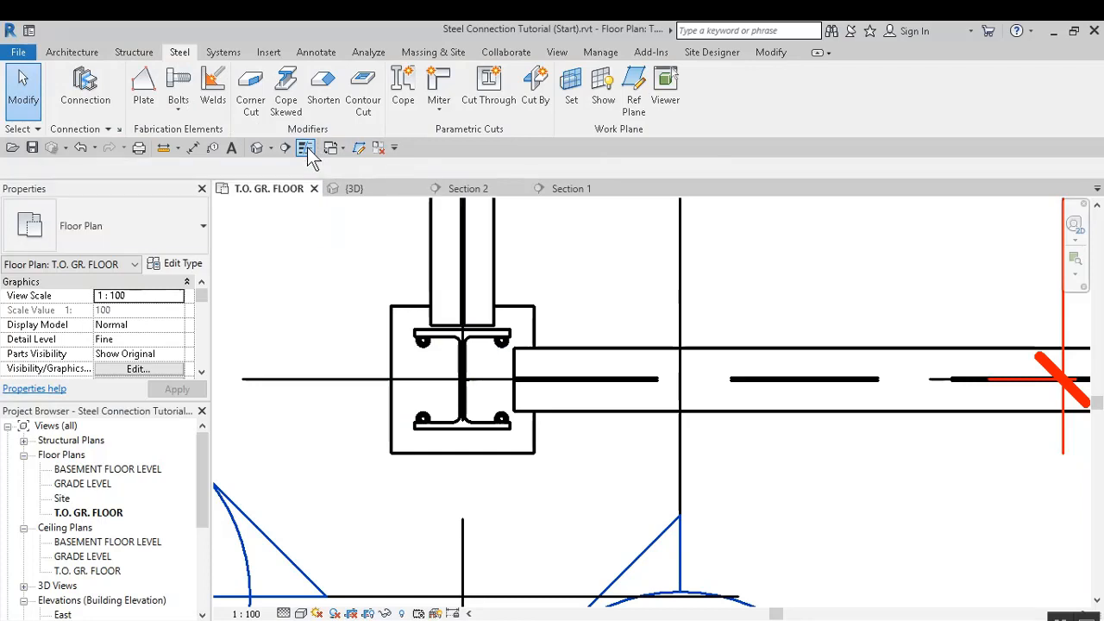
{"action": "left_click", "coordinate": [524, 316]}
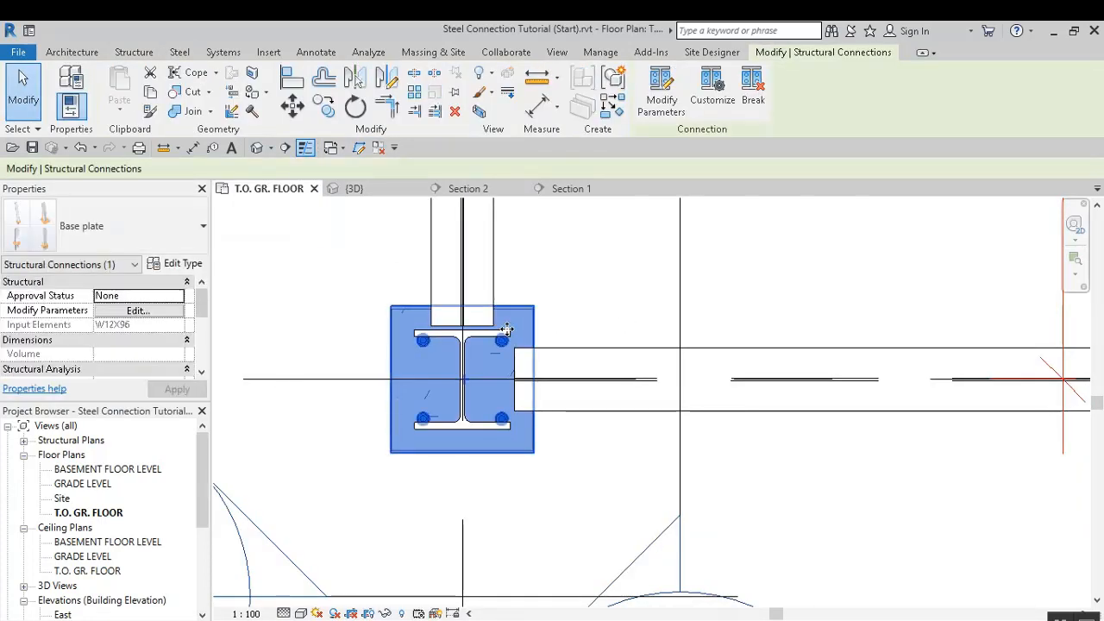
{"action": "scroll", "coordinate": [441, 375], "scroll_direction": "up", "scroll_amount": 2}
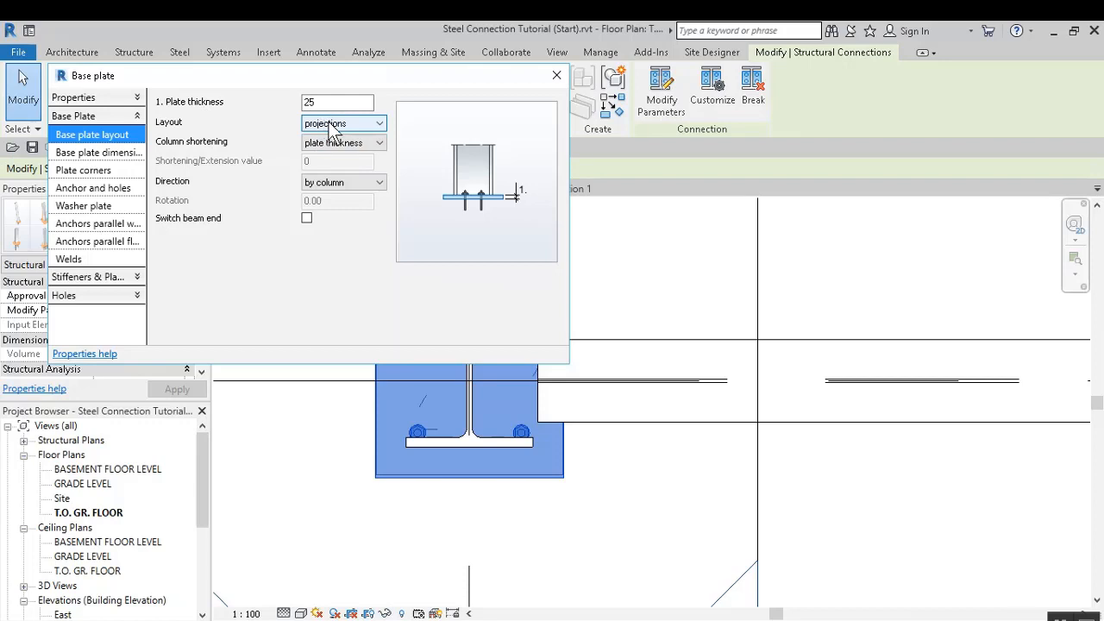
Compare the Base plate's layout parameters with the plate and anchors in plan, and close the parameters without changing anything
{"action": "scroll", "coordinate": [831, 328], "scroll_direction": "down", "scroll_amount": 4}
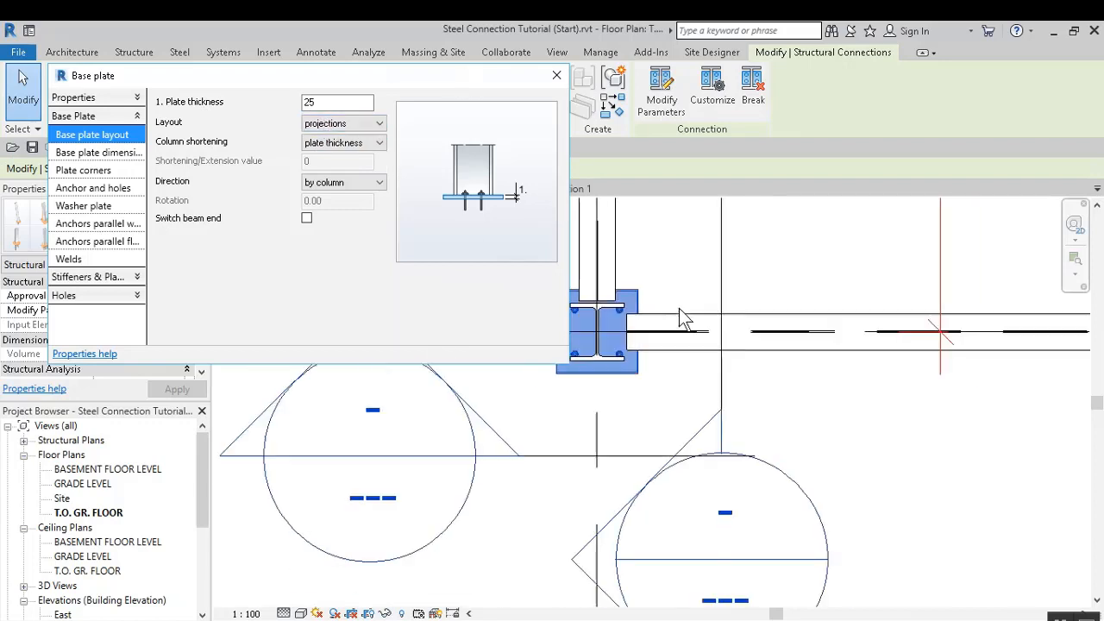
{"action": "middle_click_drag", "start_coordinate": [681, 316], "coordinate": [826, 340]}
{"action": "scroll", "coordinate": [781, 315], "scroll_direction": "up", "scroll_amount": 5}
{"action": "scroll", "coordinate": [606, 355], "scroll_direction": "up", "scroll_amount": 3}
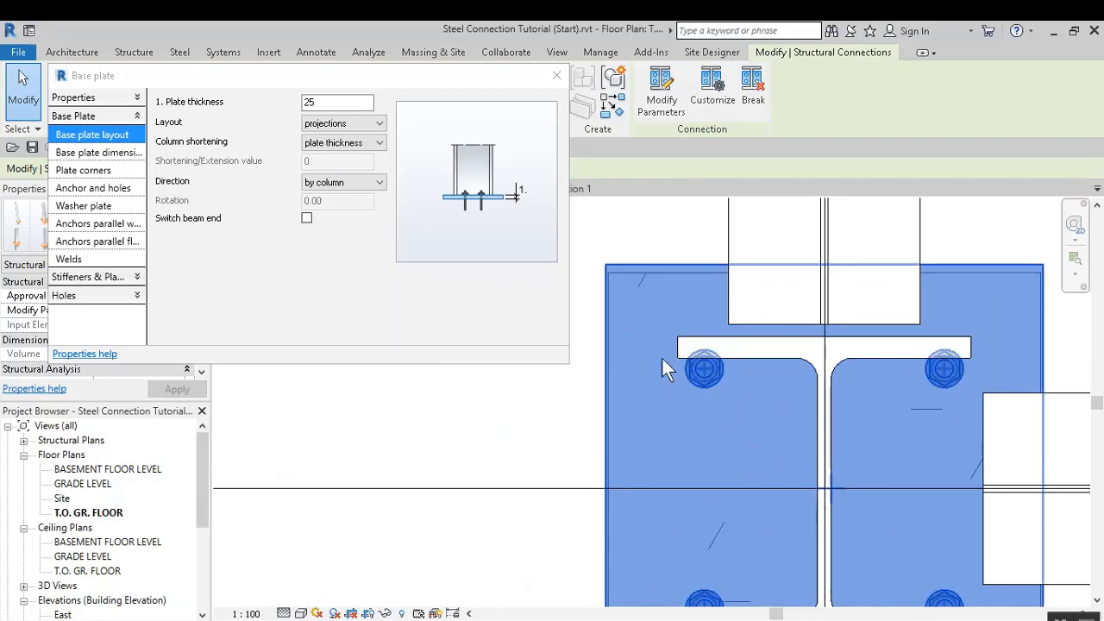
{"action": "middle_click_drag", "start_coordinate": [719, 399], "coordinate": [709, 356]}
{"action": "scroll", "coordinate": [716, 388], "scroll_direction": "down", "scroll_amount": 3}
{"action": "scroll", "coordinate": [722, 402], "scroll_direction": "up", "scroll_amount": 2}
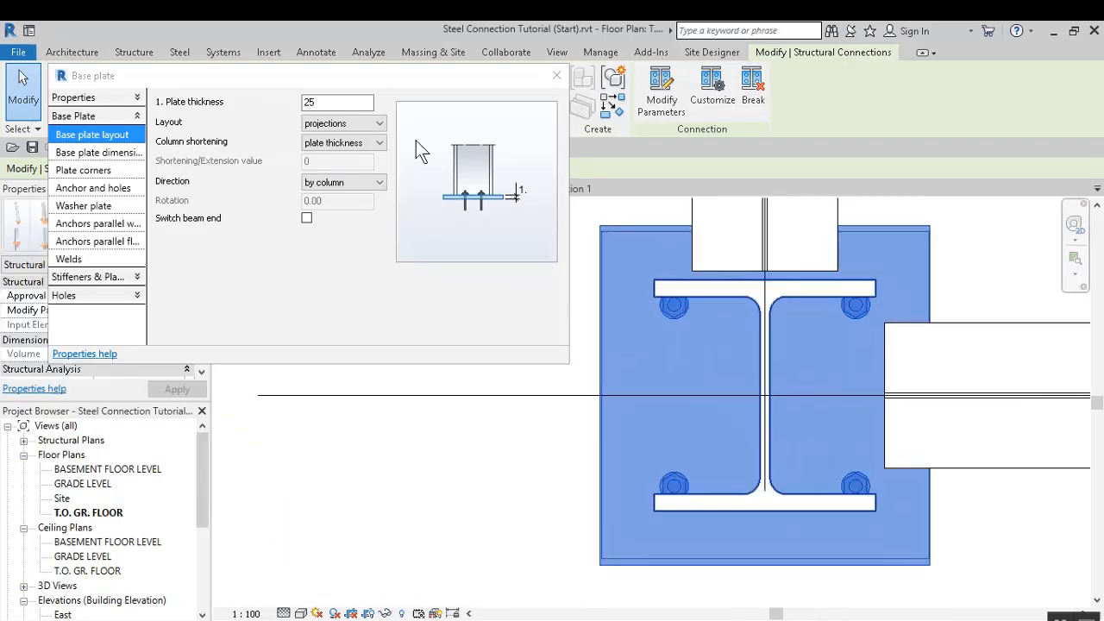
{"action": "left_click", "coordinate": [554, 77]}
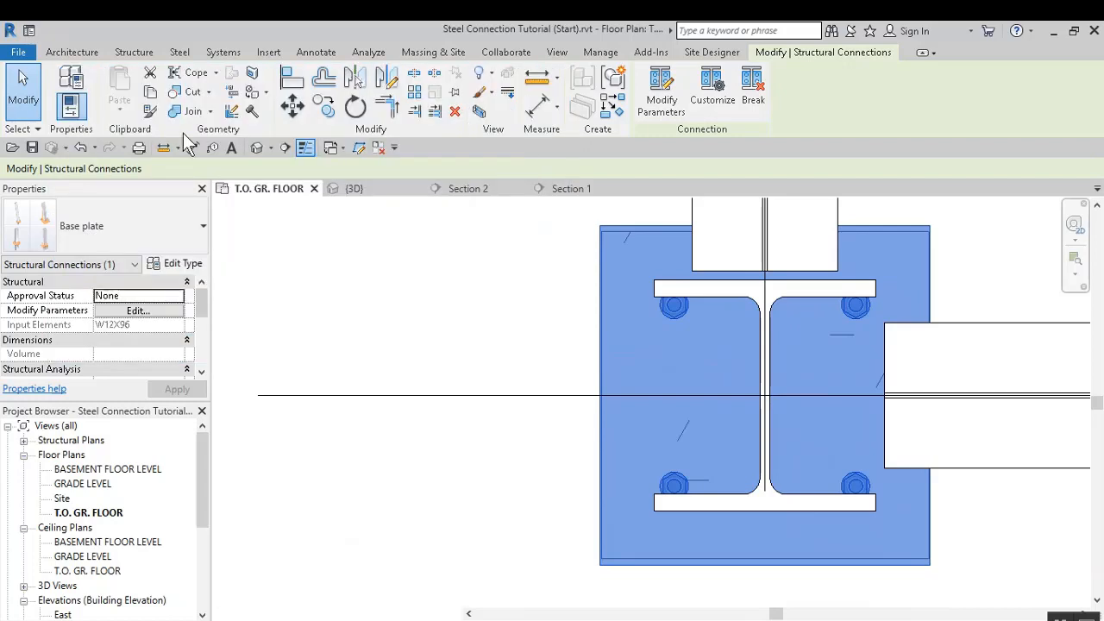
{"action": "scroll", "coordinate": [690, 274], "scroll_direction": "up", "scroll_amount": 2}
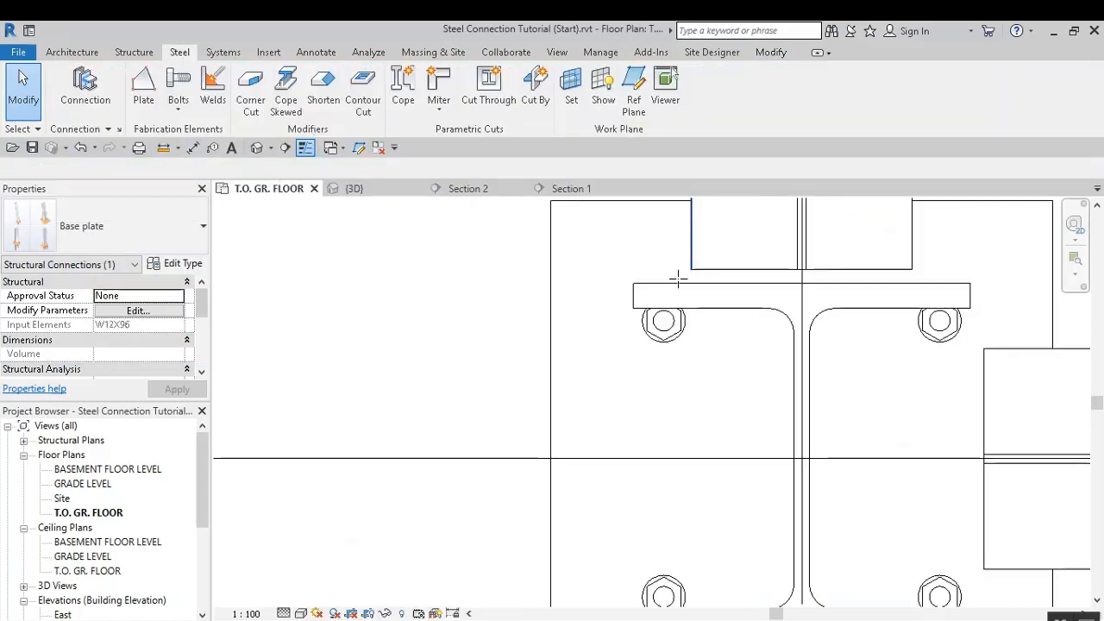
Measure the column's flange width and its overall depth between the outer flange faces in plan
{"action": "left_click", "coordinate": [634, 282]}
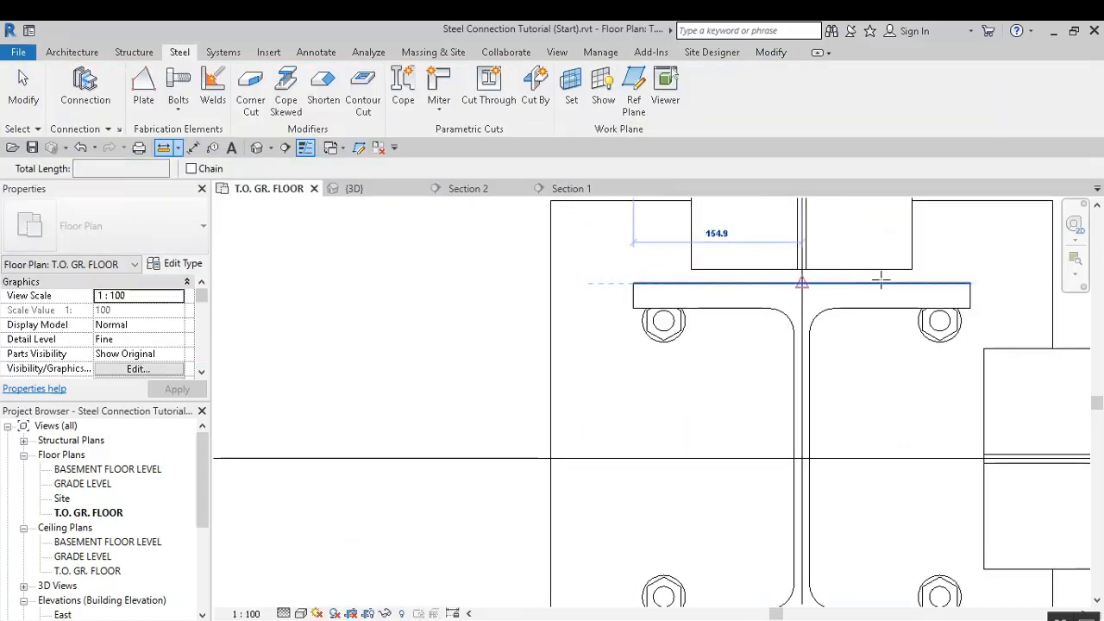
{"action": "left_click", "coordinate": [970, 283]}
{"action": "scroll", "coordinate": [801, 256], "scroll_direction": "up", "scroll_amount": 1}
{"action": "scroll", "coordinate": [801, 257], "scroll_direction": "up", "scroll_amount": 2}
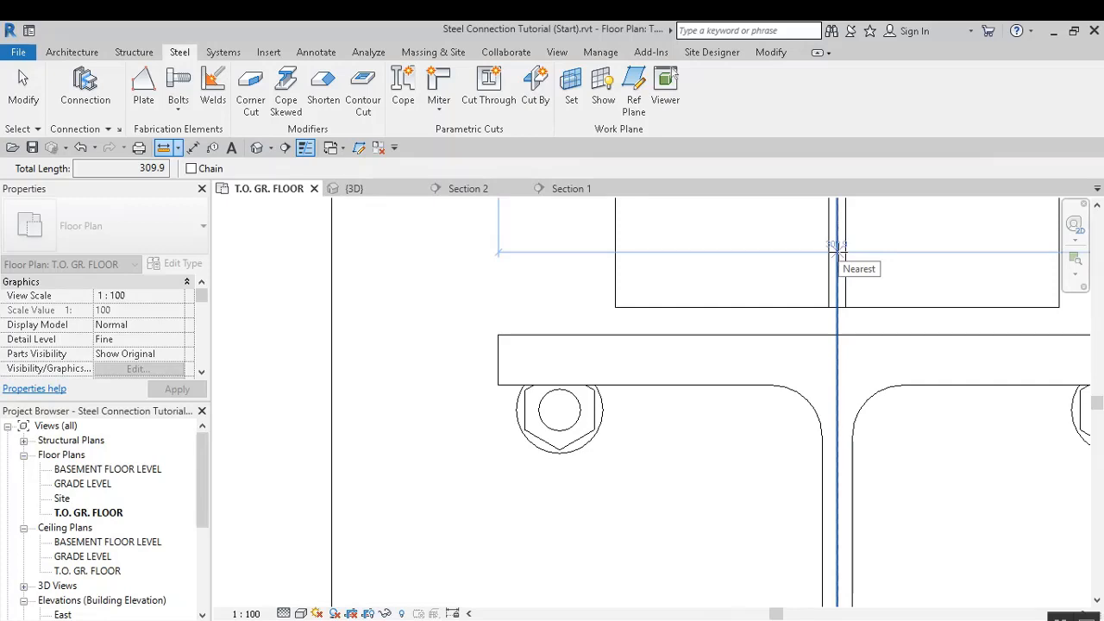
{"action": "scroll", "coordinate": [525, 247], "scroll_direction": "down", "scroll_amount": 5}
{"action": "scroll", "coordinate": [535, 220], "scroll_direction": "up", "scroll_amount": 2}
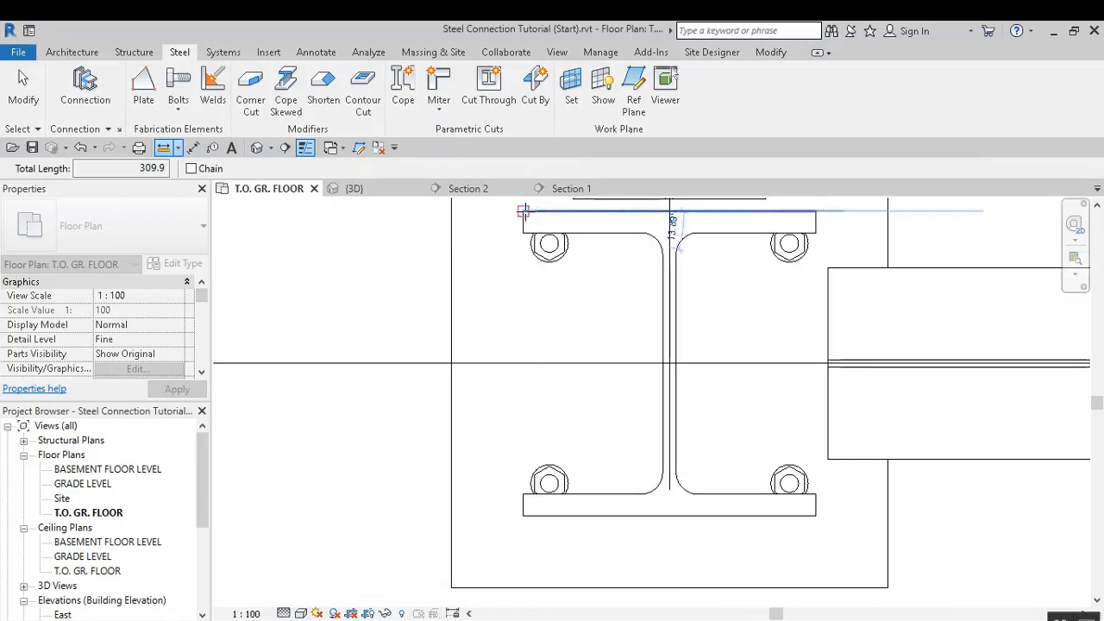
{"action": "left_click", "coordinate": [524, 211]}
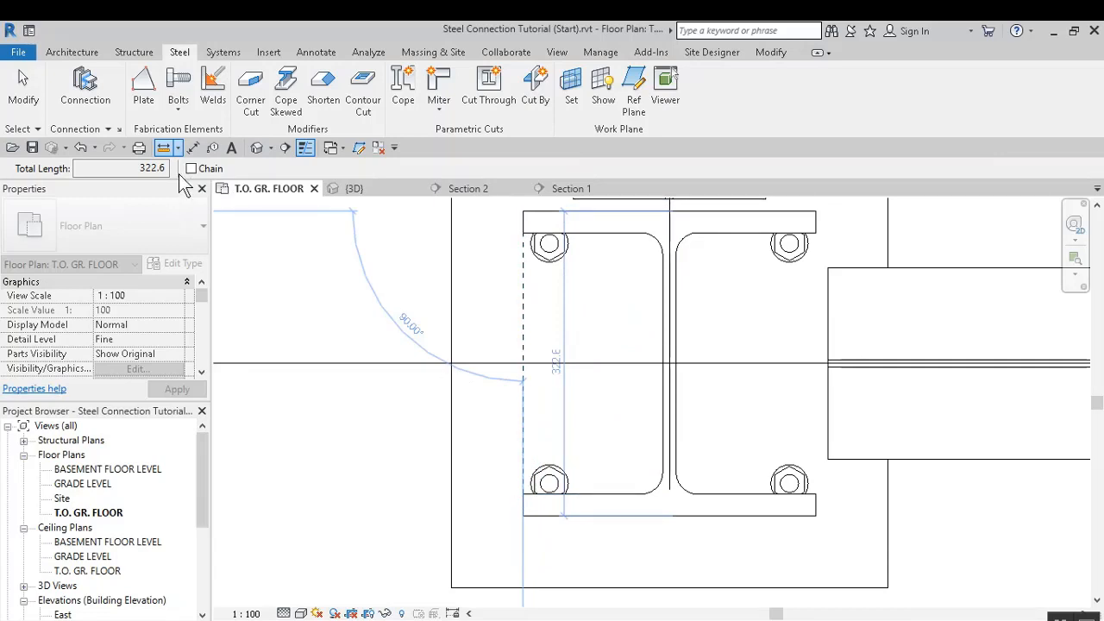
{"action": "left_click", "coordinate": [23, 86]}
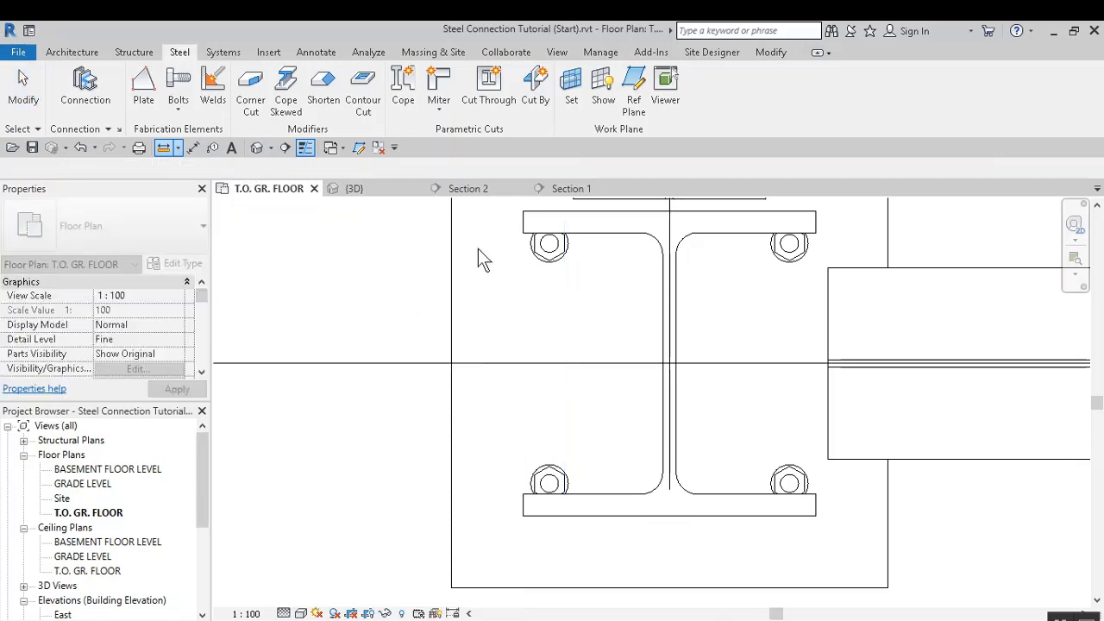
Open the parameters of the Base plate connection around the column and set the base plate layout to total
{"action": "scroll", "coordinate": [691, 400], "scroll_direction": "down", "scroll_amount": 5}
{"action": "scroll", "coordinate": [707, 388], "scroll_direction": "up", "scroll_amount": 4}
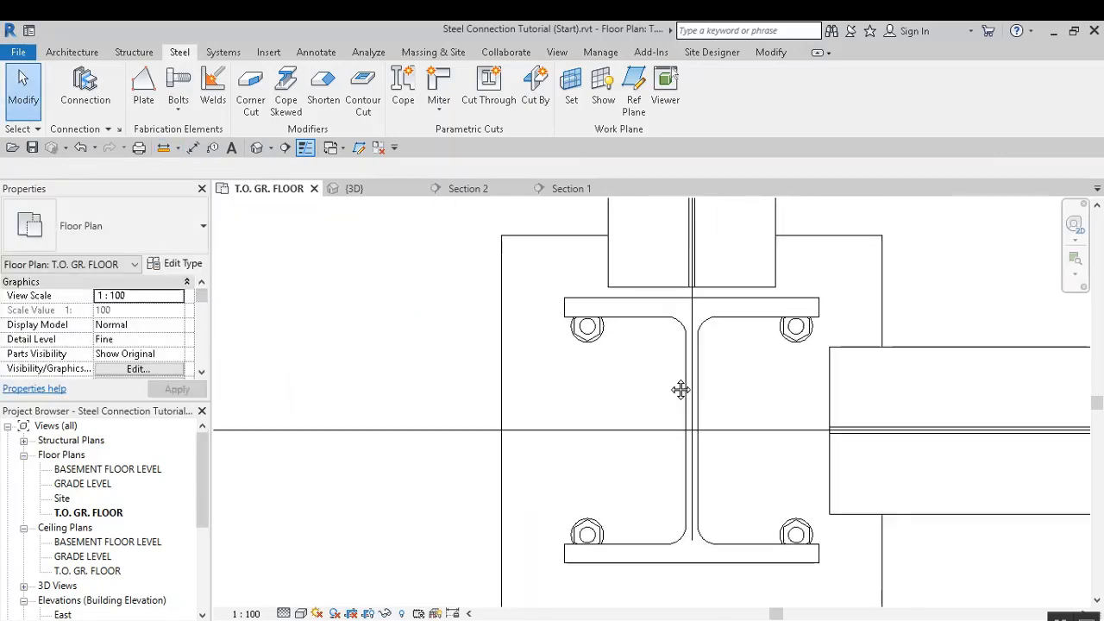
{"action": "middle_click_drag", "start_coordinate": [681, 390], "coordinate": [672, 385]}
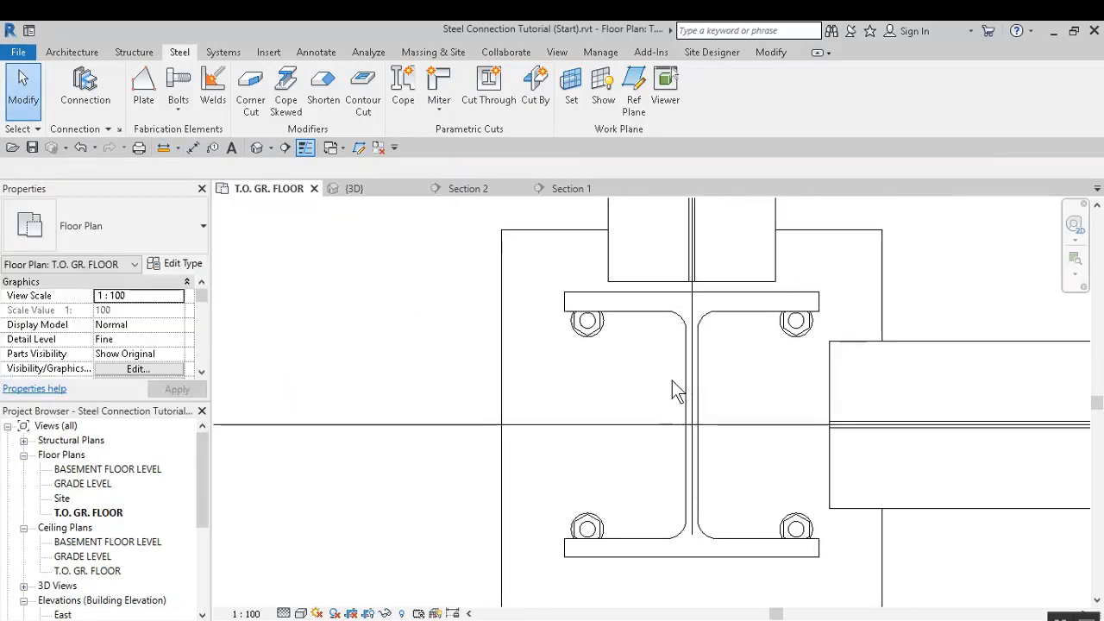
{"action": "left_click", "coordinate": [547, 241]}
{"action": "scroll", "coordinate": [567, 388], "scroll_direction": "down", "scroll_amount": 3}
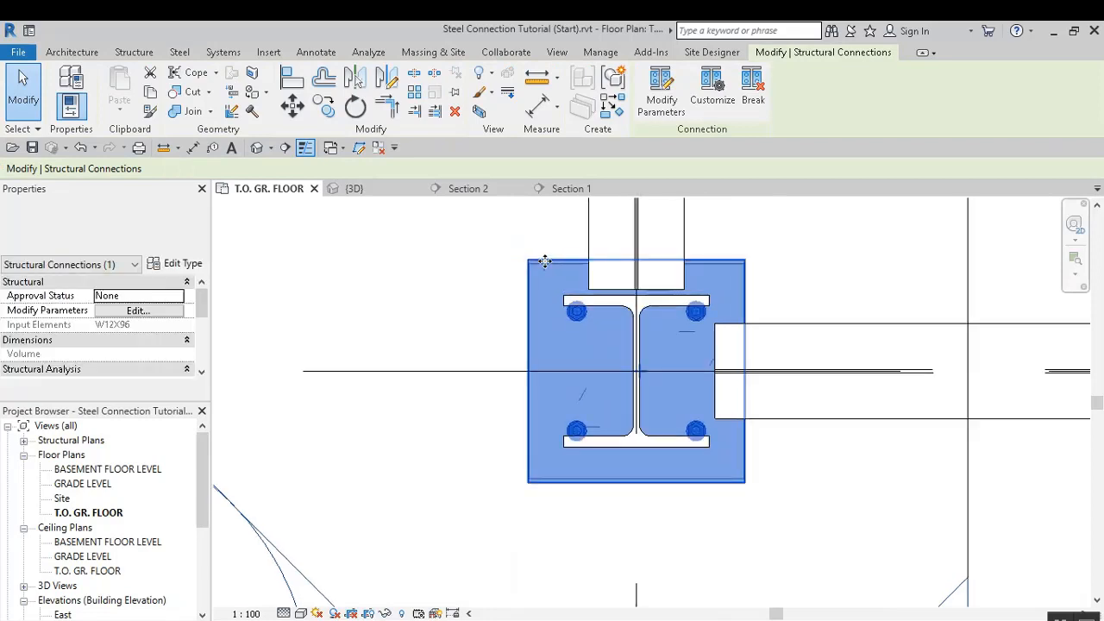
{"action": "left_click", "coordinate": [672, 101]}
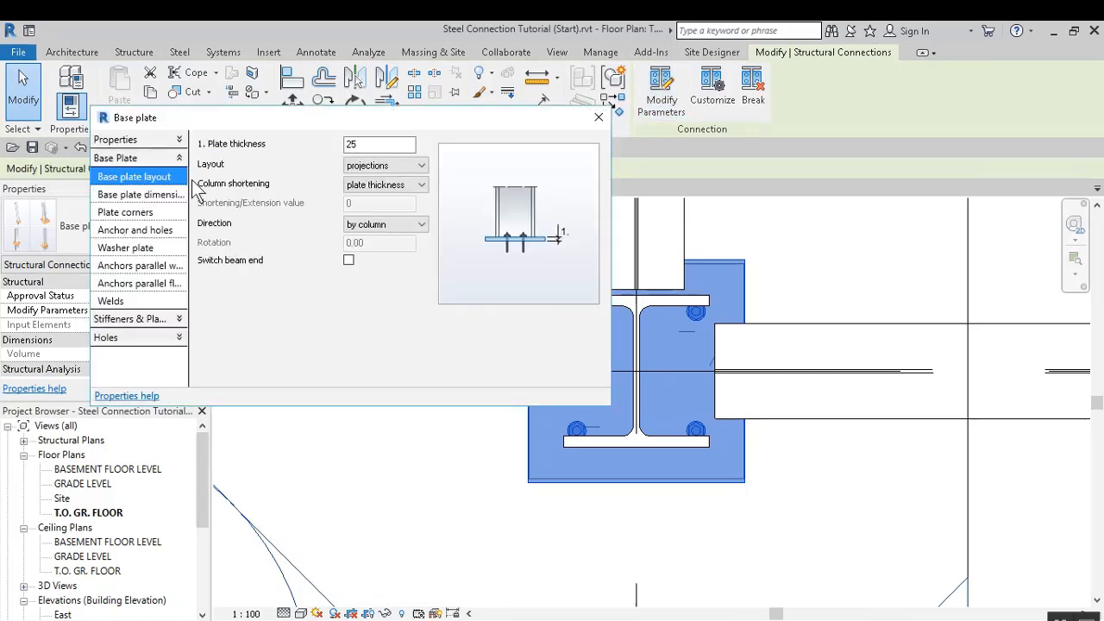
{"action": "left_click", "coordinate": [386, 169]}
{"action": "left_click", "coordinate": [388, 185]}
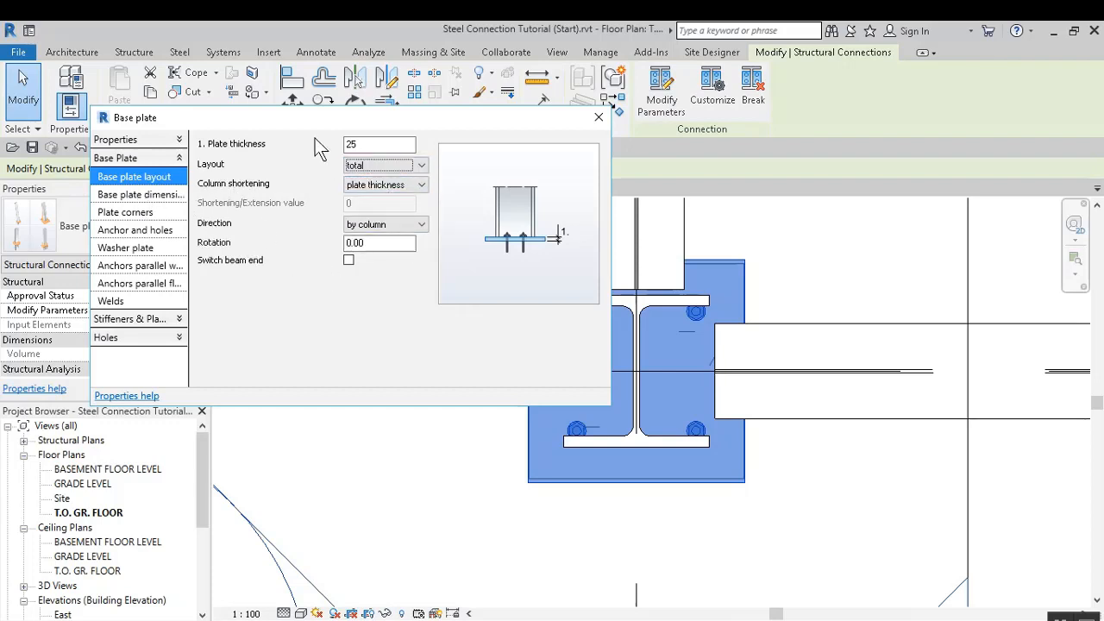
Set the base plate's length to 325 and check its edges against the column flanges in plan
{"action": "left_click", "coordinate": [129, 195]}
{"action": "left_click_drag", "start_coordinate": [377, 243], "coordinate": [338, 252]}
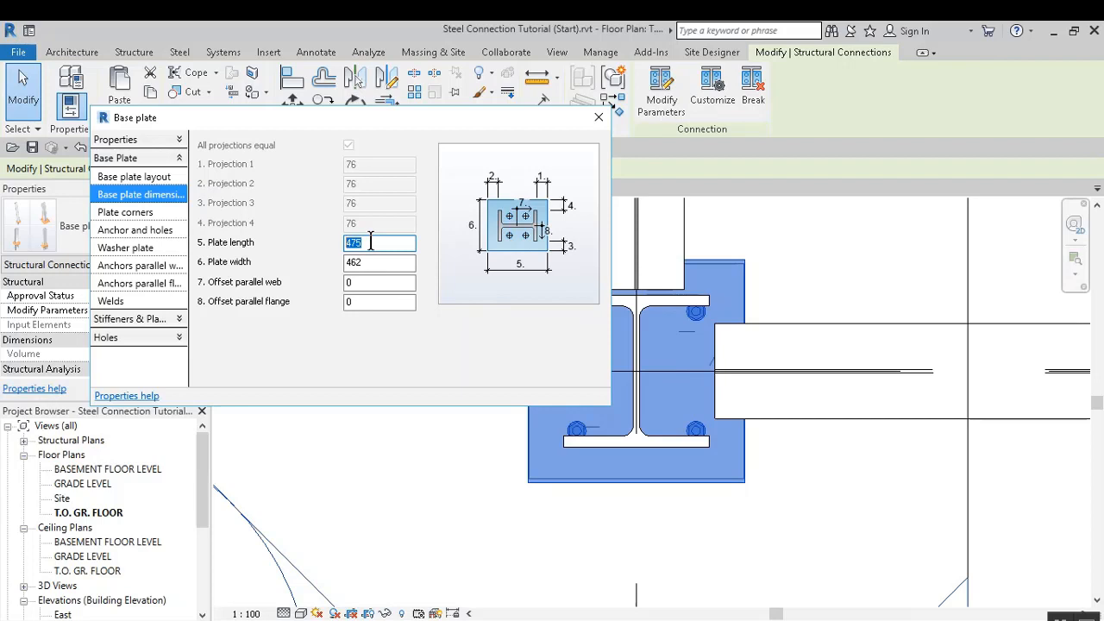
{"action": "type", "text": "325"}
{"action": "left_click", "coordinate": [354, 261]}
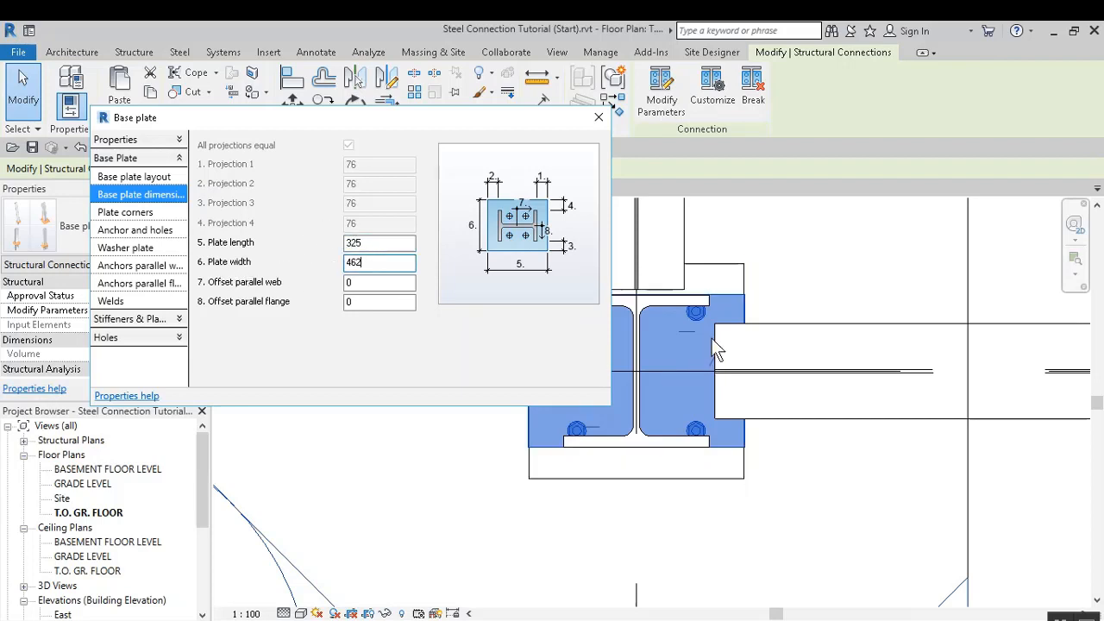
{"action": "mouse_move", "coordinate": [480, 127]}
{"action": "left_mouse_down"}
{"action": "mouse_move", "coordinate": [400, 122]}
{"action": "mouse_move", "coordinate": [355, 143]}
{"action": "left_mouse_up"}
{"action": "scroll", "coordinate": [652, 379], "scroll_direction": "down", "scroll_amount": 3}
{"action": "scroll", "coordinate": [563, 340], "scroll_direction": "up", "scroll_amount": 5}
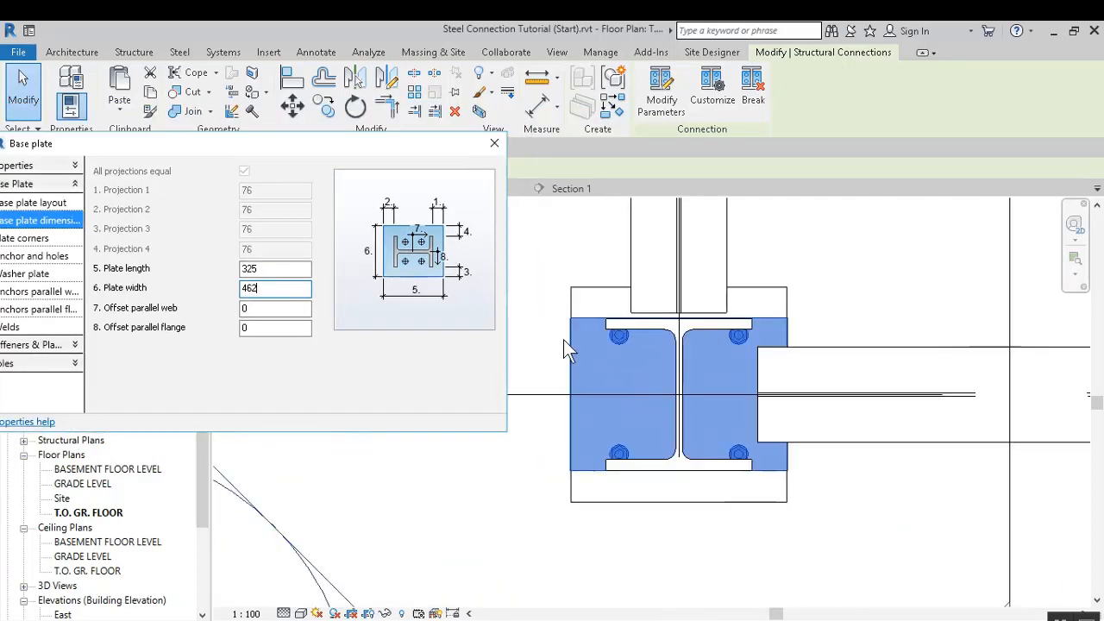
{"action": "scroll", "coordinate": [685, 377], "scroll_direction": "up", "scroll_amount": 5}
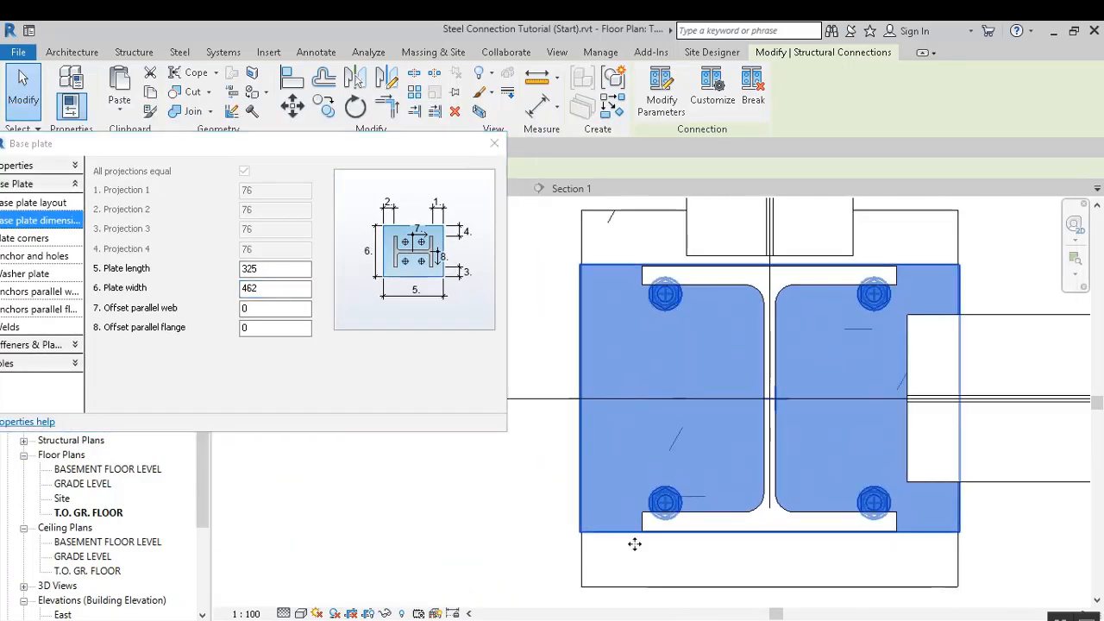
{"action": "scroll", "coordinate": [650, 533], "scroll_direction": "up", "scroll_amount": 3}
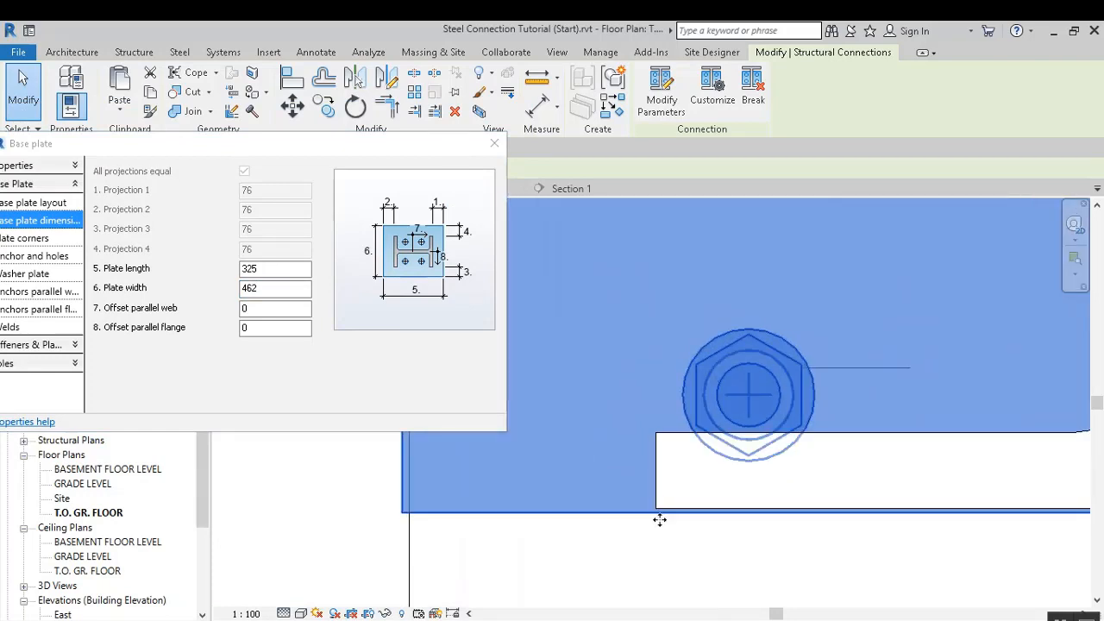
{"action": "scroll", "coordinate": [659, 517], "scroll_direction": "down", "scroll_amount": 3}
{"action": "scroll", "coordinate": [664, 422], "scroll_direction": "down", "scroll_amount": 5}
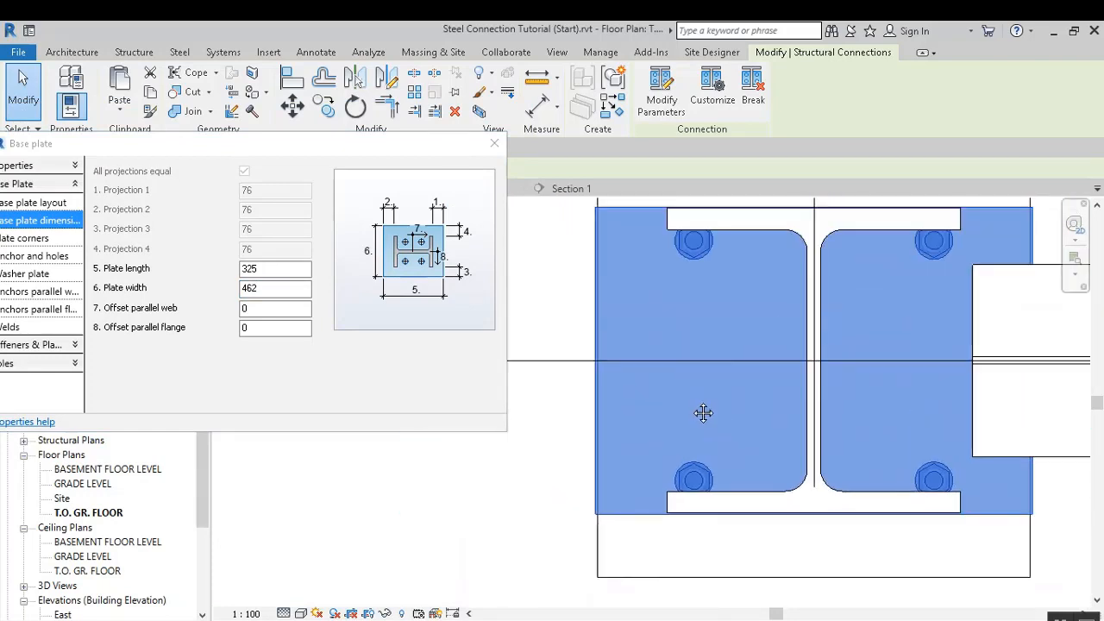
Set the base plate's width to 310 and check its edges against the flange tips
{"action": "double_click", "coordinate": [270, 290]}
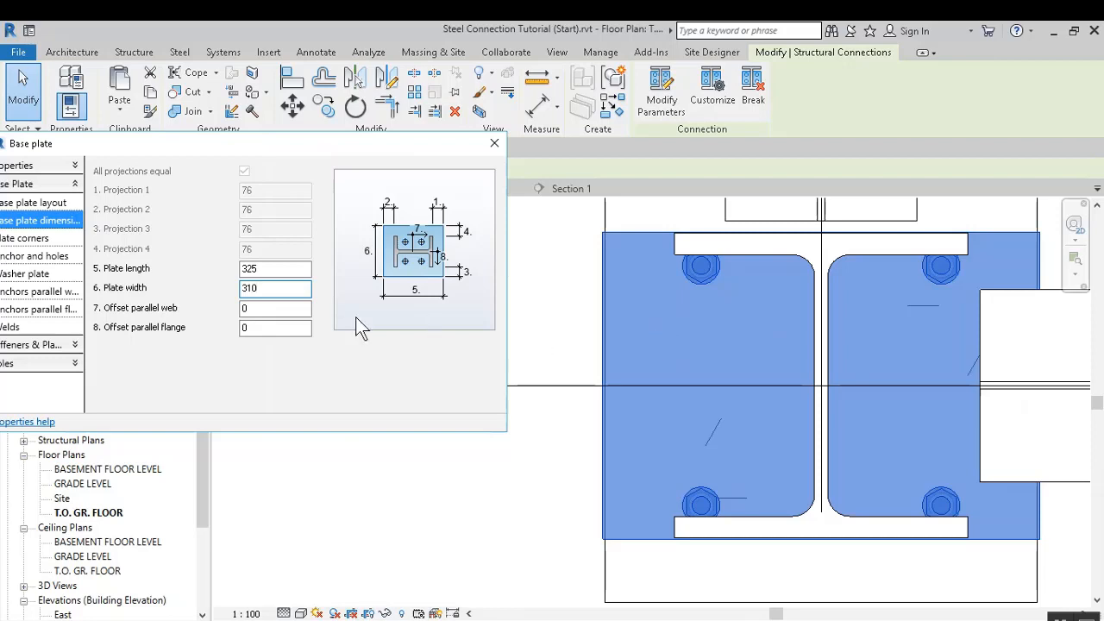
{"action": "key", "text": "Tab"}
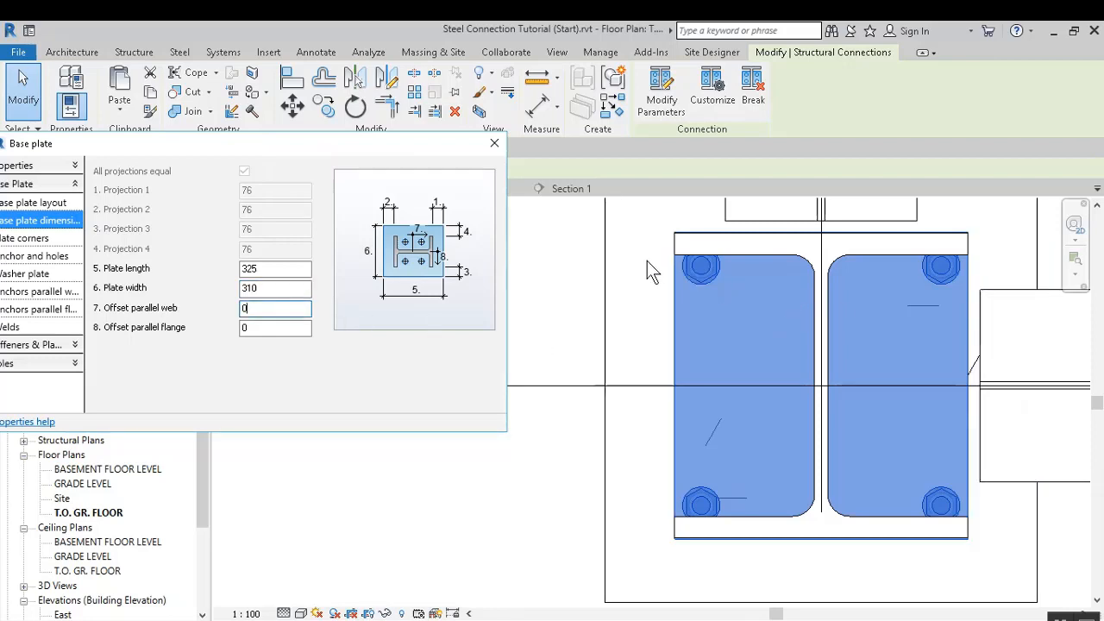
{"action": "scroll", "coordinate": [689, 246], "scroll_direction": "up", "scroll_amount": 5}
{"action": "scroll", "coordinate": [701, 246], "scroll_direction": "down", "scroll_amount": 3}
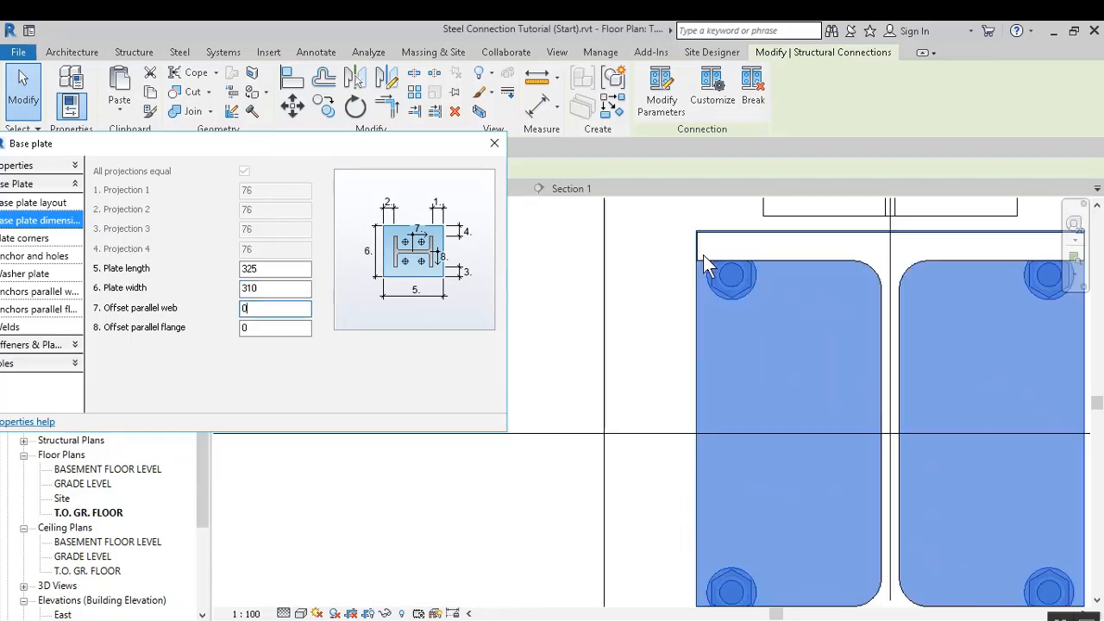
{"action": "scroll", "coordinate": [703, 254], "scroll_direction": "down", "scroll_amount": 1}
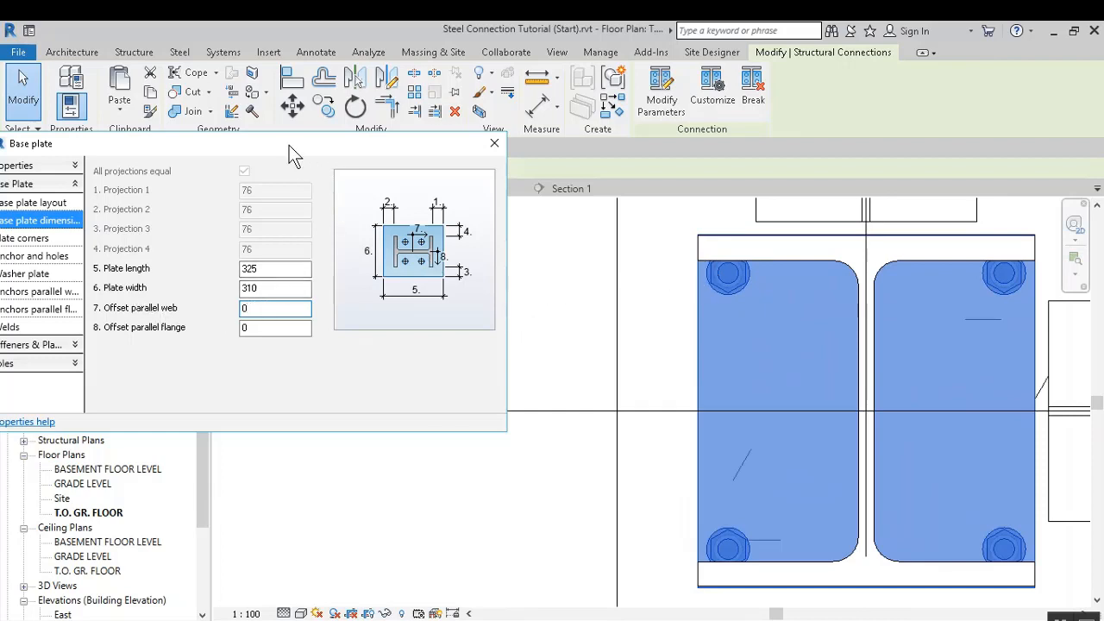
Set the anchor diameter to 7/8 inch and the type to US J-Square Anchors, keeping the NaW assembly
{"action": "left_click_drag", "start_coordinate": [291, 148], "coordinate": [368, 145]}
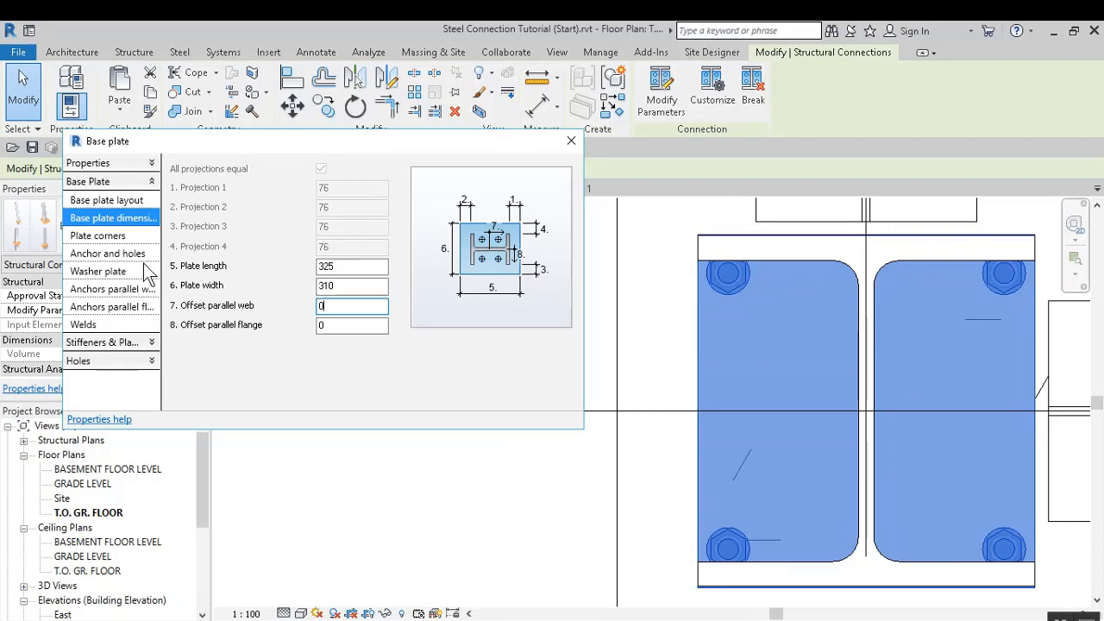
{"action": "left_click", "coordinate": [98, 236]}
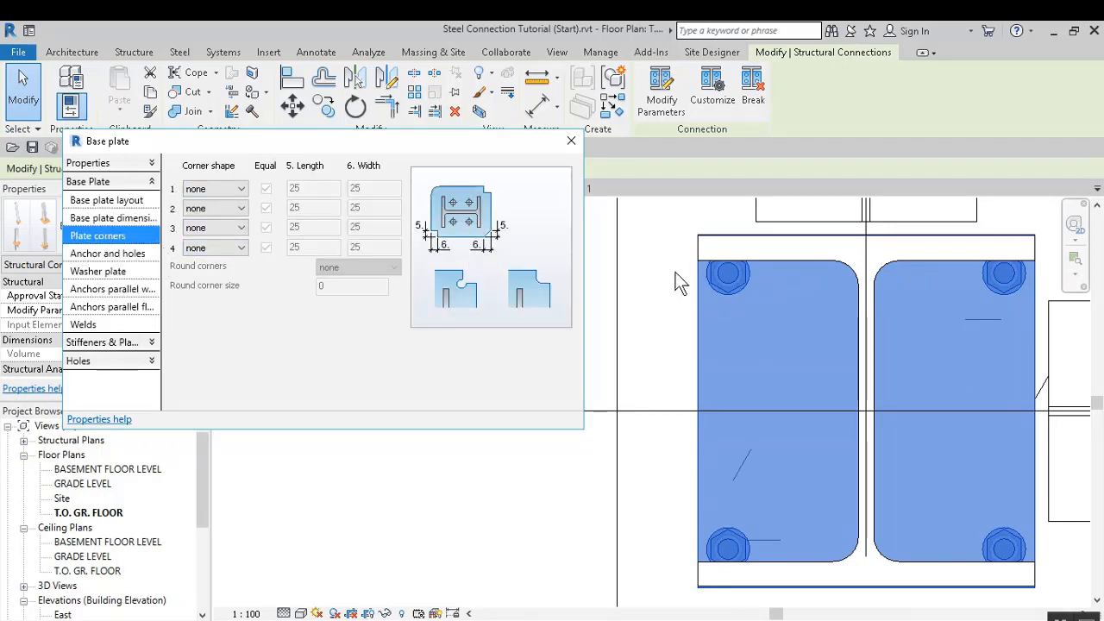
{"action": "left_click", "coordinate": [120, 258]}
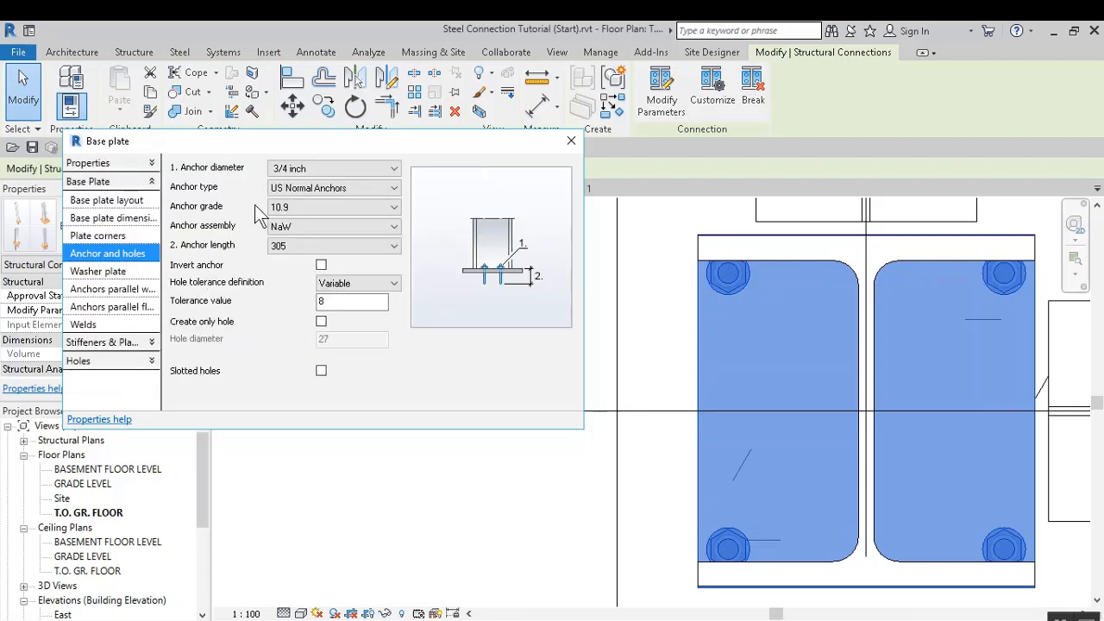
{"action": "left_click", "coordinate": [308, 170]}
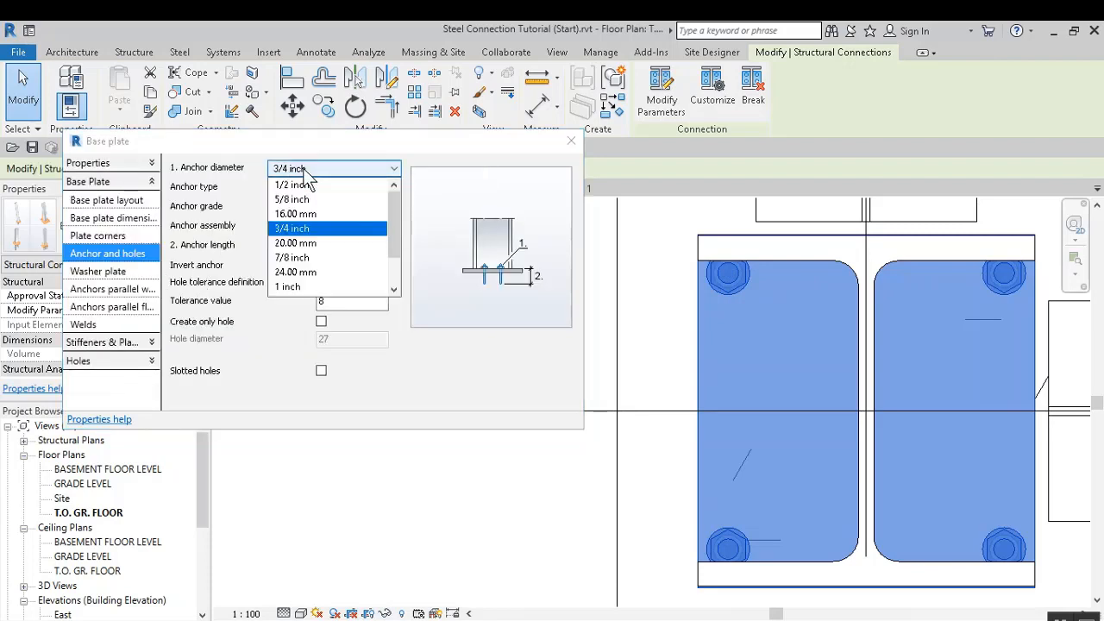
{"action": "left_click", "coordinate": [319, 258]}
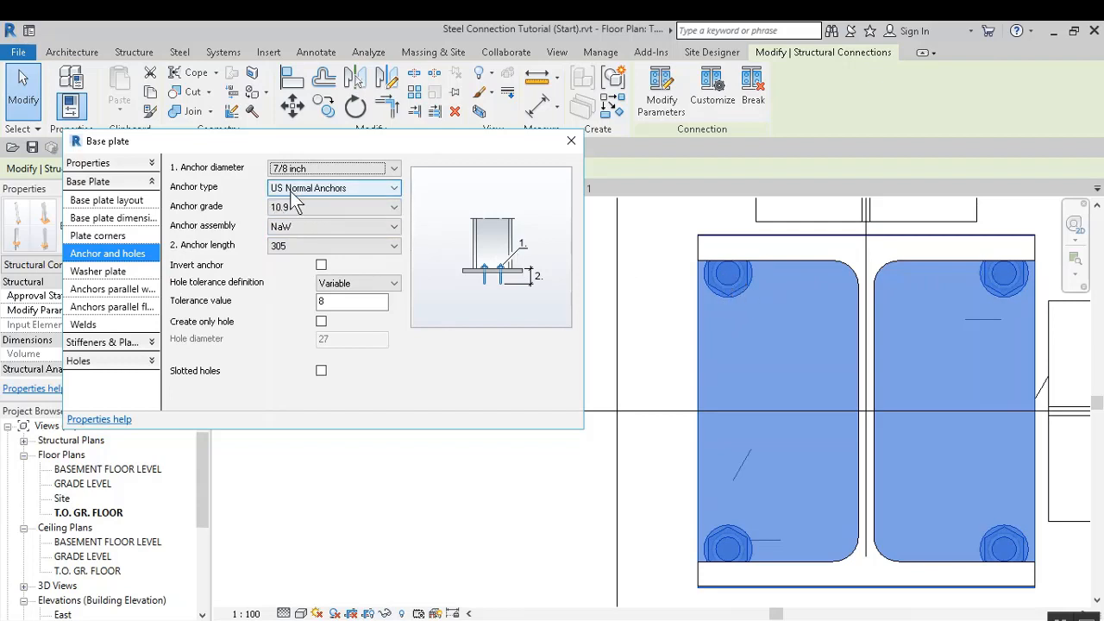
{"action": "left_click", "coordinate": [364, 186]}
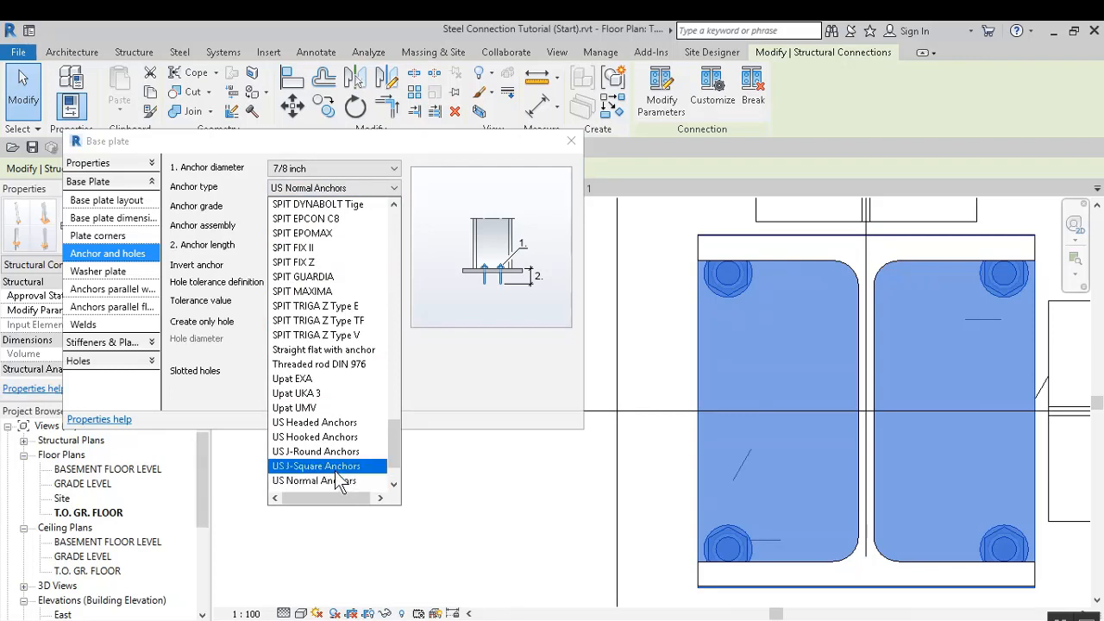
{"action": "left_click", "coordinate": [336, 469]}
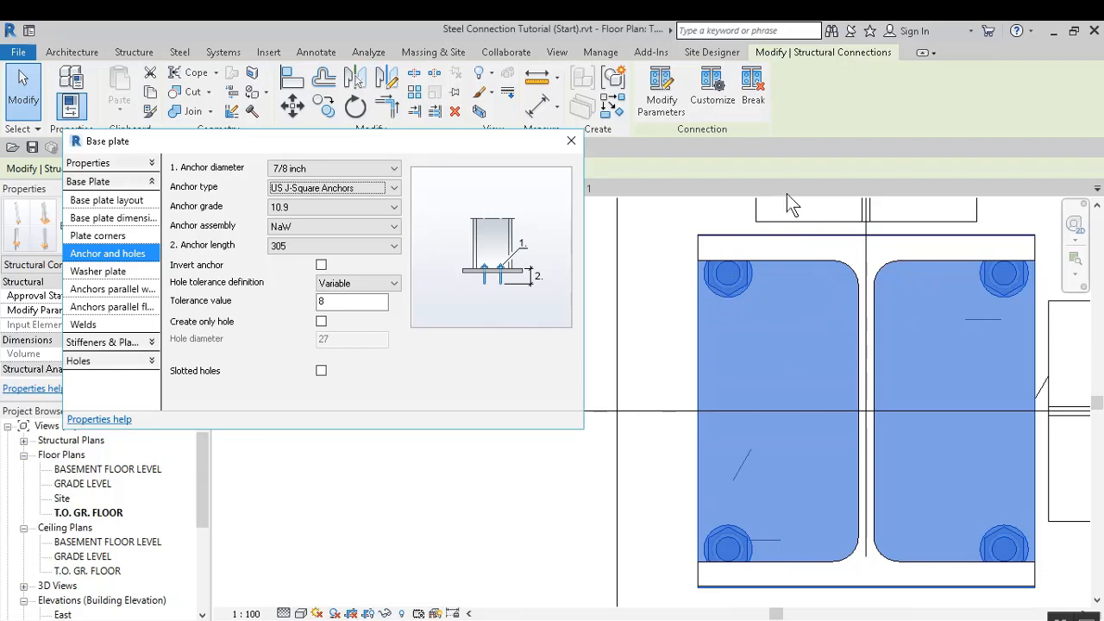
{"action": "left_click", "coordinate": [336, 227]}
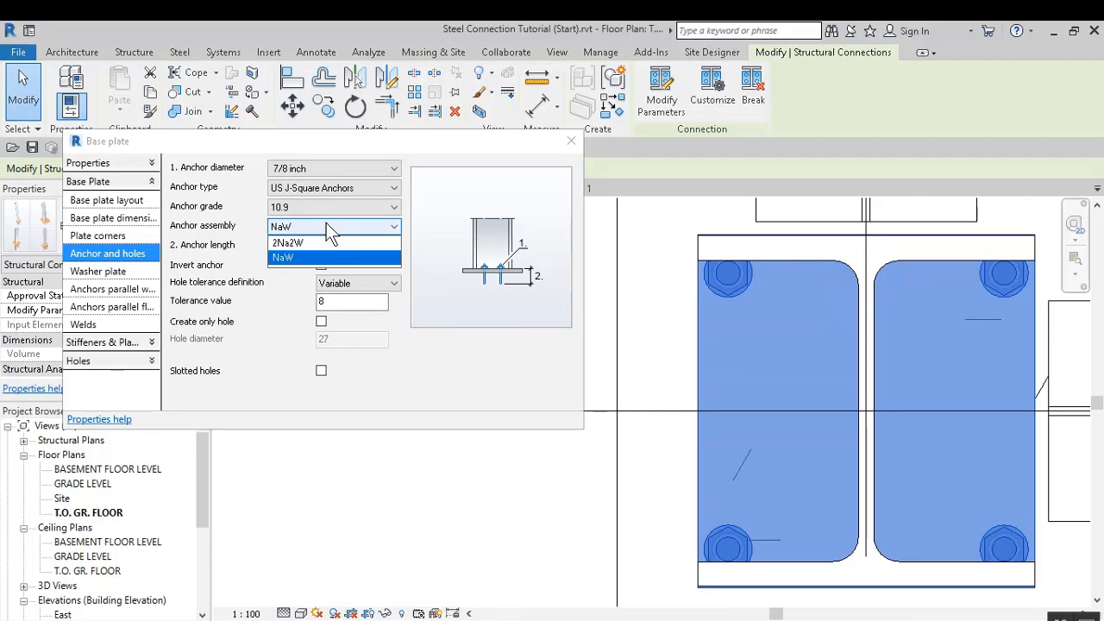
{"action": "left_click", "coordinate": [293, 256]}
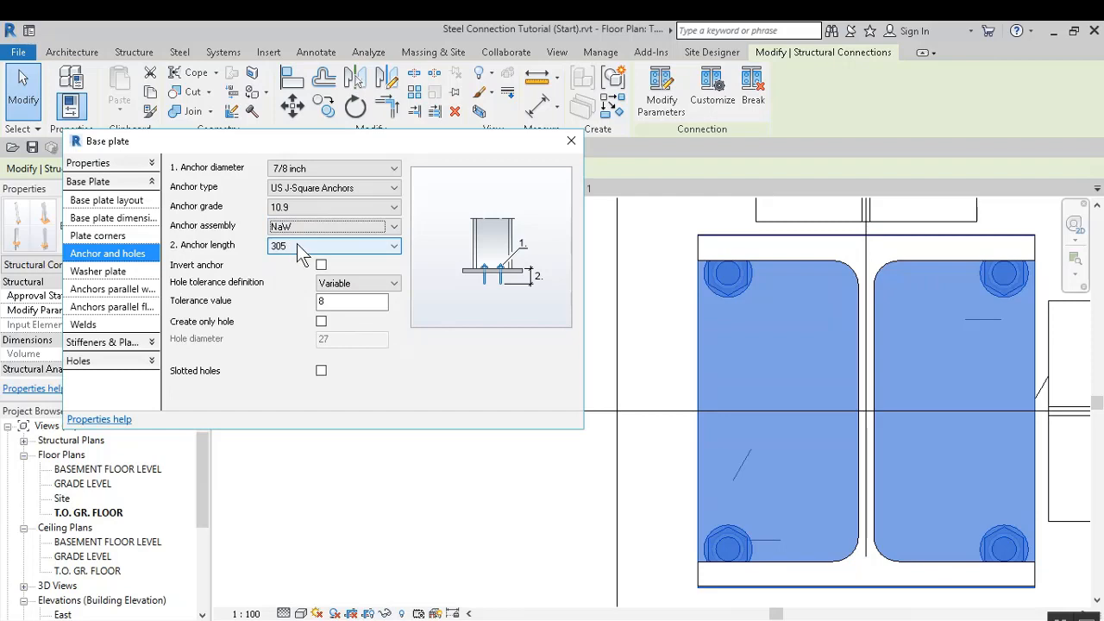
Set the intermediate distance of the anchors parallel to the web to 150, leaving the washer plate off
{"action": "left_click", "coordinate": [110, 289]}
{"action": "left_click", "coordinate": [120, 272]}
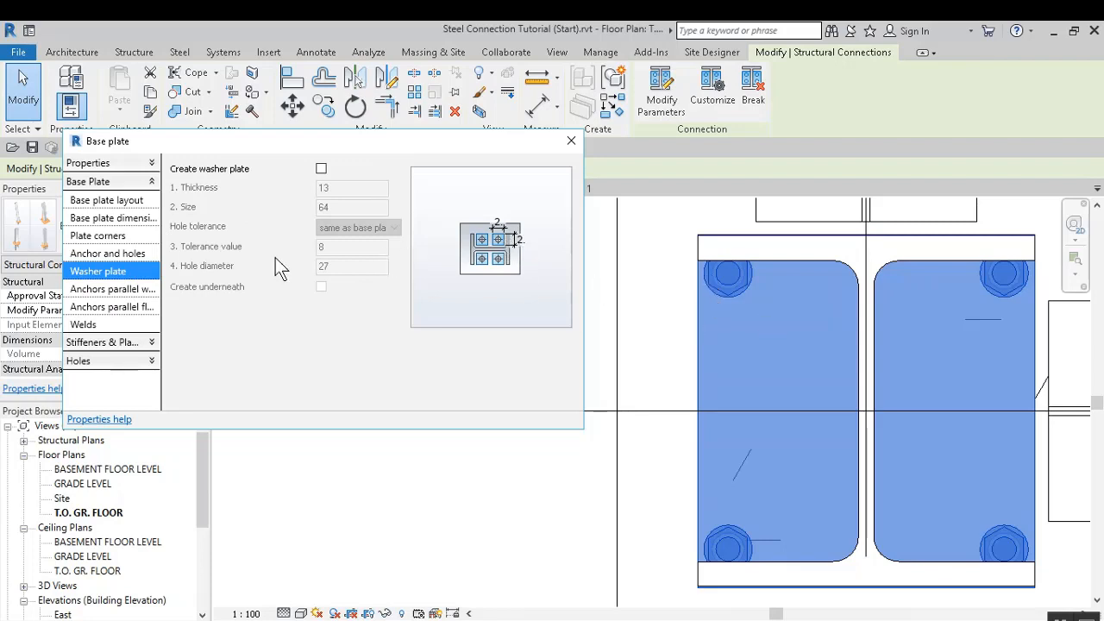
{"action": "left_click", "coordinate": [113, 293]}
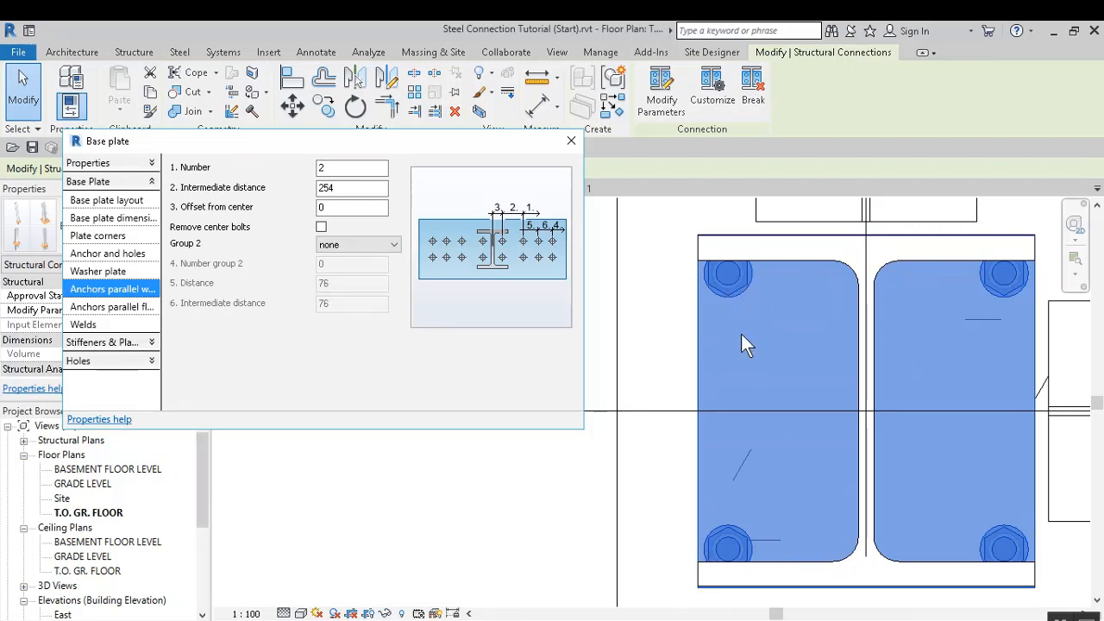
{"action": "double_click", "coordinate": [350, 188]}
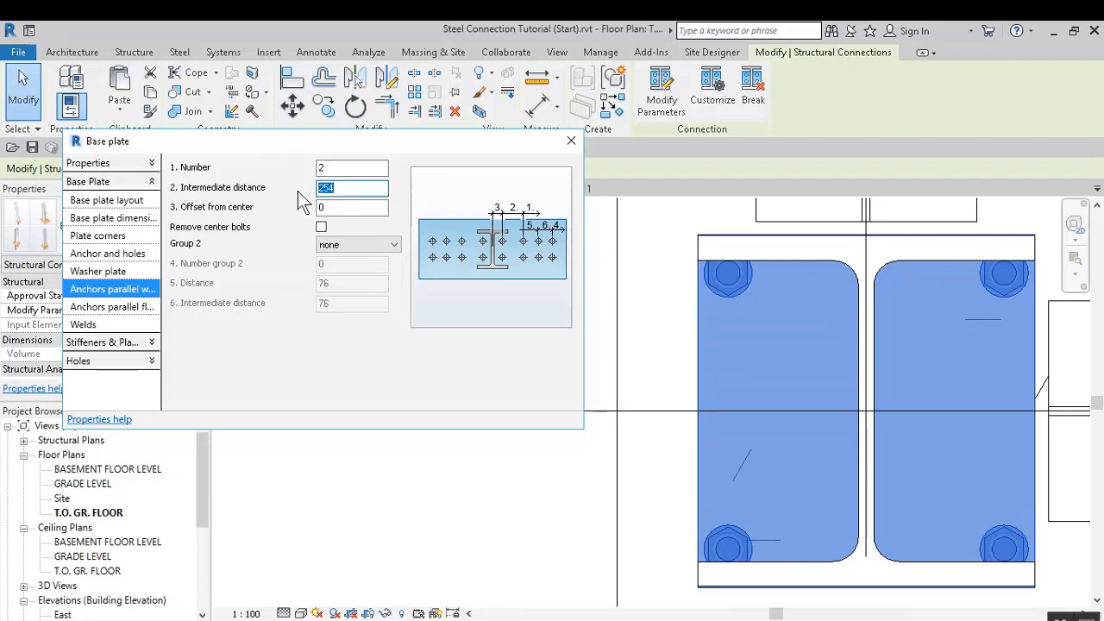
{"action": "type", "text": "150"}
{"action": "key", "text": "Tab"}
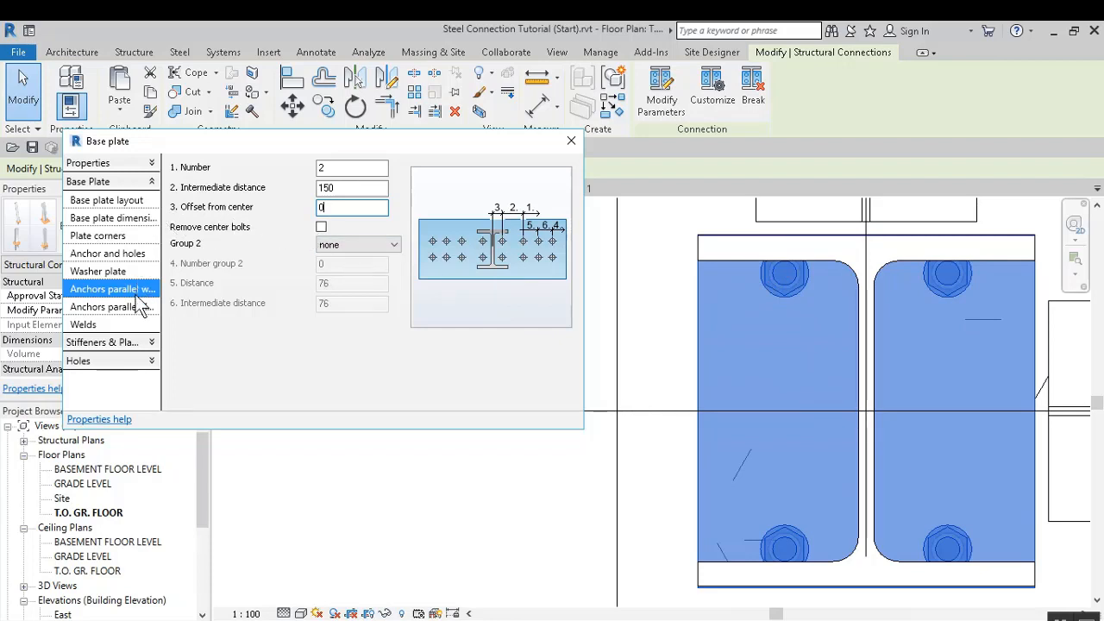
Set the intermediate distance of the anchors parallel to the flange to 150
{"action": "left_click", "coordinate": [143, 308]}
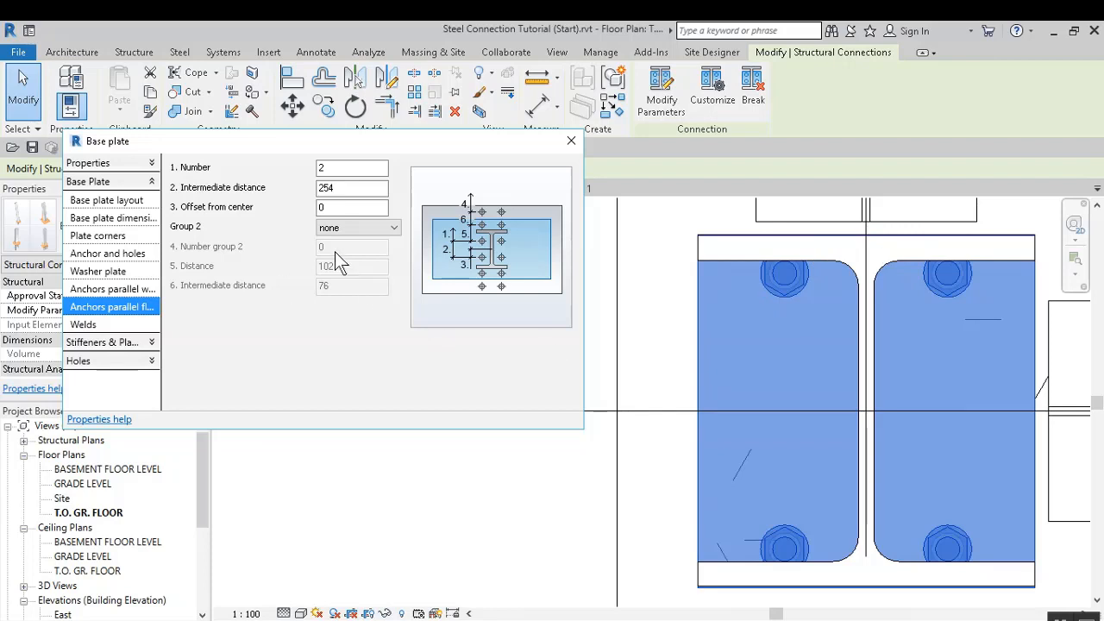
{"action": "left_click", "coordinate": [350, 188]}
{"action": "left_click", "coordinate": [343, 191]}
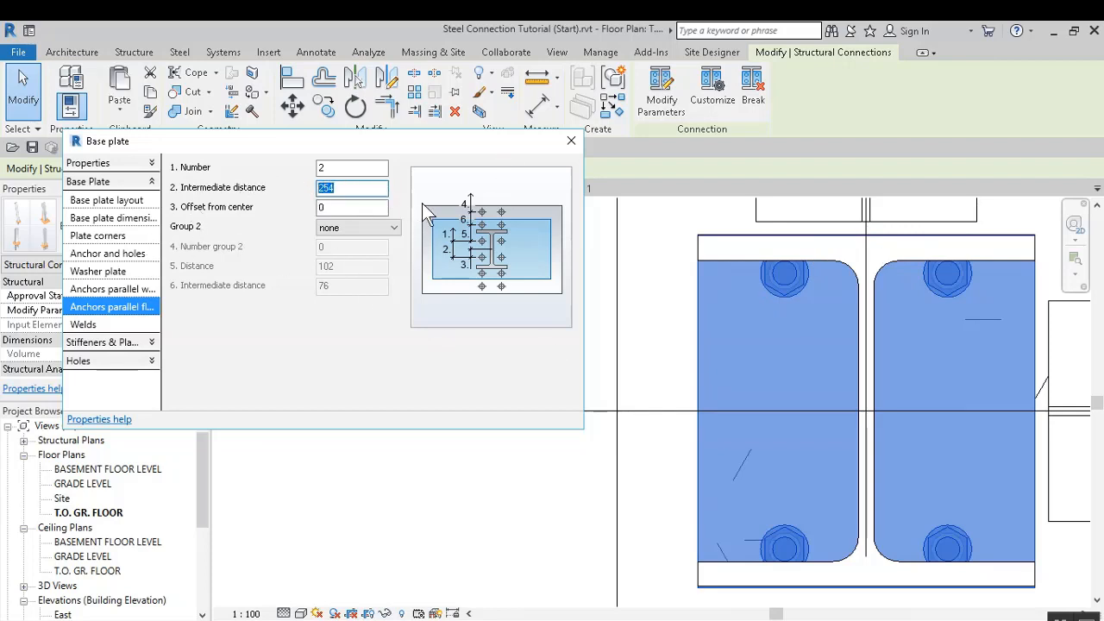
{"action": "type", "text": "150"}
{"action": "key", "text": "Tab"}
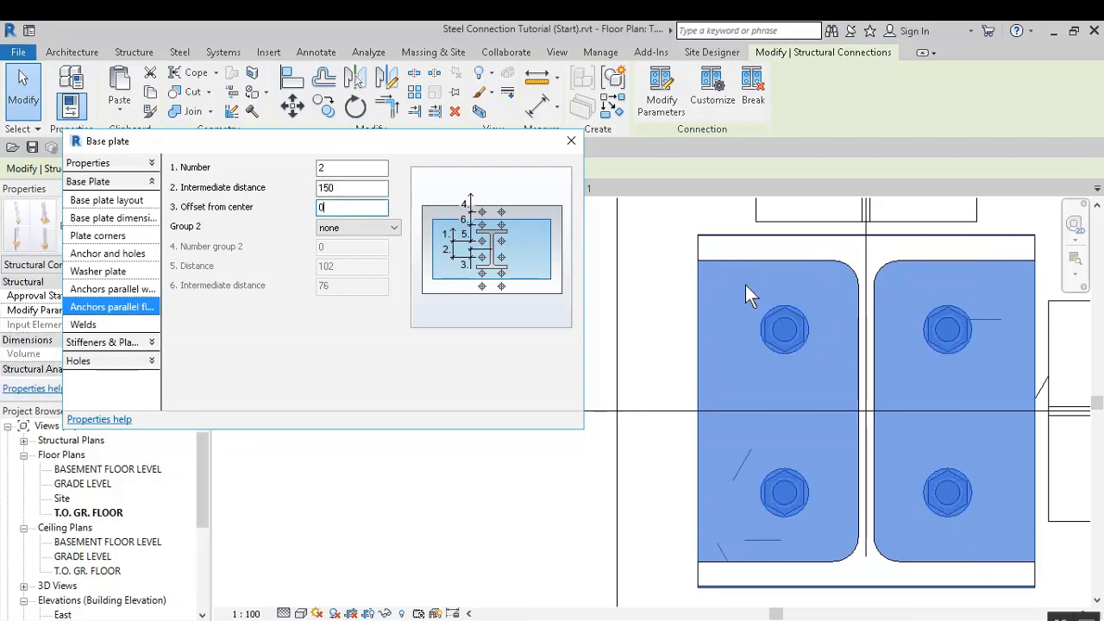
Review the base plate's weld settings and its stiffener and hole options, keeping them as they are, and finish editing the connection
{"action": "left_click", "coordinate": [95, 325]}
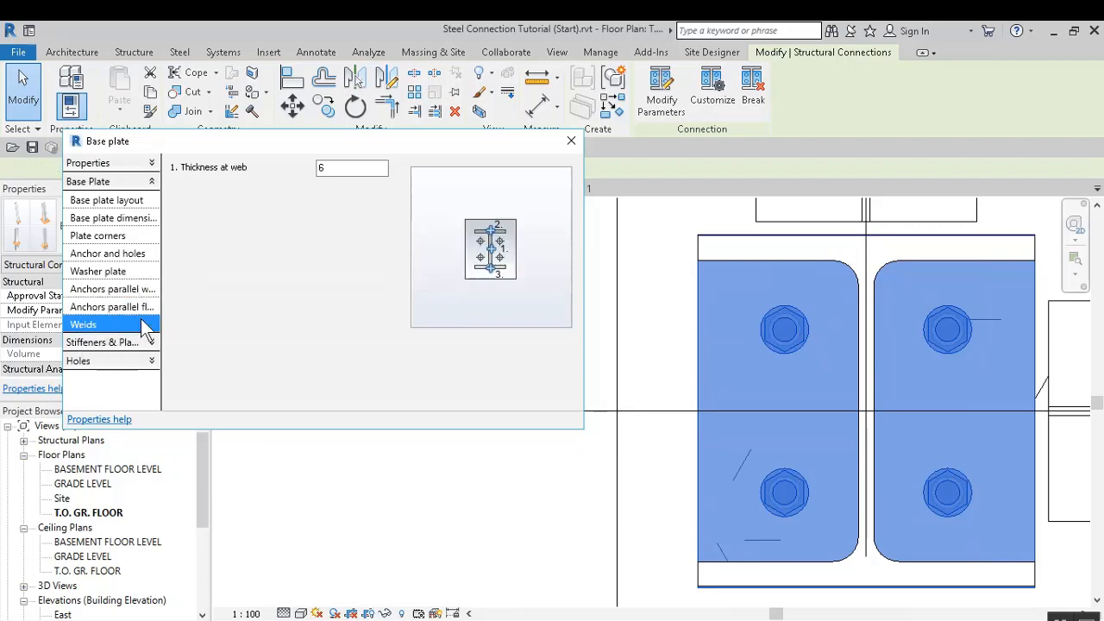
{"action": "left_click", "coordinate": [327, 169]}
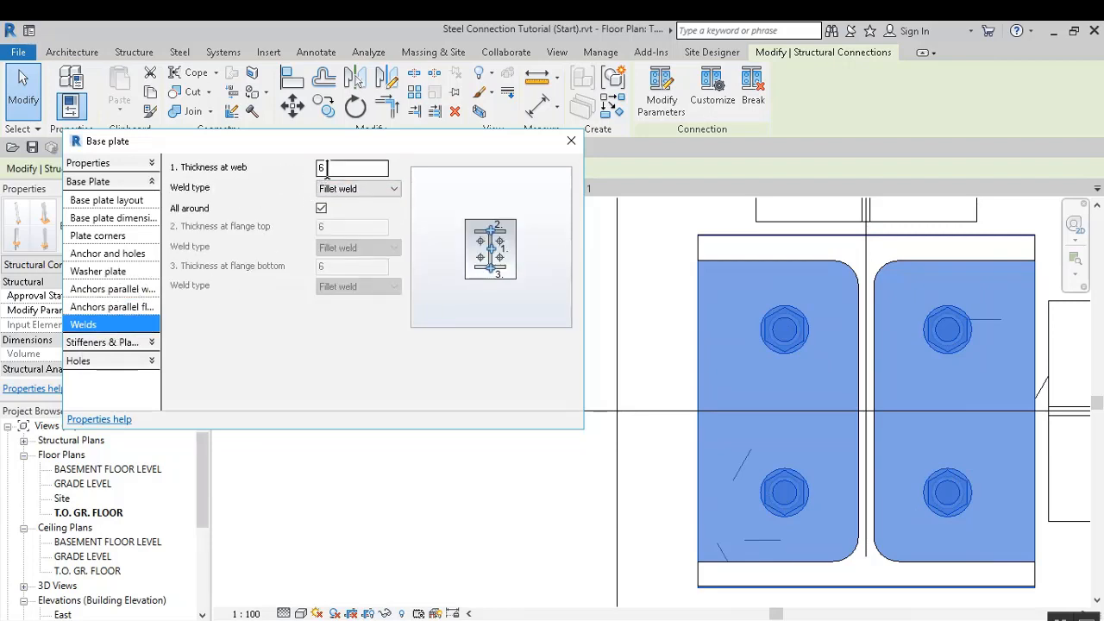
{"action": "left_click", "coordinate": [118, 343]}
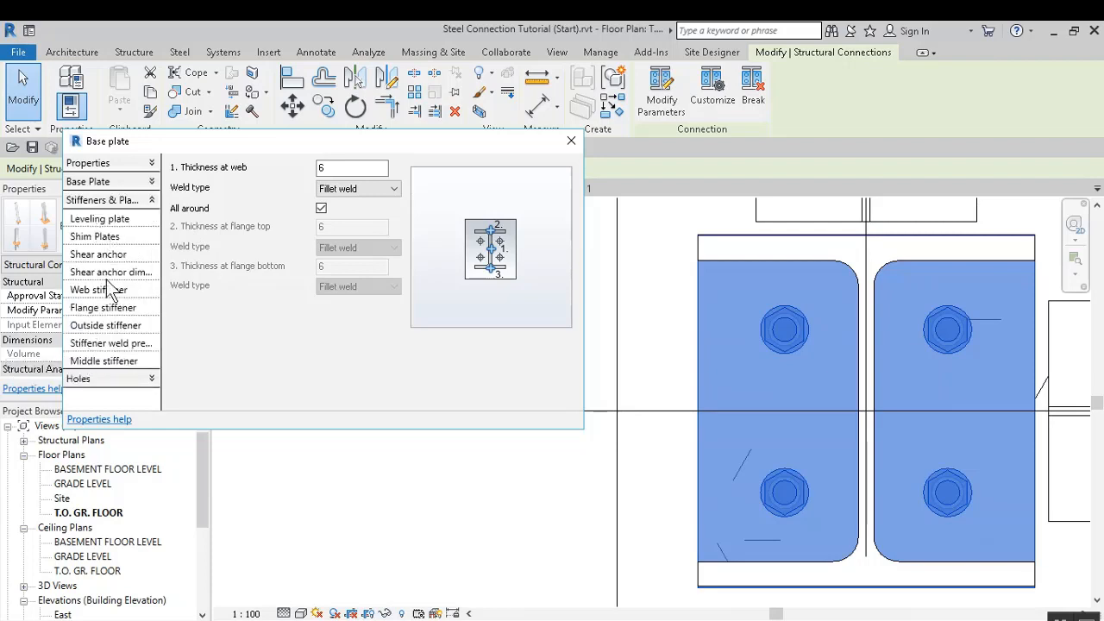
{"action": "left_click", "coordinate": [114, 382]}
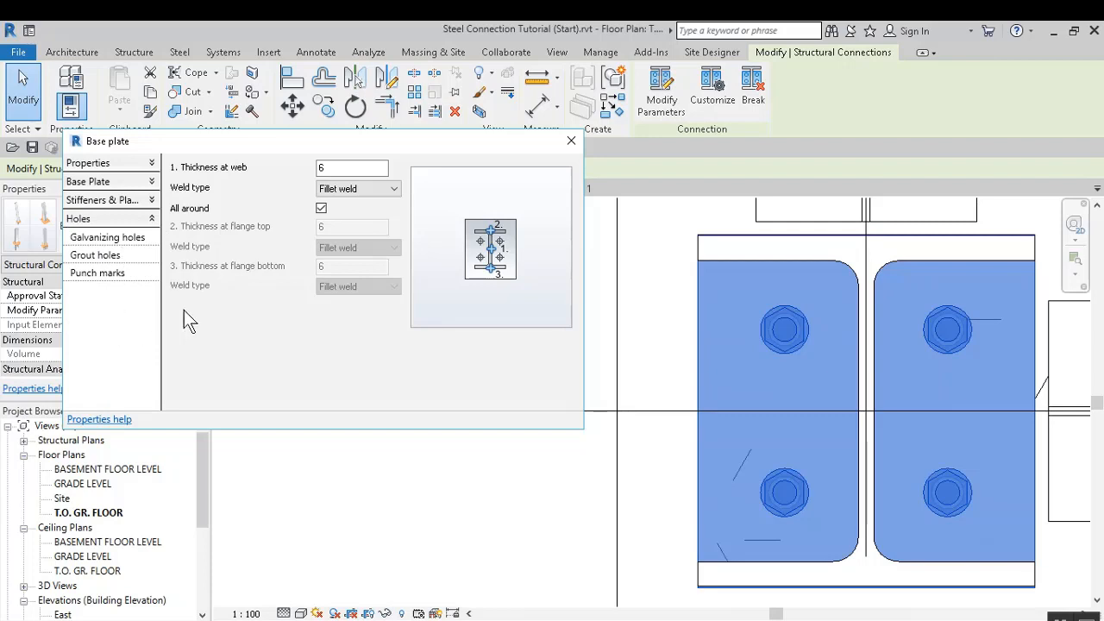
{"action": "left_click", "coordinate": [570, 140]}
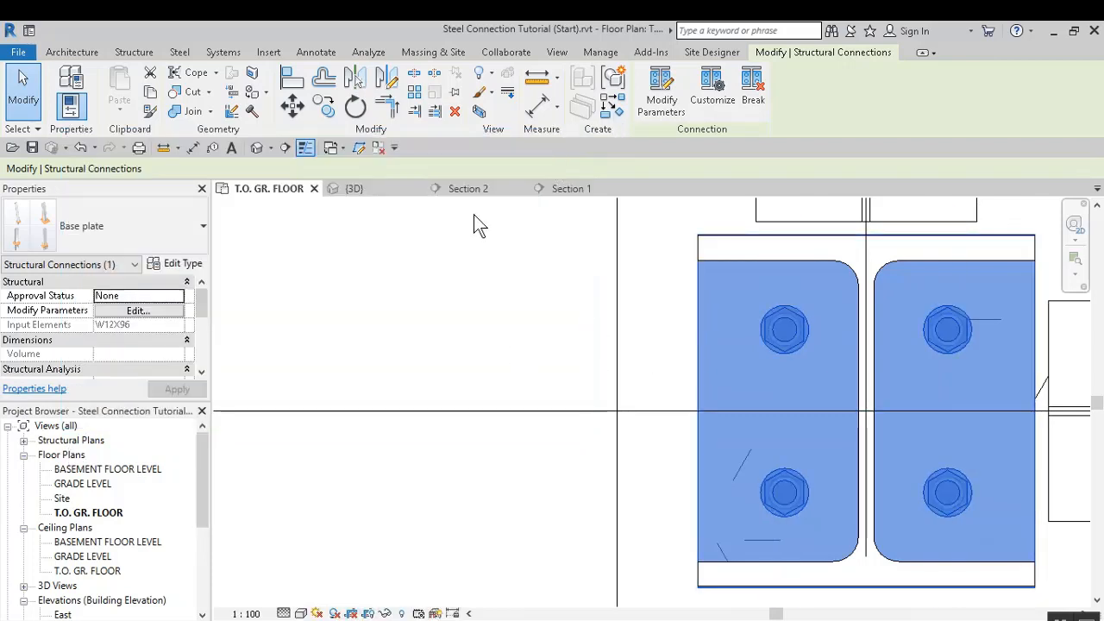
Examine the base plate and its anchors on the concrete pier from several angles in the 3D view
{"action": "left_click", "coordinate": [354, 189]}
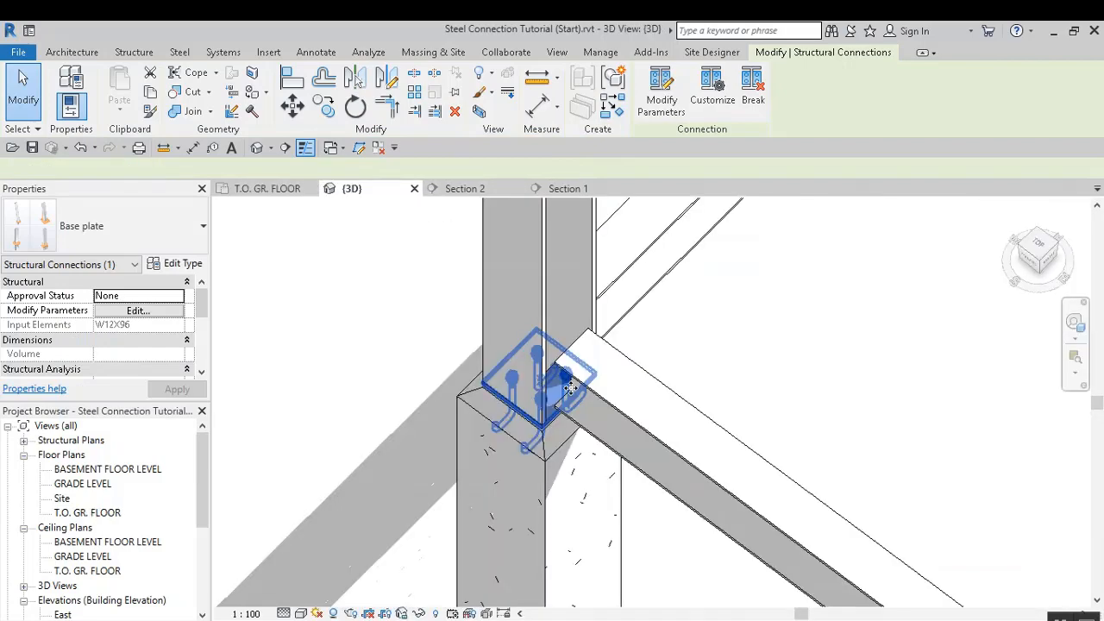
{"action": "middle_click_drag", "start_coordinate": [545, 331], "coordinate": [551, 317]}
{"action": "left_click", "coordinate": [382, 282]}
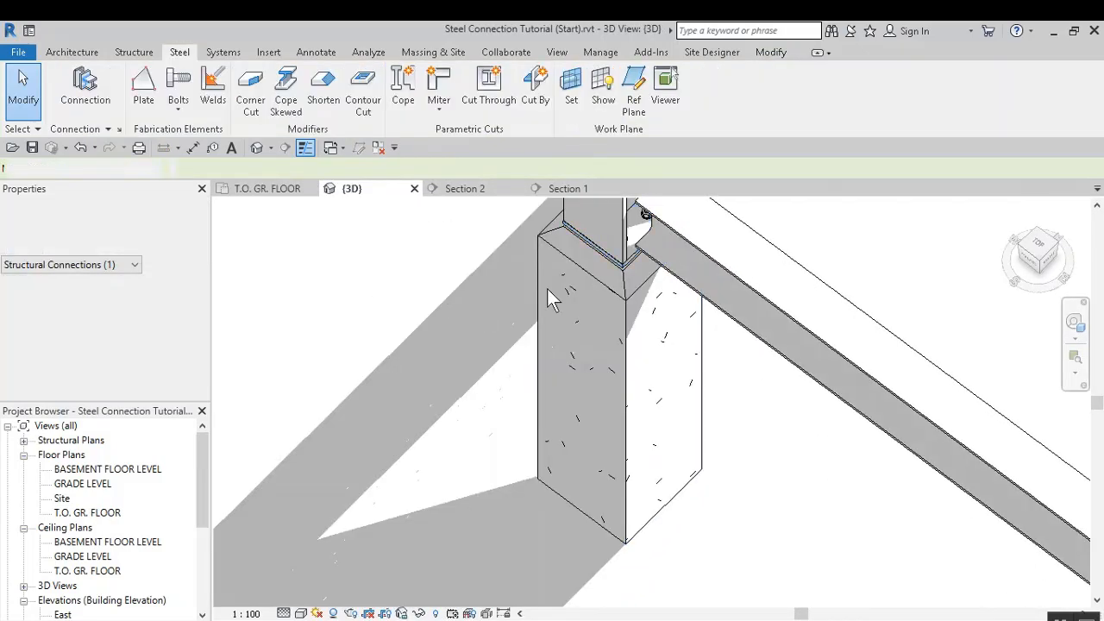
{"action": "mouse_move", "coordinate": [688, 376]}
{"action": "middle_mouse_down", "text": "shift"}
{"action": "mouse_move", "coordinate": [698, 288]}
{"action": "mouse_move", "coordinate": [625, 233]}
{"action": "middle_mouse_up", "text": "shift"}
{"action": "scroll", "coordinate": [607, 237], "scroll_direction": "up", "scroll_amount": 3}
{"action": "middle_click_drag", "start_coordinate": [521, 290], "coordinate": [602, 270], "text": "shift"}
{"action": "mouse_move", "coordinate": [567, 229]}
{"action": "middle_mouse_down", "text": "shift"}
{"action": "mouse_move", "coordinate": [567, 302]}
{"action": "mouse_move", "coordinate": [535, 328]}
{"action": "mouse_move", "coordinate": [535, 267]}
{"action": "middle_mouse_up", "text": "shift"}
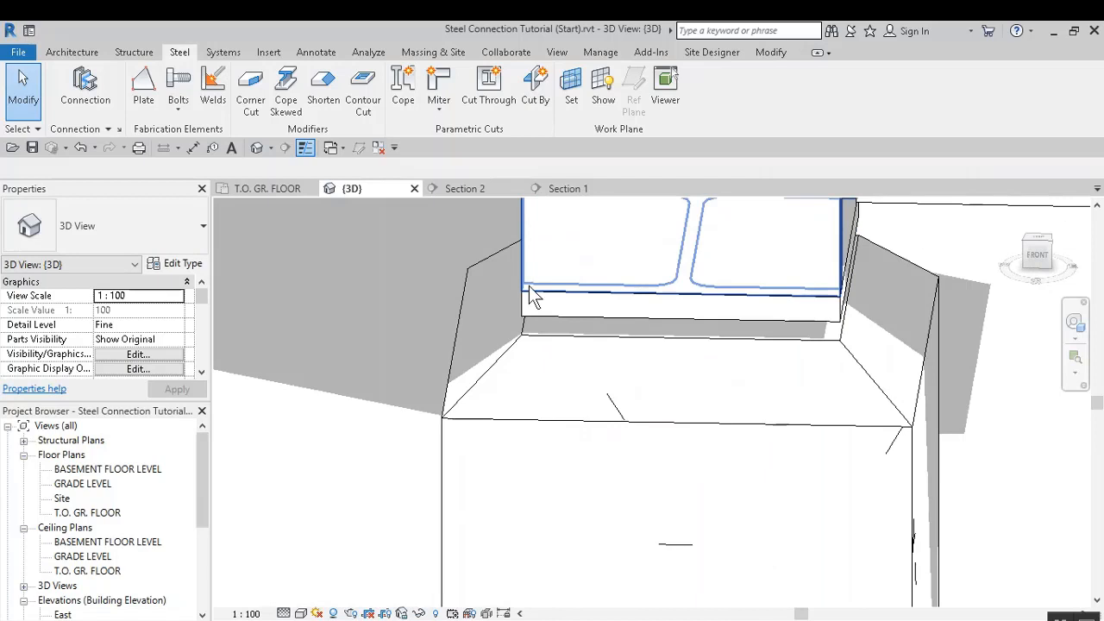
Set the detail level of the Section 2 view to Fine to show the base plate and anchors
{"action": "left_click", "coordinate": [469, 189]}
{"action": "scroll", "coordinate": [610, 404], "scroll_direction": "up", "scroll_amount": 5}
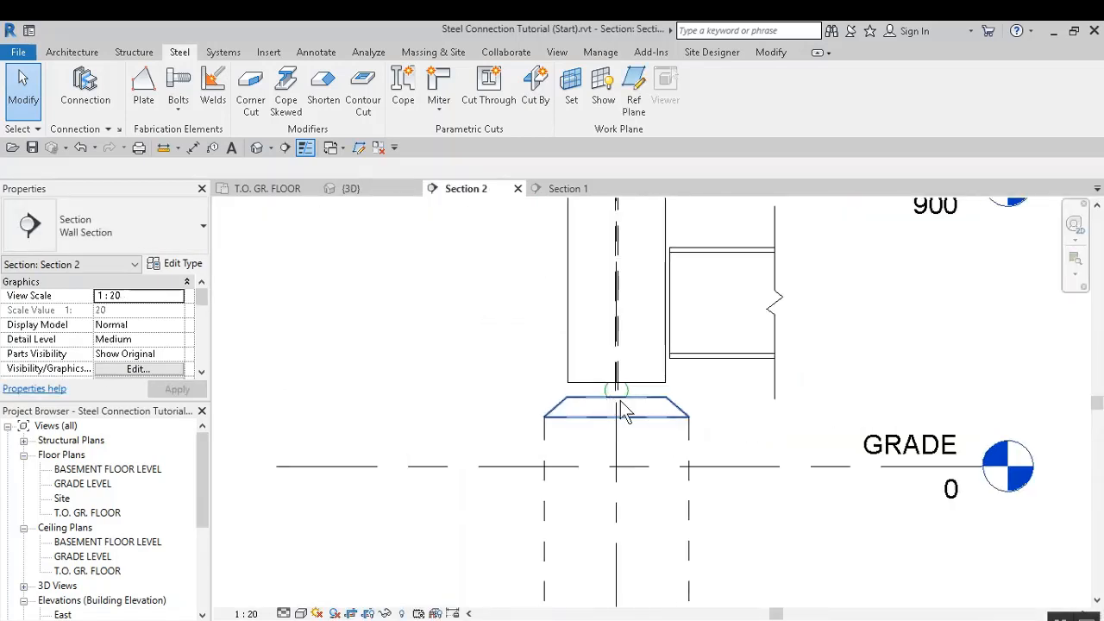
{"action": "scroll", "coordinate": [604, 387], "scroll_direction": "down", "scroll_amount": 3}
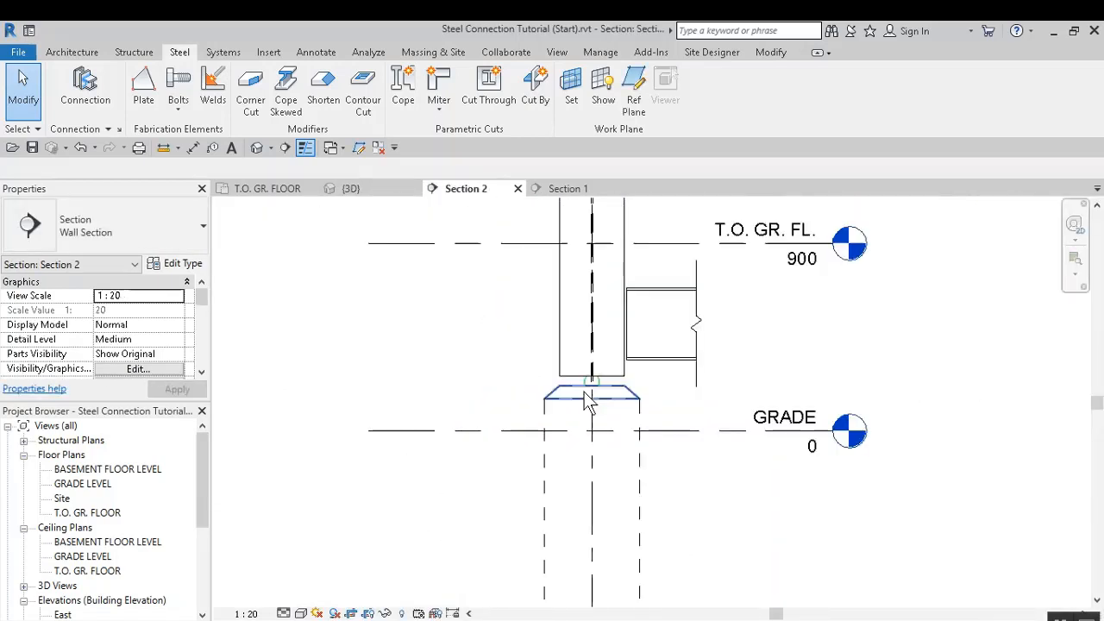
{"action": "left_click", "coordinate": [283, 614]}
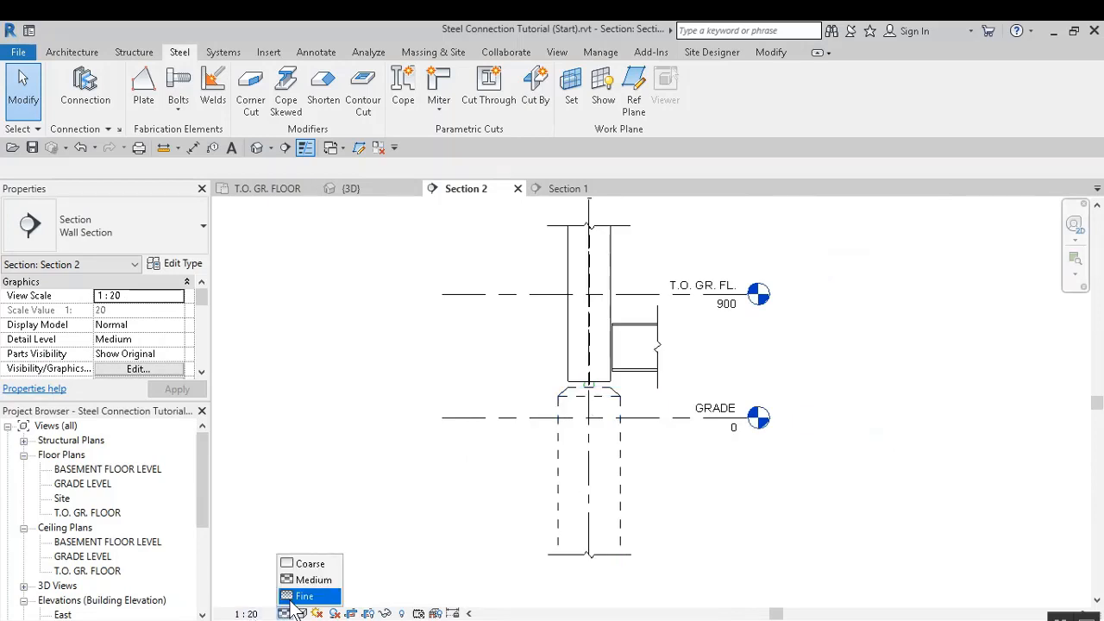
{"action": "left_click", "coordinate": [307, 597]}
{"action": "scroll", "coordinate": [593, 390], "scroll_direction": "up", "scroll_amount": 4}
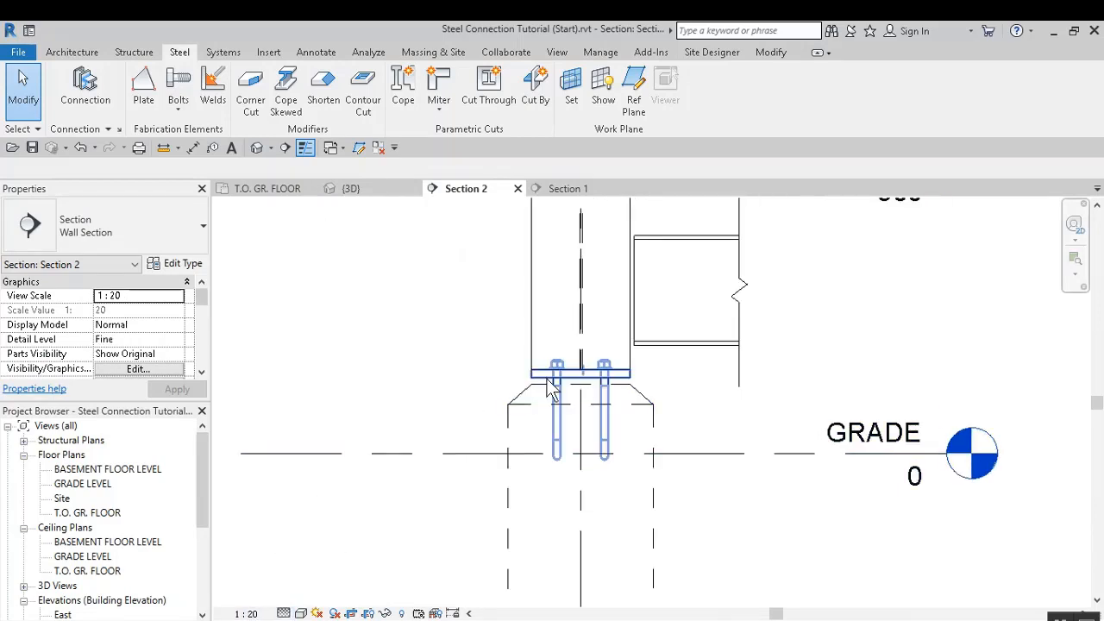
{"action": "scroll", "coordinate": [555, 394], "scroll_direction": "up", "scroll_amount": 2}
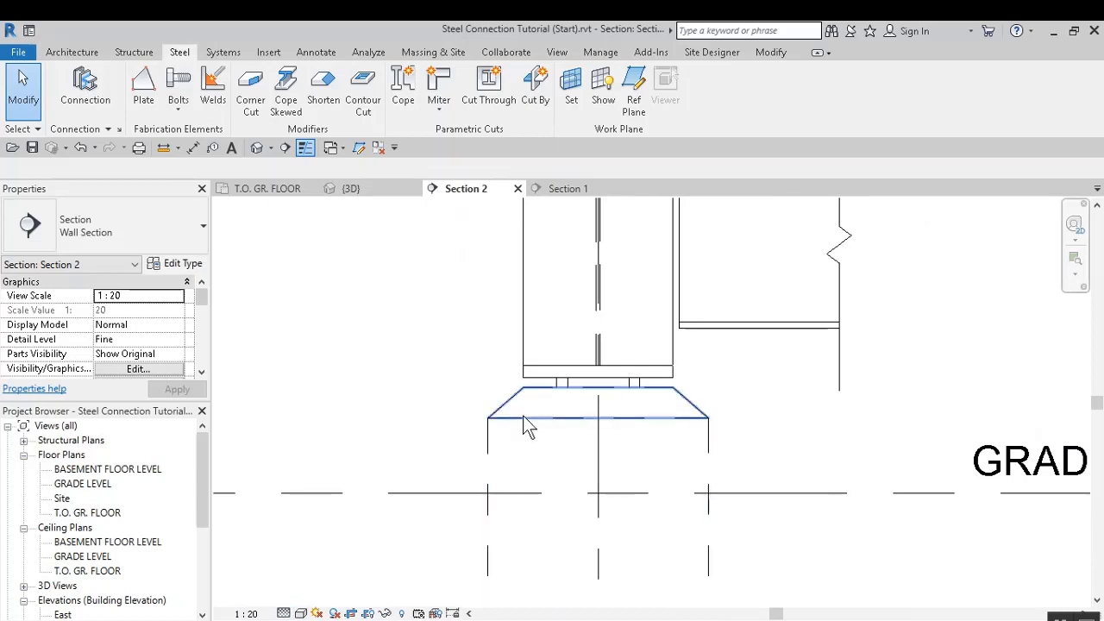
In Section 2, override the sloped pad under the base plate with a surface transparency of 60
{"action": "left_click", "coordinate": [519, 401]}
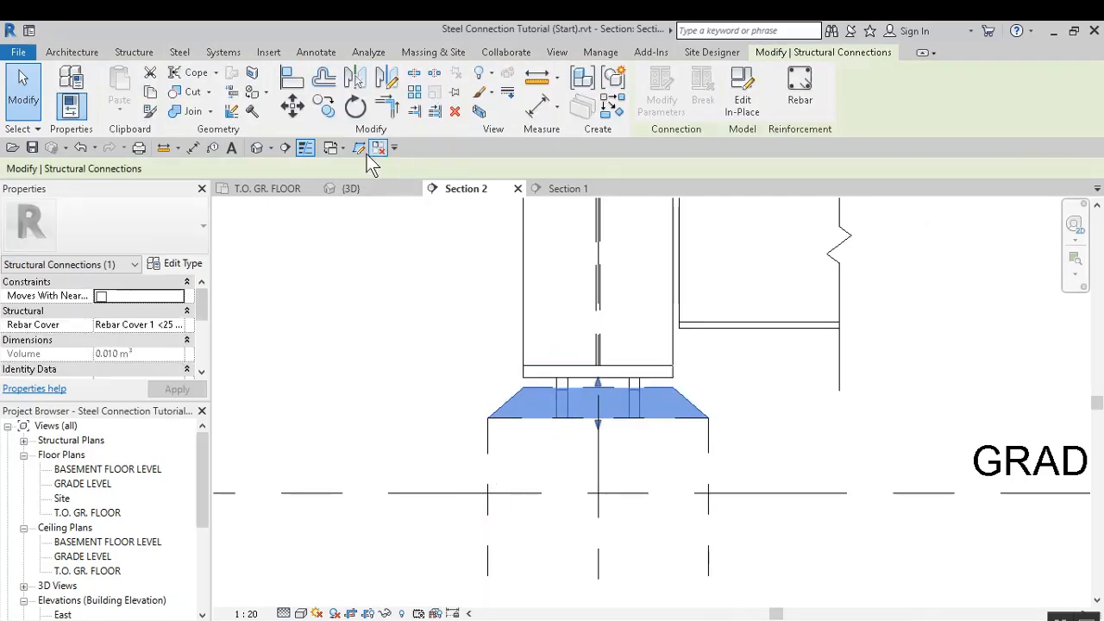
{"action": "left_click", "coordinate": [483, 96]}
{"action": "left_click", "coordinate": [442, 119]}
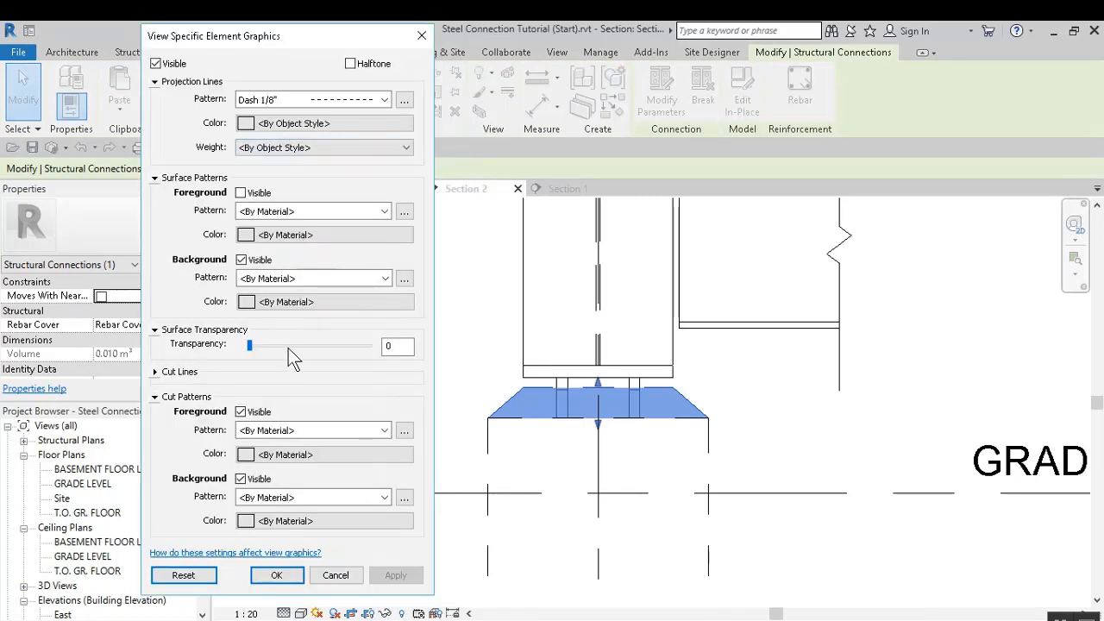
{"action": "left_click_drag", "start_coordinate": [288, 348], "coordinate": [299, 346]}
{"action": "left_click", "coordinate": [396, 576]}
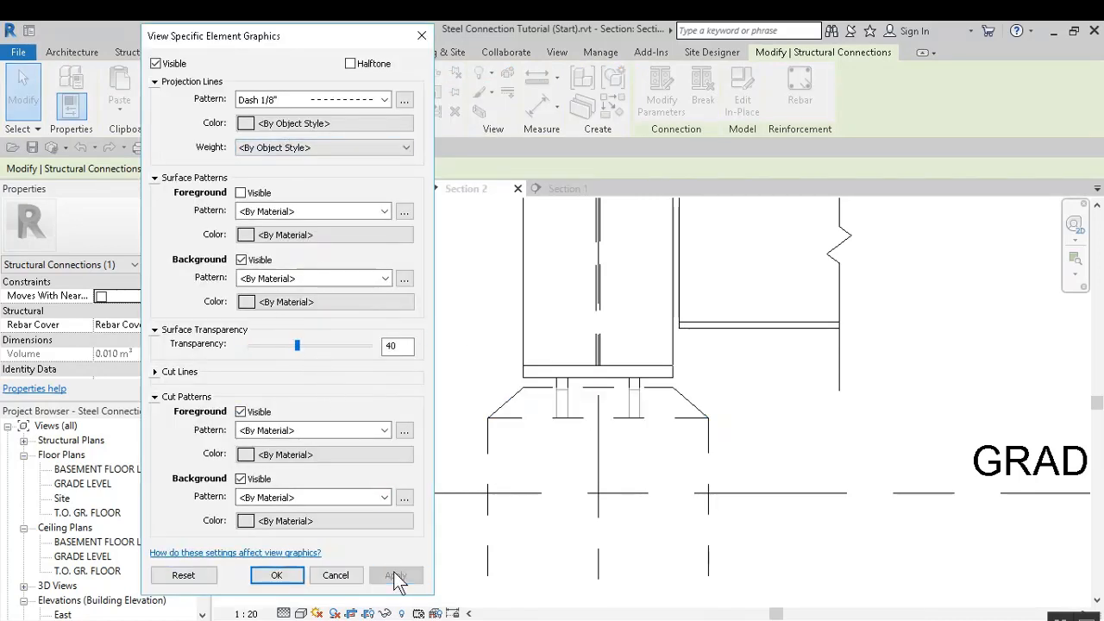
{"action": "left_click", "coordinate": [318, 344]}
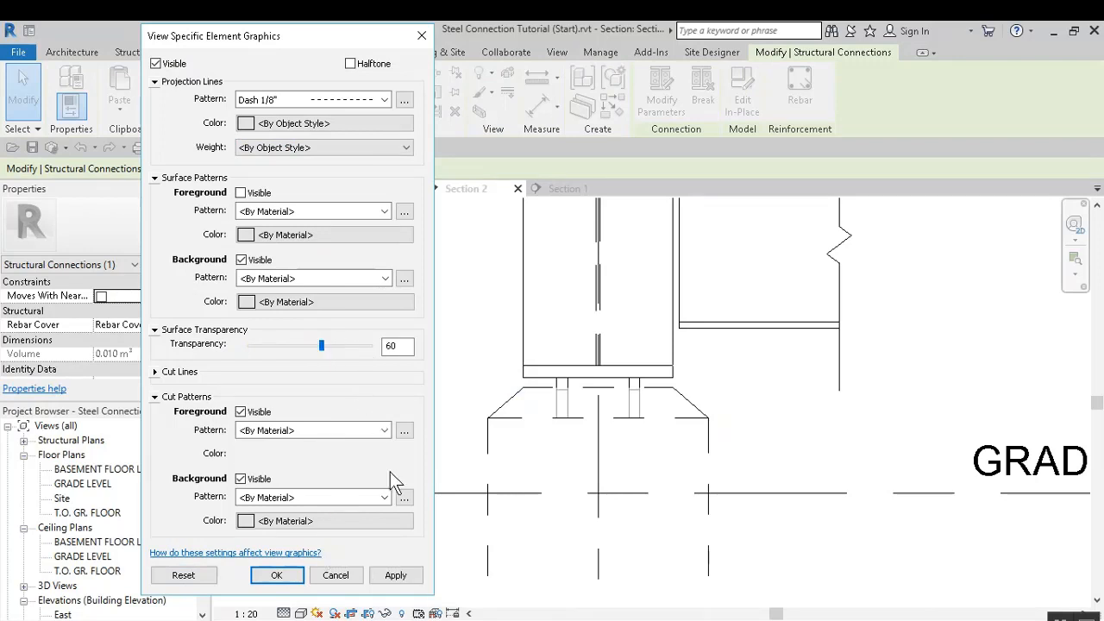
{"action": "left_click", "coordinate": [395, 576]}
{"action": "left_click", "coordinate": [276, 575]}
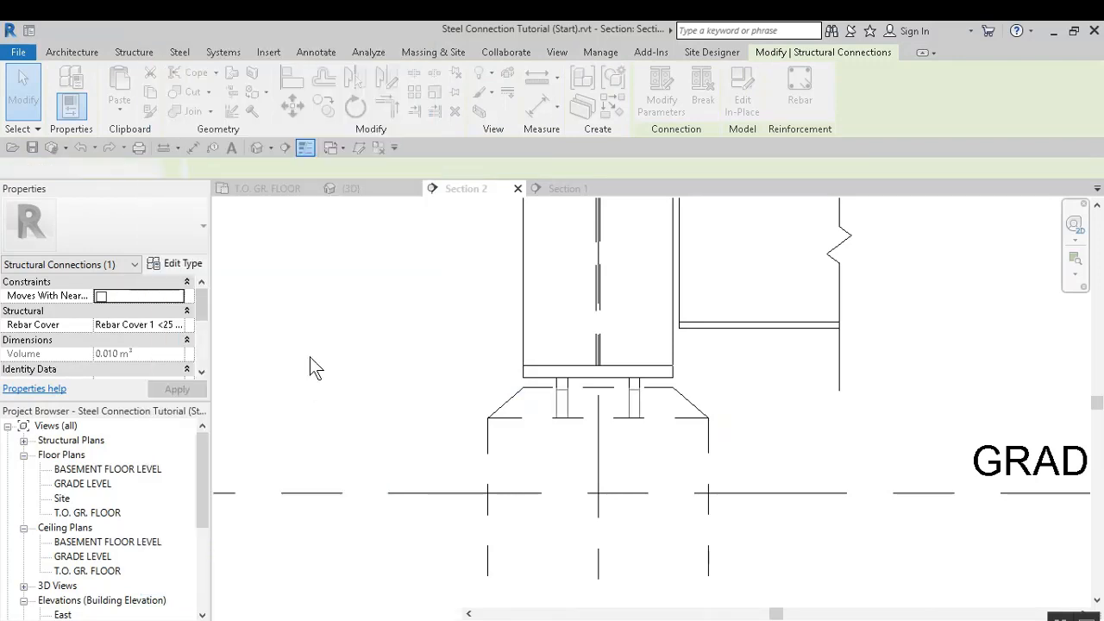
In Section 2, override the square concrete column with a surface transparency of 40 and check the embedded anchors
{"action": "left_click", "coordinate": [491, 456]}
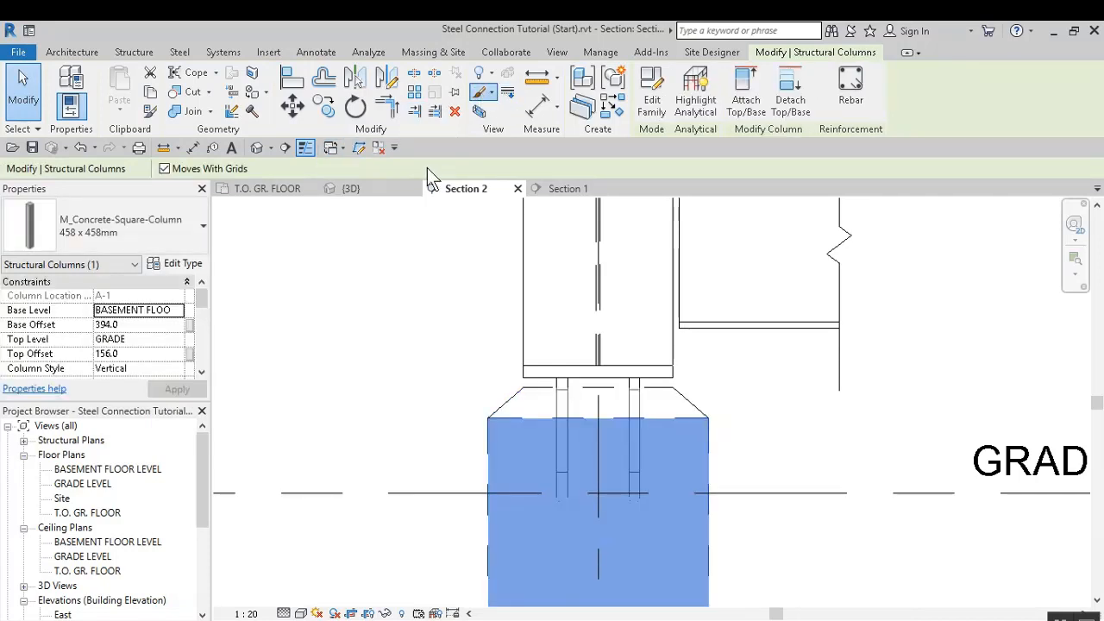
{"action": "left_click", "coordinate": [488, 93]}
{"action": "left_click", "coordinate": [444, 110]}
{"action": "left_click_drag", "start_coordinate": [326, 348], "coordinate": [314, 345]}
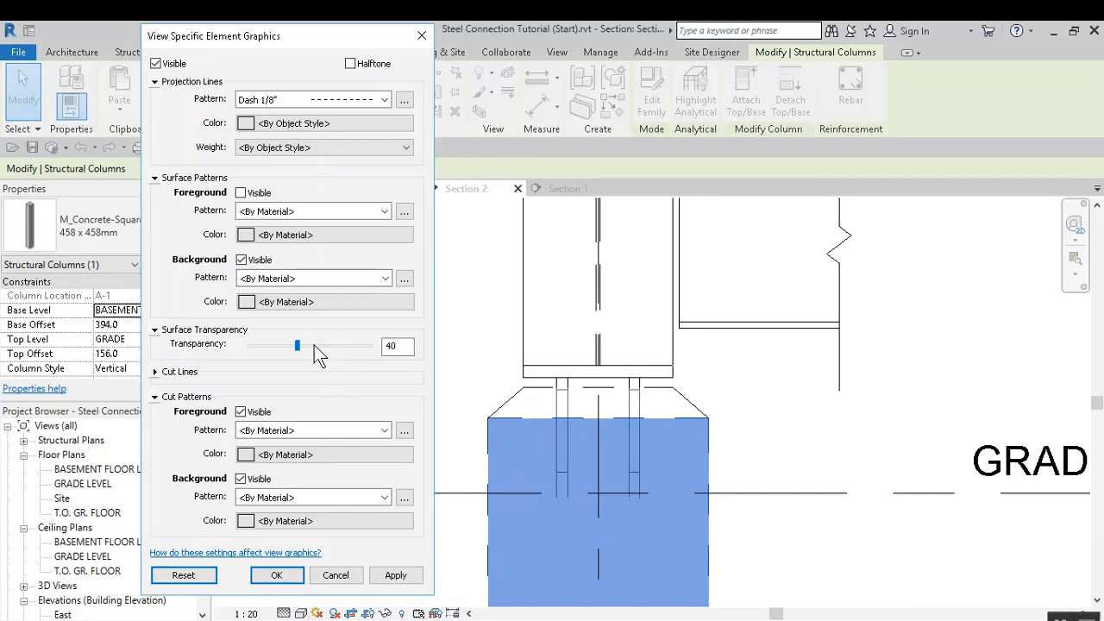
{"action": "left_click", "coordinate": [398, 578]}
{"action": "left_click", "coordinate": [277, 579]}
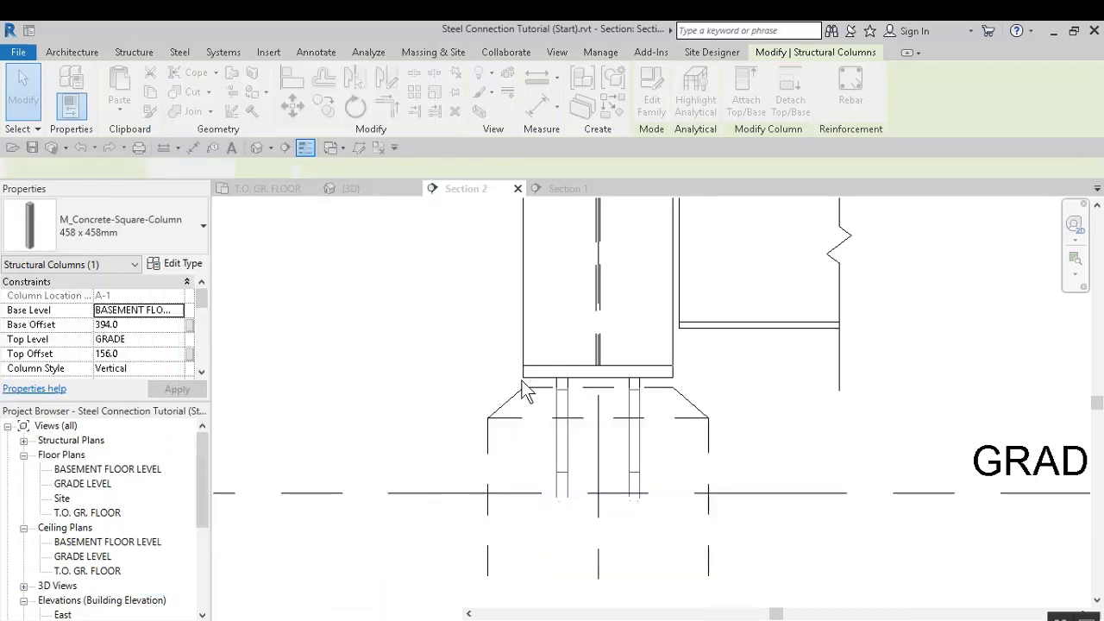
{"action": "scroll", "coordinate": [549, 426], "scroll_direction": "down", "scroll_amount": 3}
{"action": "scroll", "coordinate": [556, 418], "scroll_direction": "up", "scroll_amount": 2}
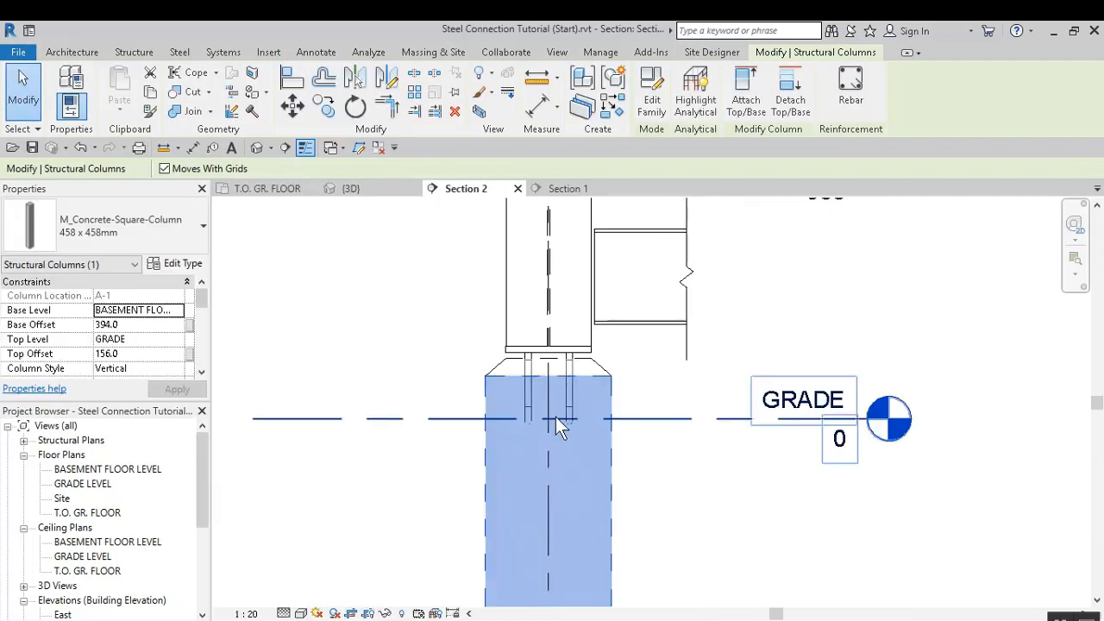
{"action": "scroll", "coordinate": [552, 380], "scroll_direction": "up", "scroll_amount": 1}
{"action": "scroll", "coordinate": [570, 367], "scroll_direction": "up", "scroll_amount": 1}
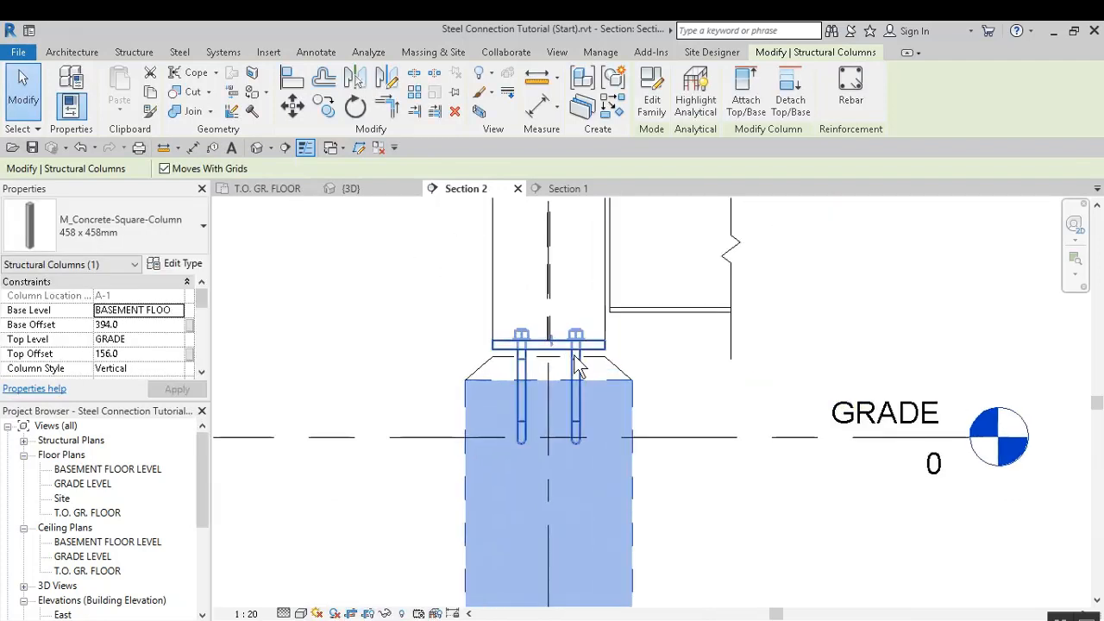
Set the detail level of the Section 1 view to Fine and clear the column selection
{"action": "left_click", "coordinate": [570, 189]}
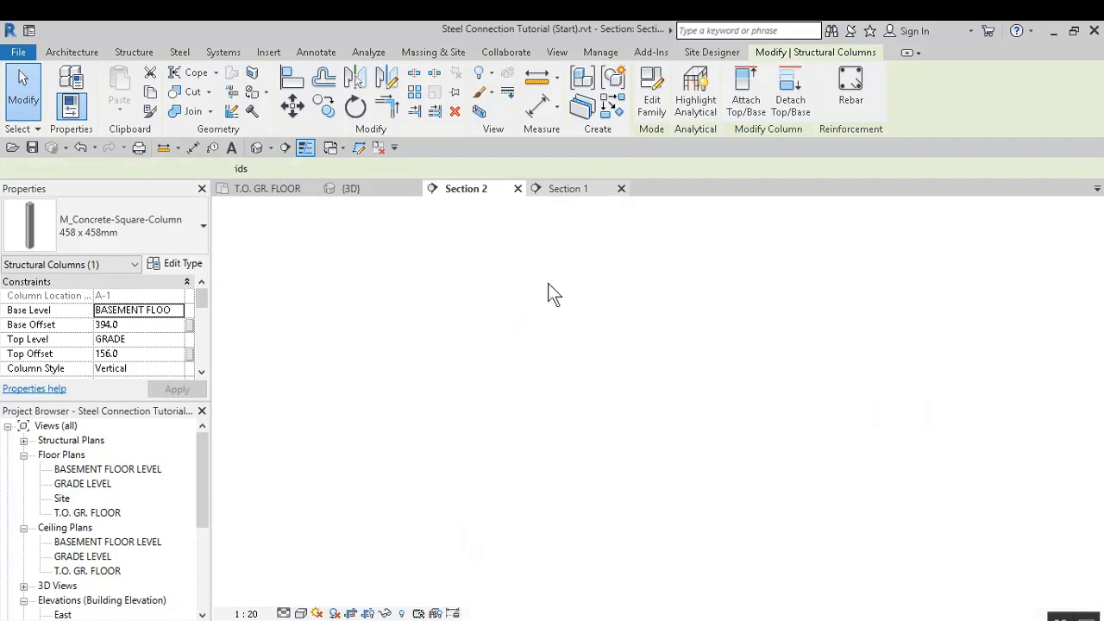
{"action": "scroll", "coordinate": [586, 570], "scroll_direction": "up", "scroll_amount": 1}
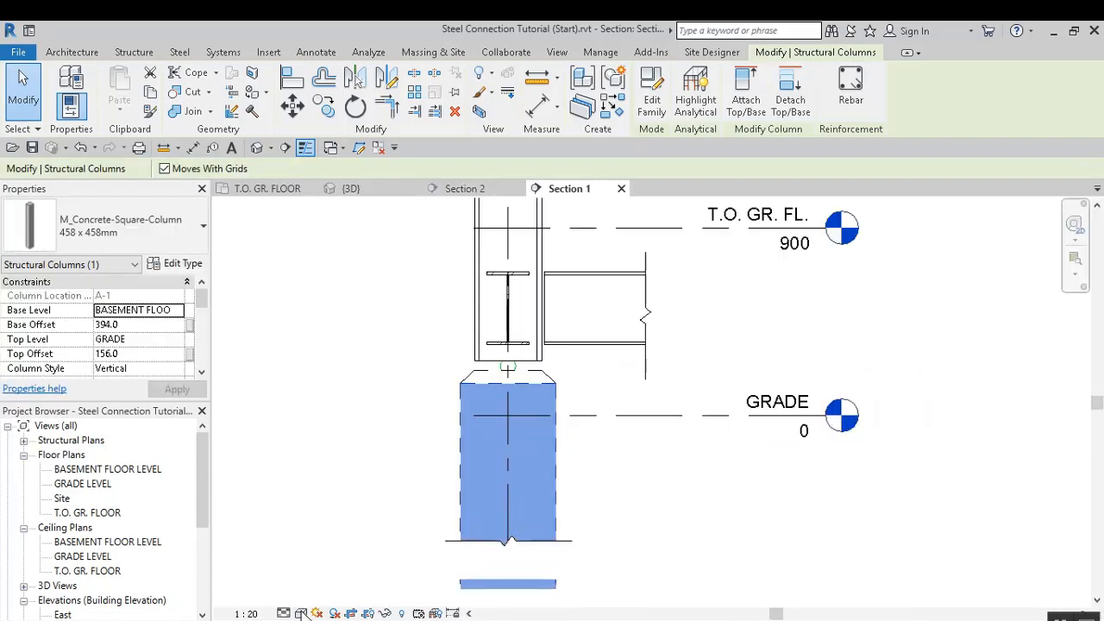
{"action": "left_click", "coordinate": [284, 614]}
{"action": "left_click", "coordinate": [304, 597]}
{"action": "left_click", "coordinate": [581, 426]}
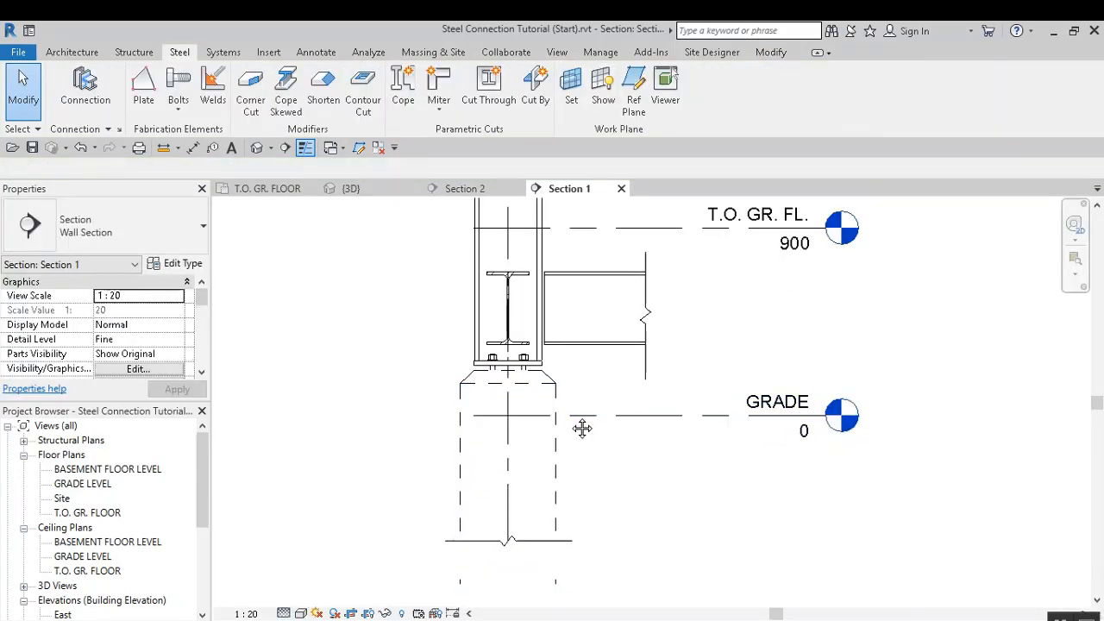
In Section 1, override the sloped pad and the concrete column together with a surface transparency of 60
{"action": "middle_click_drag", "start_coordinate": [543, 392], "coordinate": [510, 346]}
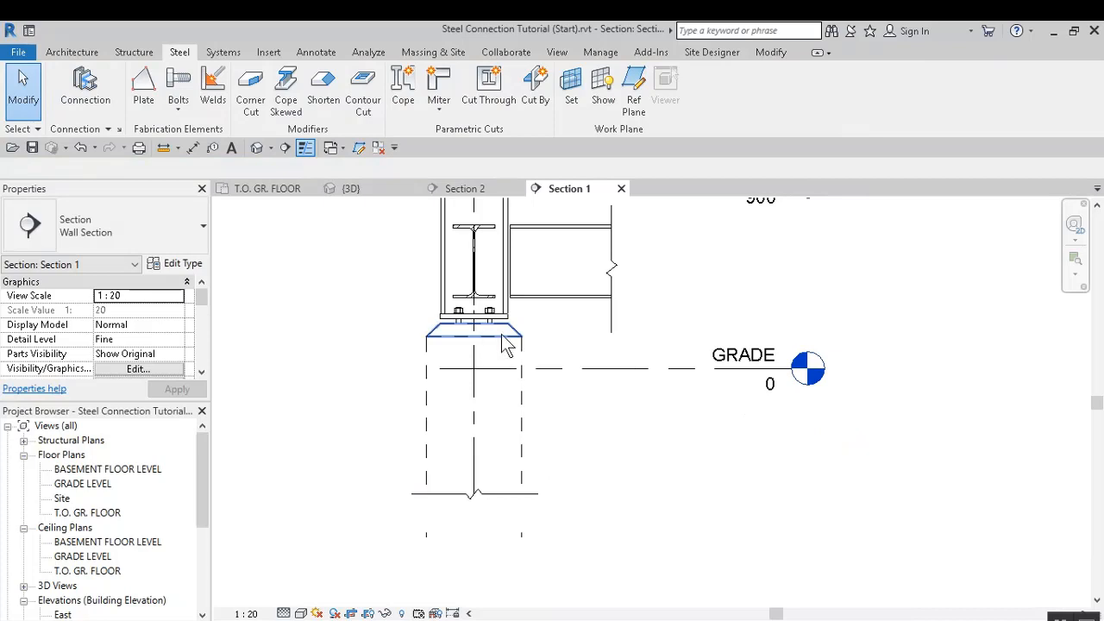
{"action": "left_click", "coordinate": [505, 344]}
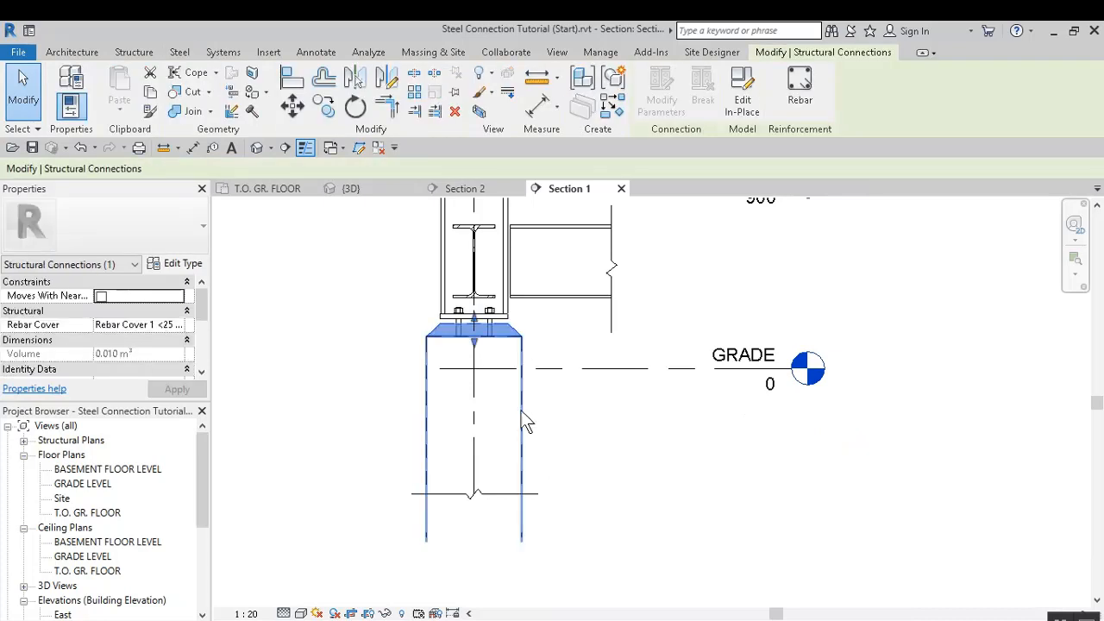
{"action": "left_click", "coordinate": [525, 390], "text": "ctrl"}
{"action": "left_click", "coordinate": [478, 94]}
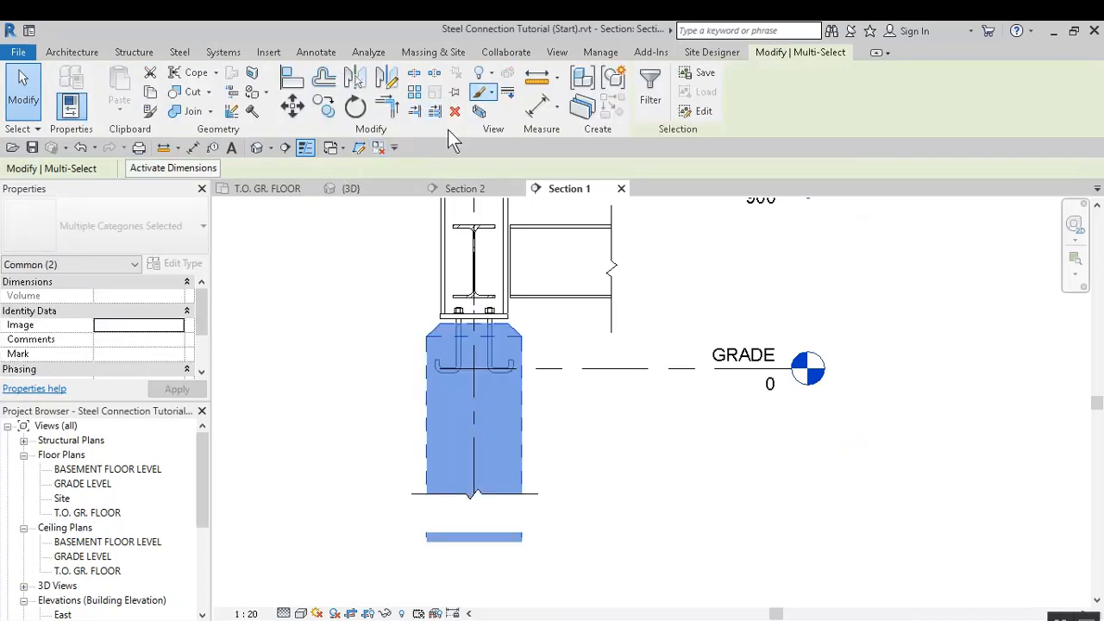
{"action": "left_click", "coordinate": [404, 118]}
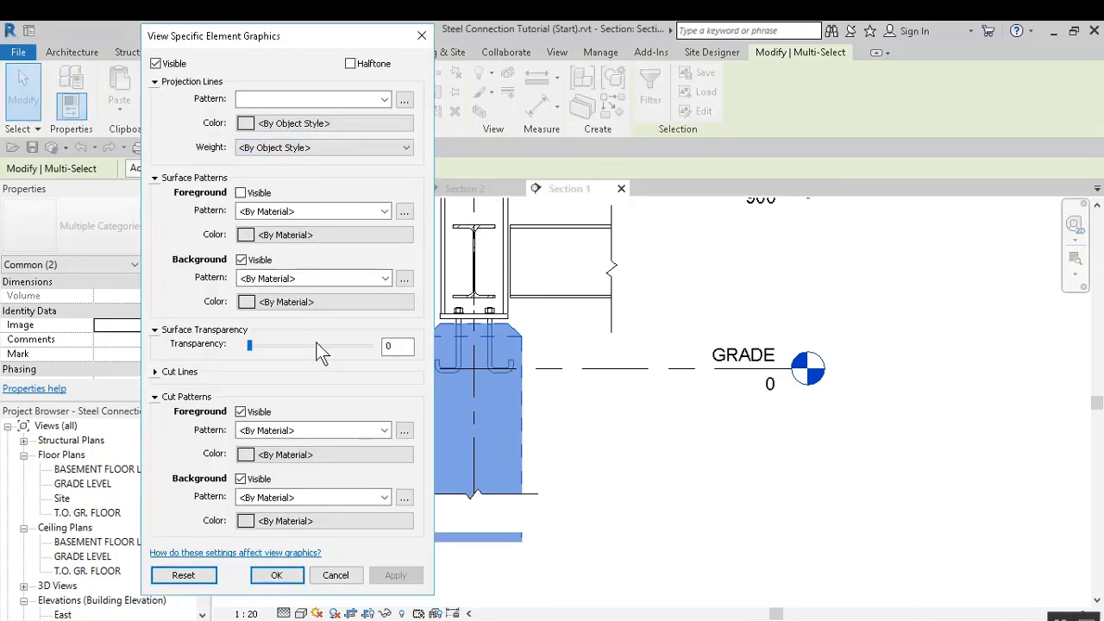
{"action": "left_click", "coordinate": [316, 345]}
{"action": "left_click", "coordinate": [395, 575]}
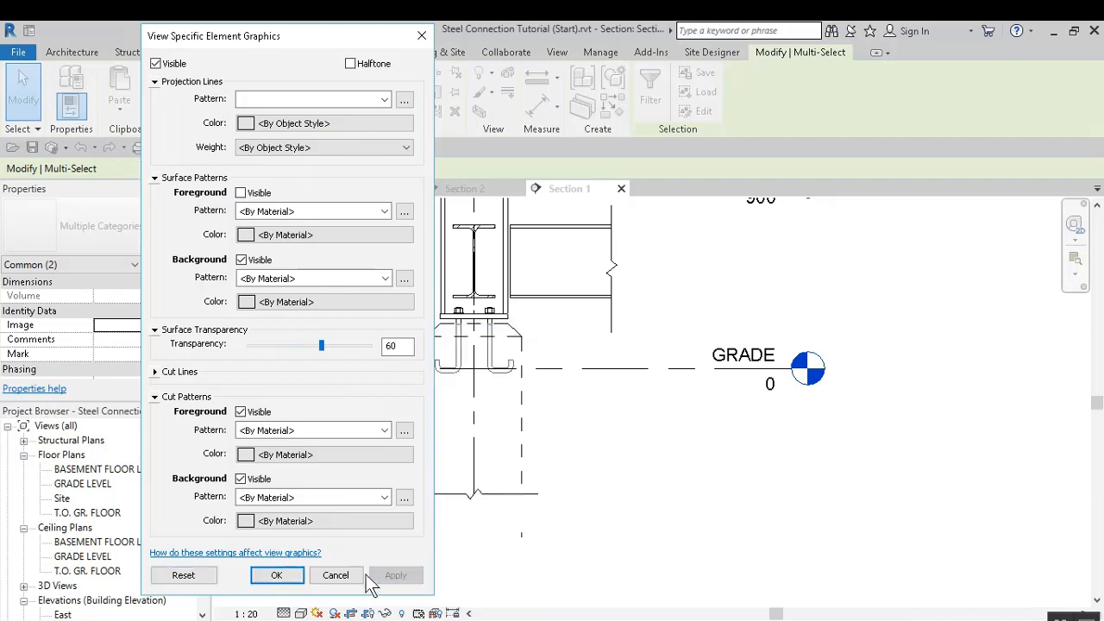
{"action": "key", "text": "Return"}
{"action": "scroll", "coordinate": [455, 342], "scroll_direction": "up", "scroll_amount": 5}
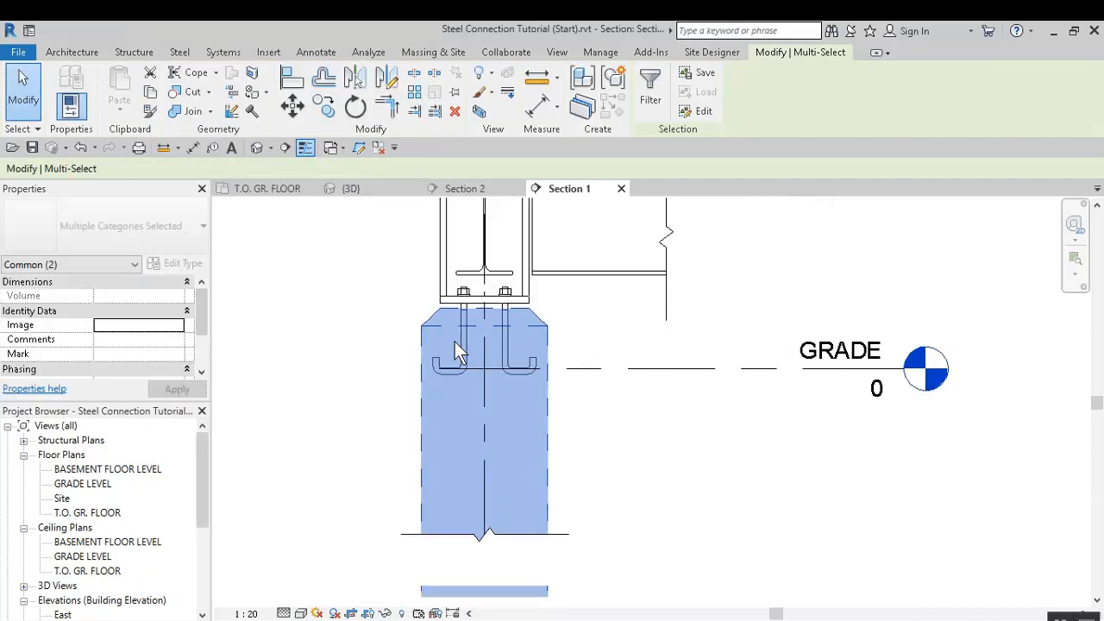
In Section 1, measure the vertical gap between the base plate's underside and the top corner of the sloped pad
{"action": "scroll", "coordinate": [468, 375], "scroll_direction": "down", "scroll_amount": 3}
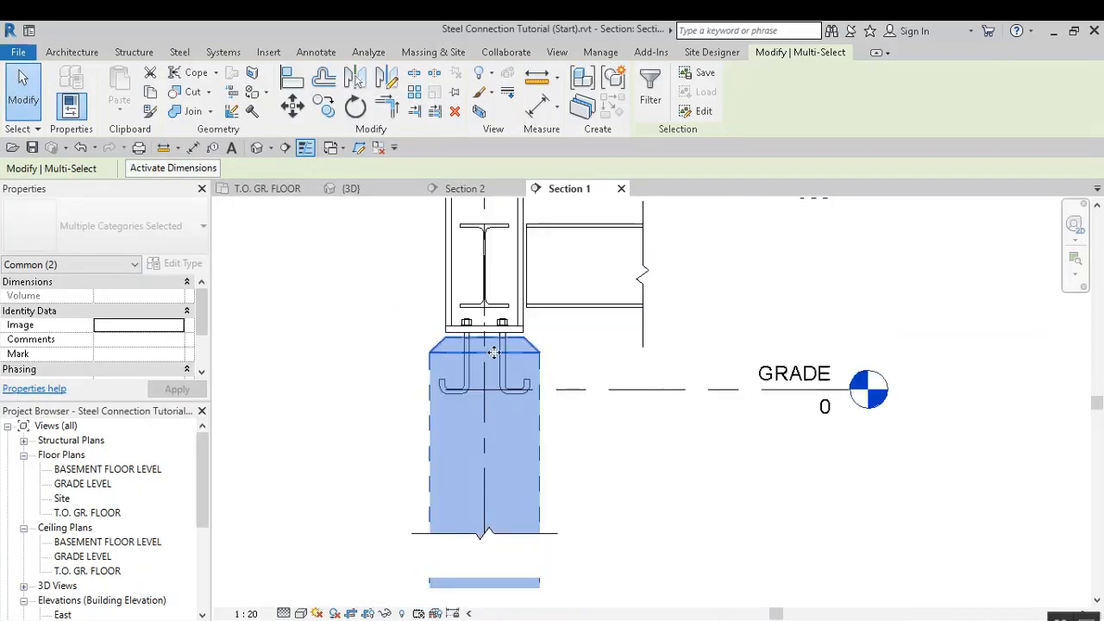
{"action": "scroll", "coordinate": [424, 364], "scroll_direction": "up", "scroll_amount": 4}
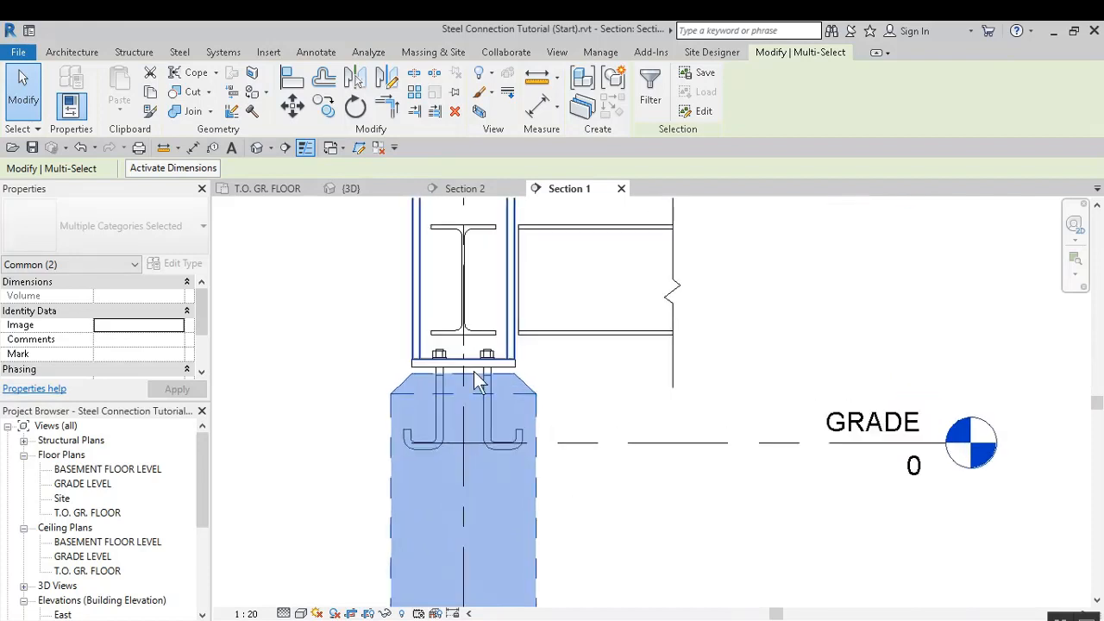
{"action": "scroll", "coordinate": [381, 379], "scroll_direction": "up", "scroll_amount": 2}
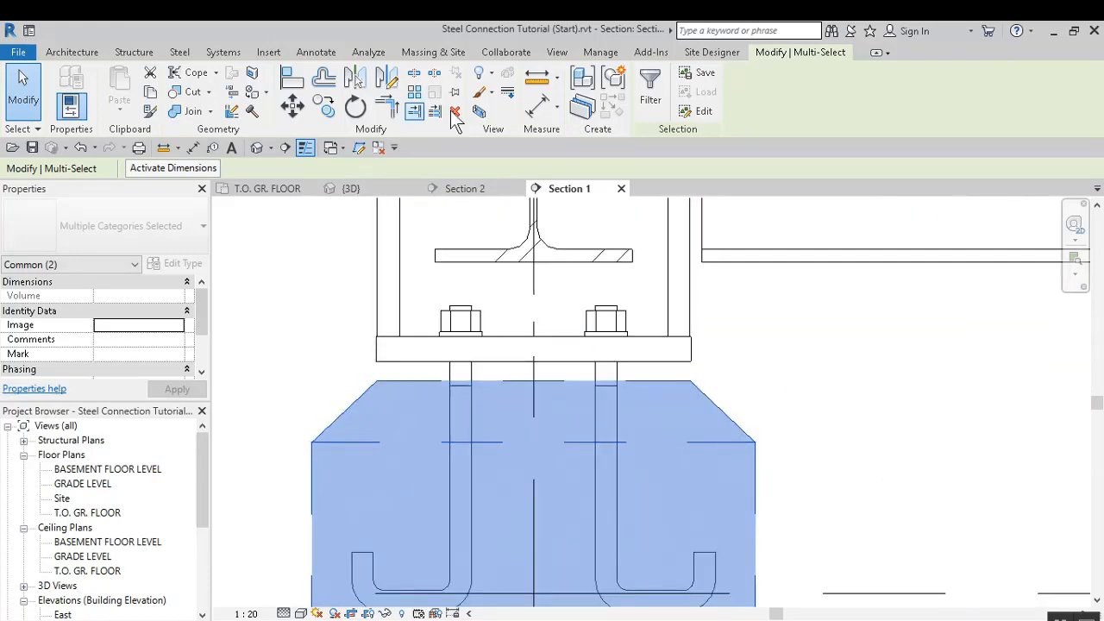
{"action": "left_click", "coordinate": [536, 77]}
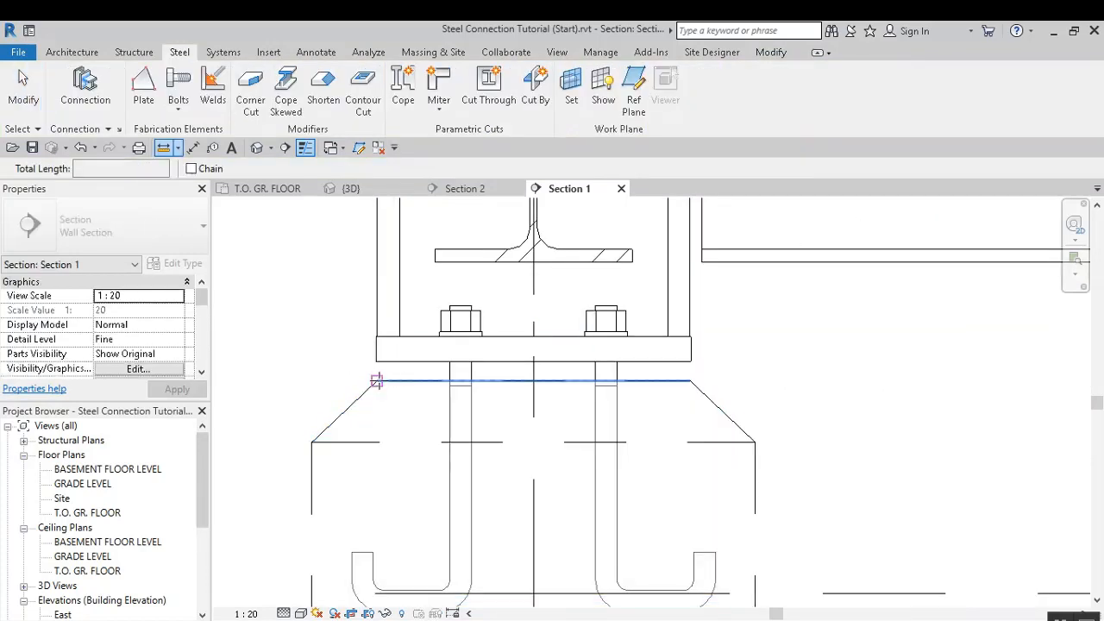
{"action": "left_click", "coordinate": [376, 380]}
{"action": "scroll", "coordinate": [376, 362], "scroll_direction": "up", "scroll_amount": 3}
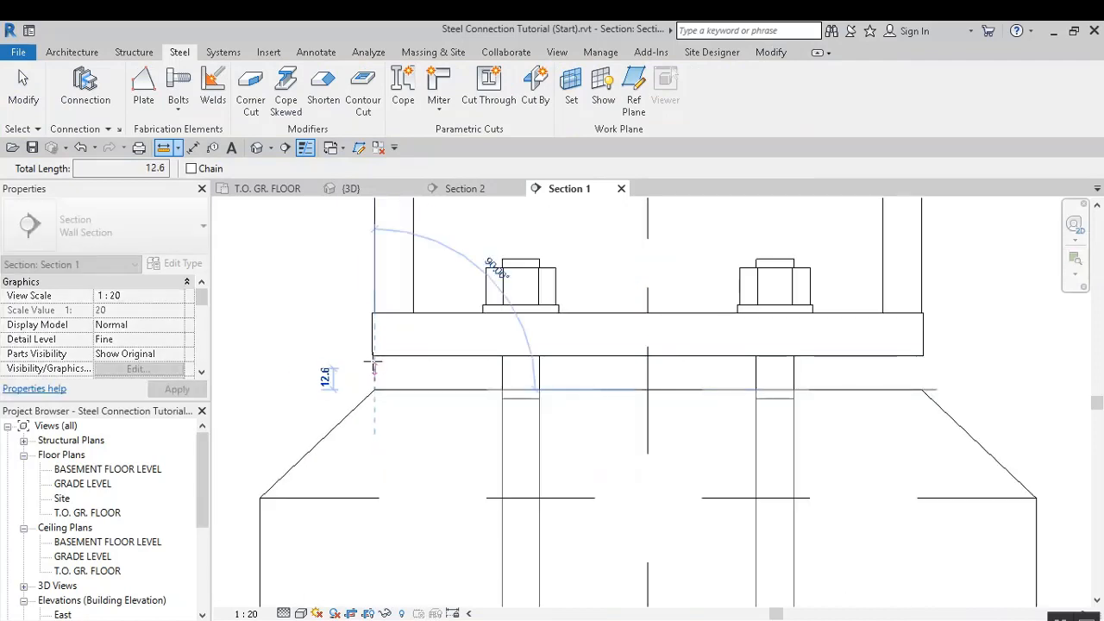
{"action": "left_click", "coordinate": [24, 86]}
{"action": "scroll", "coordinate": [510, 335], "scroll_direction": "down", "scroll_amount": 2}
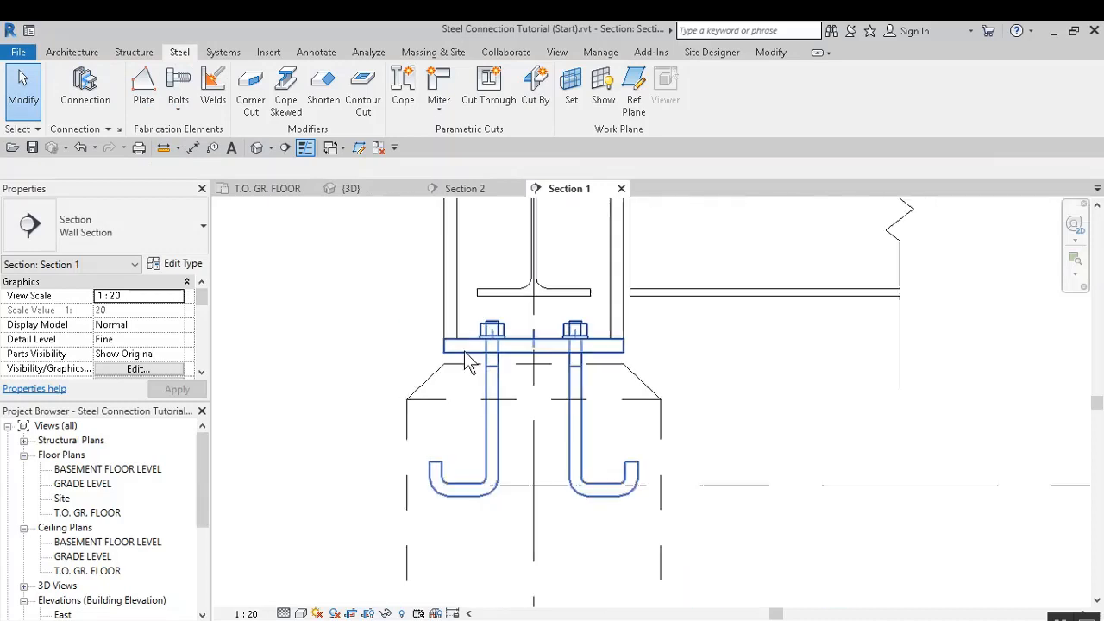
Set the base offset of the W12X96 steel column in Section 1 to 220 and clear the selection
{"action": "left_click", "coordinate": [462, 351]}
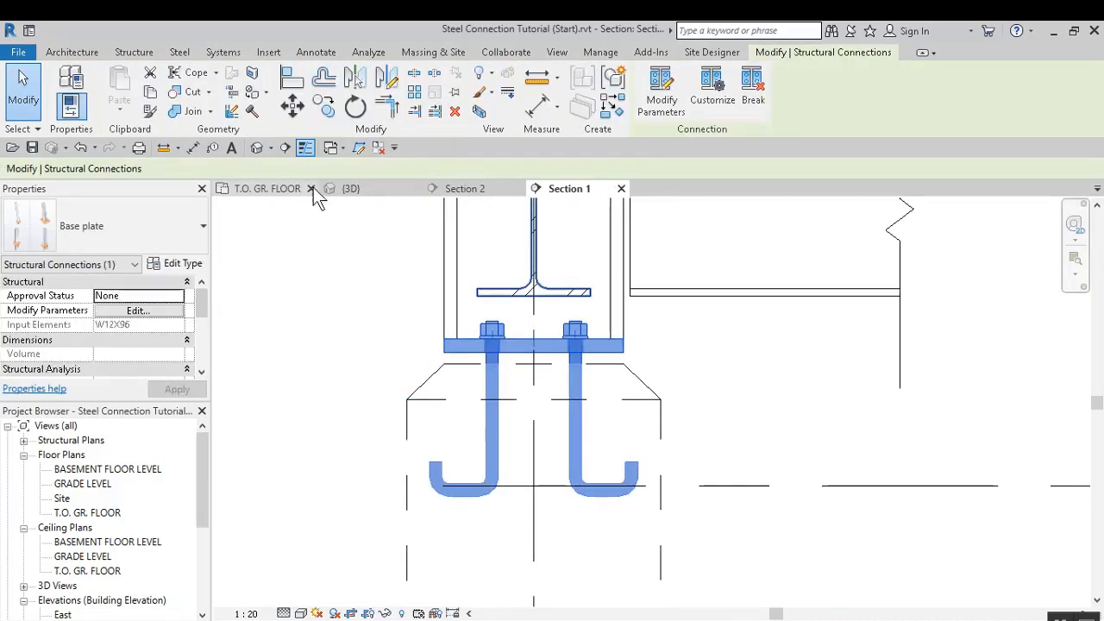
{"action": "left_click", "coordinate": [617, 264]}
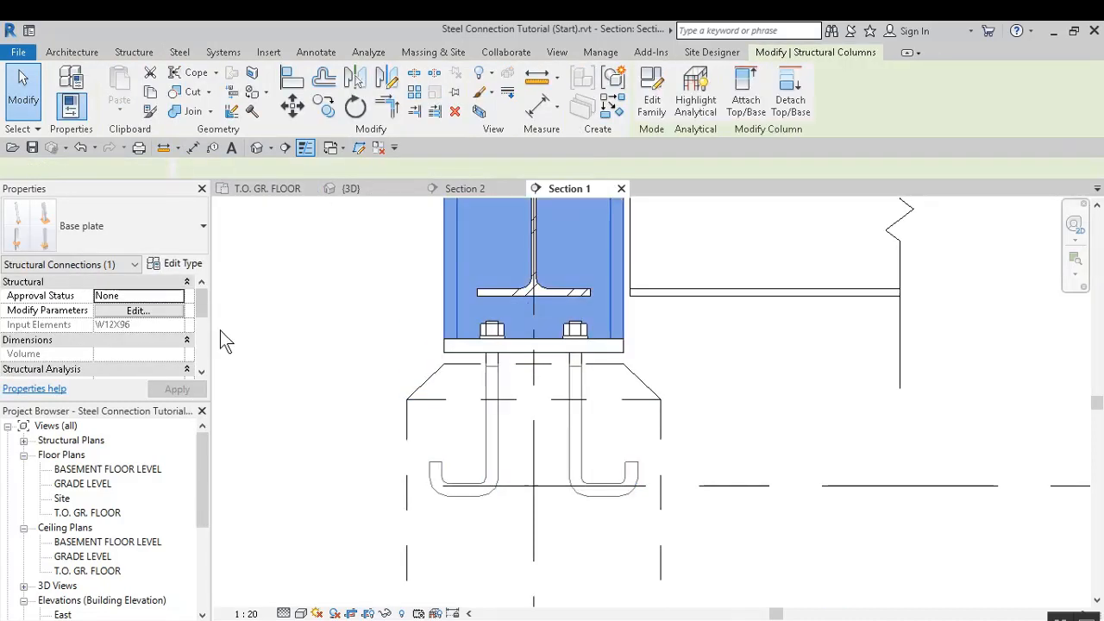
{"action": "left_click", "coordinate": [136, 325]}
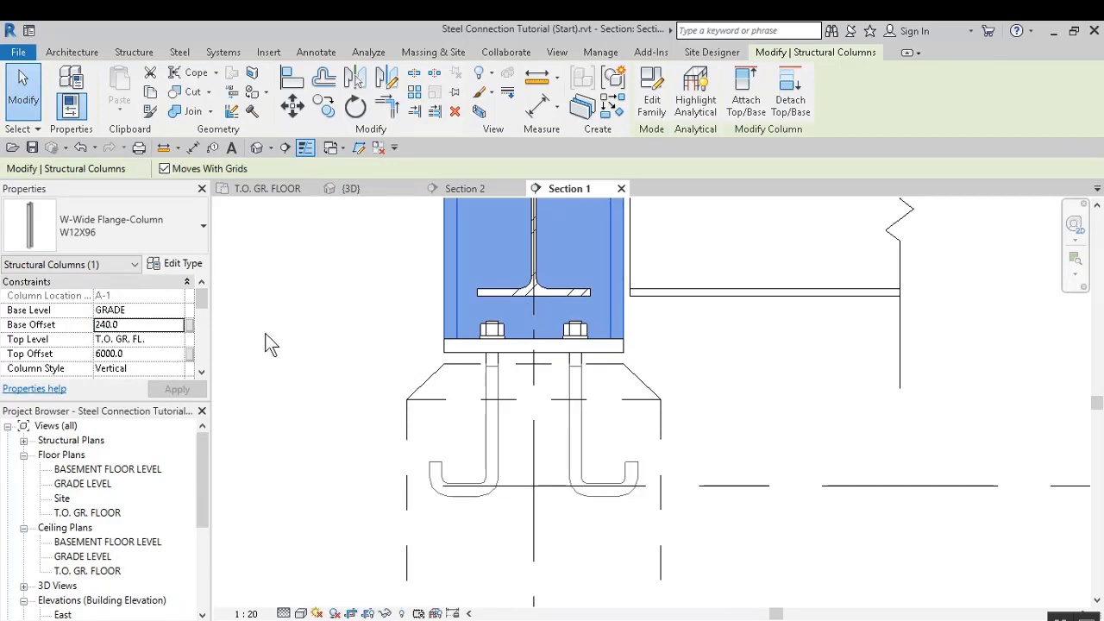
{"action": "type", "text": "2"}
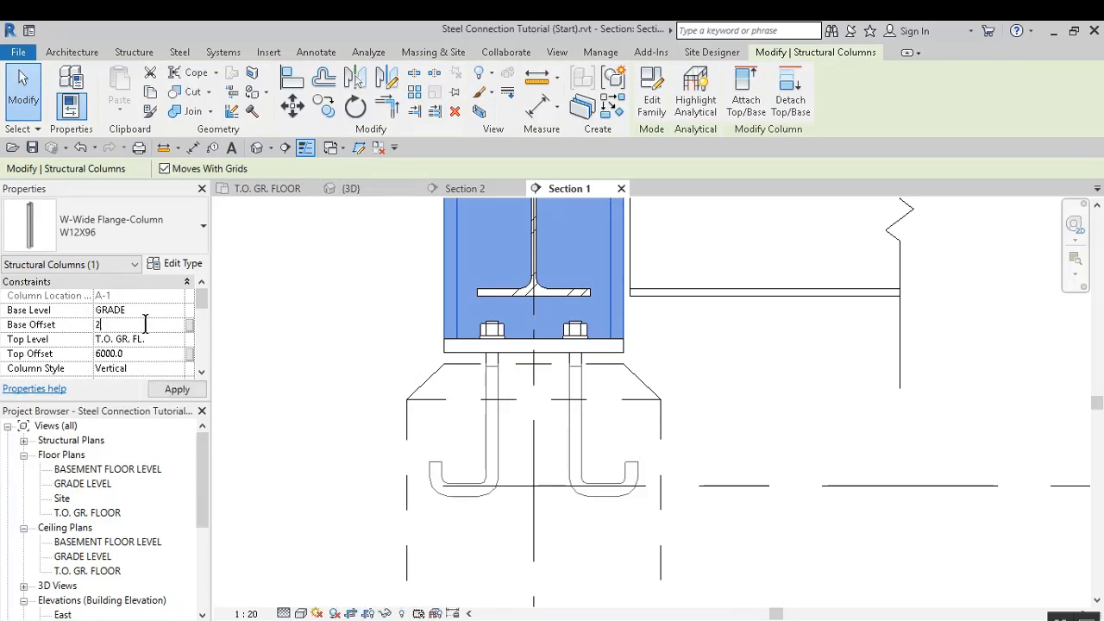
{"action": "type", "text": "20"}
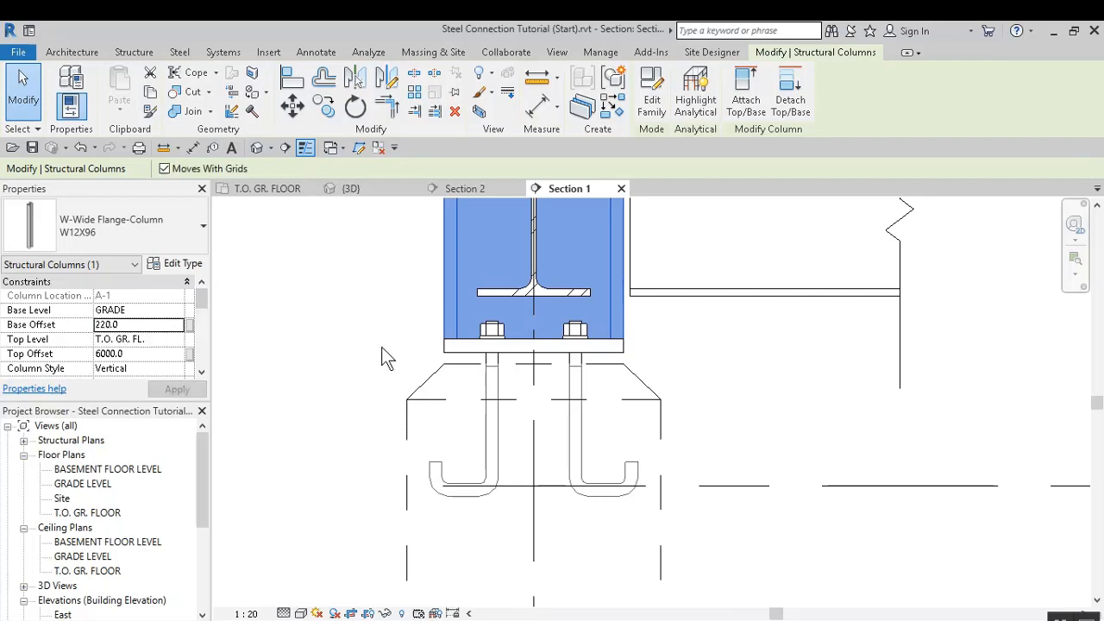
{"action": "left_click", "coordinate": [349, 354]}
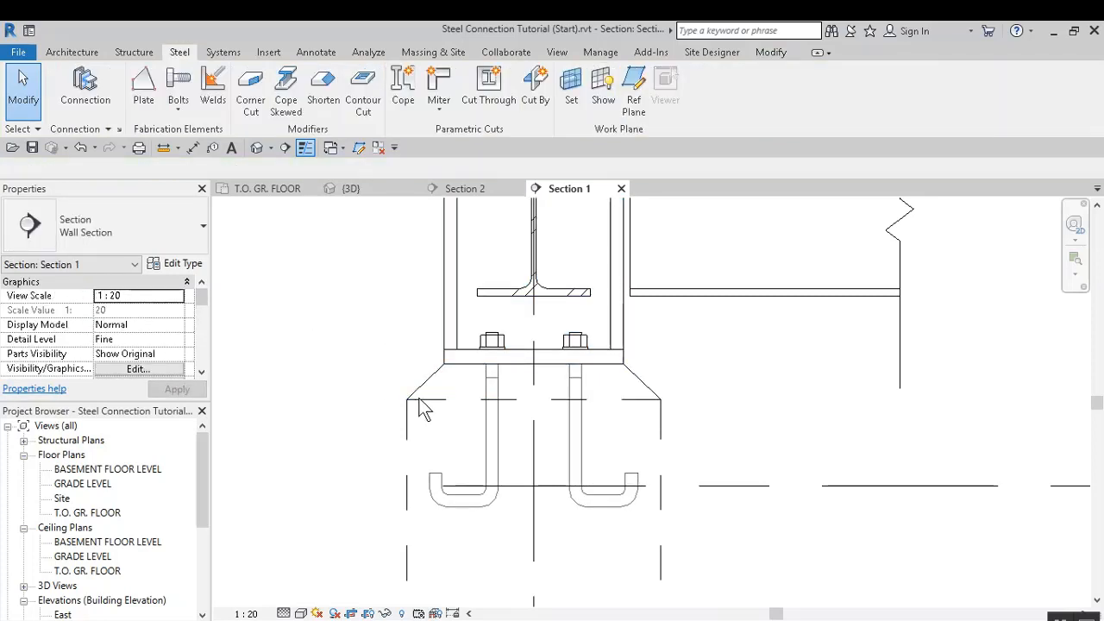
In the 3D view, select all four W12X96 columns and set their base offset to 220
{"action": "scroll", "coordinate": [466, 414], "scroll_direction": "down", "scroll_amount": 3}
{"action": "scroll", "coordinate": [488, 371], "scroll_direction": "up", "scroll_amount": 2}
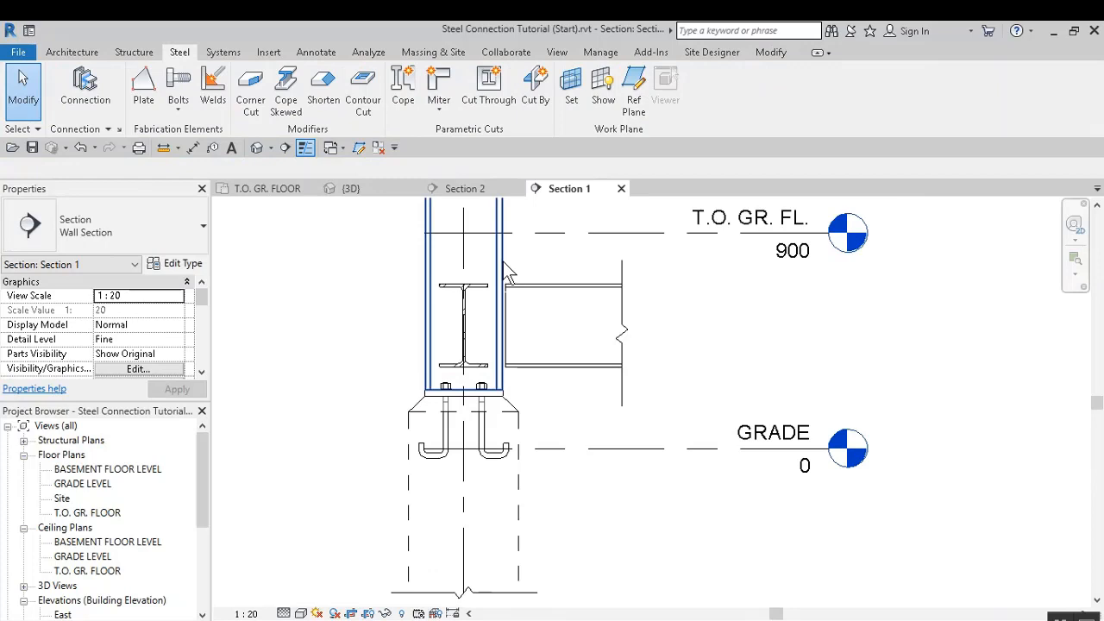
{"action": "left_click", "coordinate": [348, 192]}
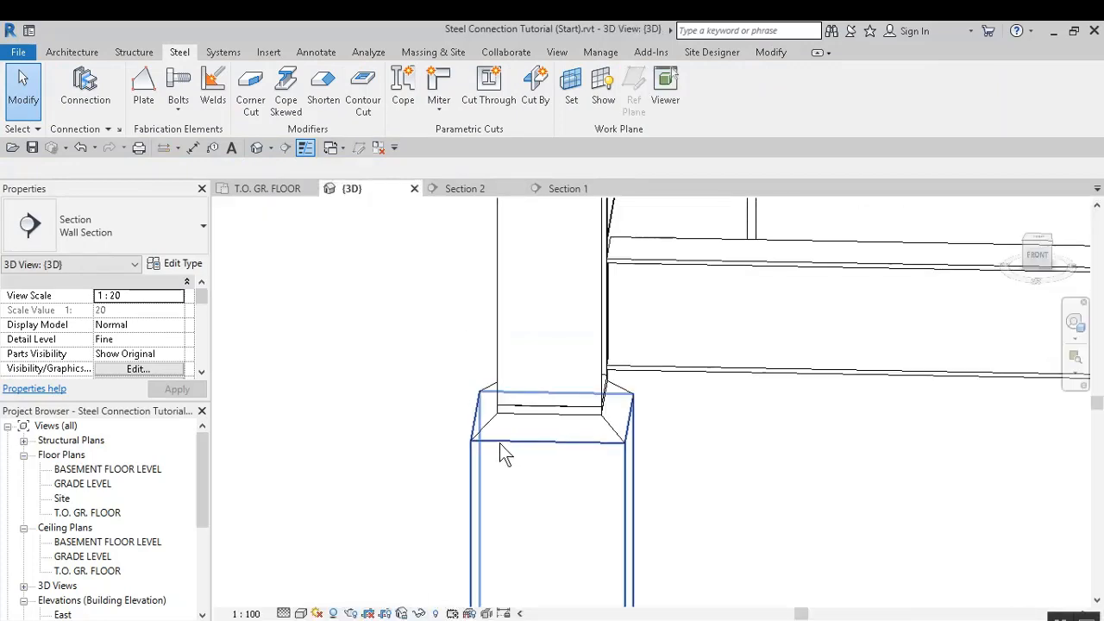
{"action": "scroll", "coordinate": [500, 443], "scroll_direction": "down", "scroll_amount": 5}
{"action": "middle_click_drag", "start_coordinate": [610, 476], "coordinate": [613, 549]}
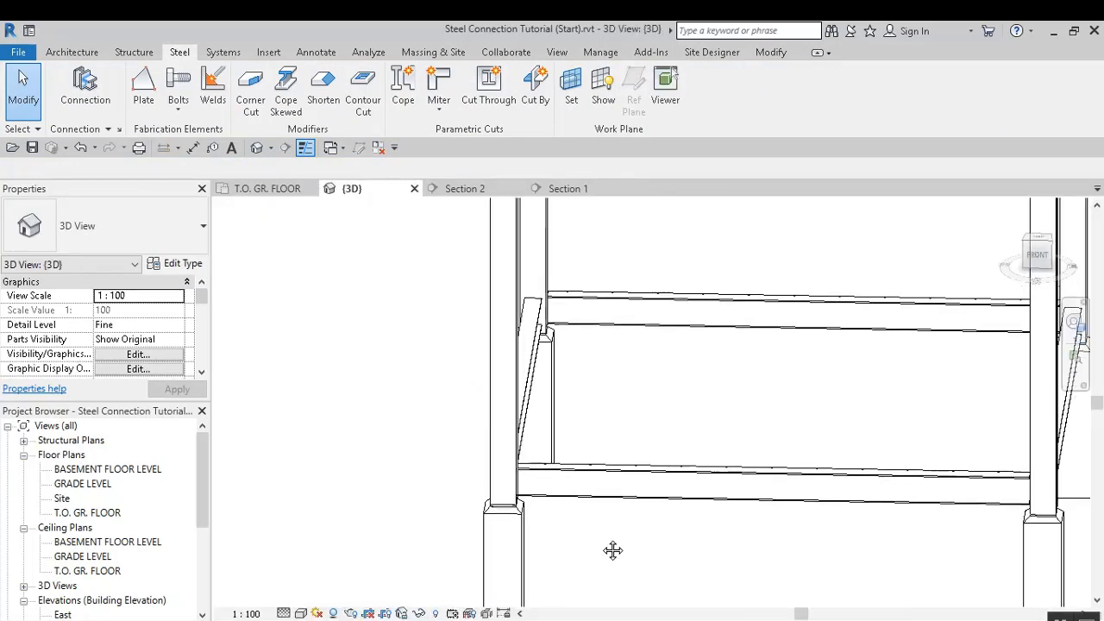
{"action": "left_click", "coordinate": [495, 350]}
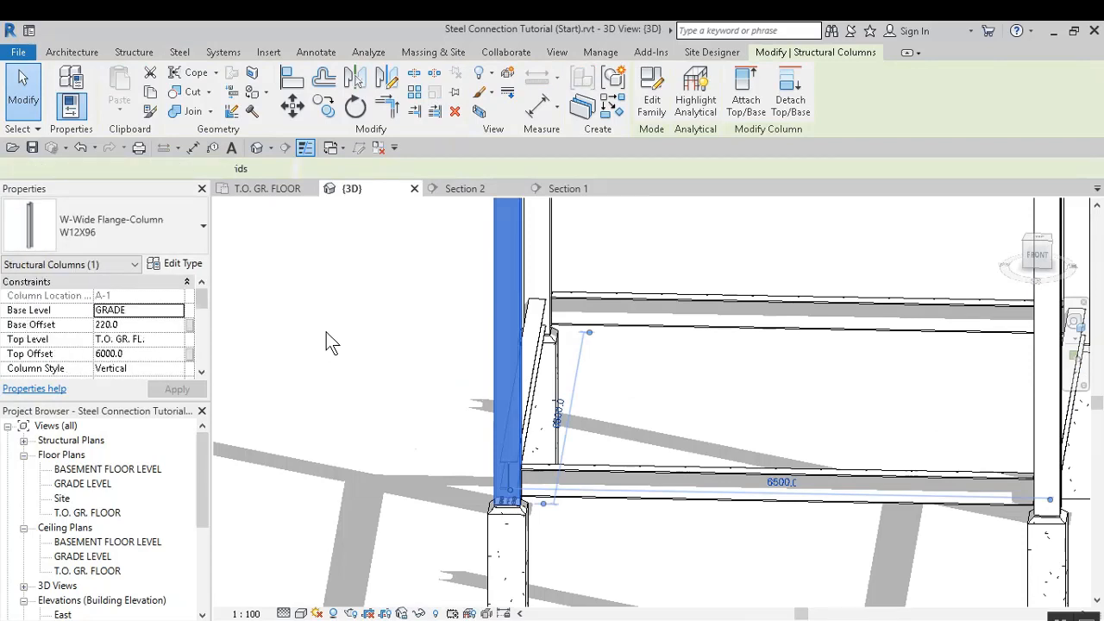
{"action": "left_click", "coordinate": [128, 324]}
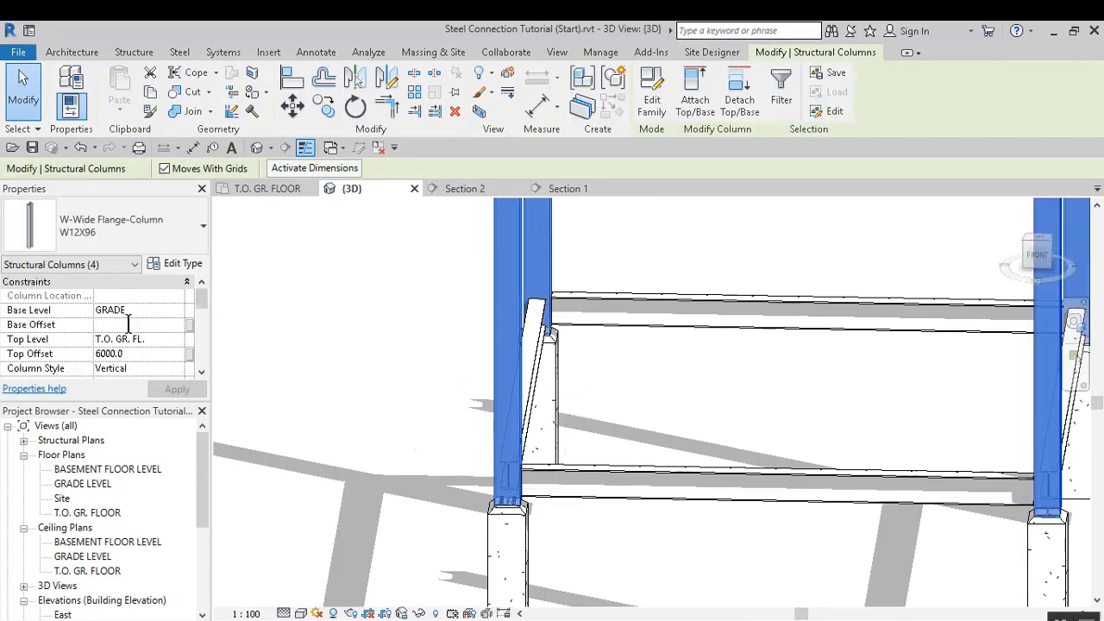
{"action": "type", "text": "220.0"}
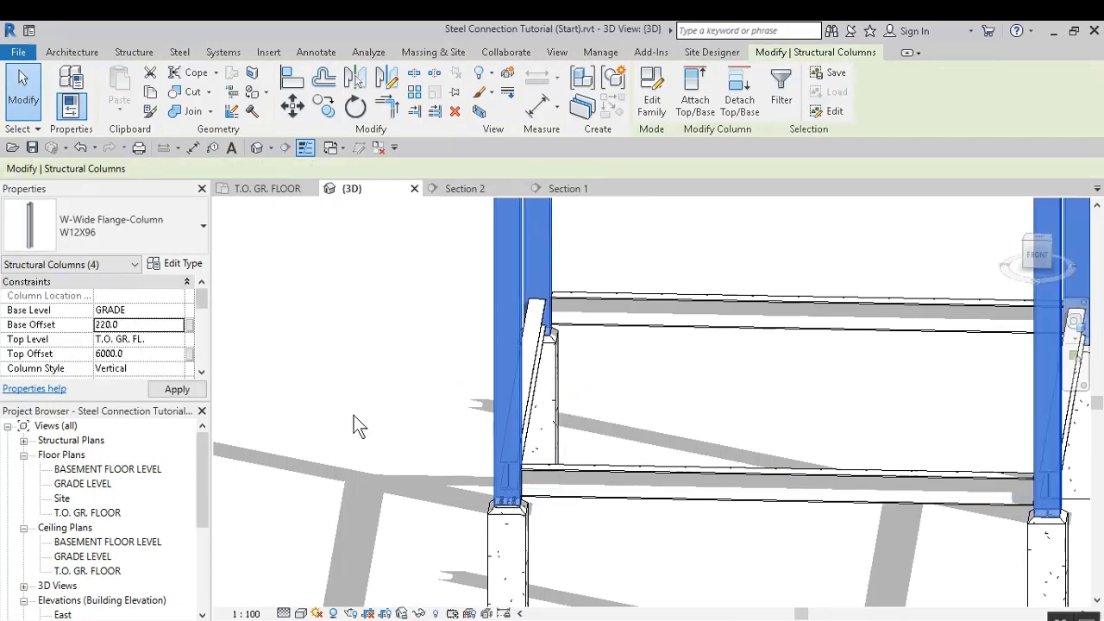
{"action": "left_click", "coordinate": [383, 398]}
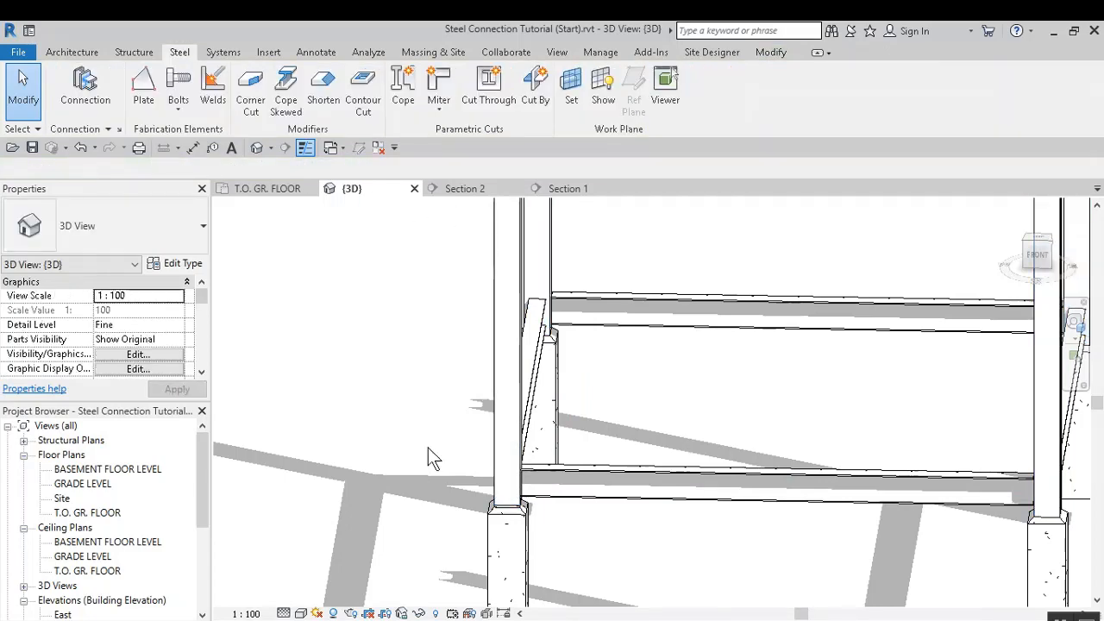
Examine how the base plate and anchors meet the sloped pad in Section 2, Section 1 and the T.O. GR. FLOOR plan
{"action": "left_click", "coordinate": [502, 189]}
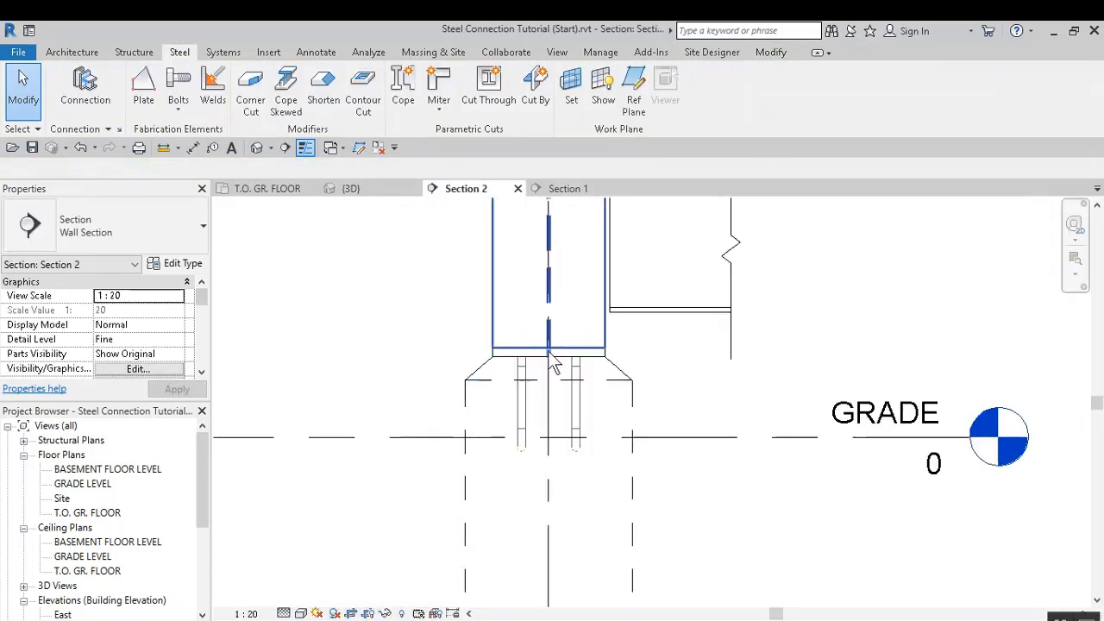
{"action": "left_click", "coordinate": [562, 195]}
{"action": "scroll", "coordinate": [436, 388], "scroll_direction": "up", "scroll_amount": 2}
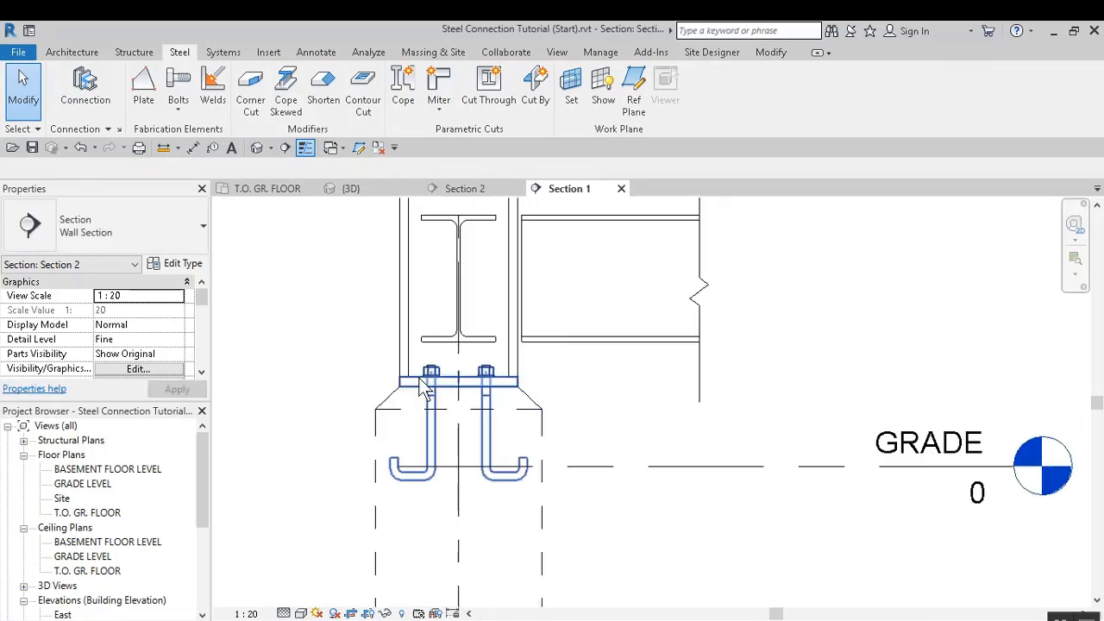
{"action": "scroll", "coordinate": [442, 390], "scroll_direction": "up", "scroll_amount": 2}
{"action": "scroll", "coordinate": [496, 419], "scroll_direction": "down", "scroll_amount": 3}
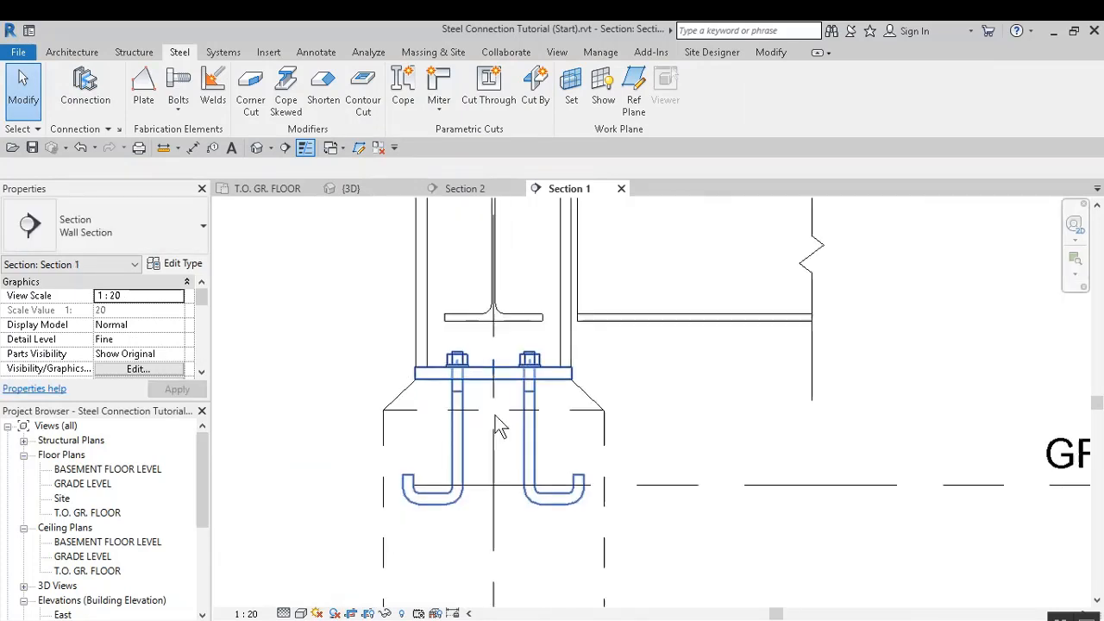
{"action": "scroll", "coordinate": [528, 457], "scroll_direction": "down", "scroll_amount": 4}
{"action": "scroll", "coordinate": [538, 483], "scroll_direction": "up", "scroll_amount": 4}
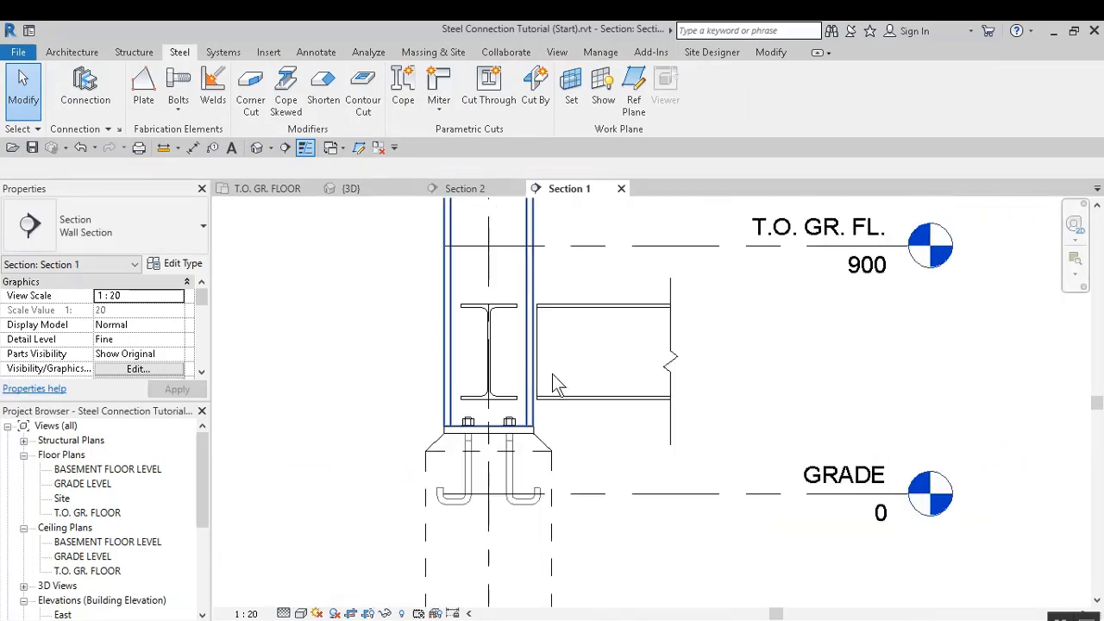
{"action": "left_click", "coordinate": [276, 191]}
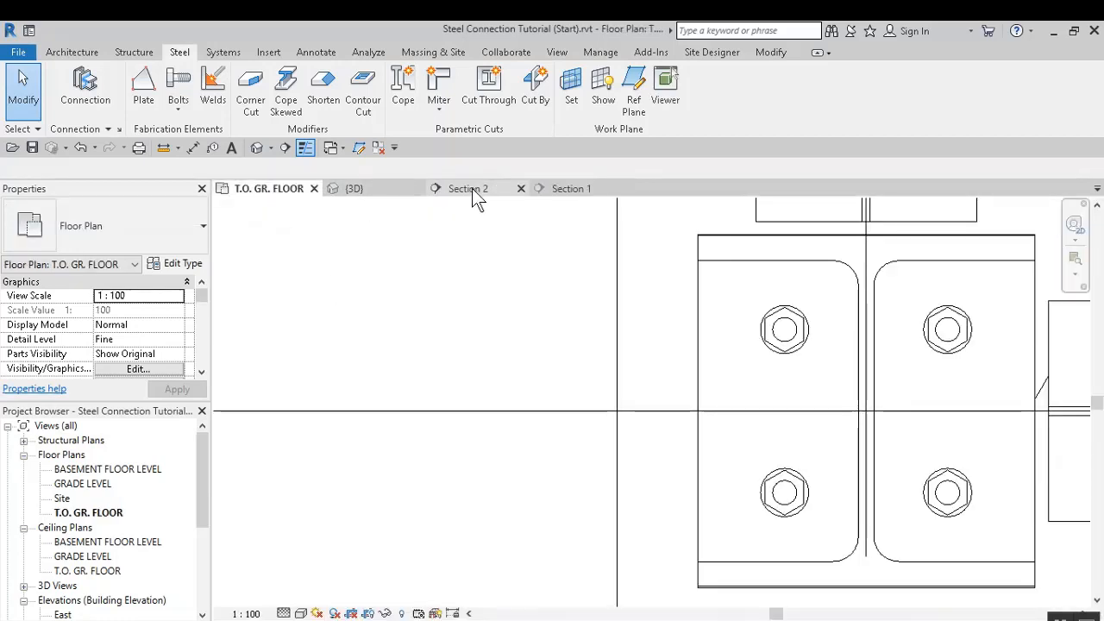
In the 3D view, add a Moment end plate connection between the W12X96 corner column and the W14X43 beam framing into it
{"action": "left_click", "coordinate": [354, 189]}
{"action": "scroll", "coordinate": [540, 481], "scroll_direction": "up", "scroll_amount": 4}
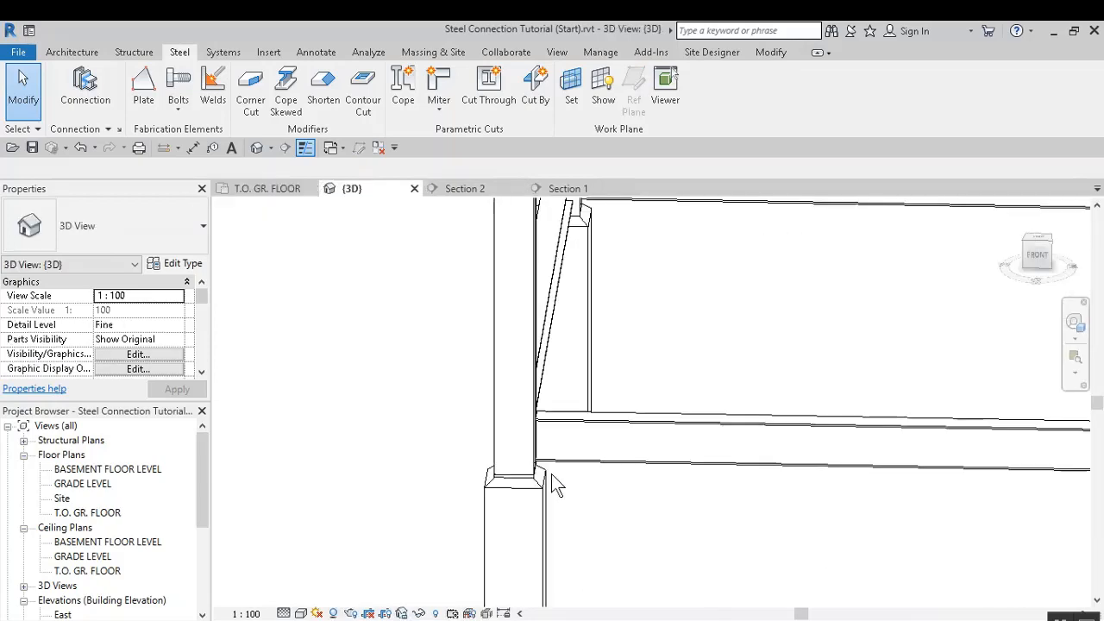
{"action": "middle_click_drag", "start_coordinate": [640, 513], "coordinate": [561, 523], "text": "shift"}
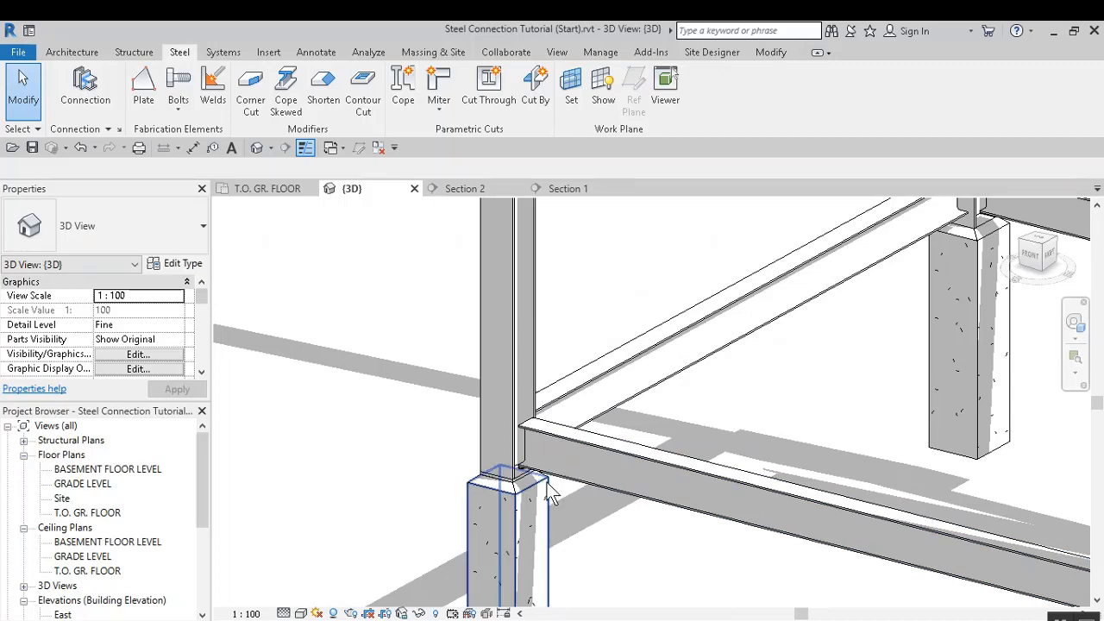
{"action": "left_click", "coordinate": [86, 95]}
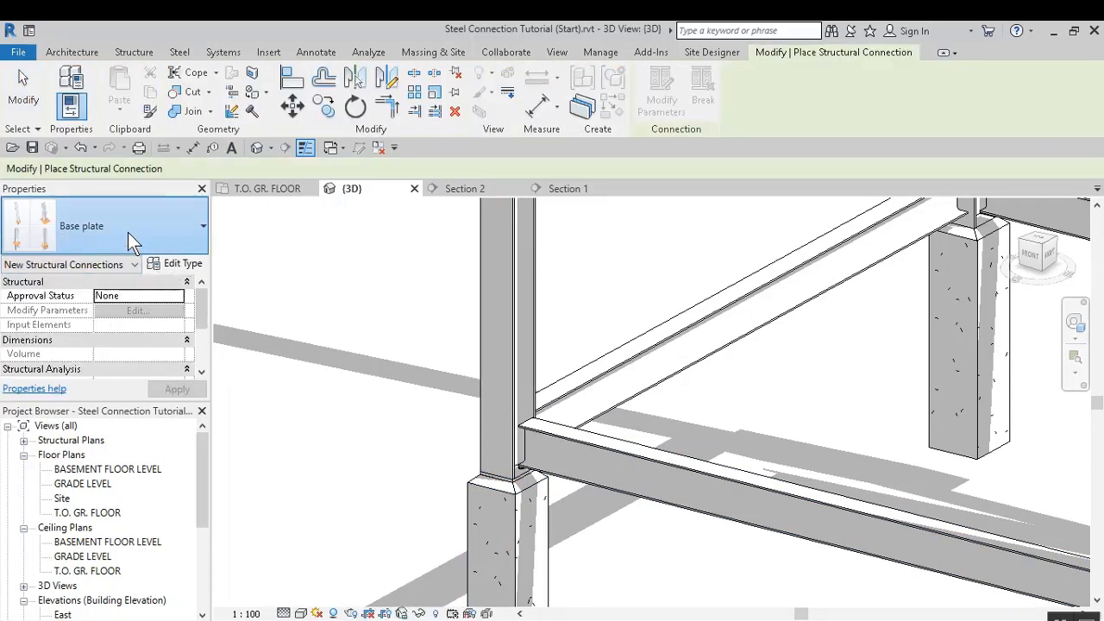
{"action": "left_click", "coordinate": [128, 229]}
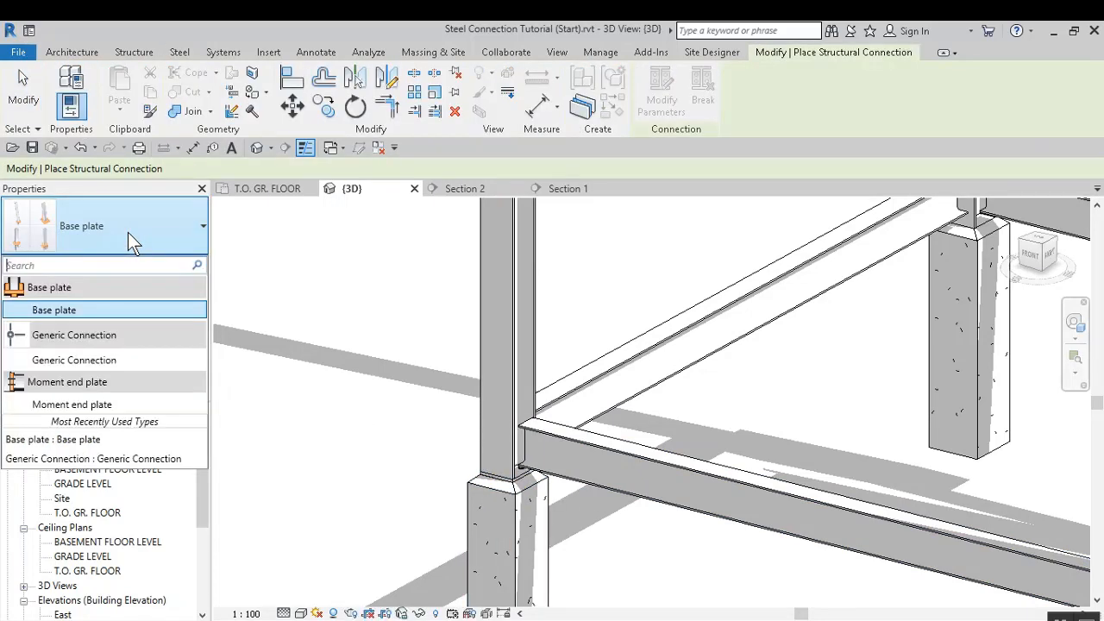
{"action": "left_click", "coordinate": [100, 402]}
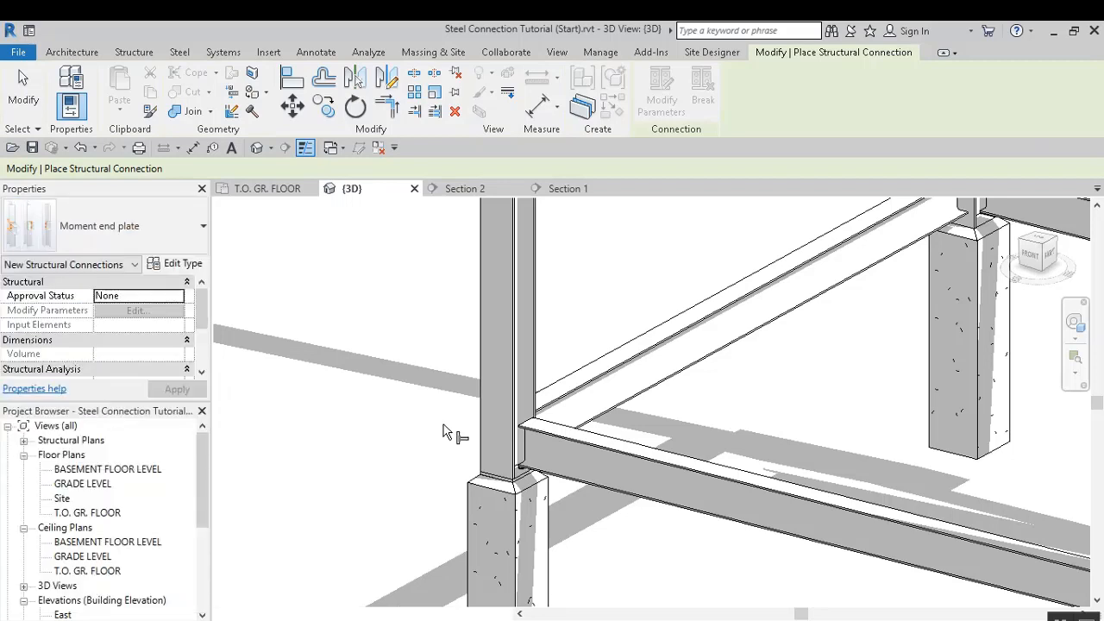
{"action": "left_click", "coordinate": [515, 379]}
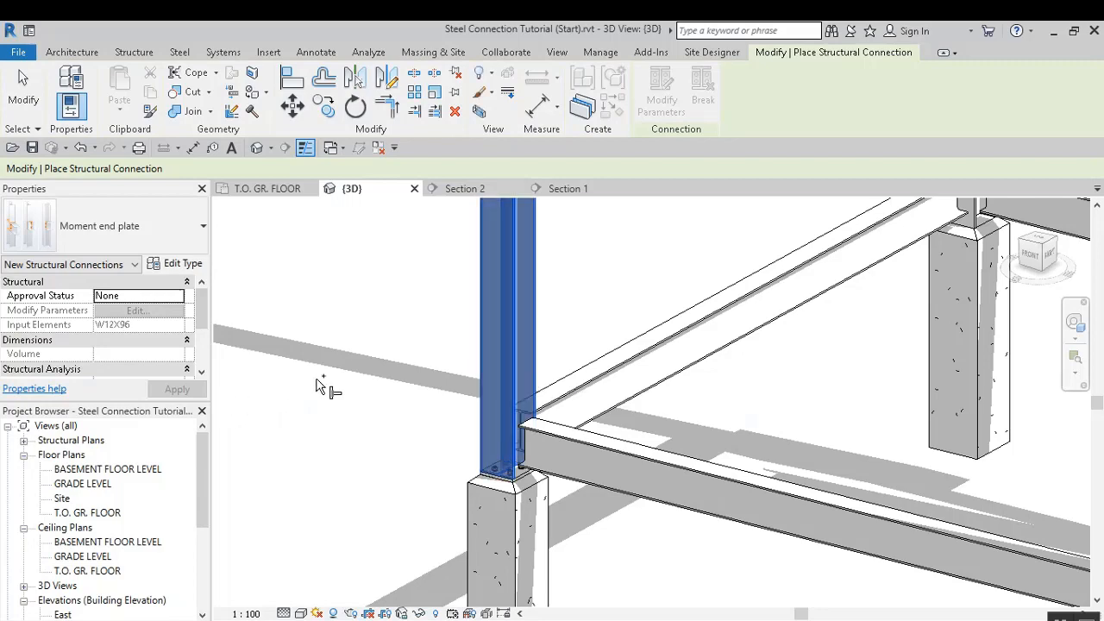
{"action": "left_click", "coordinate": [569, 443]}
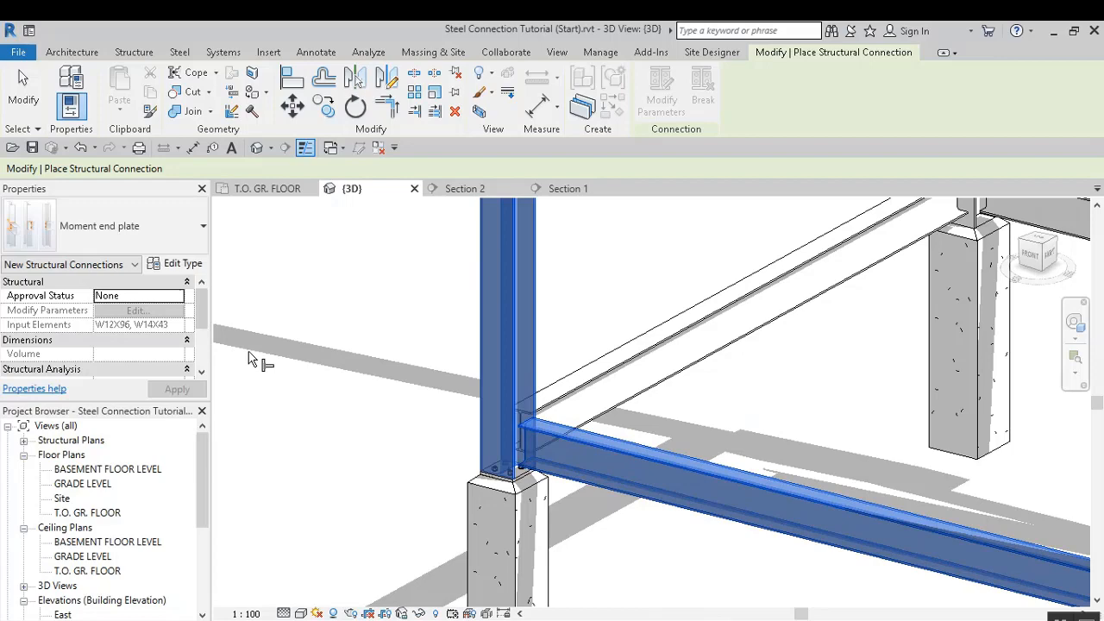
{"action": "key", "text": "Return"}
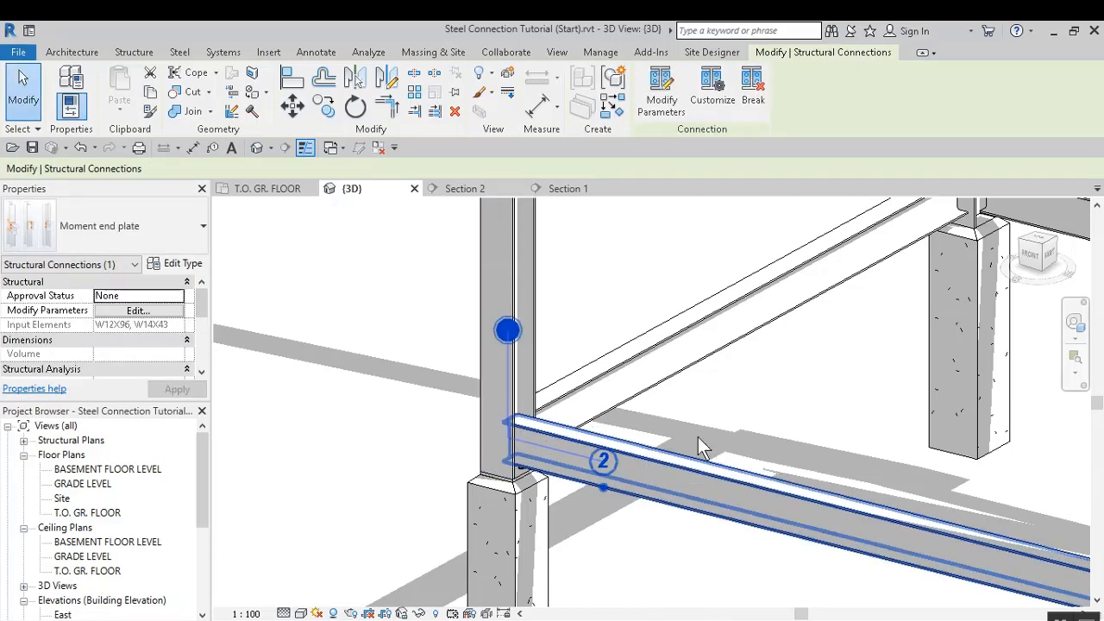
Inspect the moment end plate at the beam-to-column joint in the 3D view and in Section 2
{"action": "left_click", "coordinate": [411, 442]}
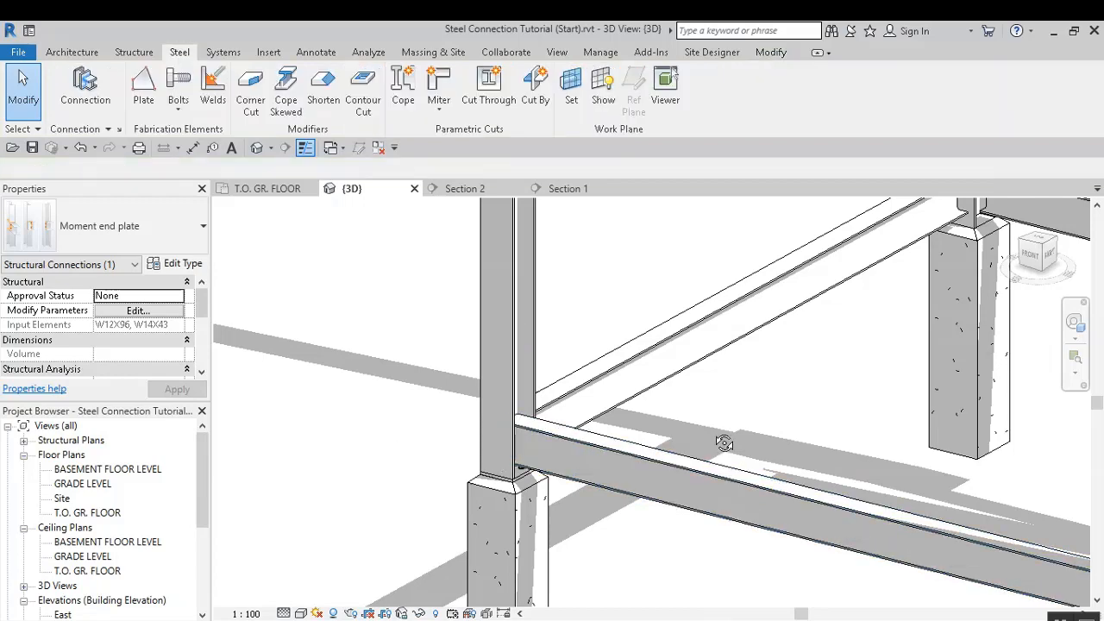
{"action": "mouse_move", "coordinate": [725, 442]}
{"action": "middle_mouse_down", "text": "shift"}
{"action": "mouse_move", "coordinate": [624, 475]}
{"action": "mouse_move", "coordinate": [555, 451]}
{"action": "mouse_move", "coordinate": [527, 388]}
{"action": "mouse_move", "coordinate": [525, 440]}
{"action": "mouse_move", "coordinate": [525, 431]}
{"action": "middle_mouse_up", "text": "shift"}
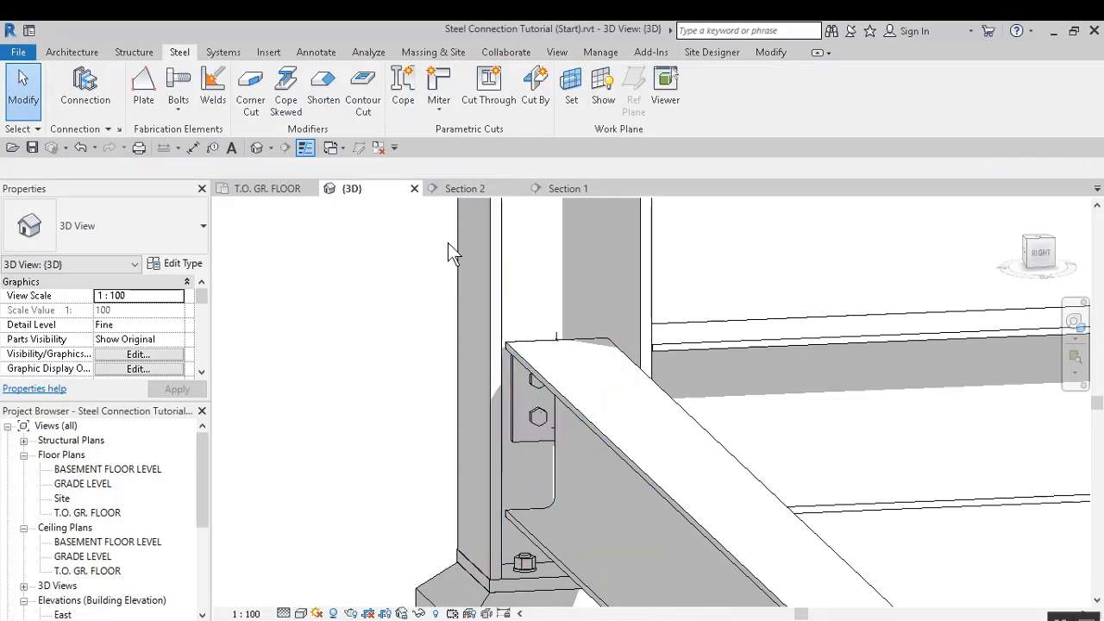
{"action": "left_click", "coordinate": [470, 190]}
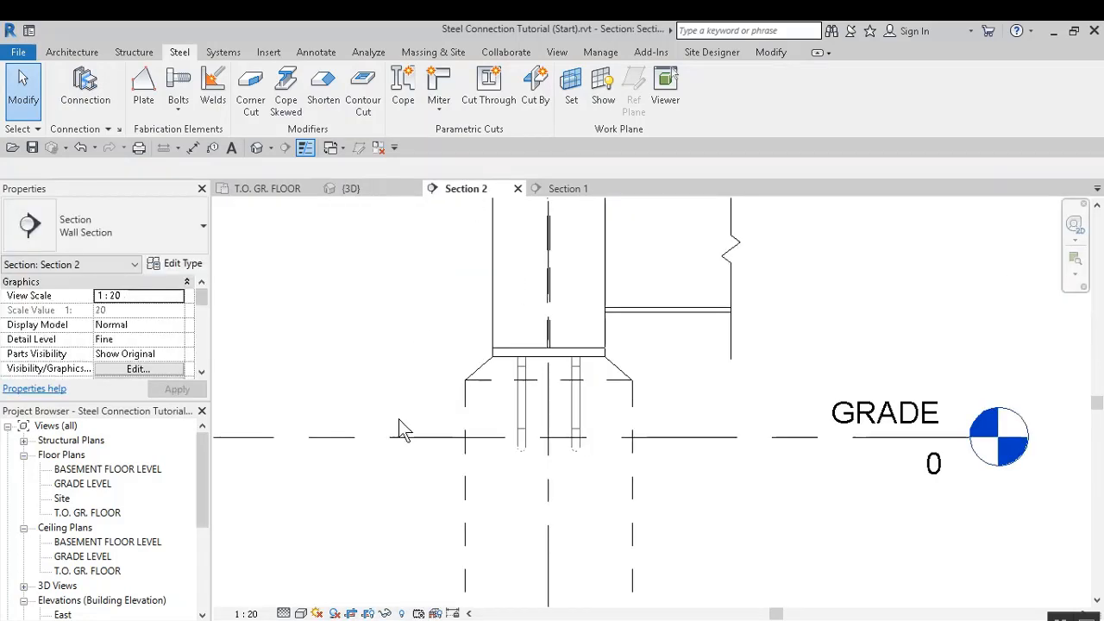
In Section 1, select the moment end plate connection at the W14X43 beam and open its plate layout parameters
{"action": "left_click", "coordinate": [584, 195]}
{"action": "scroll", "coordinate": [504, 353], "scroll_direction": "up", "scroll_amount": 4}
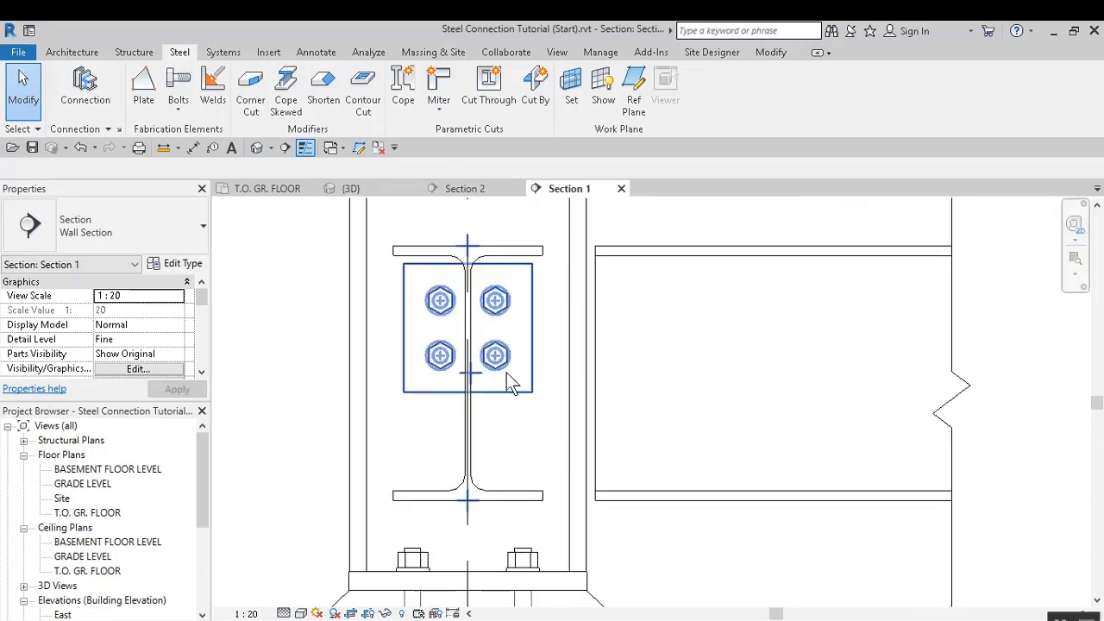
{"action": "left_click", "coordinate": [509, 391]}
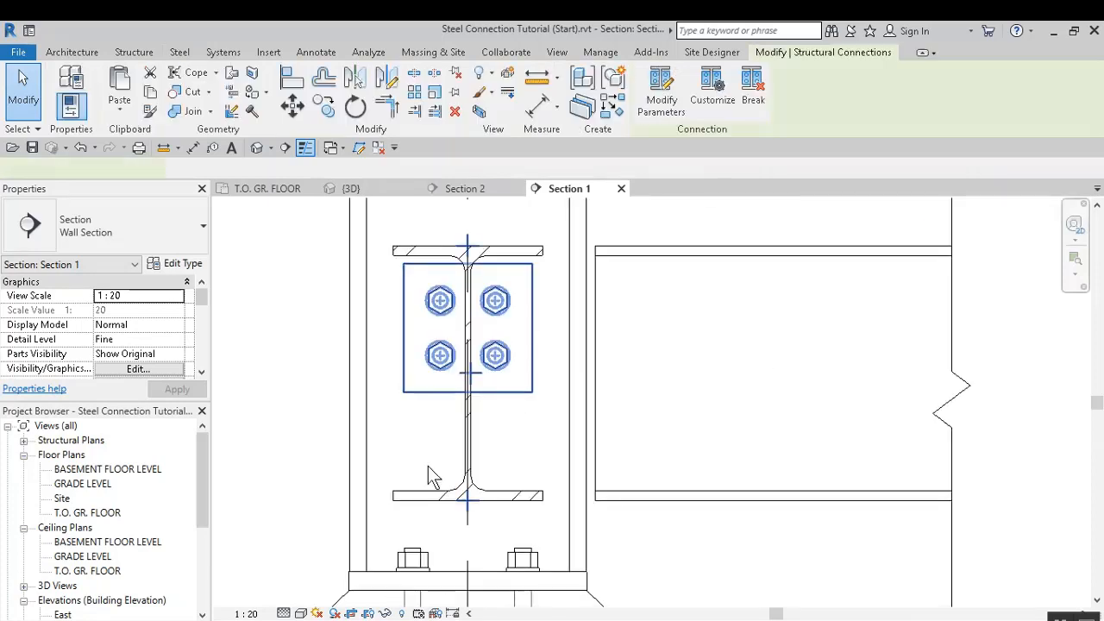
{"action": "scroll", "coordinate": [225, 426], "scroll_direction": "down", "scroll_amount": 3}
{"action": "middle_click_drag", "start_coordinate": [225, 427], "coordinate": [280, 431]}
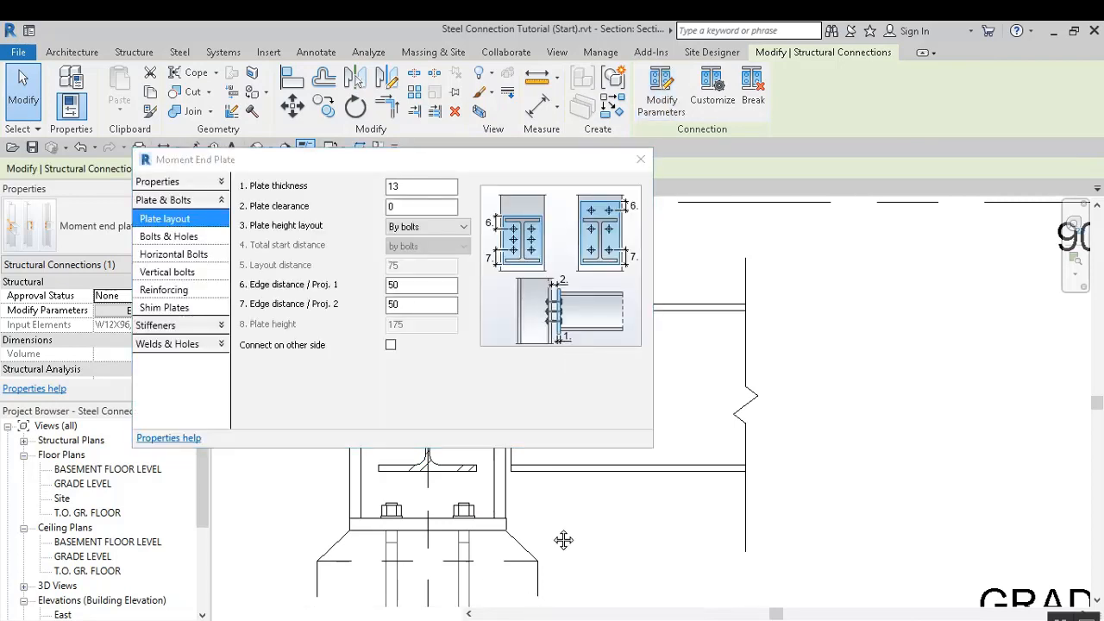
{"action": "middle_click_drag", "start_coordinate": [661, 540], "coordinate": [931, 521]}
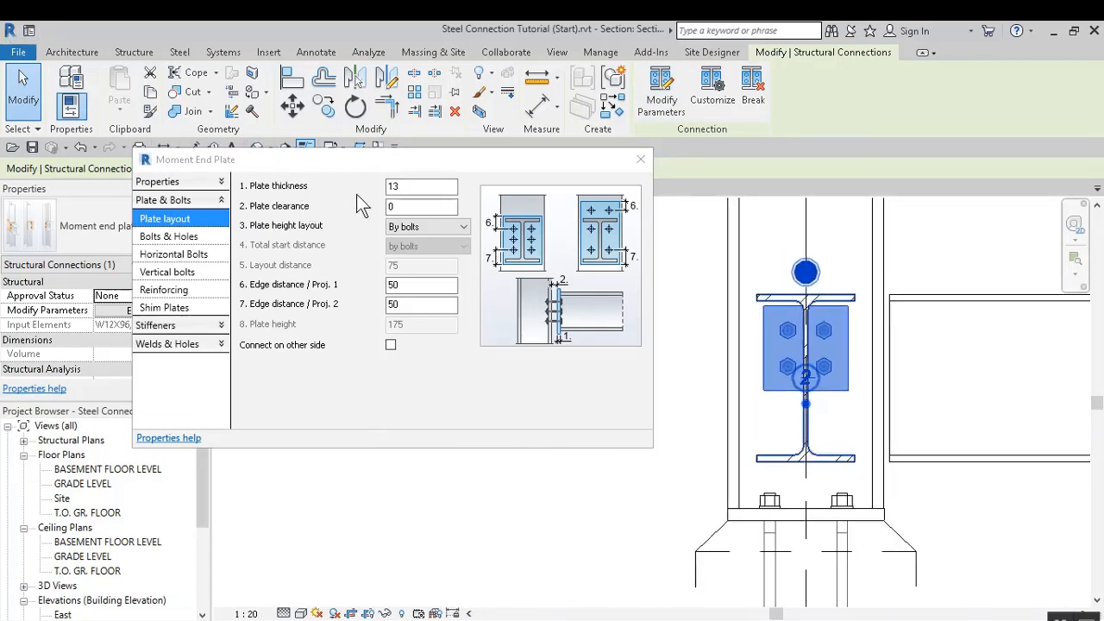
Set the moment end plate's height layout to Total and its total start distance to beam top
{"action": "left_click", "coordinate": [404, 227]}
{"action": "left_click", "coordinate": [402, 241]}
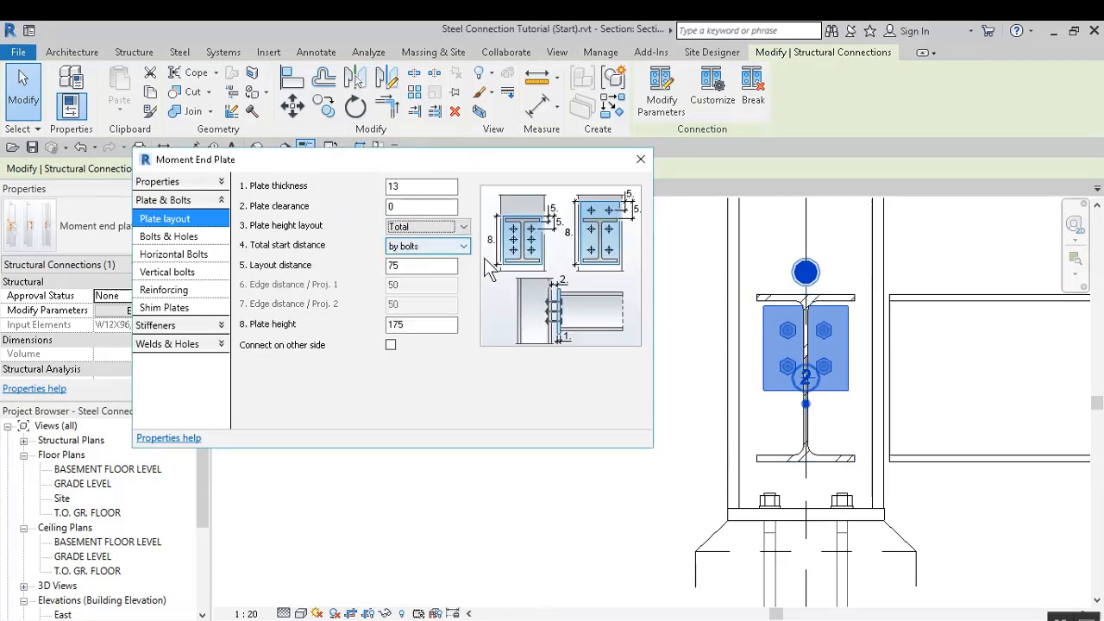
{"action": "left_click", "coordinate": [402, 267]}
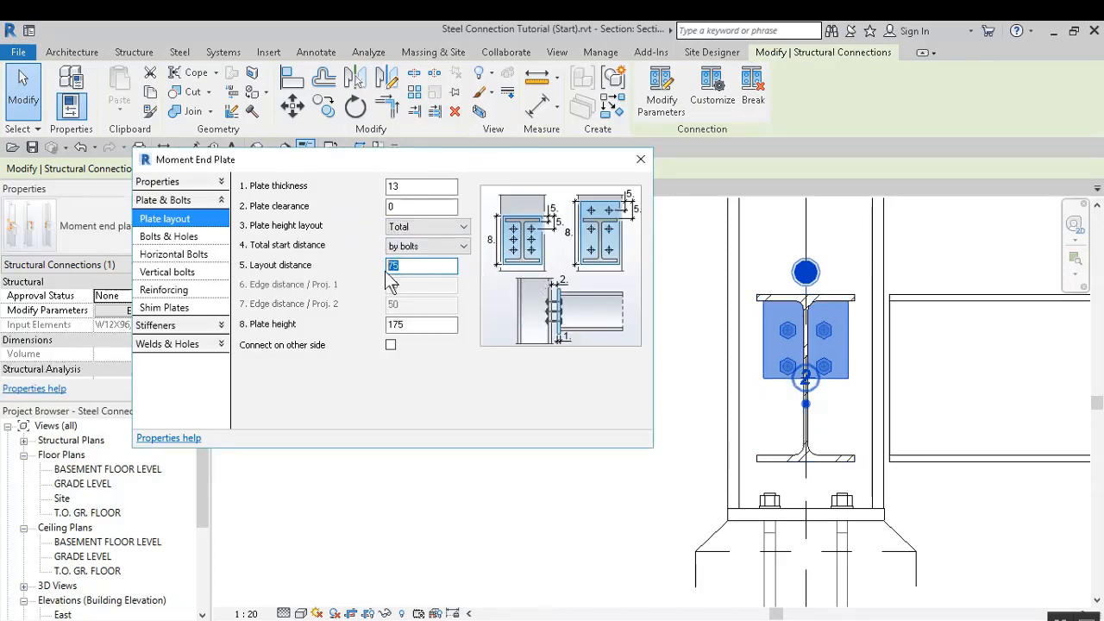
{"action": "left_click", "coordinate": [424, 249]}
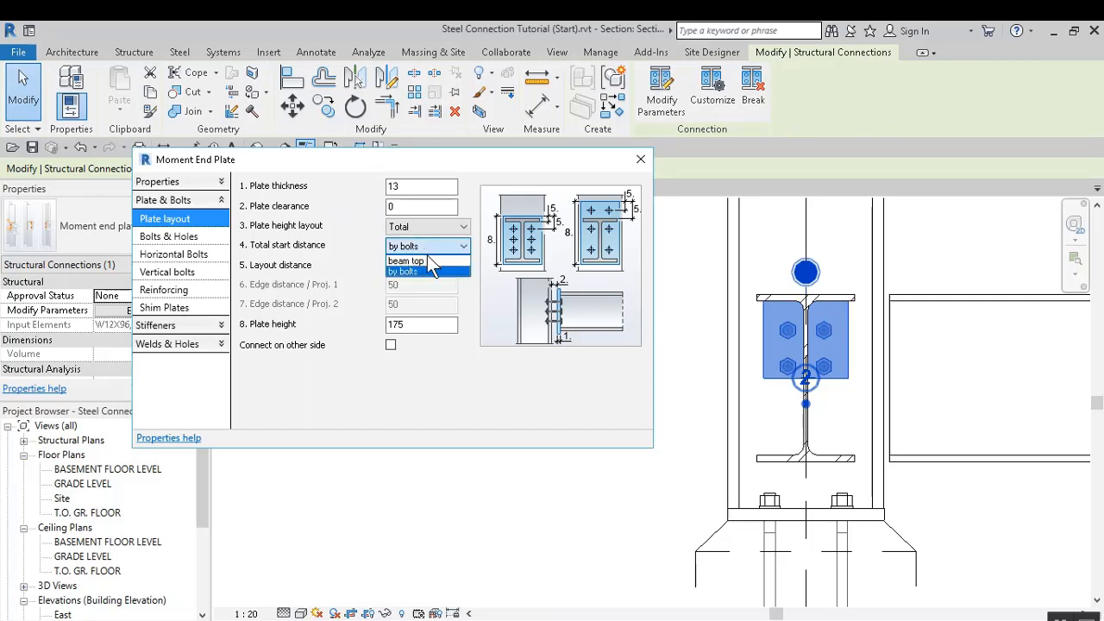
{"action": "left_click", "coordinate": [427, 258]}
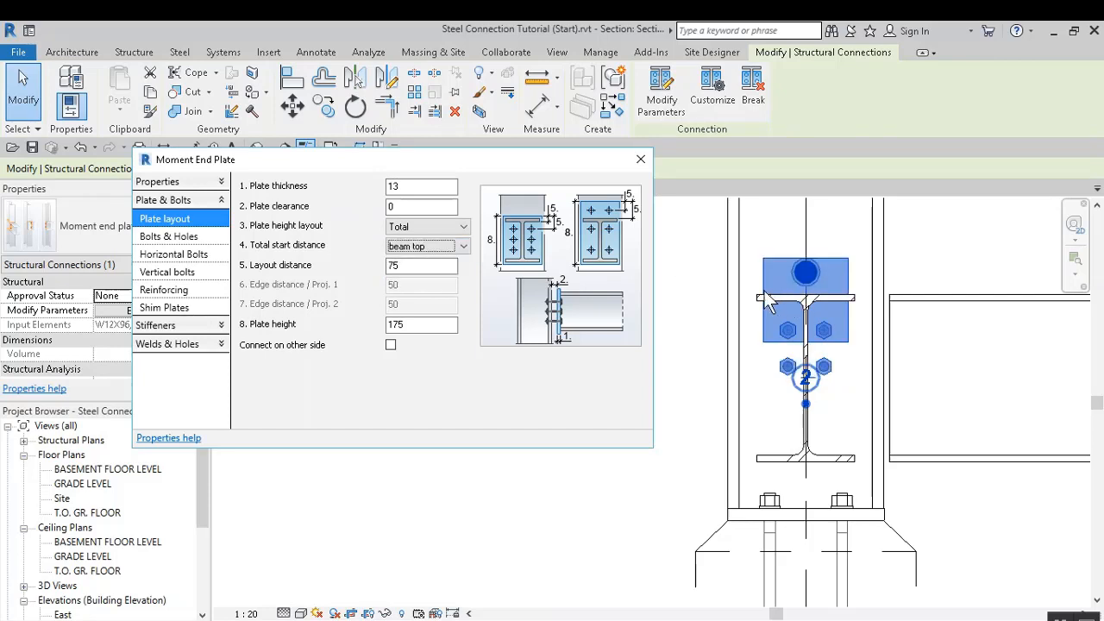
Set the moment end plate's plate height to 508 and close its parameters
{"action": "double_click", "coordinate": [429, 268]}
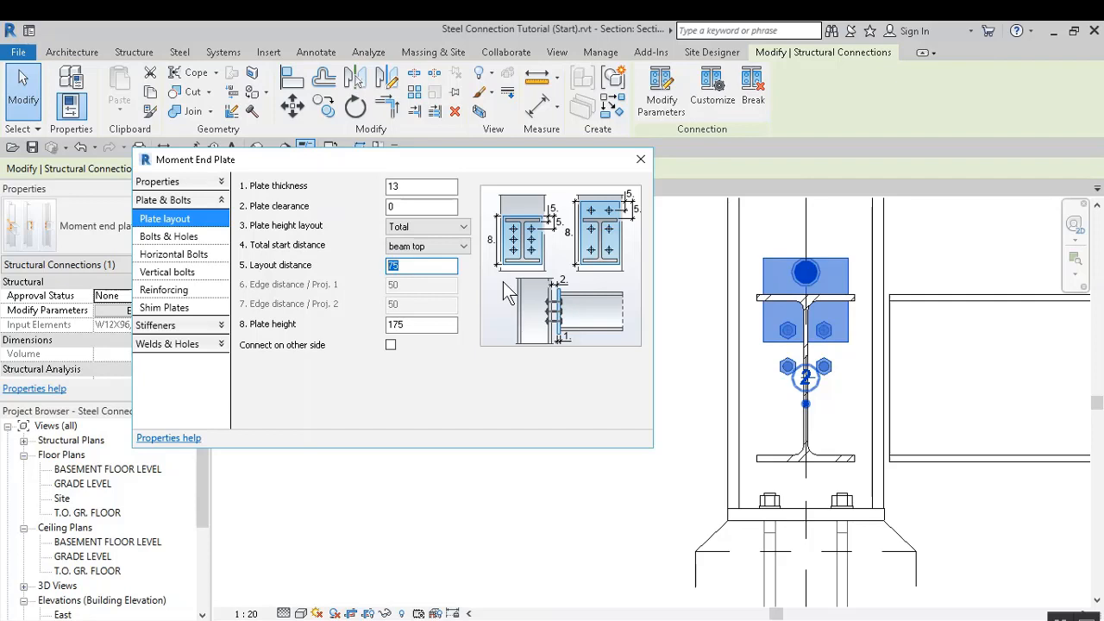
{"action": "double_click", "coordinate": [399, 324]}
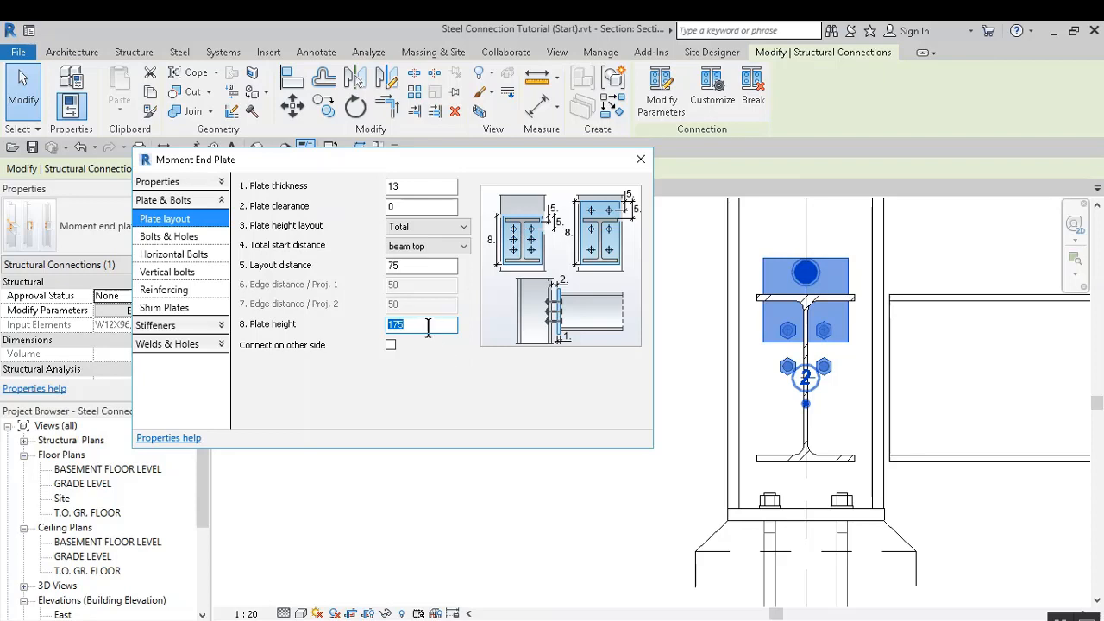
{"action": "type", "text": "508"}
{"action": "left_click", "coordinate": [425, 266]}
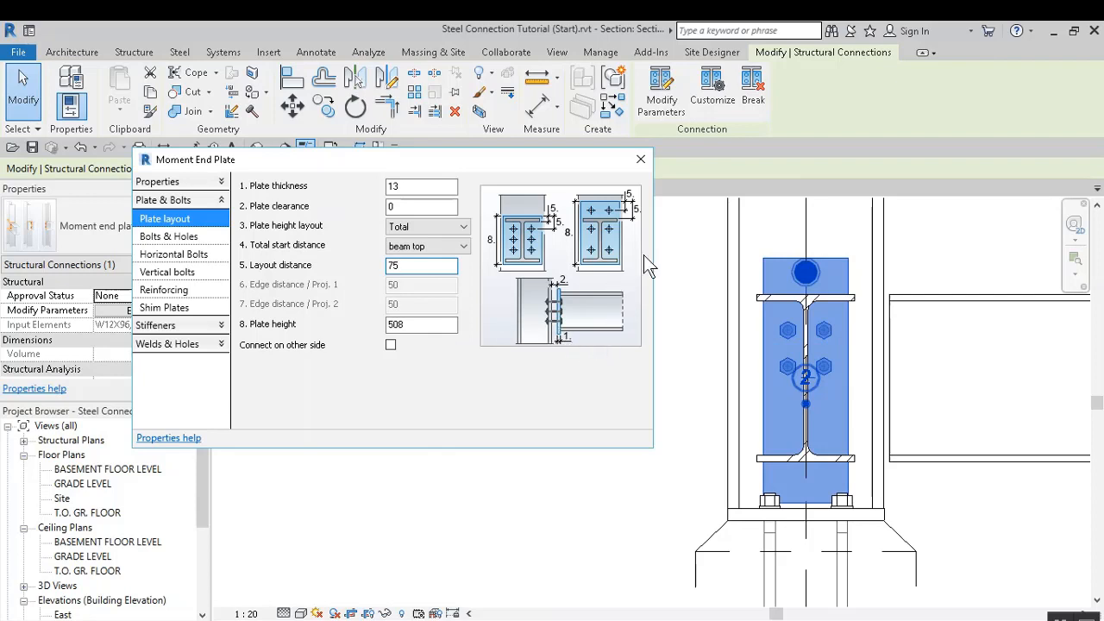
{"action": "left_click", "coordinate": [640, 160]}
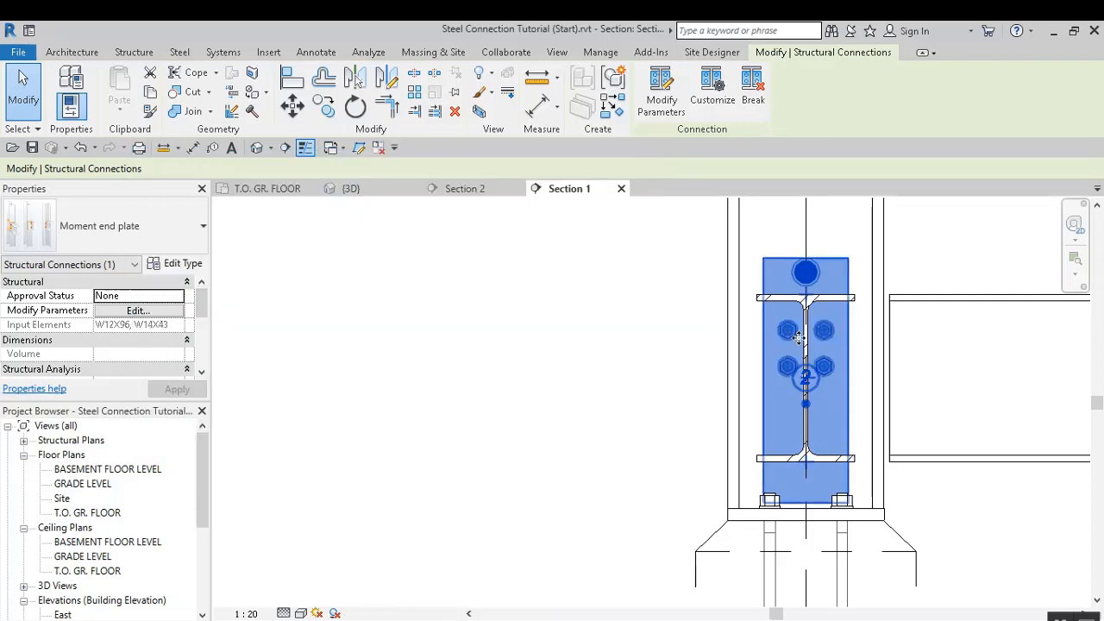
In Section 1, measure the W14X43 beam's full depth between the outer faces of its flanges
{"action": "left_click", "coordinate": [542, 89]}
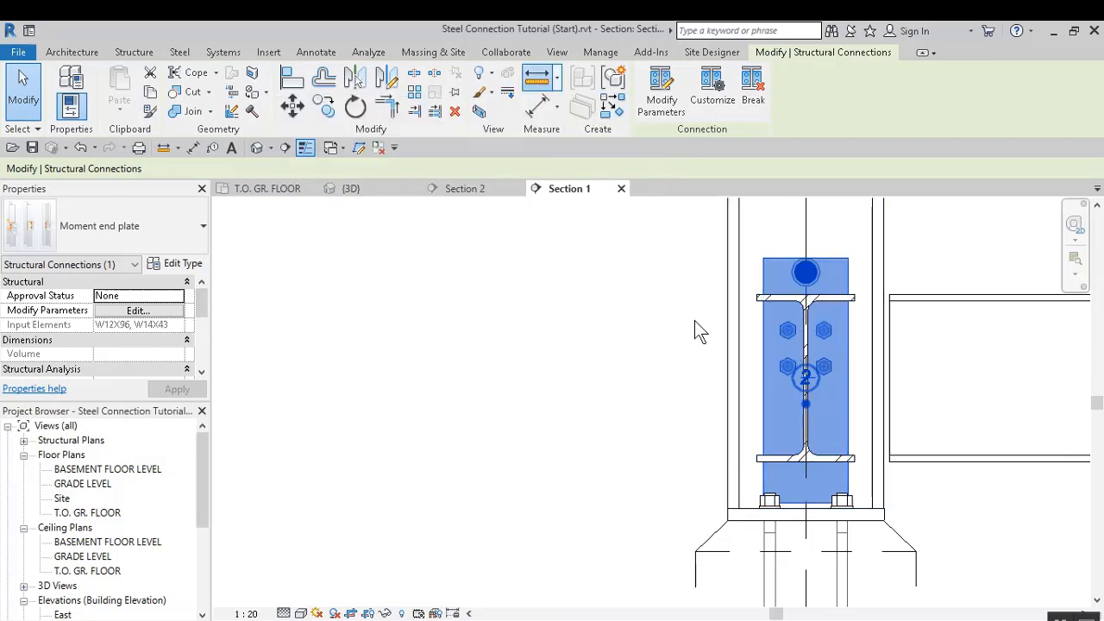
{"action": "scroll", "coordinate": [764, 317], "scroll_direction": "up", "scroll_amount": 3}
{"action": "left_click", "coordinate": [753, 281]}
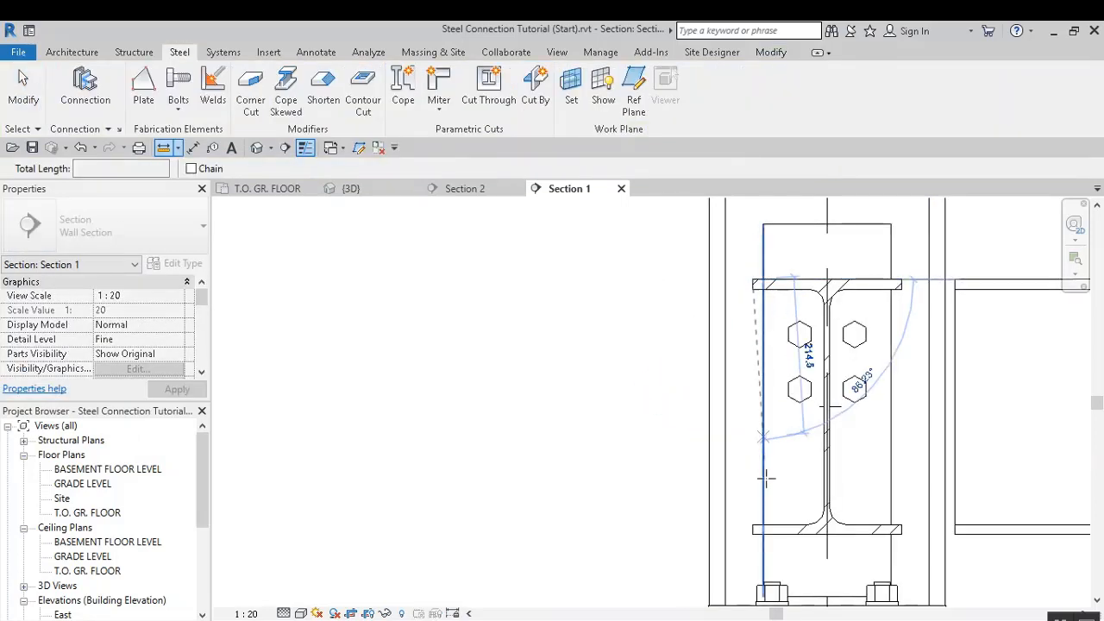
{"action": "left_click", "coordinate": [752, 533]}
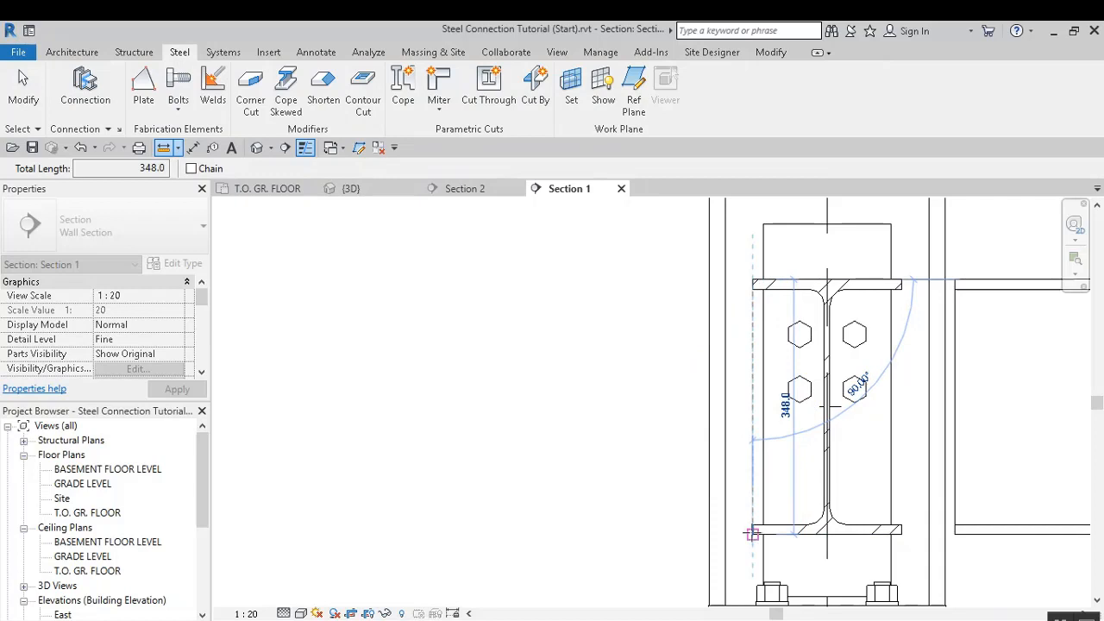
{"action": "left_click", "coordinate": [24, 85]}
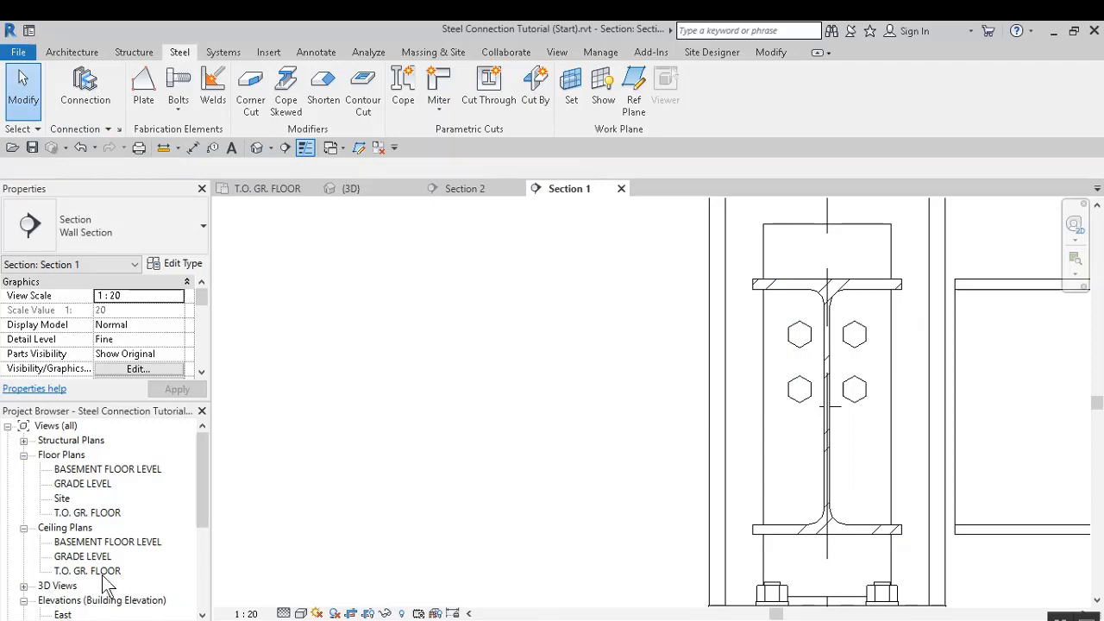
Open the Windows Calculator alongside the model
{"action": "key", "text": "alt+Tab"}
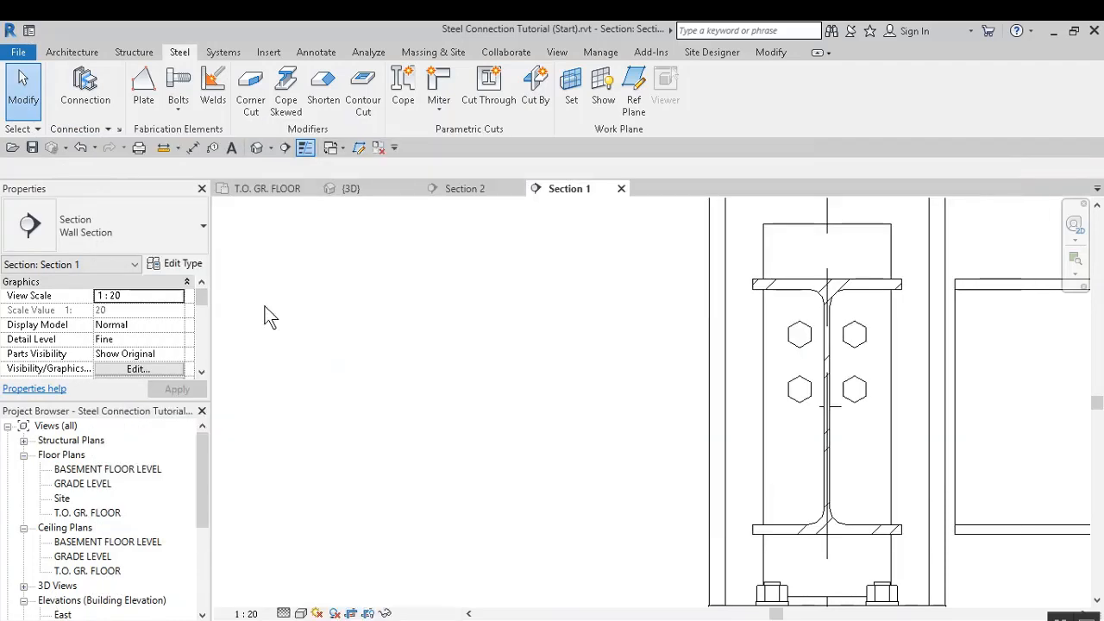
{"action": "left_click", "coordinate": [273, 256]}
{"action": "key", "text": "super"}
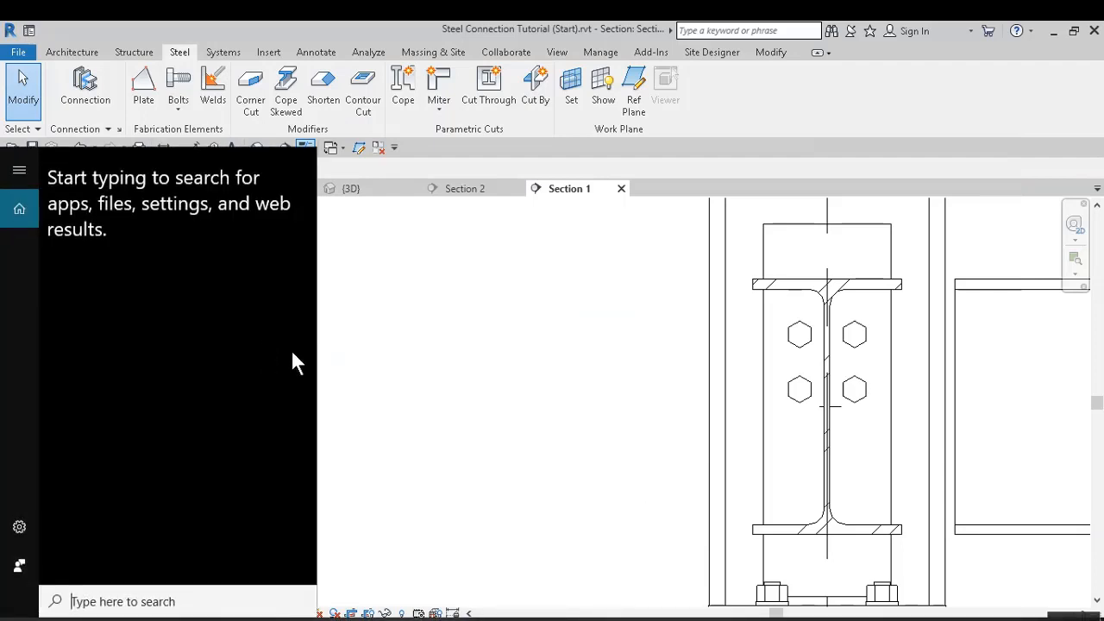
{"action": "type", "text": "calc"}
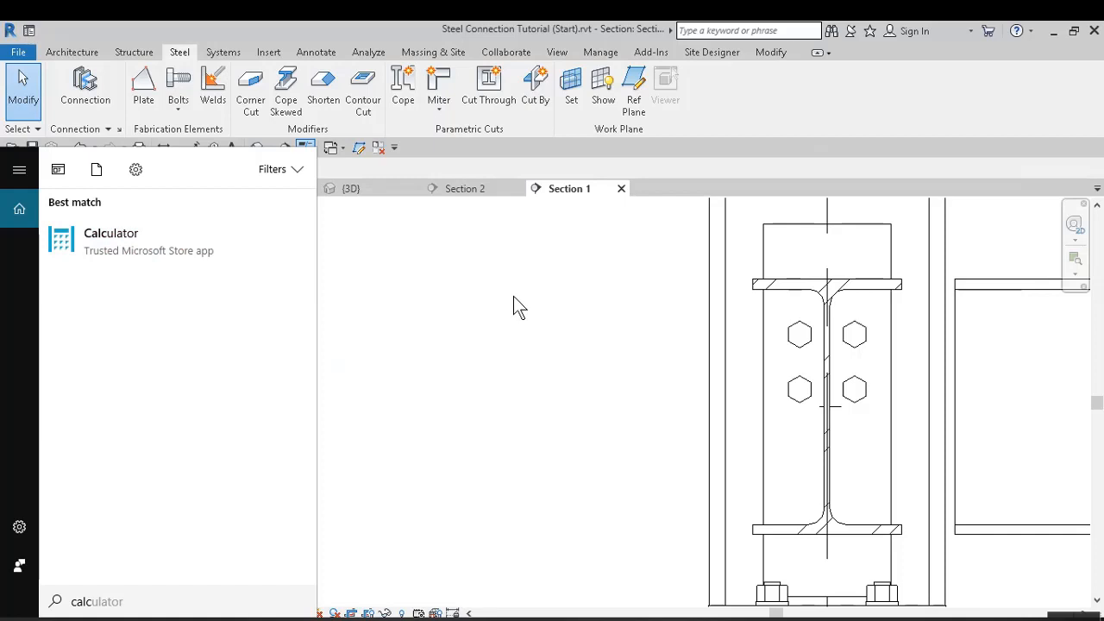
{"action": "key", "text": "Return"}
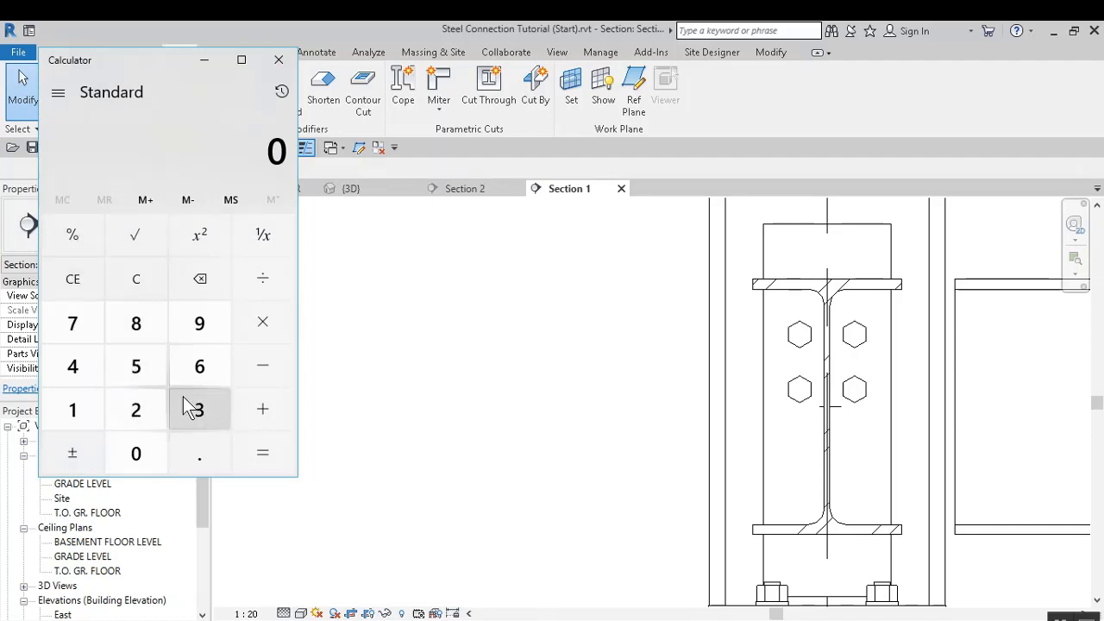
Calculate half the difference between 508 and 348 in the Calculator, subtracting first and dividing by 2, and minimize it
{"action": "left_click", "coordinate": [137, 369]}
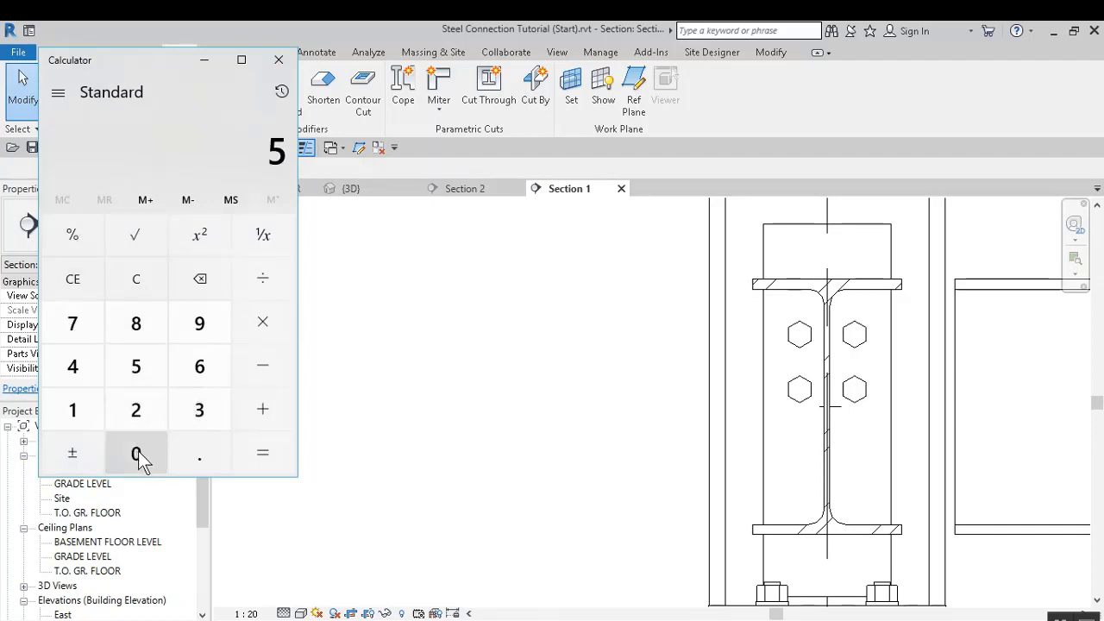
{"action": "left_click", "coordinate": [138, 453]}
{"action": "left_click", "coordinate": [143, 325]}
{"action": "left_click", "coordinate": [267, 371]}
{"action": "left_click", "coordinate": [214, 410]}
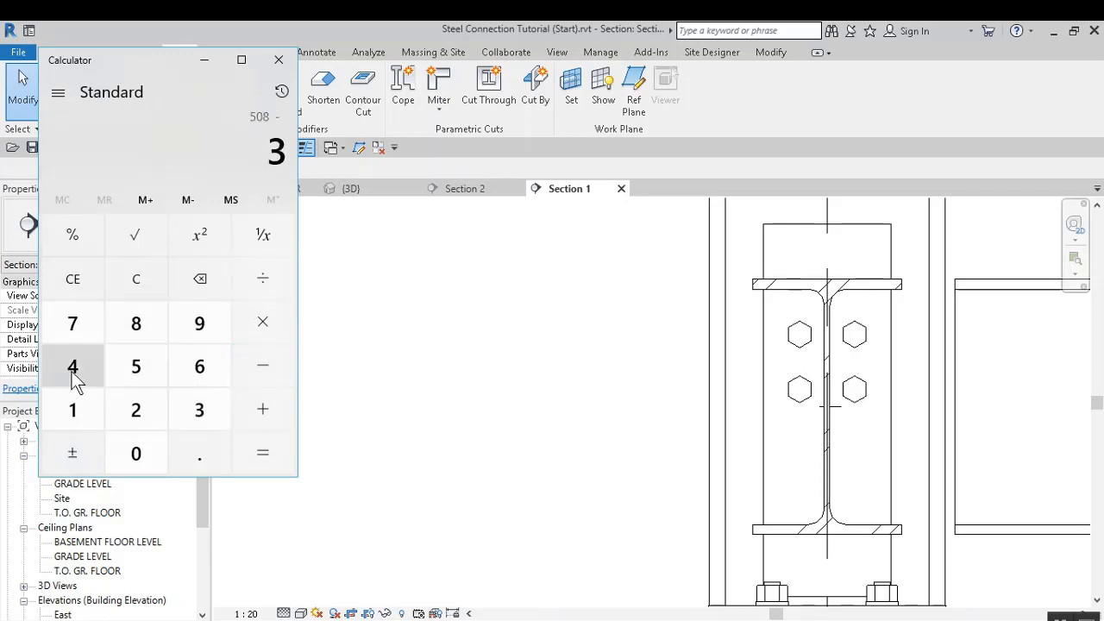
{"action": "left_click", "coordinate": [74, 371]}
{"action": "left_click", "coordinate": [137, 325]}
{"action": "left_click", "coordinate": [272, 455]}
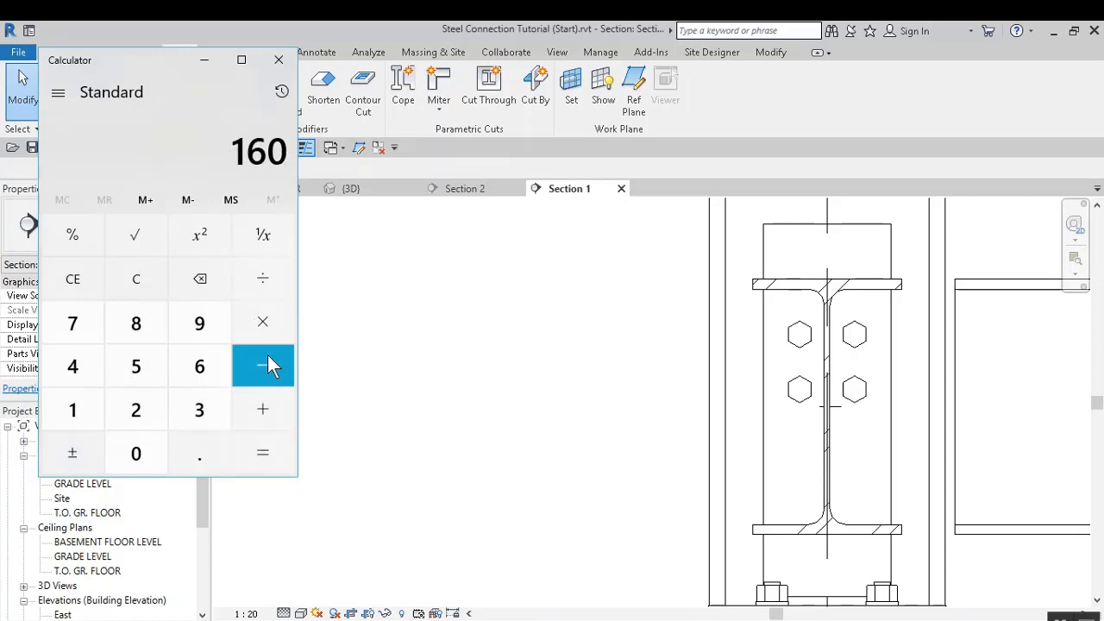
{"action": "left_click", "coordinate": [270, 271]}
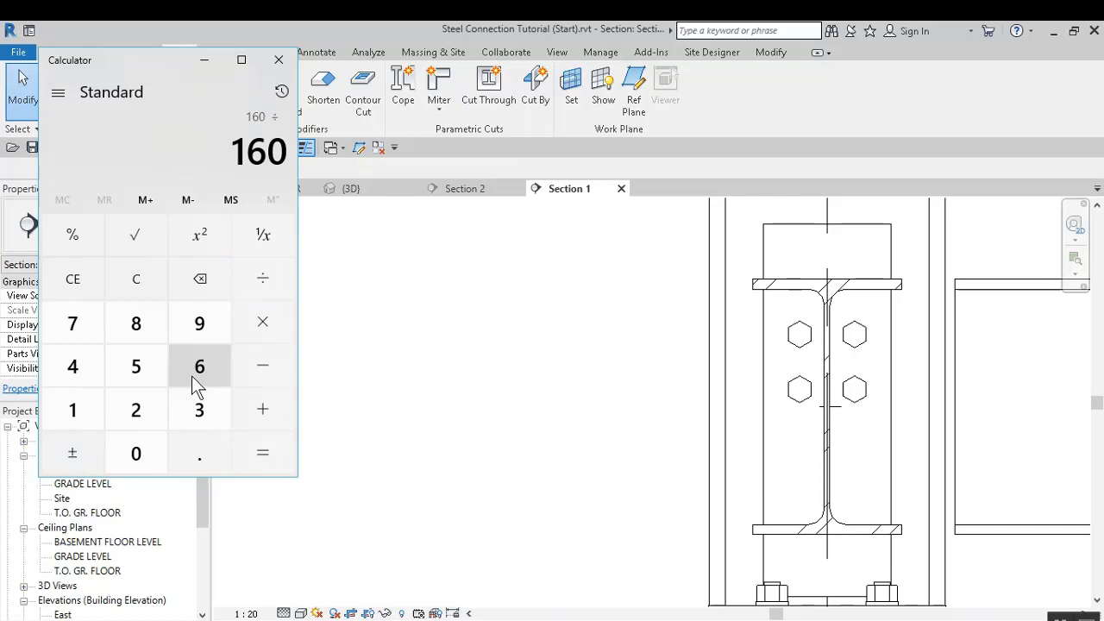
{"action": "left_click", "coordinate": [163, 408]}
{"action": "left_click", "coordinate": [268, 455]}
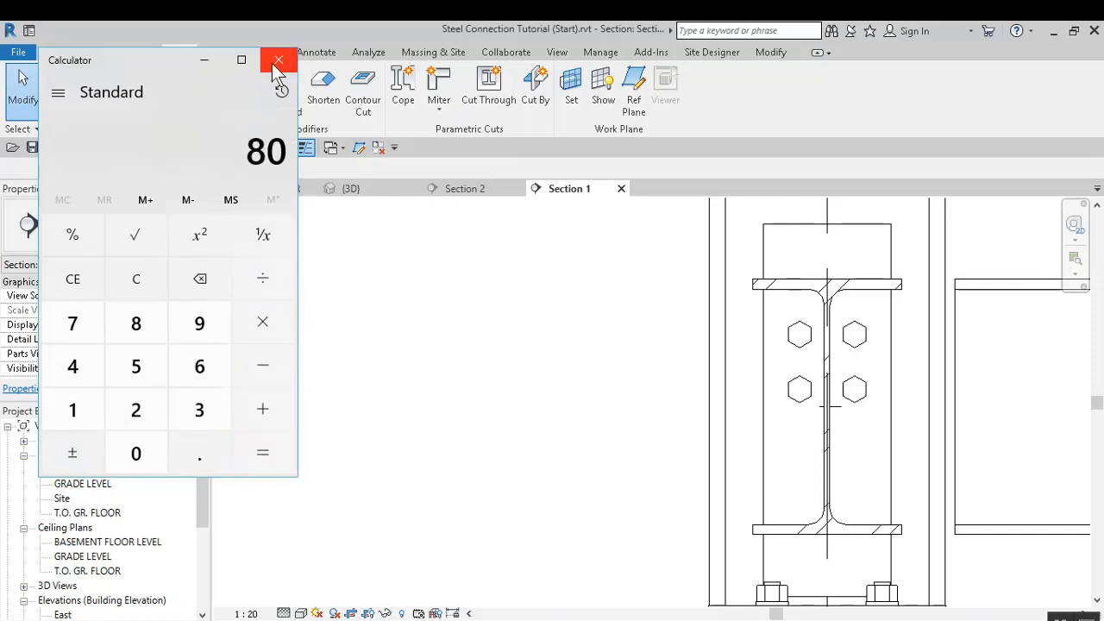
{"action": "left_click", "coordinate": [207, 63]}
Measure how far the end plate projects above the beam's top flange in Section 1
{"action": "scroll", "coordinate": [776, 273], "scroll_direction": "up", "scroll_amount": 3}
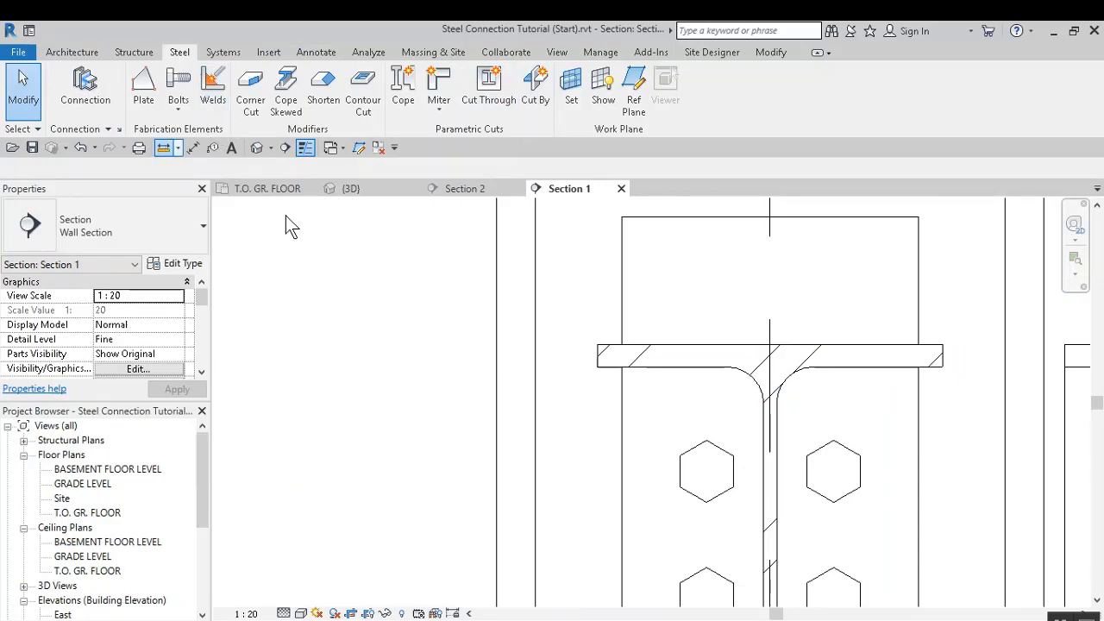
{"action": "left_click", "coordinate": [622, 345]}
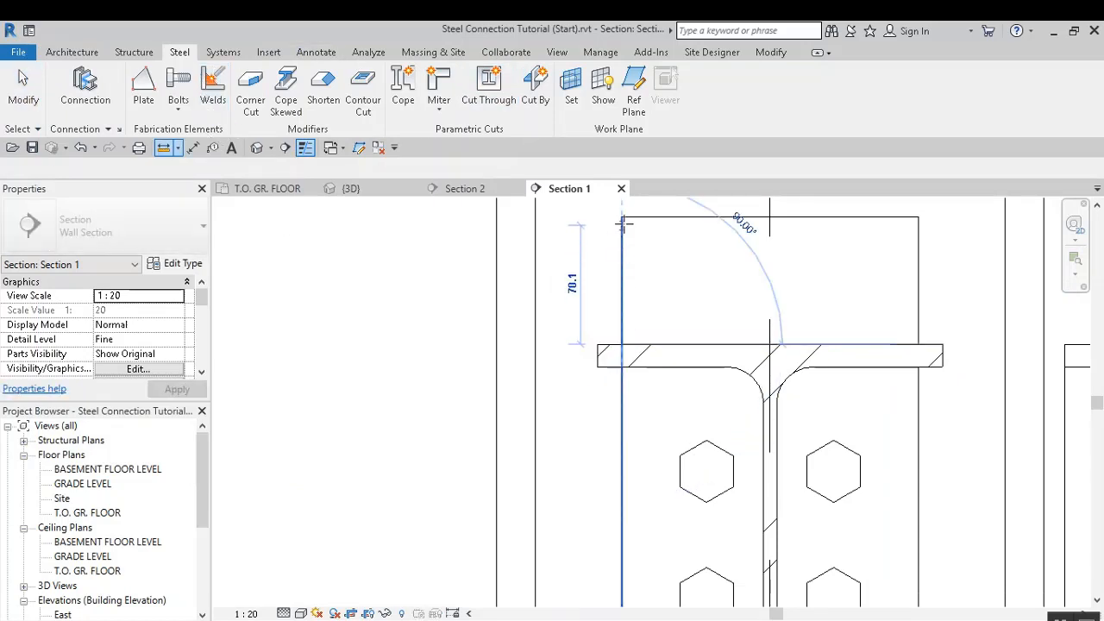
{"action": "left_click", "coordinate": [622, 217]}
Measure from the inner face of the beam's bottom flange up to the outer face of its top flange
{"action": "scroll", "coordinate": [630, 306], "scroll_direction": "down", "scroll_amount": 4}
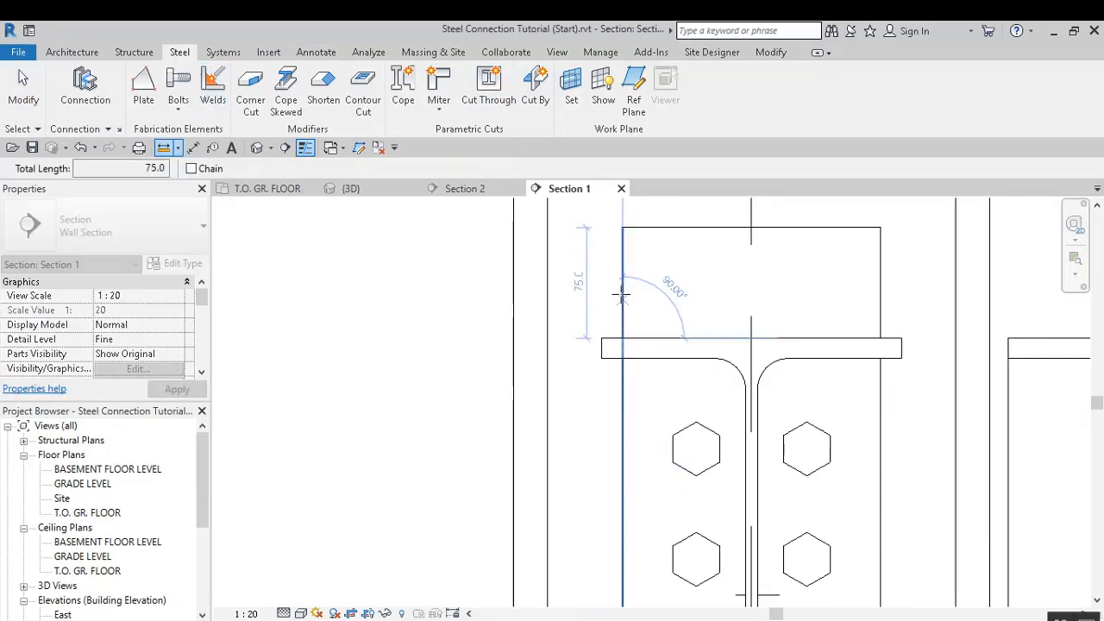
{"action": "middle_click_drag", "start_coordinate": [639, 311], "coordinate": [639, 260]}
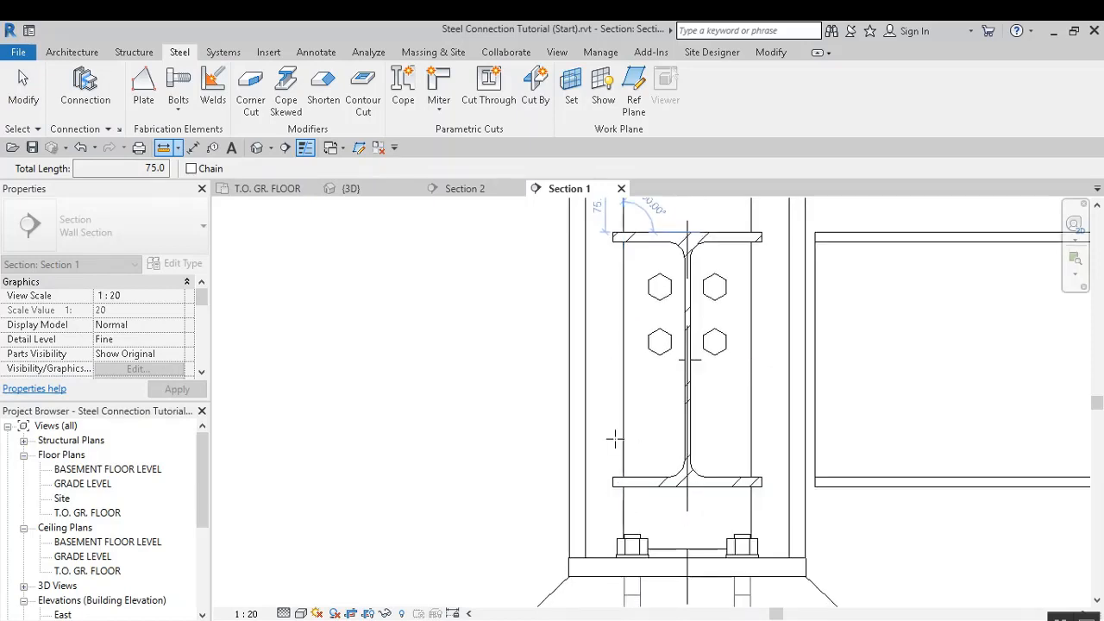
{"action": "scroll", "coordinate": [622, 476], "scroll_direction": "up", "scroll_amount": 2}
{"action": "scroll", "coordinate": [623, 477], "scroll_direction": "up", "scroll_amount": 1}
{"action": "left_click", "coordinate": [602, 480]}
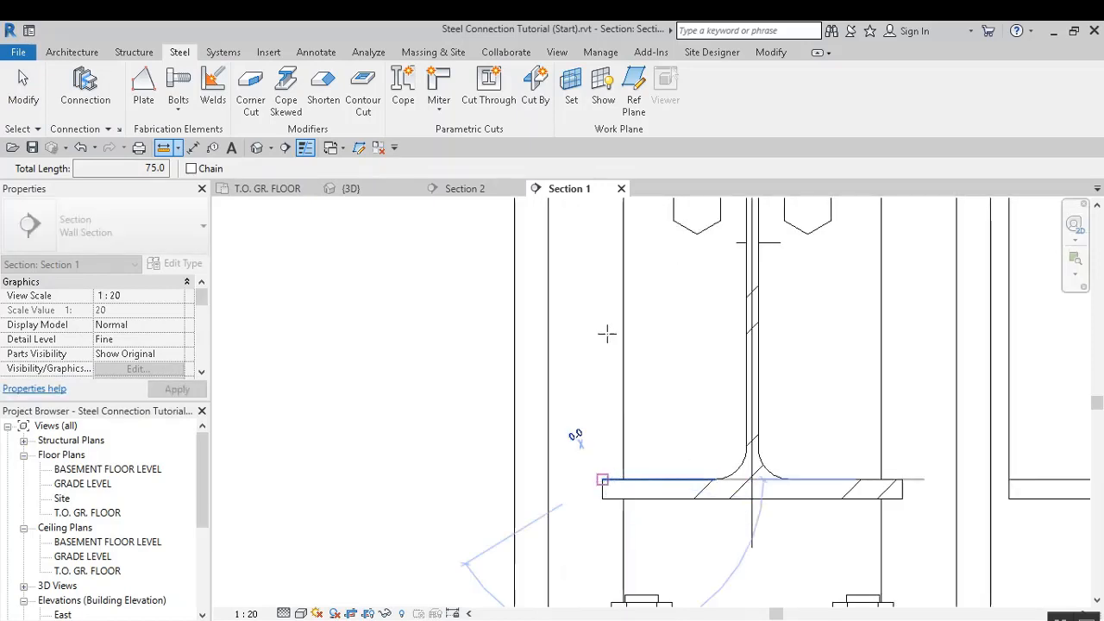
{"action": "middle_click_drag", "start_coordinate": [612, 284], "coordinate": [609, 550]}
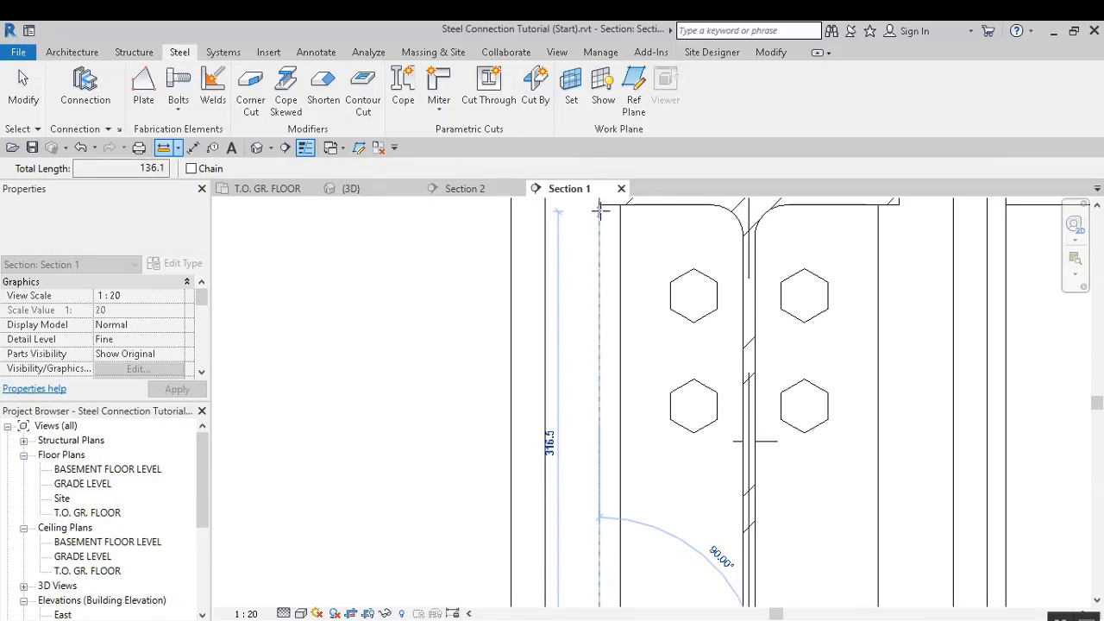
{"action": "middle_click_drag", "start_coordinate": [614, 277], "coordinate": [627, 356]}
{"action": "left_click", "coordinate": [612, 308]}
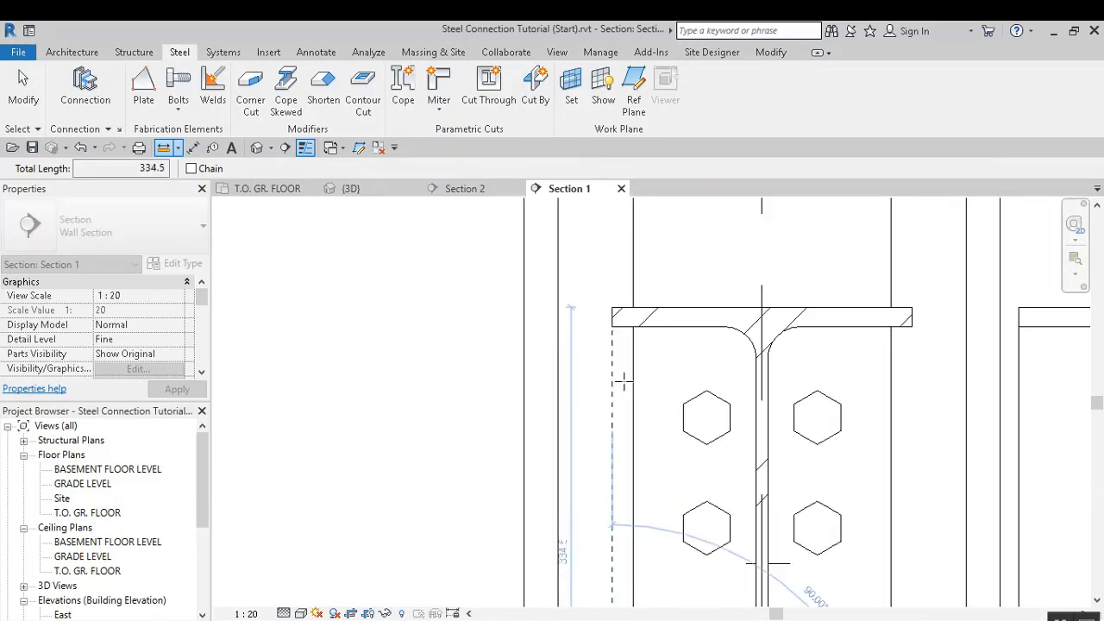
Measure the beam's full depth again, from the top flange's outer face to the bottom flange's outer face
{"action": "left_click", "coordinate": [611, 308]}
{"action": "scroll", "coordinate": [611, 318], "scroll_direction": "down", "scroll_amount": 3}
{"action": "middle_click_drag", "start_coordinate": [614, 430], "coordinate": [607, 311]}
{"action": "scroll", "coordinate": [618, 413], "scroll_direction": "up", "scroll_amount": 2}
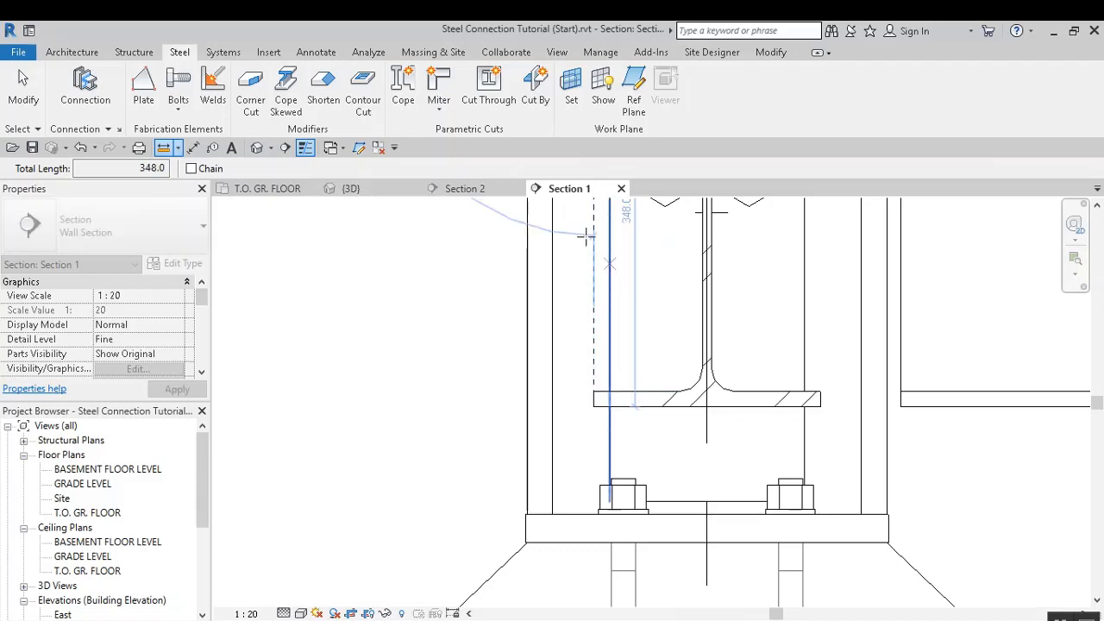
{"action": "left_click", "coordinate": [23, 87]}
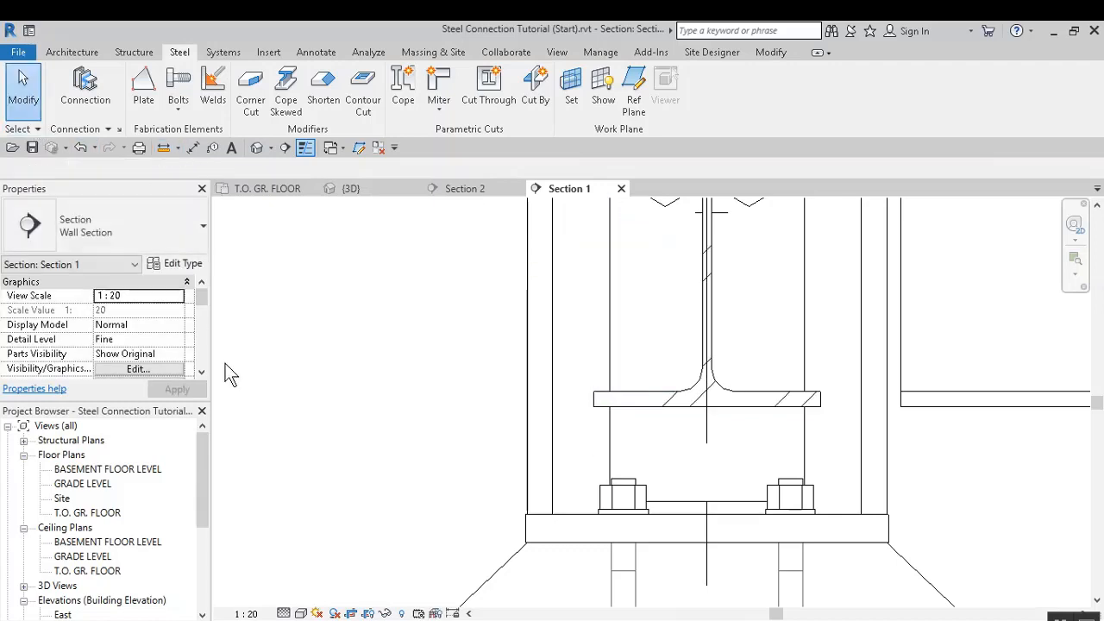
Subtract 348 from 508 in the Calculator and close it
{"action": "key", "text": "alt+Tab"}
{"action": "left_click", "coordinate": [86, 285]}
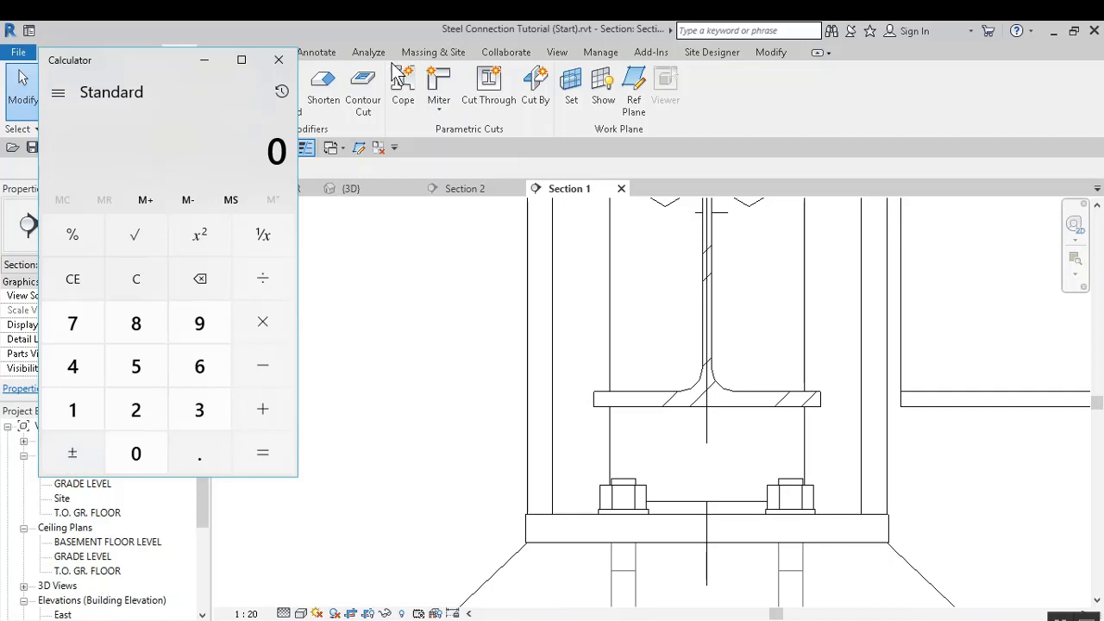
{"action": "type", "text": "508"}
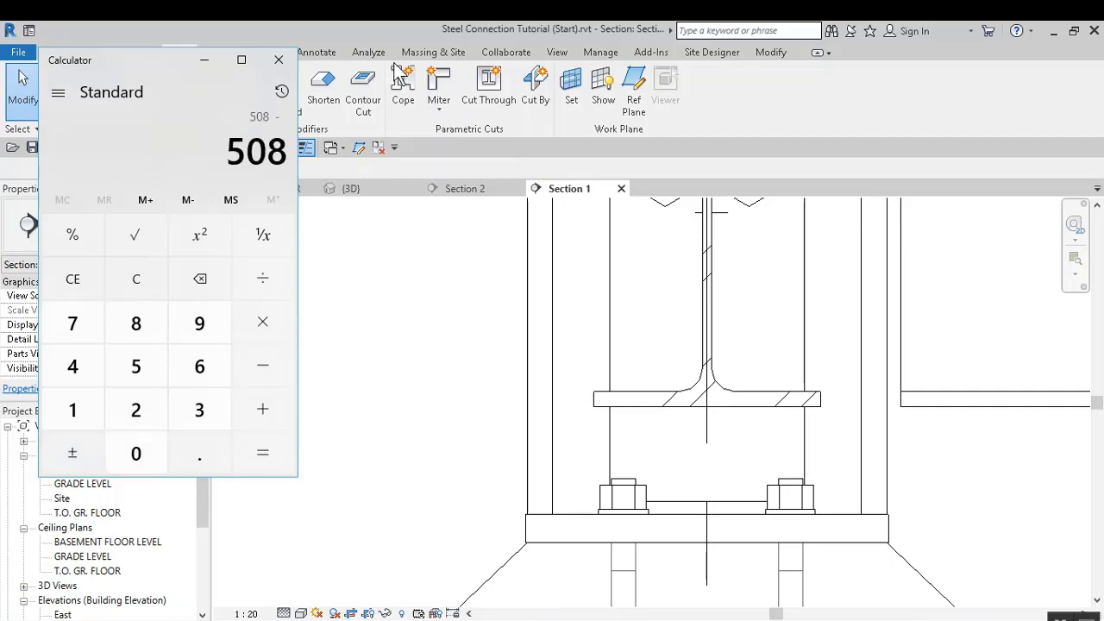
{"action": "type", "text": "348"}
{"action": "key", "text": "Return"}
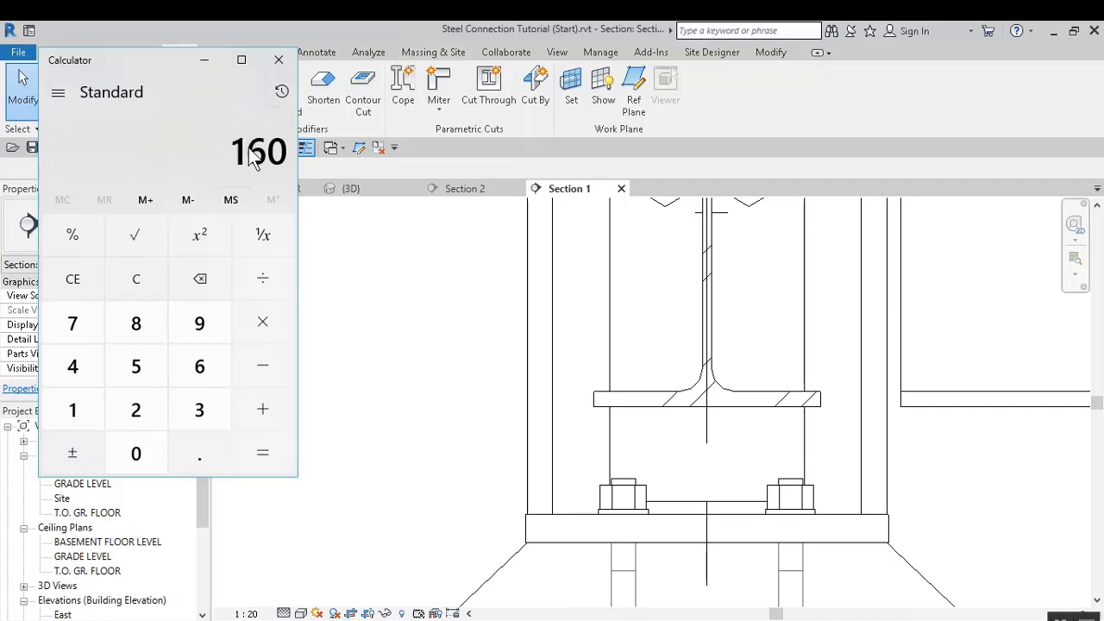
{"action": "left_click", "coordinate": [279, 59]}
Open the parameters of the moment end plate connection at the beam in Section 1, keeping the connection in view
{"action": "scroll", "coordinate": [530, 419], "scroll_direction": "down", "scroll_amount": 2}
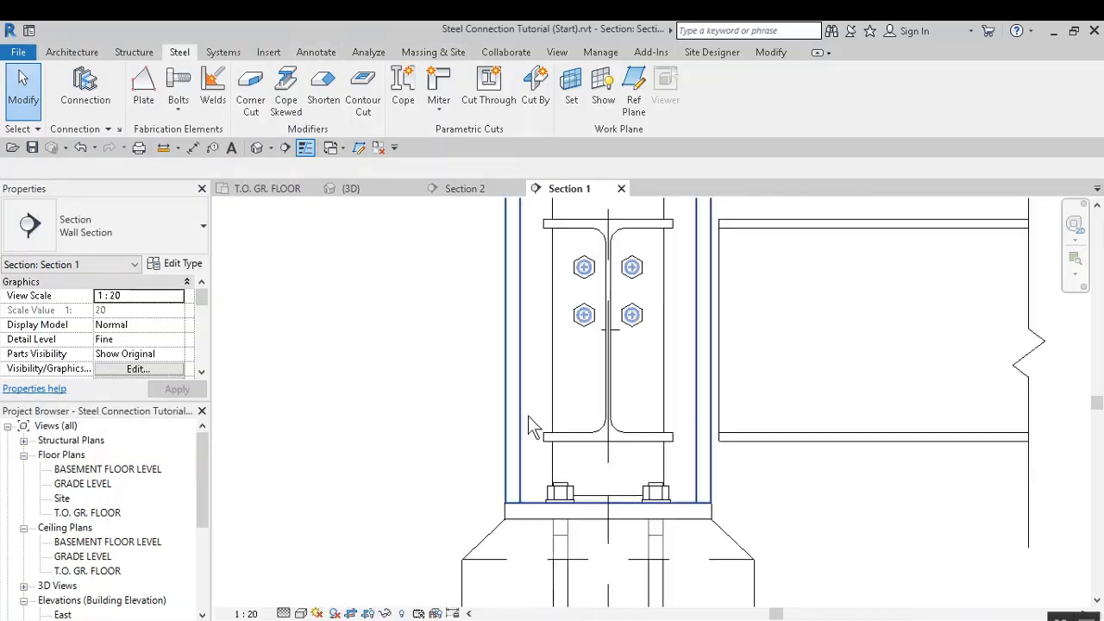
{"action": "scroll", "coordinate": [576, 246], "scroll_direction": "up", "scroll_amount": 4}
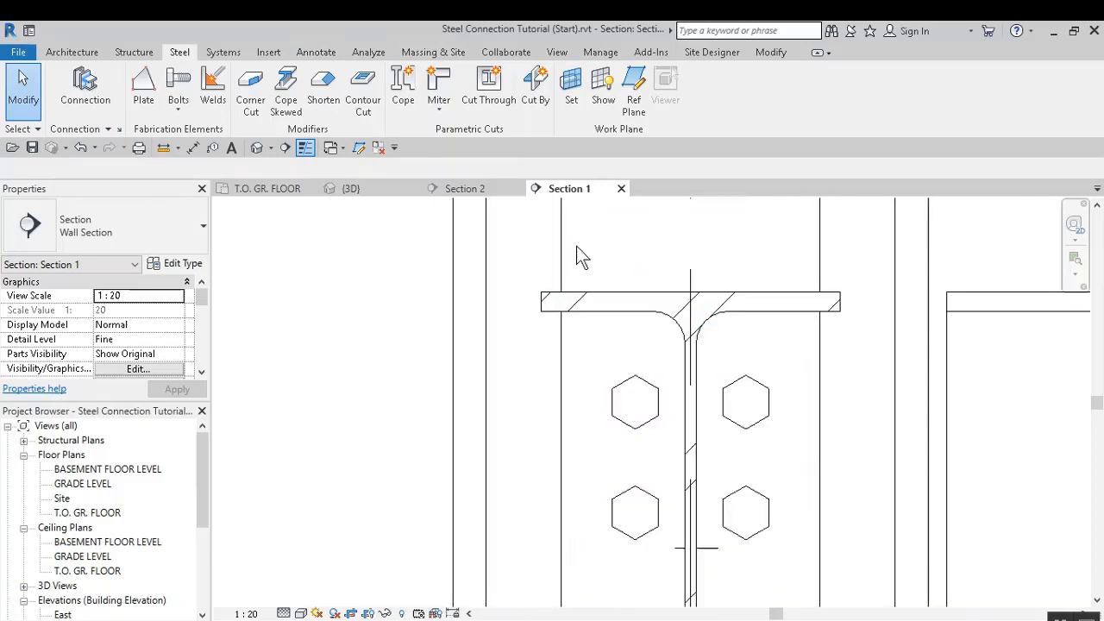
{"action": "scroll", "coordinate": [586, 257], "scroll_direction": "down", "scroll_amount": 2}
{"action": "middle_click_drag", "start_coordinate": [661, 567], "coordinate": [653, 493]}
{"action": "scroll", "coordinate": [628, 423], "scroll_direction": "down", "scroll_amount": 2}
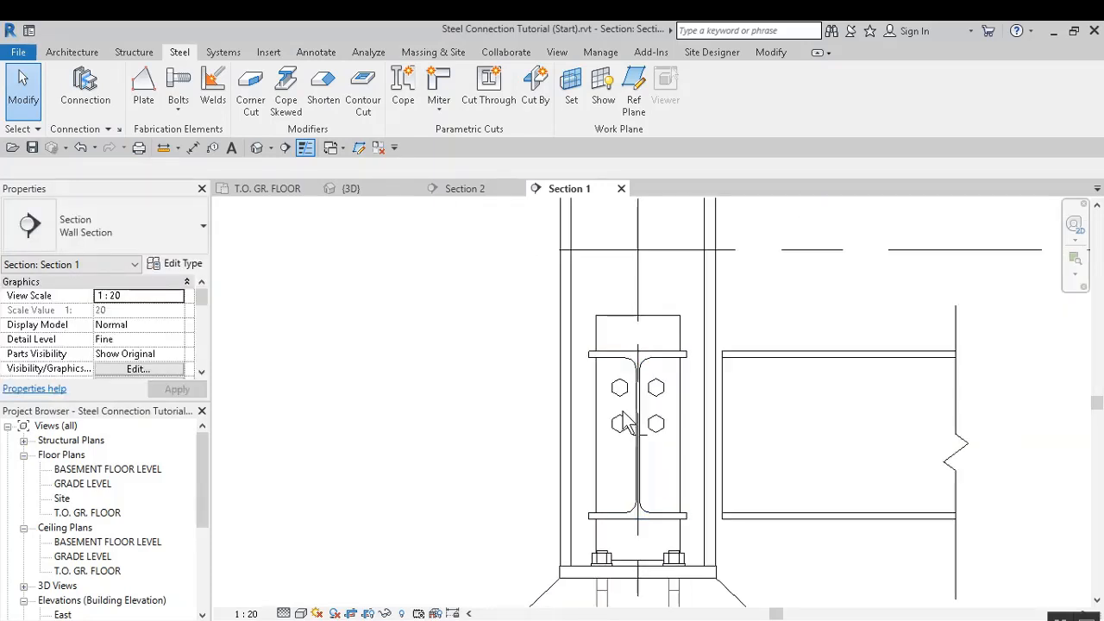
{"action": "left_click", "coordinate": [627, 422]}
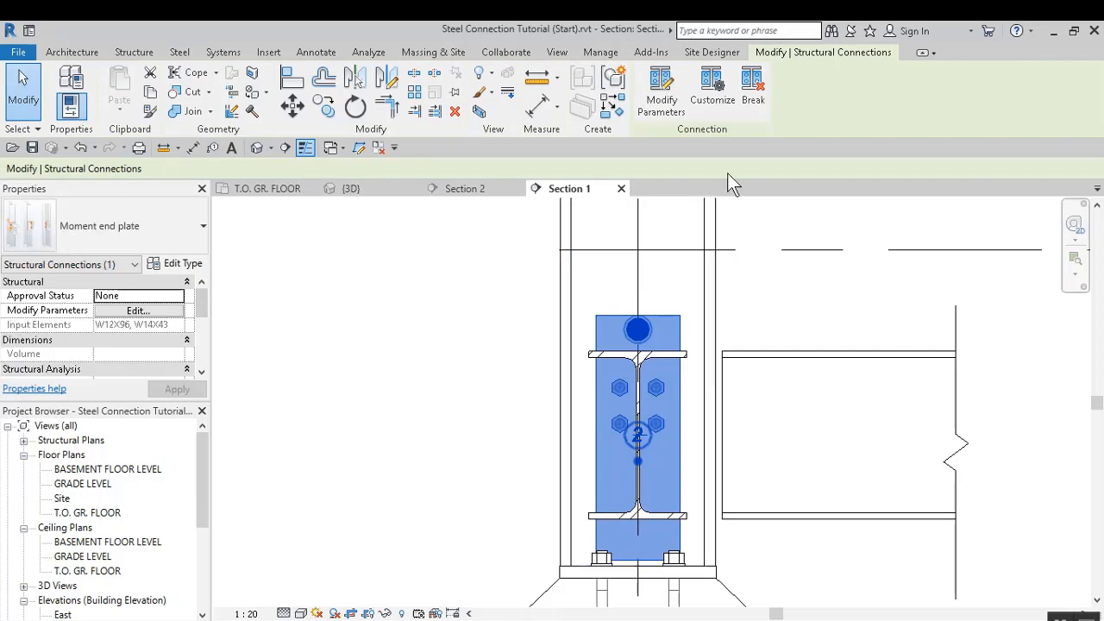
{"action": "left_click", "coordinate": [660, 100]}
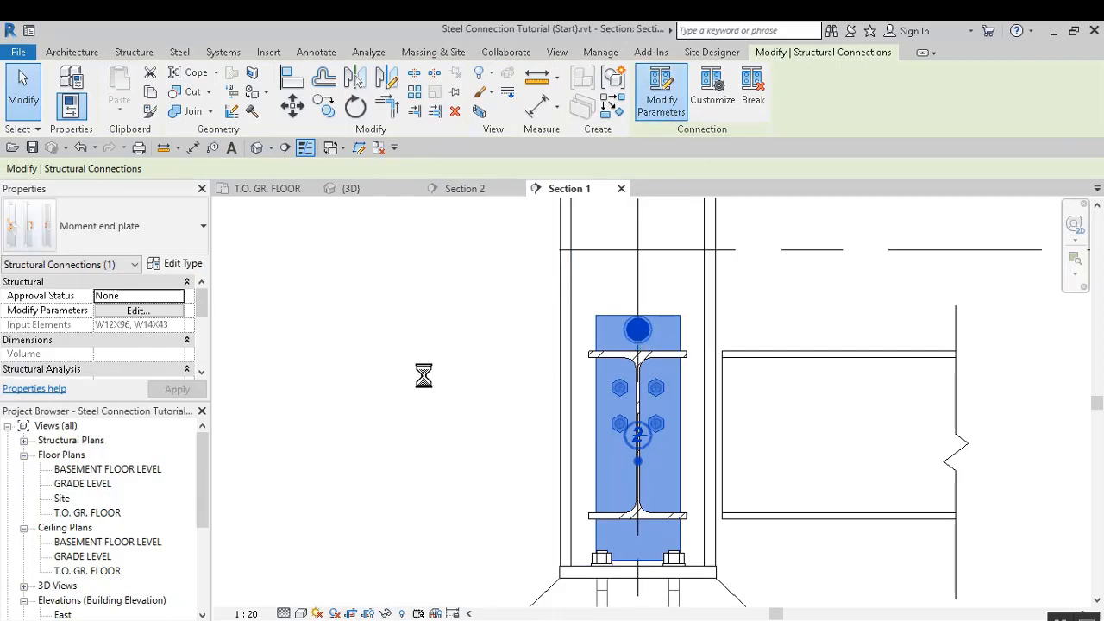
{"action": "scroll", "coordinate": [587, 410], "scroll_direction": "down", "scroll_amount": 2}
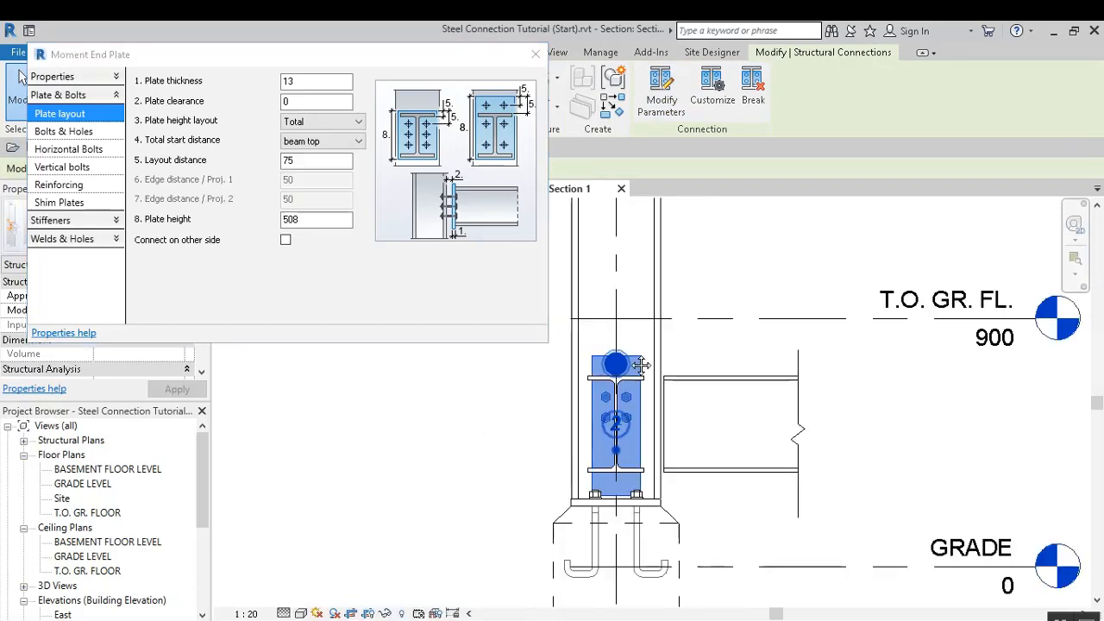
{"action": "middle_click_drag", "start_coordinate": [618, 420], "coordinate": [755, 280]}
{"action": "scroll", "coordinate": [712, 277], "scroll_direction": "up", "scroll_amount": 3}
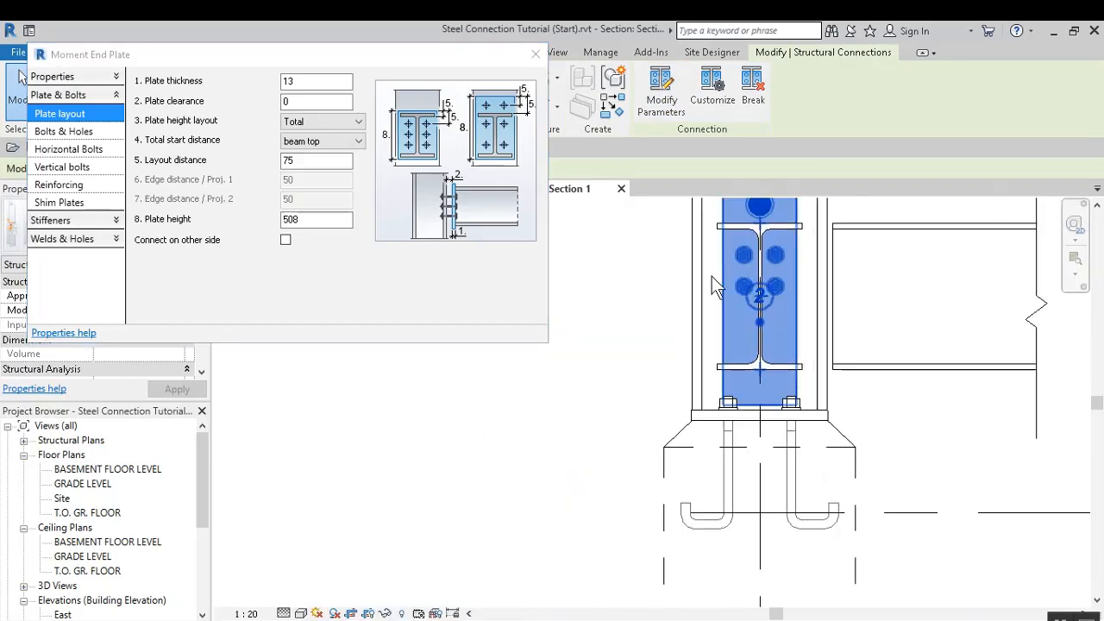
Set the end plate bolts to 1 inch diameter with the Na2W bolt assembly
{"action": "left_click", "coordinate": [59, 132]}
{"action": "left_click", "coordinate": [313, 84]}
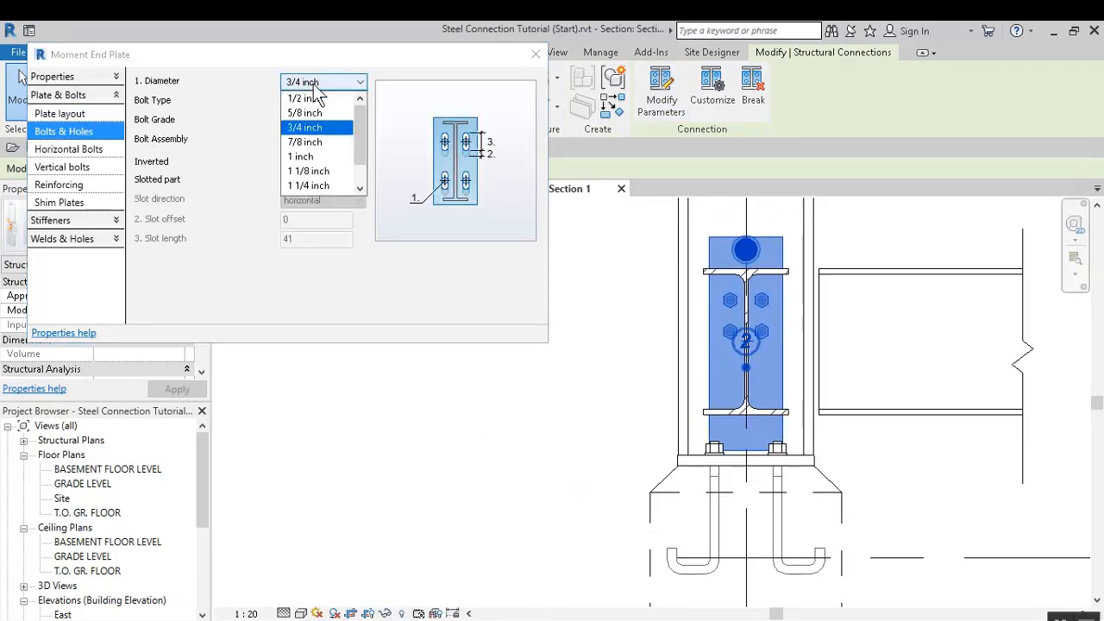
{"action": "left_click", "coordinate": [314, 156]}
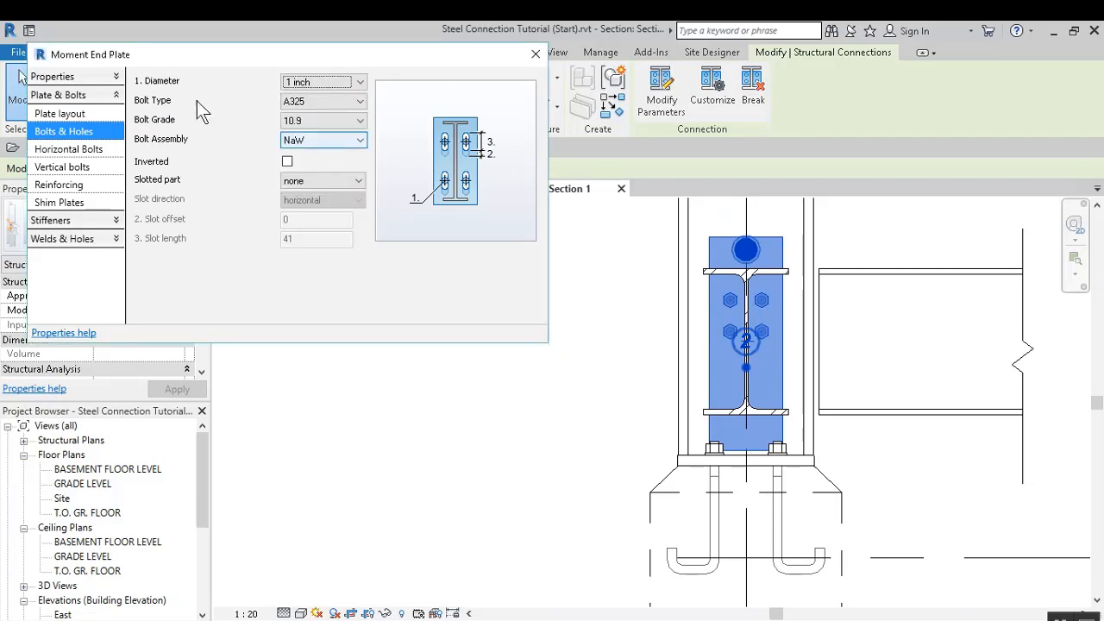
{"action": "left_click", "coordinate": [318, 138]}
{"action": "left_click", "coordinate": [327, 176]}
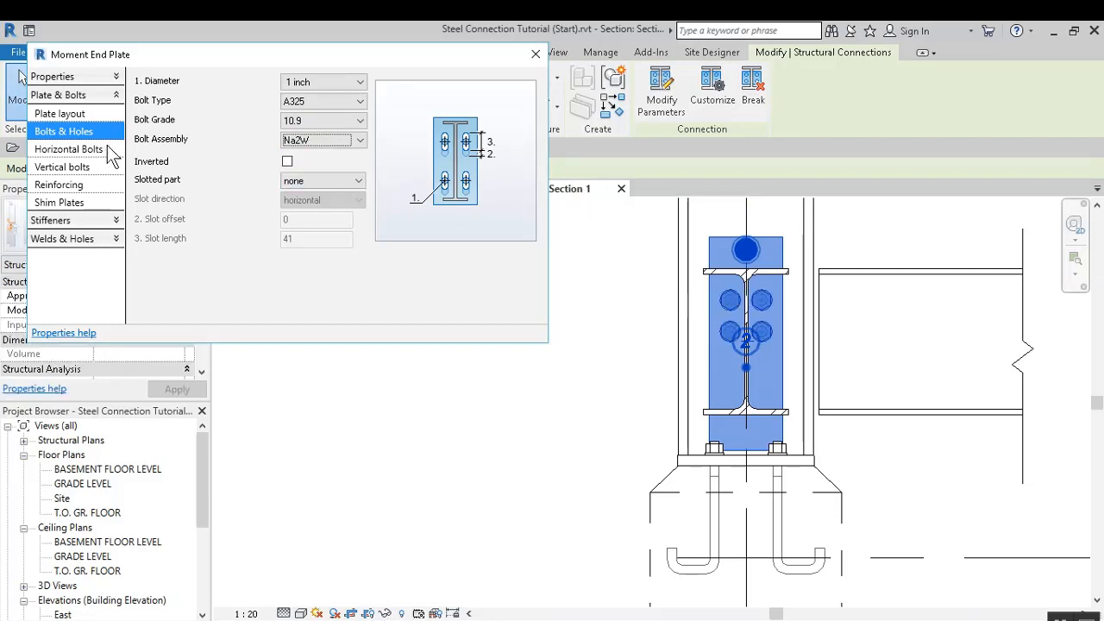
Set the horizontal plate layout to Total with a width of 204 and a bolt center distance of 128
{"action": "left_click", "coordinate": [69, 149]}
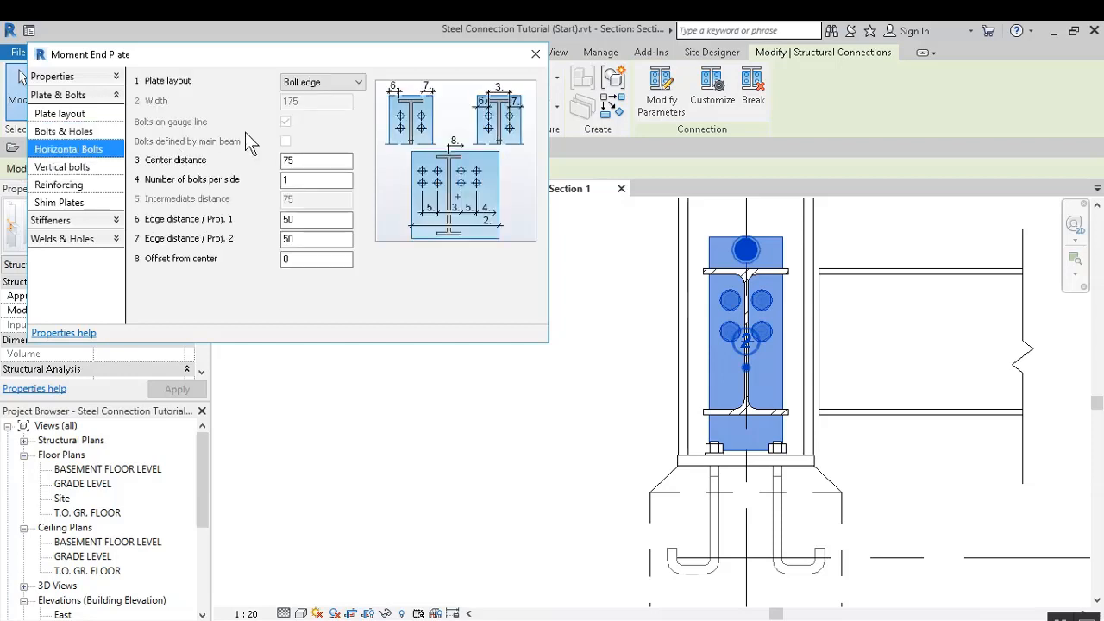
{"action": "left_click", "coordinate": [321, 83]}
{"action": "left_click", "coordinate": [334, 97]}
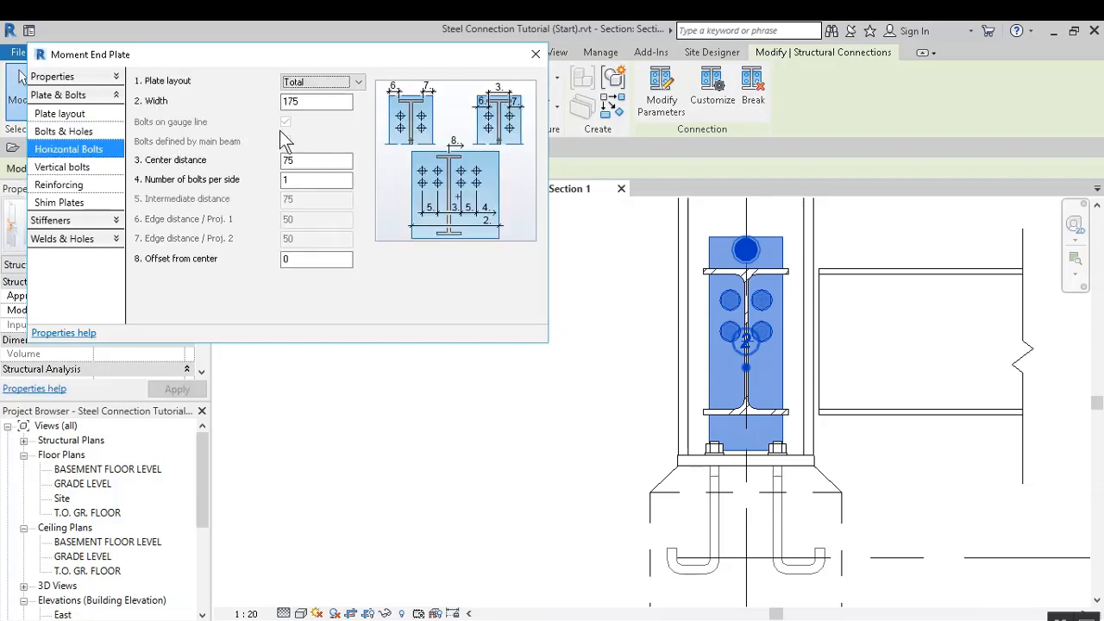
{"action": "left_click_drag", "start_coordinate": [315, 101], "coordinate": [269, 102]}
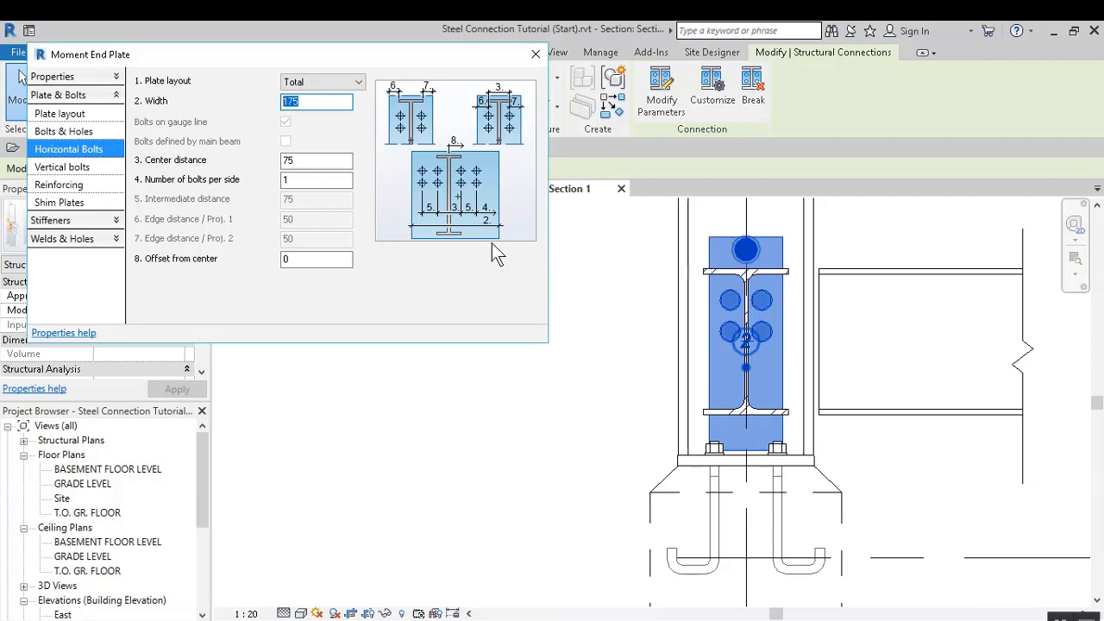
{"action": "type", "text": "204"}
{"action": "key", "text": "Tab"}
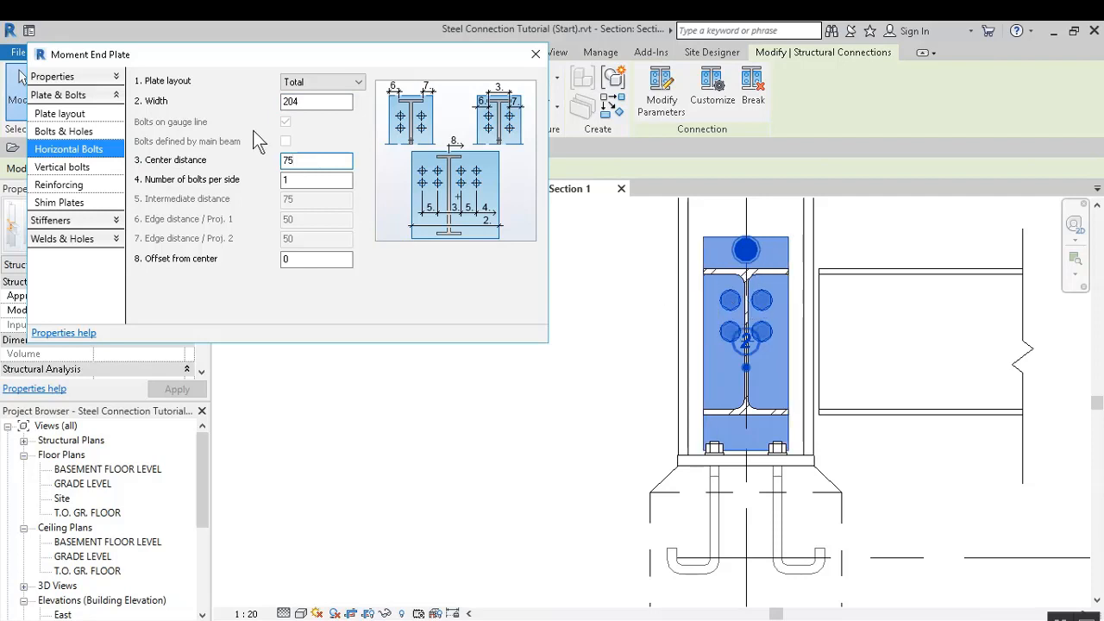
{"action": "left_click_drag", "start_coordinate": [302, 161], "coordinate": [279, 163]}
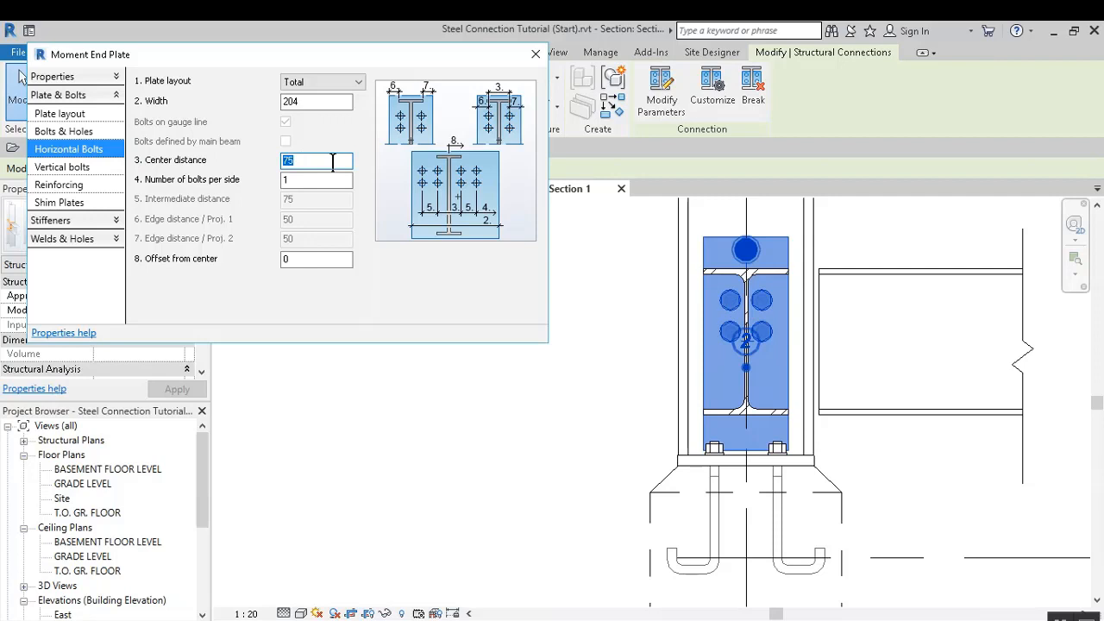
{"action": "type", "text": "128"}
{"action": "key", "text": "Tab"}
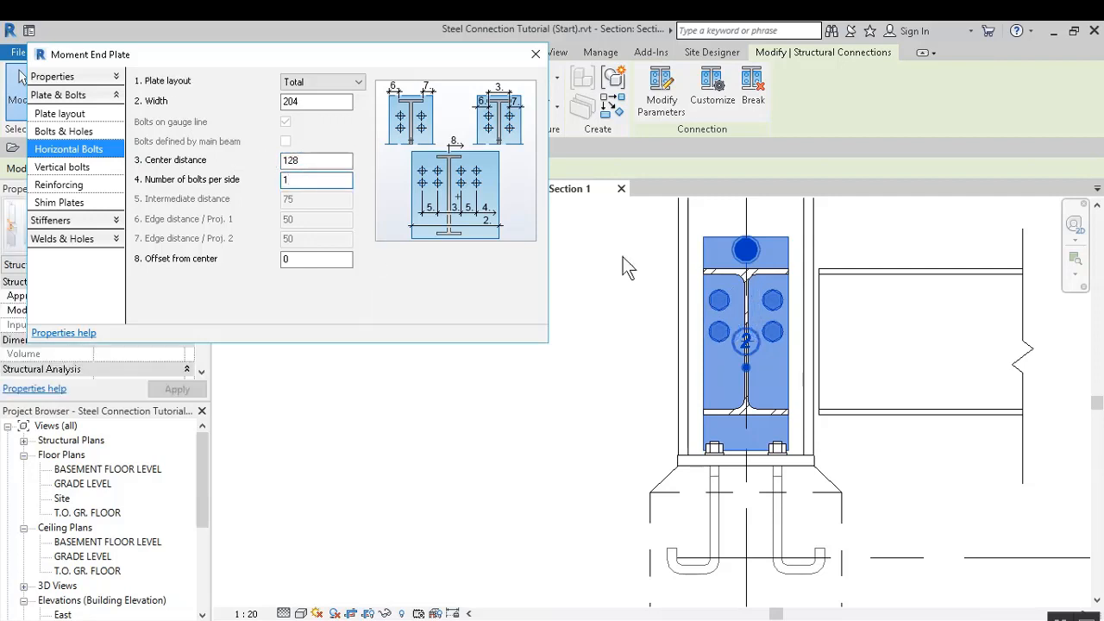
Lay out the vertical bolts from the beam top, with a group 1 start distance of 76 and 3 lines in group 2
{"action": "left_click", "coordinate": [87, 167]}
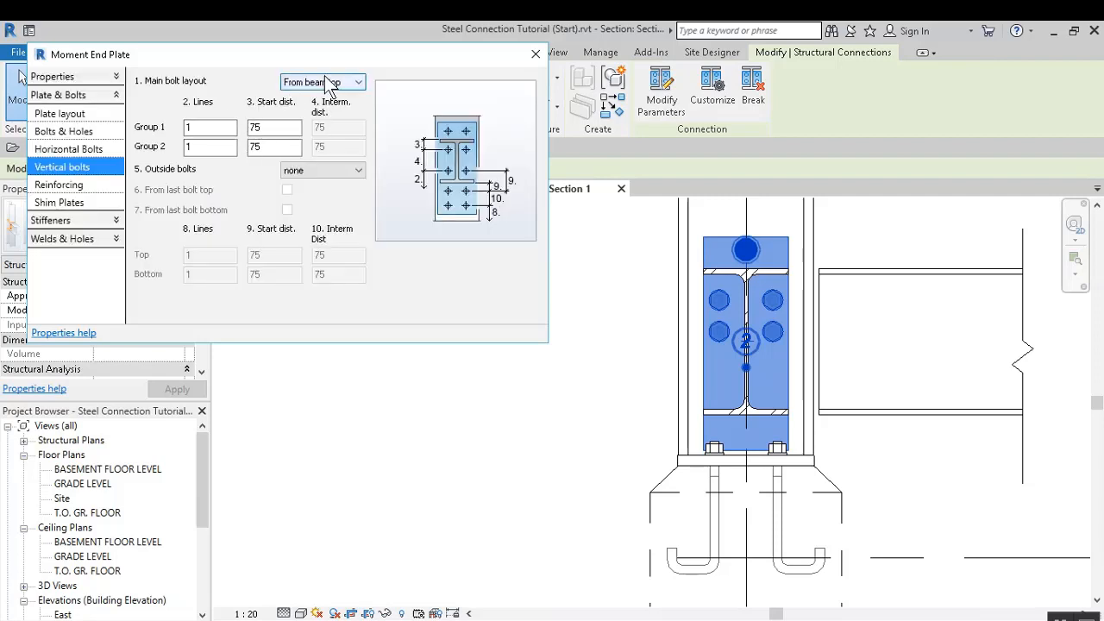
{"action": "left_click", "coordinate": [328, 83]}
{"action": "left_click", "coordinate": [321, 92]}
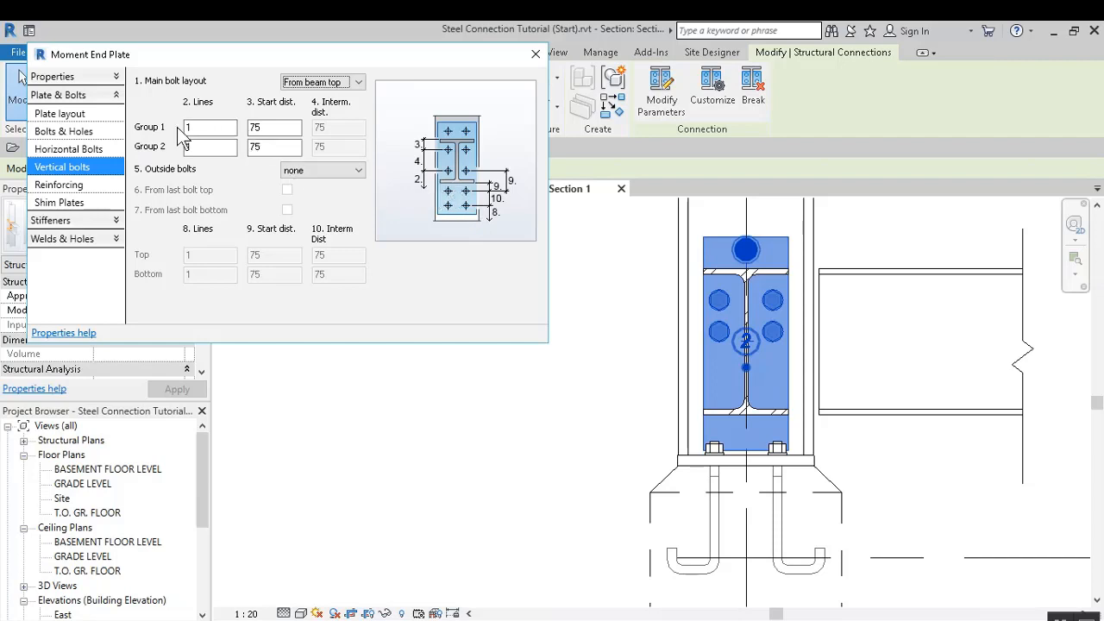
{"action": "double_click", "coordinate": [280, 127]}
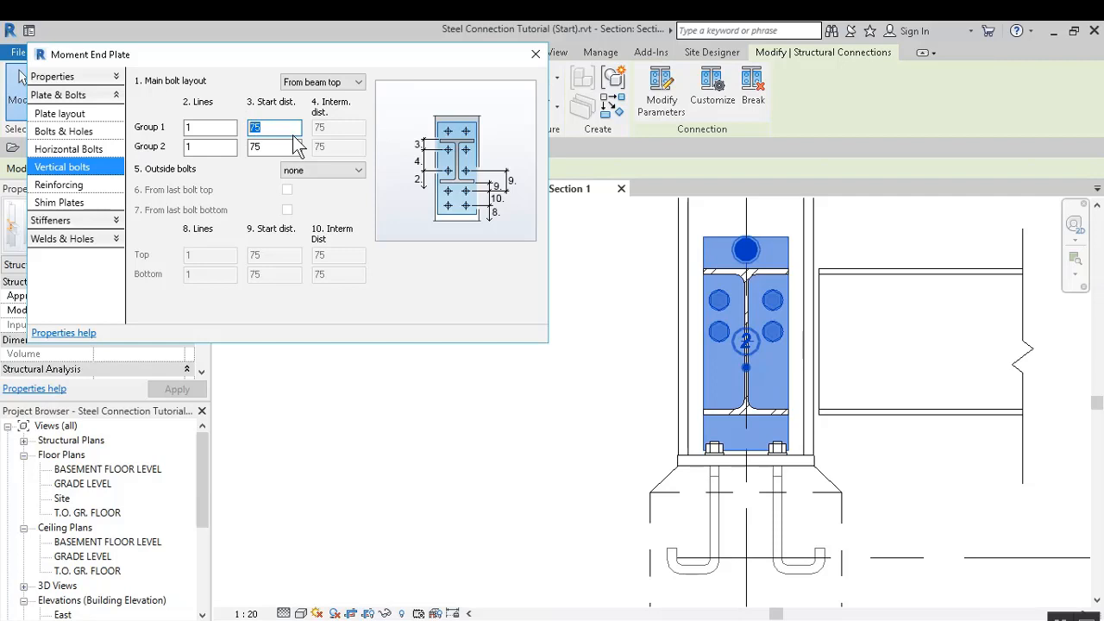
{"action": "type", "text": "7"}
{"action": "double_click", "coordinate": [192, 147]}
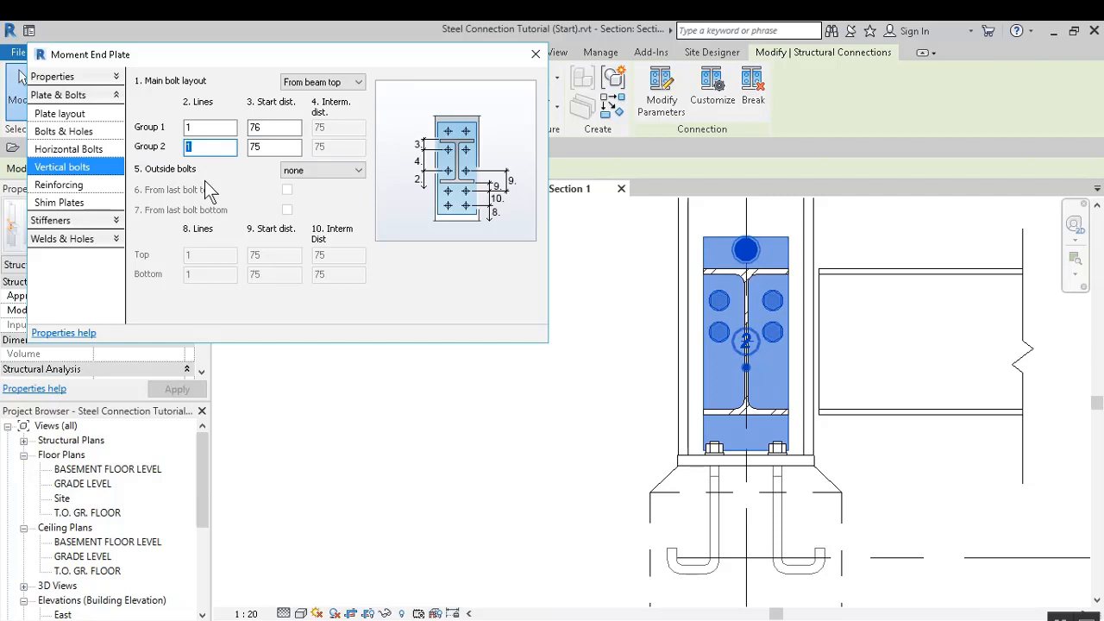
{"action": "type", "text": "3"}
Try a start distance of 0 for vertical bolt group 1 and undo that change
{"action": "double_click", "coordinate": [273, 147]}
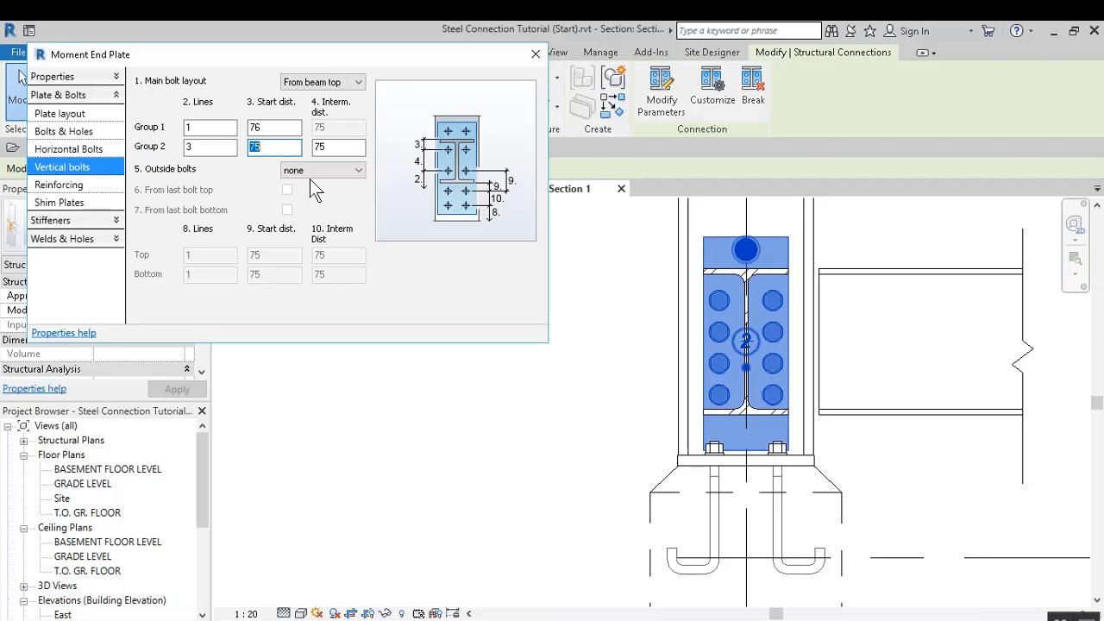
{"action": "double_click", "coordinate": [272, 128]}
{"action": "type", "text": "0"}
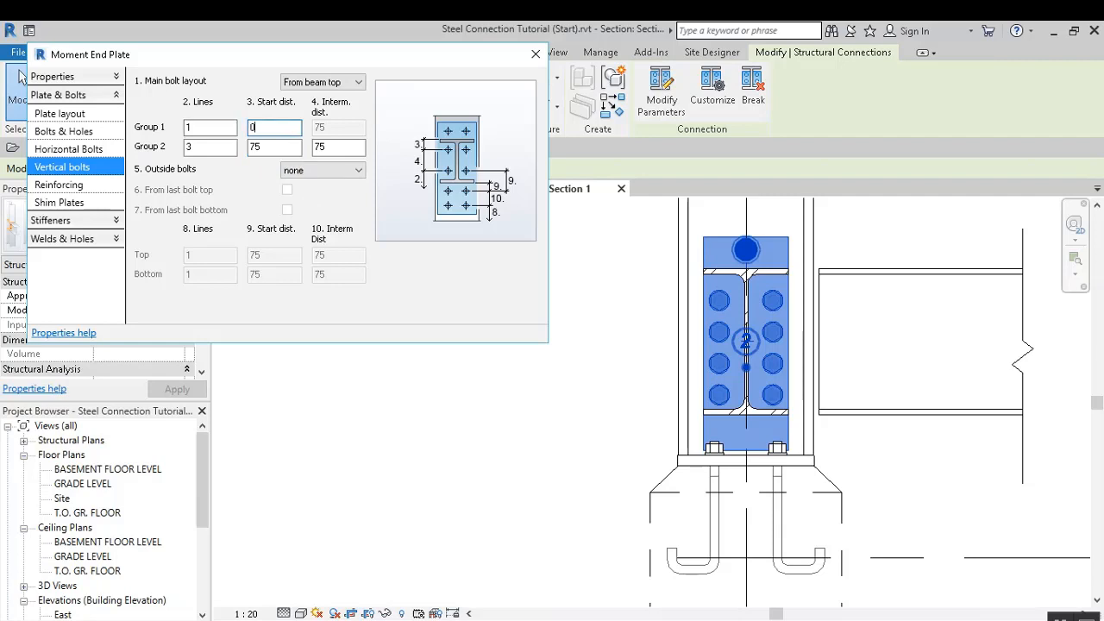
{"action": "left_click", "coordinate": [269, 148]}
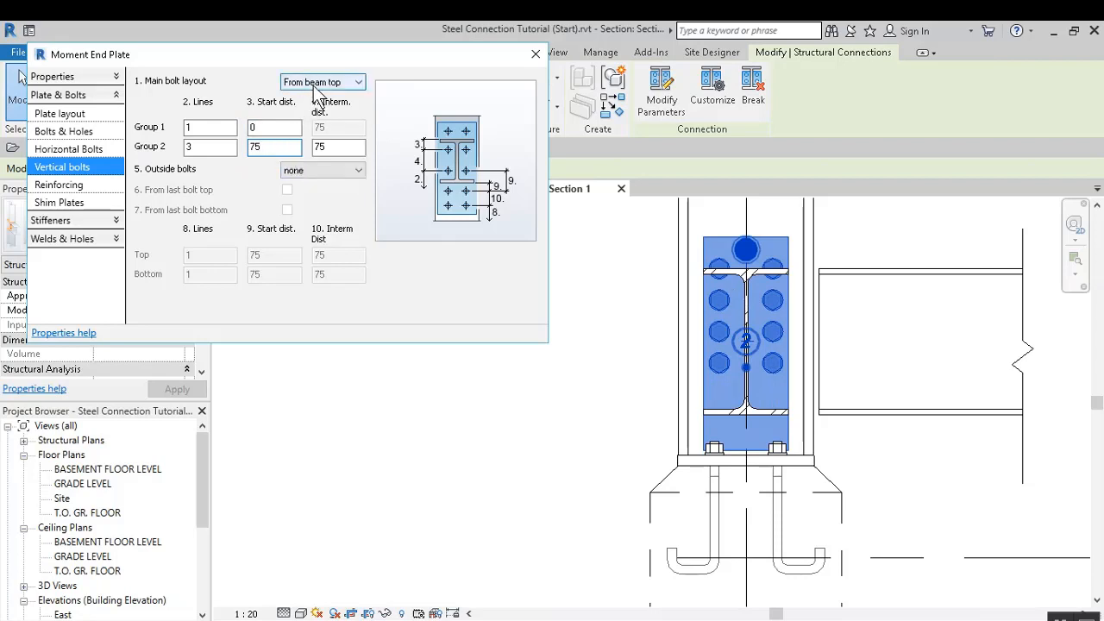
{"action": "double_click", "coordinate": [219, 145]}
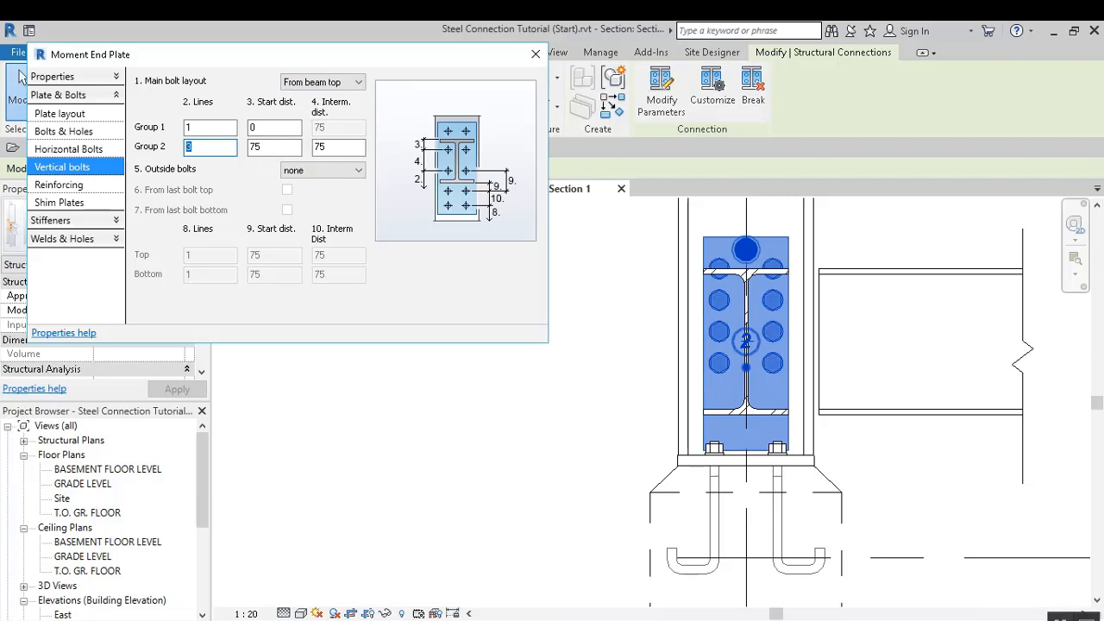
{"action": "left_click", "coordinate": [20, 78]}
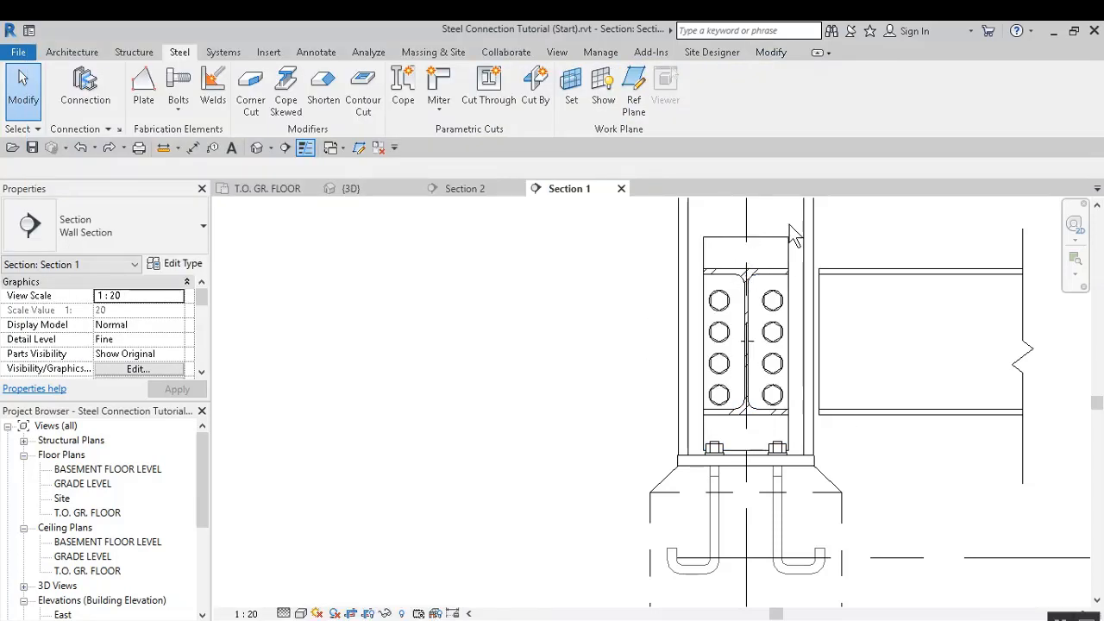
Reopen the moment end plate's parameters and set the main vertical bolt layout to Centered
{"action": "left_click", "coordinate": [763, 248]}
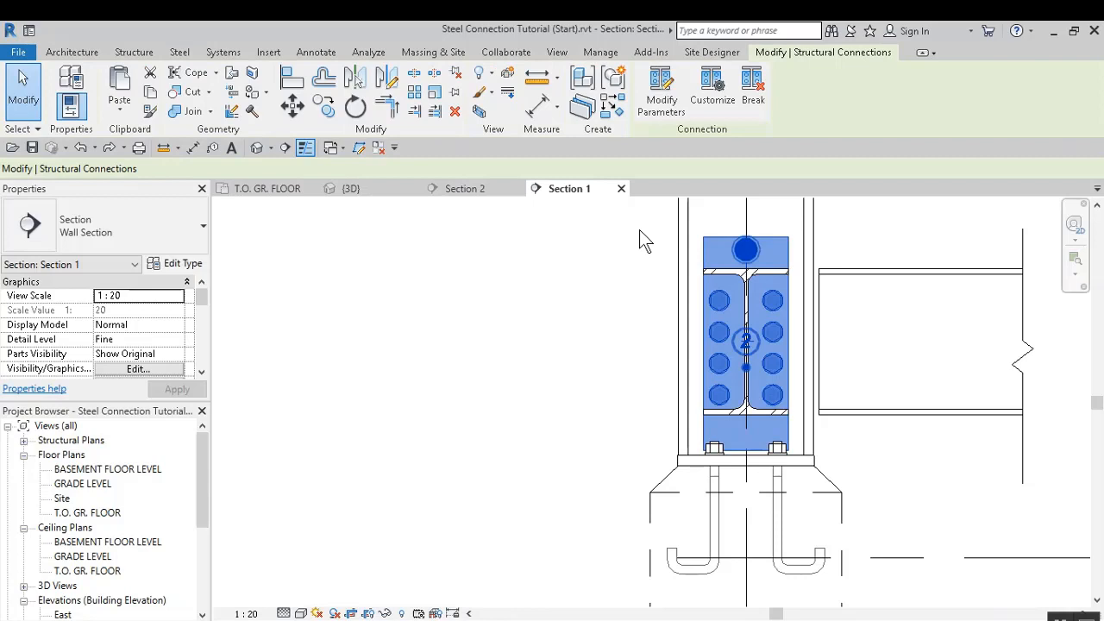
{"action": "left_click", "coordinate": [666, 97]}
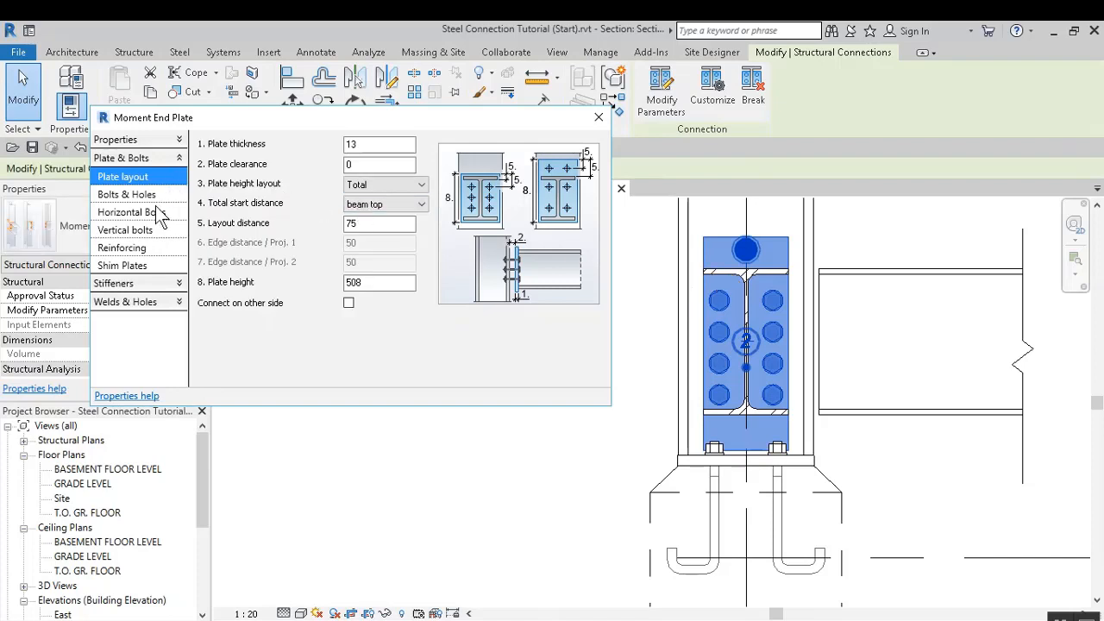
{"action": "left_click", "coordinate": [146, 230]}
{"action": "left_click", "coordinate": [384, 144]}
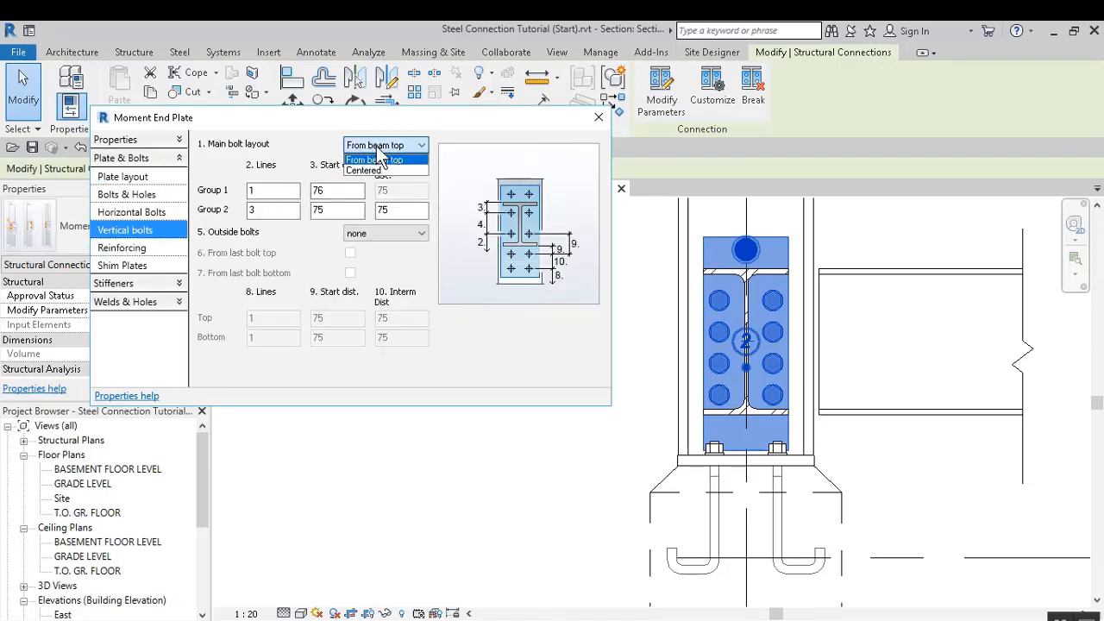
{"action": "left_click", "coordinate": [381, 171]}
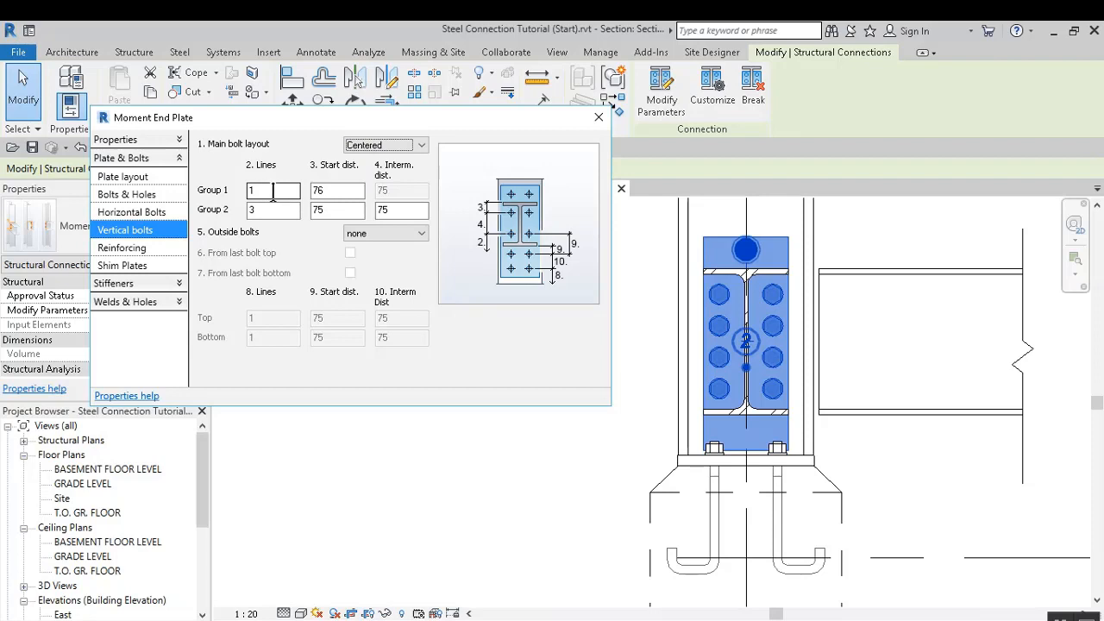
Set the start distance of vertical bolt group 1 to 75
{"action": "left_click", "coordinate": [324, 188]}
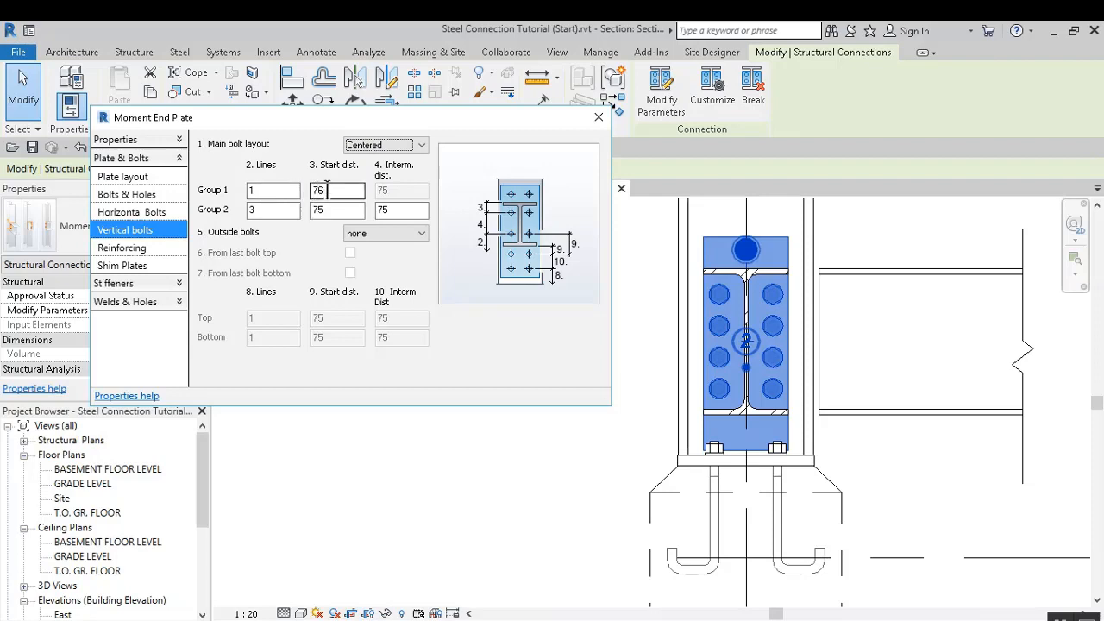
{"action": "left_click", "coordinate": [276, 209]}
{"action": "left_click", "coordinate": [326, 207]}
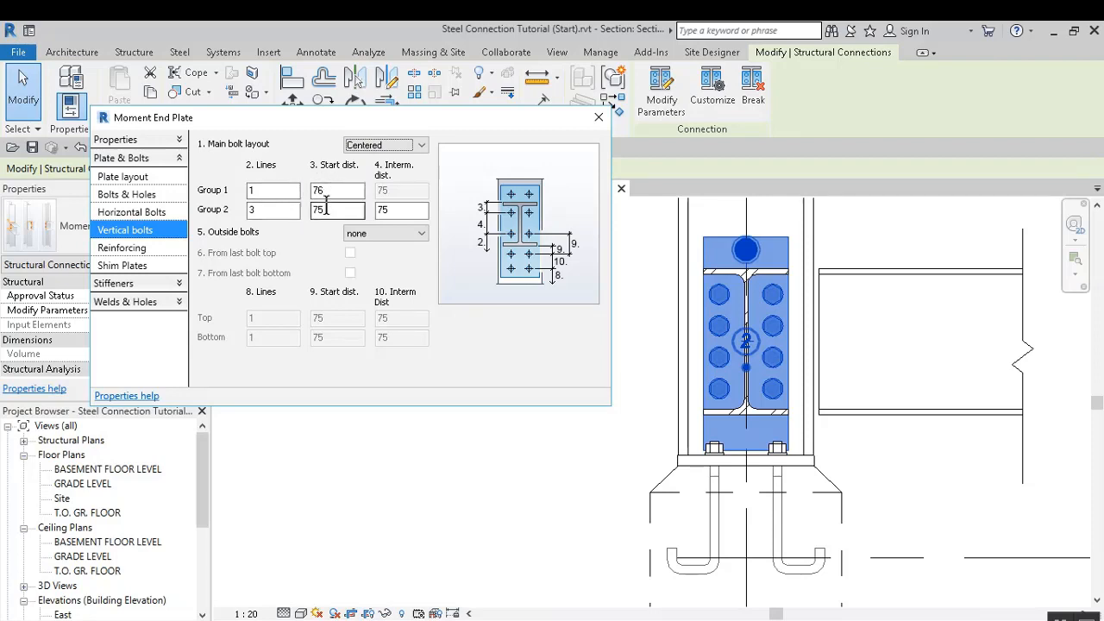
{"action": "left_click", "coordinate": [402, 208]}
{"action": "double_click", "coordinate": [324, 190]}
{"action": "type", "text": "7"}
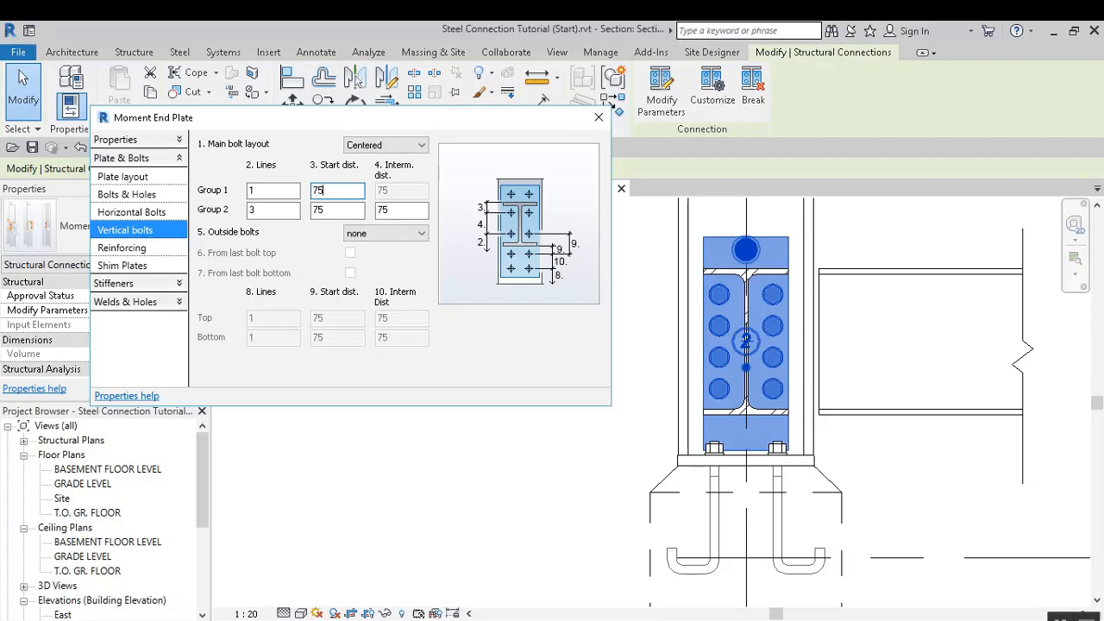
Review the moment end plate's group 2 bolt distances, reinforcing and shim plate settings, then close its parameters
{"action": "left_click", "coordinate": [356, 212]}
{"action": "left_click", "coordinate": [420, 213]}
{"action": "left_click", "coordinate": [137, 248]}
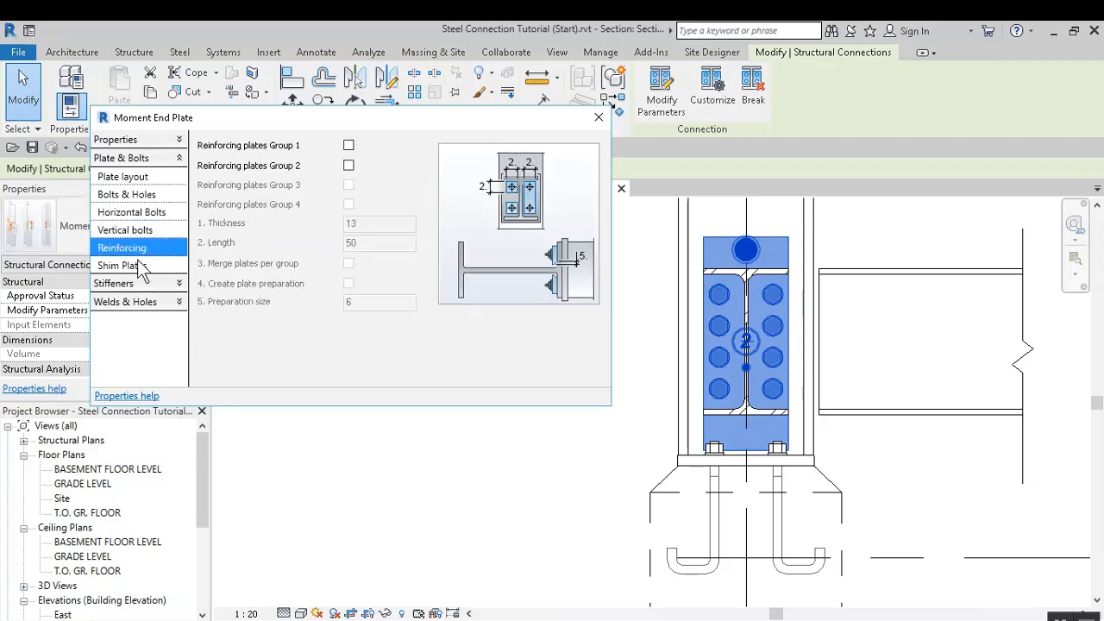
{"action": "left_click", "coordinate": [138, 265]}
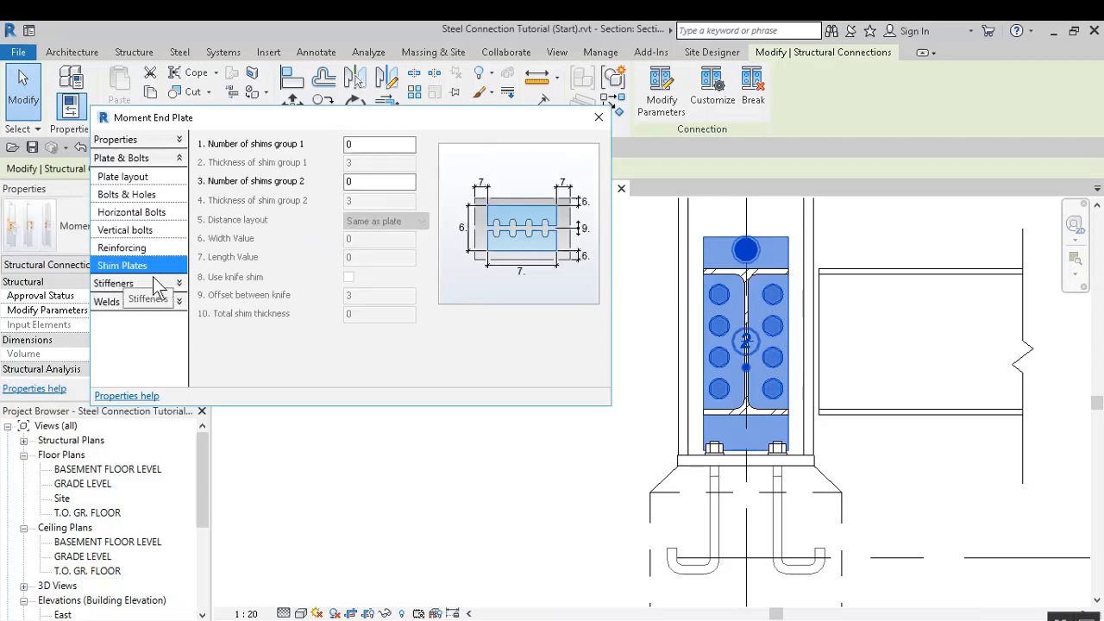
{"action": "left_click", "coordinate": [130, 284]}
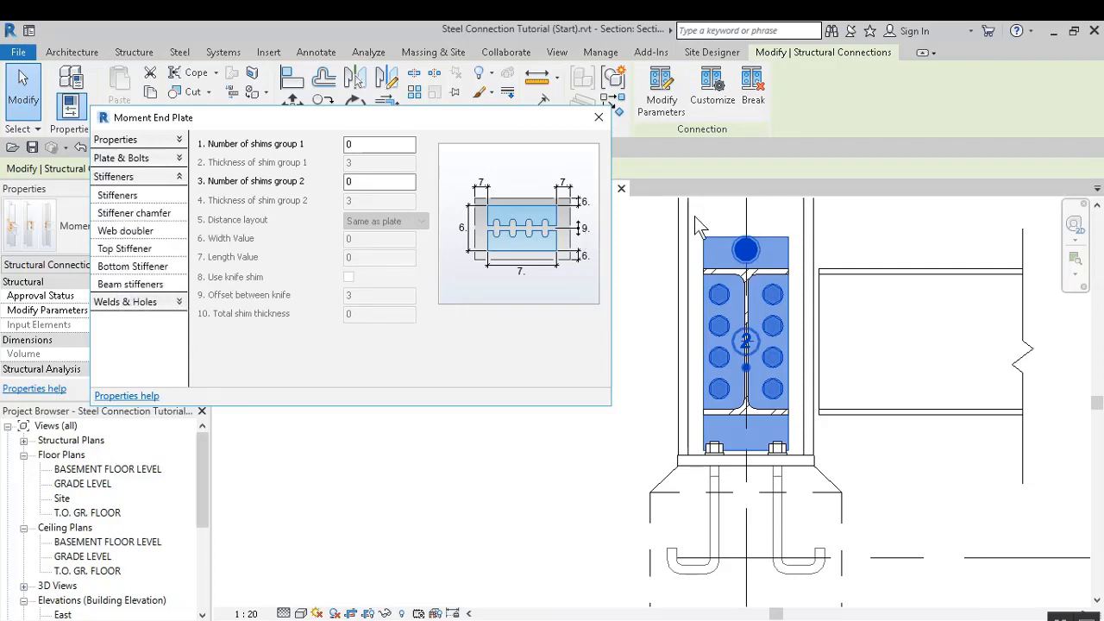
{"action": "left_click", "coordinate": [599, 117]}
{"action": "left_click", "coordinate": [621, 320]}
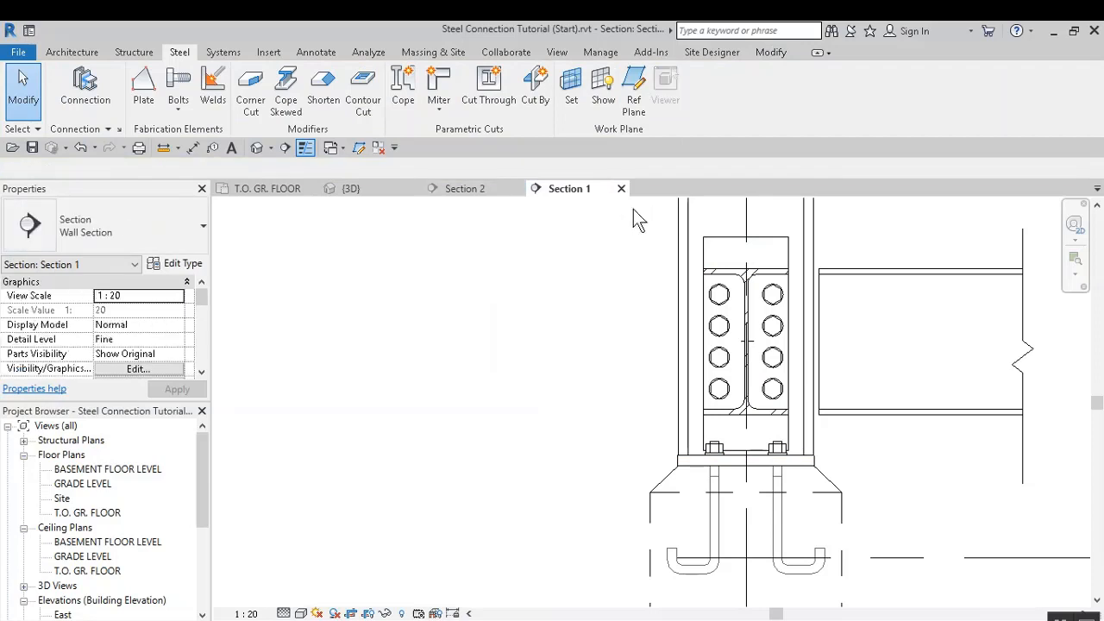
In the Section 2 view, override the wide flange column's graphics with a surface transparency of 60
{"action": "left_click", "coordinate": [484, 189]}
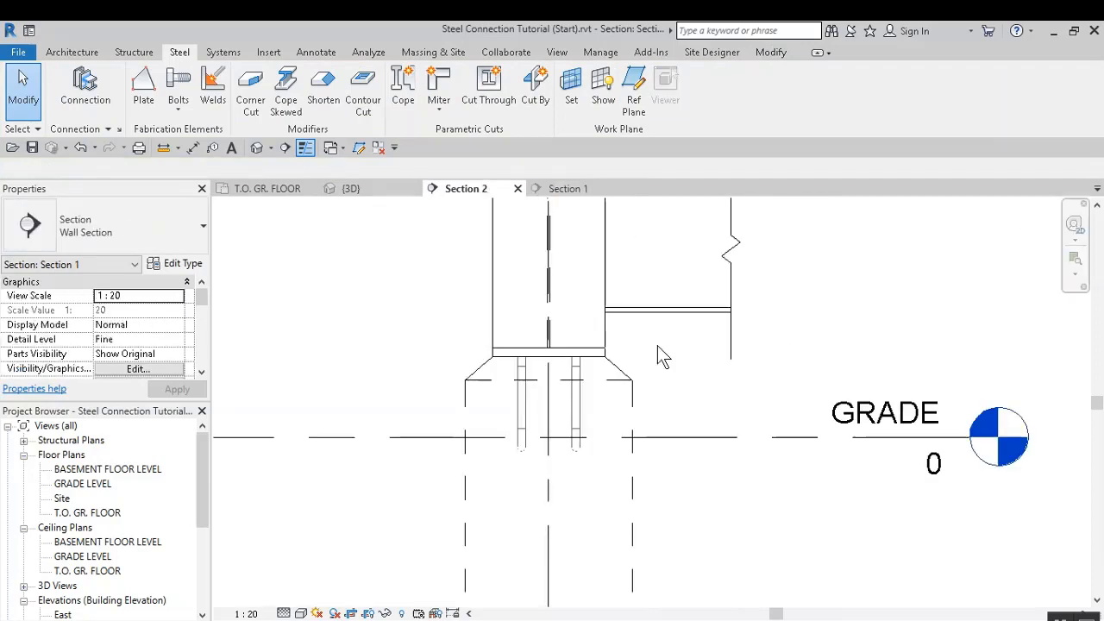
{"action": "scroll", "coordinate": [662, 384], "scroll_direction": "down", "scroll_amount": 2}
{"action": "middle_click_drag", "start_coordinate": [667, 330], "coordinate": [654, 402]}
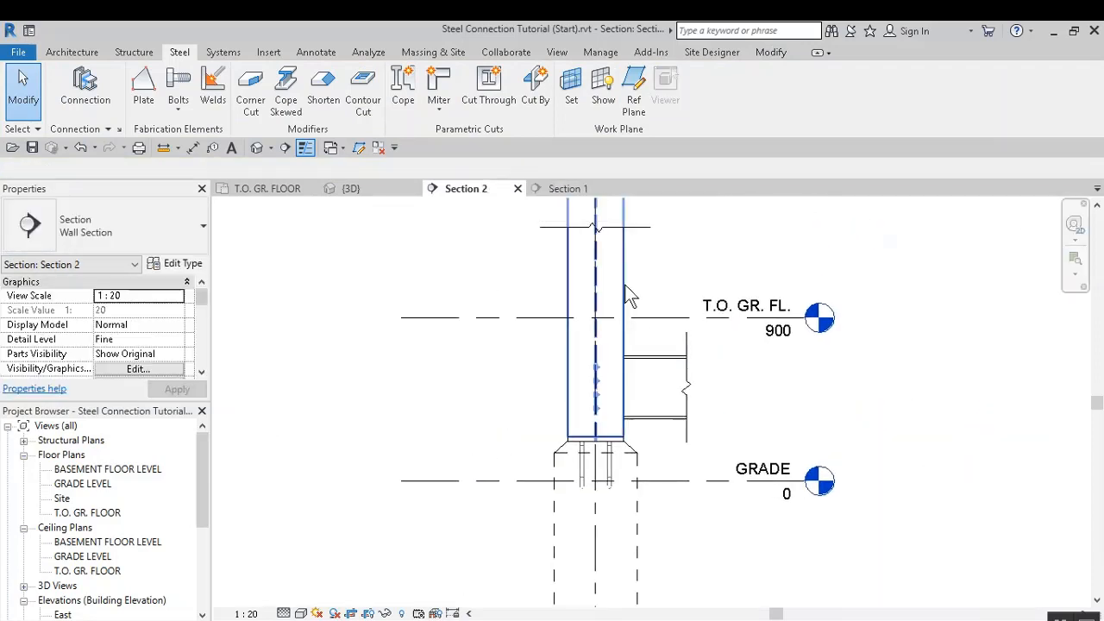
{"action": "left_click", "coordinate": [644, 317]}
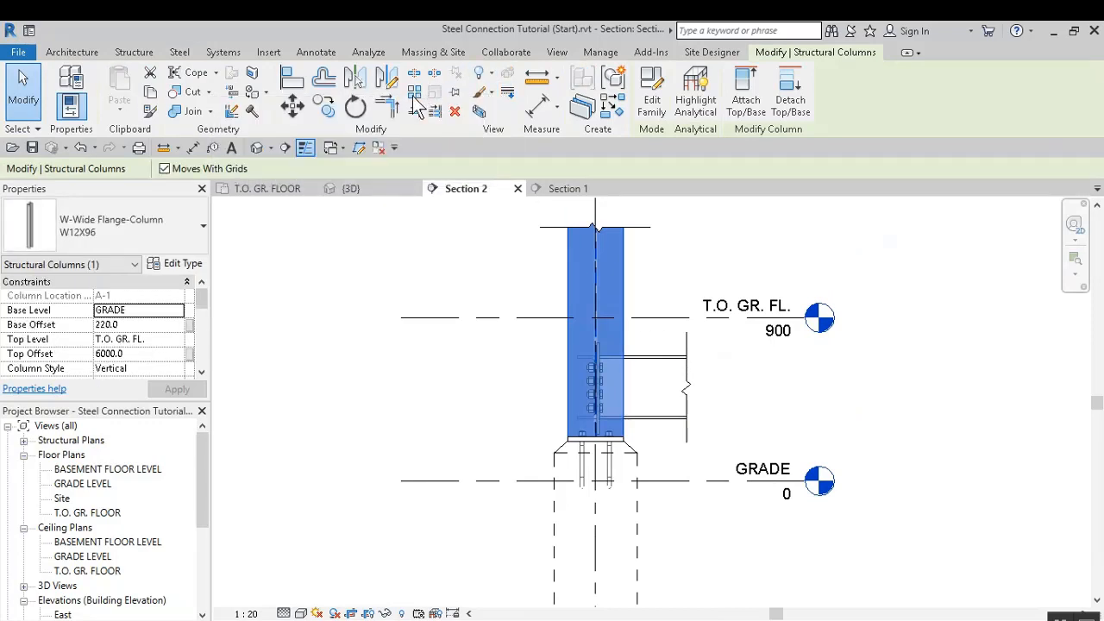
{"action": "left_click", "coordinate": [490, 95]}
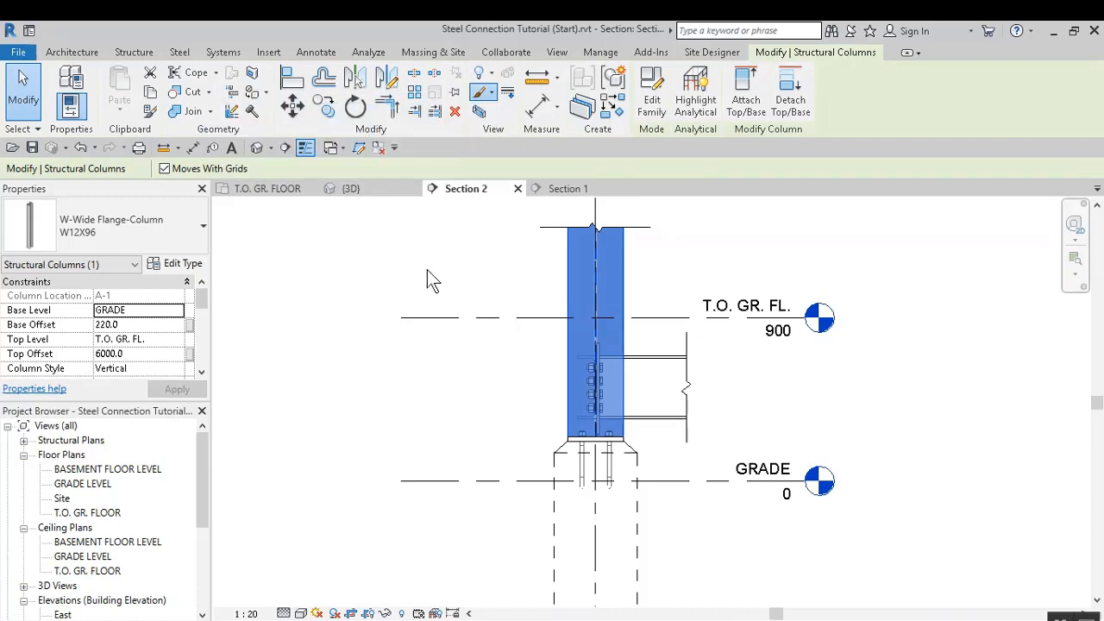
{"action": "left_click", "coordinate": [341, 274]}
{"action": "left_click", "coordinate": [337, 275]}
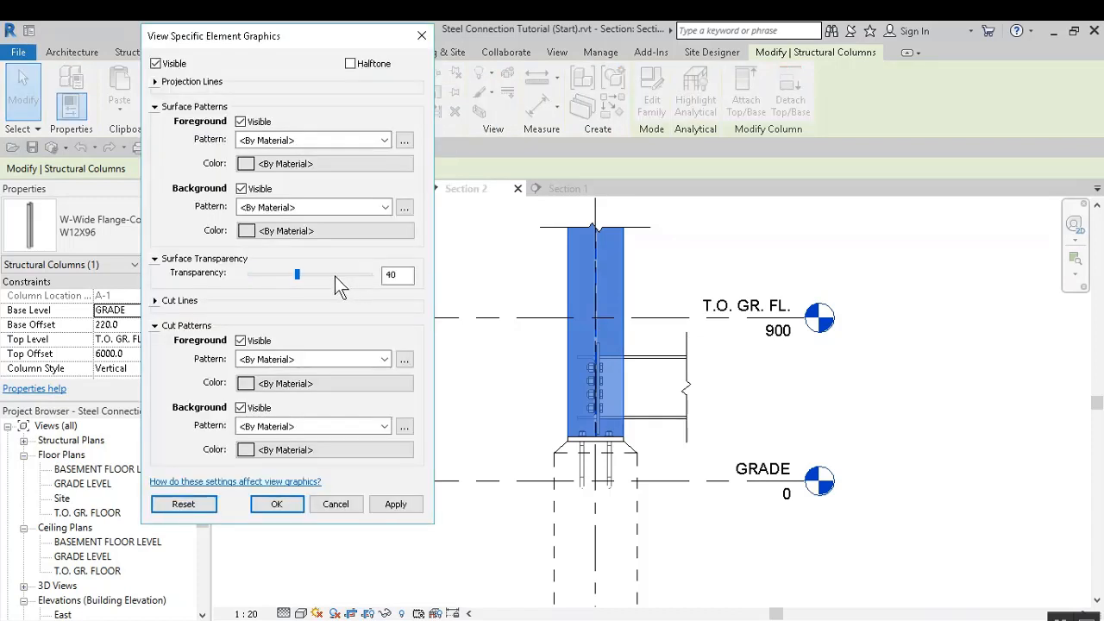
{"action": "left_click", "coordinate": [335, 276]}
{"action": "left_click", "coordinate": [397, 506]}
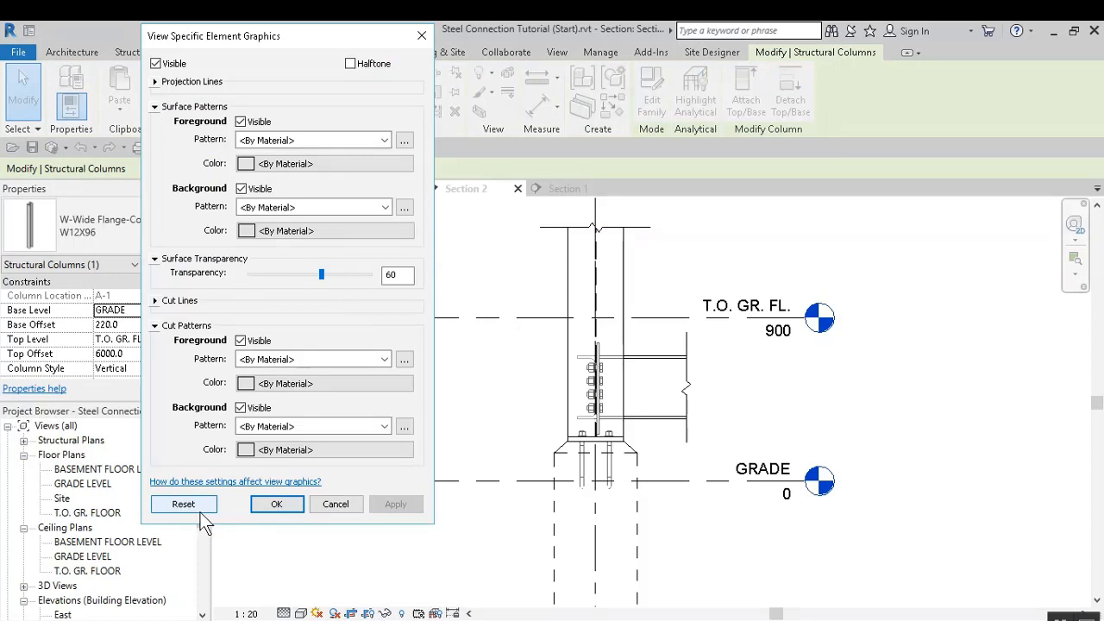
{"action": "left_click", "coordinate": [338, 504]}
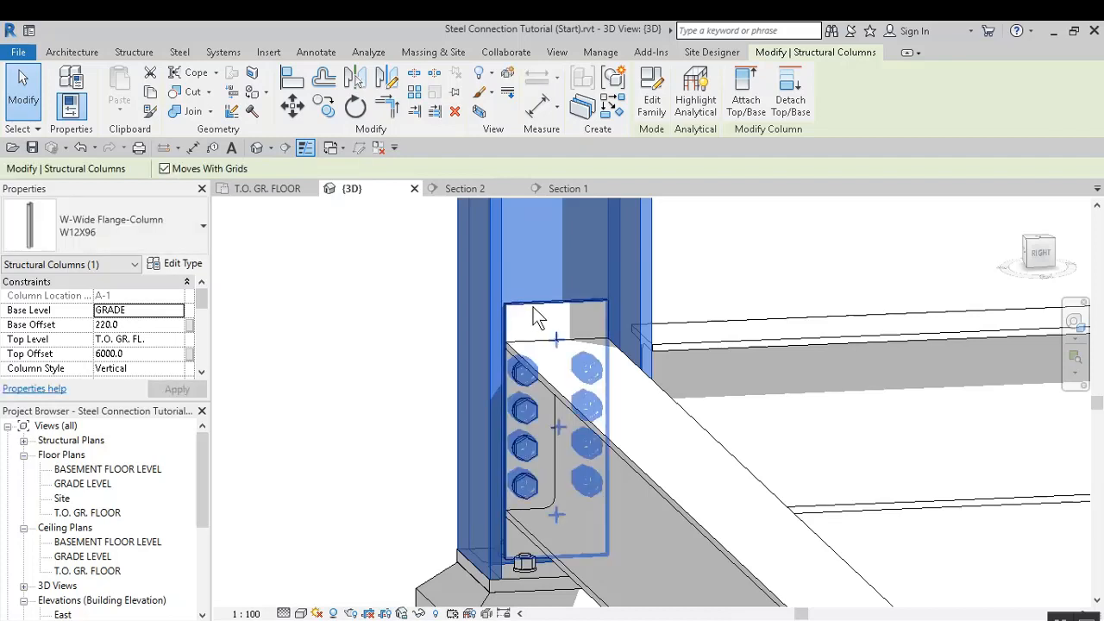
Select the moment end plate in the 3D view and enable its top stiffener from the Section 2 view
{"action": "left_click", "coordinate": [535, 318]}
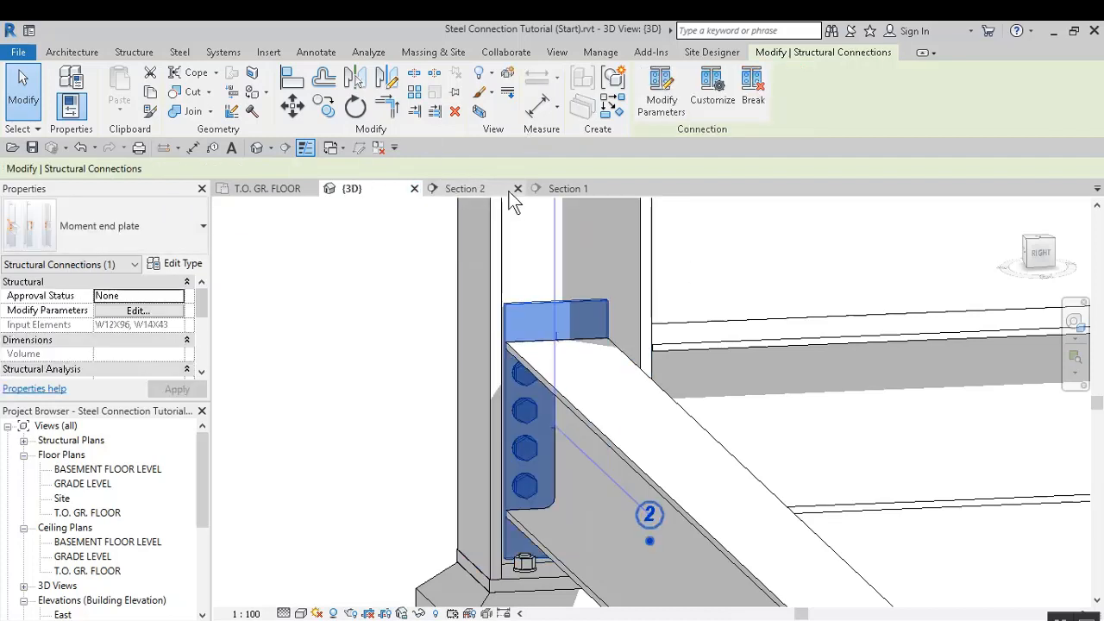
{"action": "left_click", "coordinate": [471, 188]}
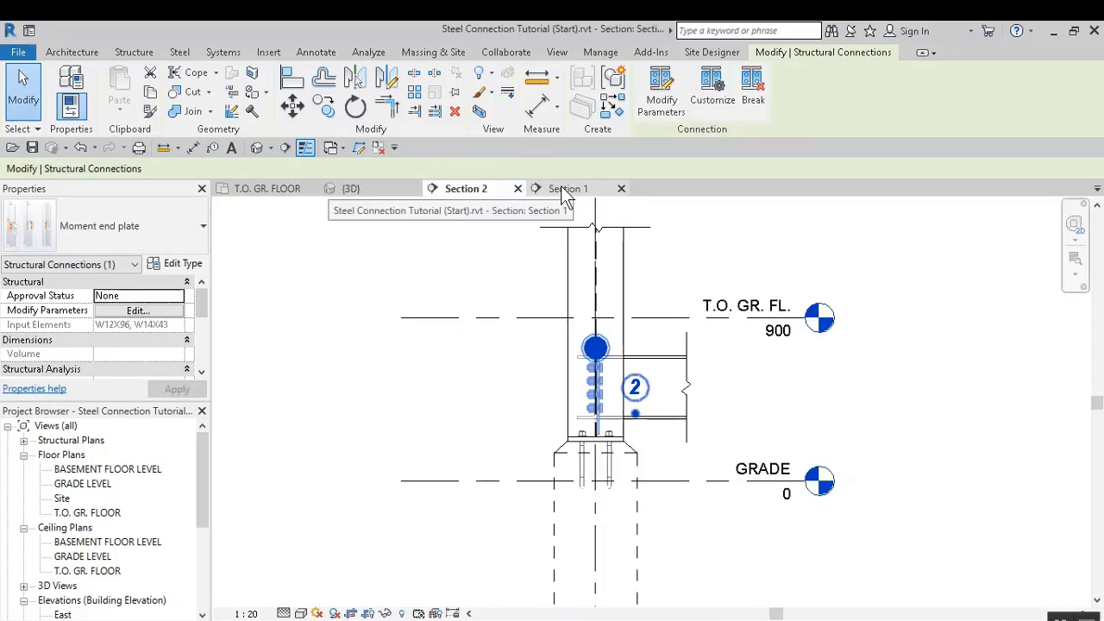
{"action": "scroll", "coordinate": [645, 336], "scroll_direction": "up", "scroll_amount": 3}
{"action": "left_click", "coordinate": [660, 94]}
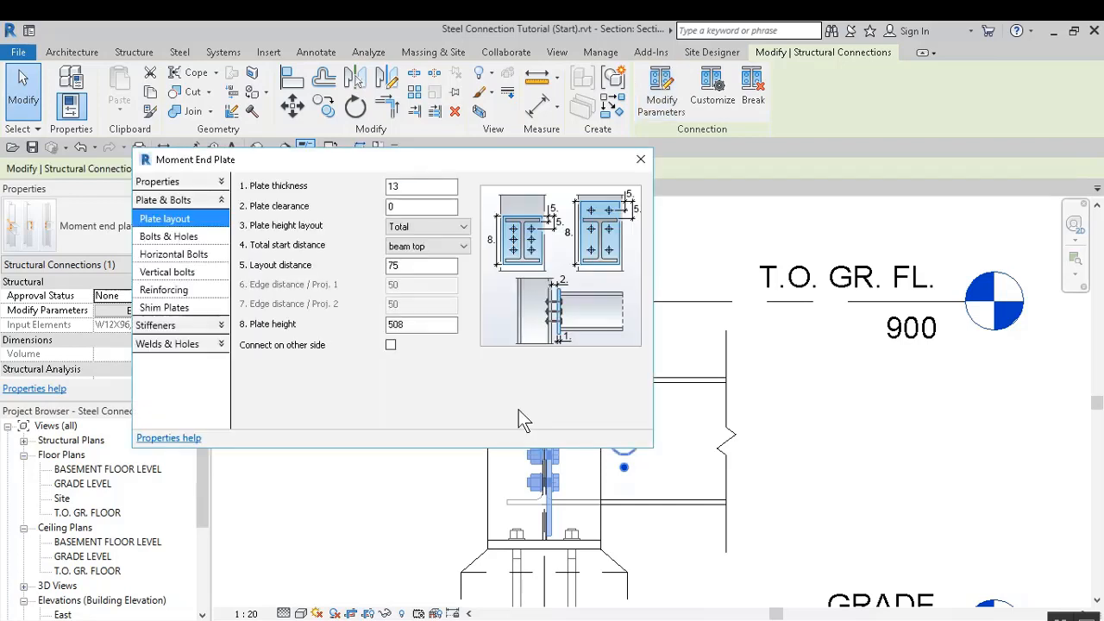
{"action": "left_click", "coordinate": [207, 326]}
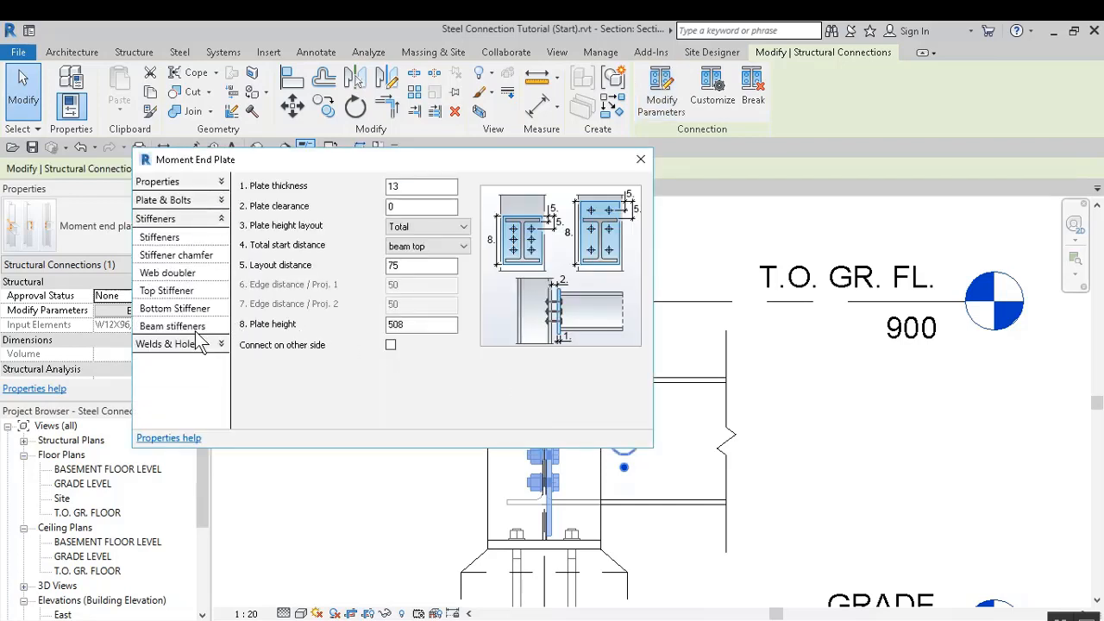
{"action": "left_click", "coordinate": [172, 292]}
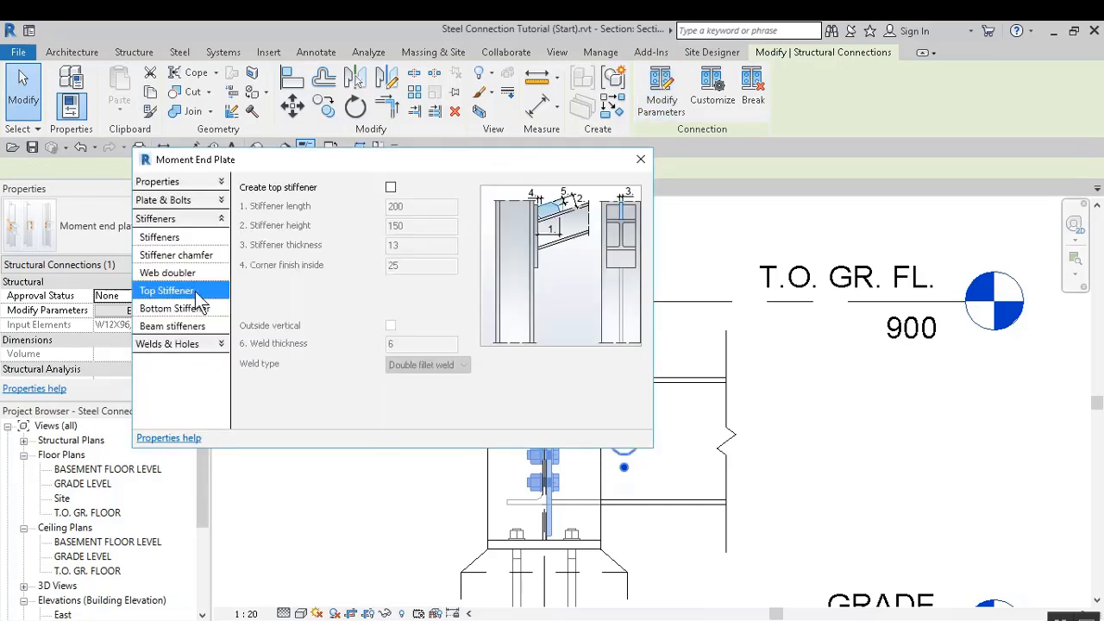
{"action": "left_click", "coordinate": [391, 188]}
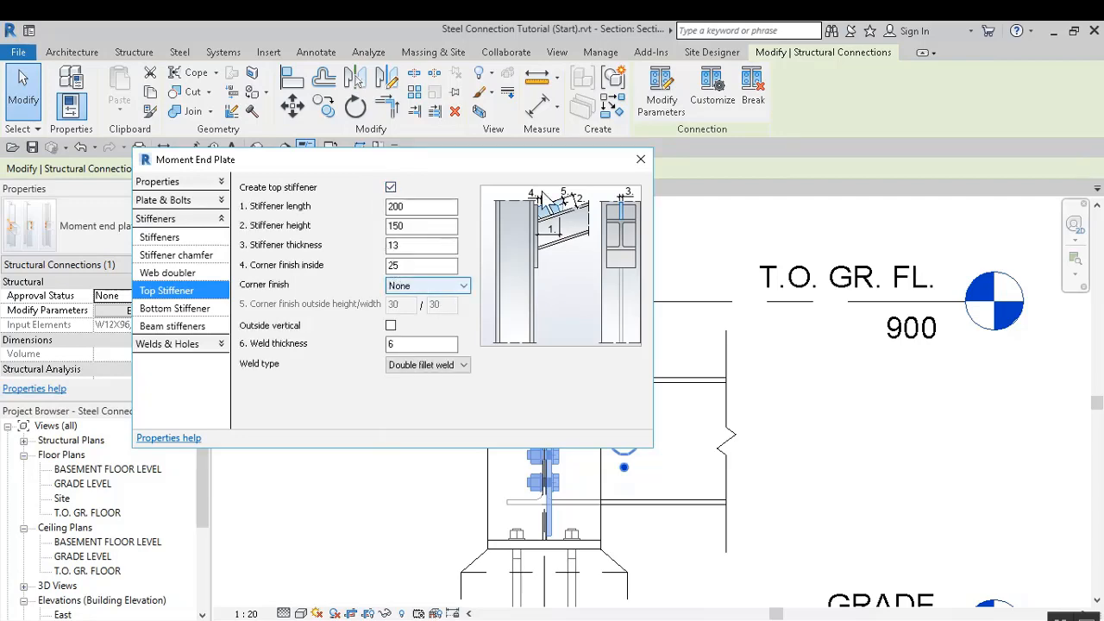
Set the top stiffener's length and height to 75 each
{"action": "left_click_drag", "start_coordinate": [526, 159], "coordinate": [366, 155]}
{"action": "scroll", "coordinate": [682, 363], "scroll_direction": "down", "scroll_amount": 2}
{"action": "middle_click_drag", "start_coordinate": [647, 381], "coordinate": [736, 339]}
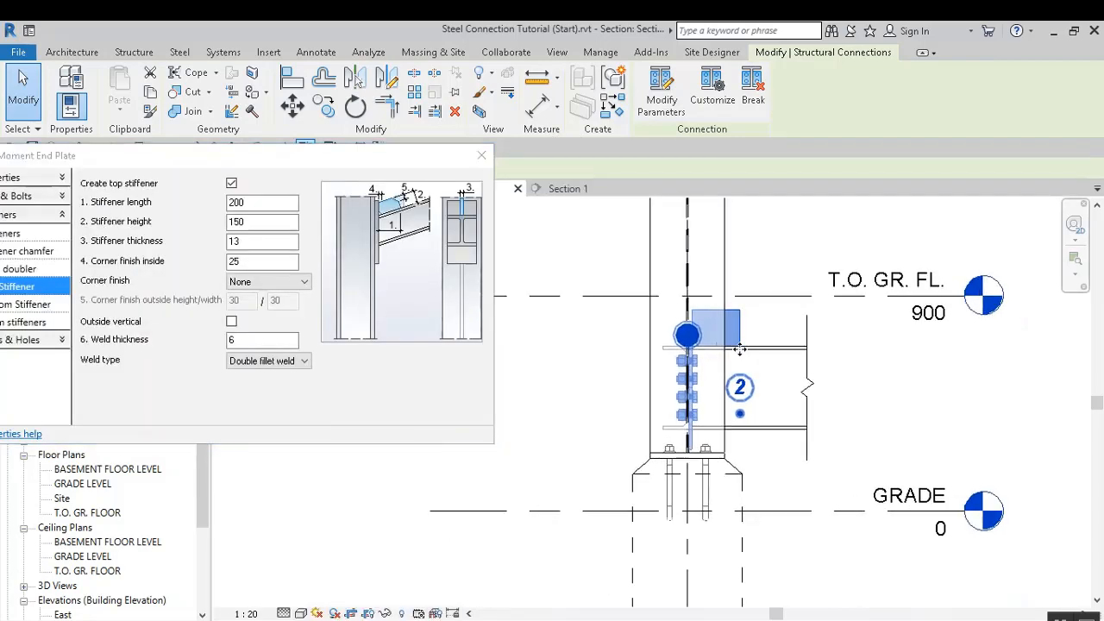
{"action": "scroll", "coordinate": [736, 339], "scroll_direction": "up", "scroll_amount": 4}
{"action": "scroll", "coordinate": [552, 357], "scroll_direction": "up", "scroll_amount": 4}
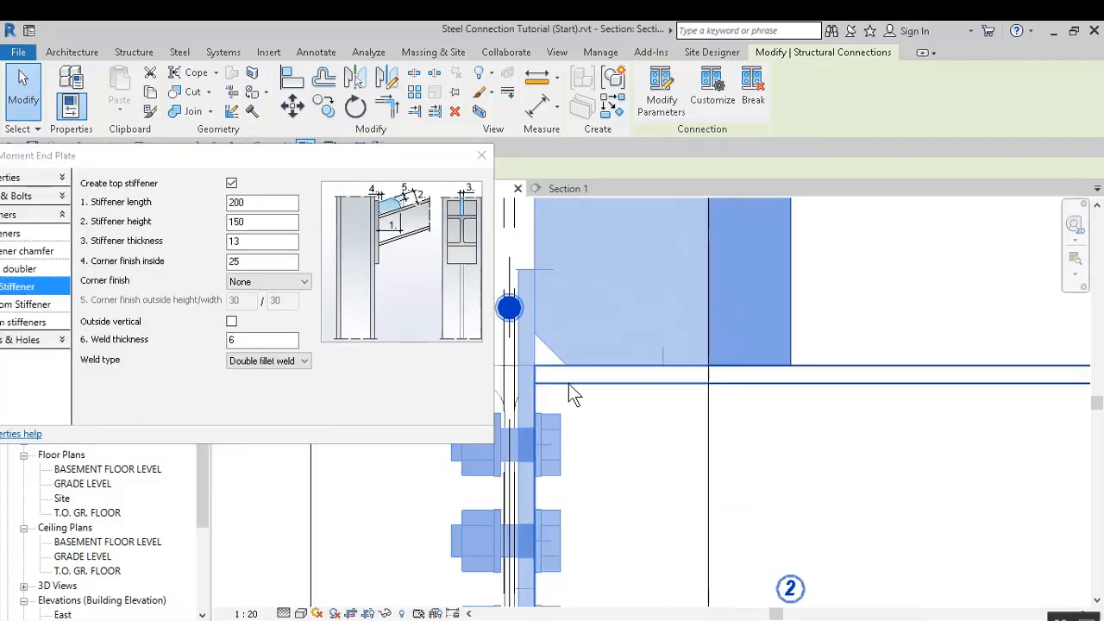
{"action": "middle_click_drag", "start_coordinate": [634, 418], "coordinate": [631, 434]}
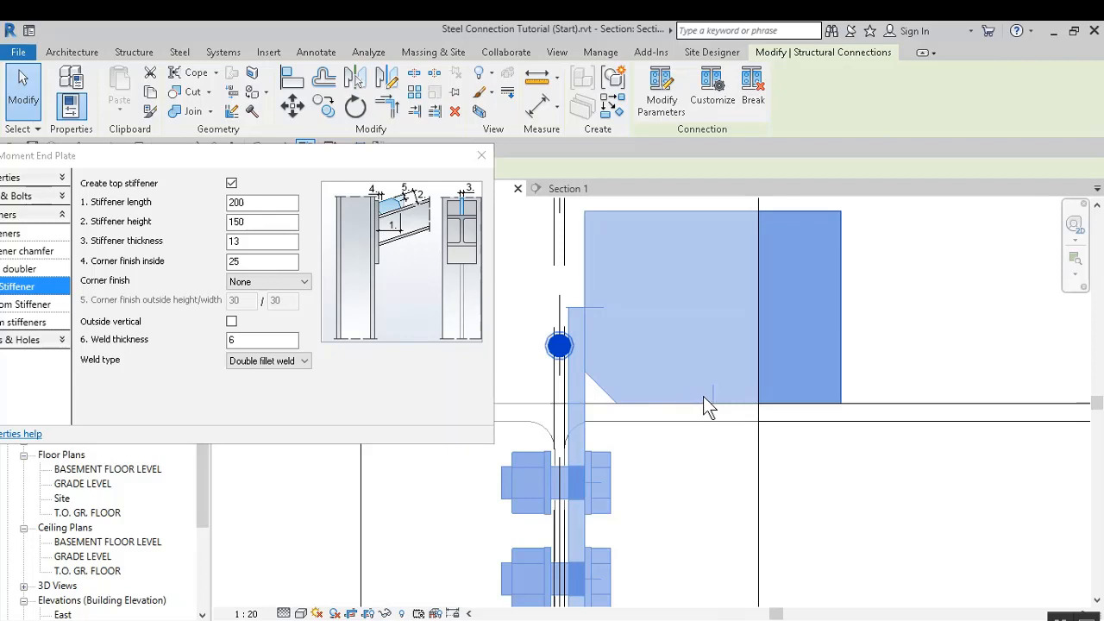
{"action": "left_click", "coordinate": [268, 221]}
{"action": "left_click_drag", "start_coordinate": [235, 222], "coordinate": [255, 201]}
{"action": "double_click", "coordinate": [255, 202]}
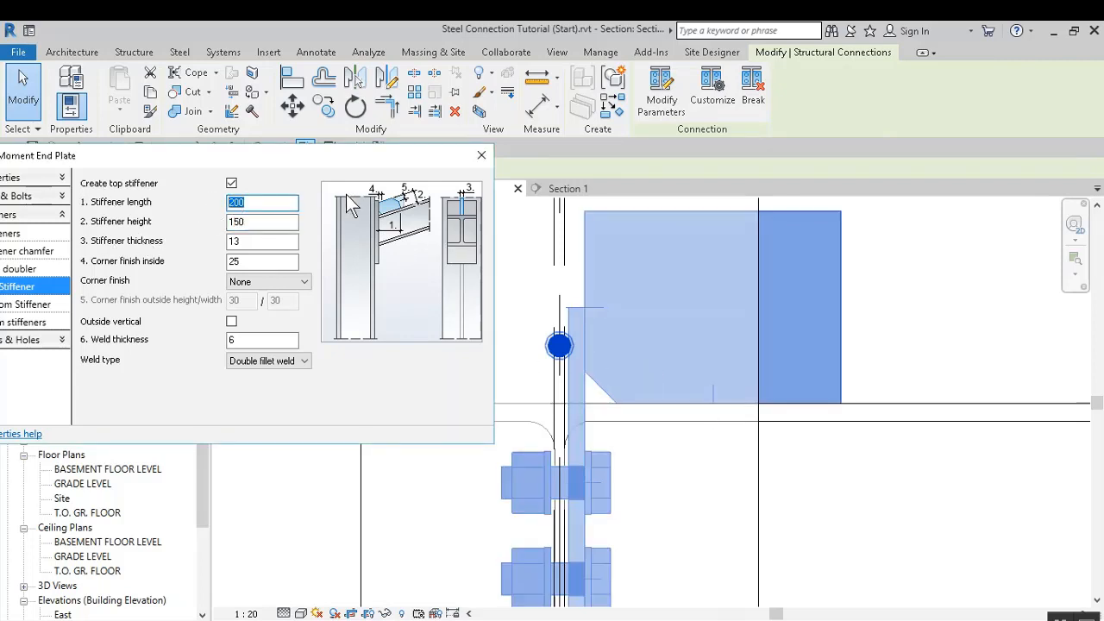
{"action": "type", "text": "75"}
{"action": "left_click", "coordinate": [265, 223]}
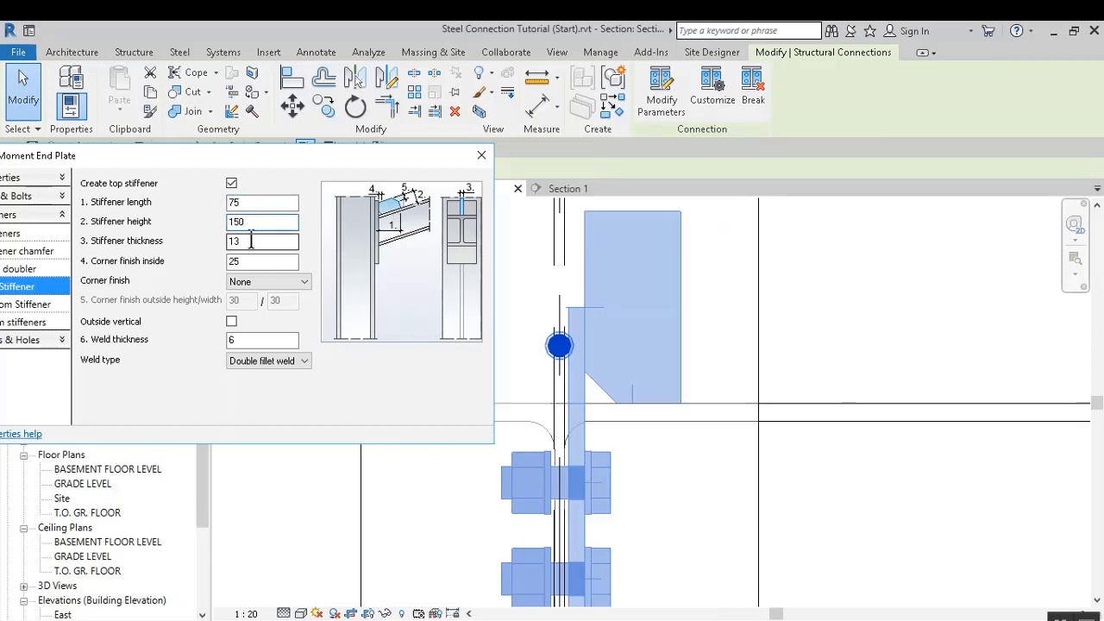
{"action": "left_click_drag", "start_coordinate": [255, 222], "coordinate": [212, 228]}
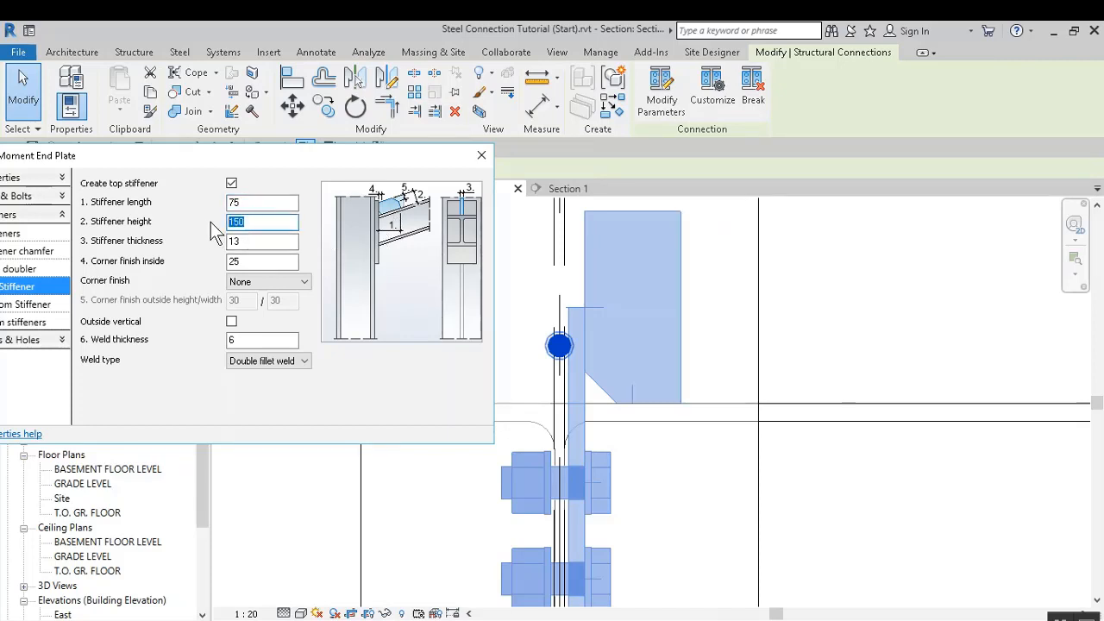
{"action": "type", "text": "75"}
{"action": "left_click", "coordinate": [260, 242]}
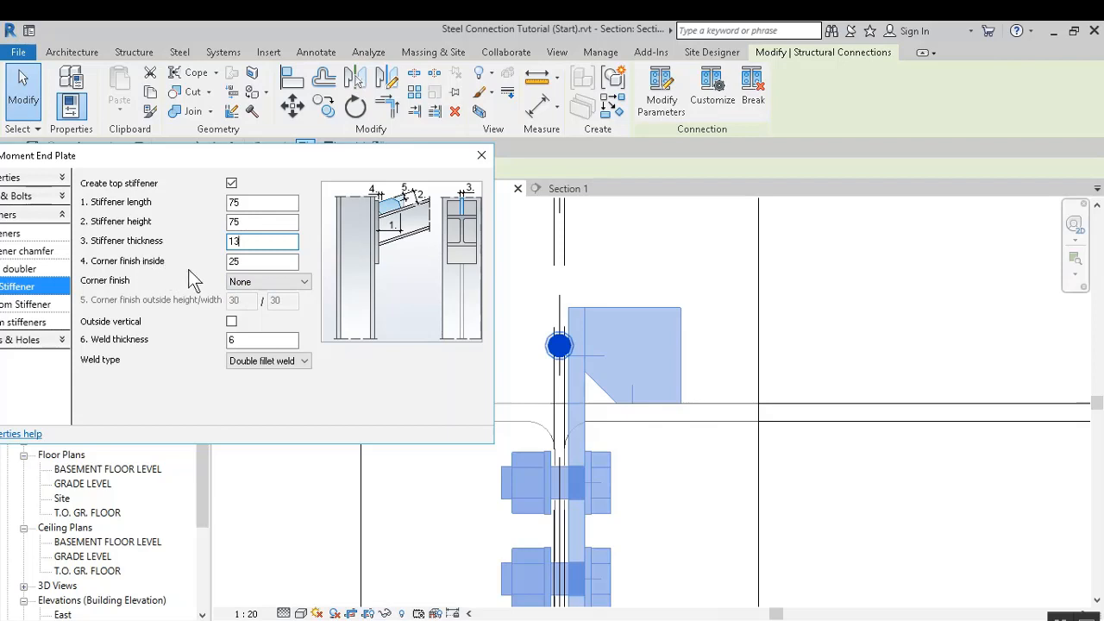
Set the top stiffener's inside corner finish to 0
{"action": "key", "text": "Tab"}
{"action": "type", "text": "0"}
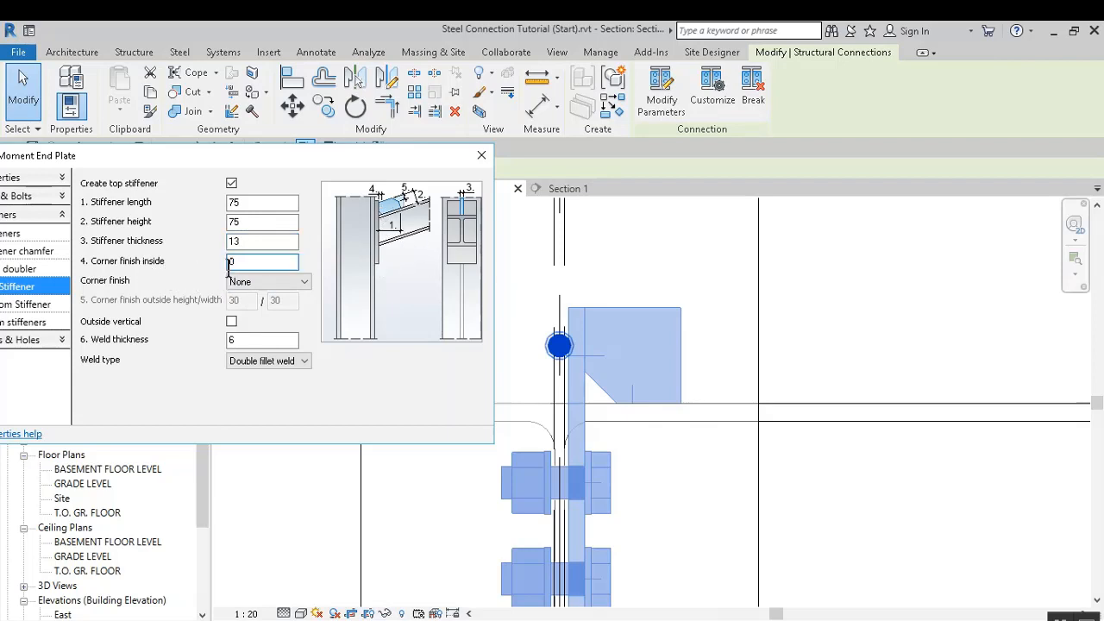
{"action": "left_click", "coordinate": [273, 242]}
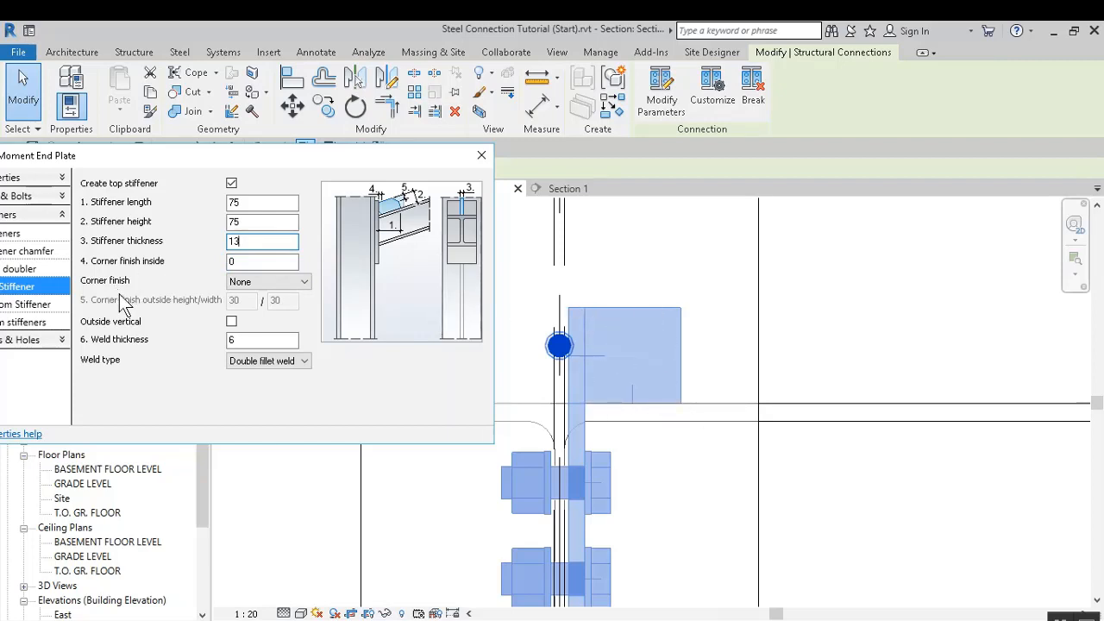
Give the top stiffener a Symmetric corner finish with an outside height/width of 75
{"action": "left_click", "coordinate": [281, 282]}
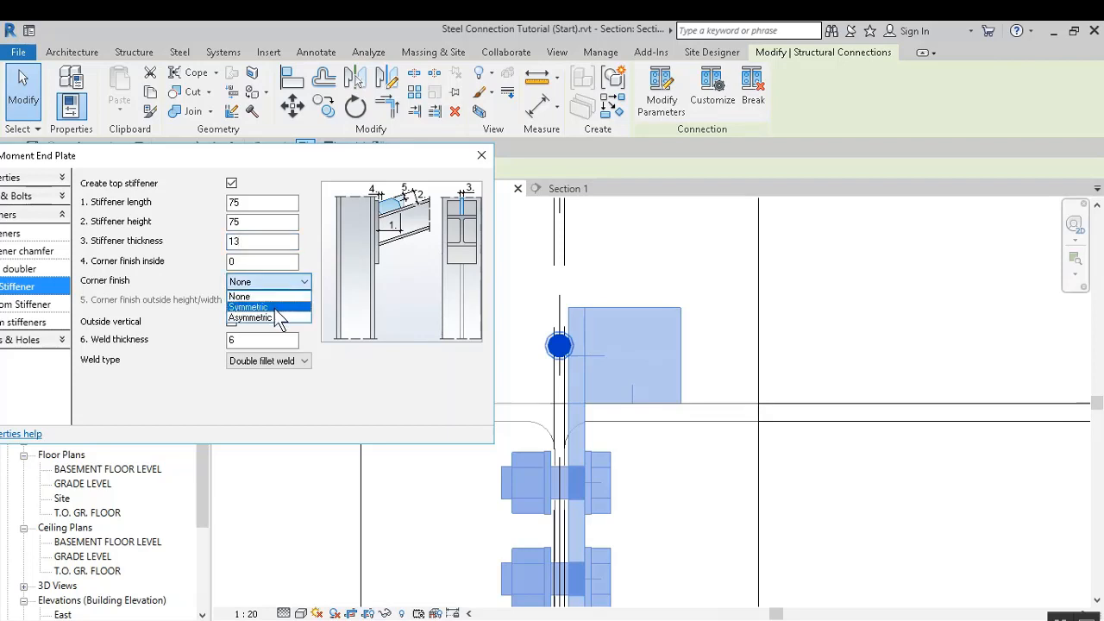
{"action": "left_click", "coordinate": [275, 309]}
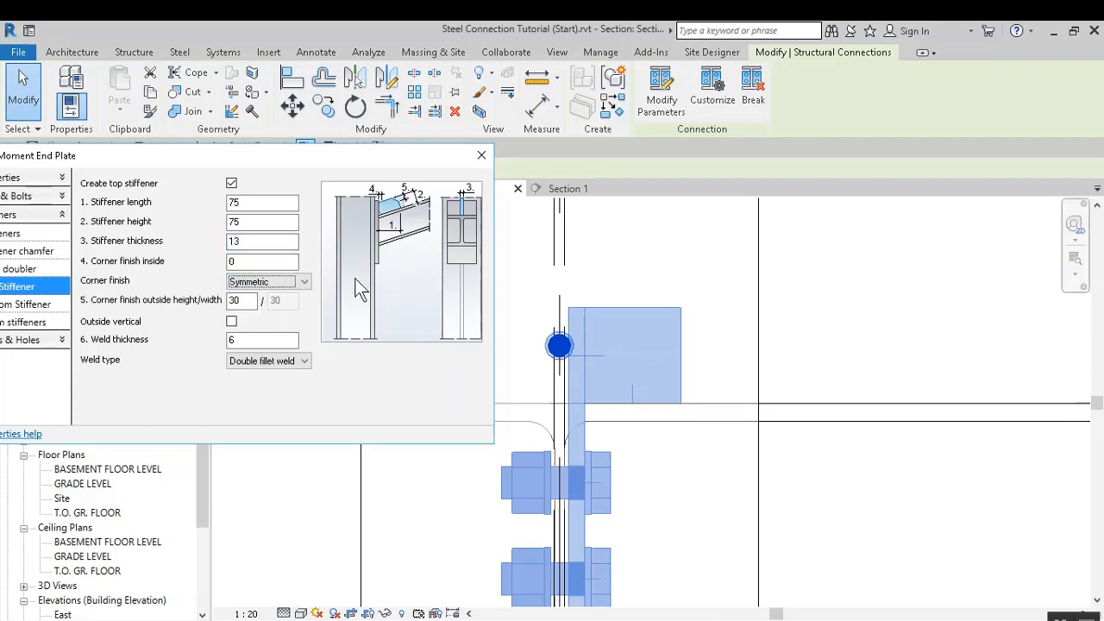
{"action": "double_click", "coordinate": [247, 300]}
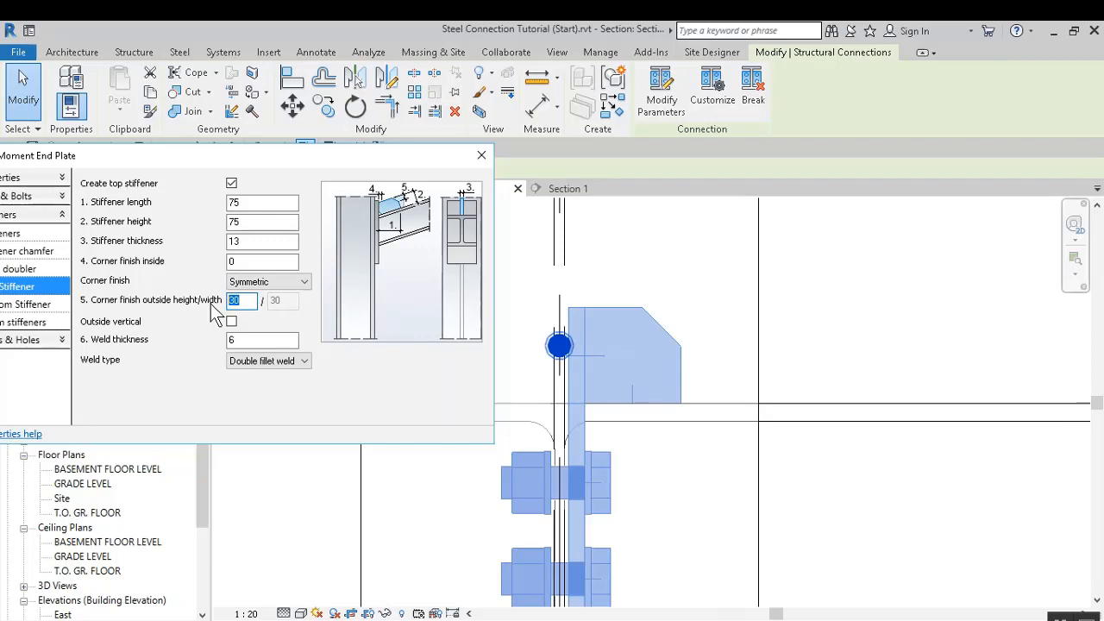
{"action": "type", "text": "75"}
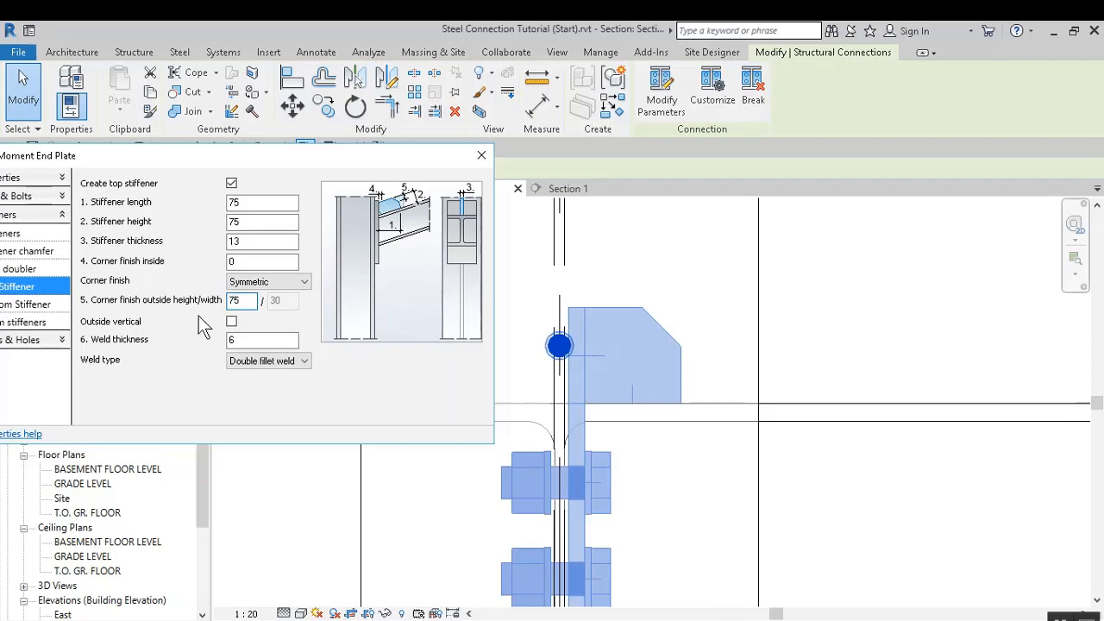
{"action": "left_click", "coordinate": [252, 261]}
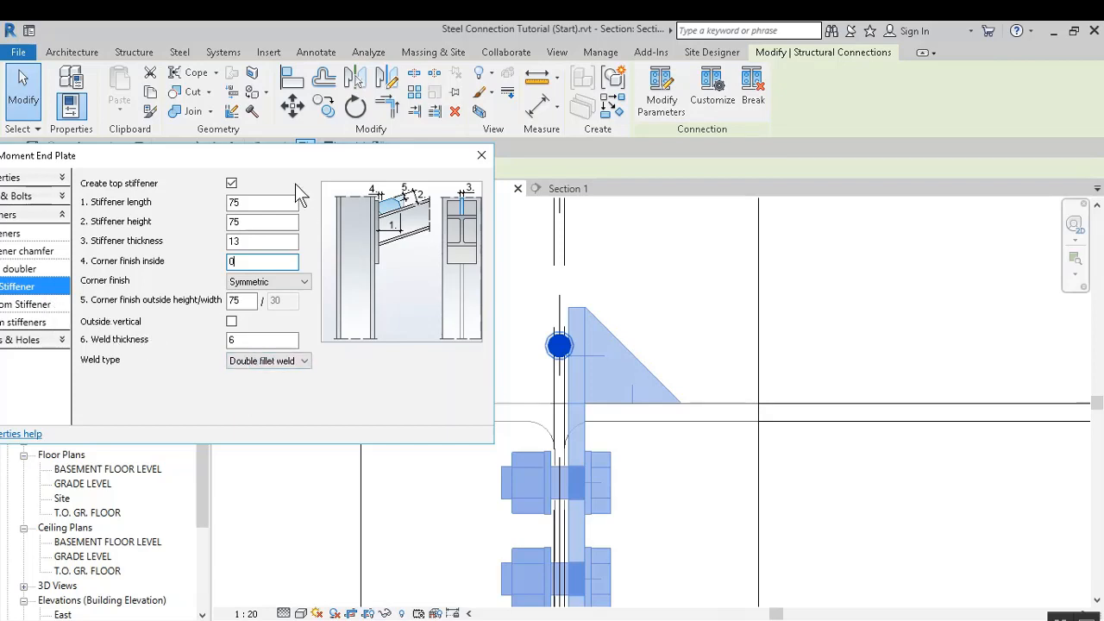
Enable the moment end plate's bottom stiffener and set its length and height to 75 each
{"action": "left_click_drag", "start_coordinate": [306, 159], "coordinate": [393, 147]}
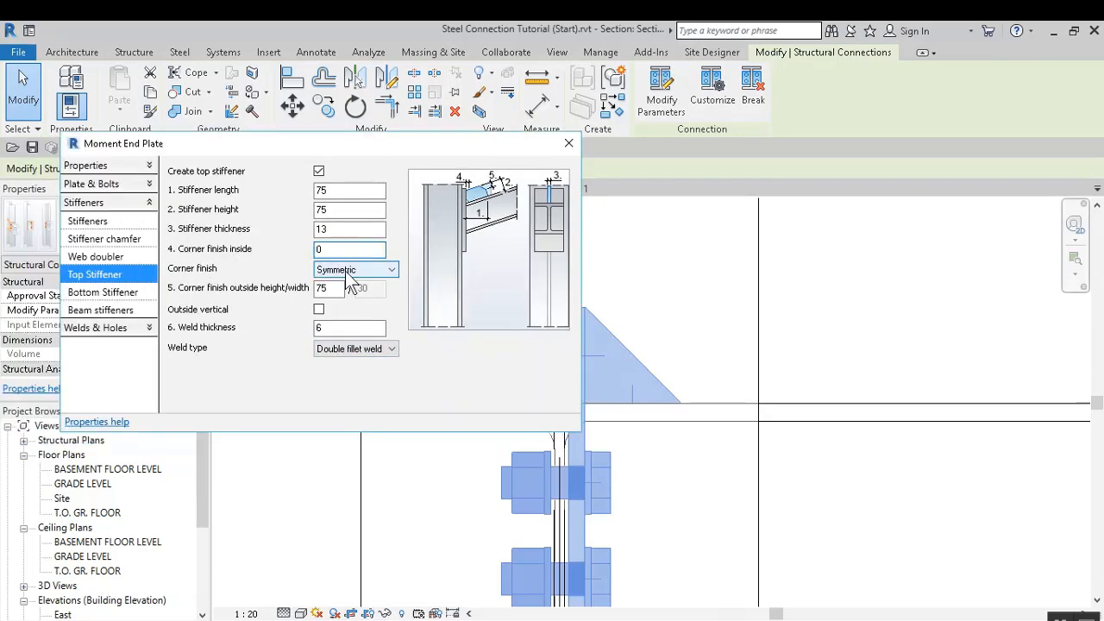
{"action": "scroll", "coordinate": [775, 366], "scroll_direction": "down", "scroll_amount": 3}
{"action": "scroll", "coordinate": [785, 427], "scroll_direction": "up", "scroll_amount": 5}
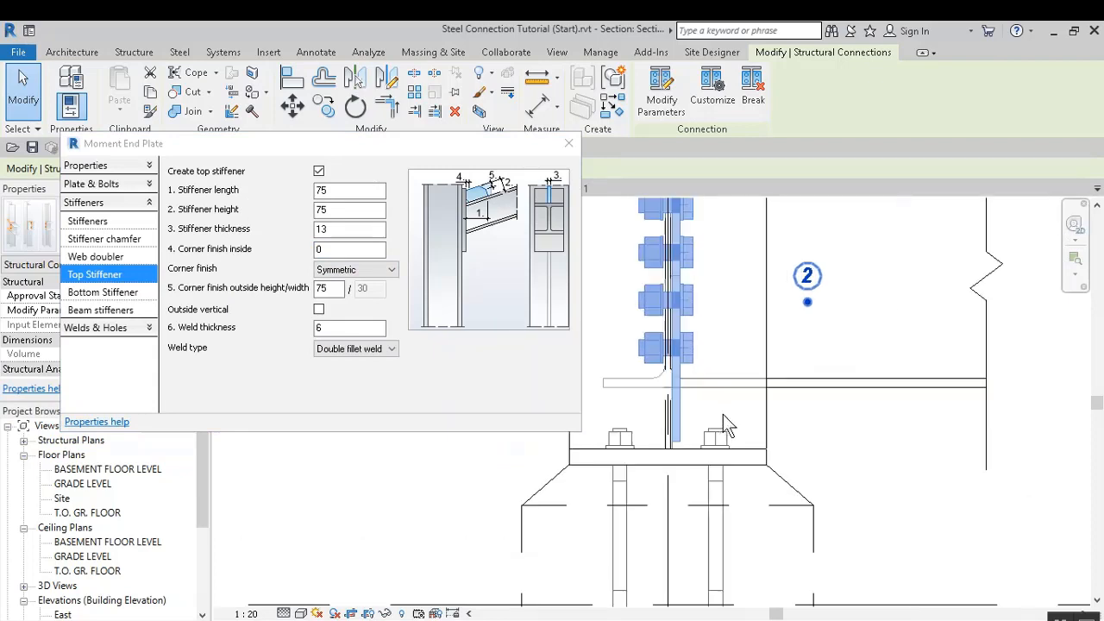
{"action": "left_click", "coordinate": [119, 294]}
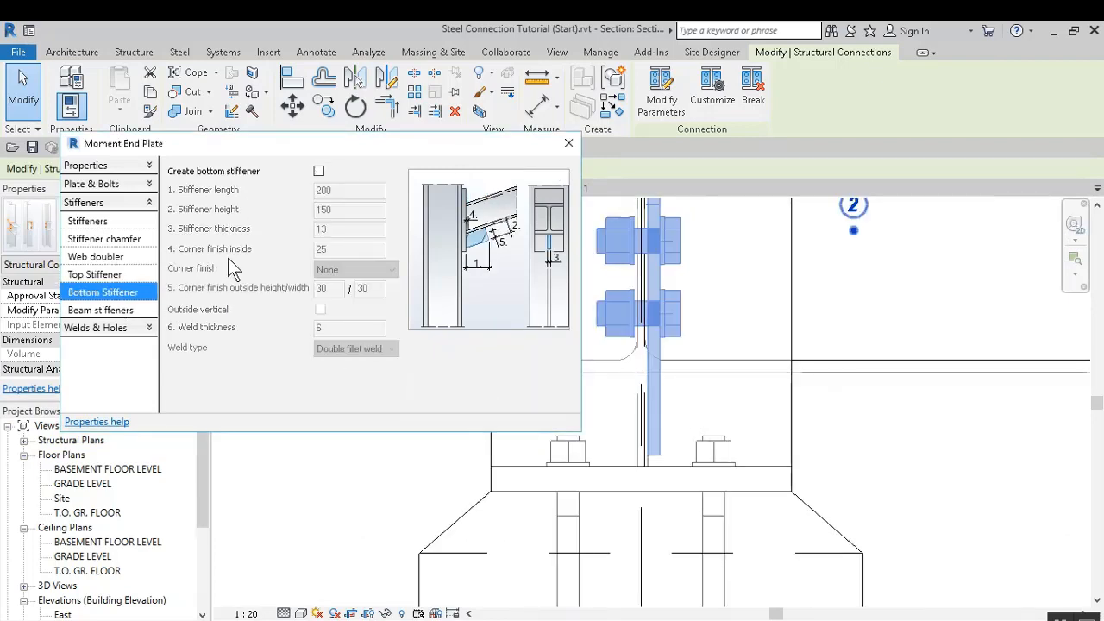
{"action": "left_click", "coordinate": [319, 172]}
{"action": "double_click", "coordinate": [341, 190]}
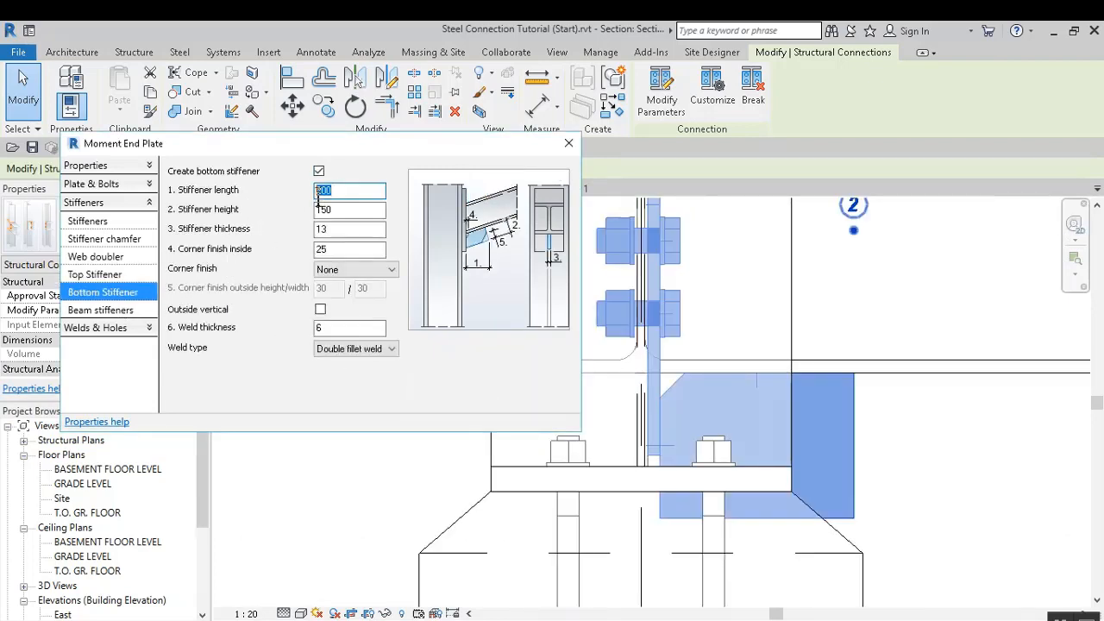
{"action": "type", "text": "75"}
{"action": "key", "text": "Tab"}
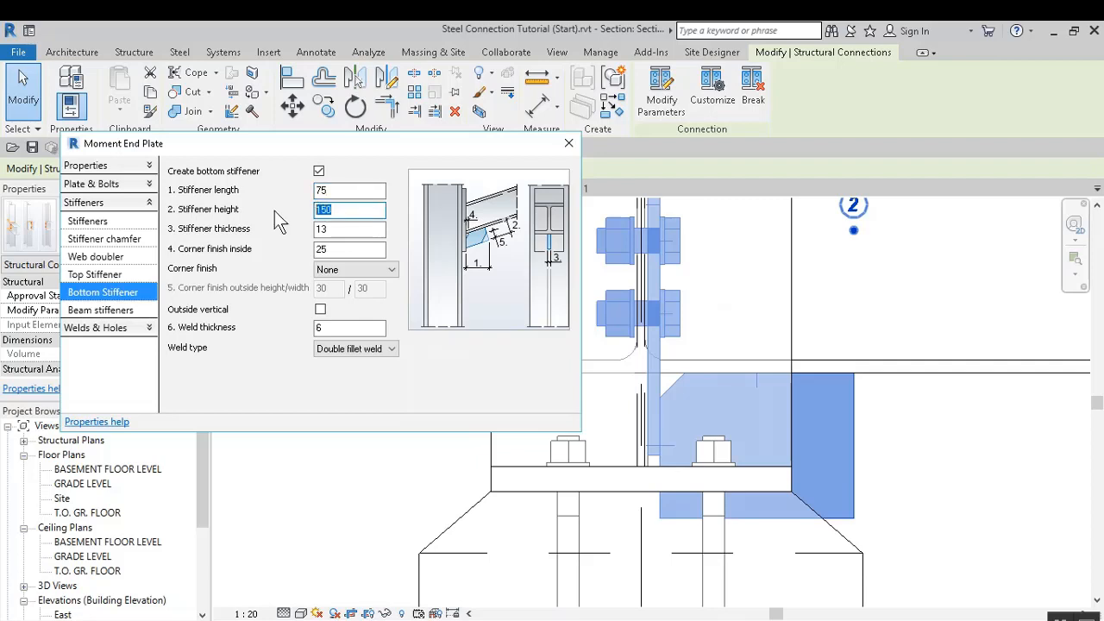
{"action": "type", "text": "75"}
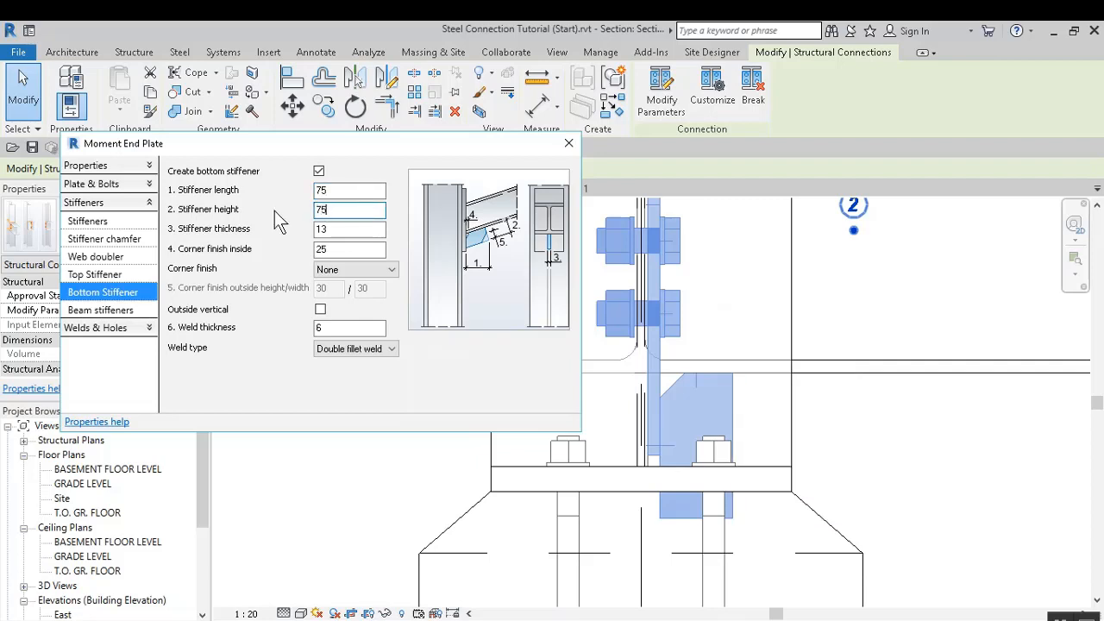
Set the bottom stiffener's inside corner finish to 0 and its outside corner finish to Symmetric with a height/width of 75
{"action": "double_click", "coordinate": [330, 250]}
{"action": "type", "text": "0"}
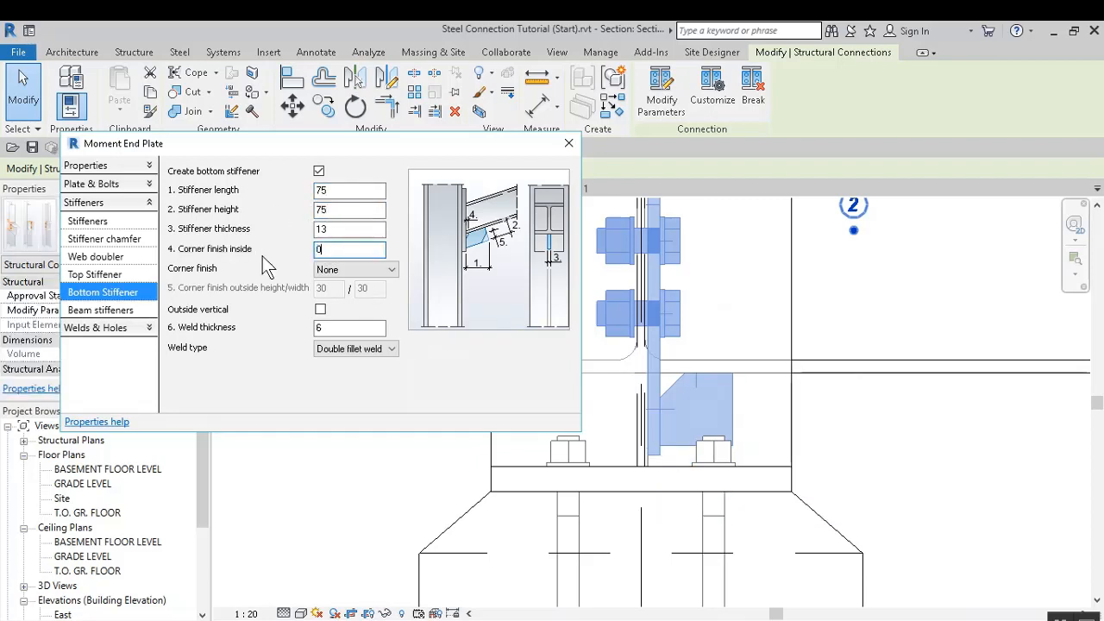
{"action": "left_click", "coordinate": [345, 269]}
{"action": "left_click", "coordinate": [335, 294]}
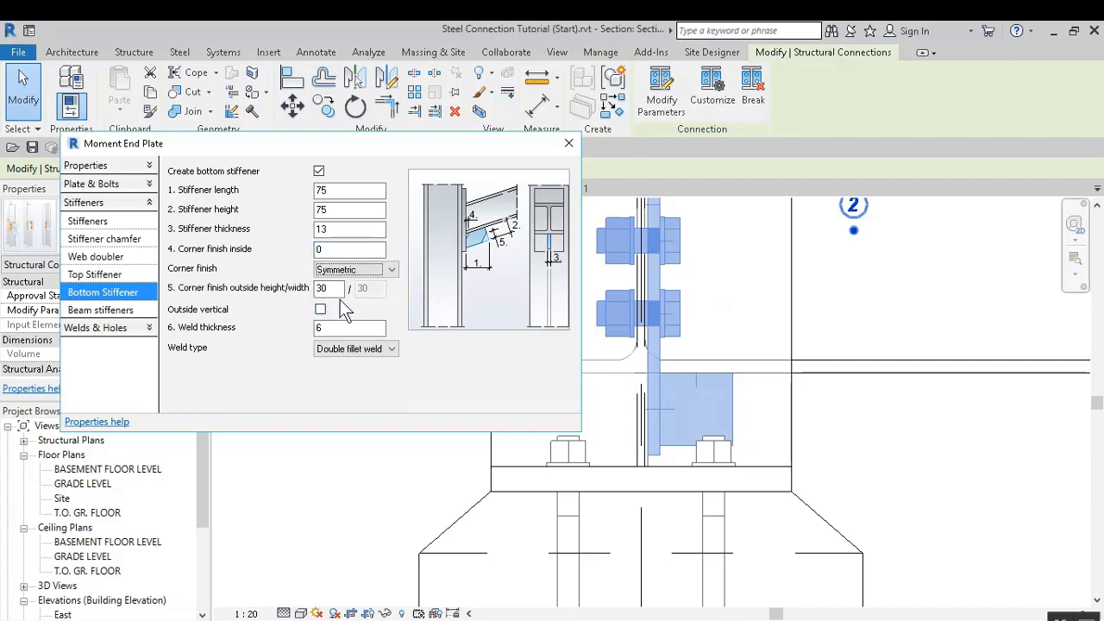
{"action": "double_click", "coordinate": [332, 290]}
{"action": "type", "text": "75"}
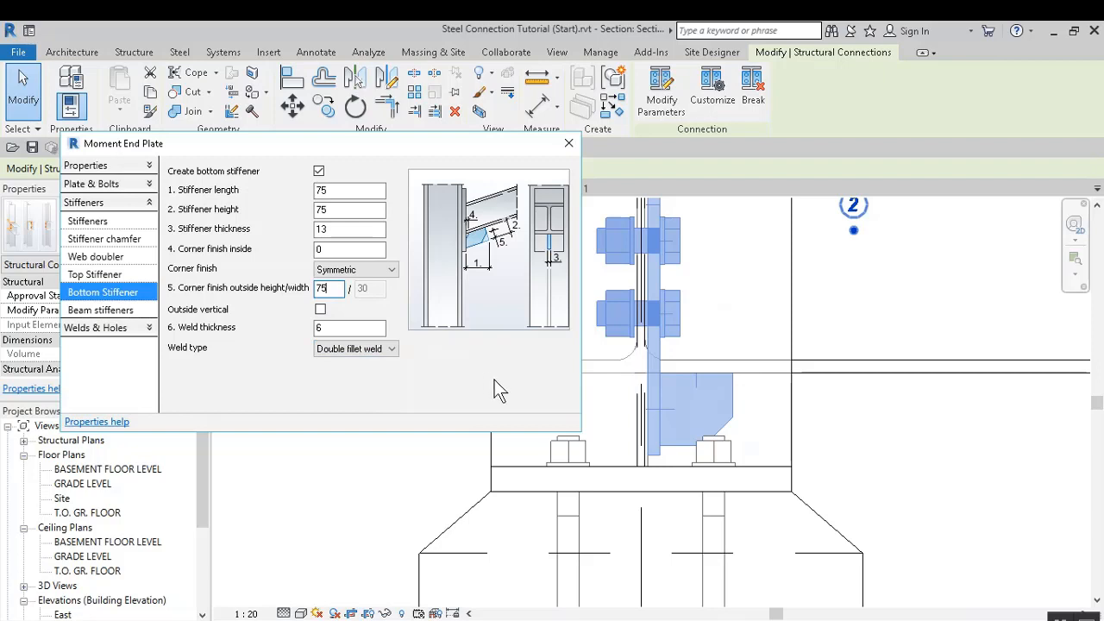
{"action": "left_click", "coordinate": [384, 329]}
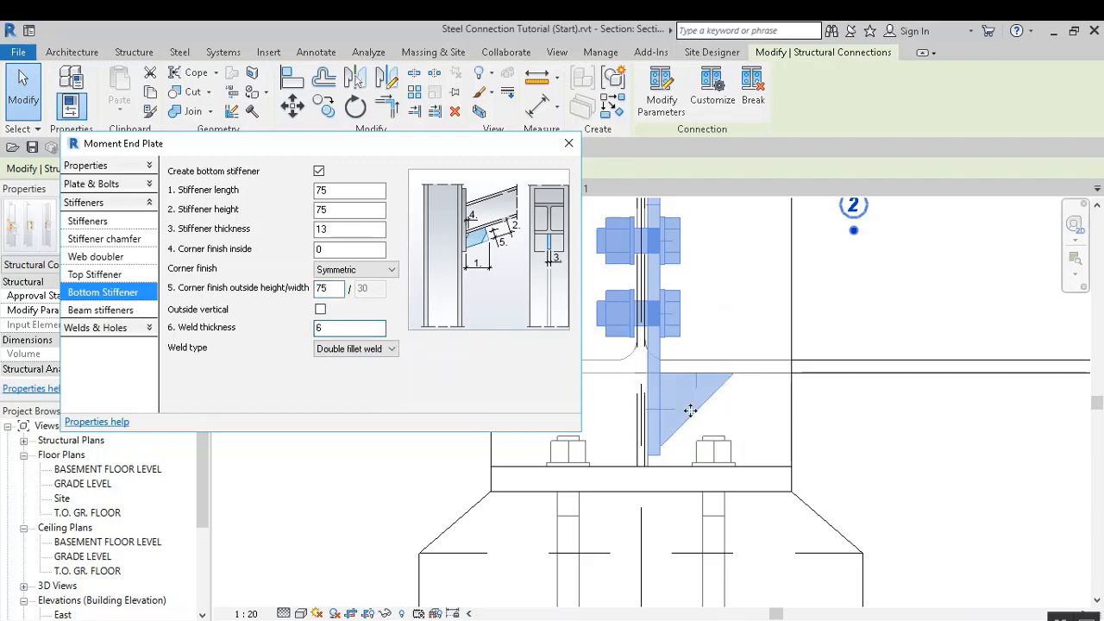
Set the bottom stiffener's length and height to 80 each
{"action": "scroll", "coordinate": [670, 442], "scroll_direction": "up", "scroll_amount": 1}
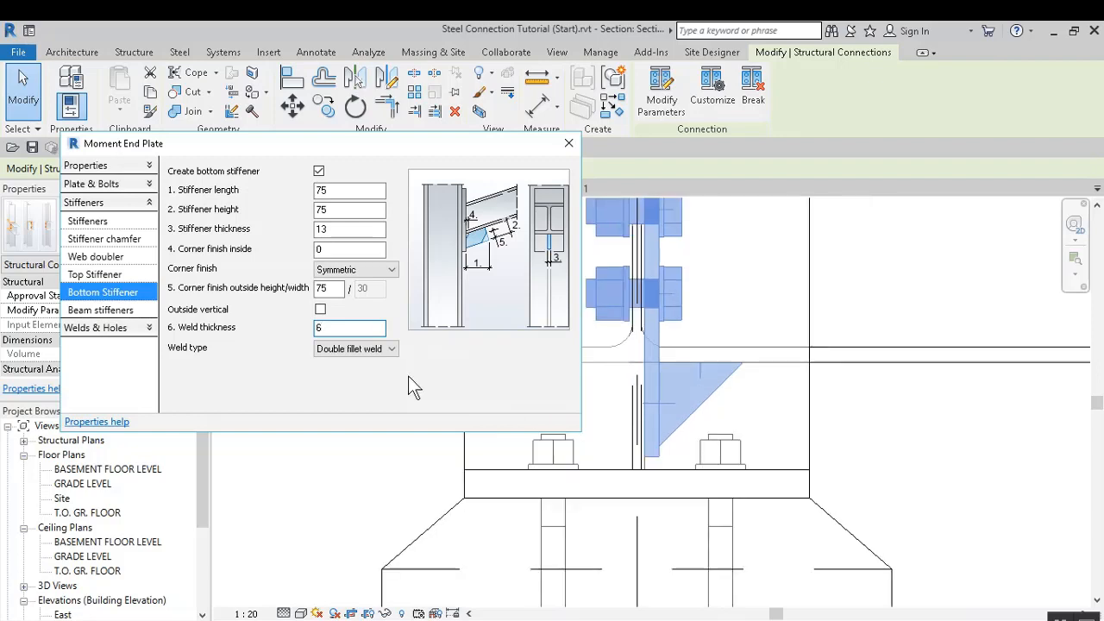
{"action": "scroll", "coordinate": [699, 470], "scroll_direction": "up", "scroll_amount": 3}
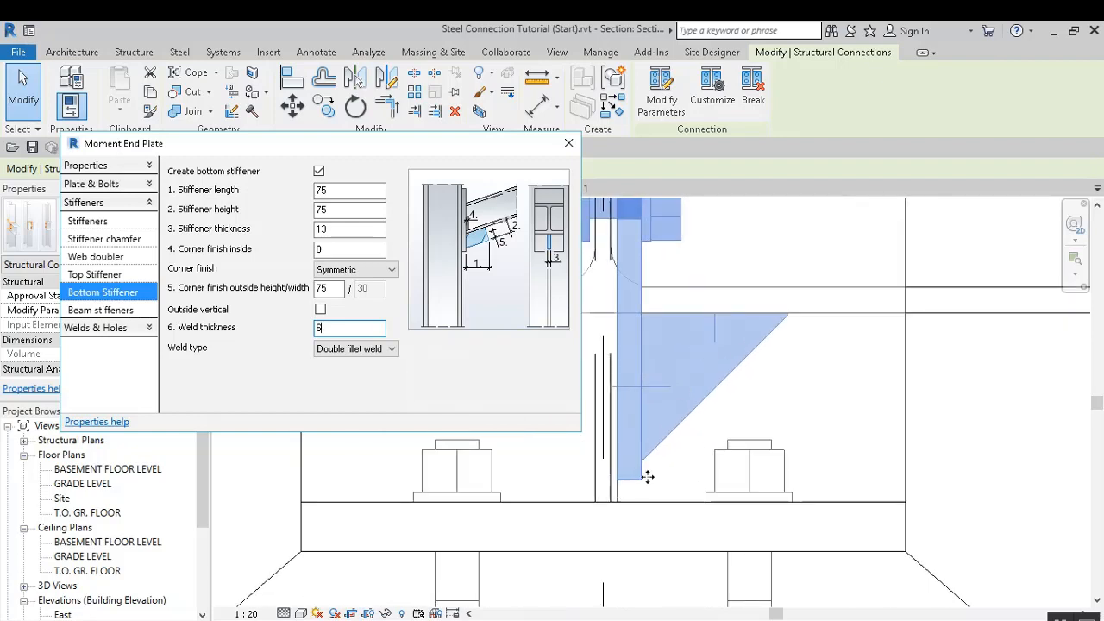
{"action": "double_click", "coordinate": [345, 190]}
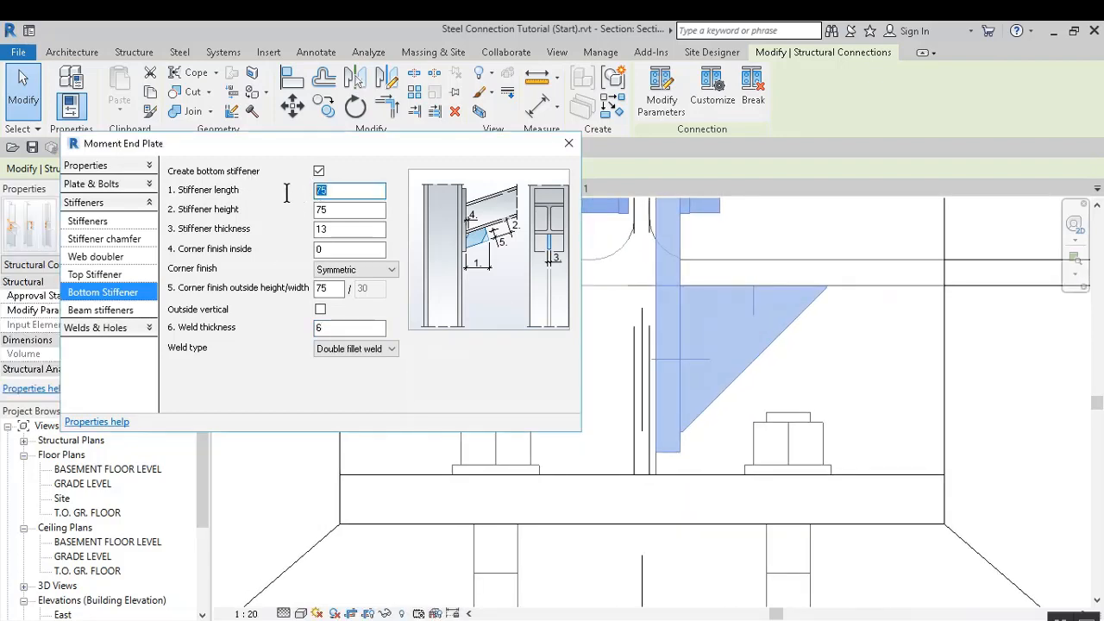
{"action": "type", "text": "80"}
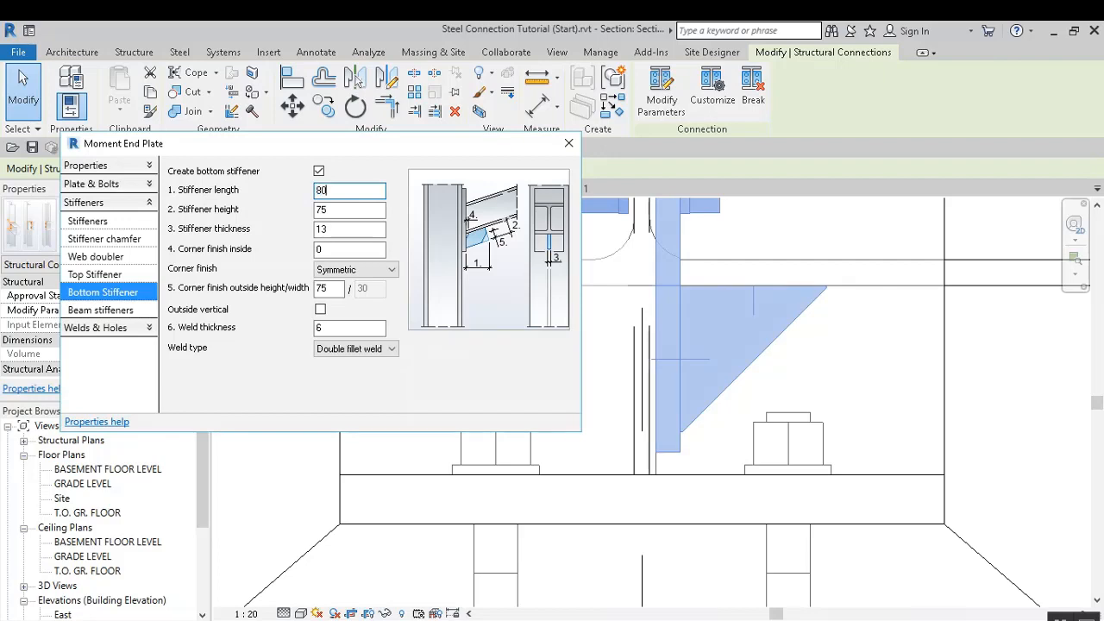
{"action": "left_click", "coordinate": [357, 210]}
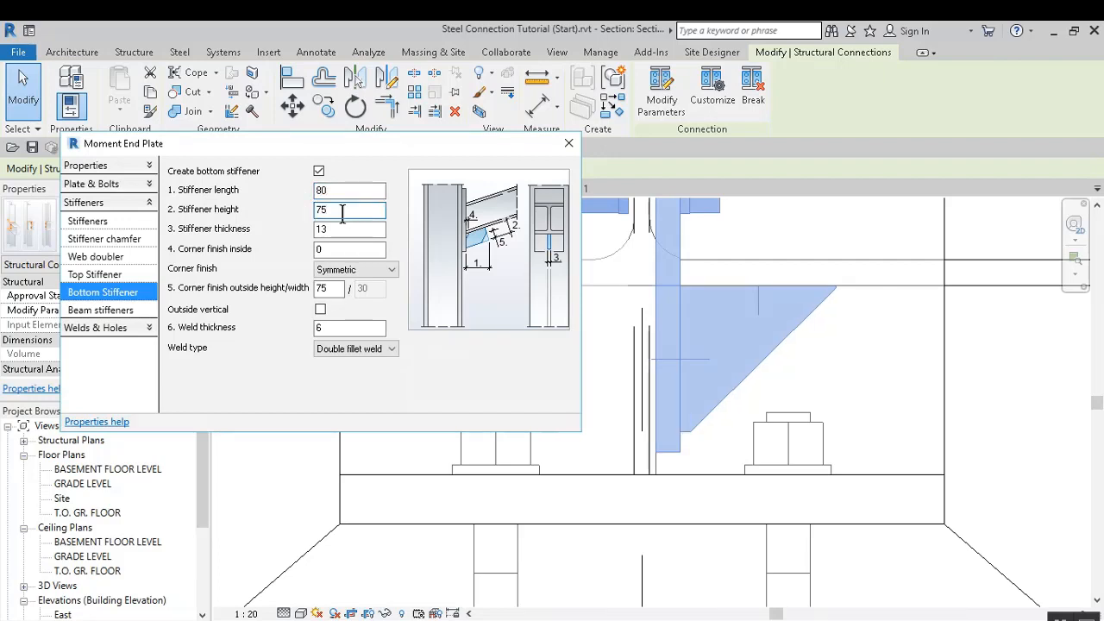
{"action": "left_click_drag", "start_coordinate": [342, 211], "coordinate": [297, 214]}
{"action": "type", "text": "80"}
{"action": "left_click", "coordinate": [341, 229]}
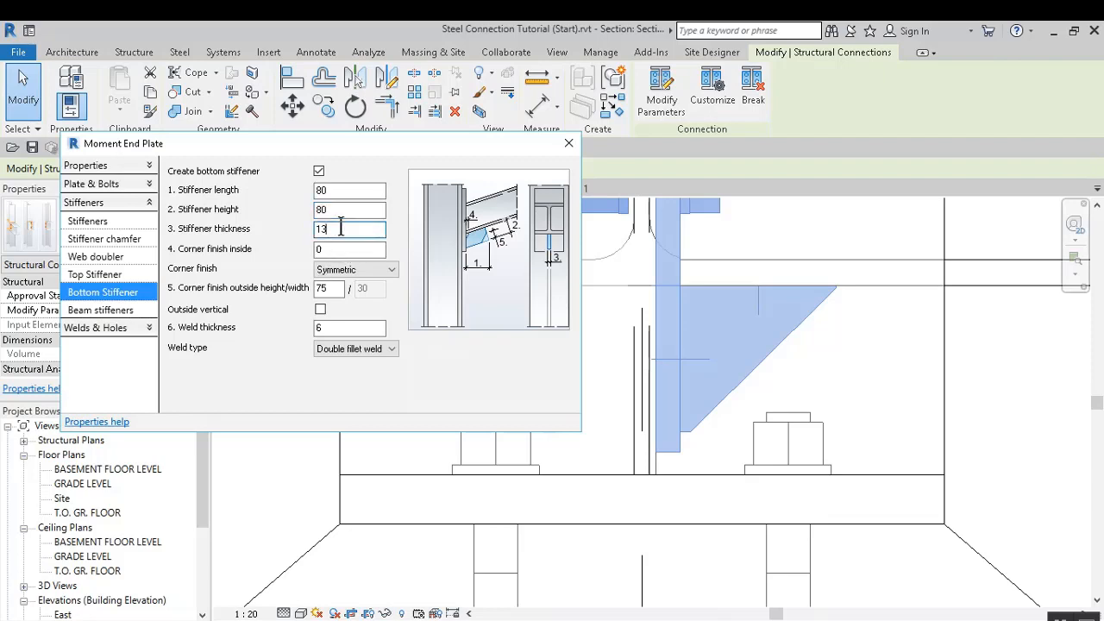
Set the bottom stiffener's length and height to 90 each
{"action": "left_click_drag", "start_coordinate": [342, 190], "coordinate": [293, 194]}
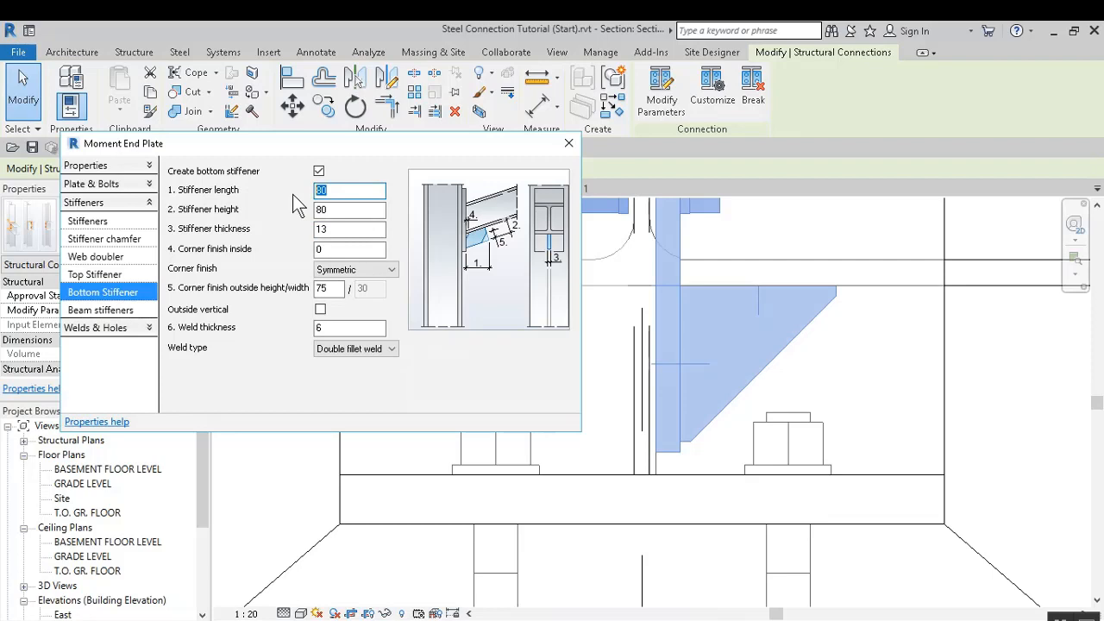
{"action": "type", "text": "90"}
{"action": "left_click_drag", "start_coordinate": [342, 211], "coordinate": [303, 213]}
{"action": "type", "text": "90"}
{"action": "left_click", "coordinate": [333, 229]}
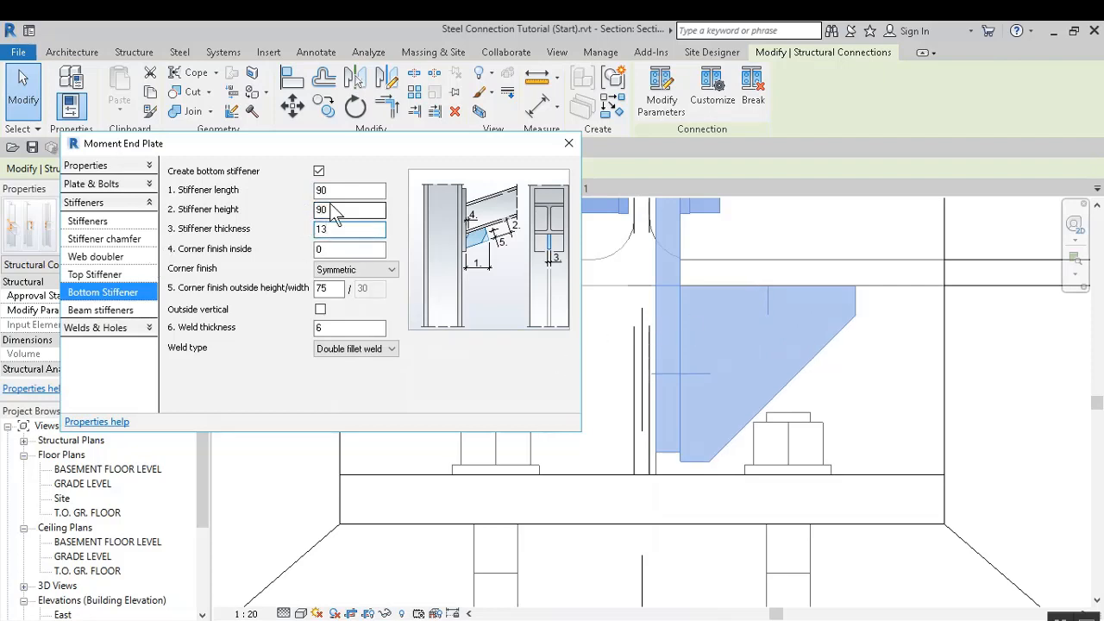
Set the bottom stiffener's length and height to 85 each
{"action": "mouse_move", "coordinate": [345, 190]}
{"action": "left_mouse_down"}
{"action": "mouse_move", "coordinate": [306, 191]}
{"action": "mouse_move", "coordinate": [342, 210]}
{"action": "mouse_move", "coordinate": [243, 209]}
{"action": "left_mouse_up"}
{"action": "type", "text": "8585"}
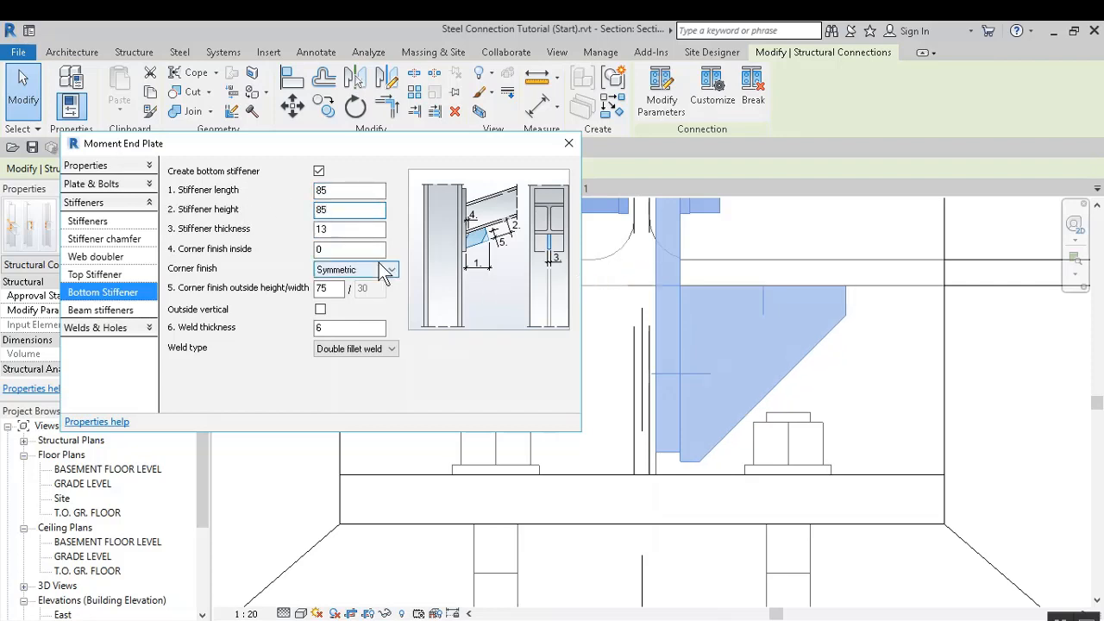
{"action": "left_click", "coordinate": [348, 228]}
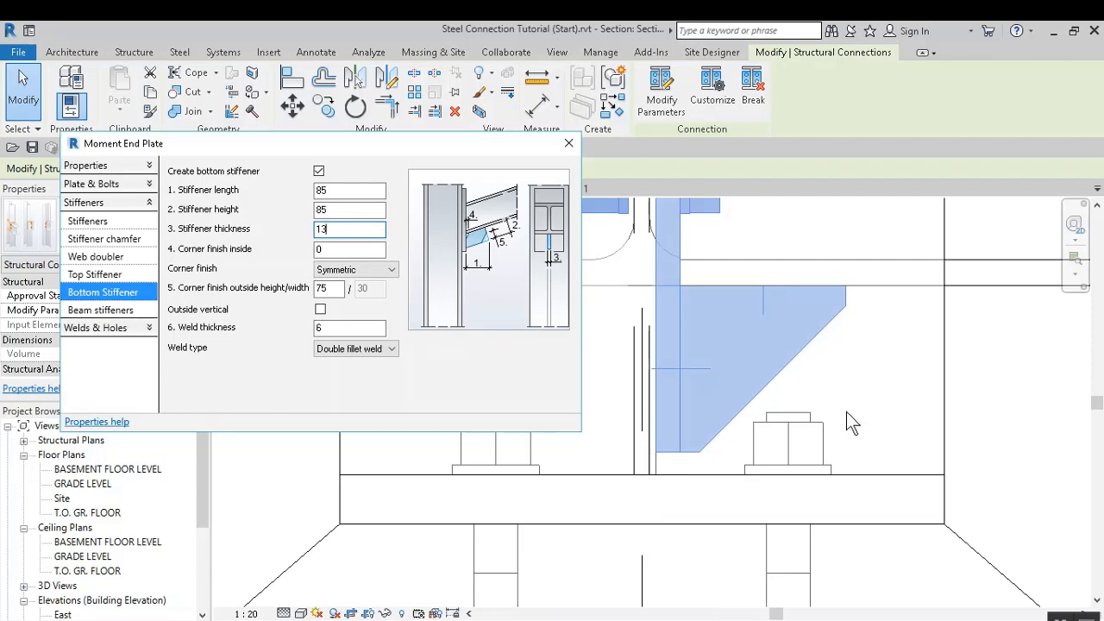
Set the bottom stiffener's outside corner finish height/width to 85 and close the connection parameters
{"action": "left_click_drag", "start_coordinate": [337, 288], "coordinate": [211, 285]}
{"action": "type", "text": "8"}
{"action": "left_click", "coordinate": [345, 230]}
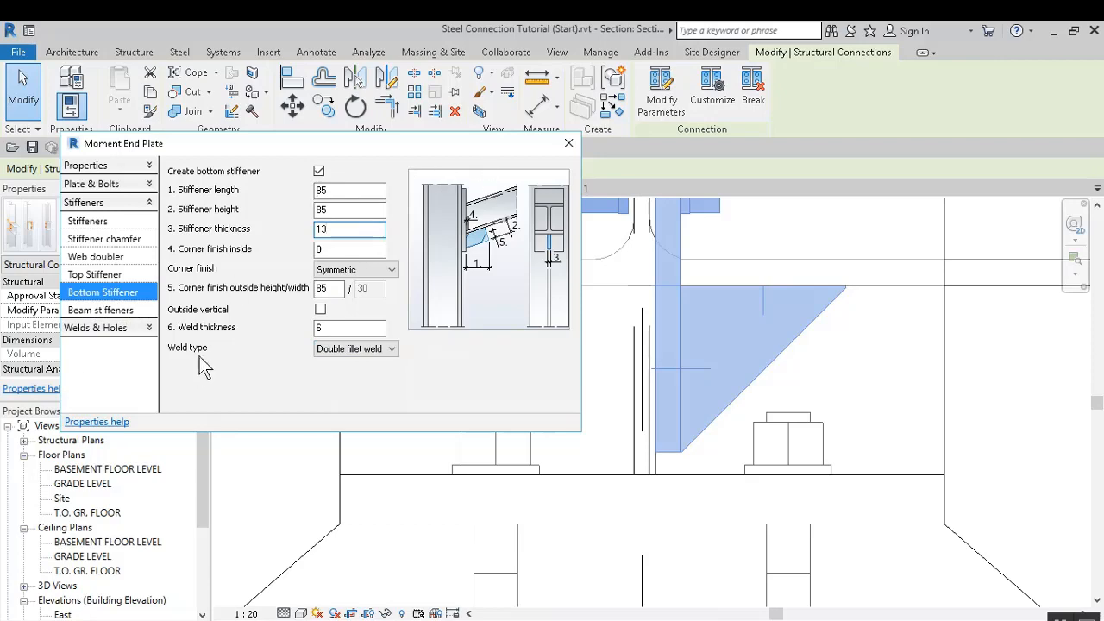
{"action": "left_click", "coordinate": [569, 143]}
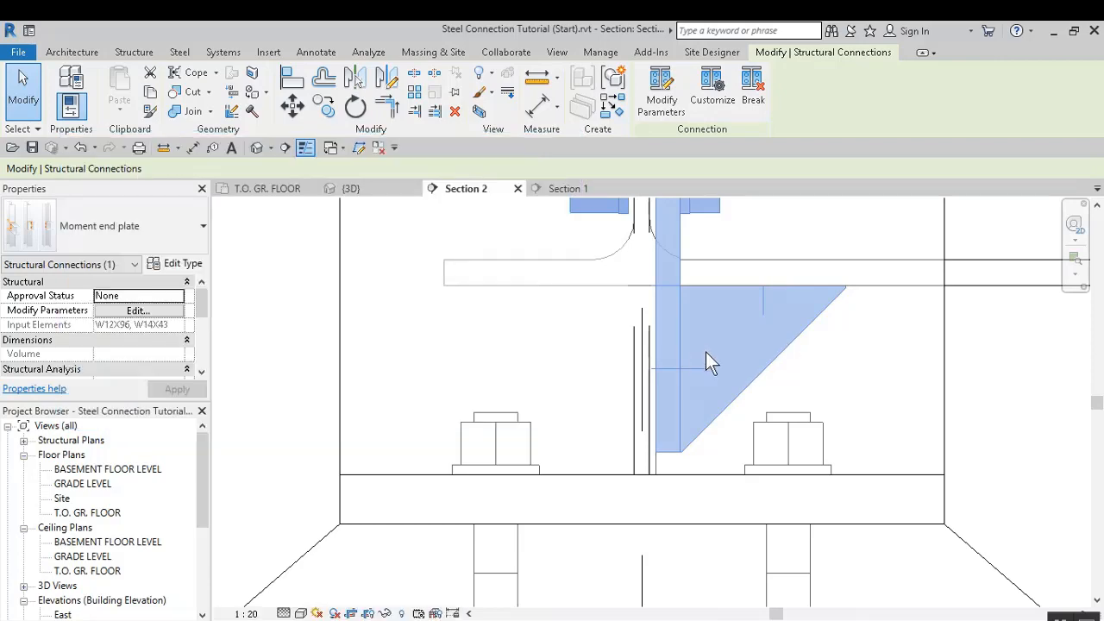
Examine the end plate's top and bottom stiffeners at the column joint in Section 2 and in the 3D view
{"action": "left_click", "coordinate": [528, 374]}
{"action": "scroll", "coordinate": [579, 387], "scroll_direction": "down", "scroll_amount": 4}
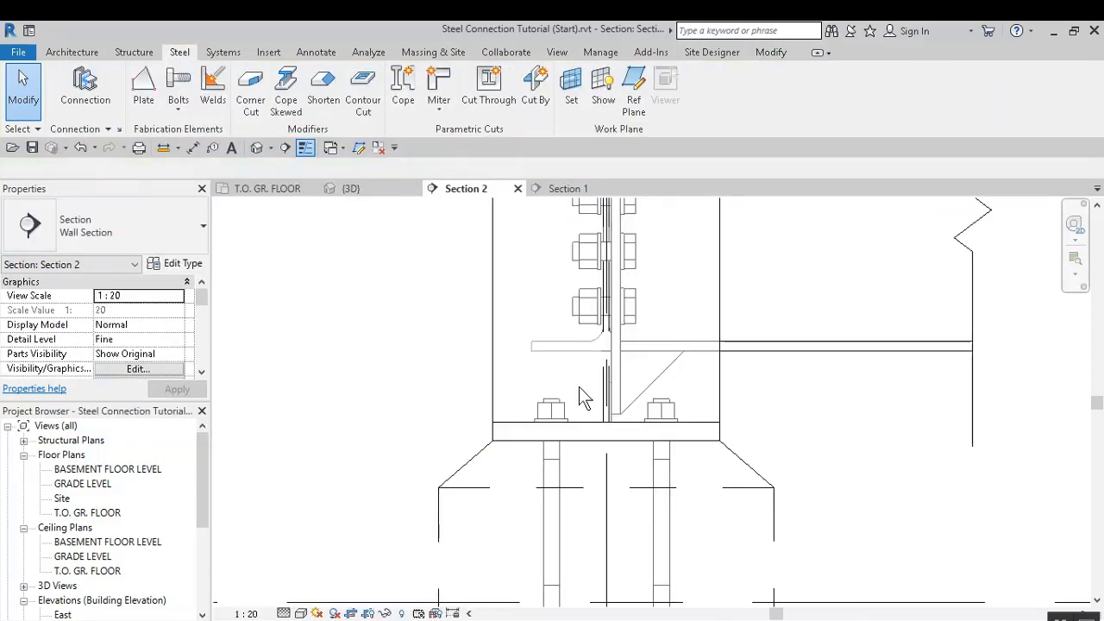
{"action": "scroll", "coordinate": [625, 269], "scroll_direction": "up", "scroll_amount": 4}
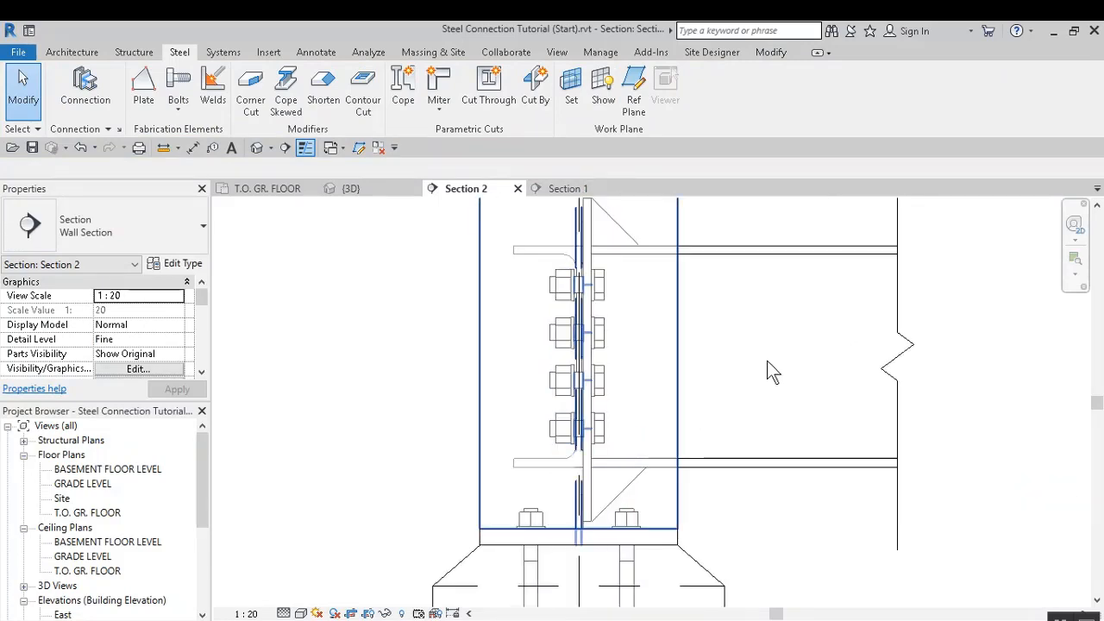
{"action": "left_click", "coordinate": [361, 192]}
{"action": "middle_click_drag", "start_coordinate": [650, 482], "coordinate": [758, 337]}
{"action": "scroll", "coordinate": [677, 447], "scroll_direction": "up", "scroll_amount": 1}
{"action": "mouse_move", "coordinate": [698, 439]}
{"action": "middle_mouse_down", "text": "shift"}
{"action": "mouse_move", "coordinate": [716, 337]}
{"action": "mouse_move", "coordinate": [671, 362]}
{"action": "mouse_move", "coordinate": [702, 457]}
{"action": "mouse_move", "coordinate": [641, 365]}
{"action": "mouse_move", "coordinate": [700, 372]}
{"action": "mouse_move", "coordinate": [682, 381]}
{"action": "middle_mouse_up", "text": "shift"}
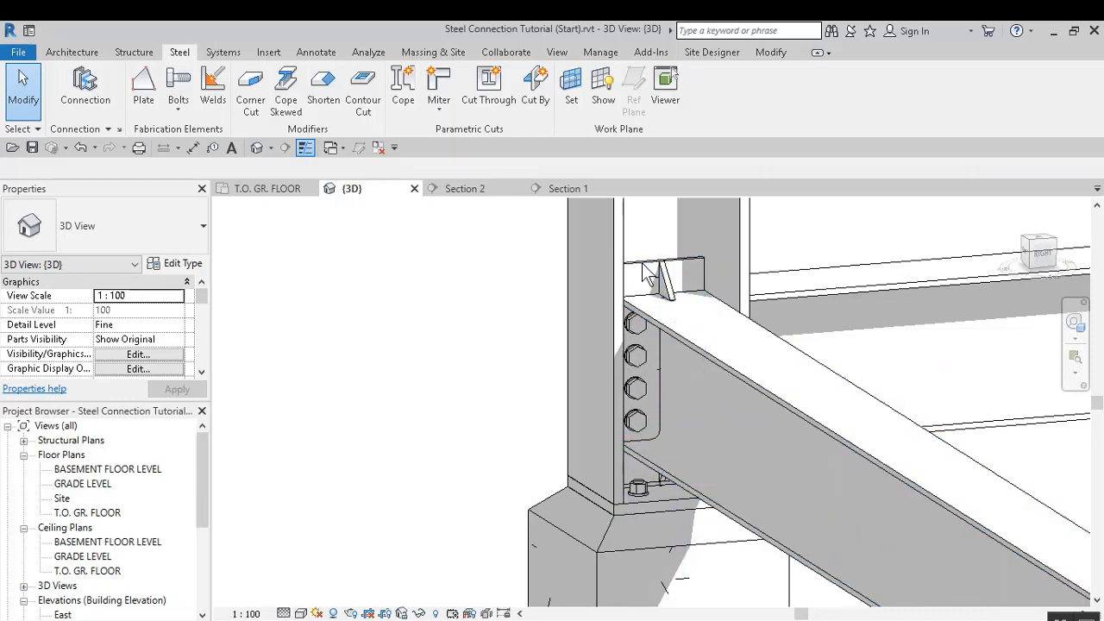
Select the moment end plate in the 3D view and open its connection parameters from the Section 1 view
{"action": "left_click", "coordinate": [637, 308]}
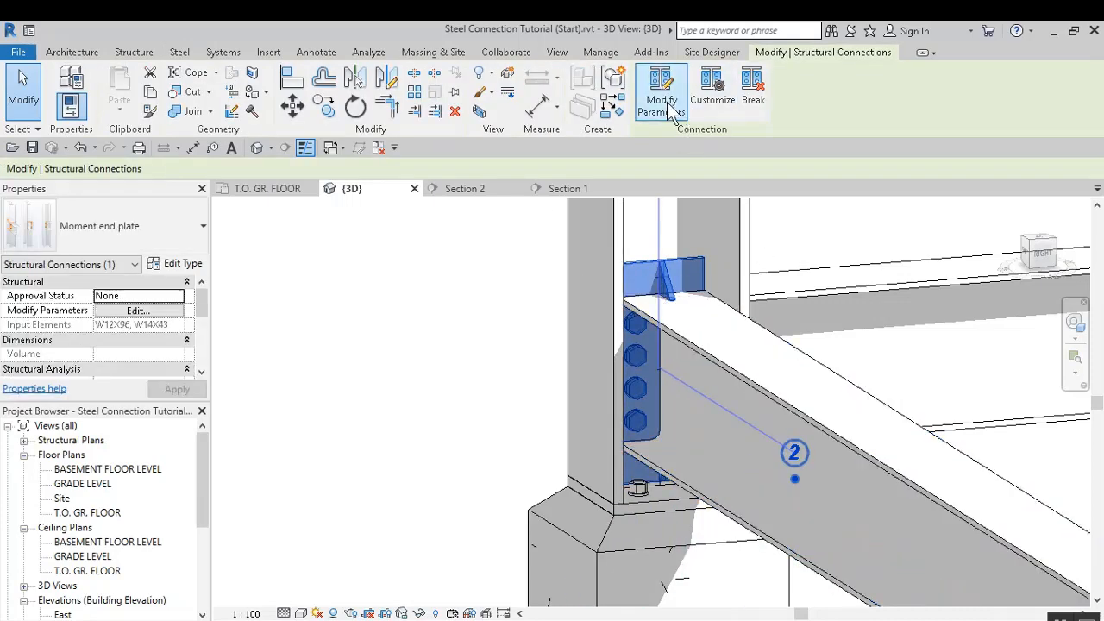
{"action": "left_click", "coordinate": [473, 189]}
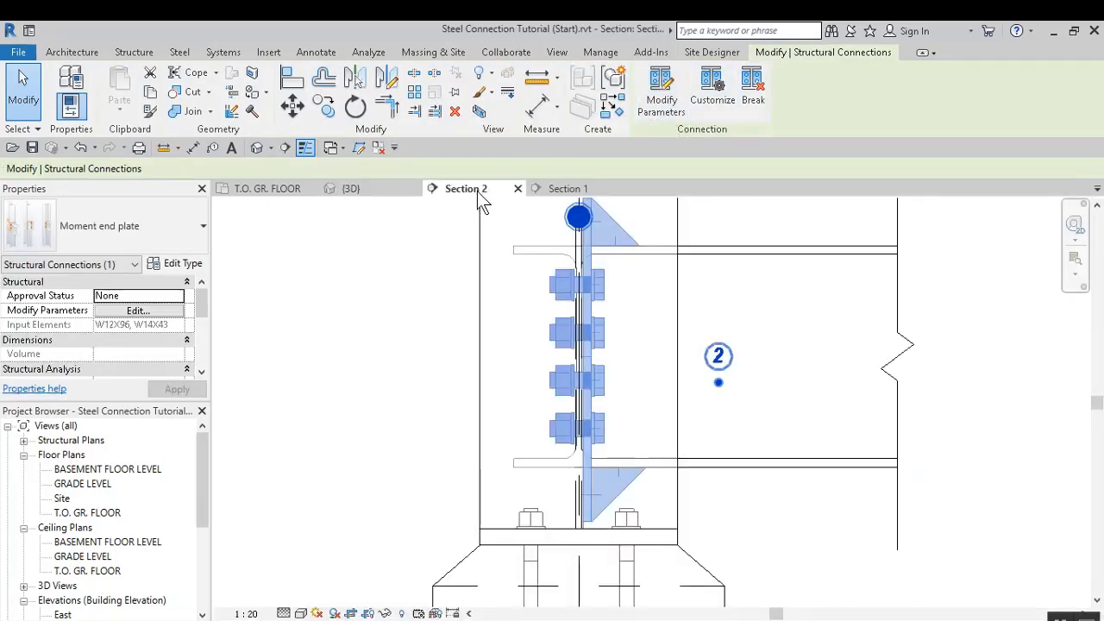
{"action": "left_click", "coordinate": [554, 189]}
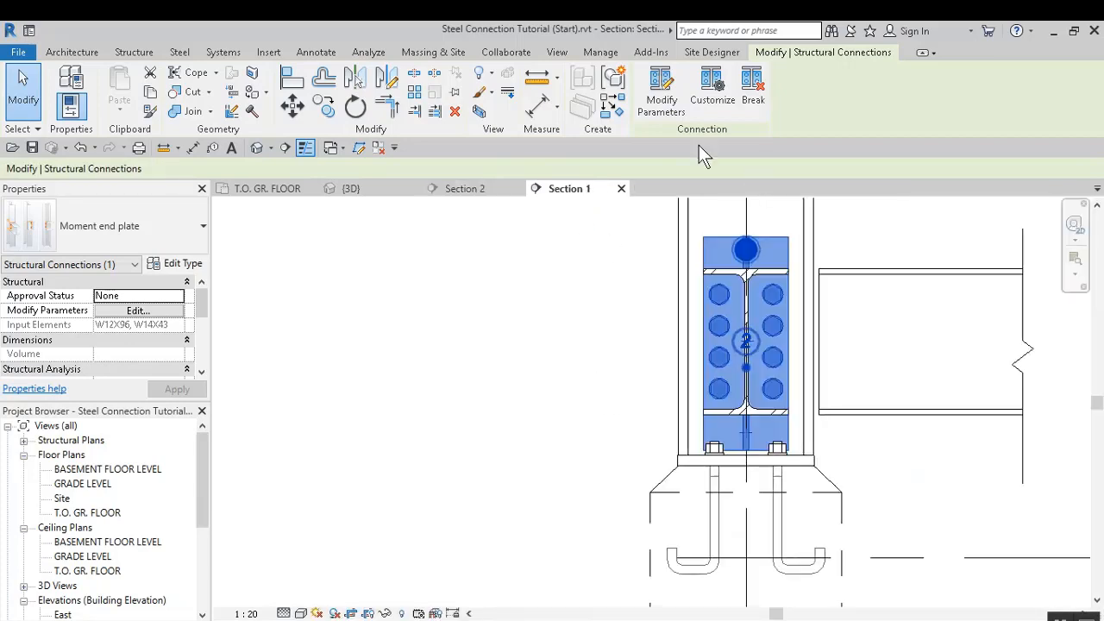
{"action": "left_click", "coordinate": [661, 94]}
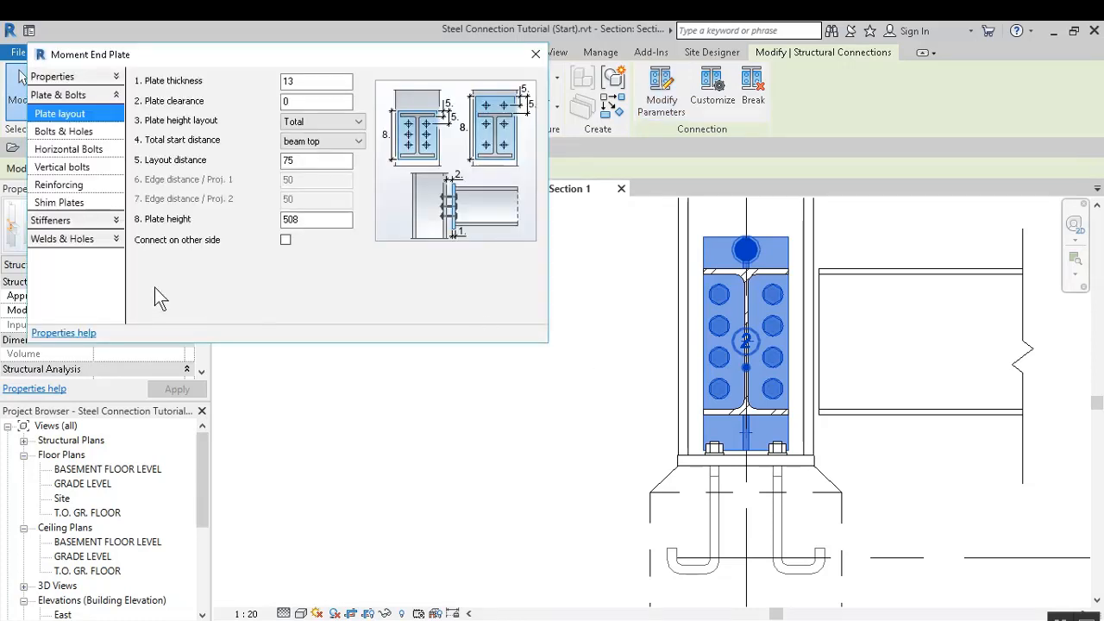
Set the outside bolts option to Top in the moment end plate's vertical bolt settings
{"action": "left_click", "coordinate": [75, 240]}
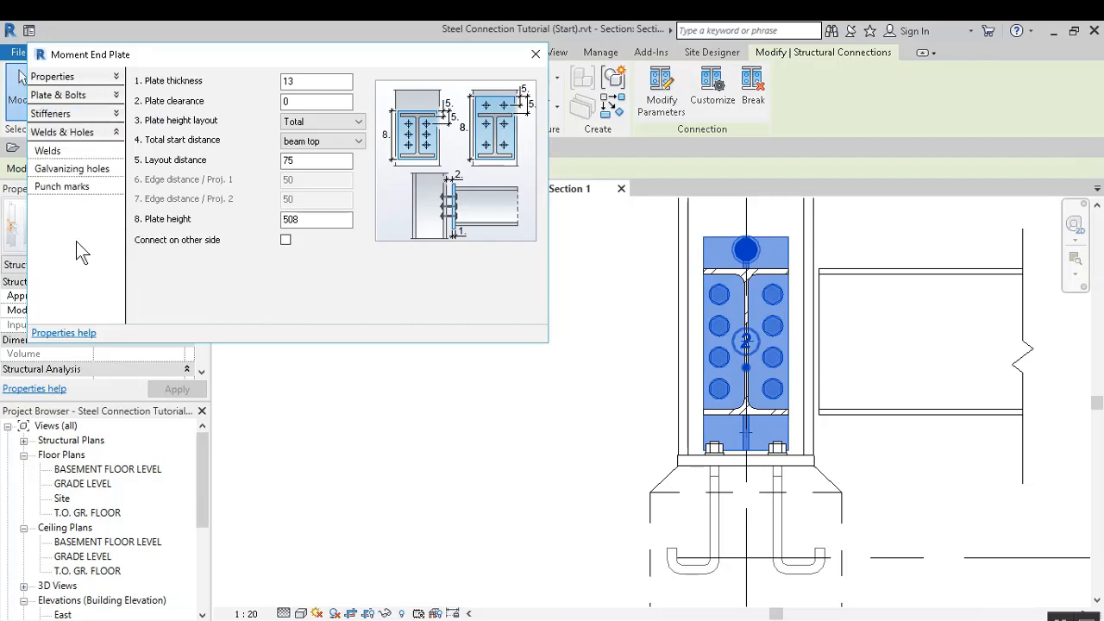
{"action": "left_click", "coordinate": [76, 98]}
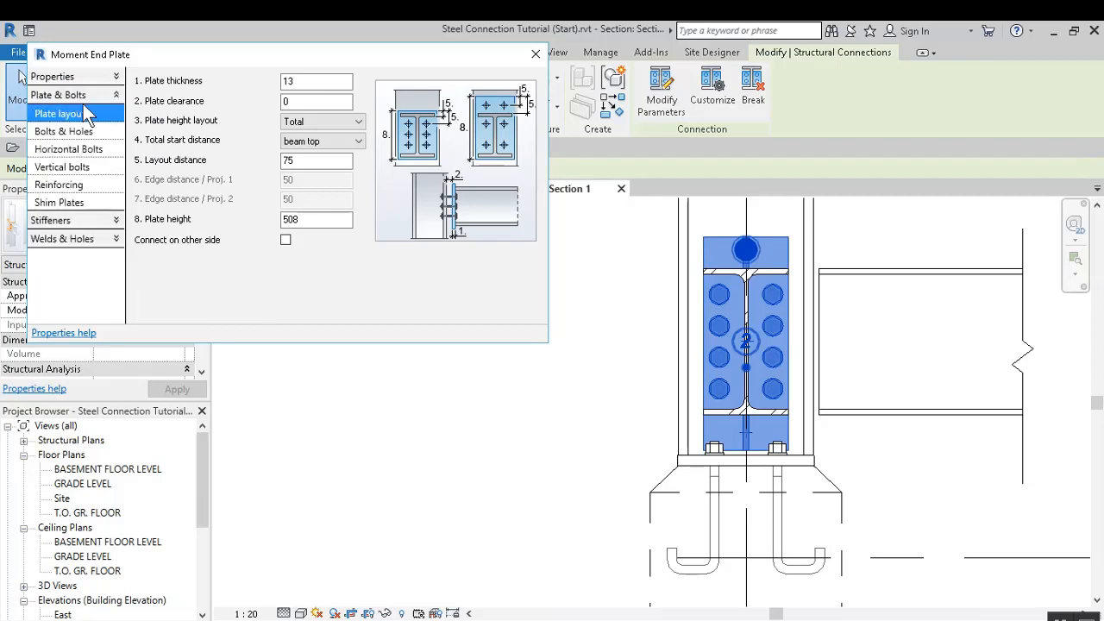
{"action": "left_click", "coordinate": [88, 148]}
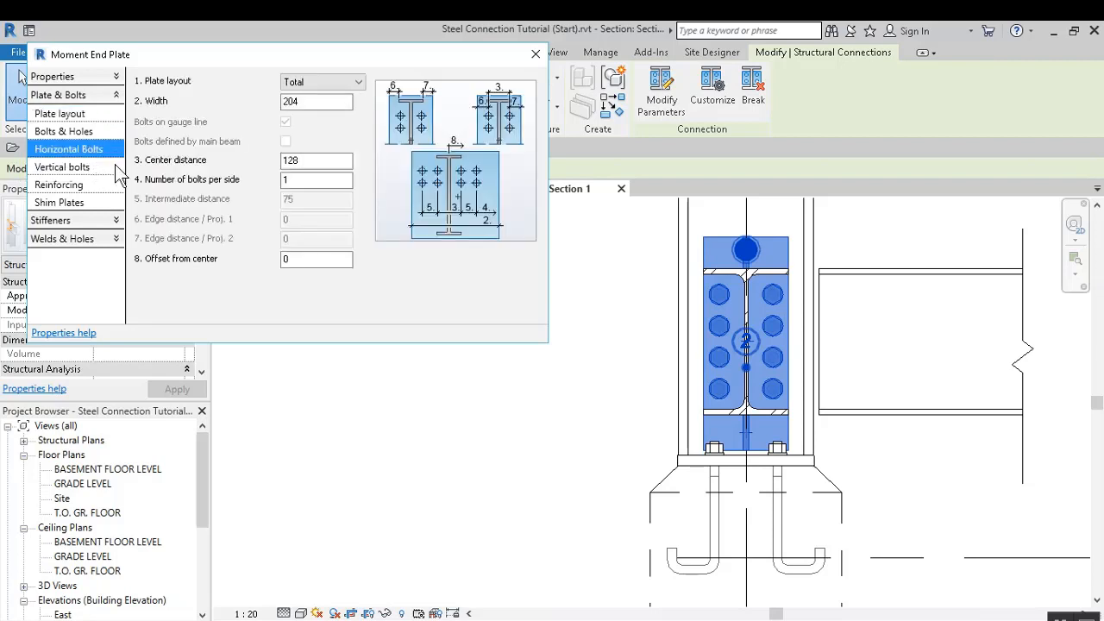
{"action": "left_click", "coordinate": [82, 169]}
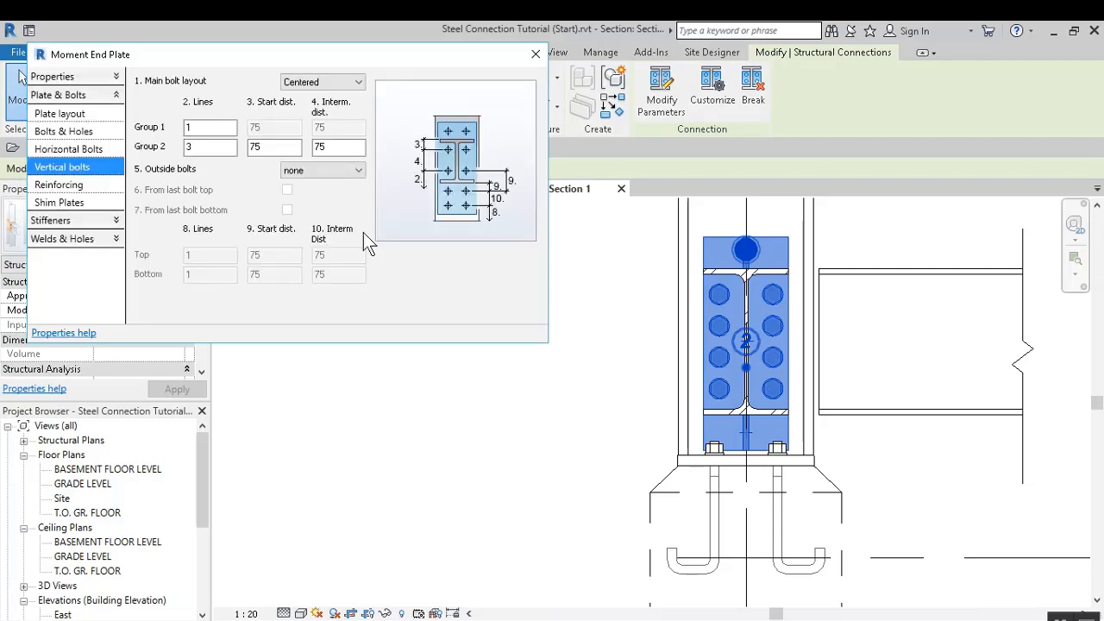
{"action": "left_click", "coordinate": [304, 172]}
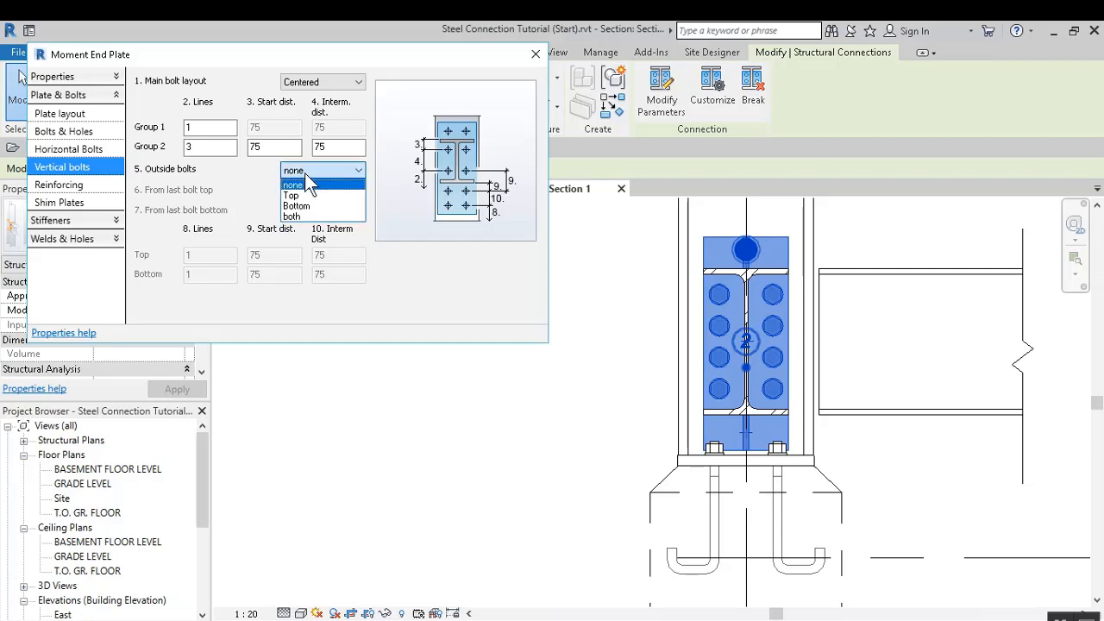
{"action": "left_click", "coordinate": [317, 196]}
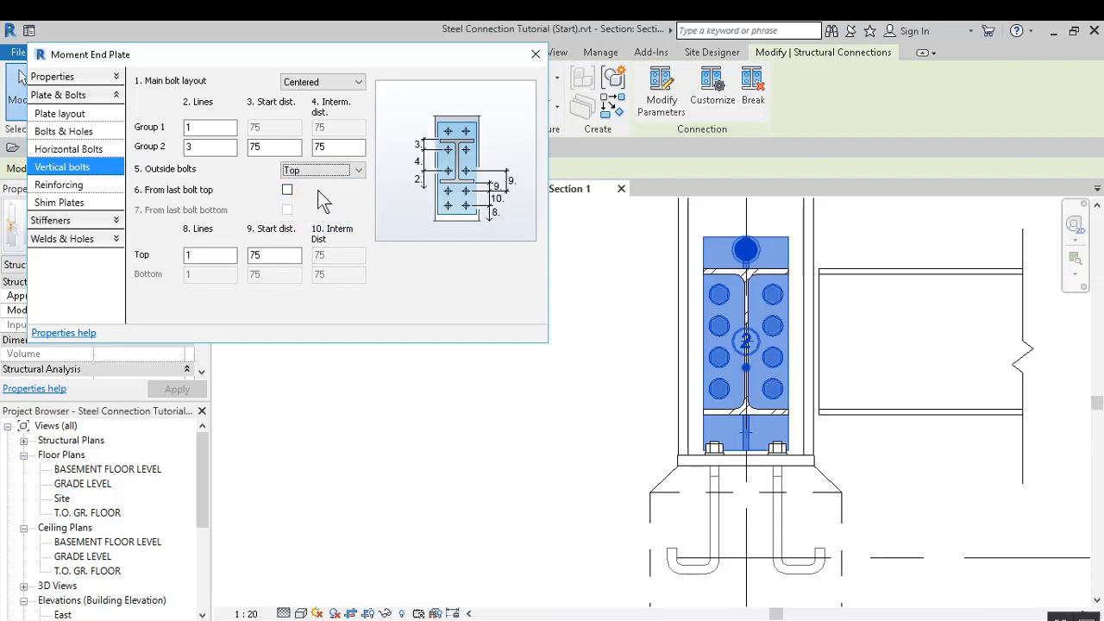
Set the moment end plate's outside bolts option to both, trying the From last bolt top option and clearing it again
{"action": "left_click", "coordinate": [358, 171]}
{"action": "left_click", "coordinate": [319, 215]}
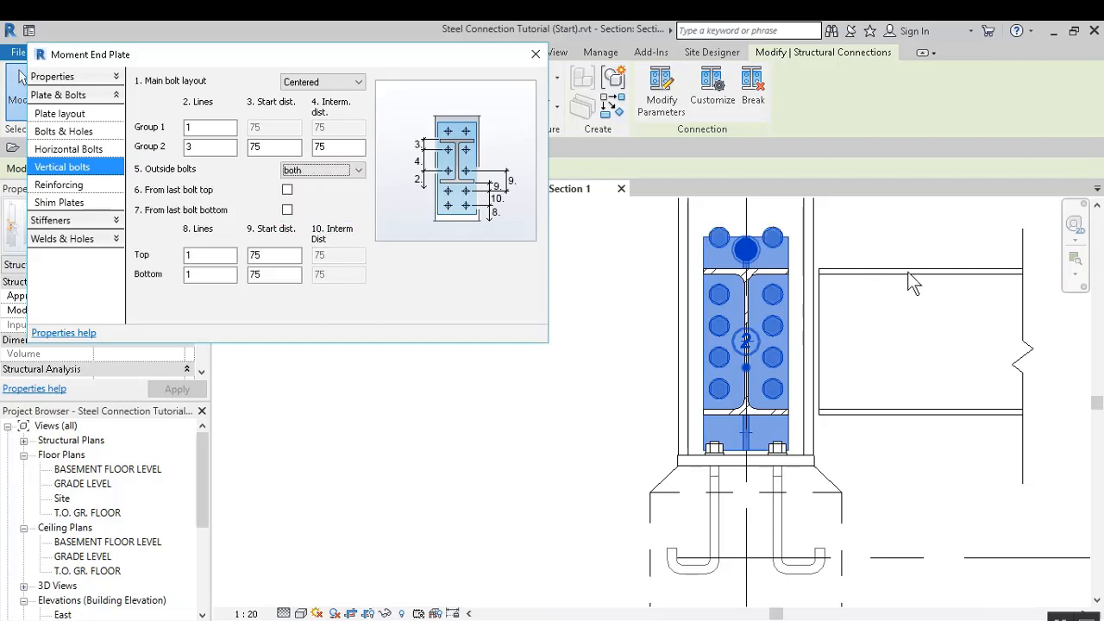
{"action": "left_click", "coordinate": [289, 191]}
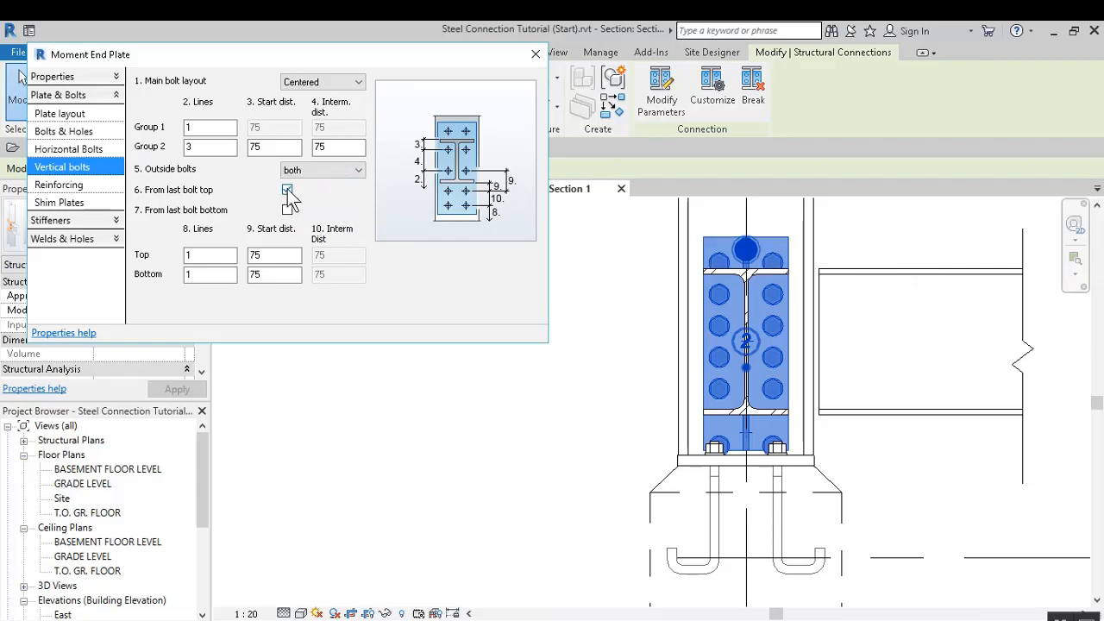
{"action": "left_click", "coordinate": [288, 192]}
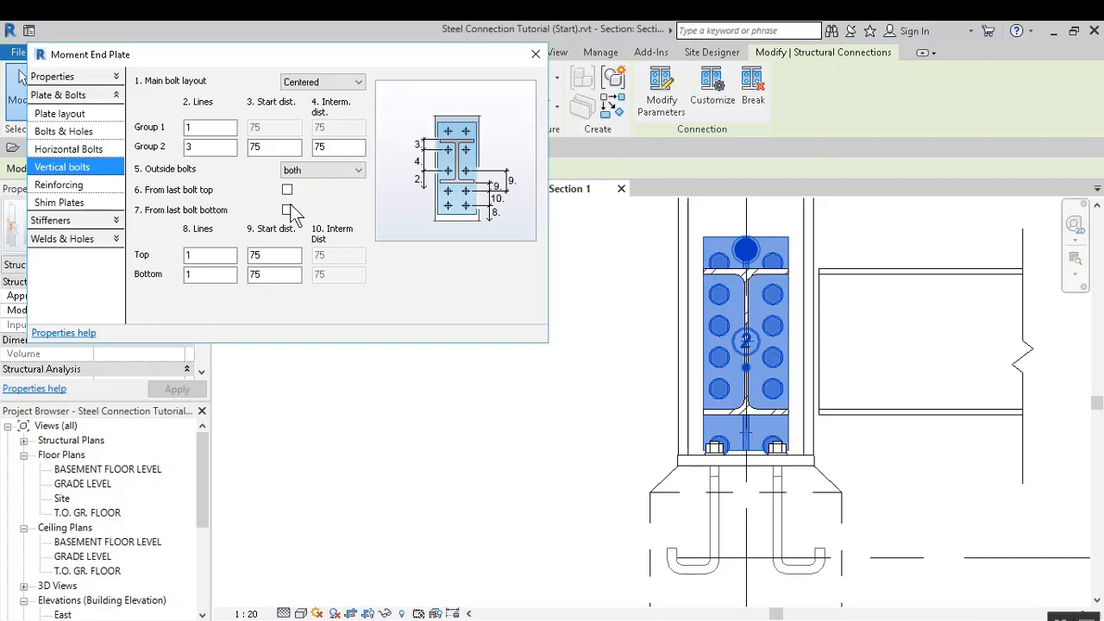
Set the start distance of the top and bottom outside bolts to 38 and close the connection parameters
{"action": "double_click", "coordinate": [267, 254]}
{"action": "type", "text": "3"}
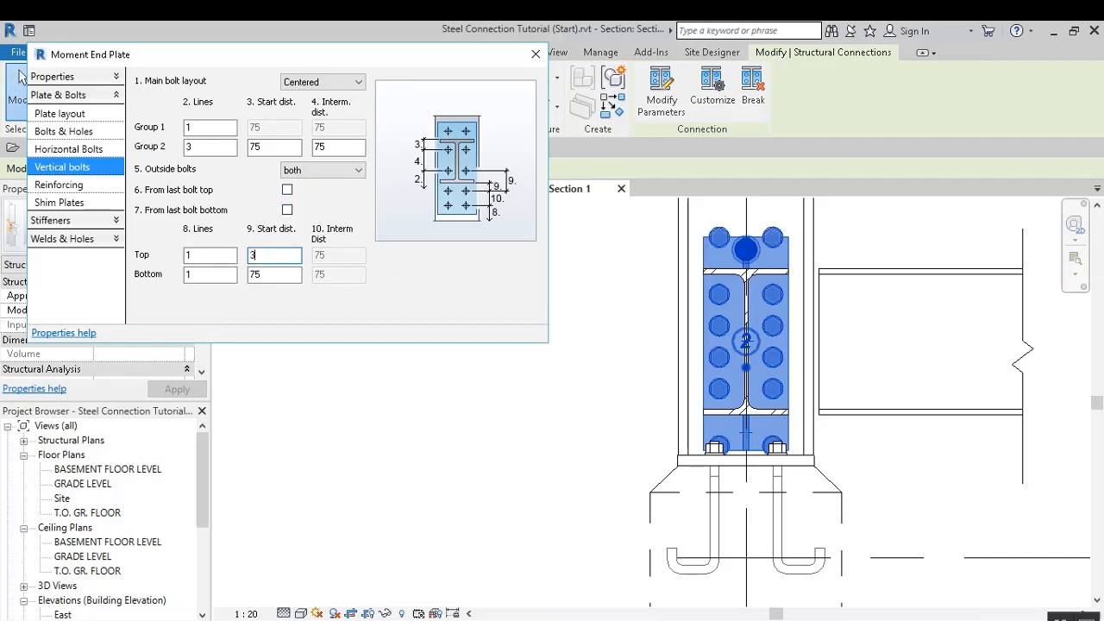
{"action": "type", "text": "8"}
{"action": "double_click", "coordinate": [263, 274]}
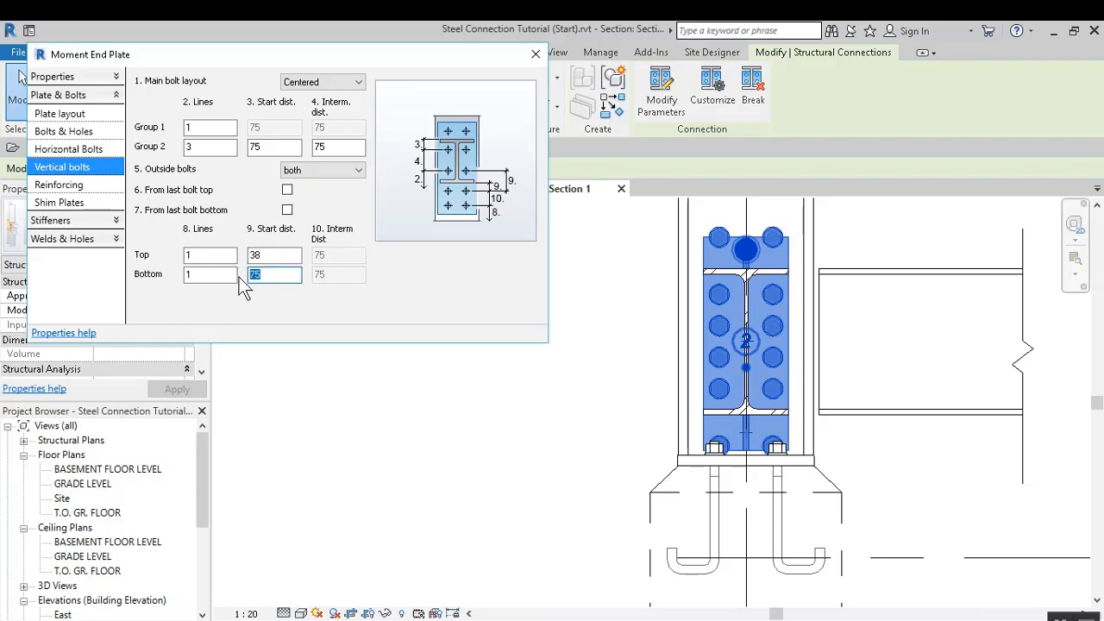
{"action": "type", "text": "38"}
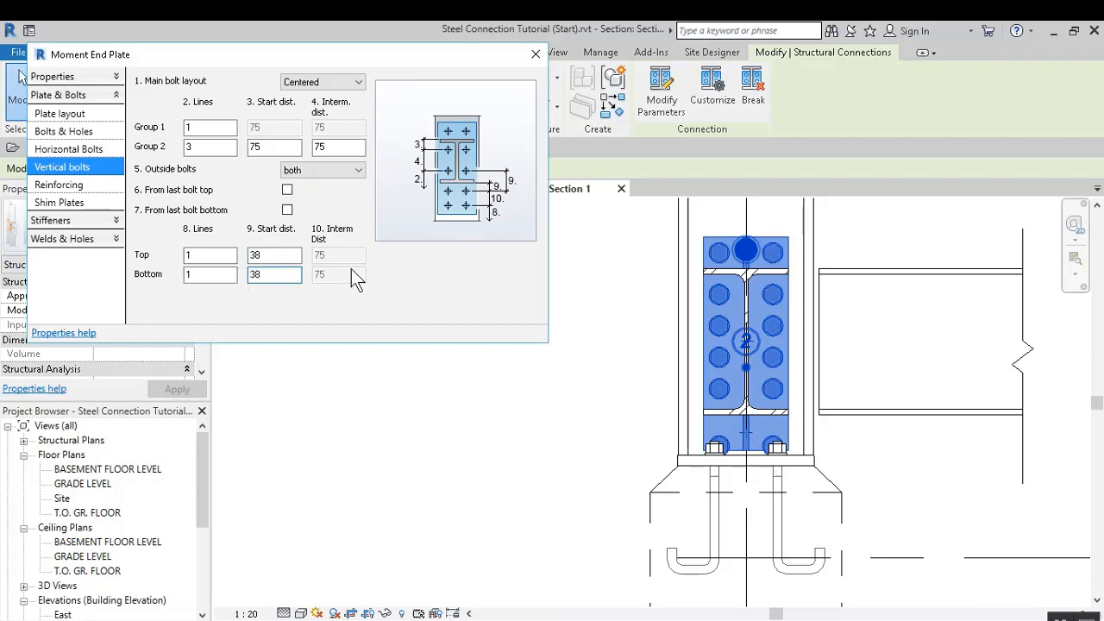
{"action": "left_click", "coordinate": [273, 254]}
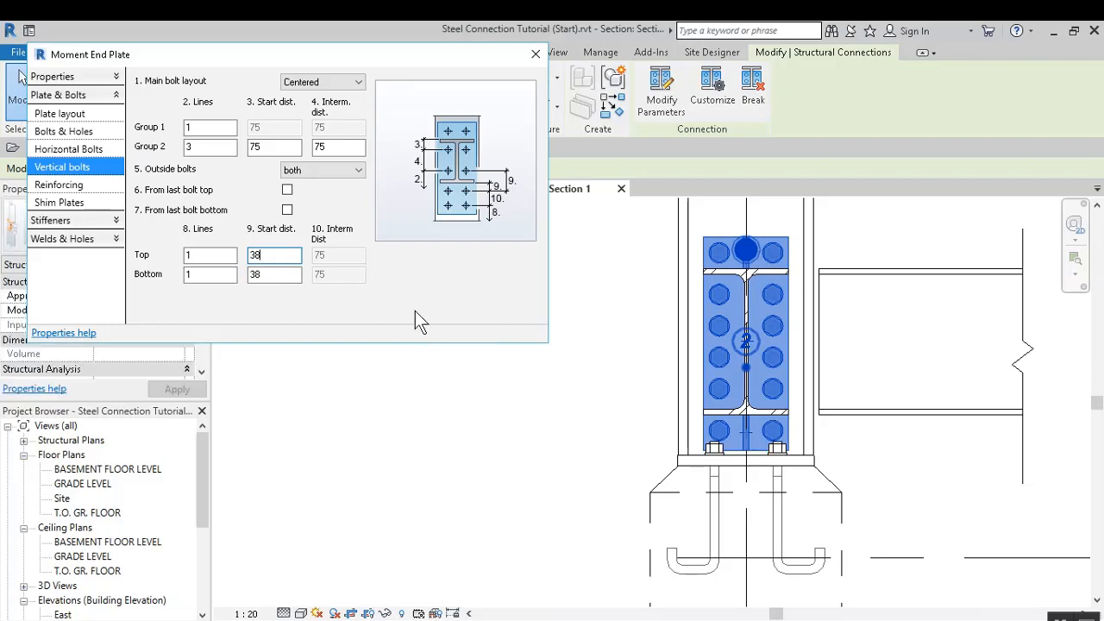
{"action": "left_click", "coordinate": [536, 53]}
{"action": "left_click", "coordinate": [635, 369]}
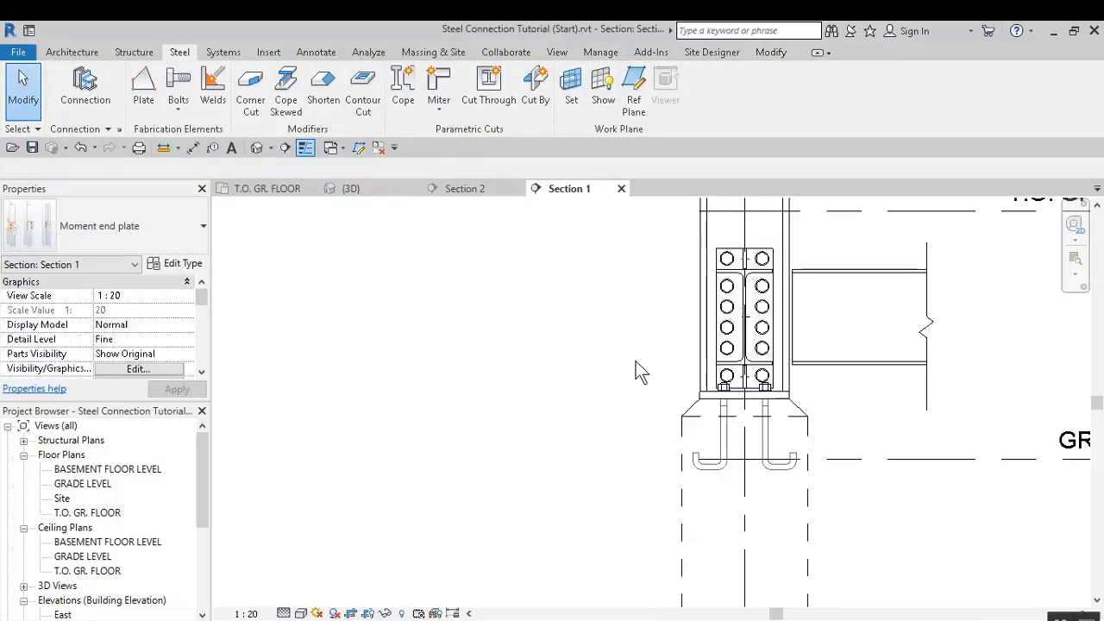
Examine the moment end plate's top and bottom outside bolts in Section 1 and at the column joint in the 3D view
{"action": "scroll", "coordinate": [636, 362], "scroll_direction": "down", "scroll_amount": 2}
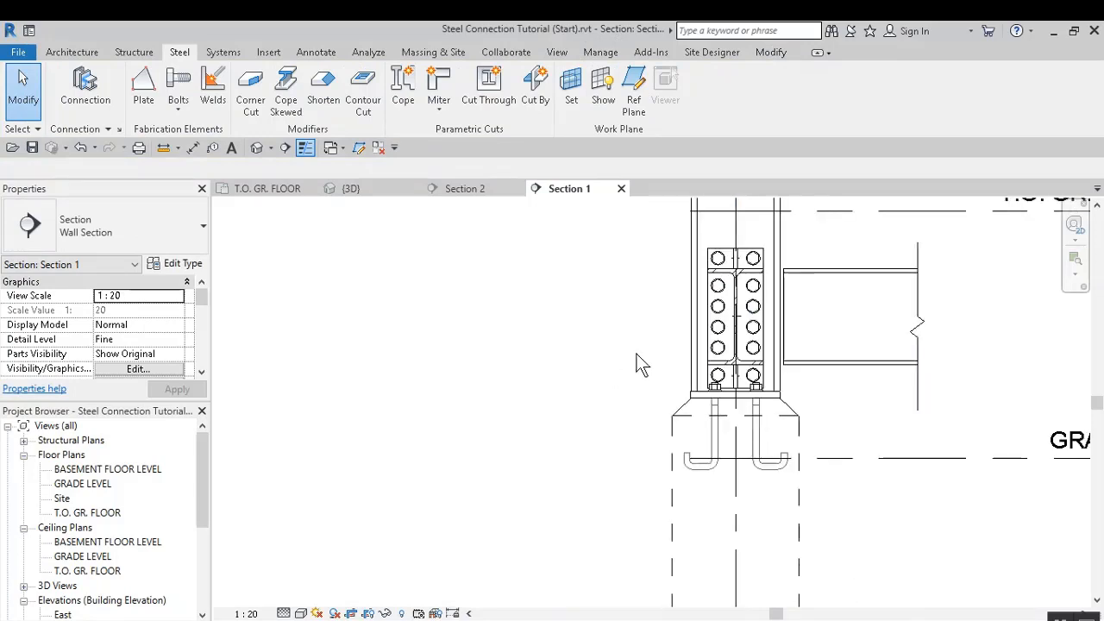
{"action": "scroll", "coordinate": [636, 365], "scroll_direction": "down", "scroll_amount": 1}
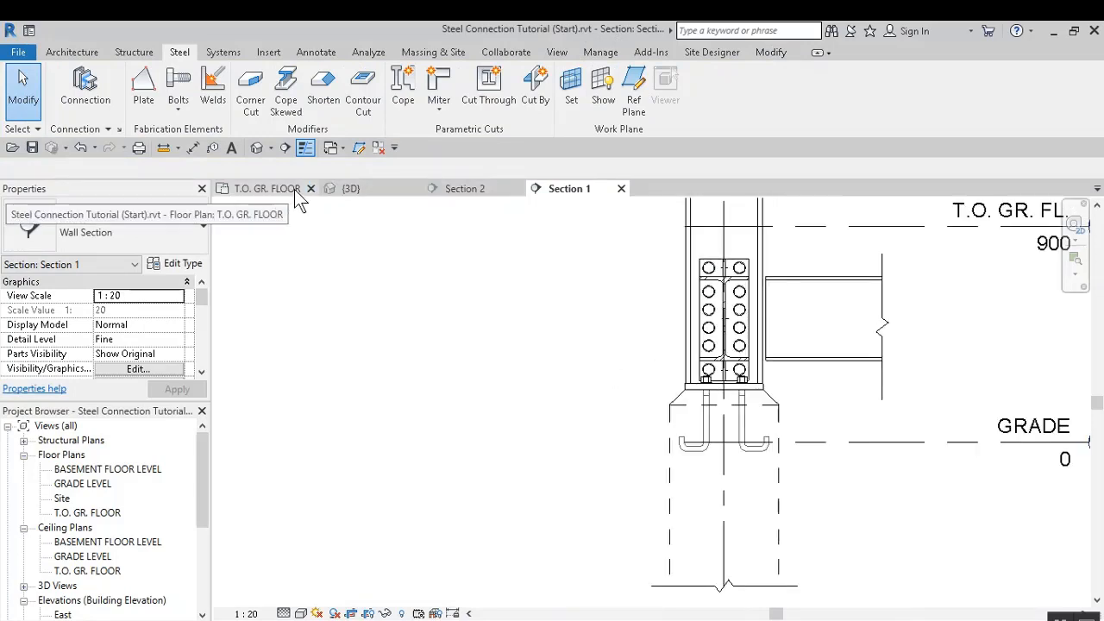
{"action": "left_click", "coordinate": [371, 190]}
{"action": "scroll", "coordinate": [536, 380], "scroll_direction": "down", "scroll_amount": 4}
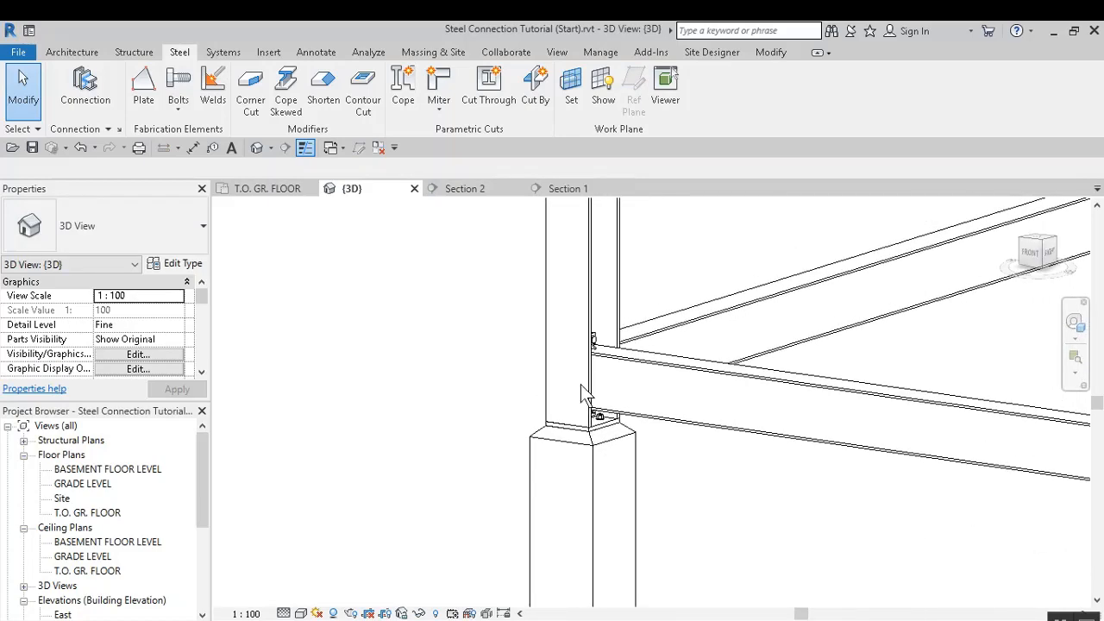
{"action": "left_click", "coordinate": [614, 414]}
{"action": "middle_click_drag", "start_coordinate": [615, 414], "coordinate": [606, 360], "text": "shift"}
{"action": "scroll", "coordinate": [606, 386], "scroll_direction": "up", "scroll_amount": 5}
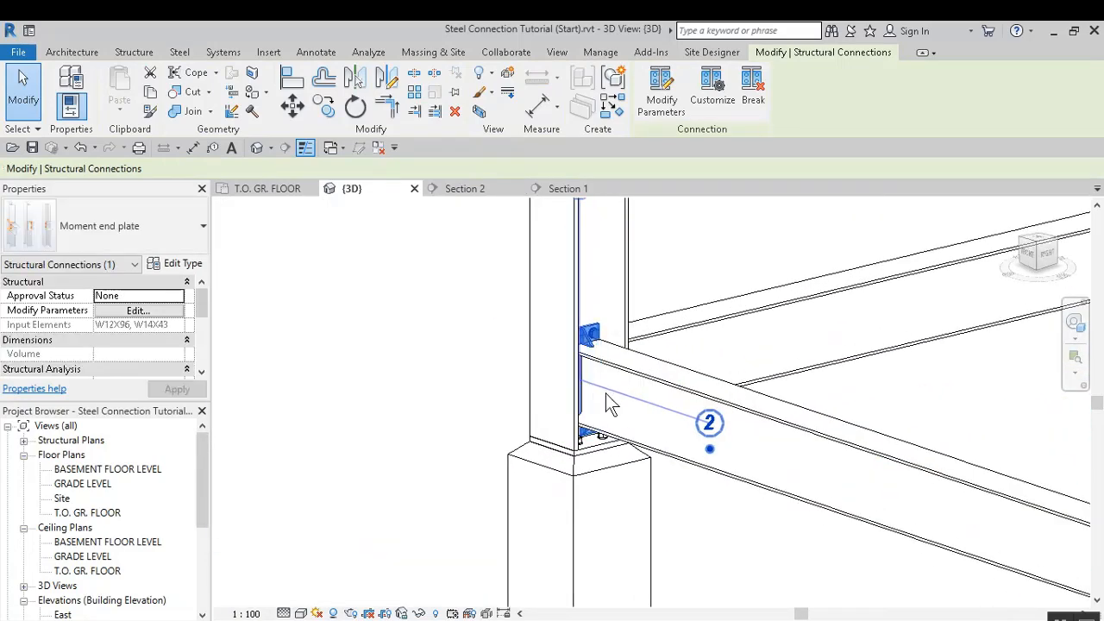
{"action": "scroll", "coordinate": [595, 382], "scroll_direction": "down", "scroll_amount": 5}
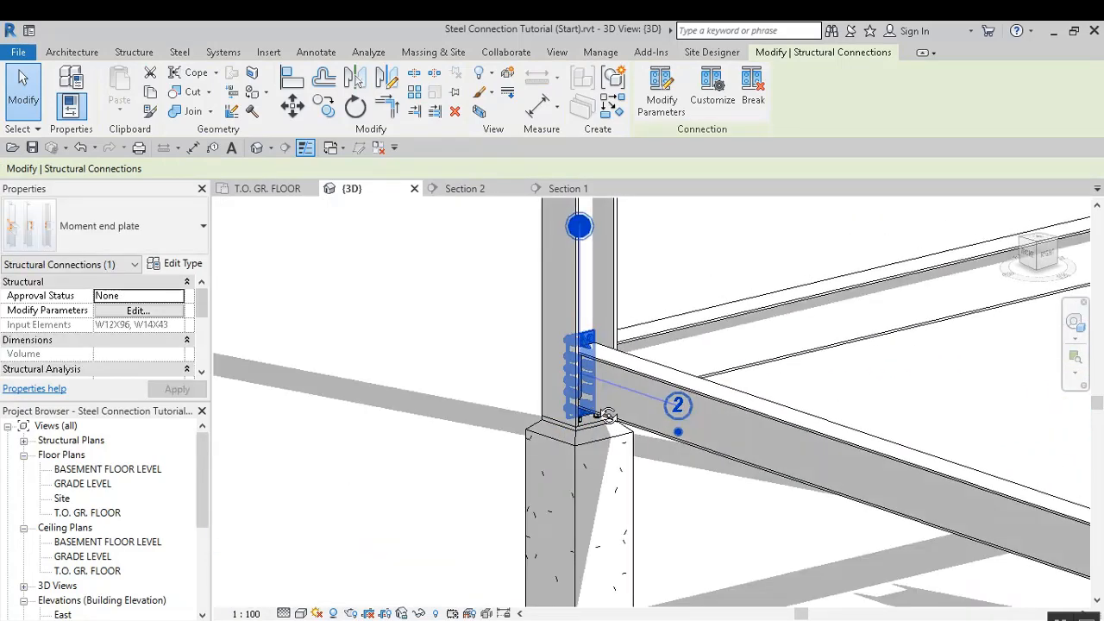
{"action": "middle_click_drag", "start_coordinate": [605, 415], "coordinate": [607, 371], "text": "shift"}
{"action": "scroll", "coordinate": [610, 372], "scroll_direction": "down", "scroll_amount": 4}
{"action": "middle_click_drag", "start_coordinate": [635, 425], "coordinate": [590, 385]}
{"action": "scroll", "coordinate": [590, 385], "scroll_direction": "down", "scroll_amount": 1}
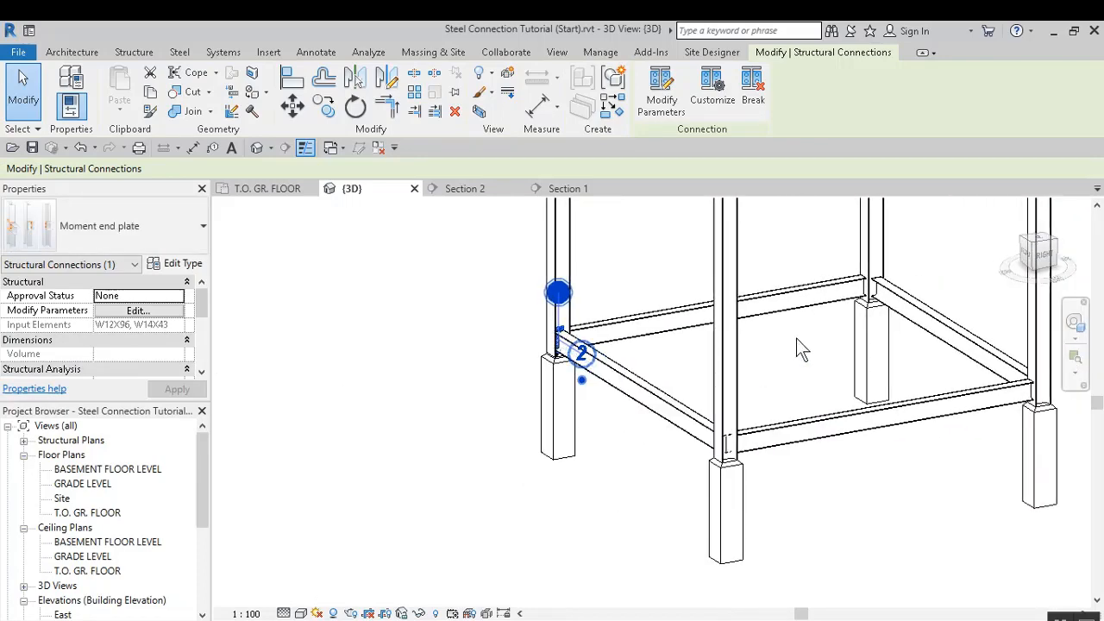
{"action": "left_click", "coordinate": [457, 421]}
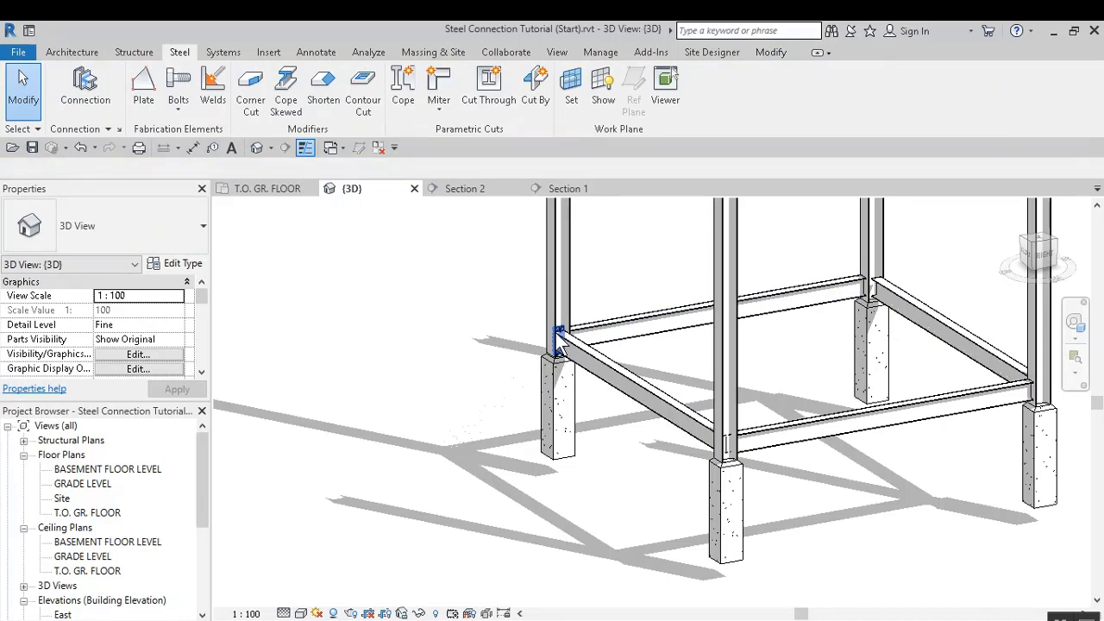
Customize the base plate at the column foot as a custom connection named Typical 12x96 Base Plate Connection and finish its editing
{"action": "scroll", "coordinate": [559, 338], "scroll_direction": "up", "scroll_amount": 2}
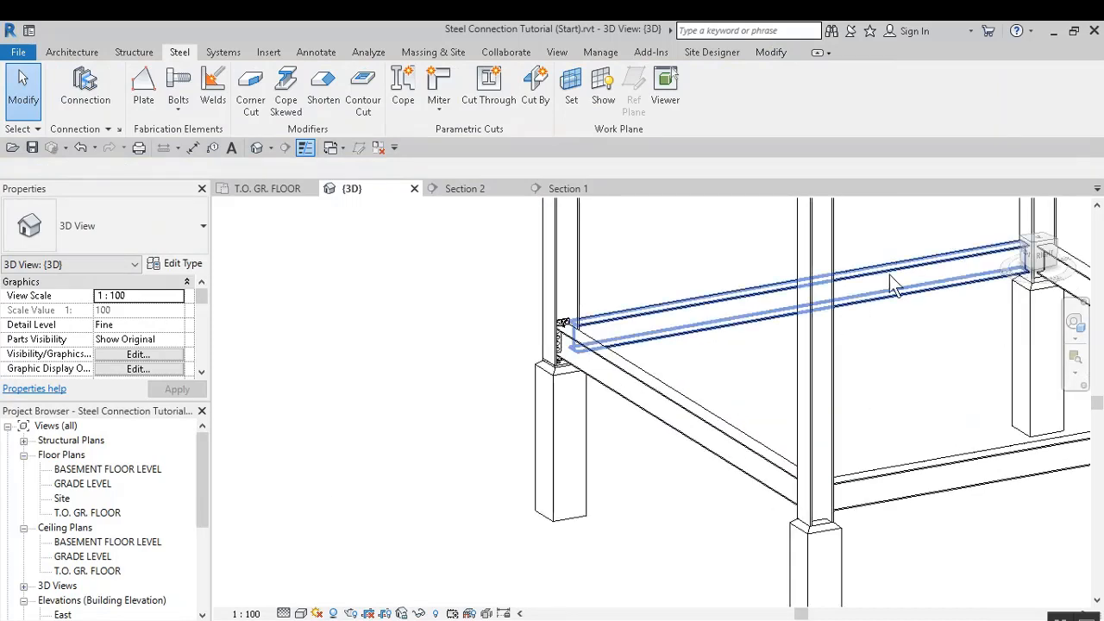
{"action": "scroll", "coordinate": [715, 343], "scroll_direction": "down", "scroll_amount": 4}
{"action": "middle_click_drag", "start_coordinate": [864, 351], "coordinate": [840, 385]}
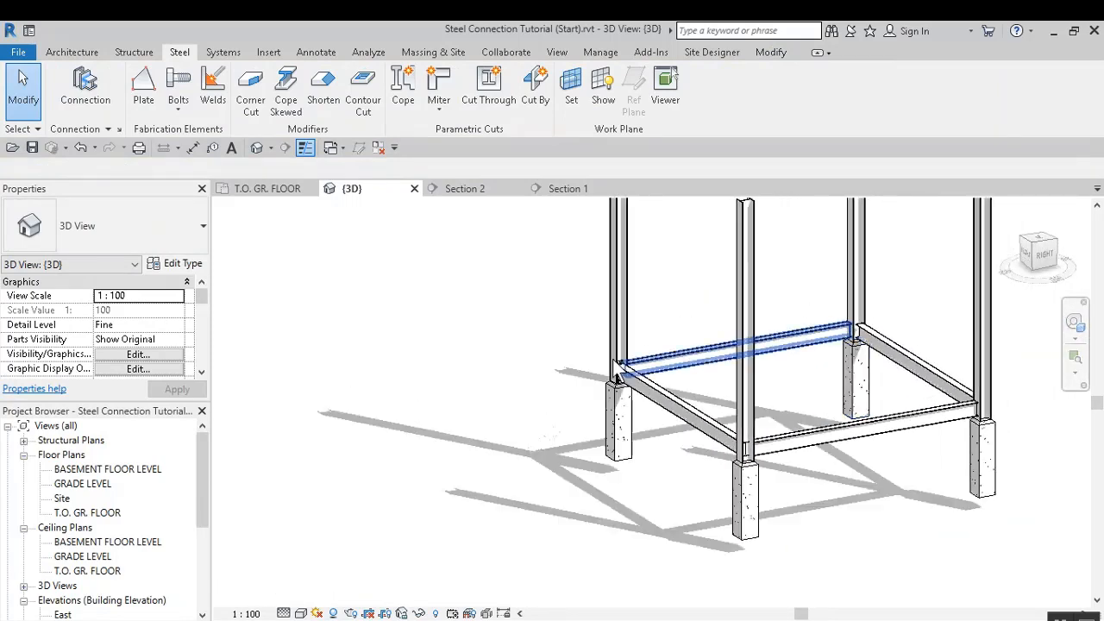
{"action": "scroll", "coordinate": [617, 378], "scroll_direction": "up", "scroll_amount": 5}
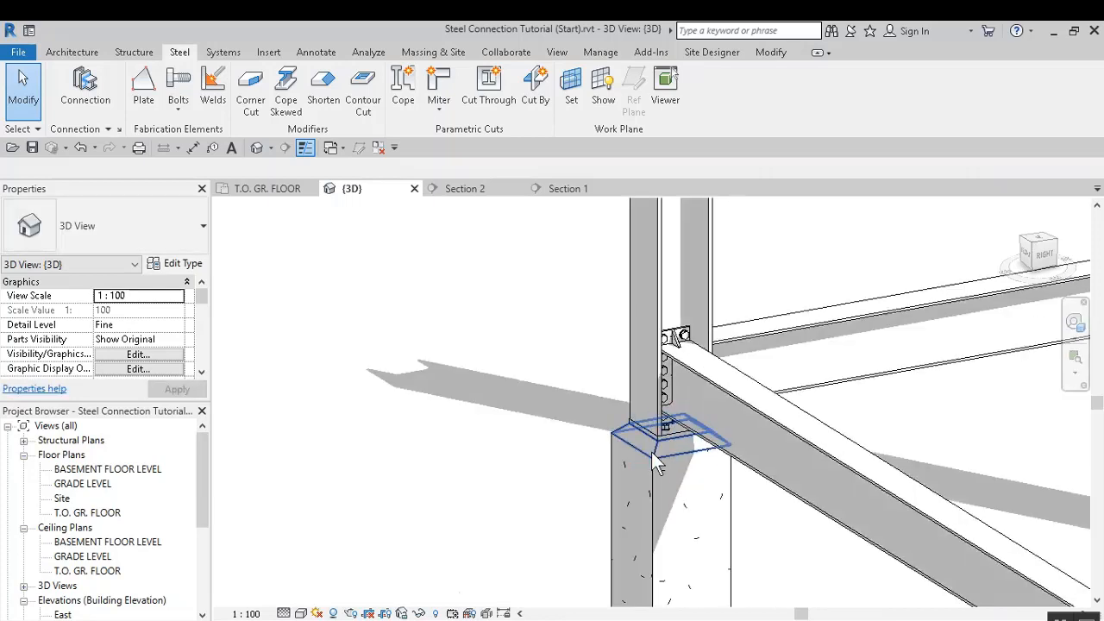
{"action": "left_click", "coordinate": [672, 443]}
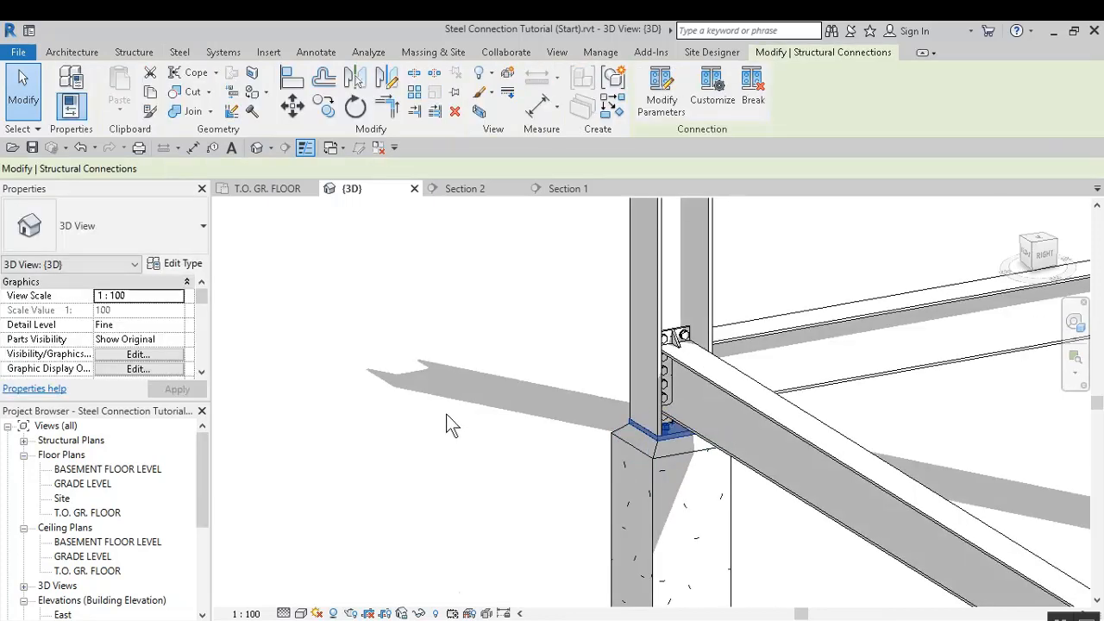
{"action": "left_click", "coordinate": [723, 92]}
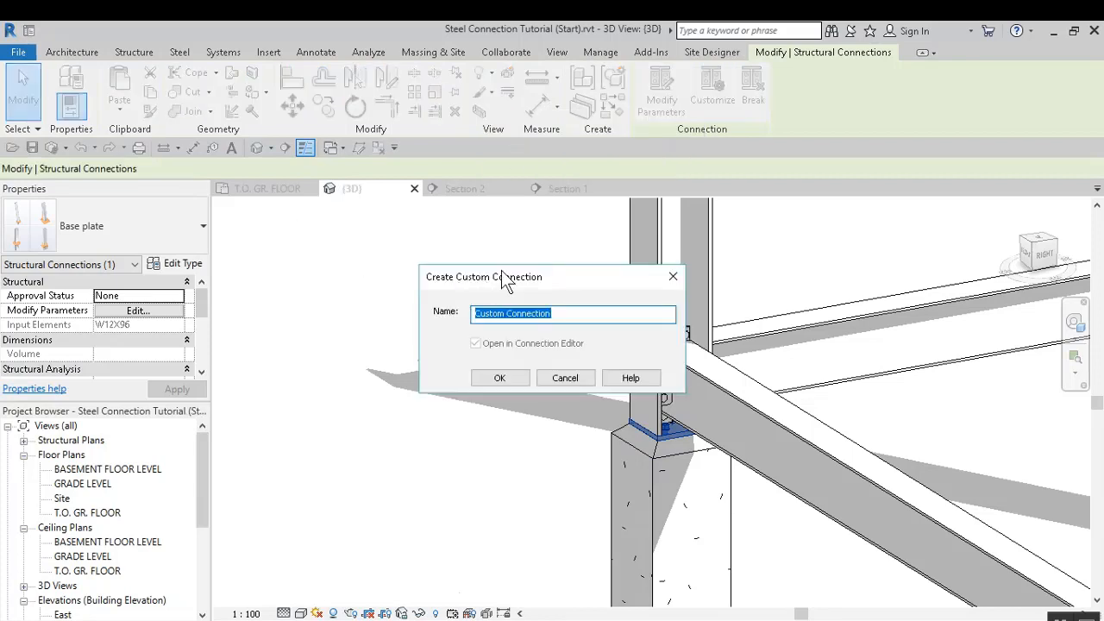
{"action": "type", "text": "Typical 12x96 Base Plate"}
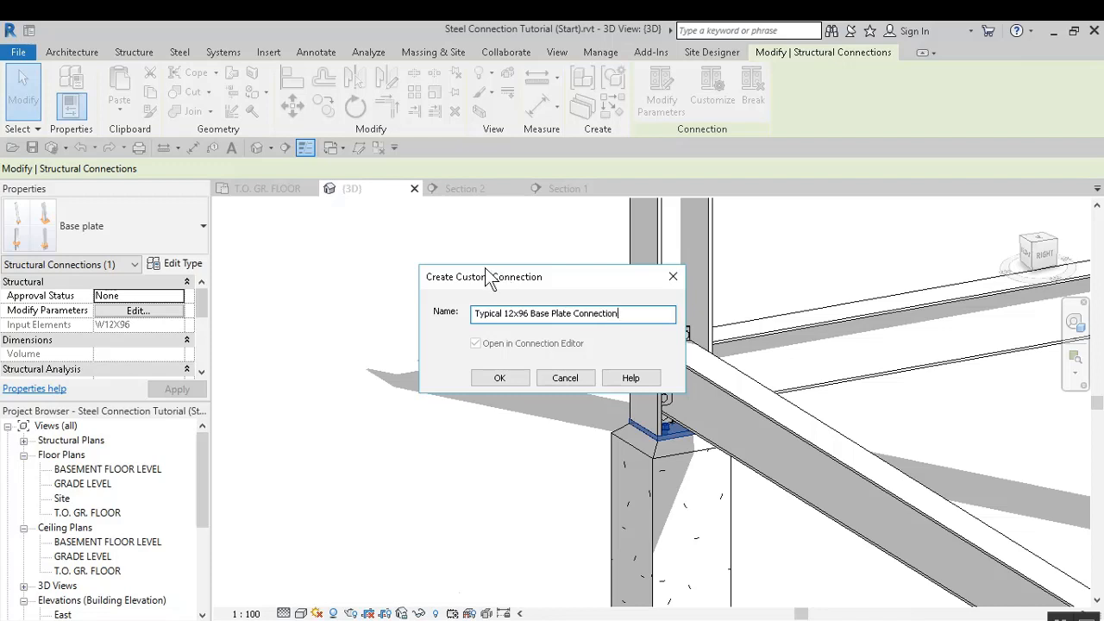
{"action": "left_click", "coordinate": [497, 378]}
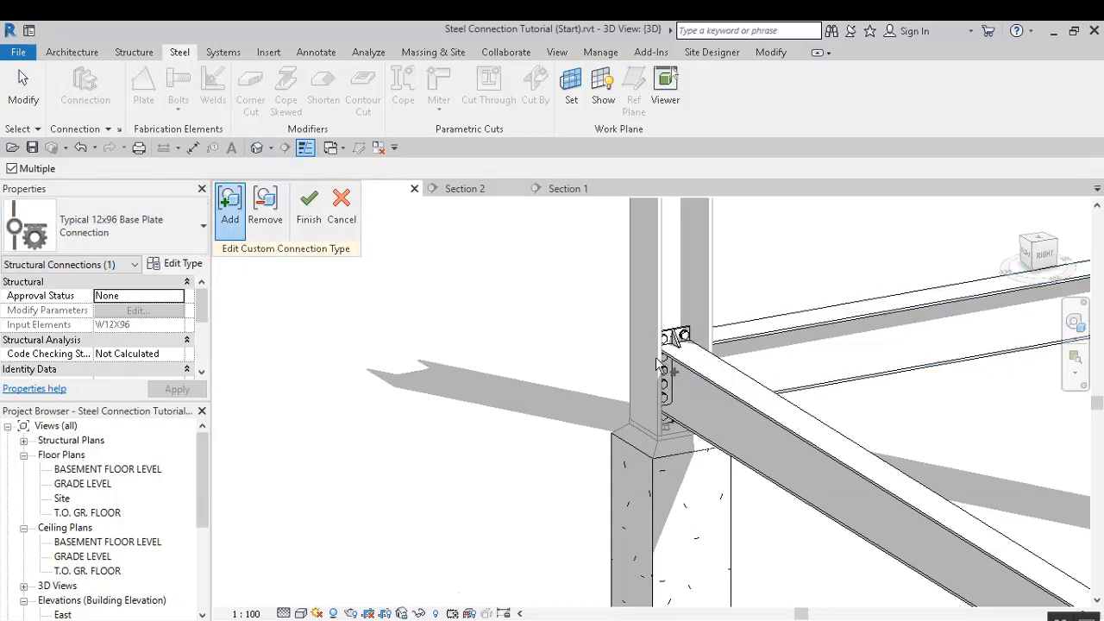
{"action": "left_click", "coordinate": [311, 223]}
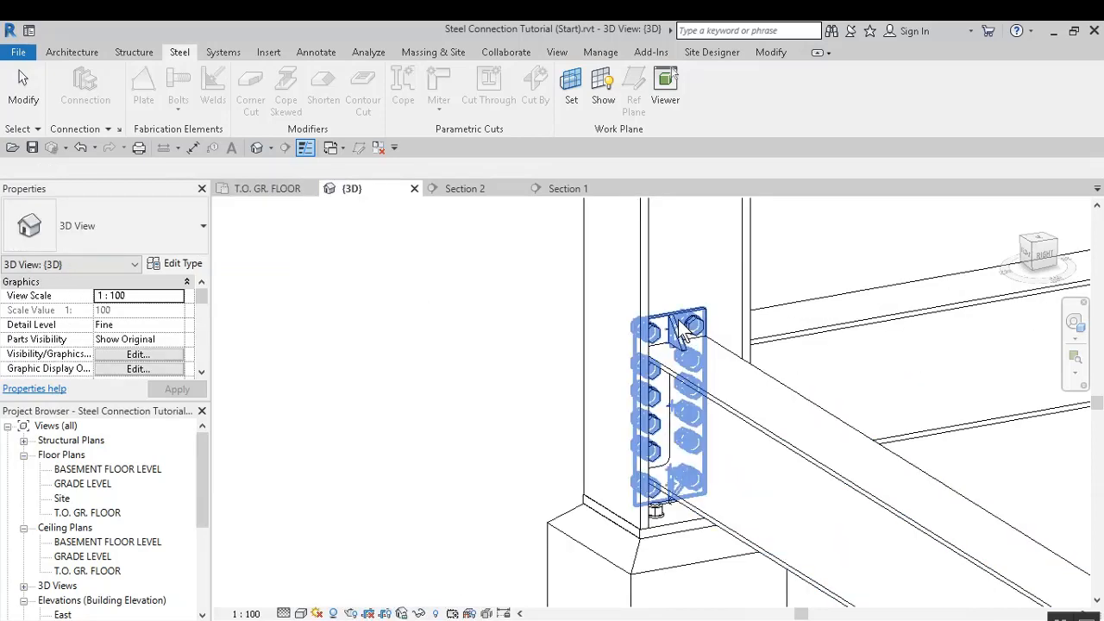
Customize the moment end plate as a custom connection named Typical 12x96 to 14x43 Moment Connection and finish its editing
{"action": "left_click", "coordinate": [681, 332]}
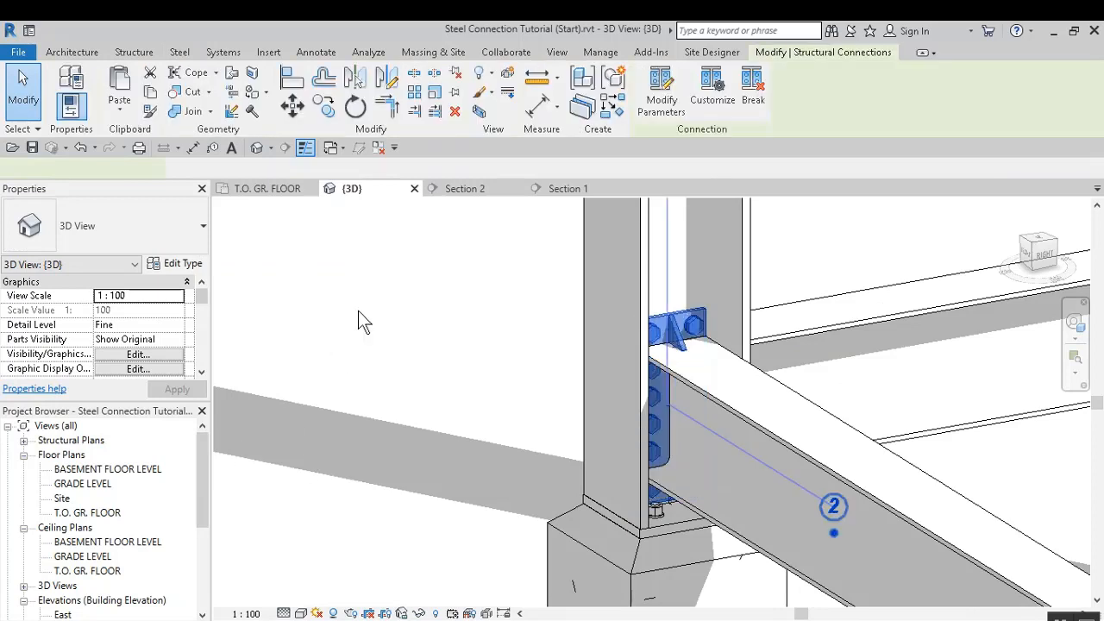
{"action": "left_click", "coordinate": [722, 96]}
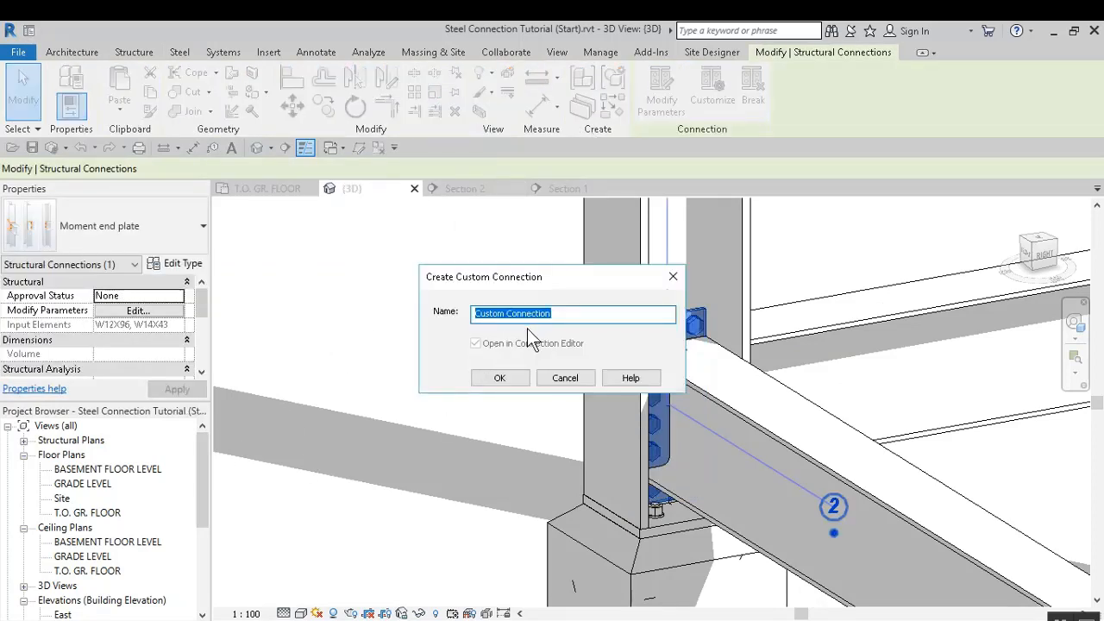
{"action": "type", "text": "Typical 12x96 to 14x43 Moment"}
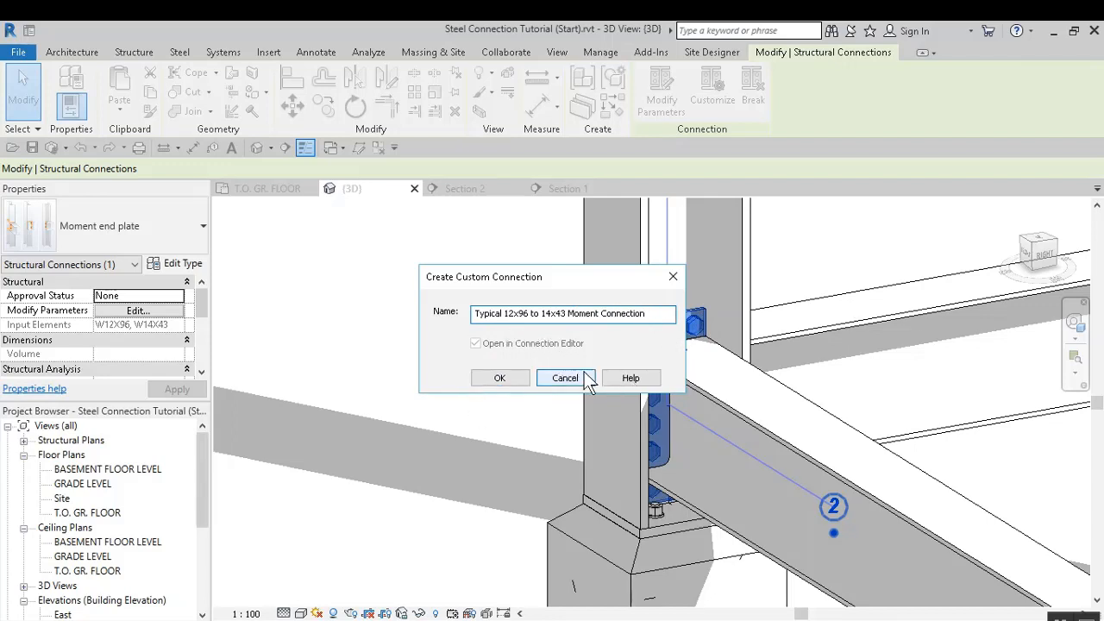
{"action": "left_click", "coordinate": [500, 383]}
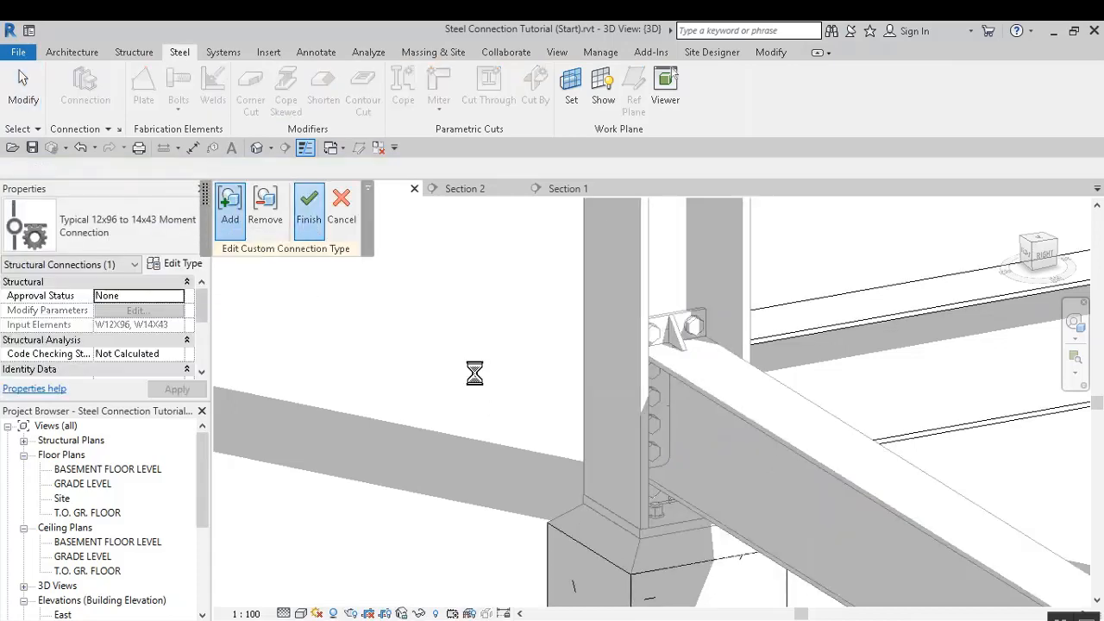
Place a Typical 12x96 Base Plate Connection on the front corner column in the 3D view
{"action": "scroll", "coordinate": [473, 374], "scroll_direction": "down", "scroll_amount": 4}
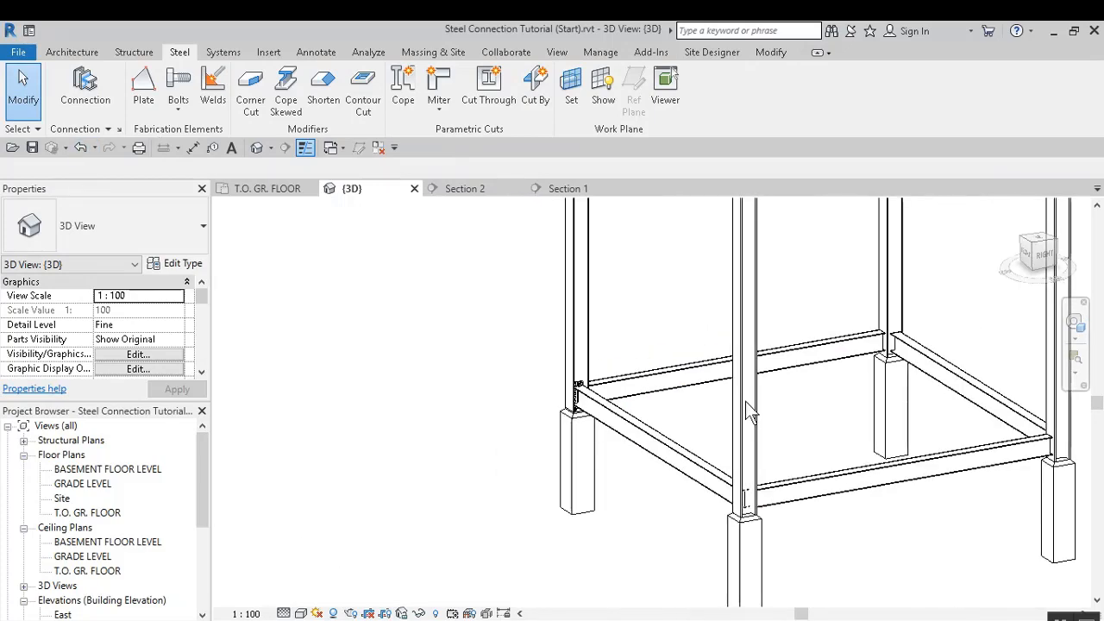
{"action": "left_click", "coordinate": [85, 86]}
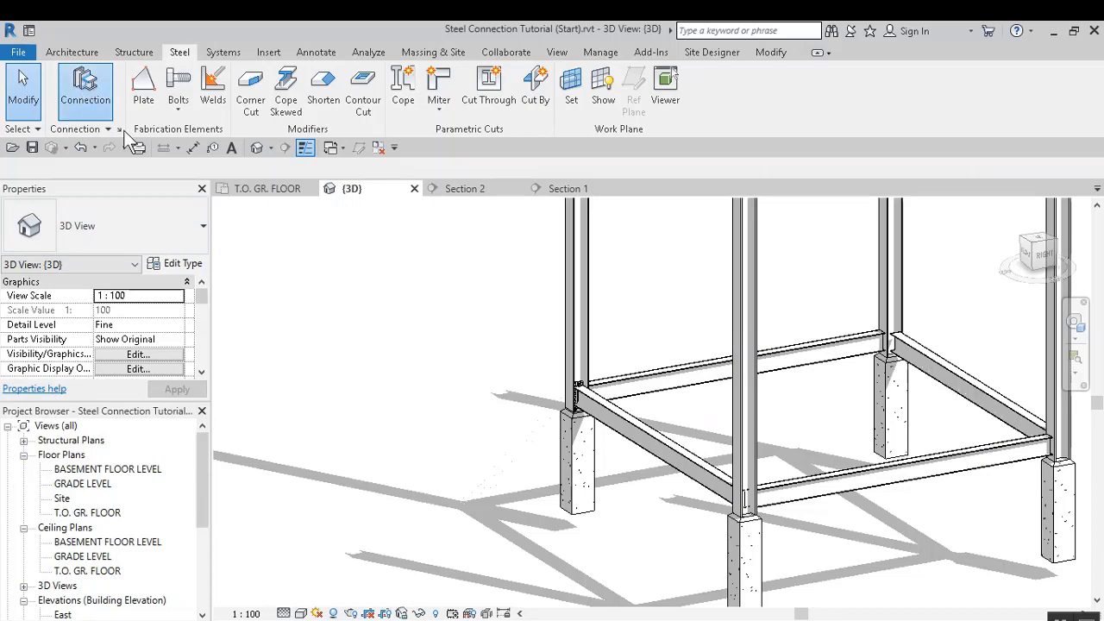
{"action": "left_click", "coordinate": [163, 222]}
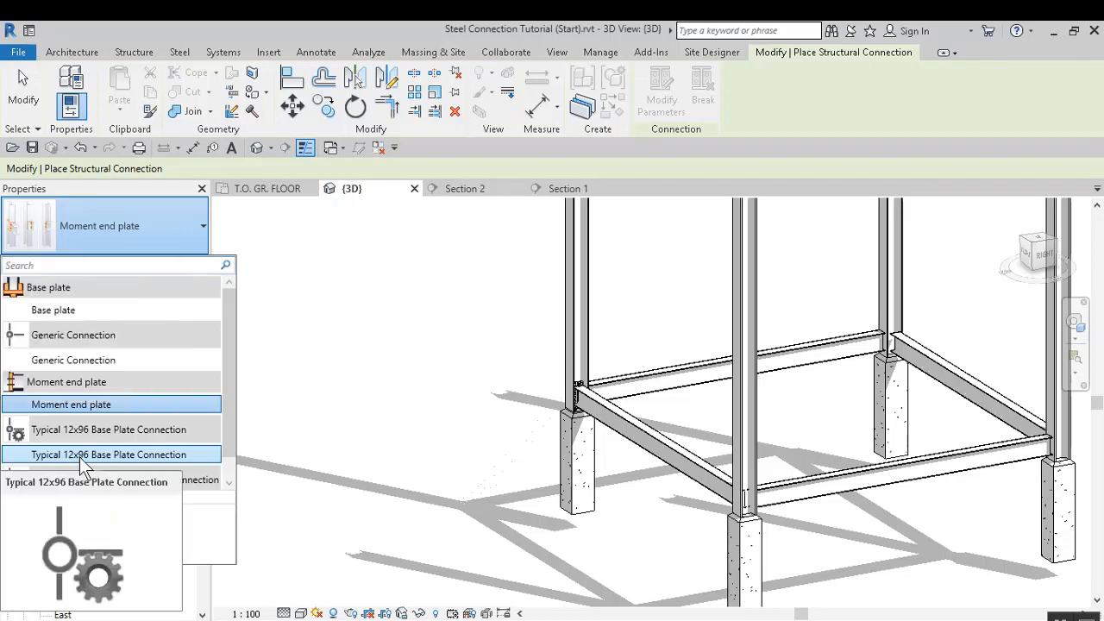
{"action": "left_click", "coordinate": [79, 457]}
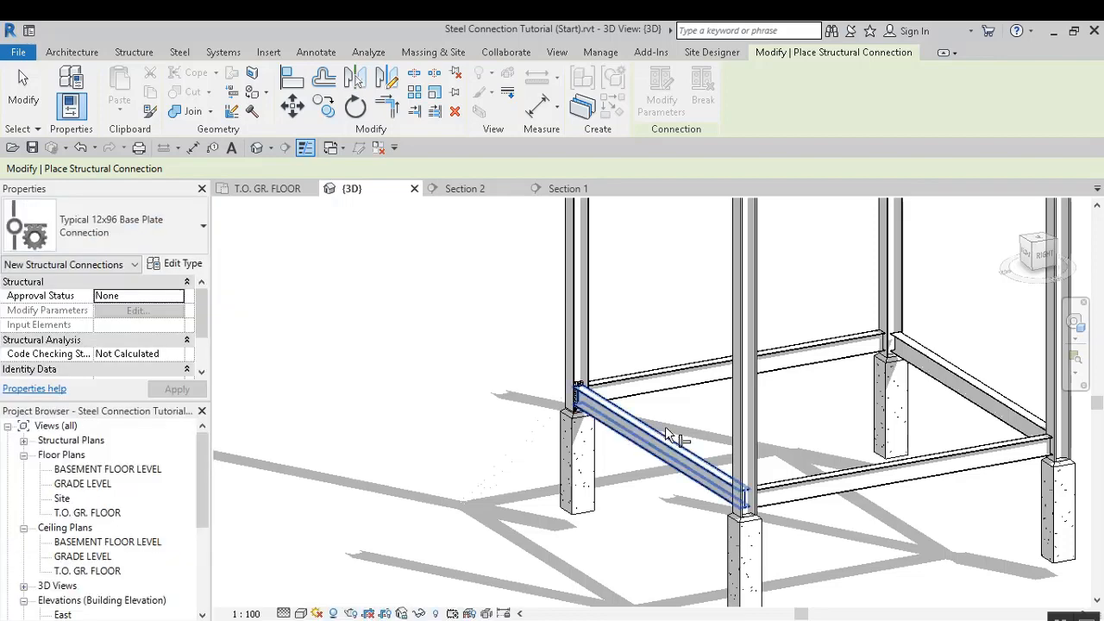
{"action": "left_click", "coordinate": [757, 442]}
{"action": "key", "text": "Return"}
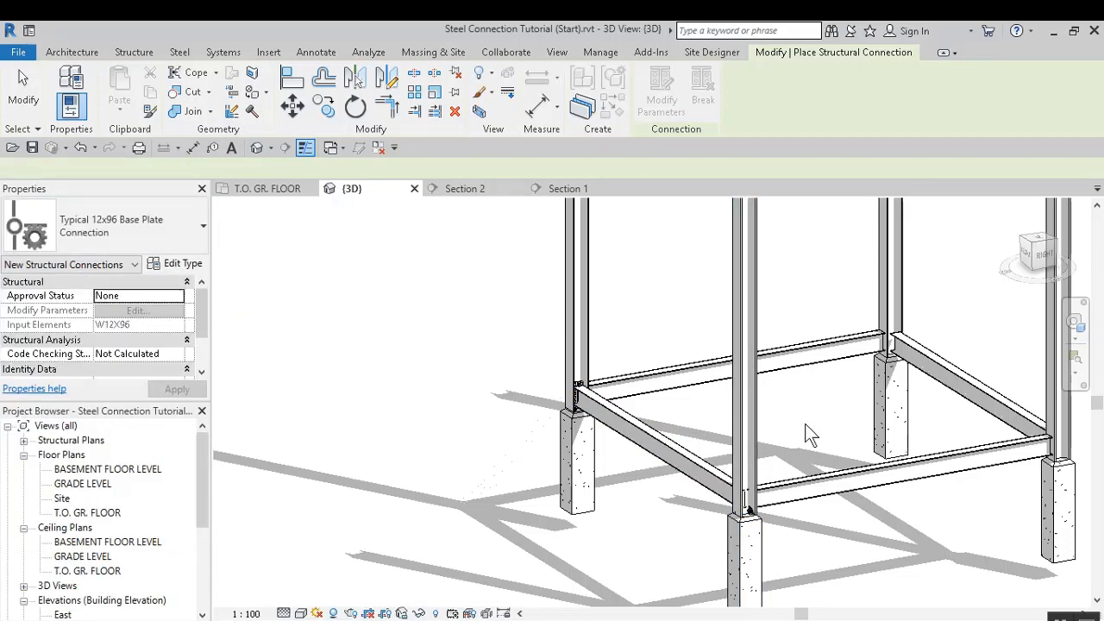
{"action": "scroll", "coordinate": [771, 514], "scroll_direction": "up", "scroll_amount": 5}
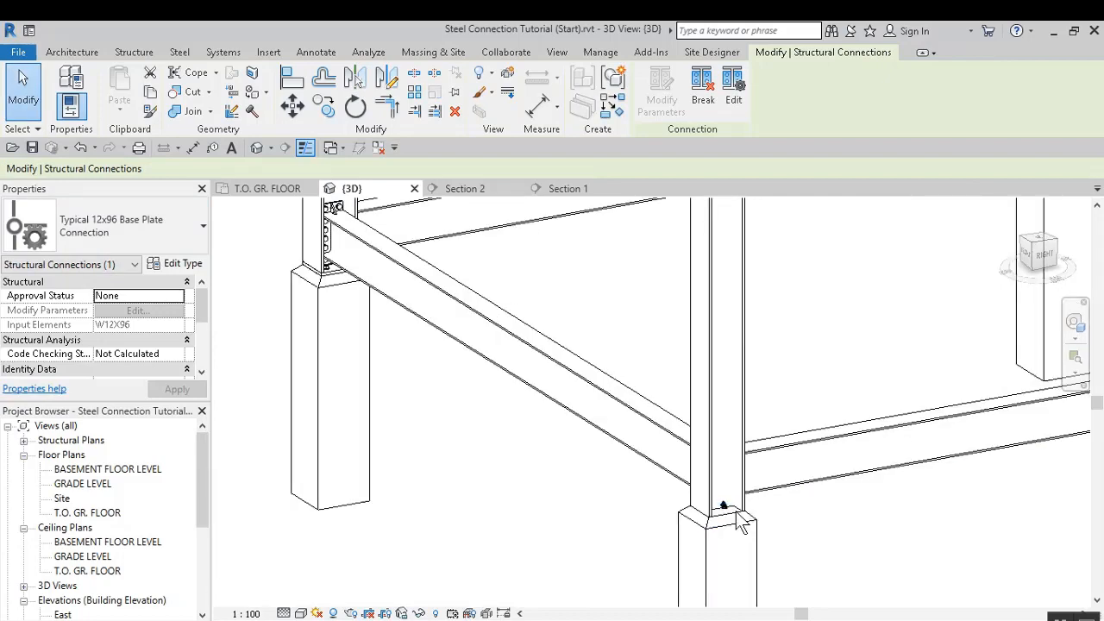
{"action": "scroll", "coordinate": [740, 524], "scroll_direction": "up", "scroll_amount": 3}
{"action": "scroll", "coordinate": [718, 506], "scroll_direction": "down", "scroll_amount": 4}
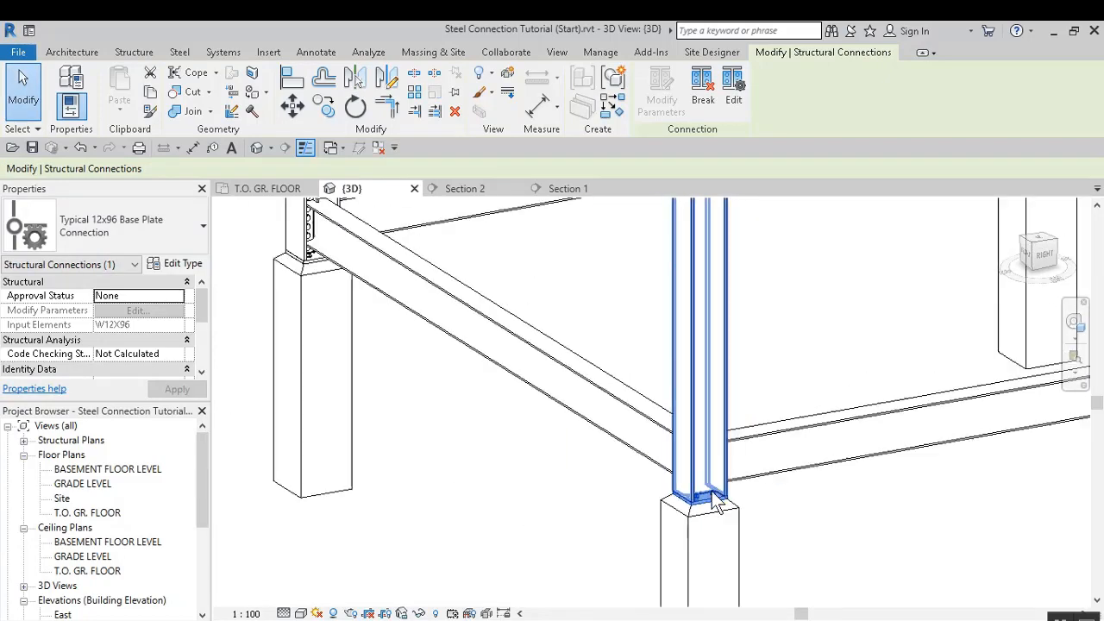
Propagate the Typical 12x96 Base Plate Connection to the matching column that still lacks one
{"action": "scroll", "coordinate": [714, 494], "scroll_direction": "down", "scroll_amount": 1}
{"action": "middle_click_drag", "start_coordinate": [1035, 470], "coordinate": [658, 528]}
{"action": "scroll", "coordinate": [660, 525], "scroll_direction": "down", "scroll_amount": 1}
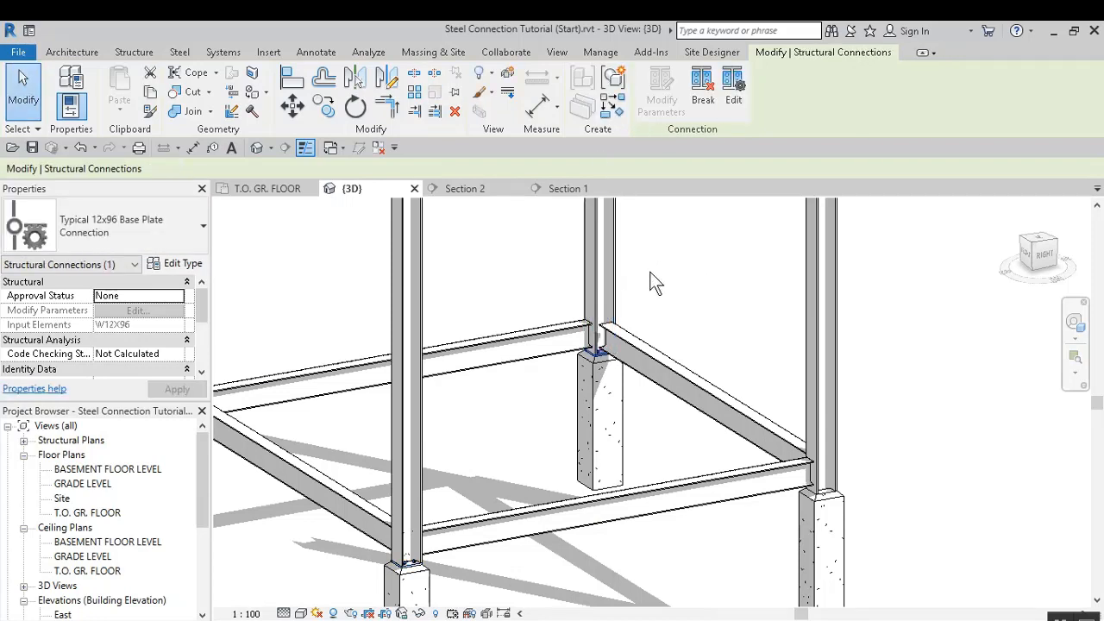
{"action": "left_click", "coordinate": [616, 121]}
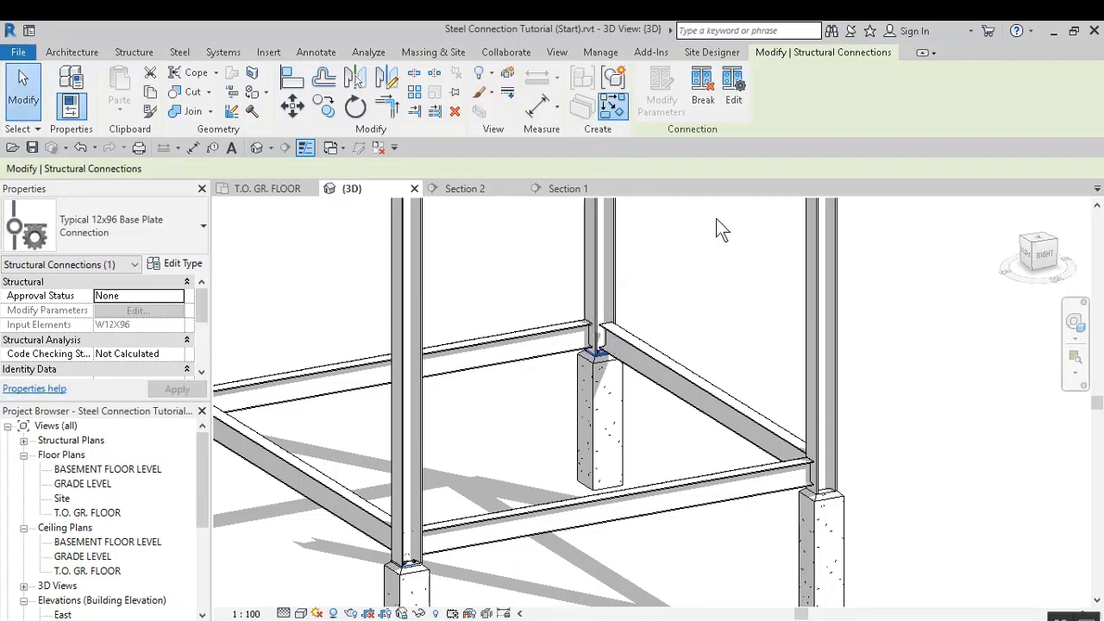
{"action": "left_click", "coordinate": [754, 312]}
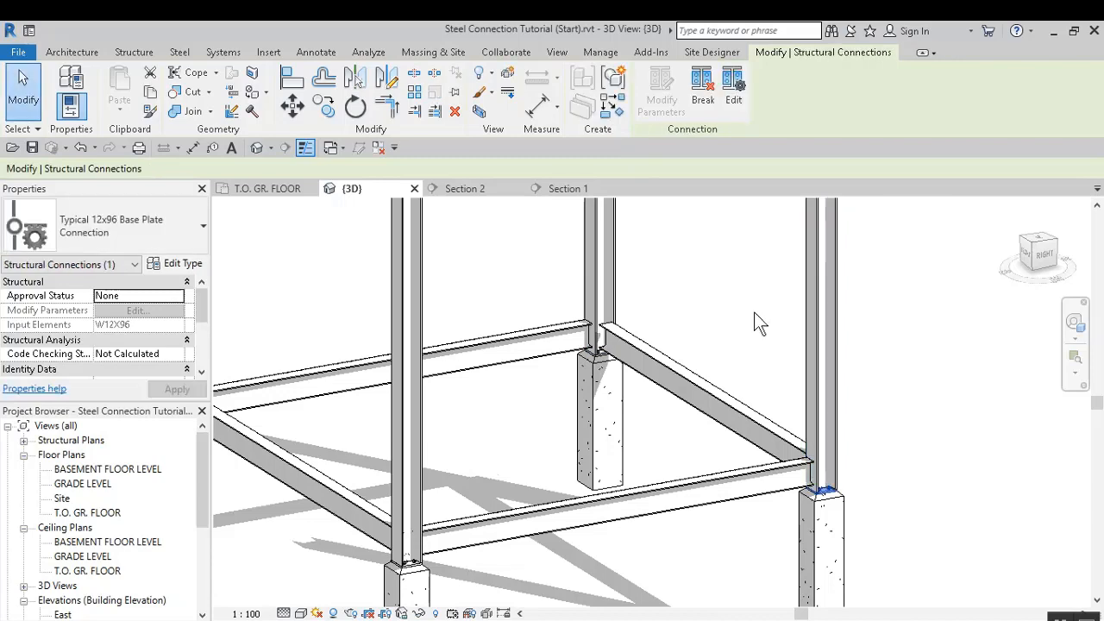
Place another Typical 12x96 to 14x43 Moment Connection like the existing one, joining the corner column to its other girder
{"action": "middle_click_drag", "start_coordinate": [558, 450], "coordinate": [763, 446]}
{"action": "scroll", "coordinate": [345, 409], "scroll_direction": "up", "scroll_amount": 1}
{"action": "scroll", "coordinate": [390, 405], "scroll_direction": "up", "scroll_amount": 2}
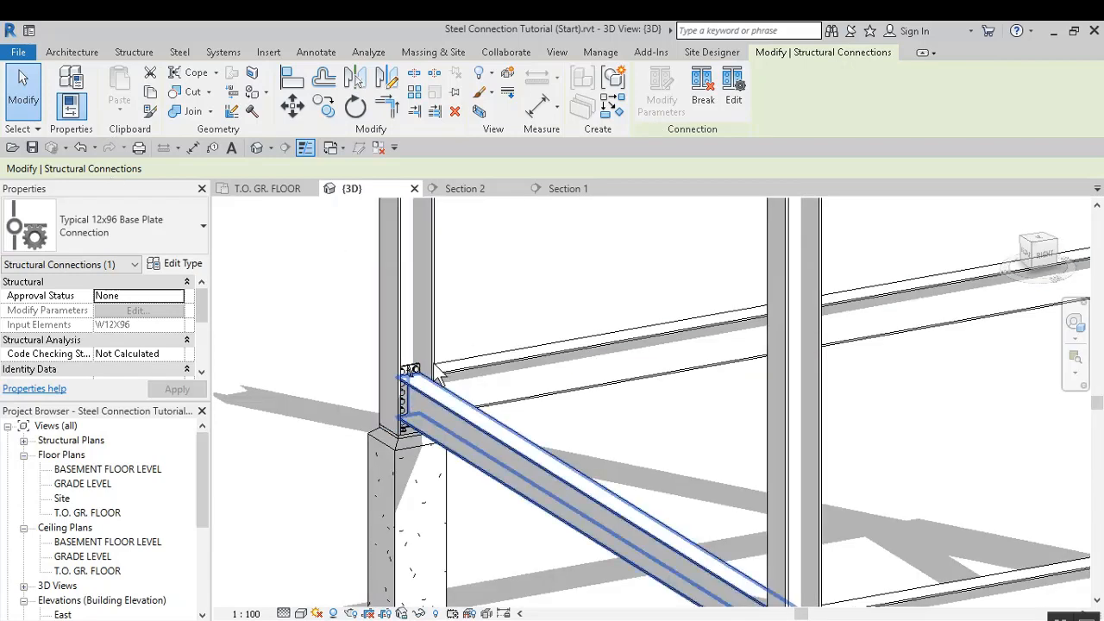
{"action": "left_click", "coordinate": [410, 388]}
{"action": "left_click", "coordinate": [460, 347]}
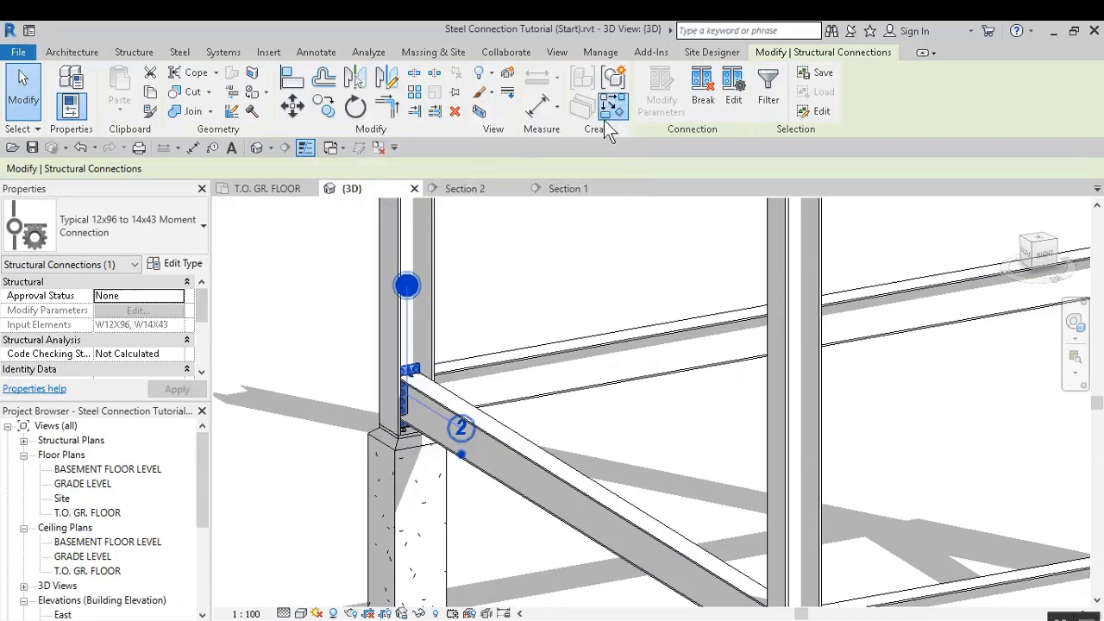
{"action": "left_click", "coordinate": [606, 118]}
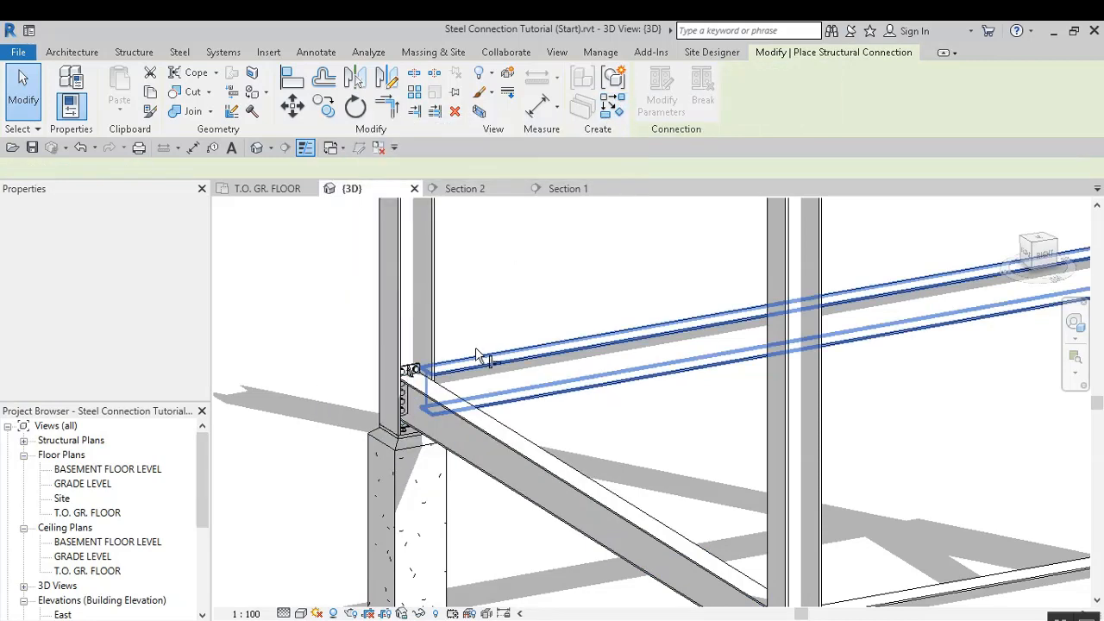
{"action": "left_click", "coordinate": [429, 290]}
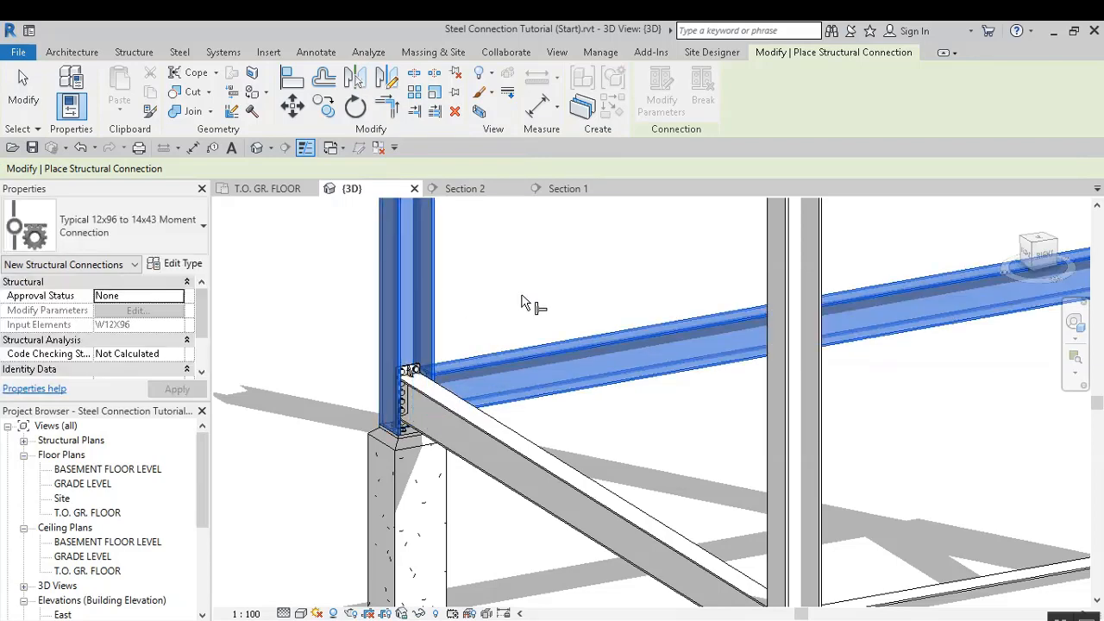
{"action": "key", "text": "Return"}
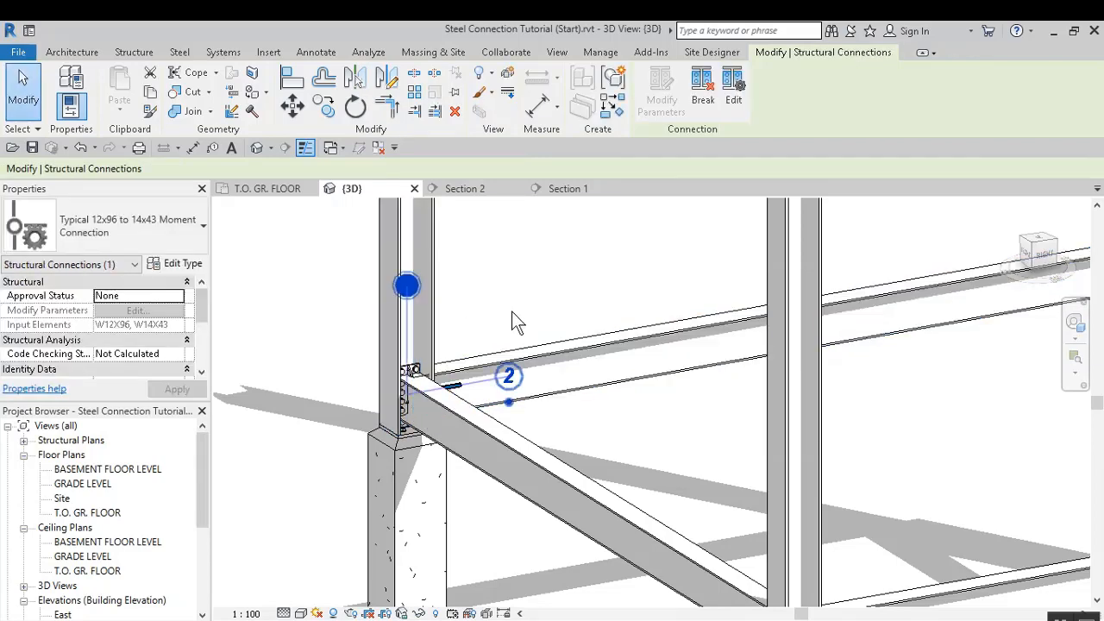
Inspect the new moment connection's end plate and bolts at the column web, then delete the connection
{"action": "middle_click_drag", "start_coordinate": [521, 320], "coordinate": [496, 276]}
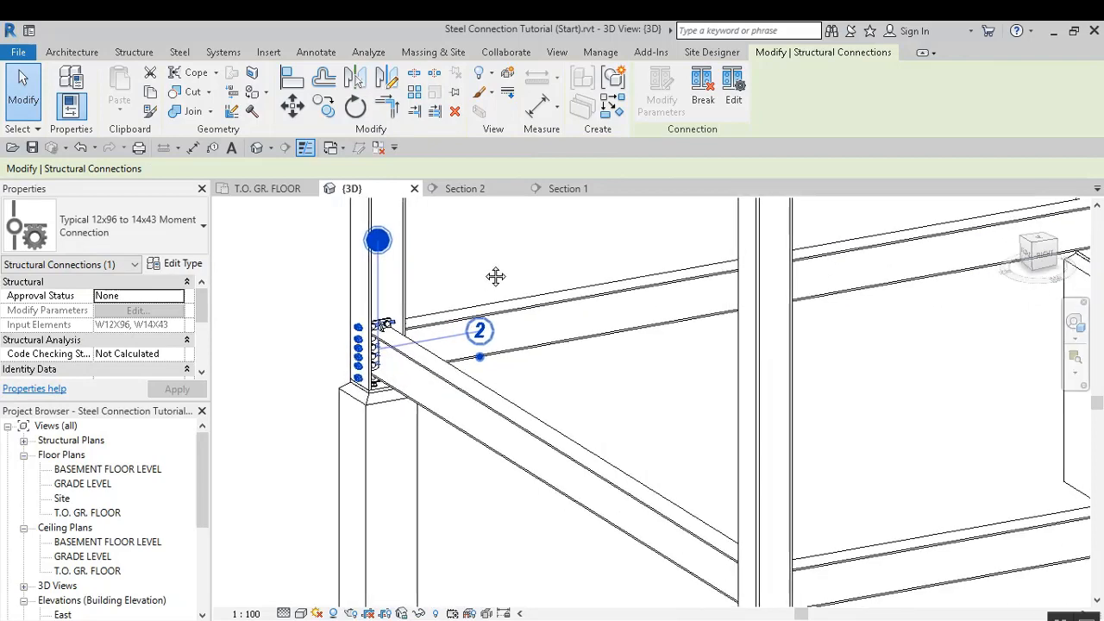
{"action": "scroll", "coordinate": [351, 342], "scroll_direction": "up", "scroll_amount": 3}
{"action": "middle_click_drag", "start_coordinate": [350, 341], "coordinate": [365, 340]}
{"action": "scroll", "coordinate": [365, 340], "scroll_direction": "up", "scroll_amount": 3}
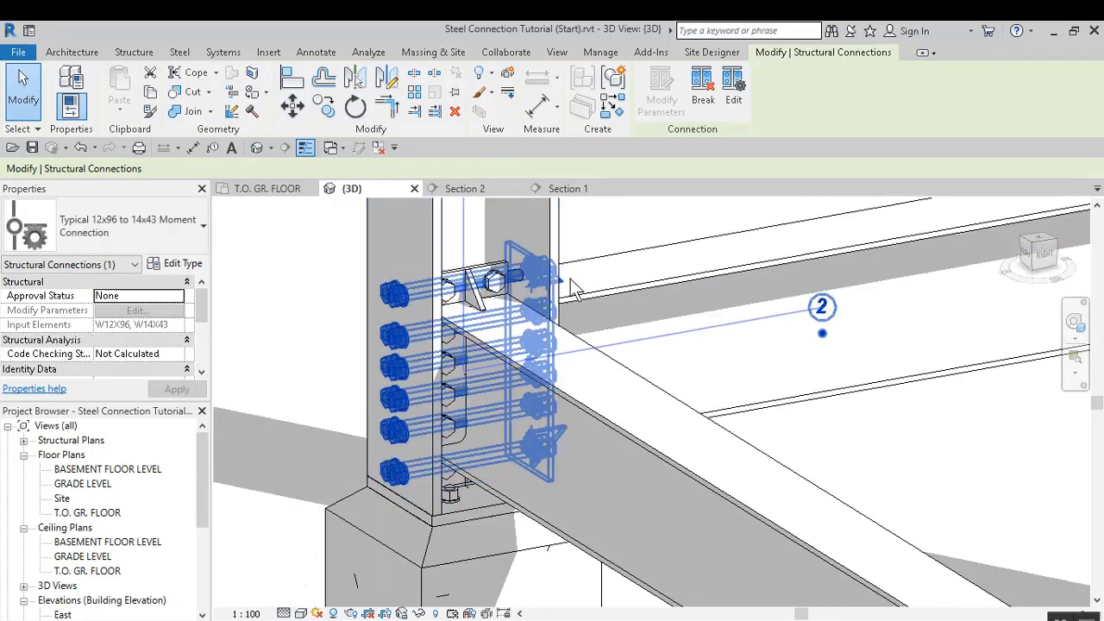
{"action": "middle_click_drag", "start_coordinate": [680, 259], "coordinate": [583, 313], "text": "shift"}
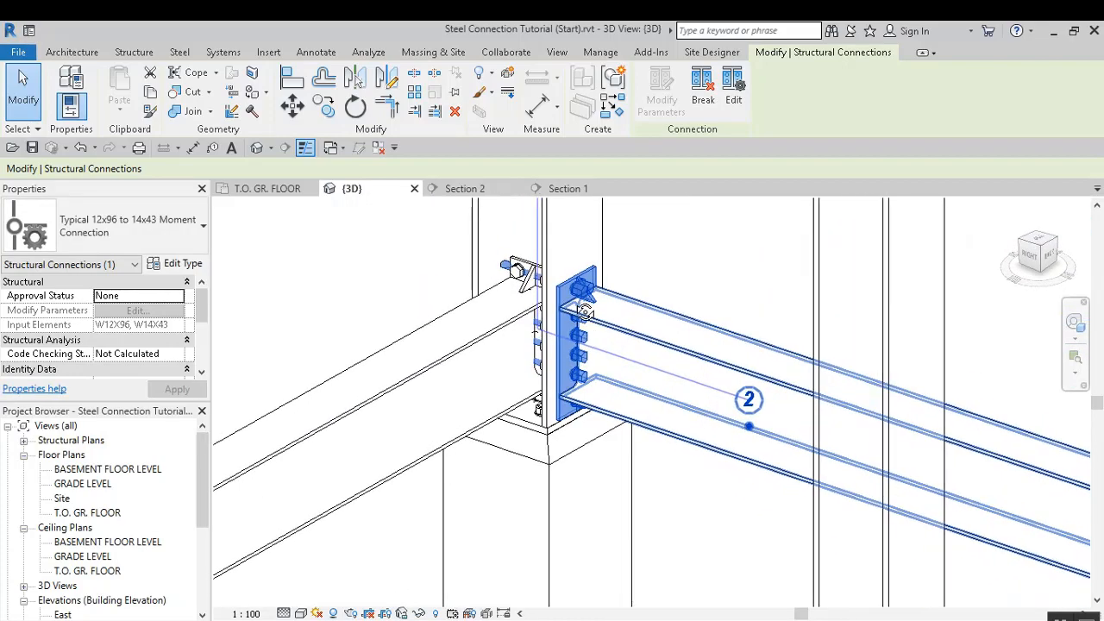
{"action": "scroll", "coordinate": [584, 272], "scroll_direction": "up", "scroll_amount": 4}
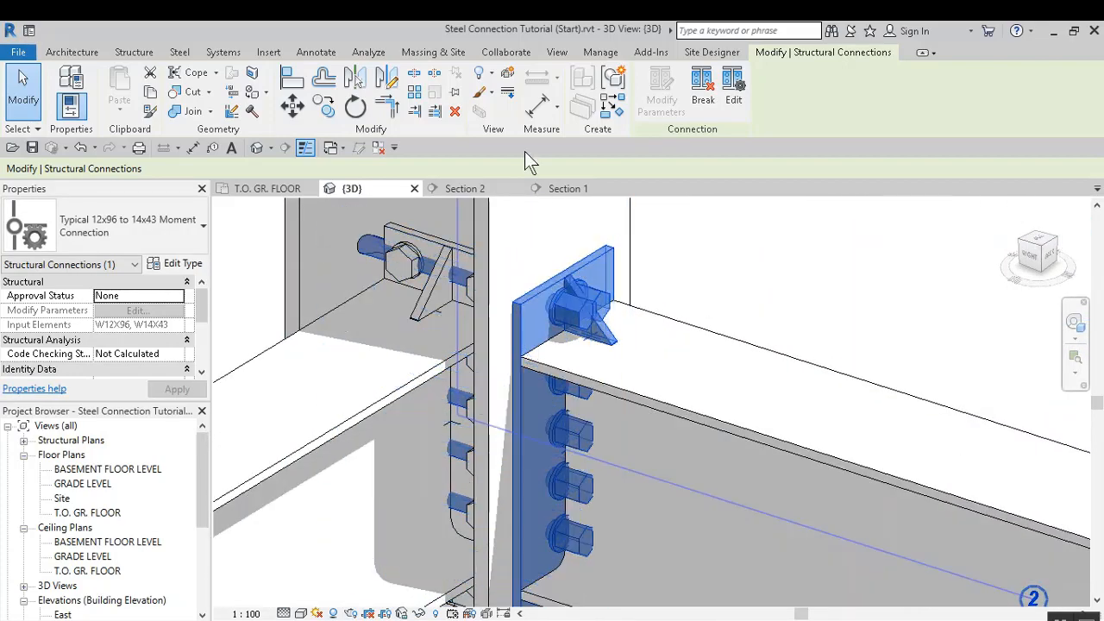
{"action": "left_click", "coordinate": [455, 112]}
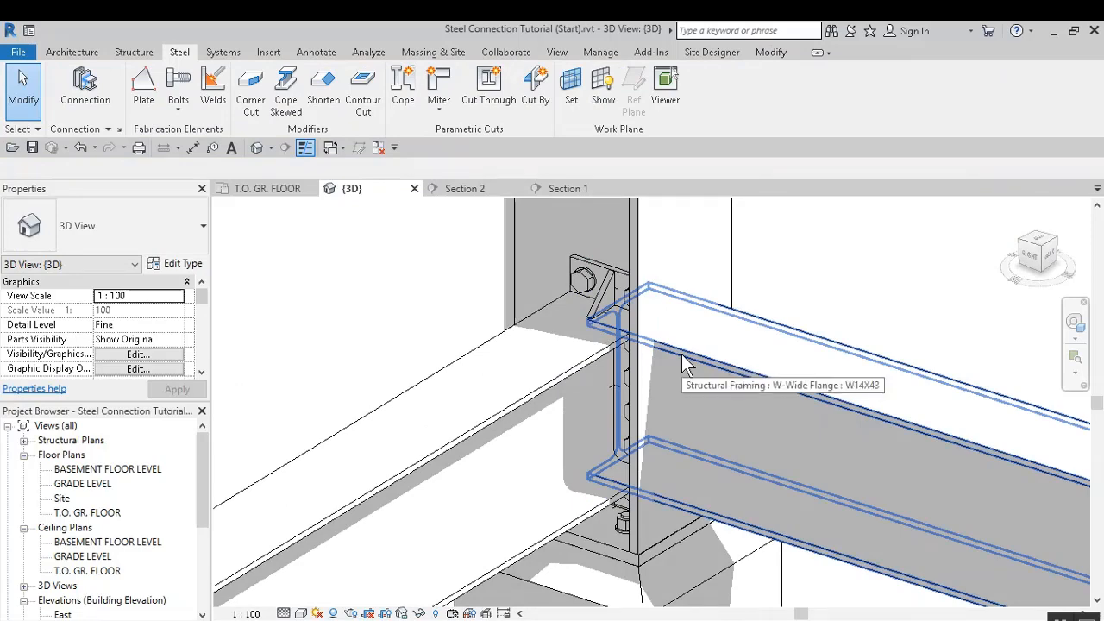
Examine the W14X43 girder's end at the corner column in the 3D view and the T.O. GR. FLOOR plan
{"action": "left_click", "coordinate": [682, 354]}
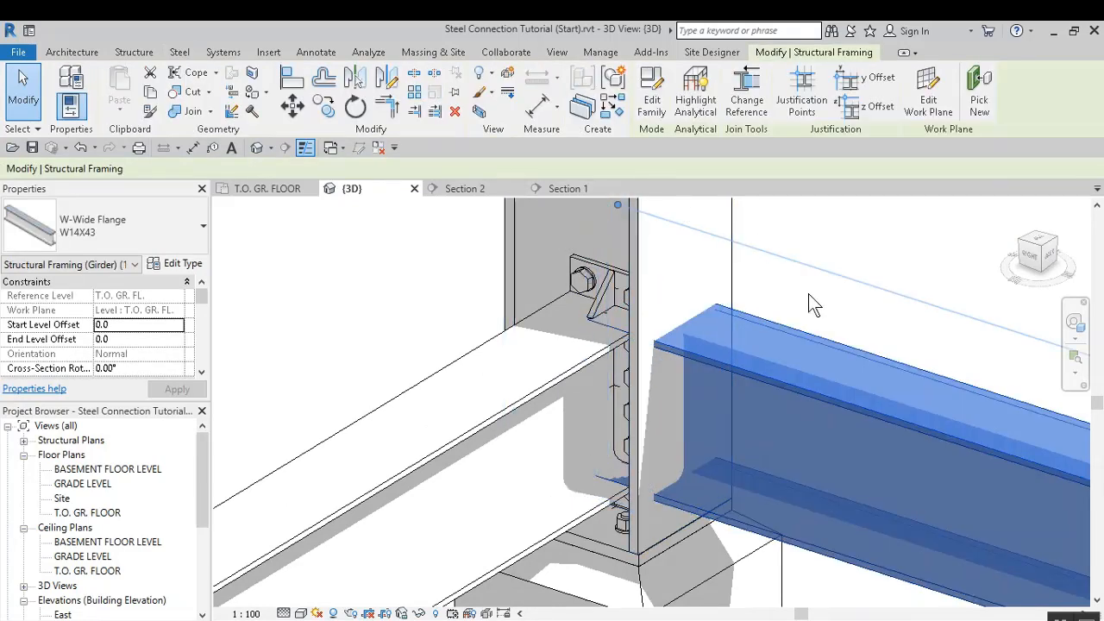
{"action": "scroll", "coordinate": [811, 298], "scroll_direction": "down", "scroll_amount": 2}
{"action": "left_click", "coordinate": [479, 264]}
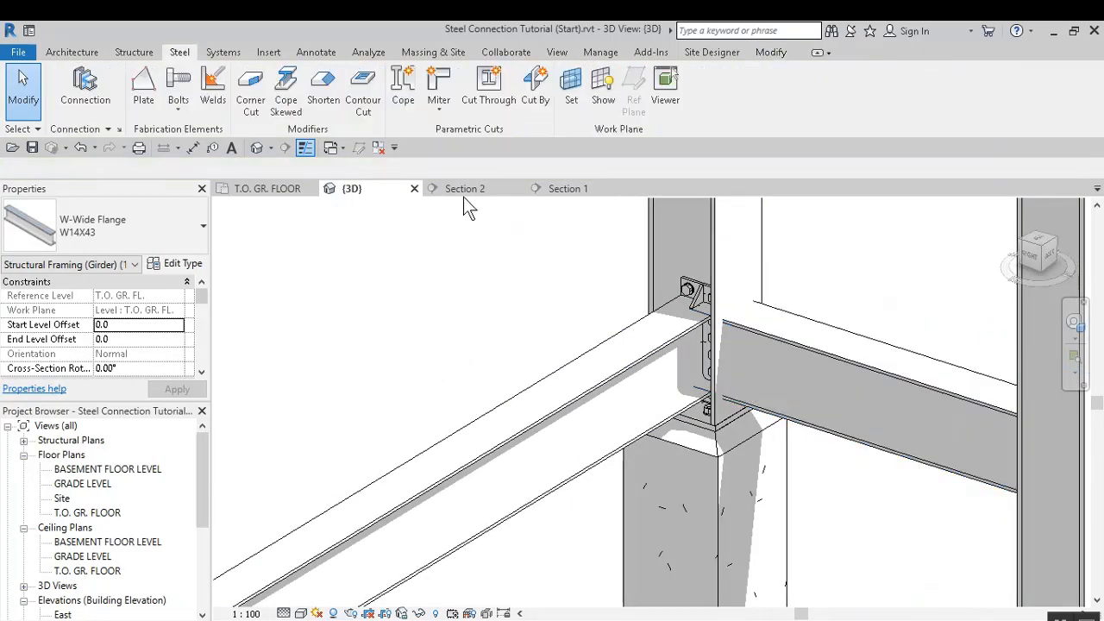
{"action": "left_click", "coordinate": [268, 188]}
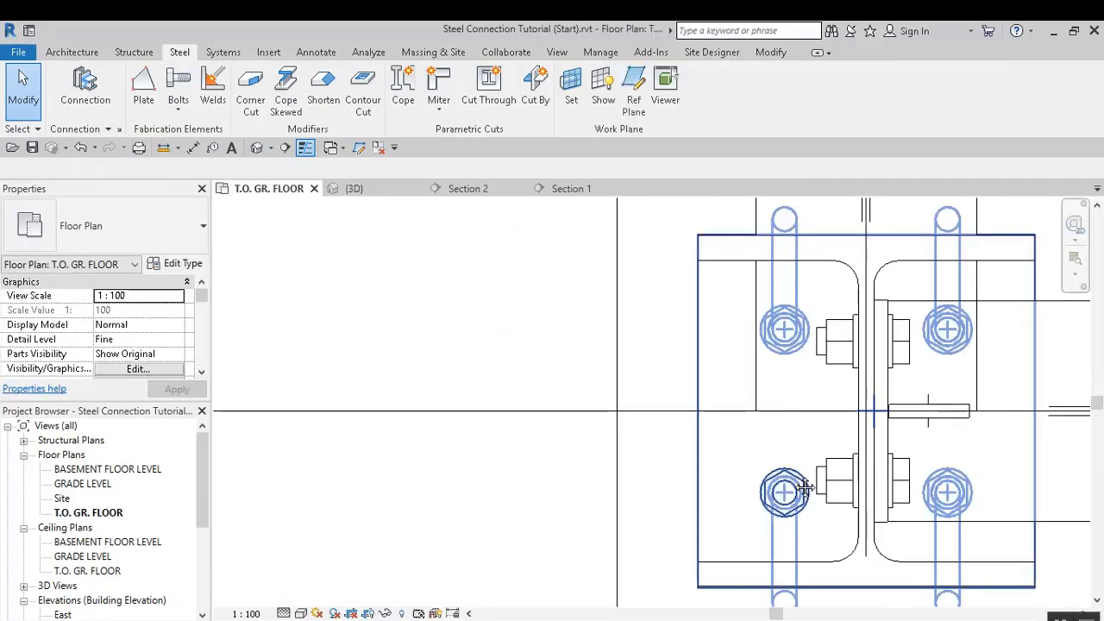
{"action": "scroll", "coordinate": [673, 405], "scroll_direction": "down", "scroll_amount": 4}
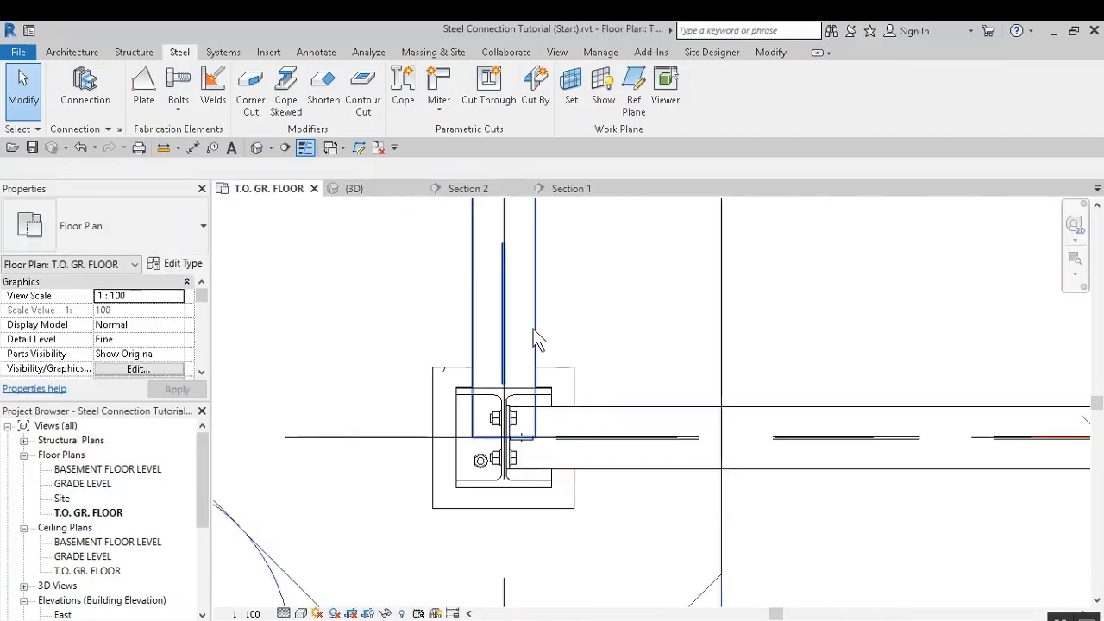
{"action": "left_click", "coordinate": [504, 435]}
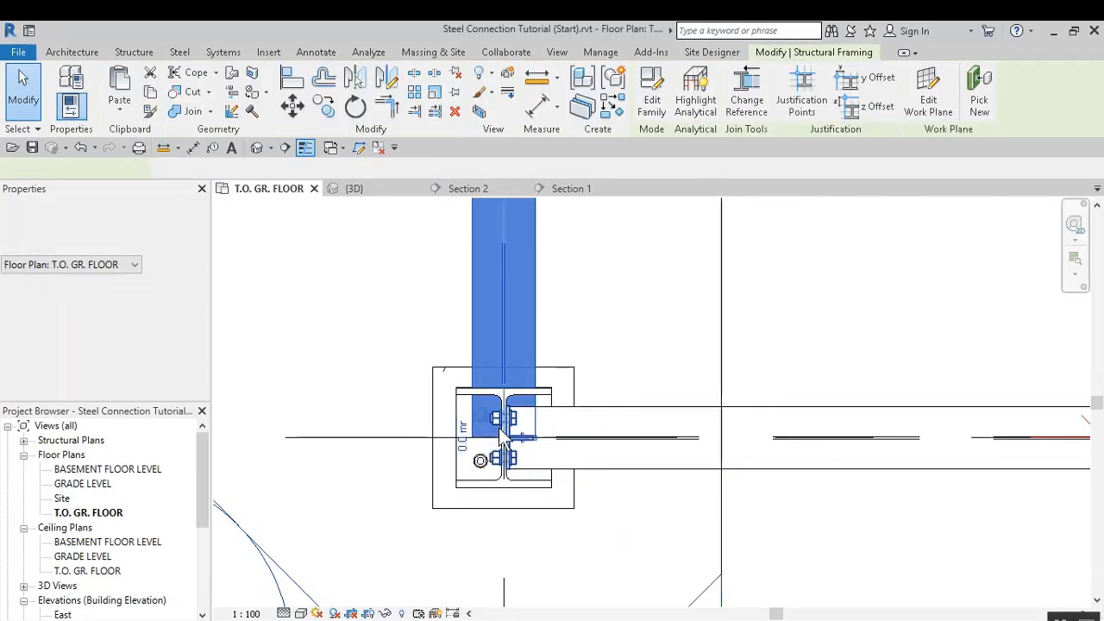
{"action": "scroll", "coordinate": [505, 440], "scroll_direction": "up", "scroll_amount": 3}
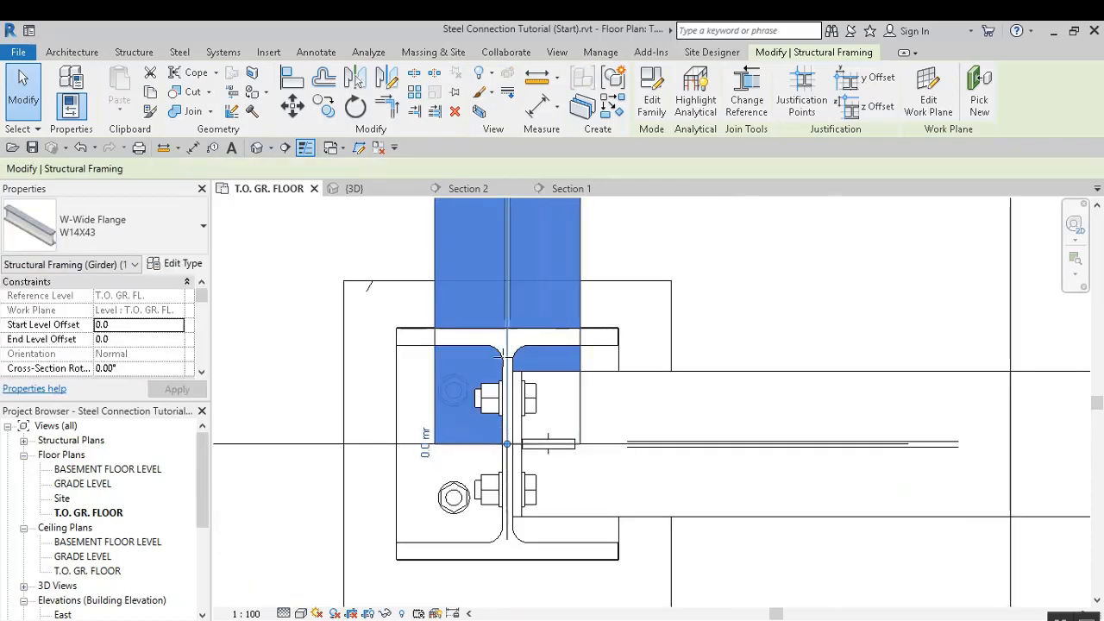
{"action": "left_click", "coordinate": [705, 269]}
Pull the end of the left girder at the upper-left column back to about 229 mm from the gridline
{"action": "scroll", "coordinate": [539, 361], "scroll_direction": "down", "scroll_amount": 2}
{"action": "middle_click_drag", "start_coordinate": [613, 287], "coordinate": [584, 560]}
{"action": "middle_click_drag", "start_coordinate": [602, 302], "coordinate": [608, 555]}
{"action": "scroll", "coordinate": [528, 304], "scroll_direction": "up", "scroll_amount": 3}
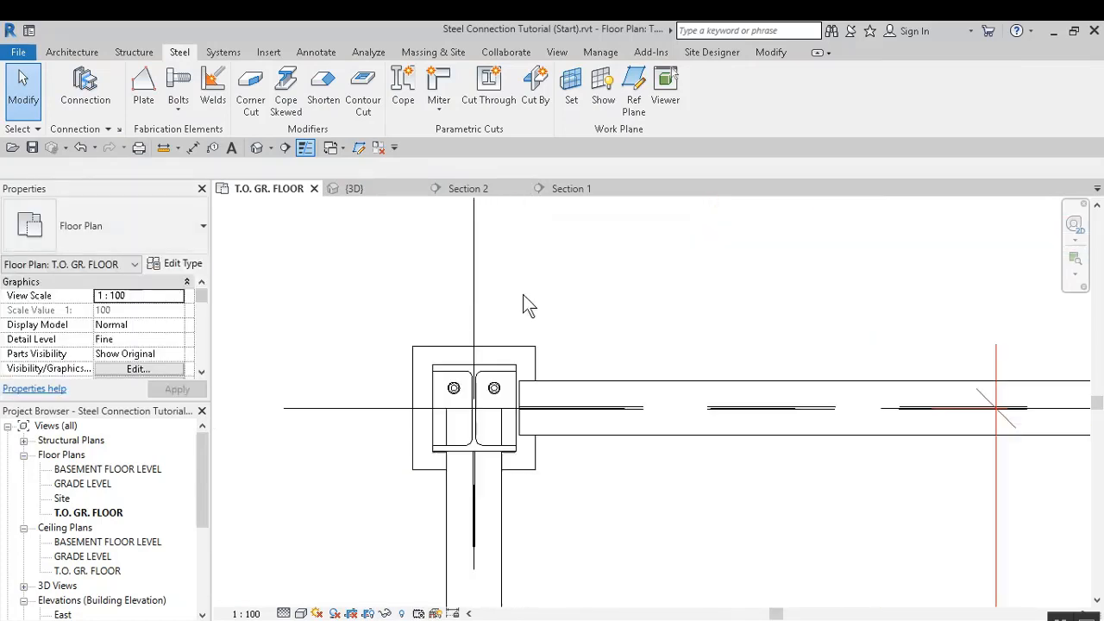
{"action": "left_click", "coordinate": [476, 427]}
{"action": "left_click_drag", "start_coordinate": [475, 466], "coordinate": [474, 470]}
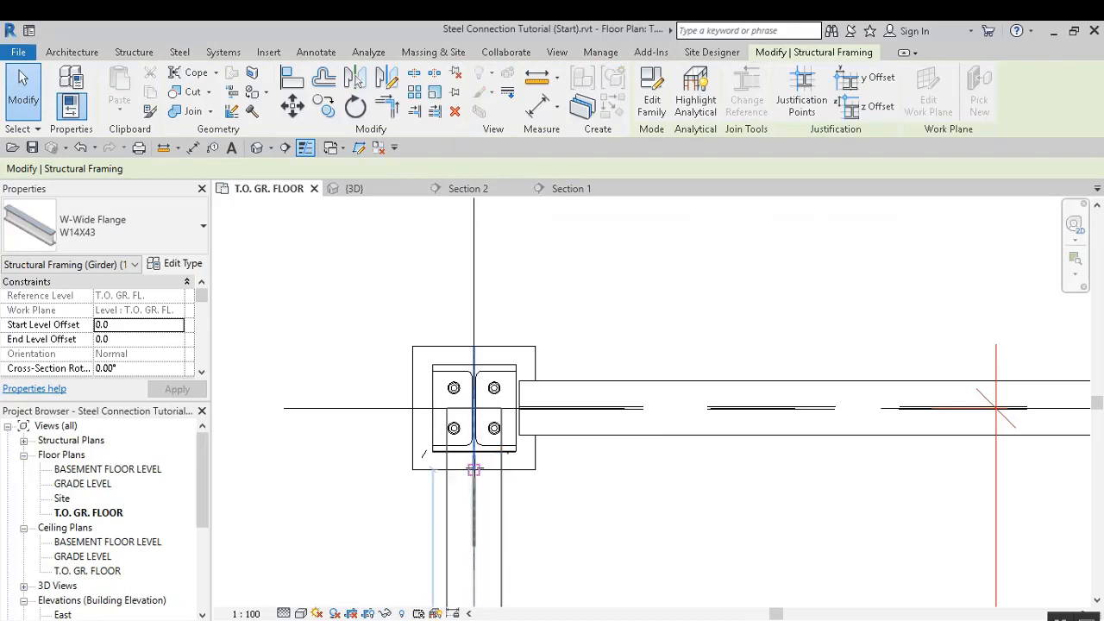
{"action": "left_click_drag", "start_coordinate": [593, 492], "coordinate": [599, 500]}
{"action": "left_click", "coordinate": [594, 483]}
{"action": "scroll", "coordinate": [589, 462], "scroll_direction": "down", "scroll_amount": 3}
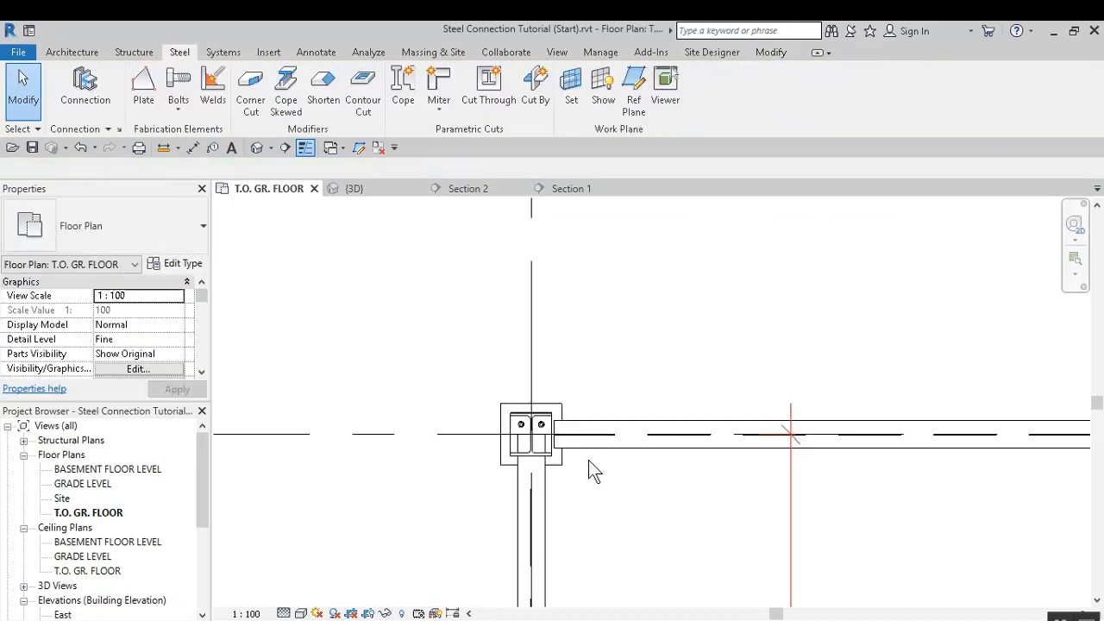
{"action": "left_click", "coordinate": [539, 481]}
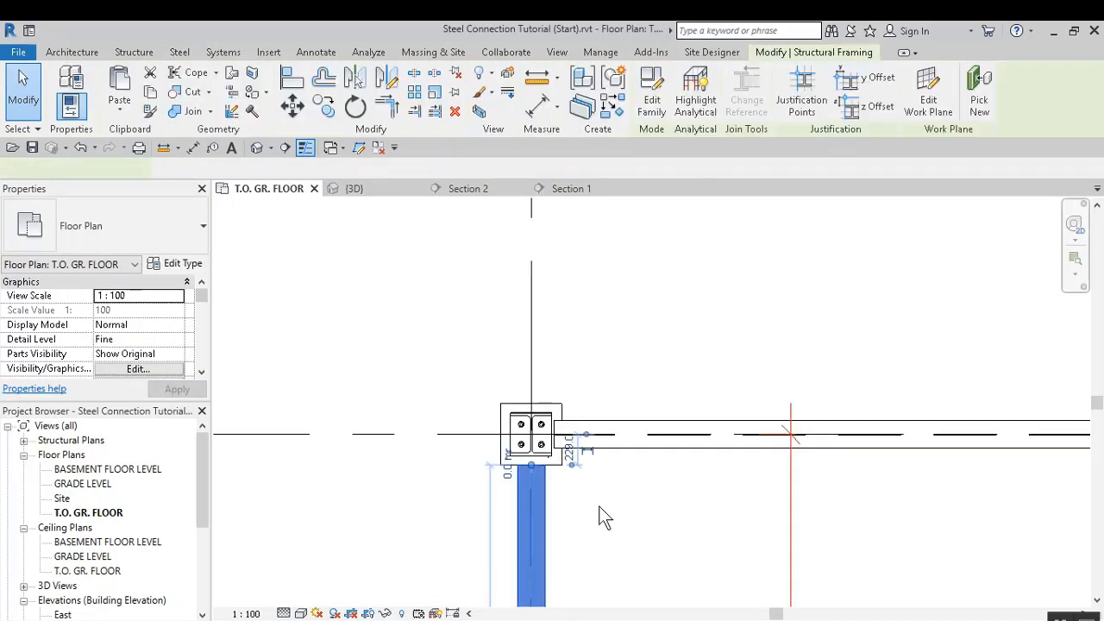
{"action": "left_click", "coordinate": [862, 513]}
Examine how the girder ends meet the upper-right and lower-right columns in the floor plan
{"action": "scroll", "coordinate": [648, 448], "scroll_direction": "down", "scroll_amount": 3}
{"action": "scroll", "coordinate": [636, 427], "scroll_direction": "up", "scroll_amount": 4}
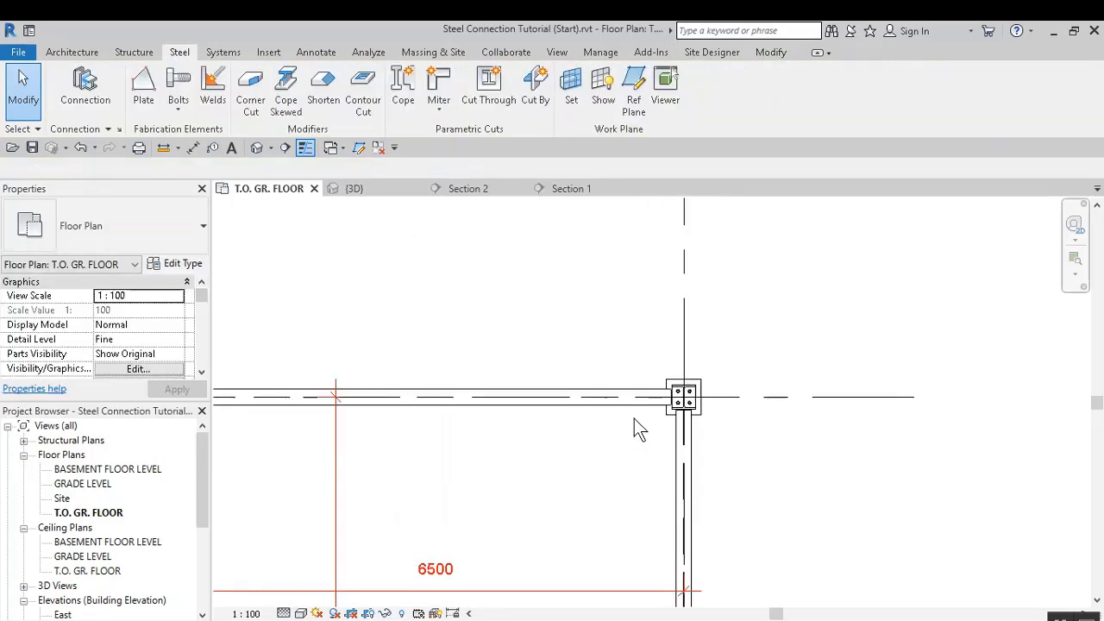
{"action": "left_click", "coordinate": [663, 401]}
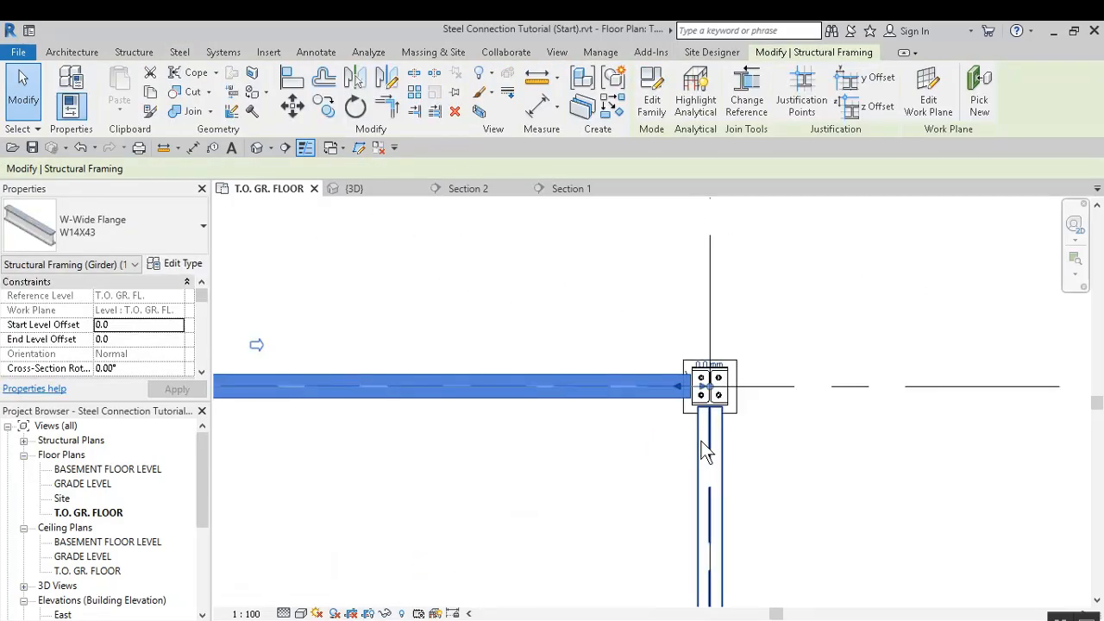
{"action": "left_click", "coordinate": [695, 464]}
{"action": "middle_click_drag", "start_coordinate": [646, 422], "coordinate": [576, 205]}
{"action": "scroll", "coordinate": [612, 309], "scroll_direction": "up", "scroll_amount": 1}
{"action": "middle_click_drag", "start_coordinate": [619, 323], "coordinate": [665, 581]}
{"action": "scroll", "coordinate": [693, 397], "scroll_direction": "up", "scroll_amount": 1}
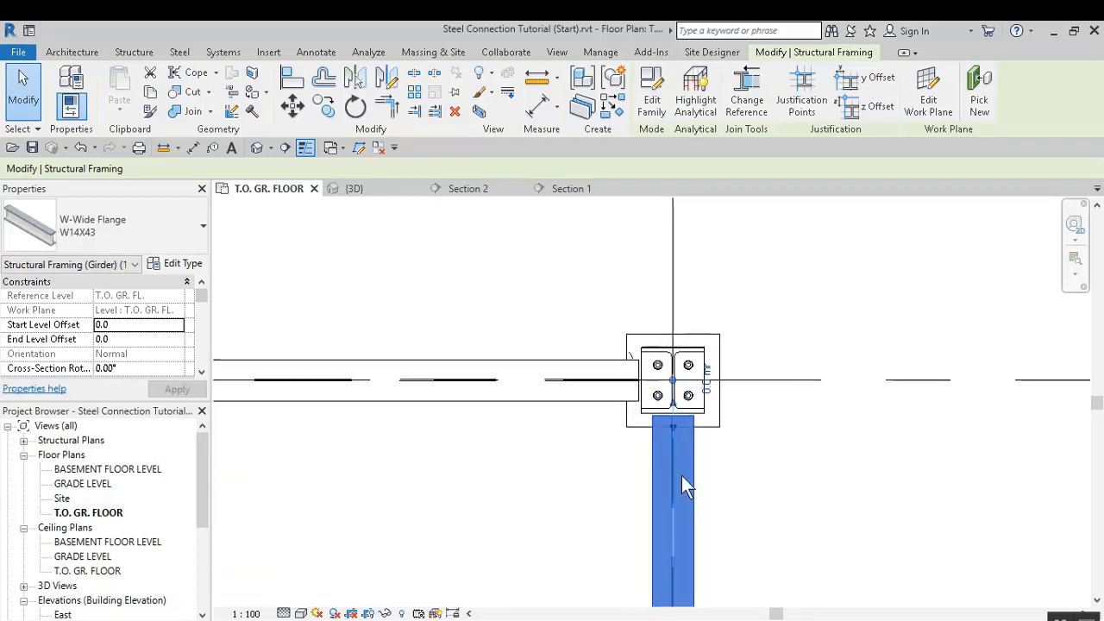
{"action": "scroll", "coordinate": [682, 475], "scroll_direction": "up", "scroll_amount": 1}
{"action": "scroll", "coordinate": [730, 540], "scroll_direction": "down", "scroll_amount": 2}
{"action": "middle_click_drag", "start_coordinate": [777, 582], "coordinate": [702, 375]}
{"action": "scroll", "coordinate": [702, 374], "scroll_direction": "down", "scroll_amount": 1}
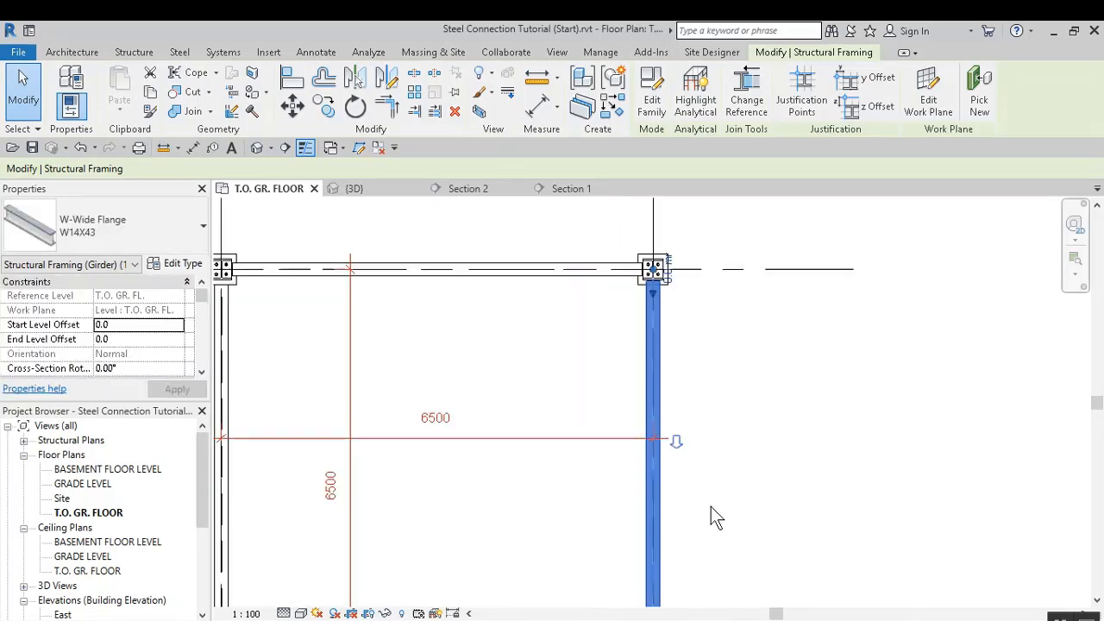
{"action": "middle_click_drag", "start_coordinate": [715, 516], "coordinate": [750, 316]}
{"action": "scroll", "coordinate": [704, 436], "scroll_direction": "up", "scroll_amount": 5}
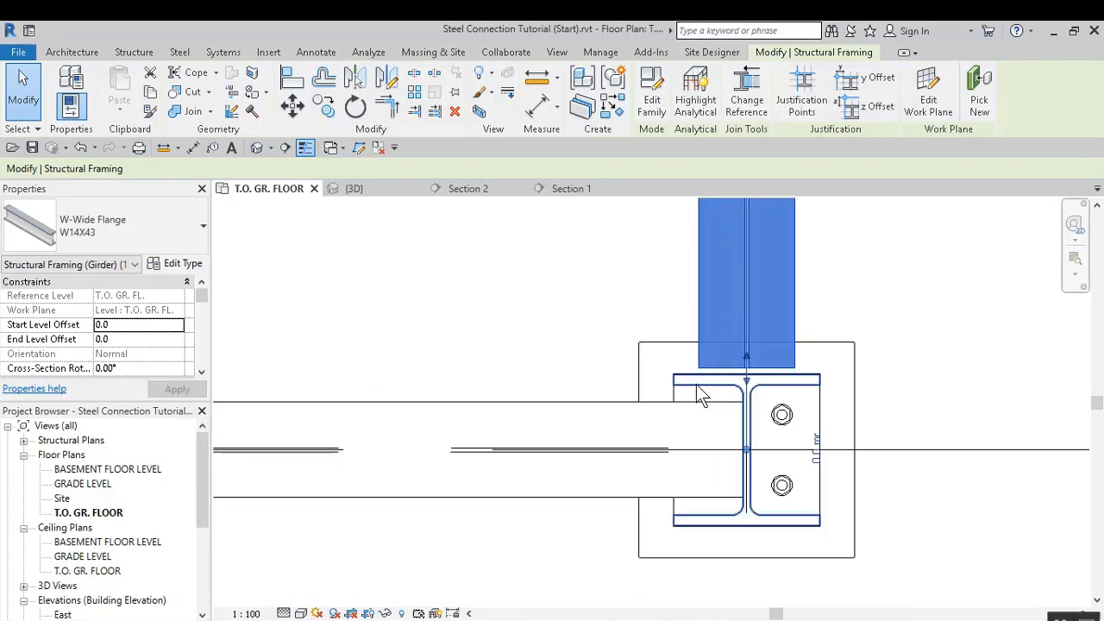
{"action": "scroll", "coordinate": [695, 388], "scroll_direction": "down", "scroll_amount": 6}
{"action": "middle_click_drag", "start_coordinate": [559, 364], "coordinate": [749, 433]}
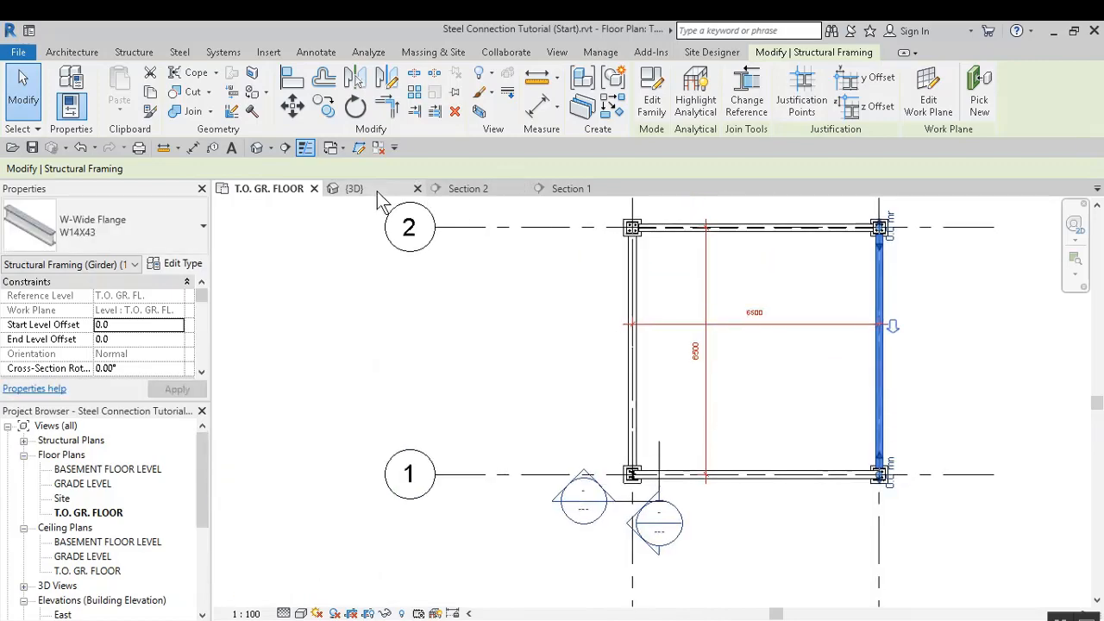
Try to place a Typical 12x96 to 14x43 Moment Connection on a W14X43 girder in the 3D view
{"action": "key", "text": "ctrl+Tab"}
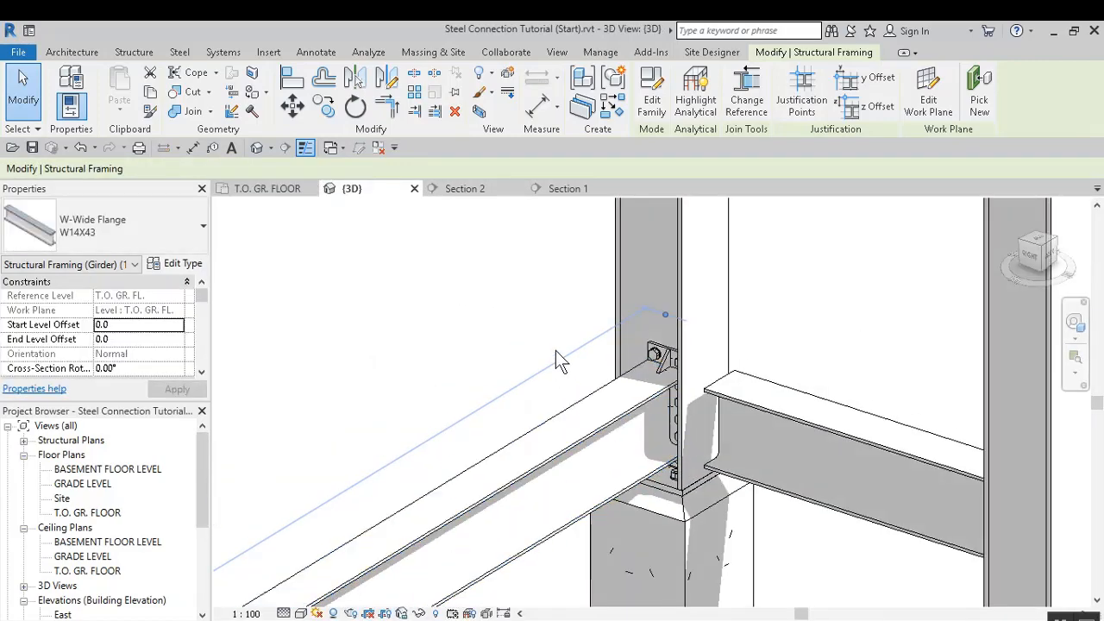
{"action": "left_click", "coordinate": [186, 53]}
{"action": "left_click", "coordinate": [69, 89]}
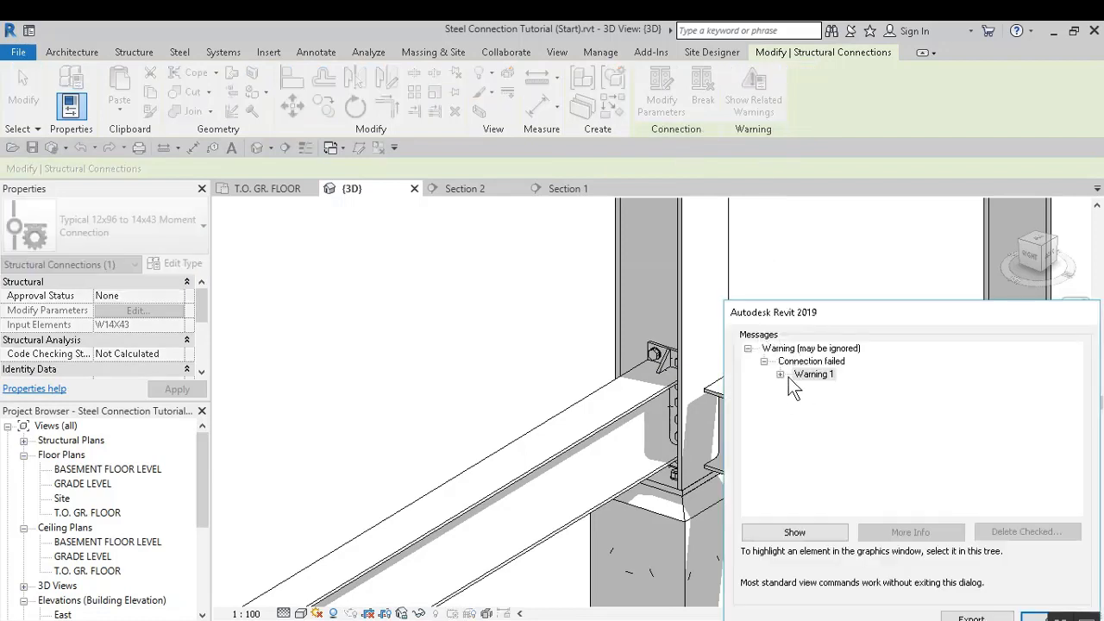
Expand the connection warning, show the flagged moment connection in the model, and examine it at the column
{"action": "left_click", "coordinate": [781, 375]}
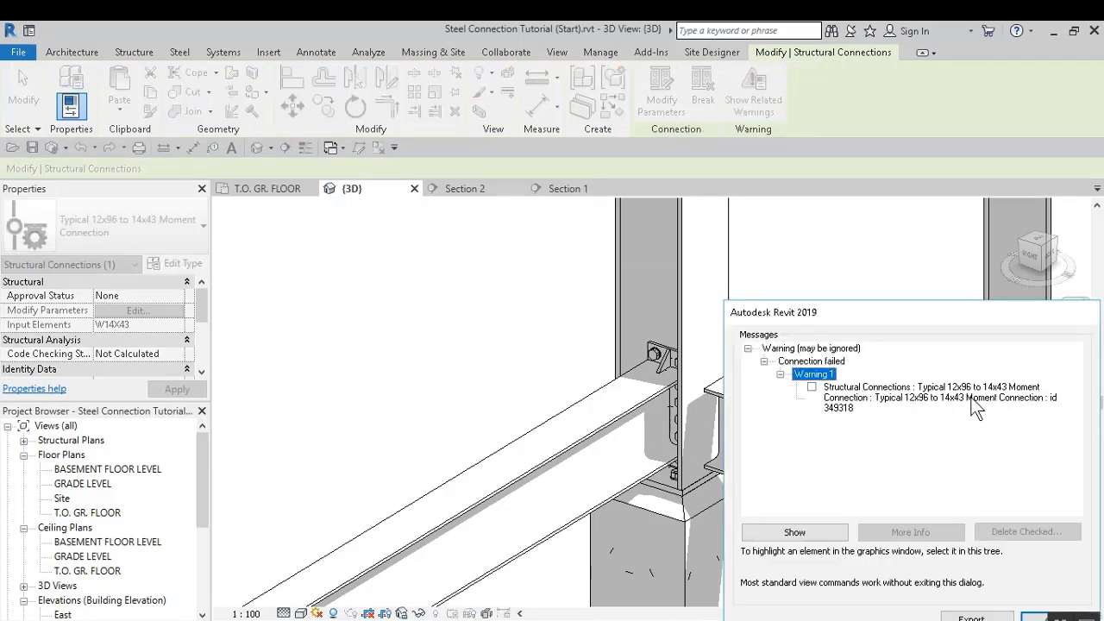
{"action": "left_click", "coordinate": [812, 387]}
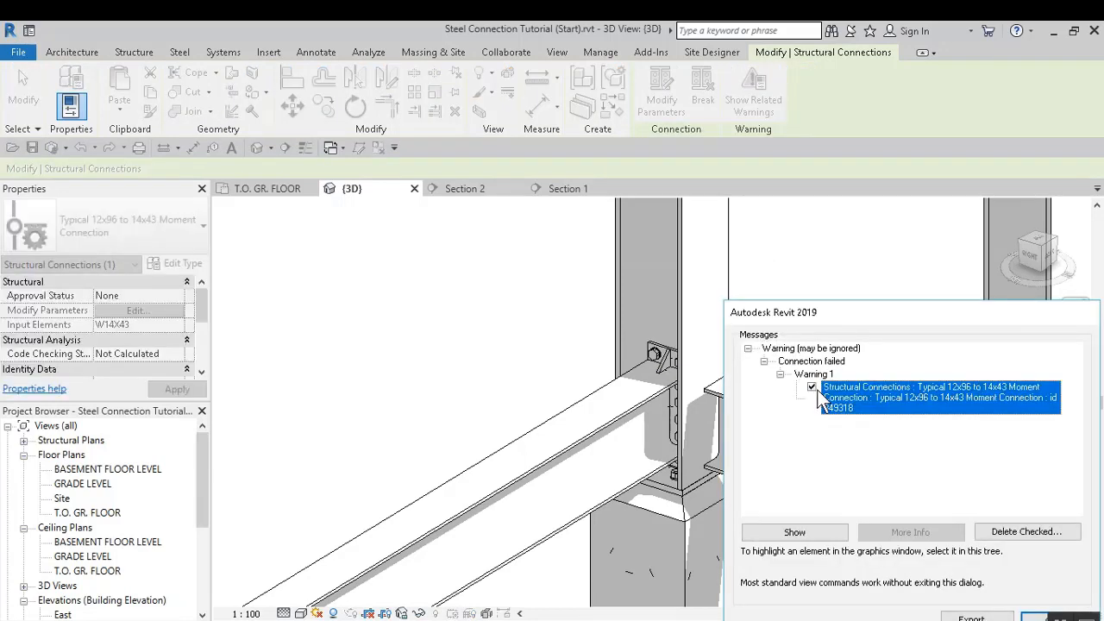
{"action": "left_click", "coordinate": [794, 532]}
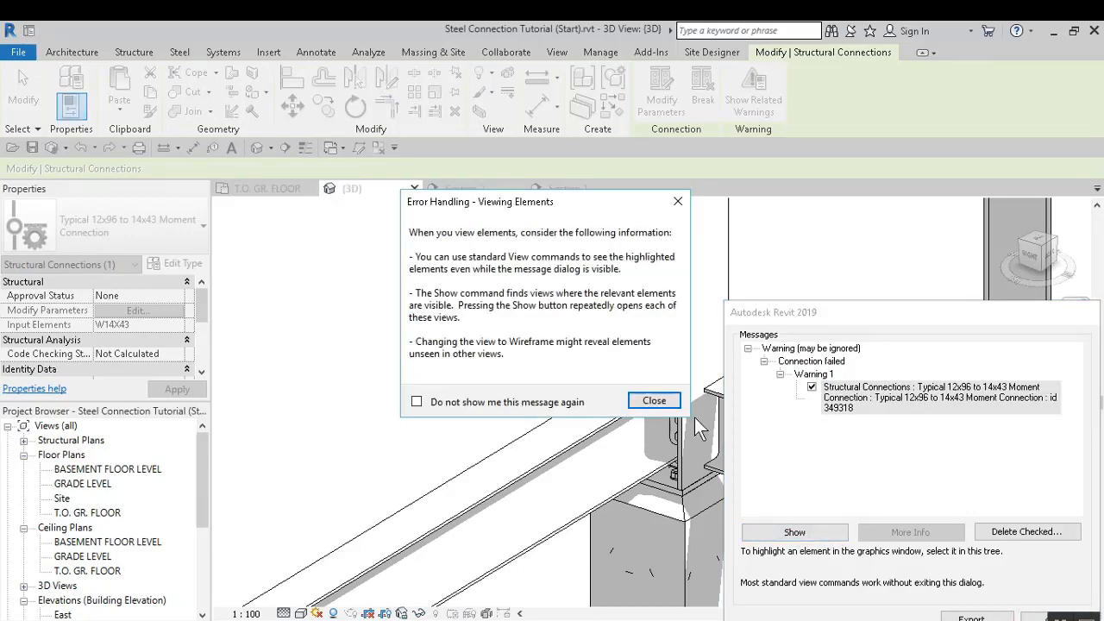
{"action": "left_click", "coordinate": [654, 402]}
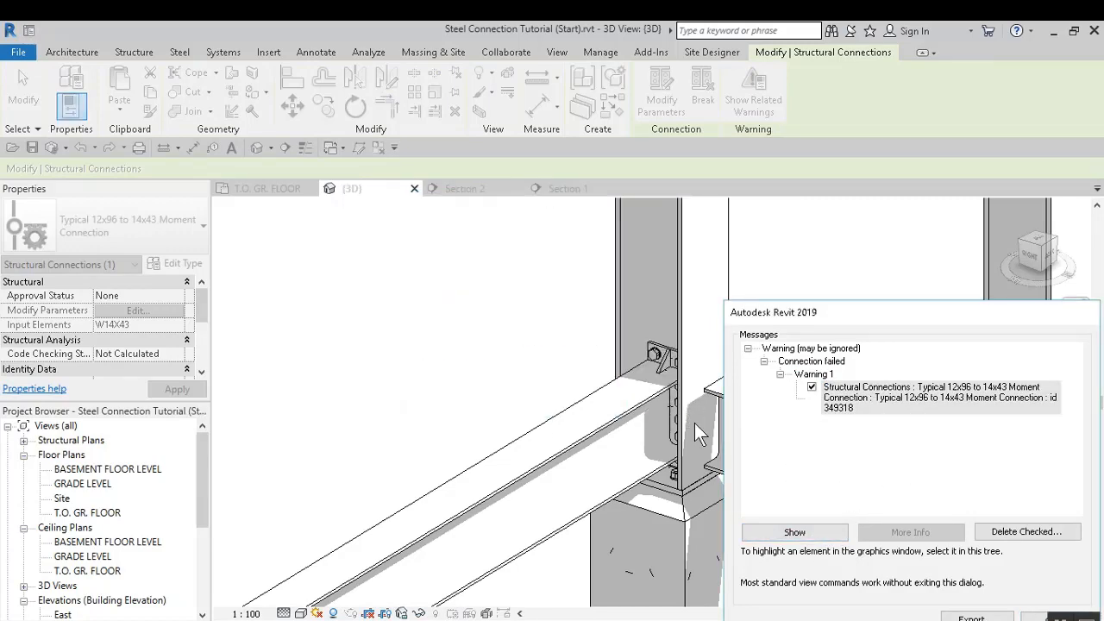
{"action": "scroll", "coordinate": [518, 387], "scroll_direction": "down", "scroll_amount": 3}
{"action": "scroll", "coordinate": [572, 397], "scroll_direction": "up", "scroll_amount": 2}
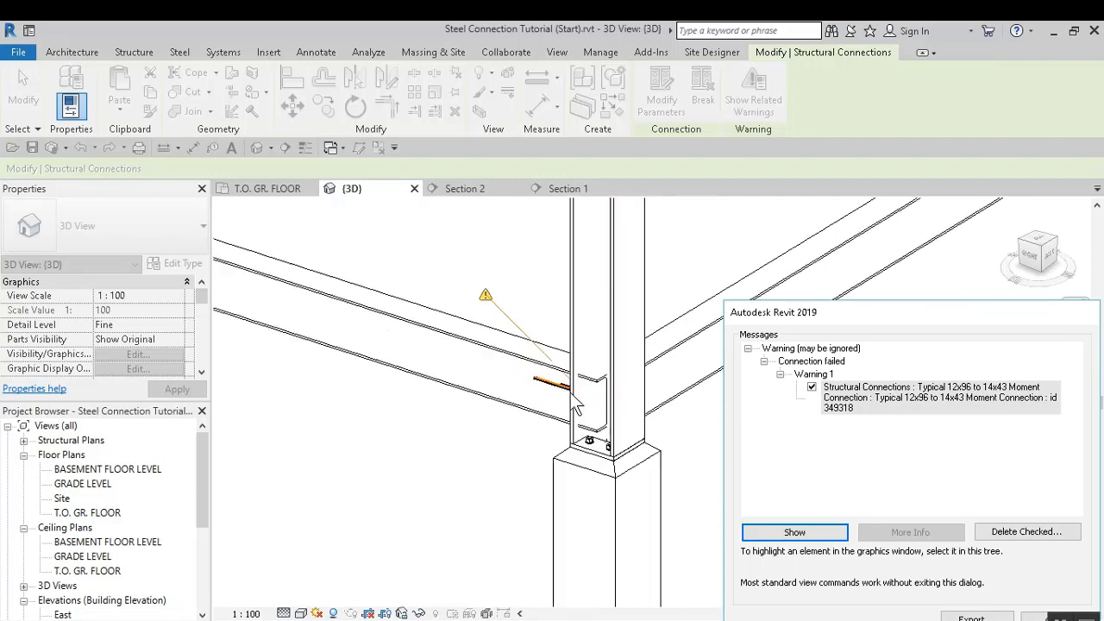
{"action": "scroll", "coordinate": [548, 364], "scroll_direction": "down", "scroll_amount": 1}
{"action": "middle_click_drag", "start_coordinate": [512, 387], "coordinate": [195, 387], "text": "shift"}
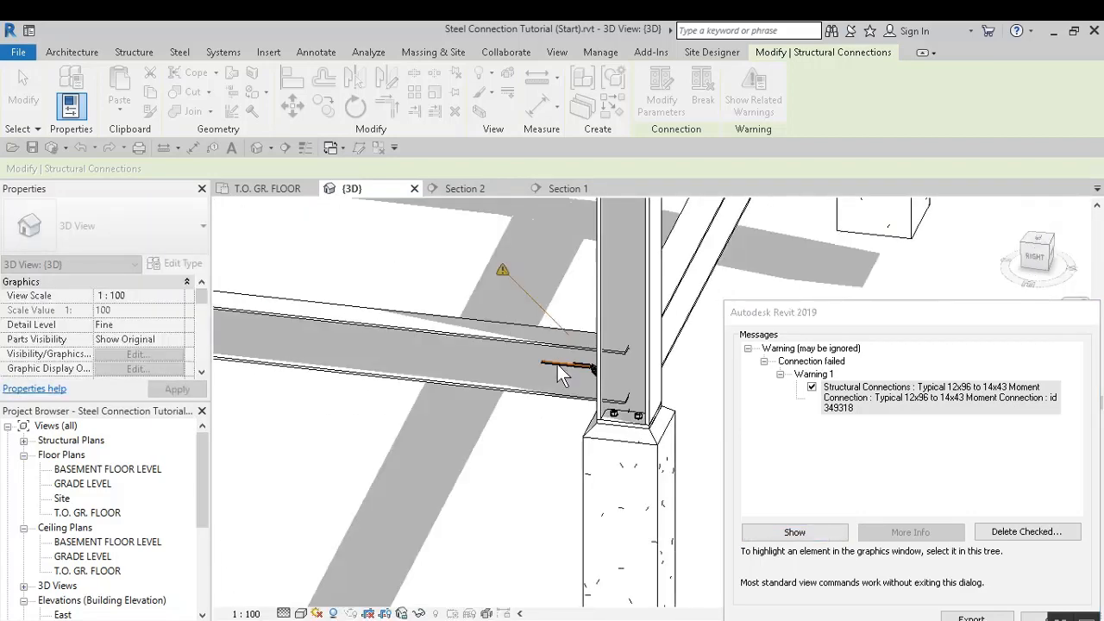
{"action": "mouse_move", "coordinate": [558, 407]}
{"action": "middle_mouse_down"}
{"action": "mouse_move", "coordinate": [464, 360]}
{"action": "mouse_move", "coordinate": [434, 372]}
{"action": "mouse_move", "coordinate": [492, 415]}
{"action": "middle_mouse_up"}
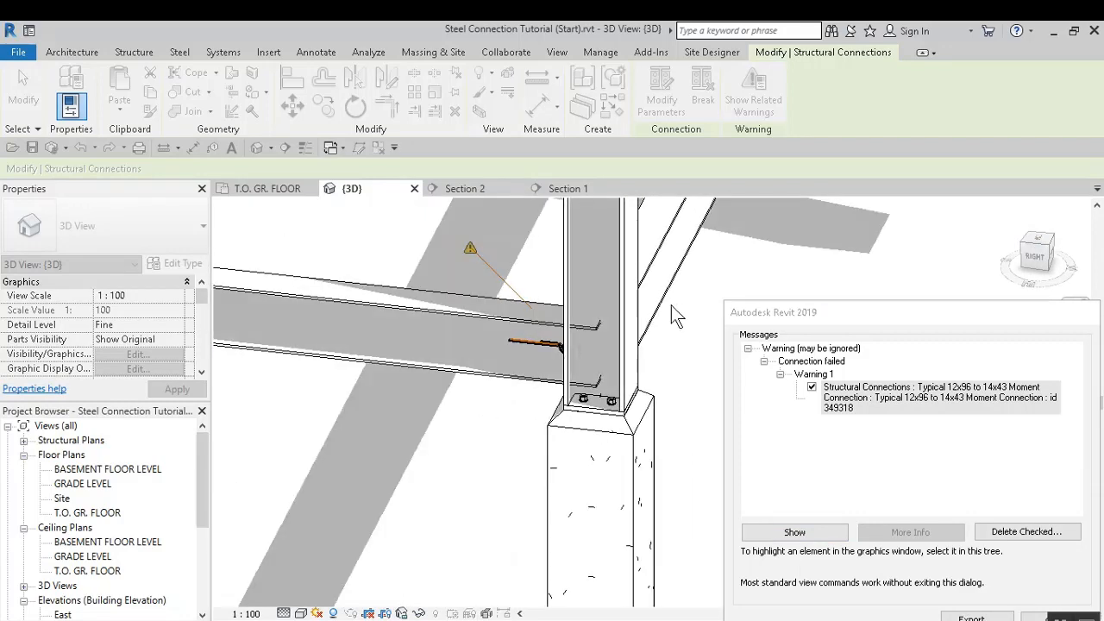
Dismiss the connection warning and delete the failed Typical 12x96 to 14x43 Moment Connection at the column
{"action": "left_click_drag", "start_coordinate": [963, 313], "coordinate": [903, 239]}
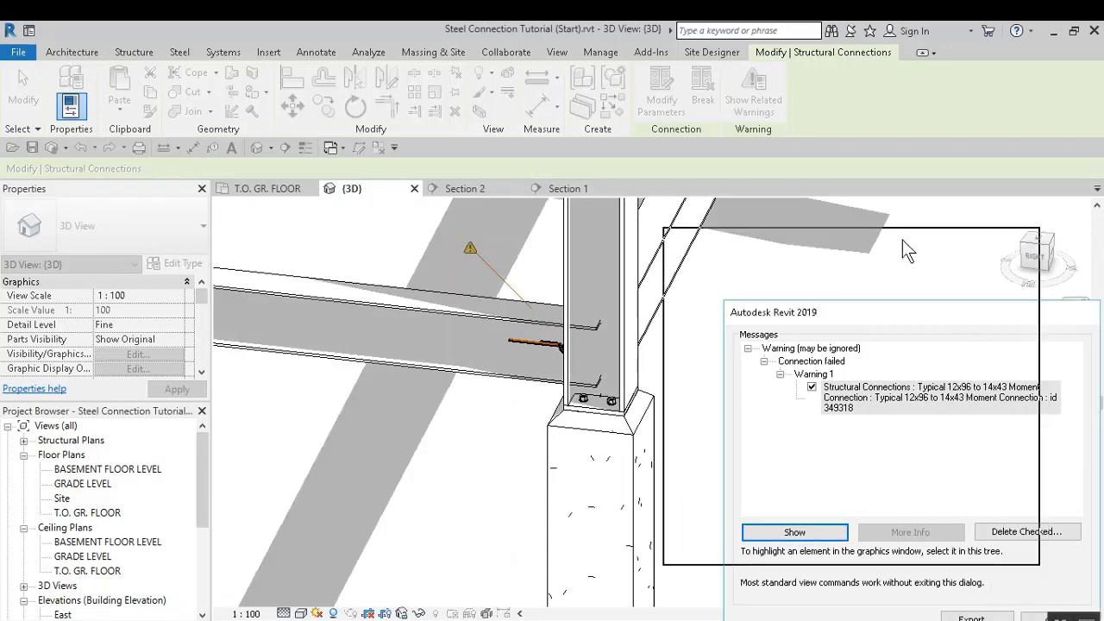
{"action": "left_click", "coordinate": [998, 547]}
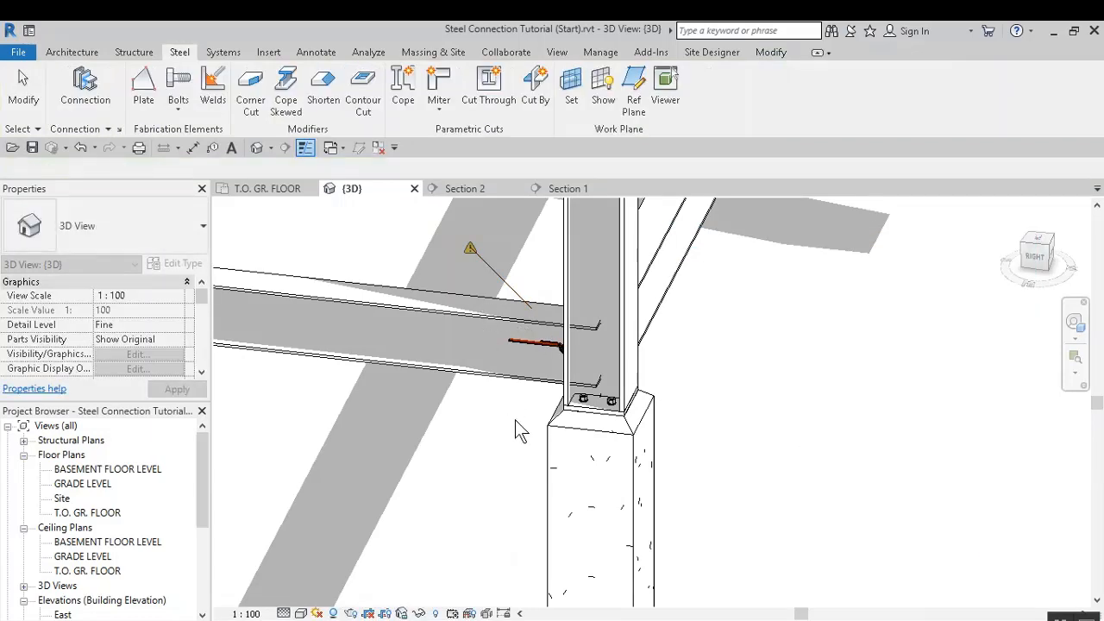
{"action": "left_click", "coordinate": [499, 352]}
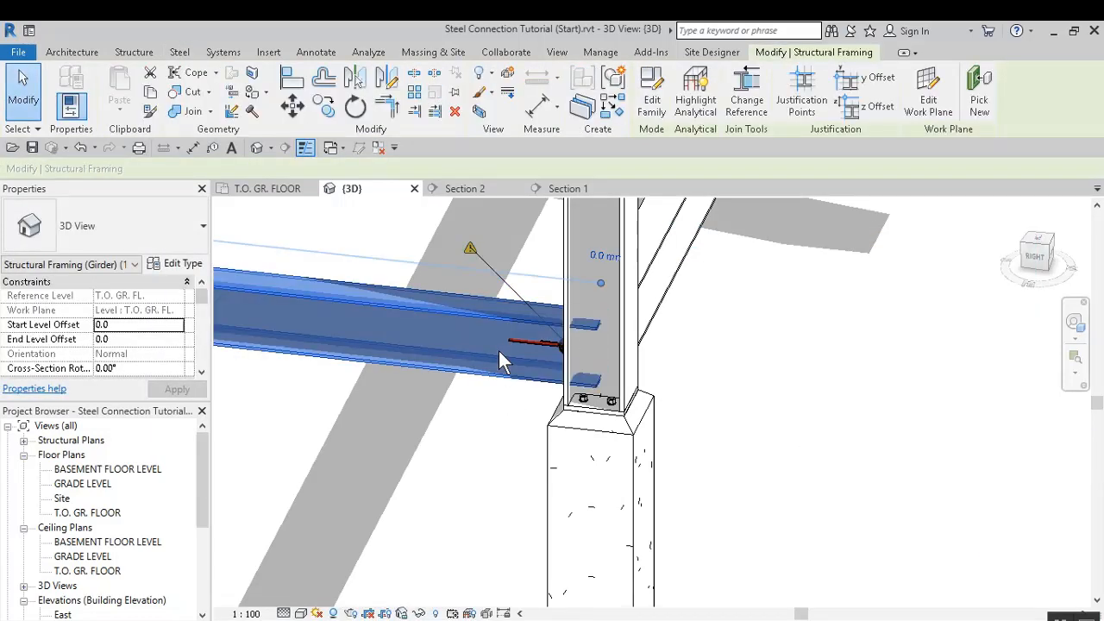
{"action": "left_click", "coordinate": [534, 338]}
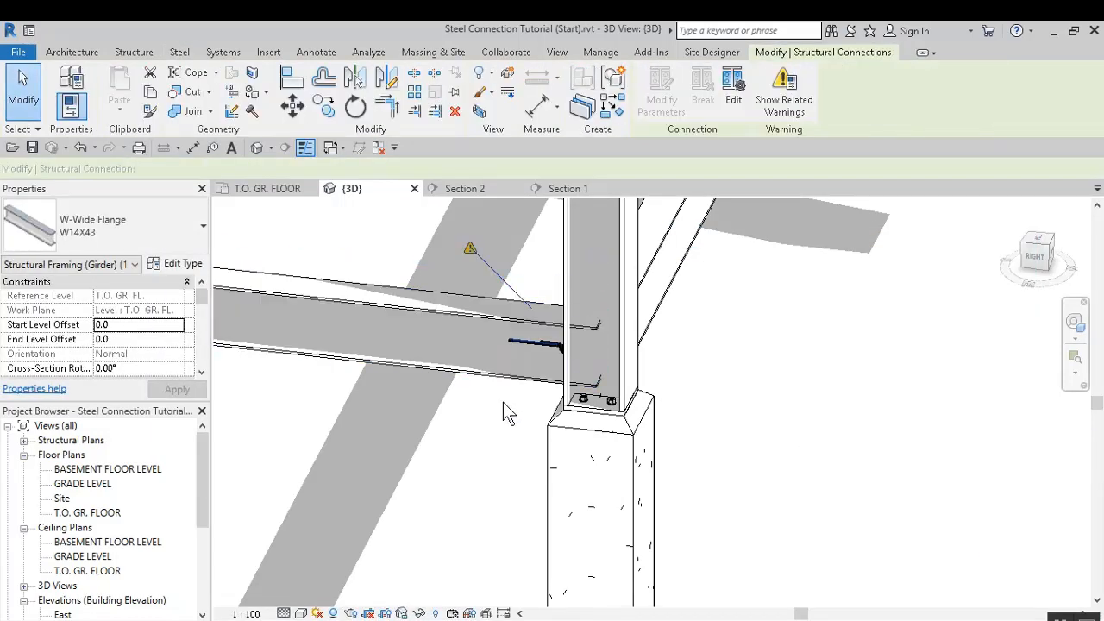
{"action": "left_click", "coordinate": [454, 110]}
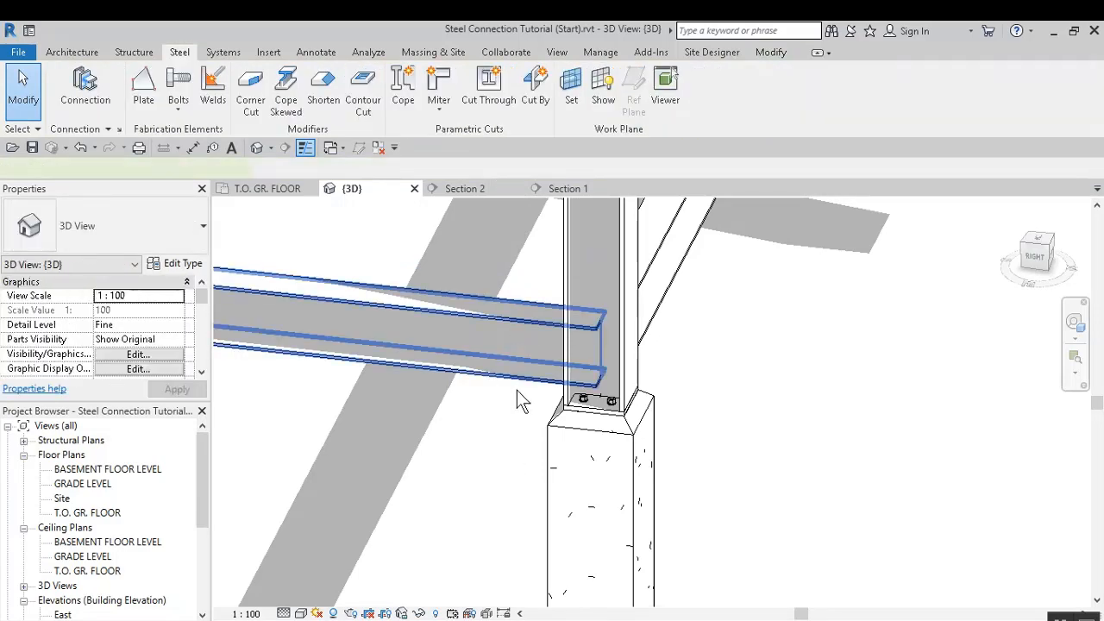
Pull the lower end of the right-hand W14X43 girder back clear of the lower-right column in the T.O. GR. FLOOR plan
{"action": "left_click", "coordinate": [509, 367]}
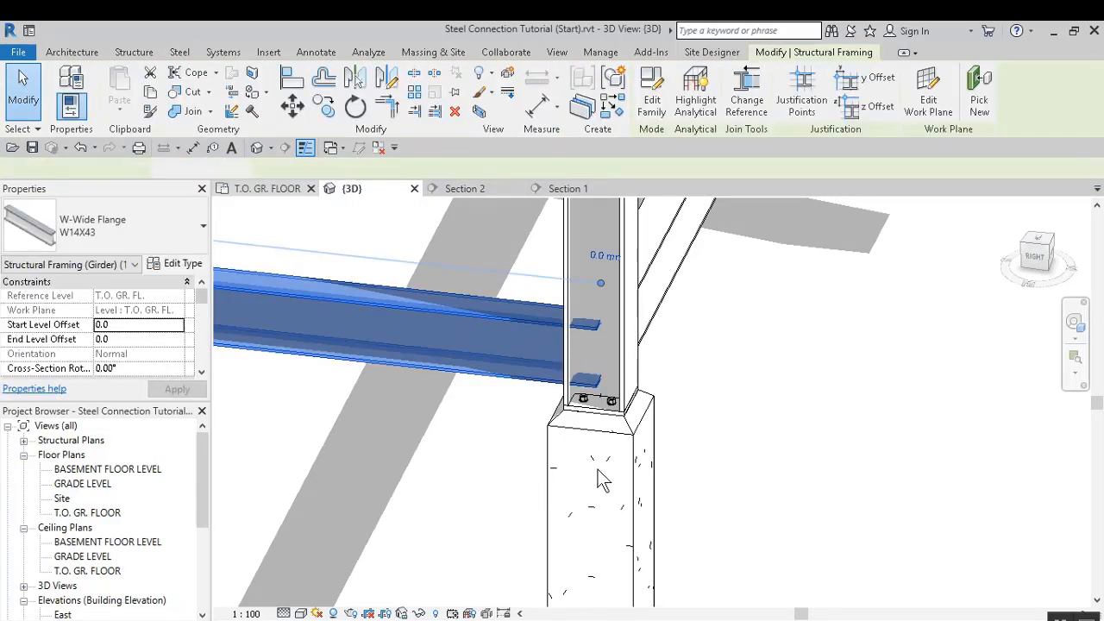
{"action": "key", "text": "ctrl+Tab"}
{"action": "scroll", "coordinate": [876, 531], "scroll_direction": "up", "scroll_amount": 5}
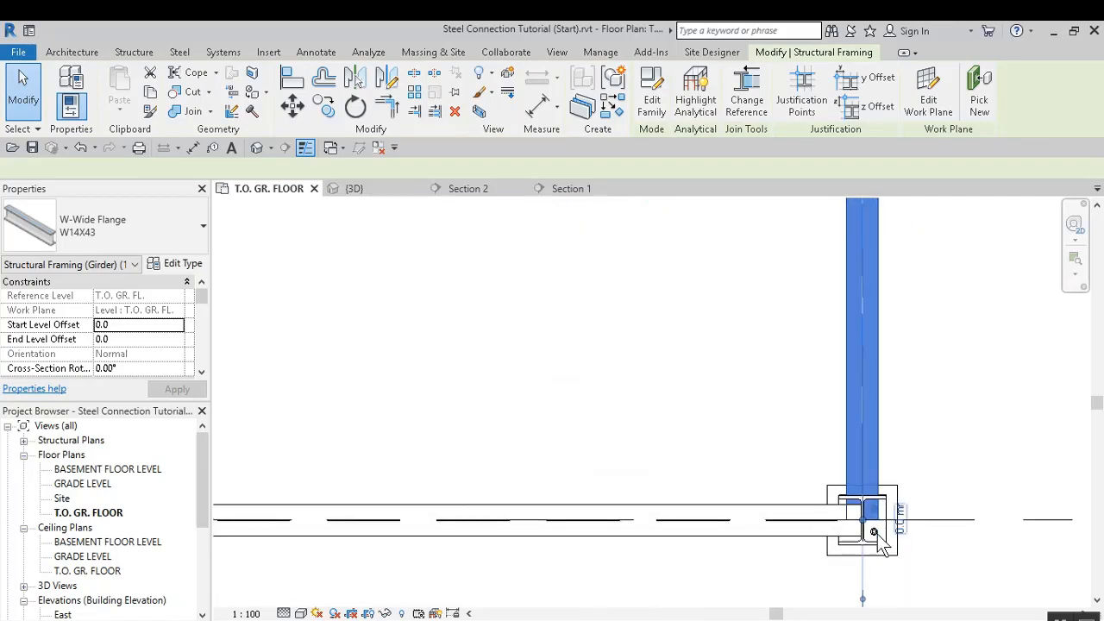
{"action": "scroll", "coordinate": [876, 535], "scroll_direction": "up", "scroll_amount": 2}
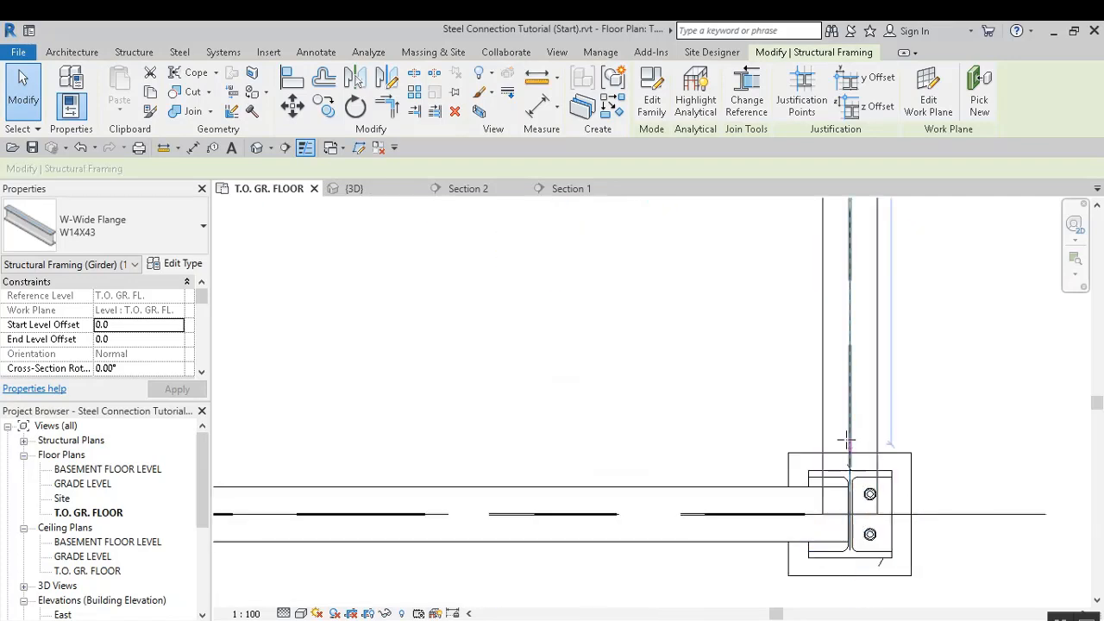
{"action": "left_click_drag", "start_coordinate": [846, 440], "coordinate": [851, 433]}
{"action": "left_click", "coordinate": [942, 420]}
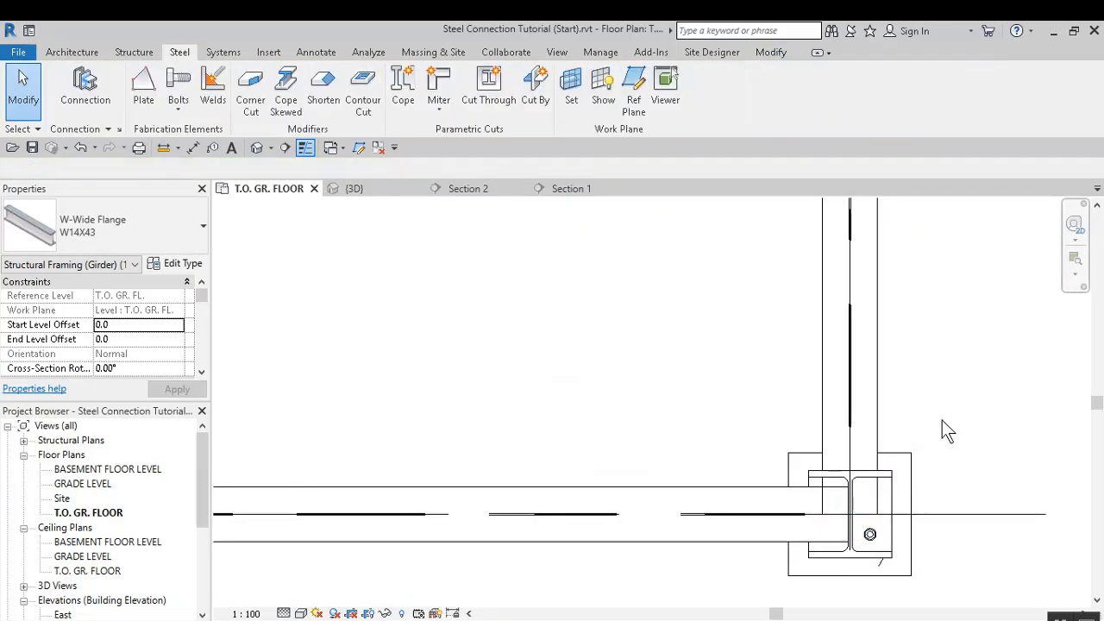
{"action": "scroll", "coordinate": [847, 453], "scroll_direction": "down", "scroll_amount": 2}
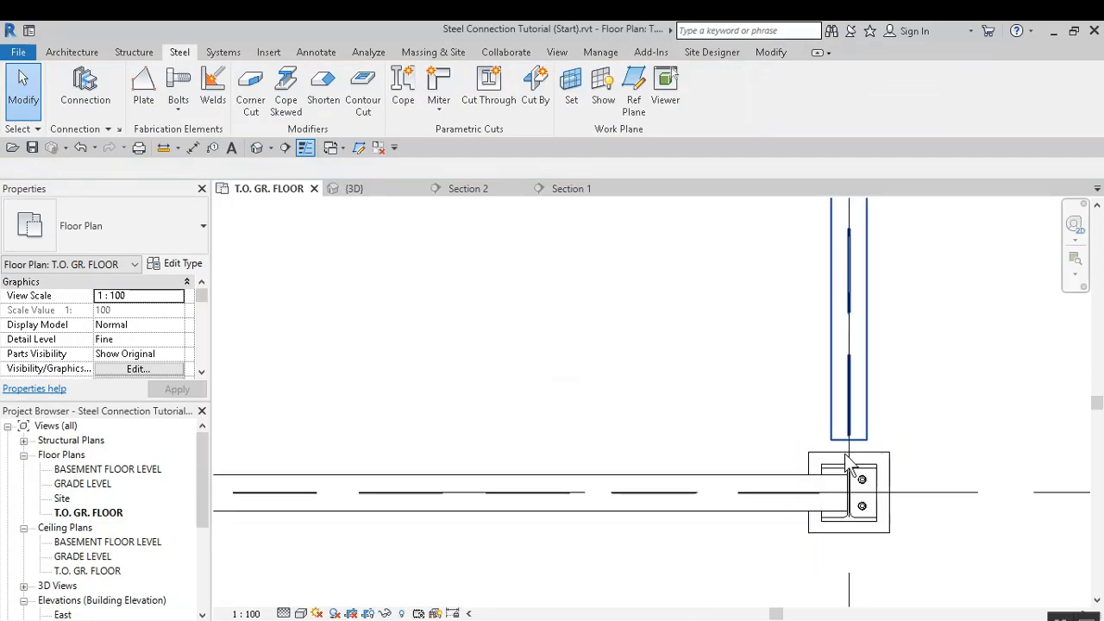
{"action": "scroll", "coordinate": [849, 466], "scroll_direction": "down", "scroll_amount": 2}
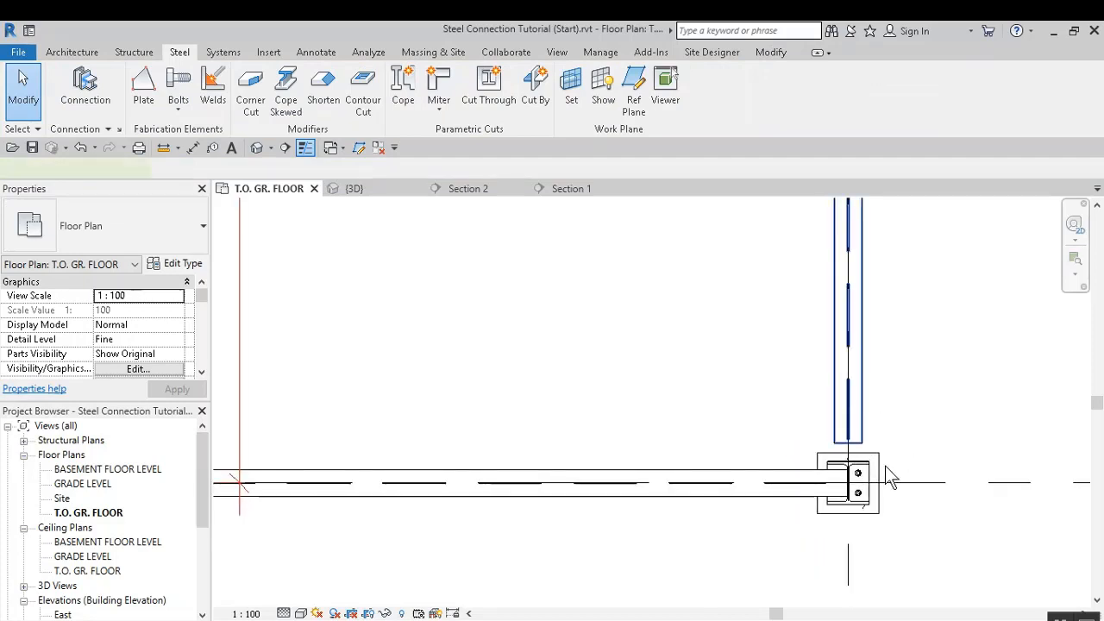
{"action": "left_click", "coordinate": [885, 466]}
{"action": "middle_click_drag", "start_coordinate": [937, 446], "coordinate": [991, 405]}
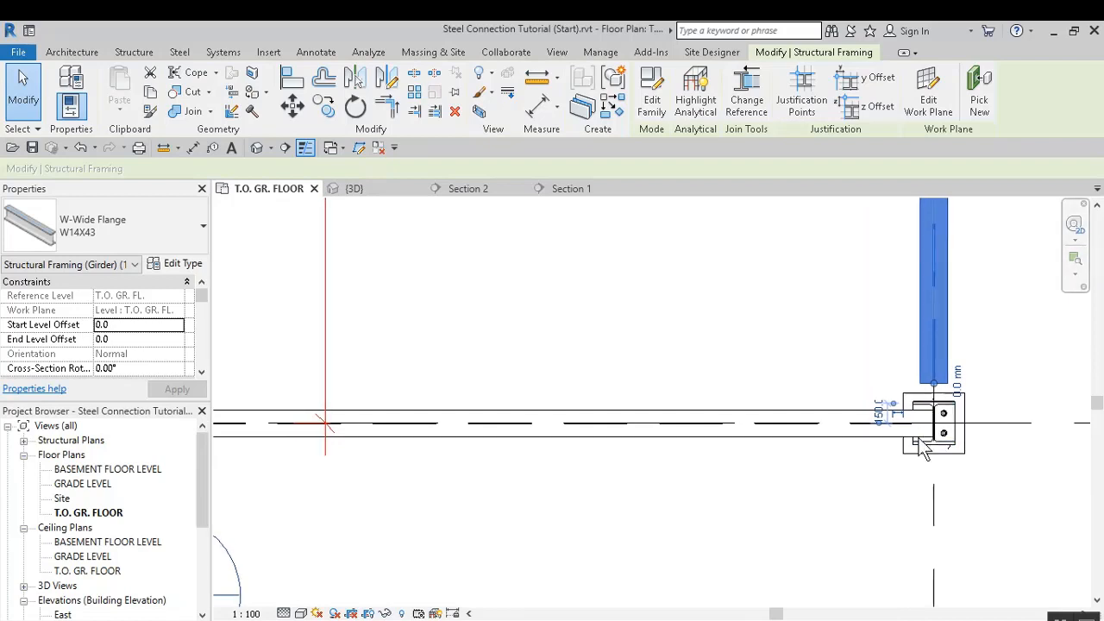
Pull the opposite end of the same W14X43 girder back clear of its column in the 3D view
{"action": "scroll", "coordinate": [922, 447], "scroll_direction": "down", "scroll_amount": 3}
{"action": "scroll", "coordinate": [765, 392], "scroll_direction": "up", "scroll_amount": 4}
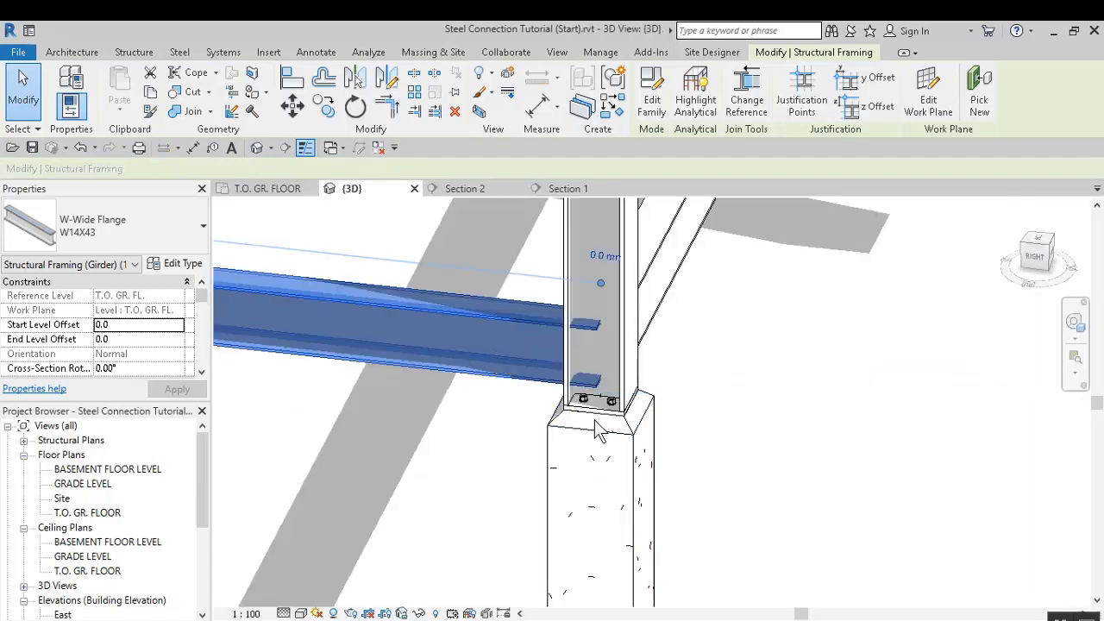
{"action": "scroll", "coordinate": [595, 420], "scroll_direction": "down", "scroll_amount": 3}
{"action": "scroll", "coordinate": [599, 330], "scroll_direction": "up", "scroll_amount": 2}
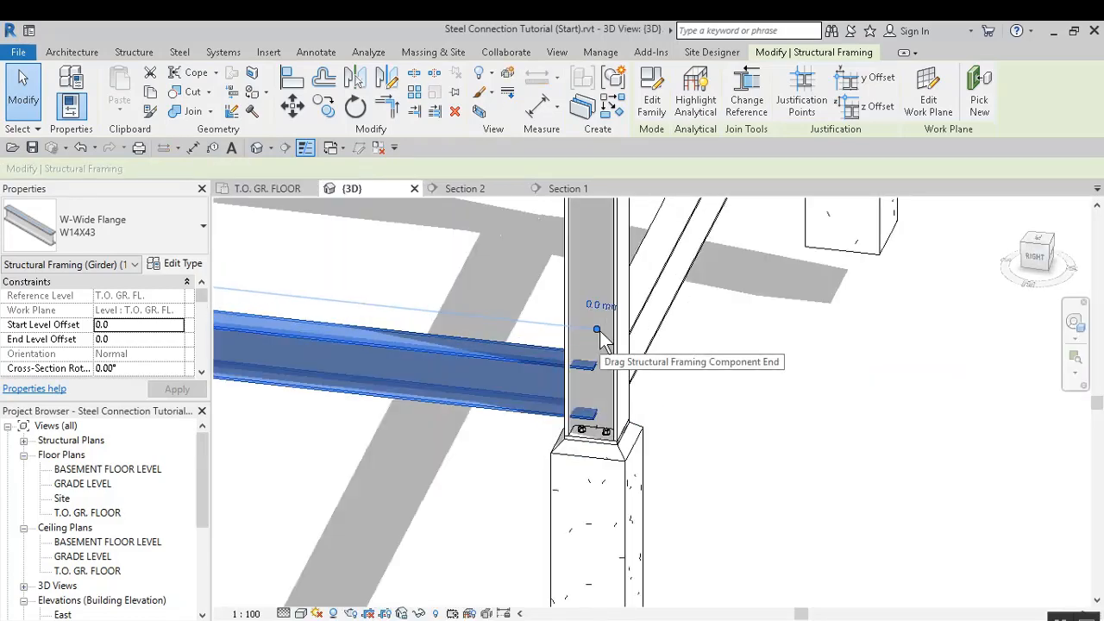
{"action": "left_click_drag", "start_coordinate": [597, 332], "coordinate": [533, 321]}
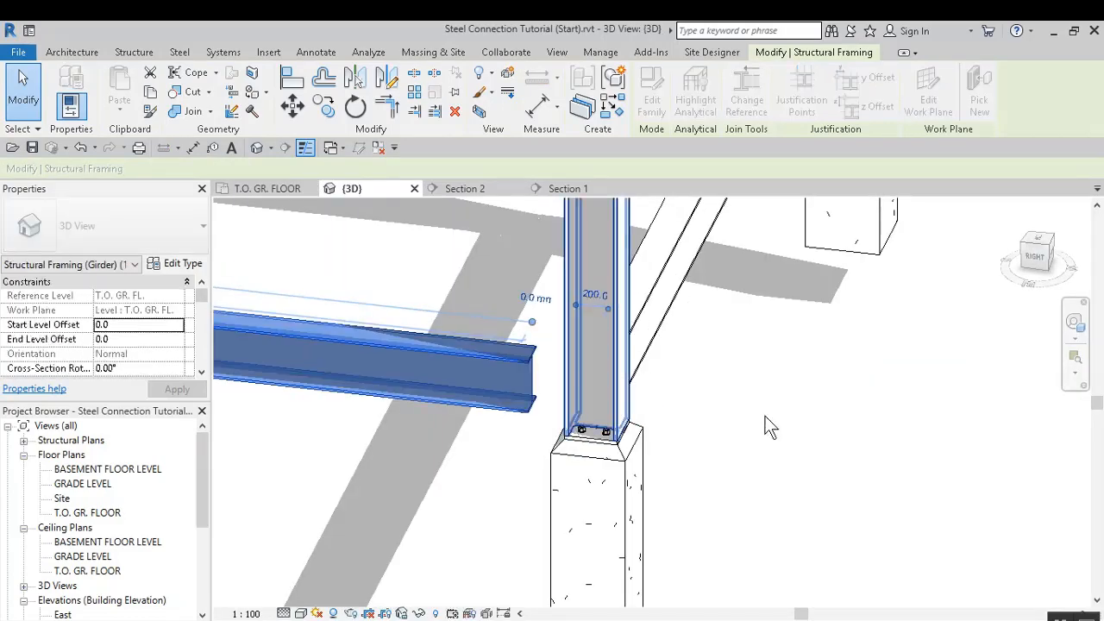
{"action": "left_click", "coordinate": [765, 417]}
{"action": "left_click", "coordinate": [526, 359]}
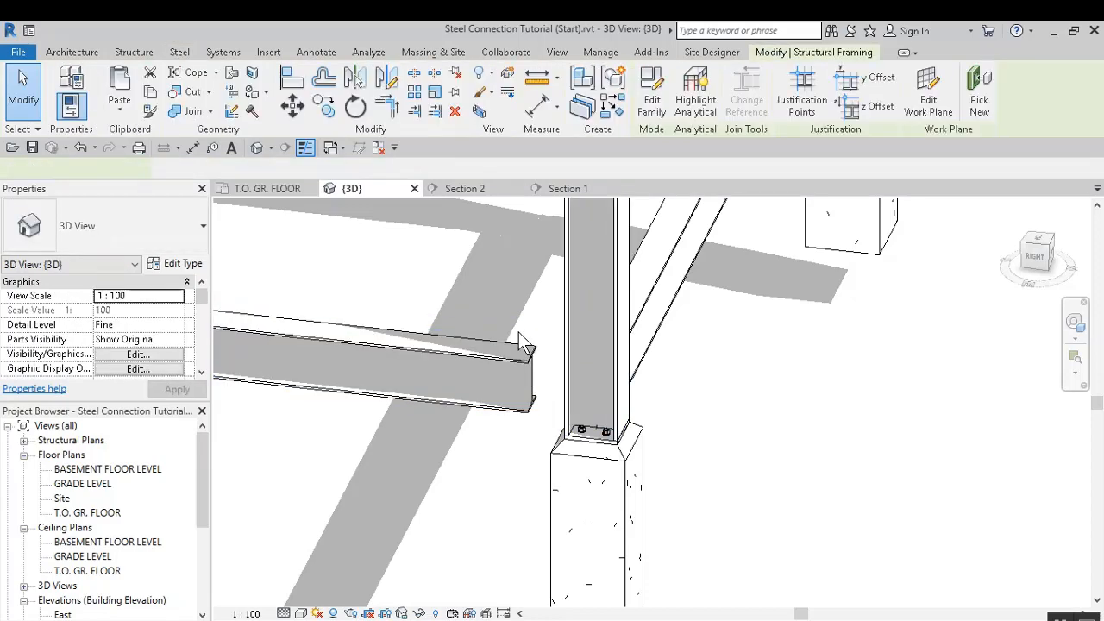
{"action": "left_click", "coordinate": [547, 324]}
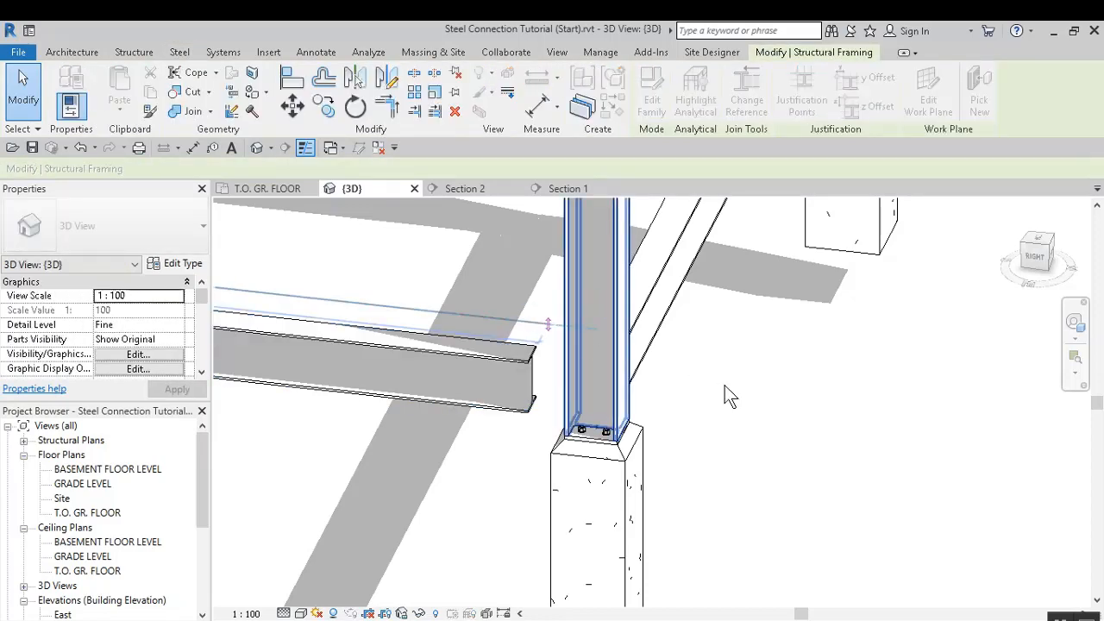
{"action": "key", "text": "Escape"}
{"action": "key", "text": "Escape"}
Examine how the girders meet the other columns of the frame in the 3D view
{"action": "scroll", "coordinate": [755, 422], "scroll_direction": "down", "scroll_amount": 4}
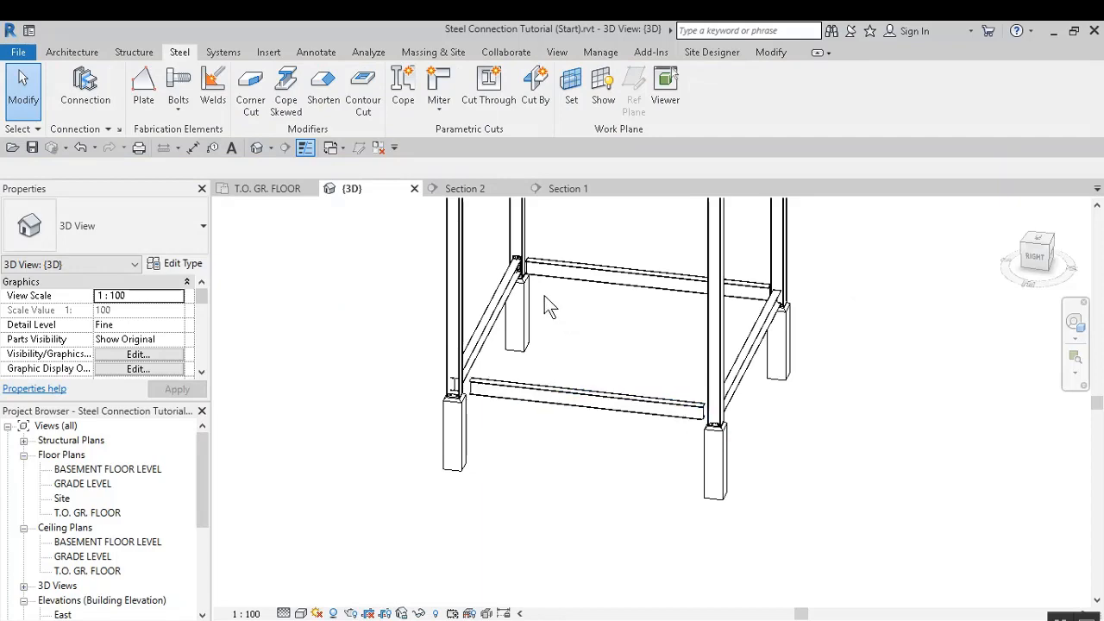
{"action": "scroll", "coordinate": [547, 298], "scroll_direction": "up", "scroll_amount": 3}
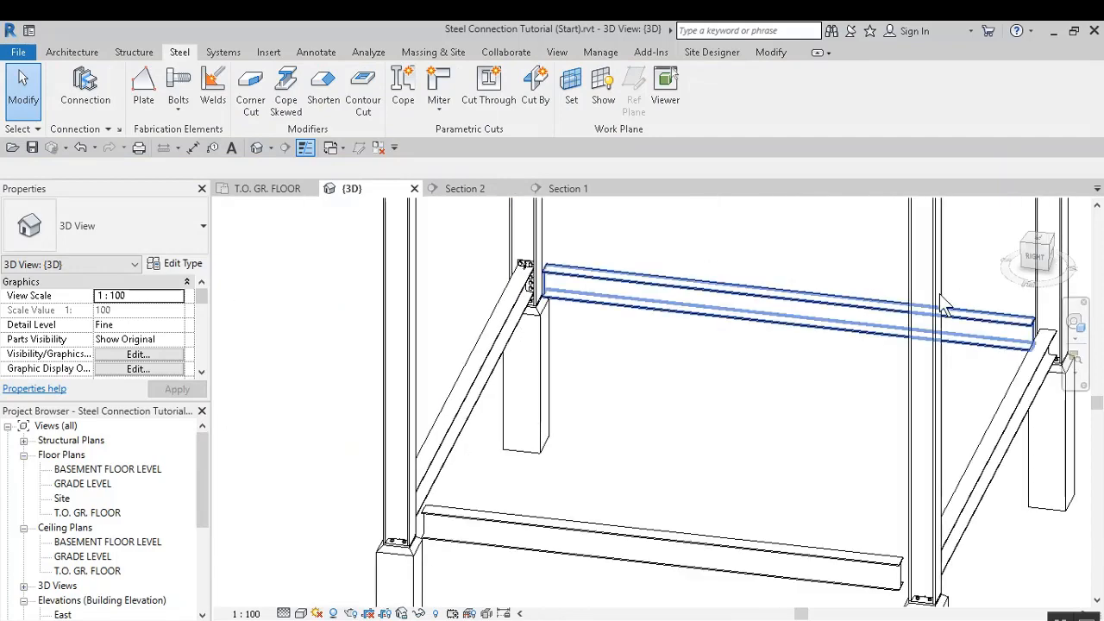
{"action": "scroll", "coordinate": [1059, 343], "scroll_direction": "up", "scroll_amount": 3}
{"action": "middle_click_drag", "start_coordinate": [1053, 328], "coordinate": [878, 377]}
{"action": "scroll", "coordinate": [874, 361], "scroll_direction": "up", "scroll_amount": 2}
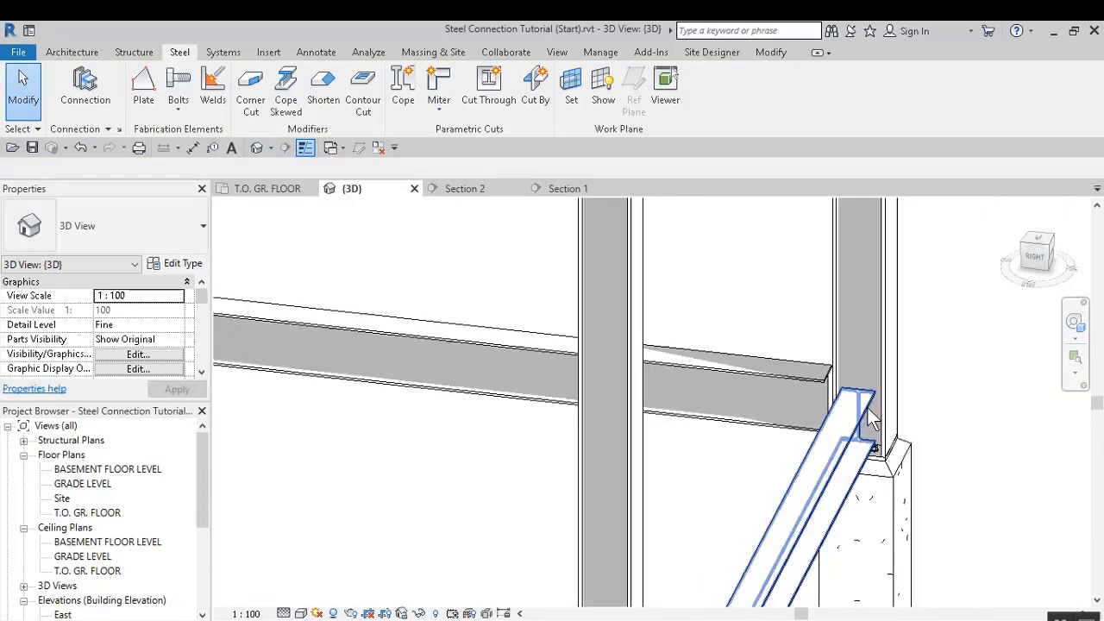
{"action": "middle_click_drag", "start_coordinate": [915, 446], "coordinate": [942, 415], "text": "shift"}
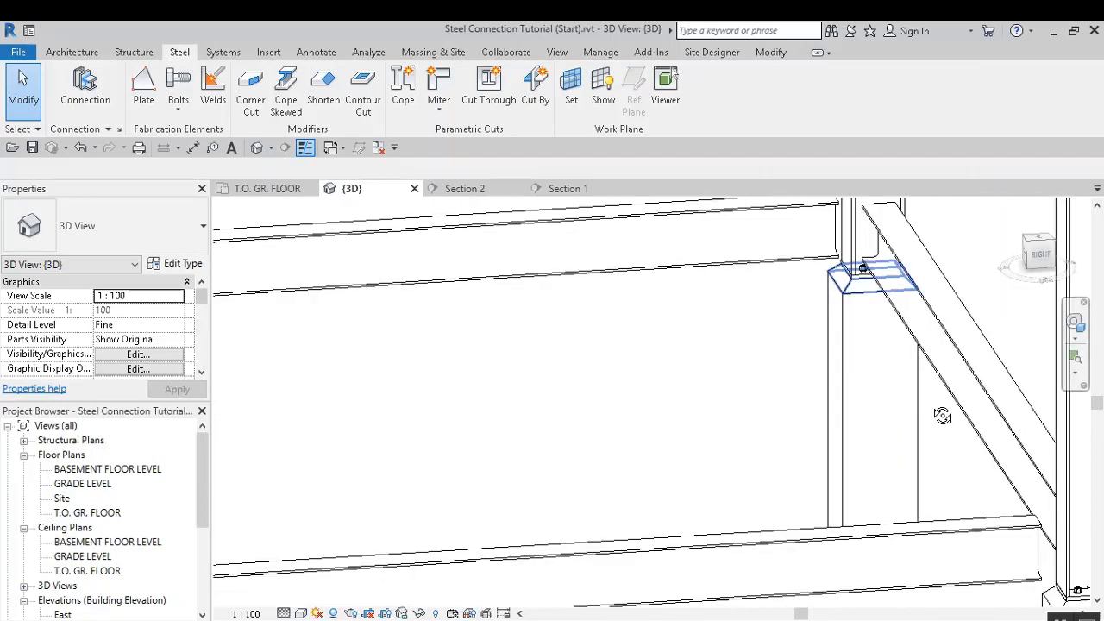
{"action": "middle_click_drag", "start_coordinate": [690, 413], "coordinate": [660, 393]}
{"action": "scroll", "coordinate": [319, 396], "scroll_direction": "down", "scroll_amount": 3}
{"action": "scroll", "coordinate": [346, 388], "scroll_direction": "up", "scroll_amount": 4}
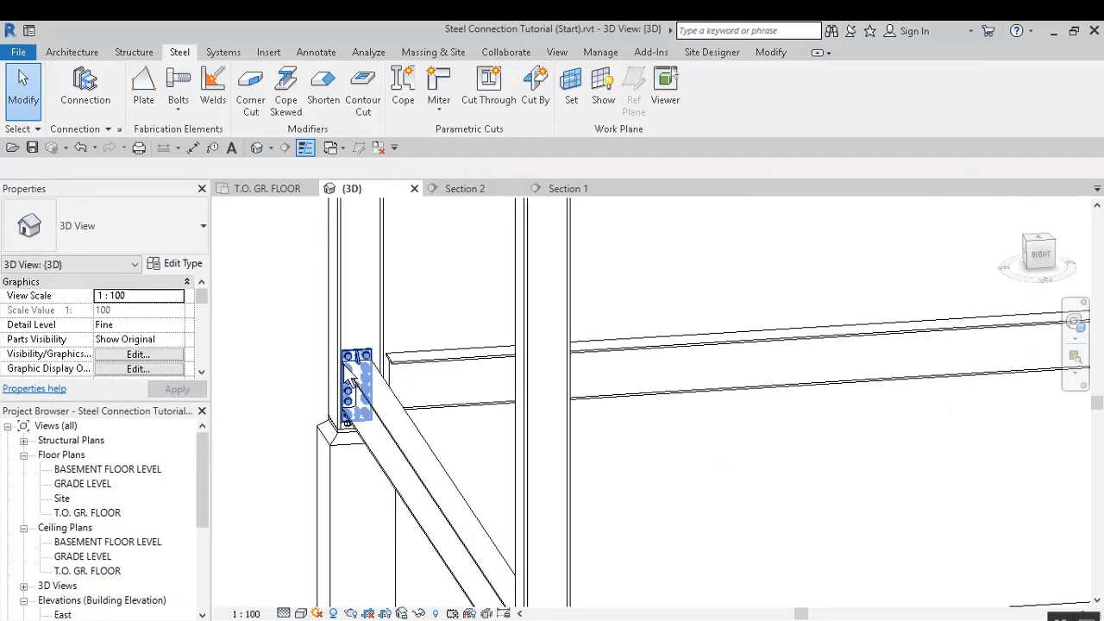
Create another Typical 12x96 to 14x43 Moment Connection, joining the near-left W12X96 column to the W14X43 girder running back from it
{"action": "left_click", "coordinate": [357, 380]}
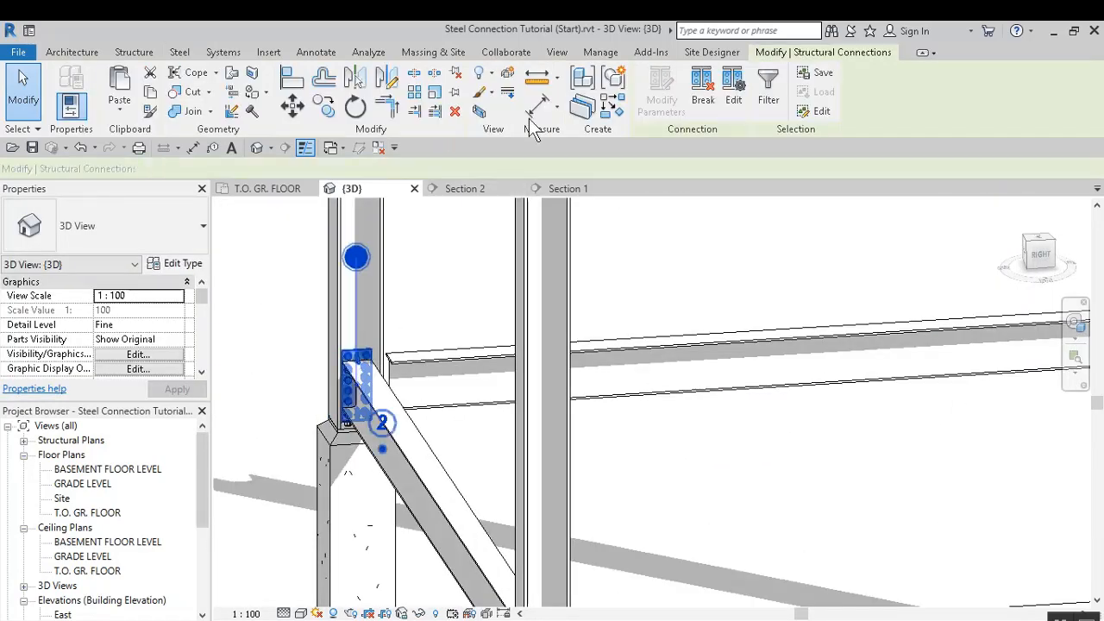
{"action": "left_click", "coordinate": [611, 103]}
{"action": "scroll", "coordinate": [545, 472], "scroll_direction": "down", "scroll_amount": 3}
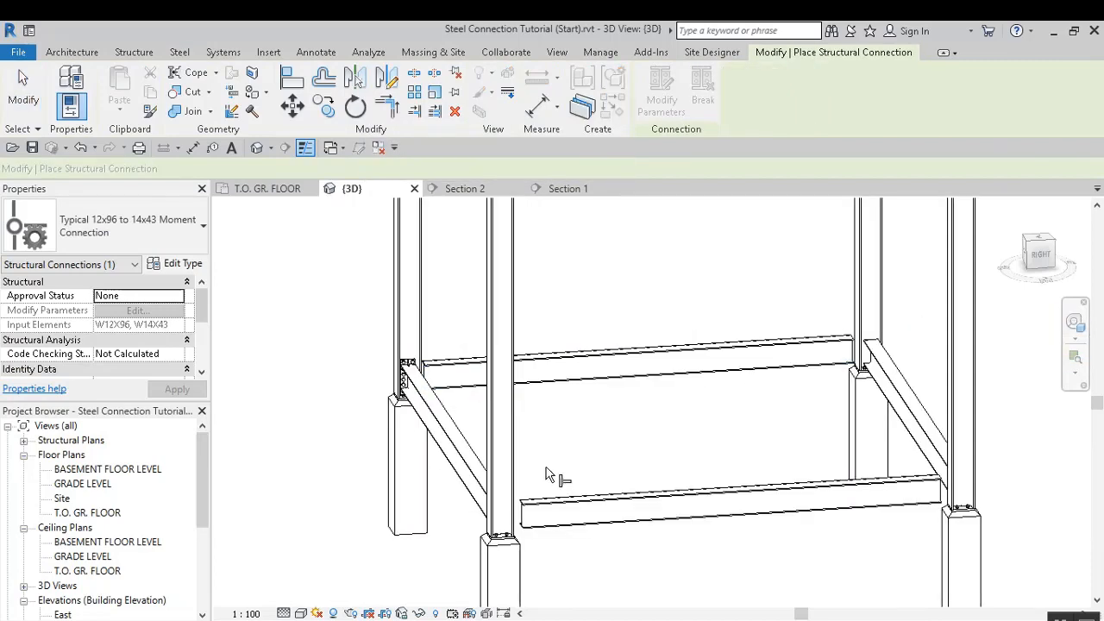
{"action": "scroll", "coordinate": [526, 474], "scroll_direction": "up", "scroll_amount": 2}
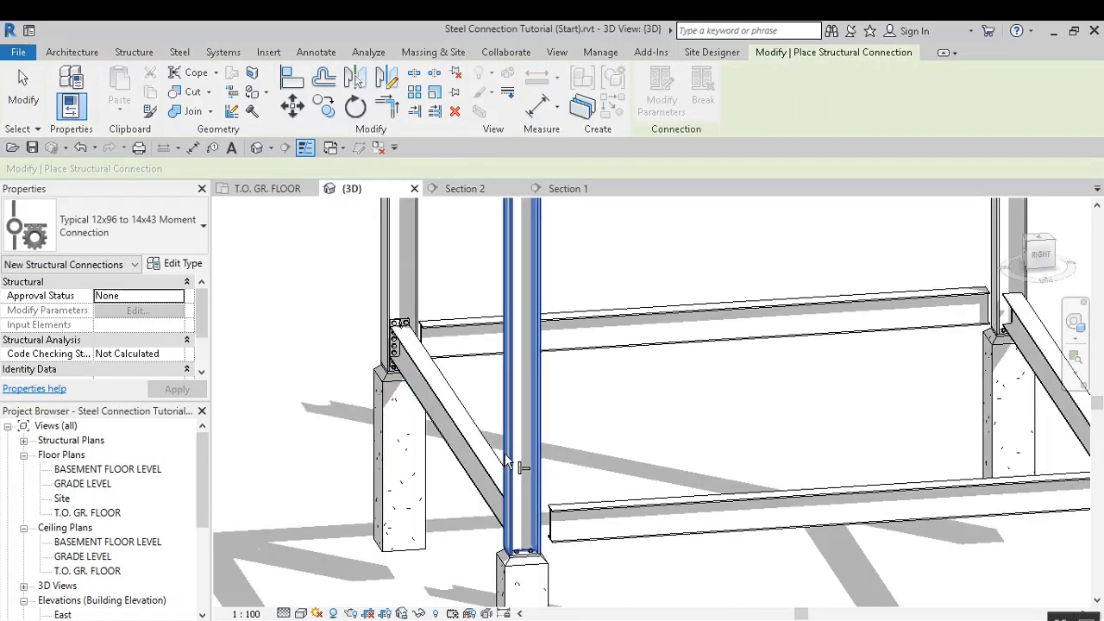
{"action": "left_click", "coordinate": [510, 465]}
{"action": "left_click", "coordinate": [485, 469]}
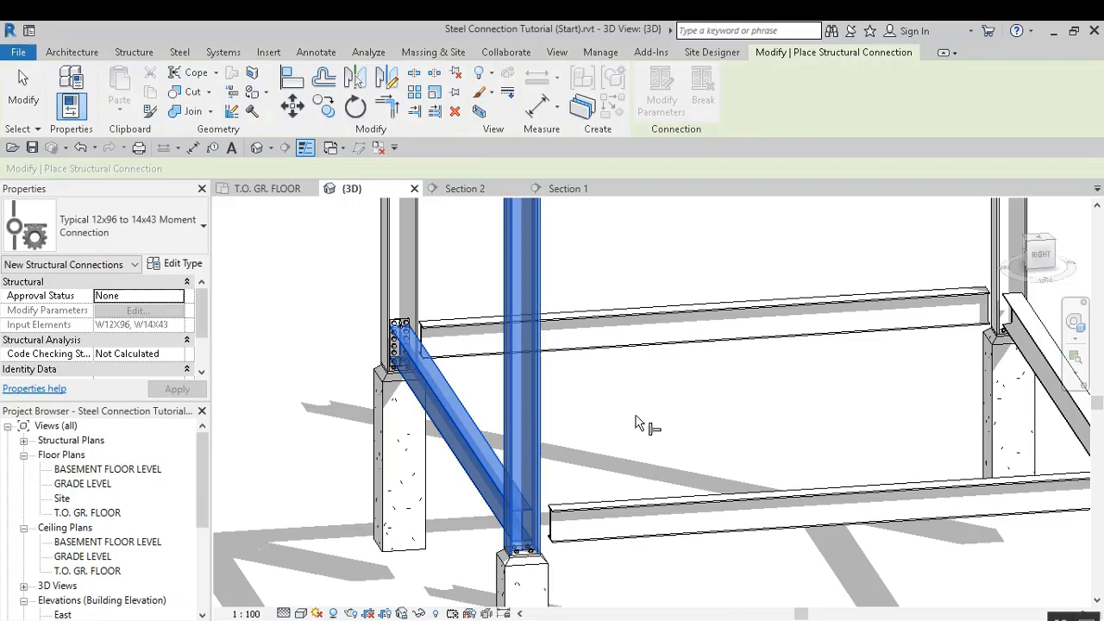
{"action": "key", "text": "Return"}
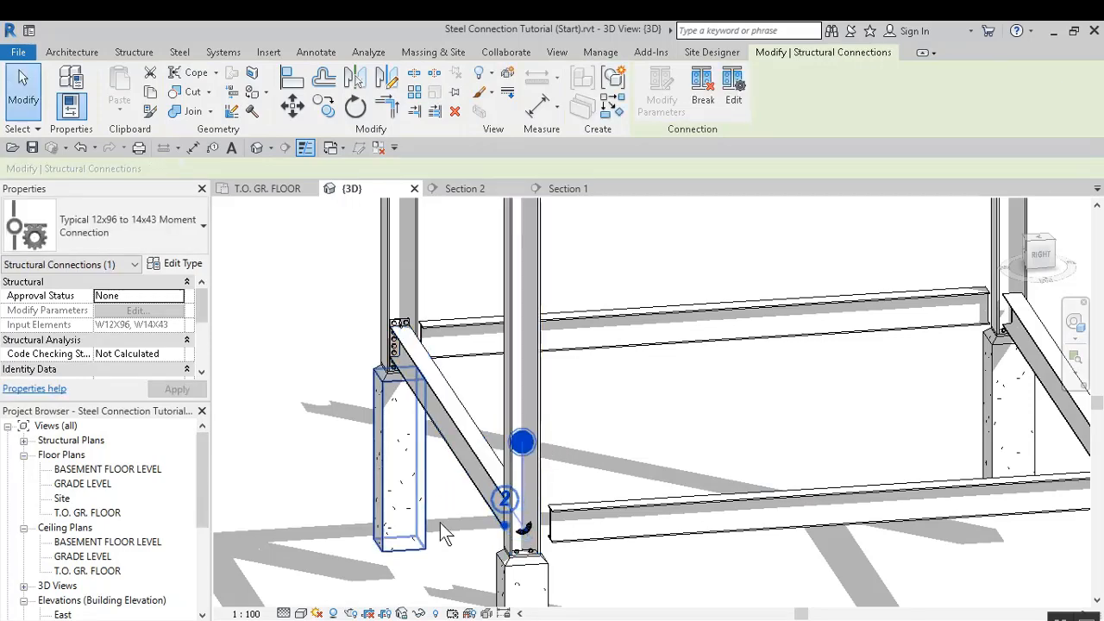
Add a similar Typical 12x96 to 14x43 Moment Connection between the far-right W12X96 column and the W14X43 girder running towards the near-right column
{"action": "middle_click_drag", "start_coordinate": [462, 525], "coordinate": [470, 578], "text": "shift"}
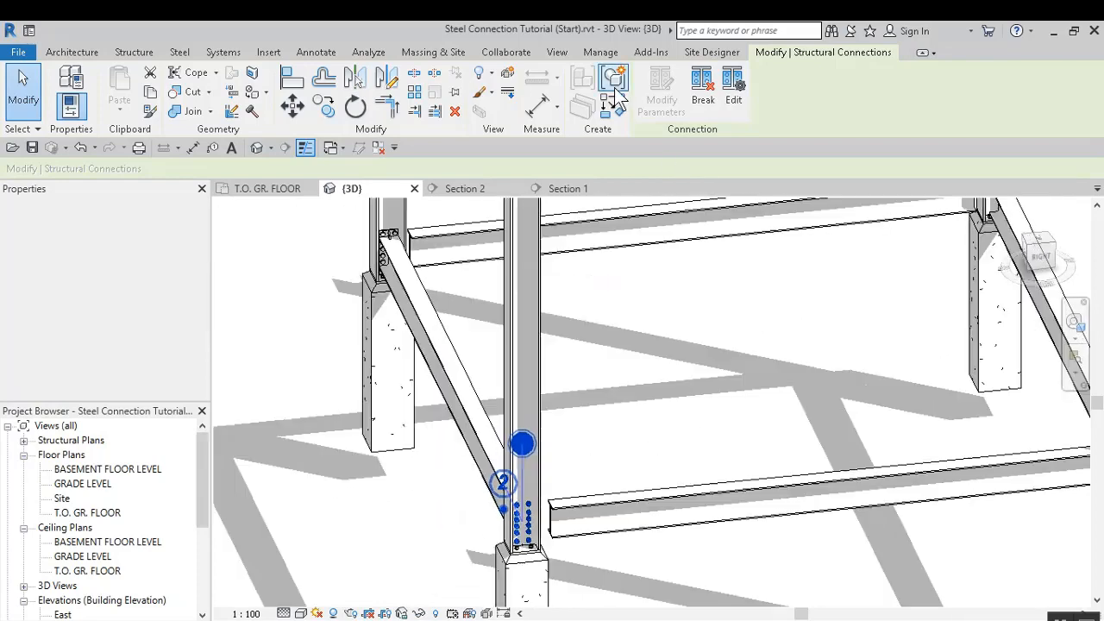
{"action": "middle_click_drag", "start_coordinate": [858, 489], "coordinate": [558, 552], "text": "shift"}
{"action": "key", "text": "c"}
{"action": "key", "text": "s"}
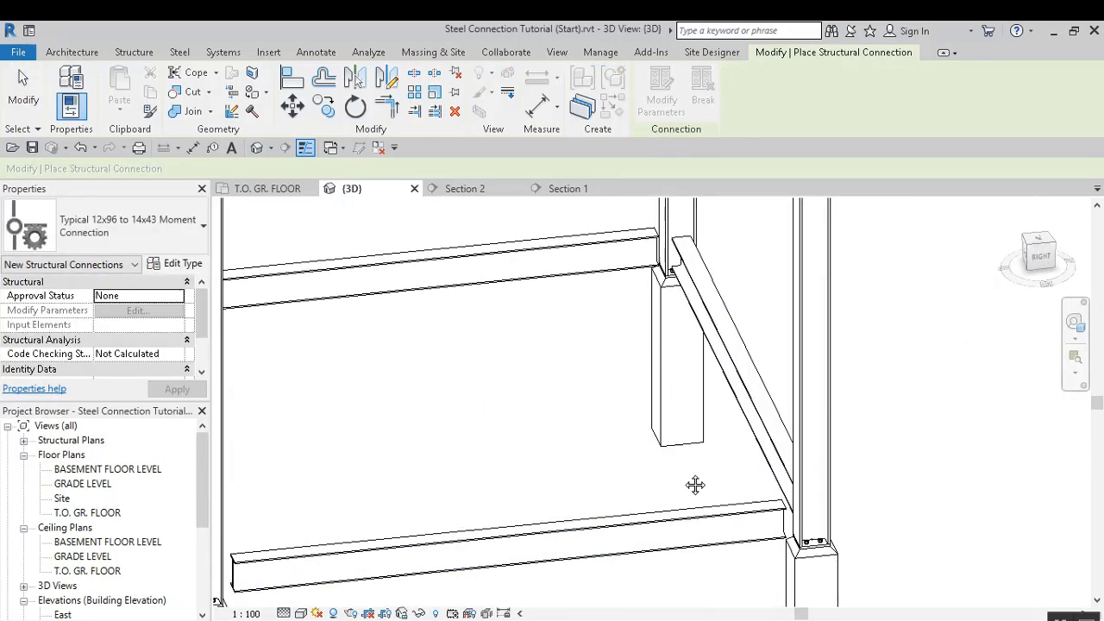
{"action": "scroll", "coordinate": [707, 302], "scroll_direction": "up", "scroll_amount": 2}
{"action": "left_click", "coordinate": [734, 393]}
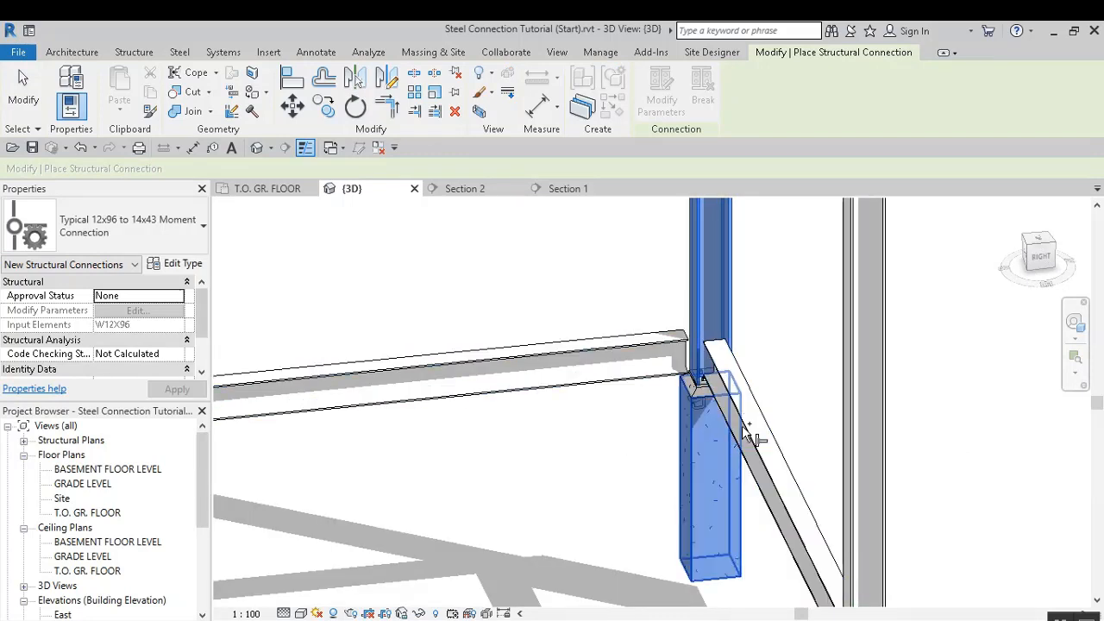
{"action": "left_click", "coordinate": [713, 427]}
{"action": "left_click", "coordinate": [695, 419]}
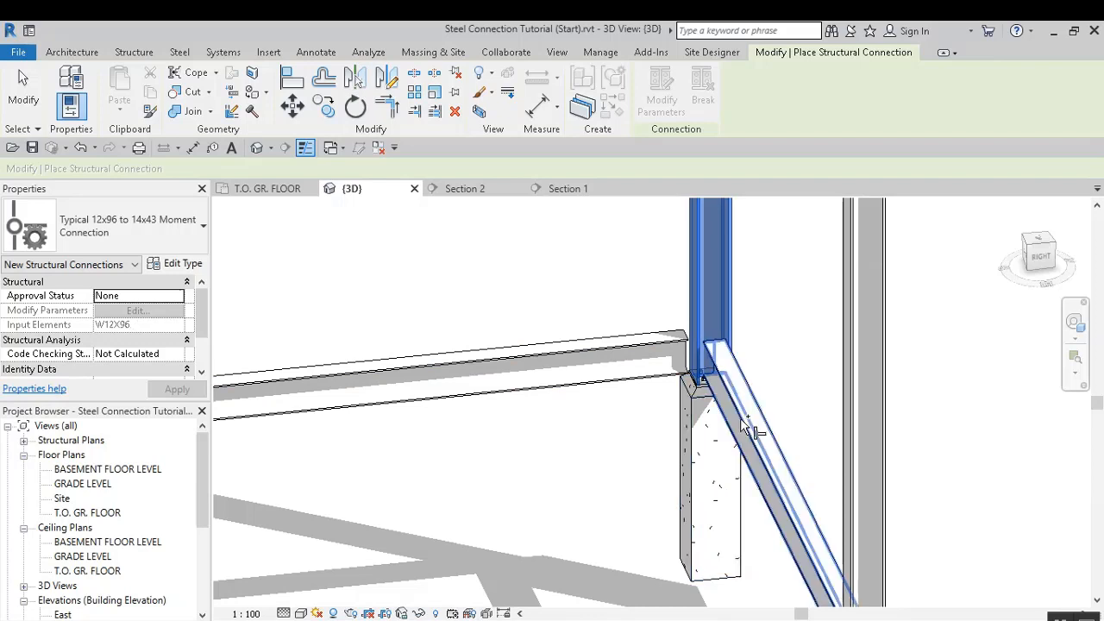
{"action": "left_click", "coordinate": [752, 428]}
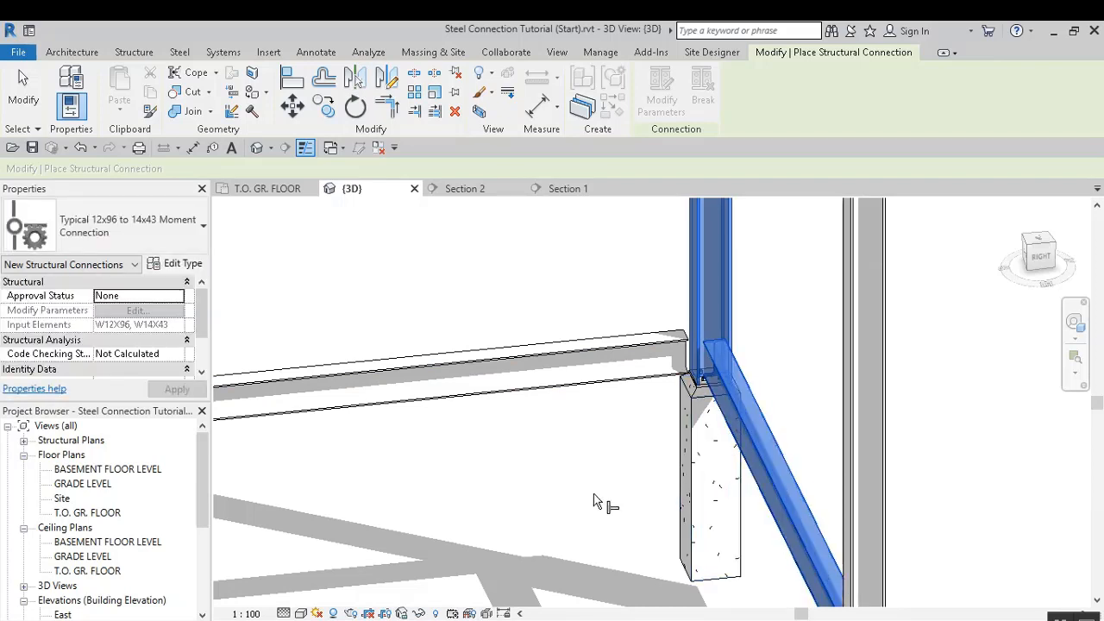
{"action": "key", "text": "alt"}
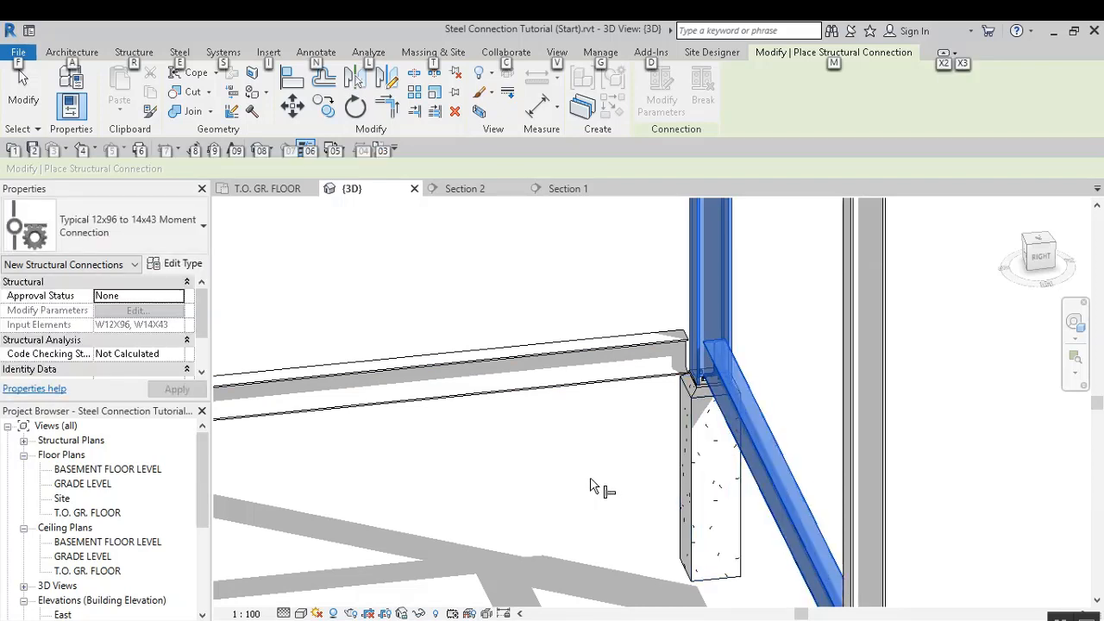
{"action": "key", "text": "Escape"}
{"action": "key", "text": "Return"}
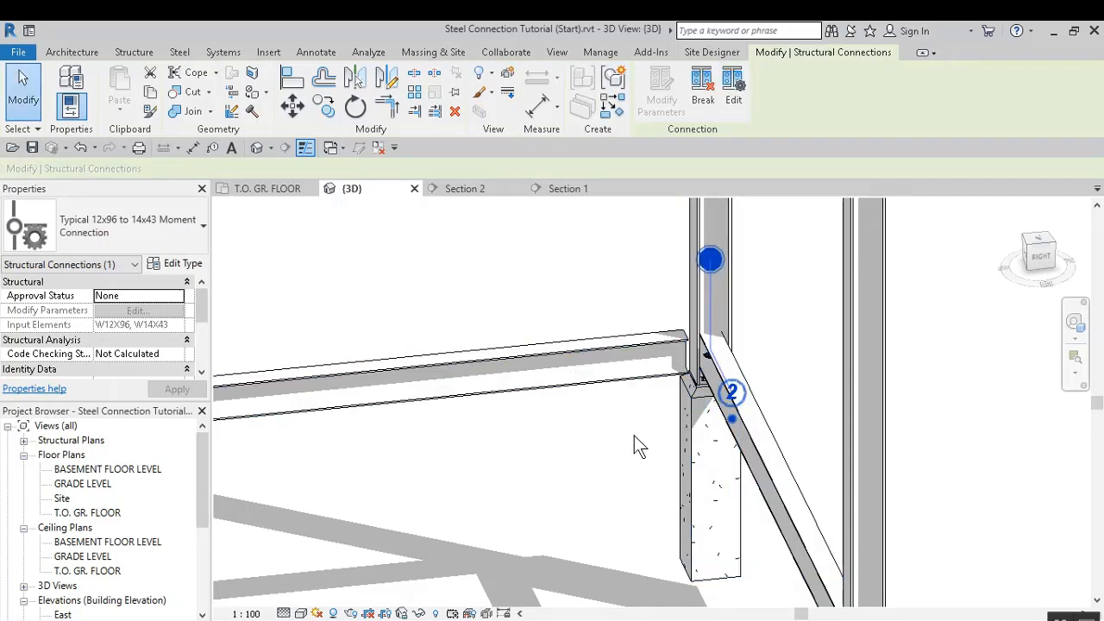
{"action": "scroll", "coordinate": [643, 449], "scroll_direction": "down", "scroll_amount": 2}
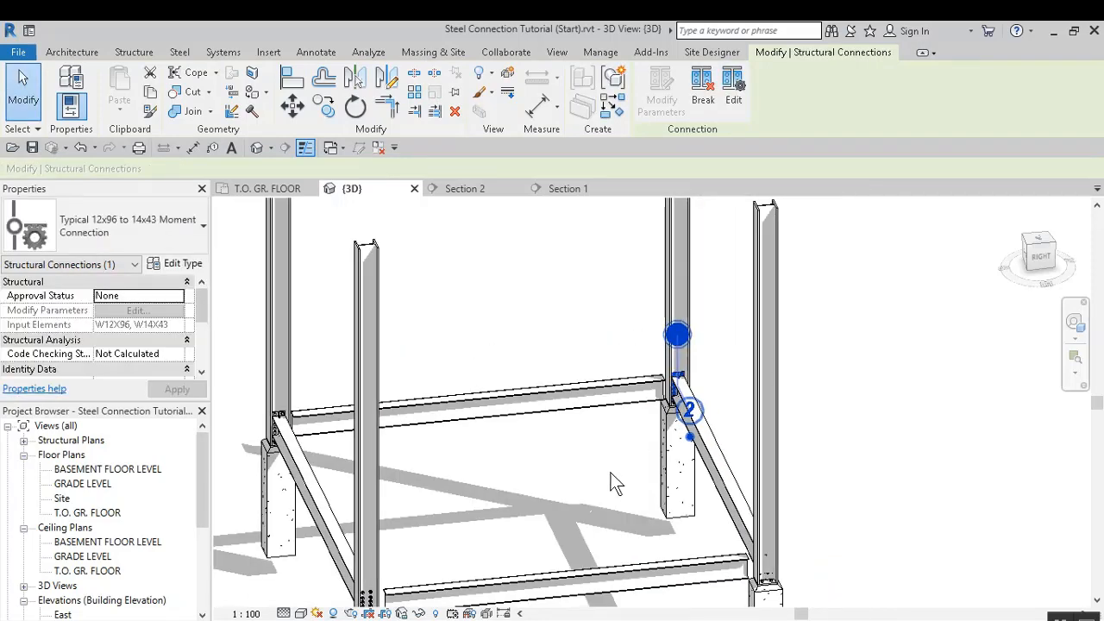
Create a Typical 12x96 to 14x43 Moment Connection at the opposite end of the same W14X43 girder, joining it to its W12X96 column
{"action": "middle_click_drag", "start_coordinate": [611, 473], "coordinate": [750, 431], "text": "shift"}
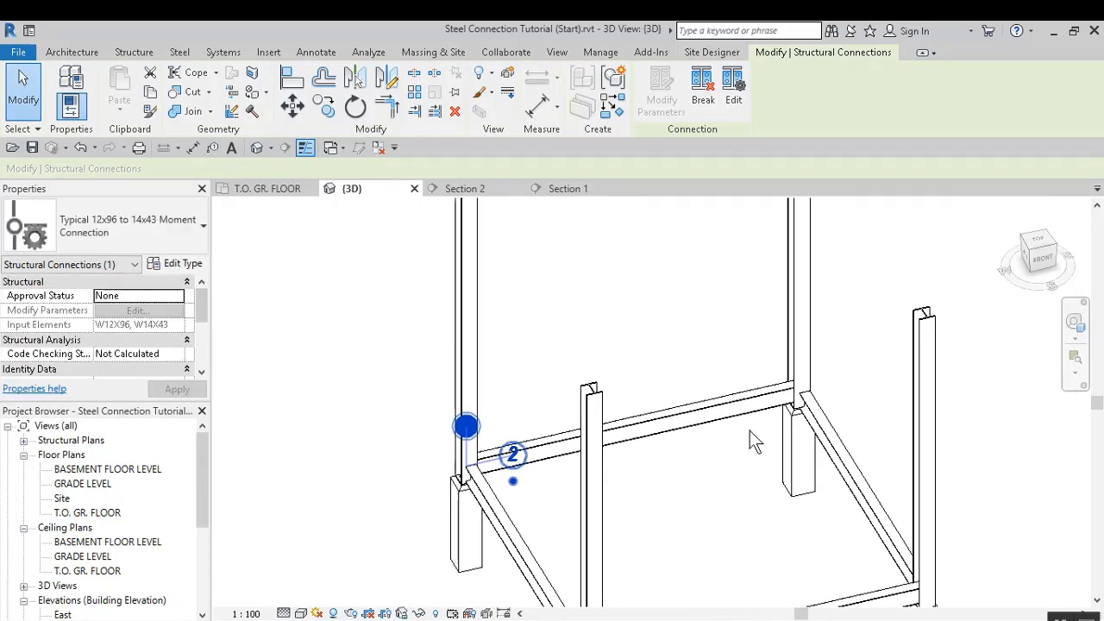
{"action": "scroll", "coordinate": [749, 431], "scroll_direction": "up", "scroll_amount": 3}
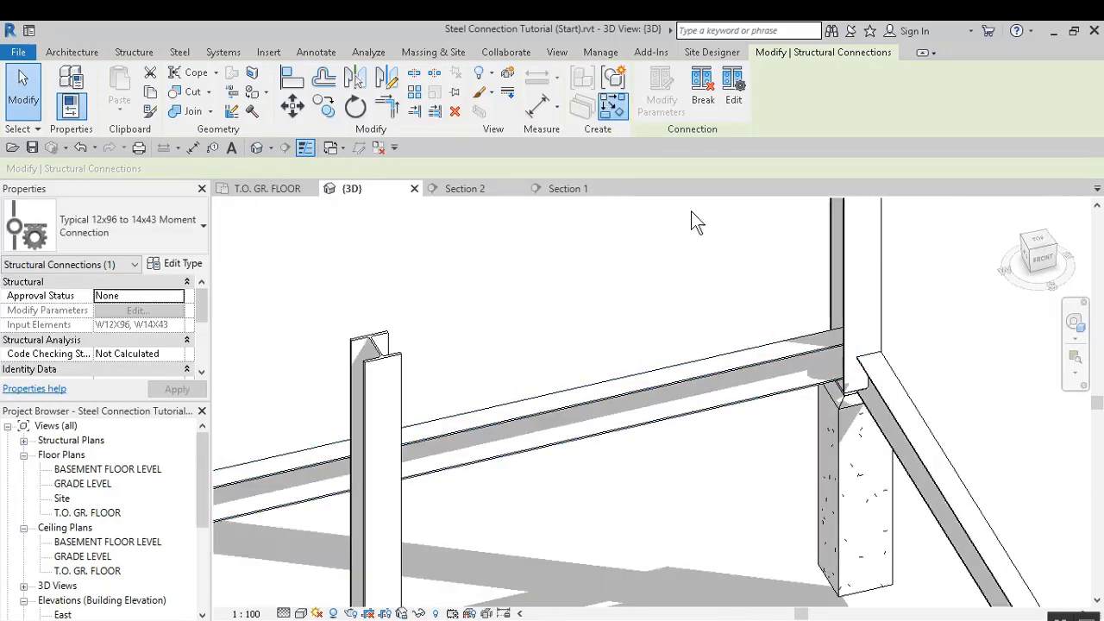
{"action": "key", "text": "c"}
{"action": "key", "text": "s"}
{"action": "left_click", "coordinate": [847, 298]}
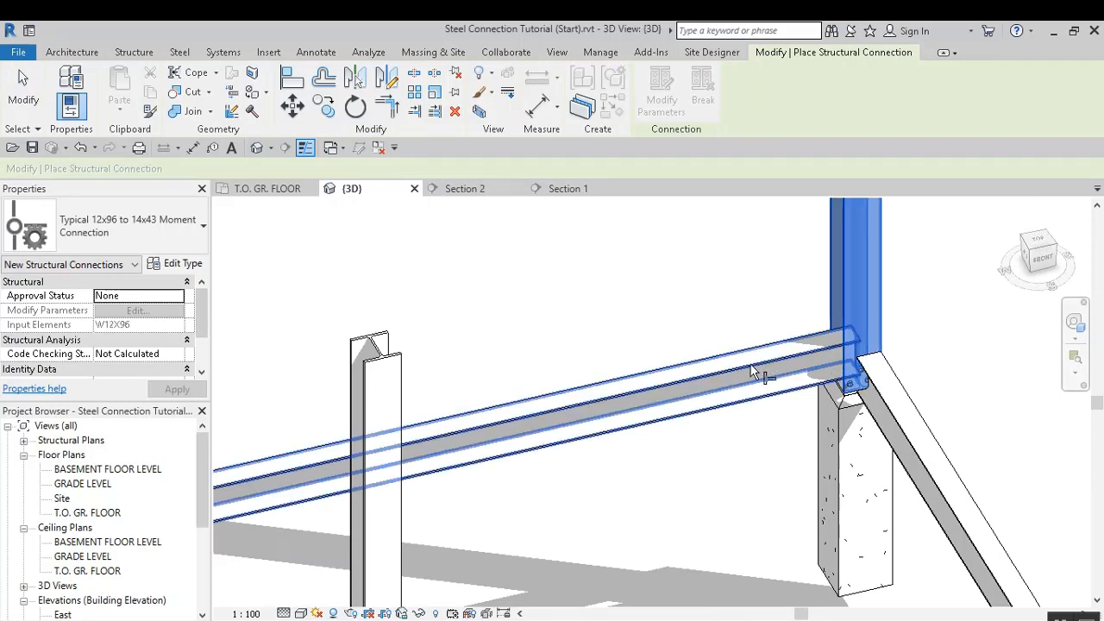
{"action": "left_click", "coordinate": [754, 371]}
{"action": "key", "text": "Return"}
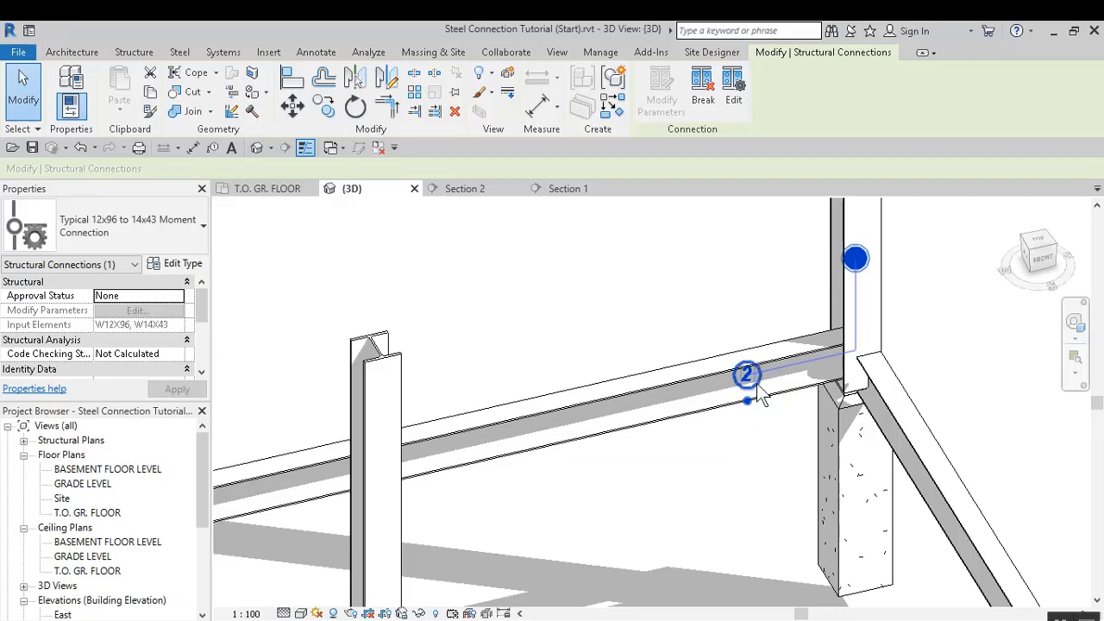
Try a Typical 12x96 to 14x43 Moment Connection between the same column's flange and the other W14X43 girder, and delete it
{"action": "middle_click_drag", "start_coordinate": [660, 478], "coordinate": [1016, 401], "text": "shift"}
{"action": "scroll", "coordinate": [985, 420], "scroll_direction": "up", "scroll_amount": 2}
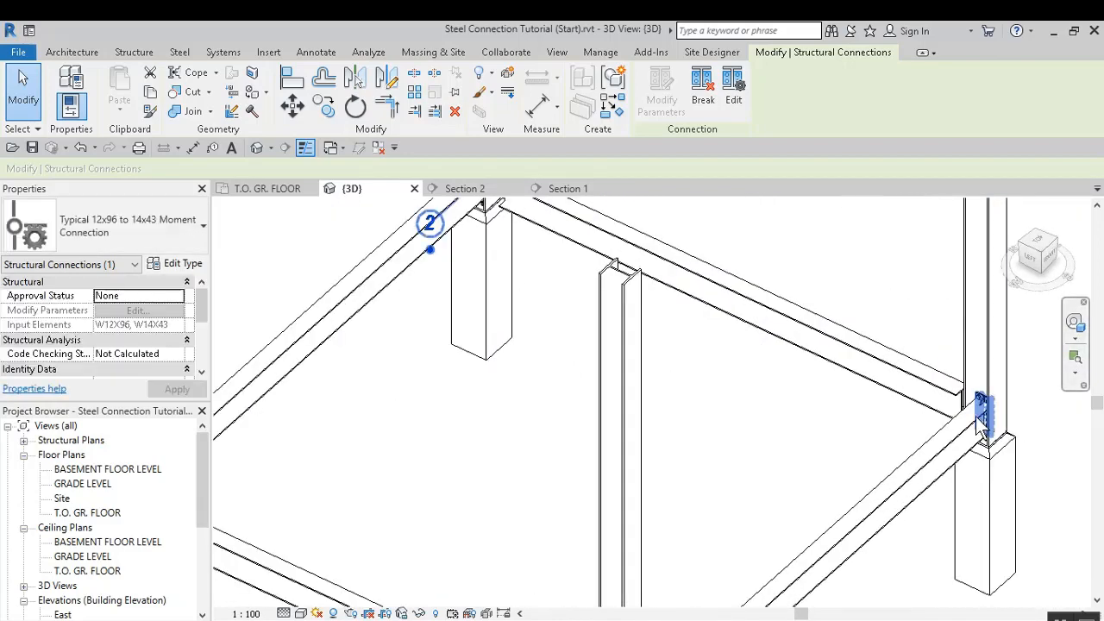
{"action": "scroll", "coordinate": [947, 382], "scroll_direction": "down", "scroll_amount": 2}
{"action": "mouse_move", "coordinate": [645, 407]}
{"action": "middle_mouse_down"}
{"action": "mouse_move", "coordinate": [726, 453]}
{"action": "mouse_move", "coordinate": [780, 513]}
{"action": "middle_mouse_up"}
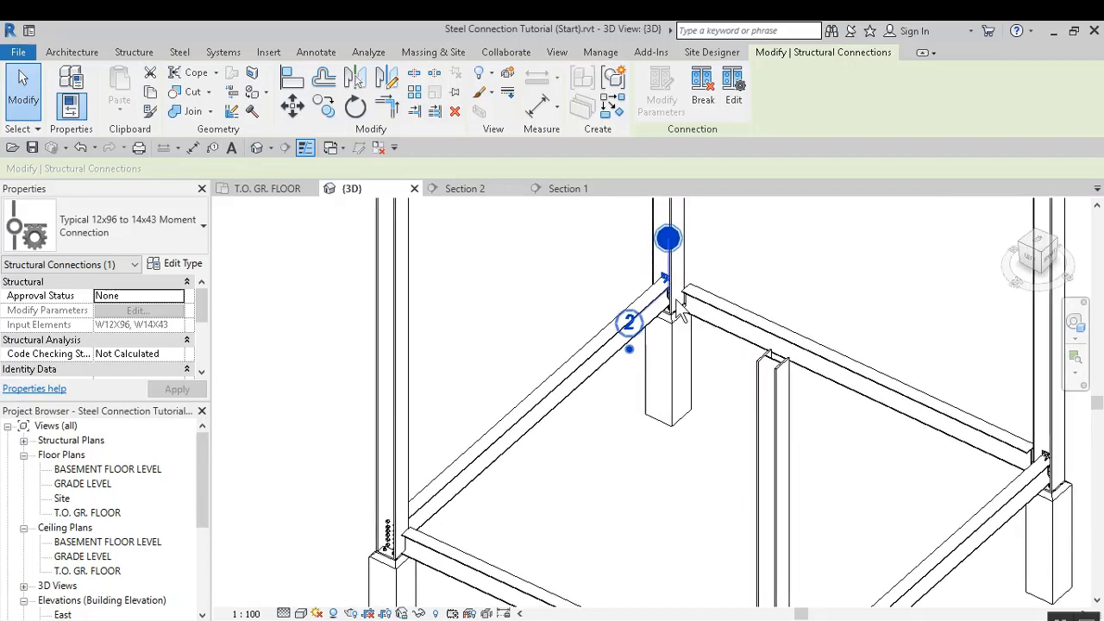
{"action": "scroll", "coordinate": [759, 220], "scroll_direction": "up", "scroll_amount": 3}
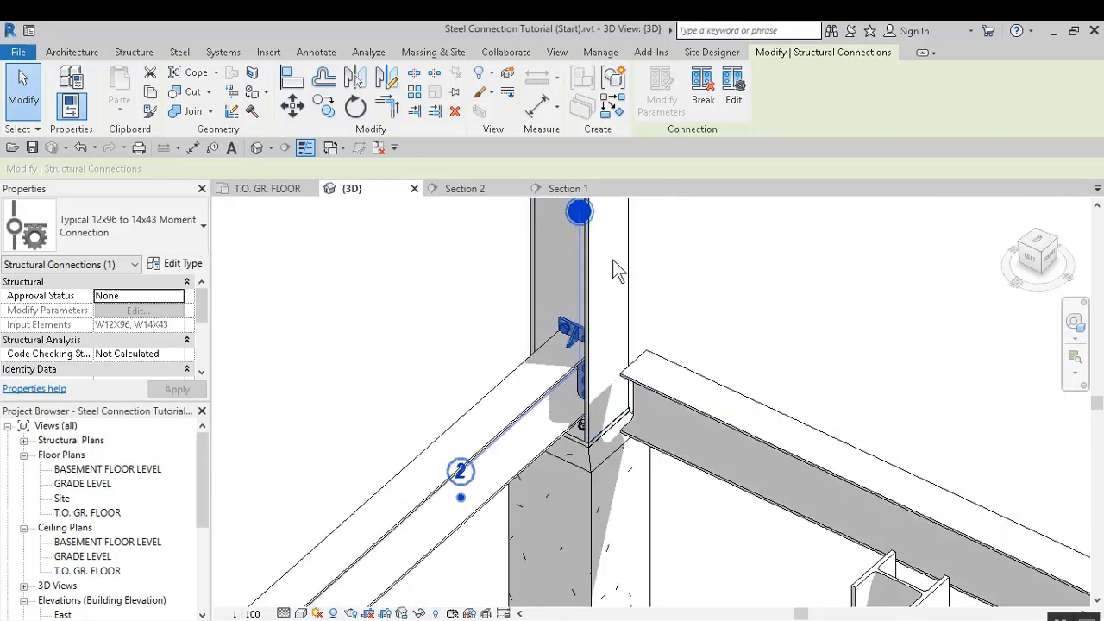
{"action": "left_click", "coordinate": [623, 104]}
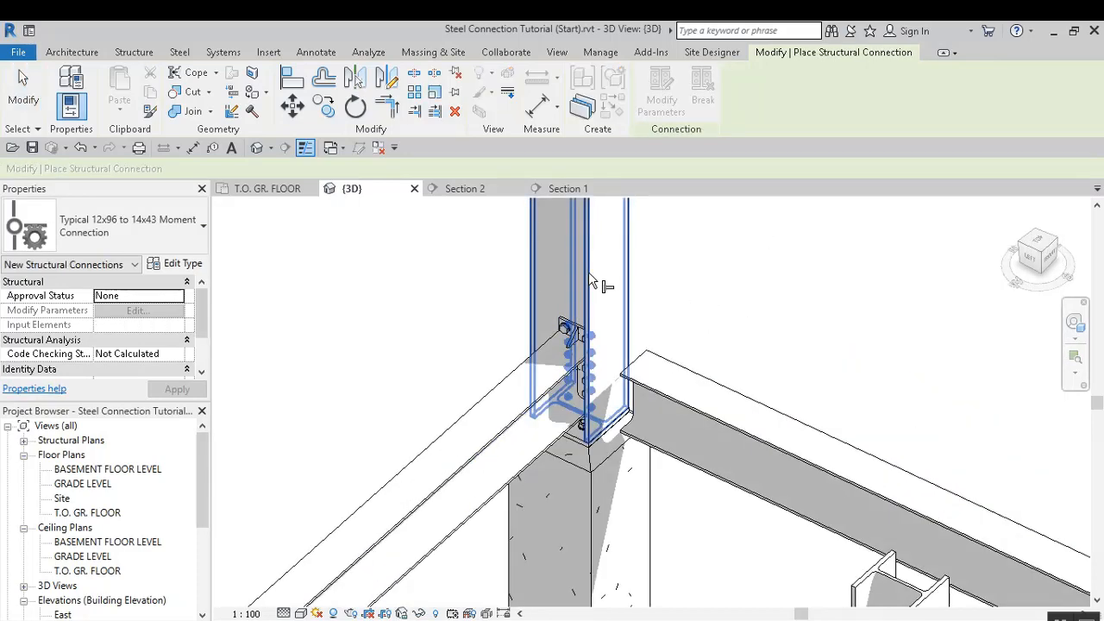
{"action": "left_click", "coordinate": [588, 272]}
{"action": "left_click", "coordinate": [677, 401]}
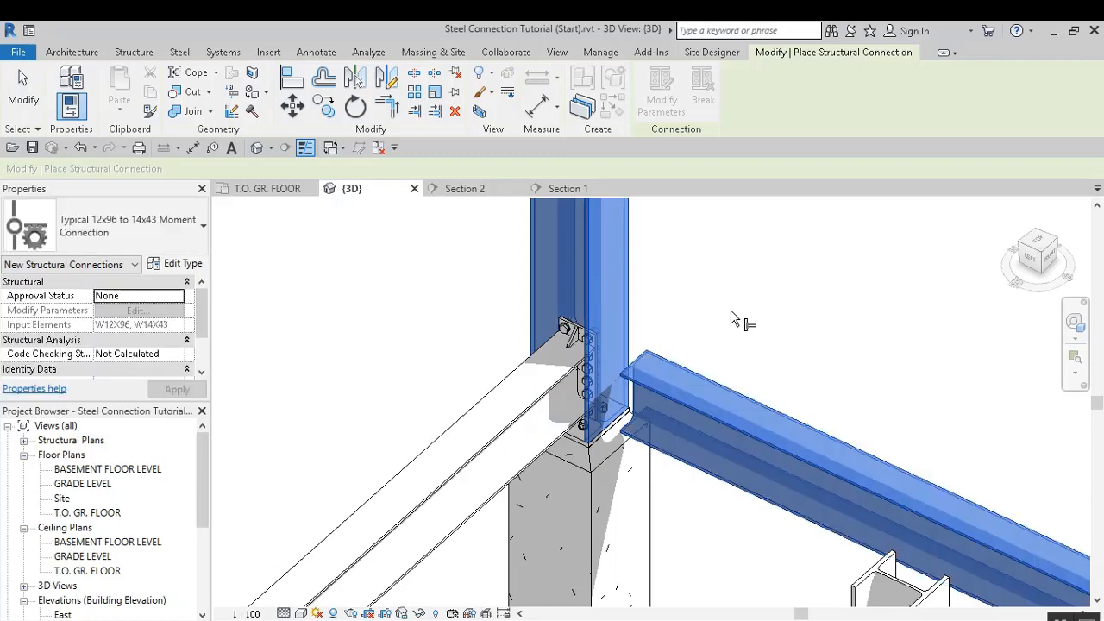
{"action": "key", "text": "Return"}
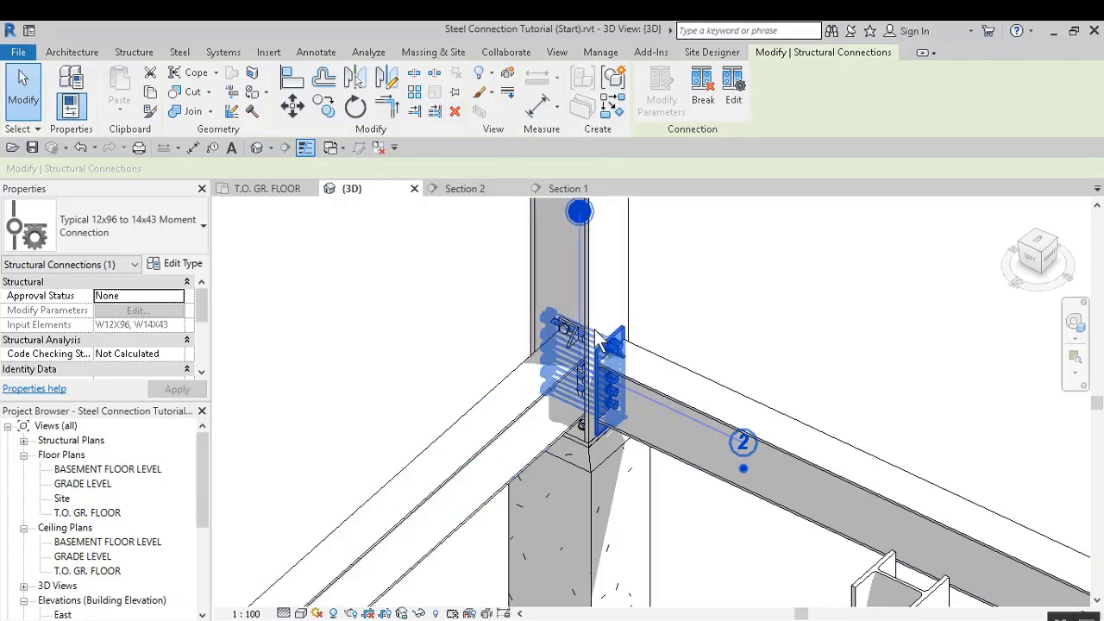
{"action": "left_click", "coordinate": [456, 112]}
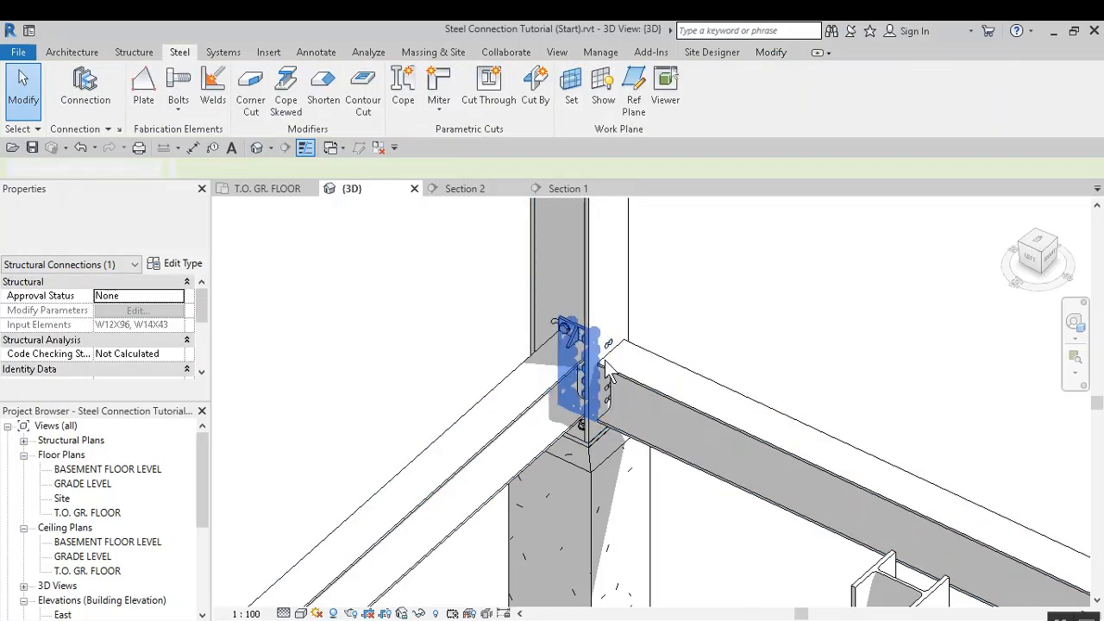
Examine the existing moment connection and unconnected girder end at the corner column, and review the connection's type properties
{"action": "scroll", "coordinate": [670, 344], "scroll_direction": "up", "scroll_amount": 4}
{"action": "mouse_move", "coordinate": [704, 326]}
{"action": "middle_mouse_down", "text": "shift"}
{"action": "mouse_move", "coordinate": [592, 397]}
{"action": "mouse_move", "coordinate": [636, 421]}
{"action": "mouse_move", "coordinate": [700, 370]}
{"action": "mouse_move", "coordinate": [665, 355]}
{"action": "mouse_move", "coordinate": [624, 368]}
{"action": "middle_mouse_up", "text": "shift"}
{"action": "scroll", "coordinate": [550, 356], "scroll_direction": "down", "scroll_amount": 5}
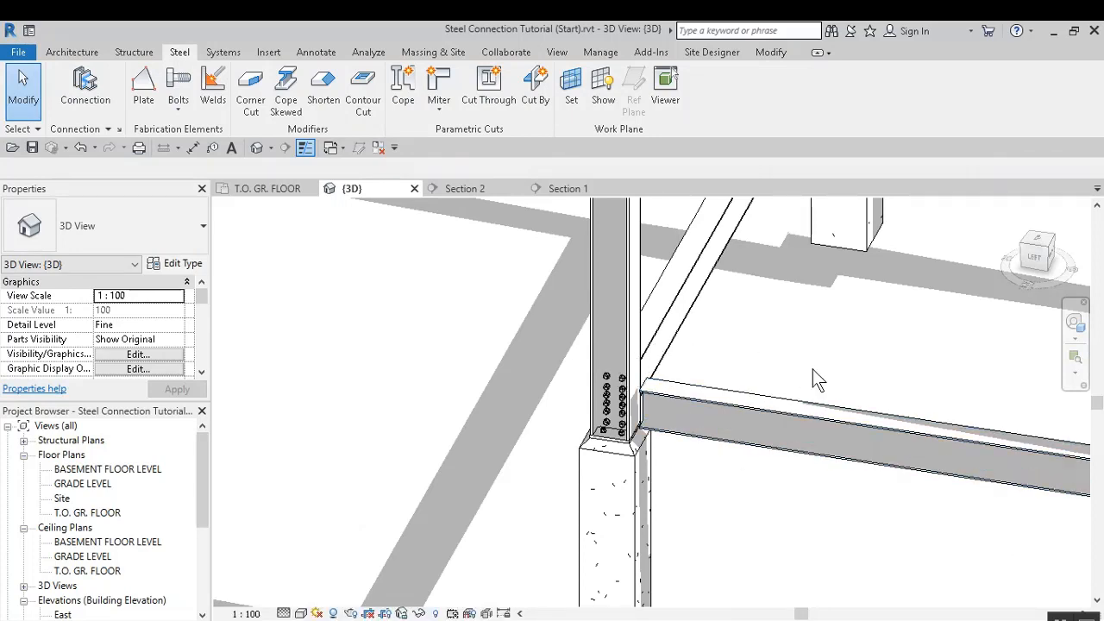
{"action": "middle_click_drag", "start_coordinate": [854, 366], "coordinate": [782, 368], "text": "shift"}
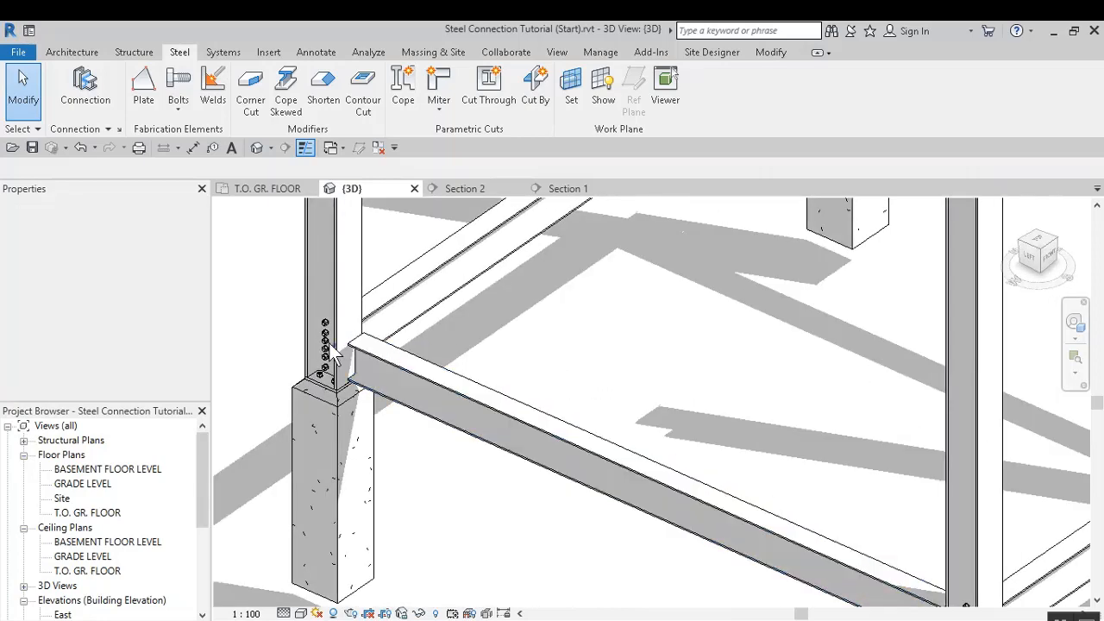
{"action": "left_click", "coordinate": [332, 350]}
{"action": "middle_click_drag", "start_coordinate": [587, 357], "coordinate": [346, 358], "text": "shift"}
{"action": "scroll", "coordinate": [328, 352], "scroll_direction": "up", "scroll_amount": 2}
{"action": "scroll", "coordinate": [335, 341], "scroll_direction": "up", "scroll_amount": 2}
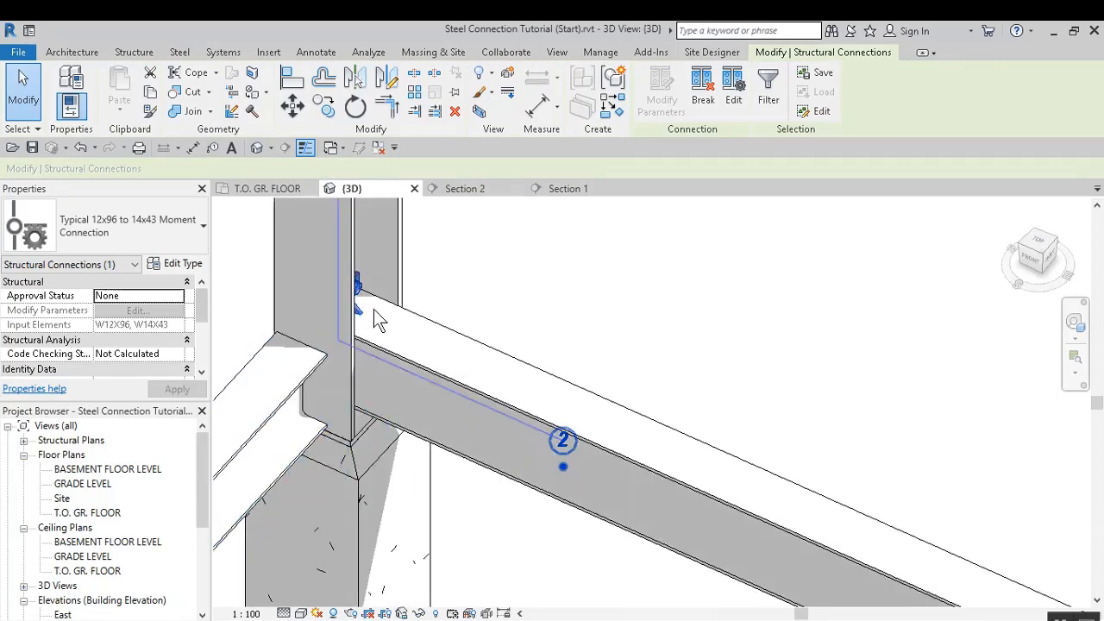
{"action": "middle_click_drag", "start_coordinate": [446, 340], "coordinate": [347, 301], "text": "shift"}
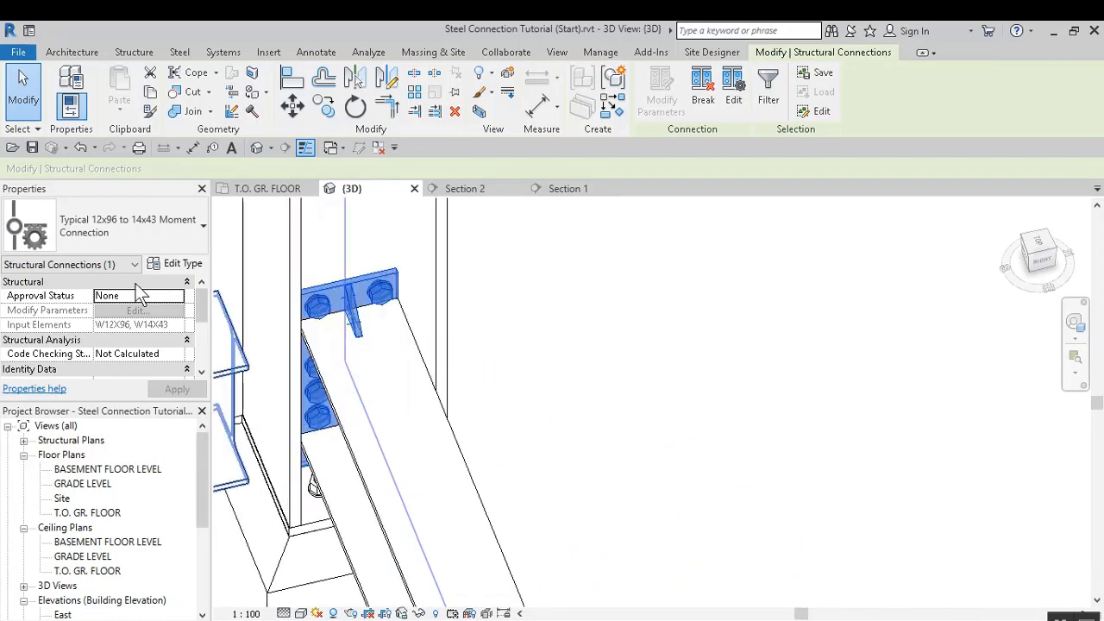
{"action": "left_click", "coordinate": [181, 264]}
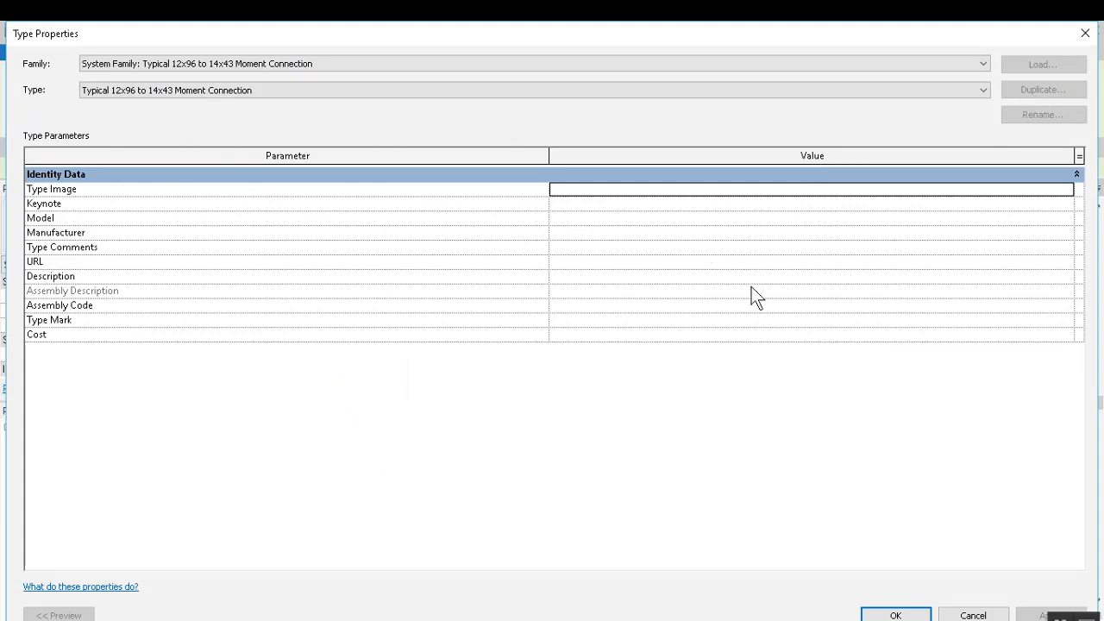
{"action": "left_click", "coordinate": [973, 615]}
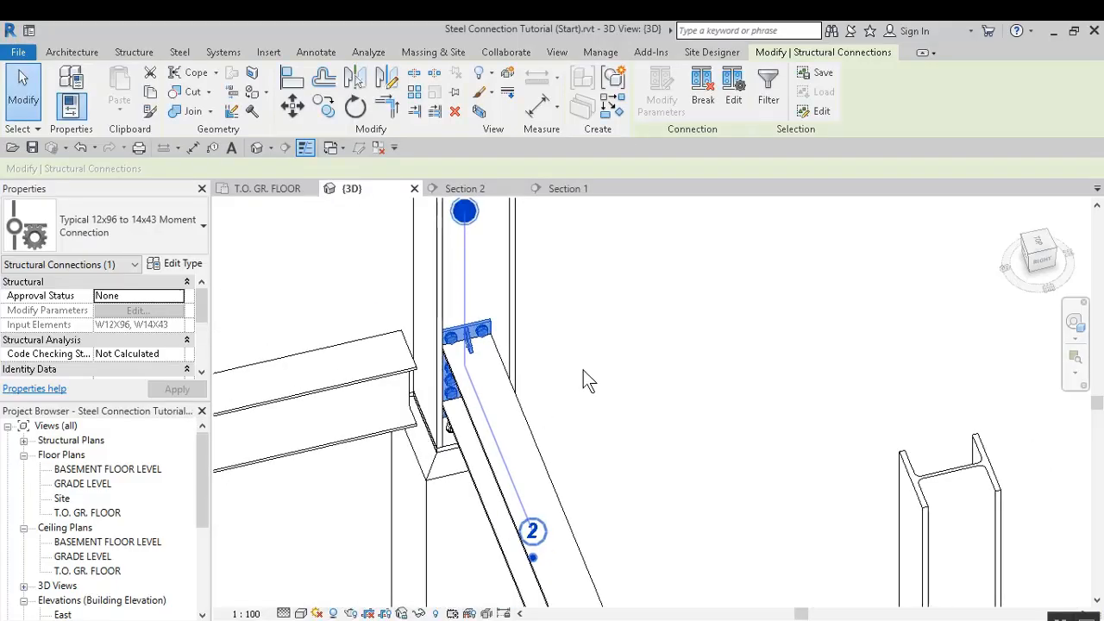
Try a Moment end plate connection between the W12X96 column's flange and the unconnected W14X43 girder, dismissing the save reminder
{"action": "middle_click_drag", "start_coordinate": [584, 372], "coordinate": [488, 490], "text": "shift"}
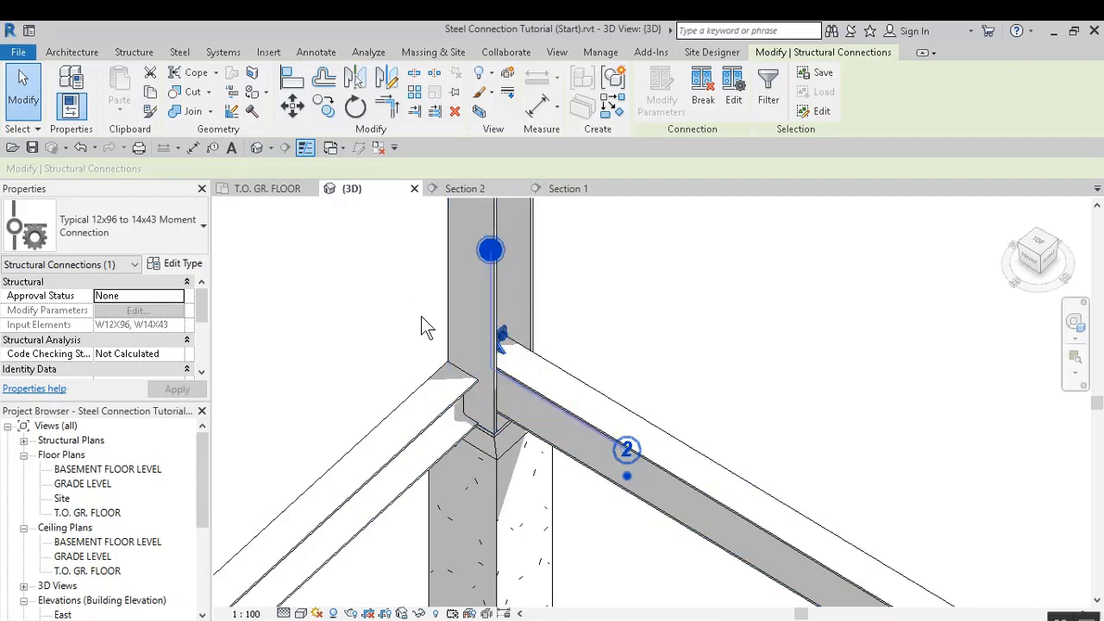
{"action": "left_click", "coordinate": [372, 322]}
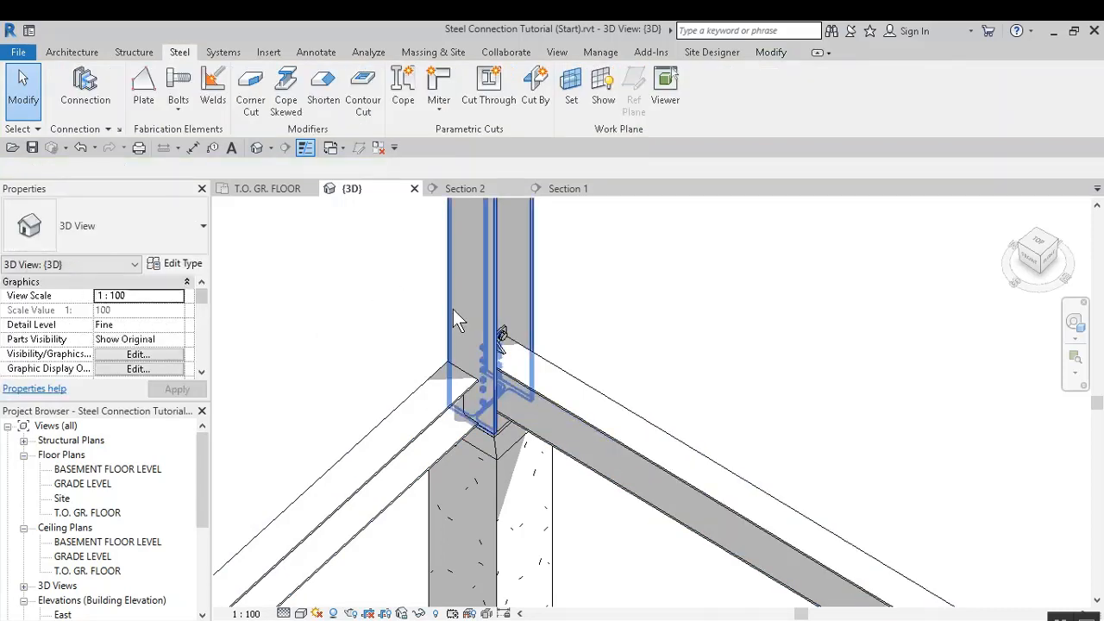
{"action": "scroll", "coordinate": [410, 462], "scroll_direction": "up", "scroll_amount": 1}
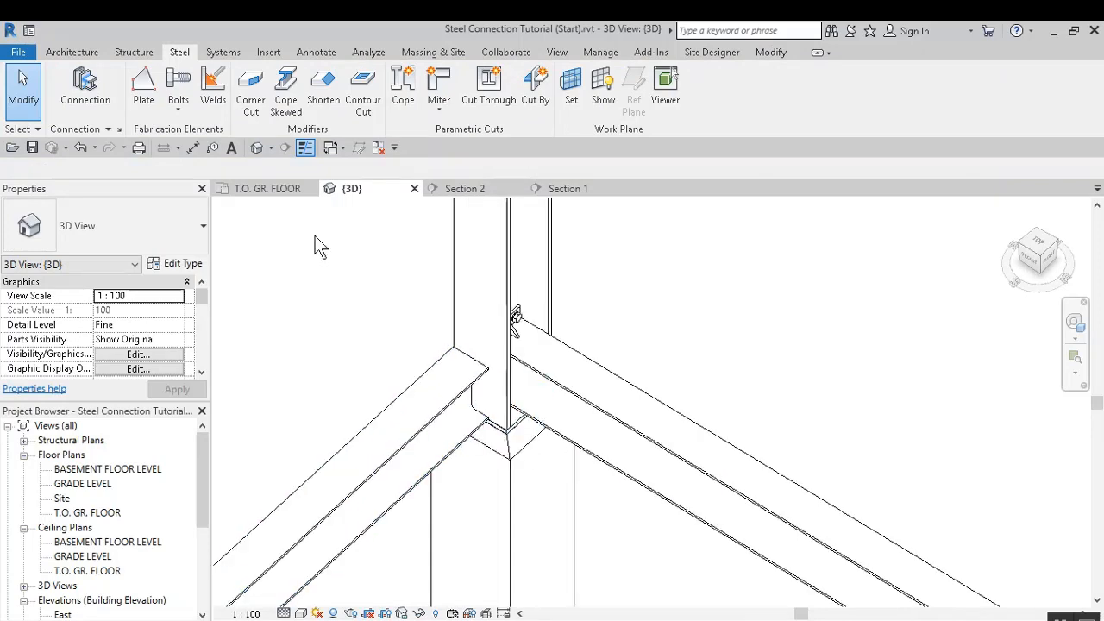
{"action": "left_click", "coordinate": [86, 92]}
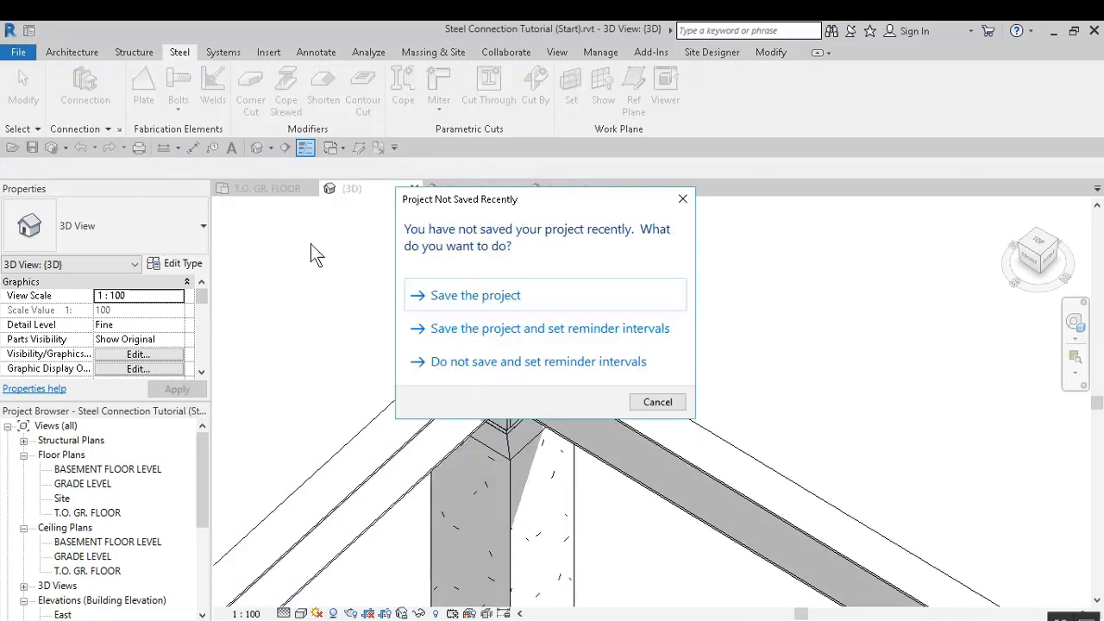
{"action": "left_click", "coordinate": [682, 199]}
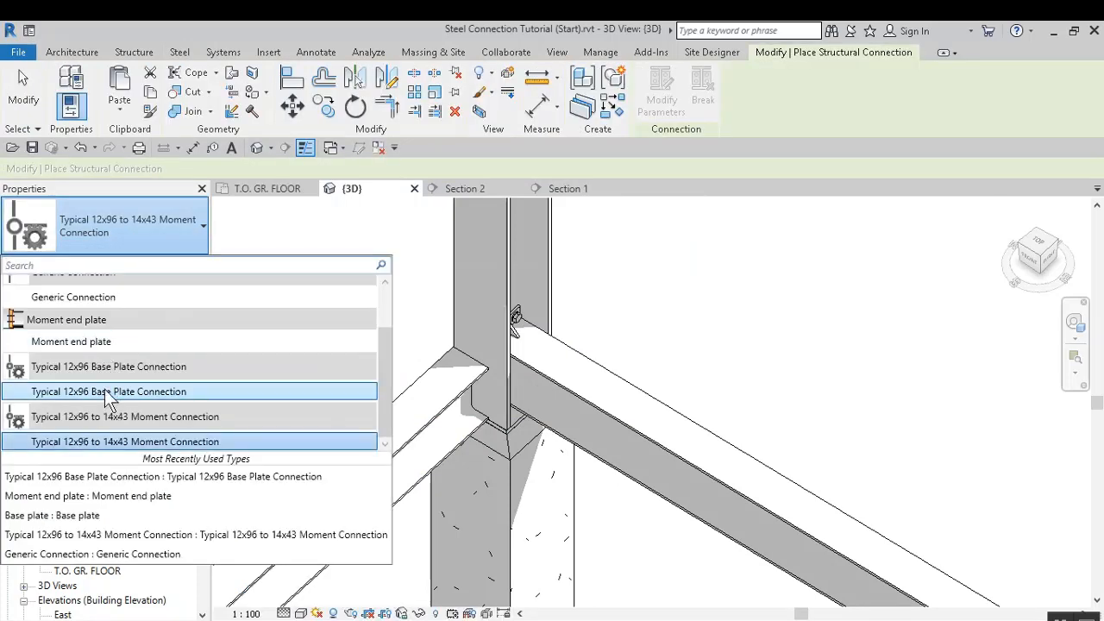
{"action": "left_click", "coordinate": [166, 345]}
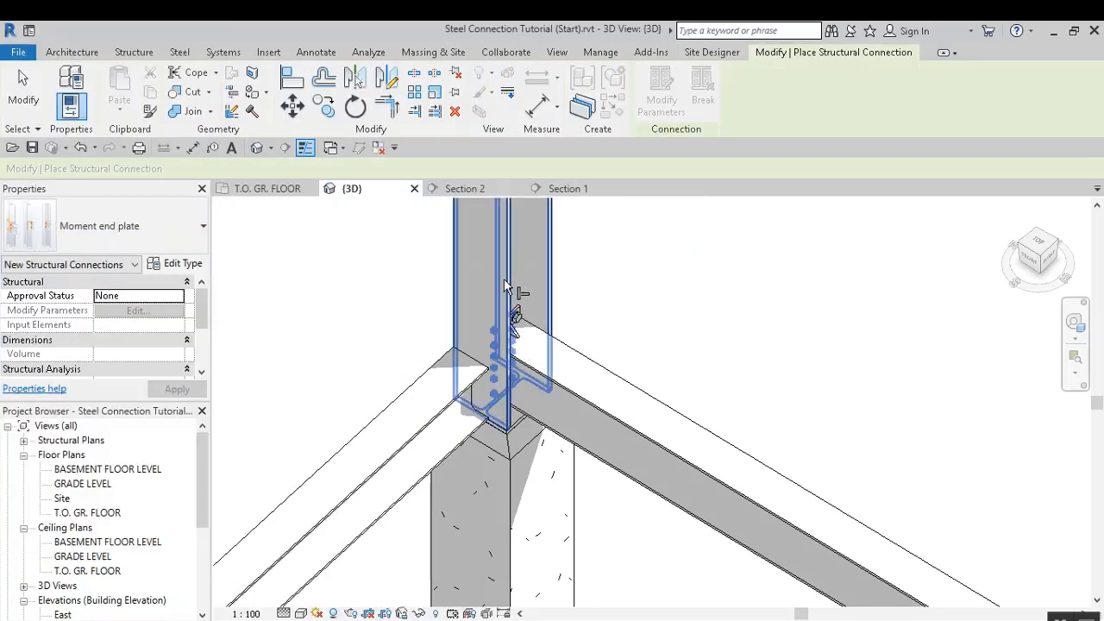
{"action": "left_click", "coordinate": [504, 278]}
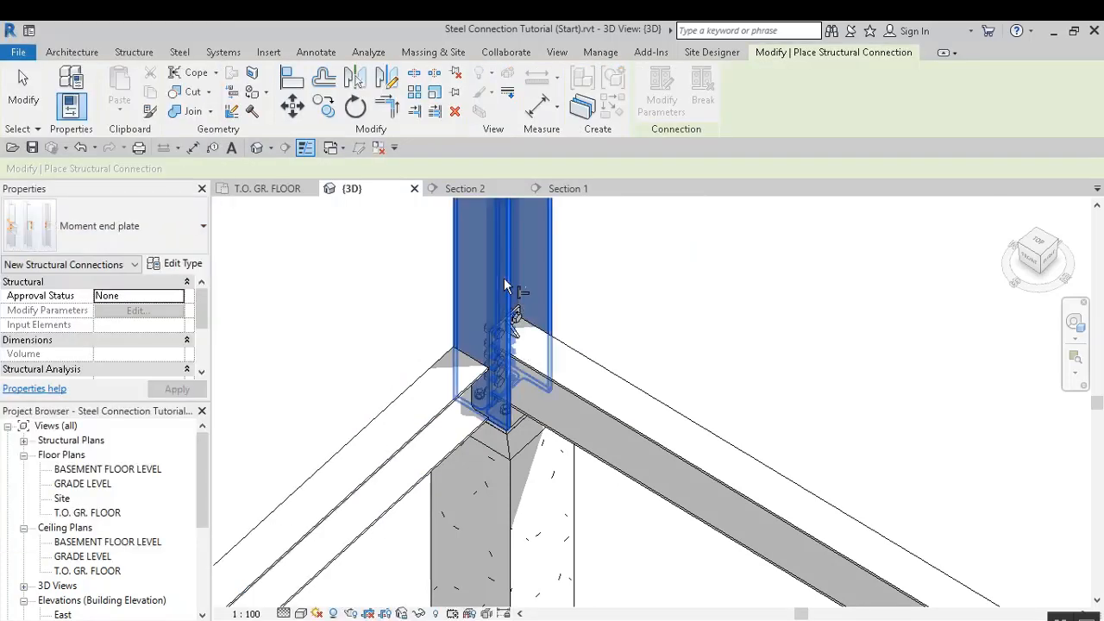
{"action": "left_click", "coordinate": [437, 386]}
{"action": "key", "text": "Return"}
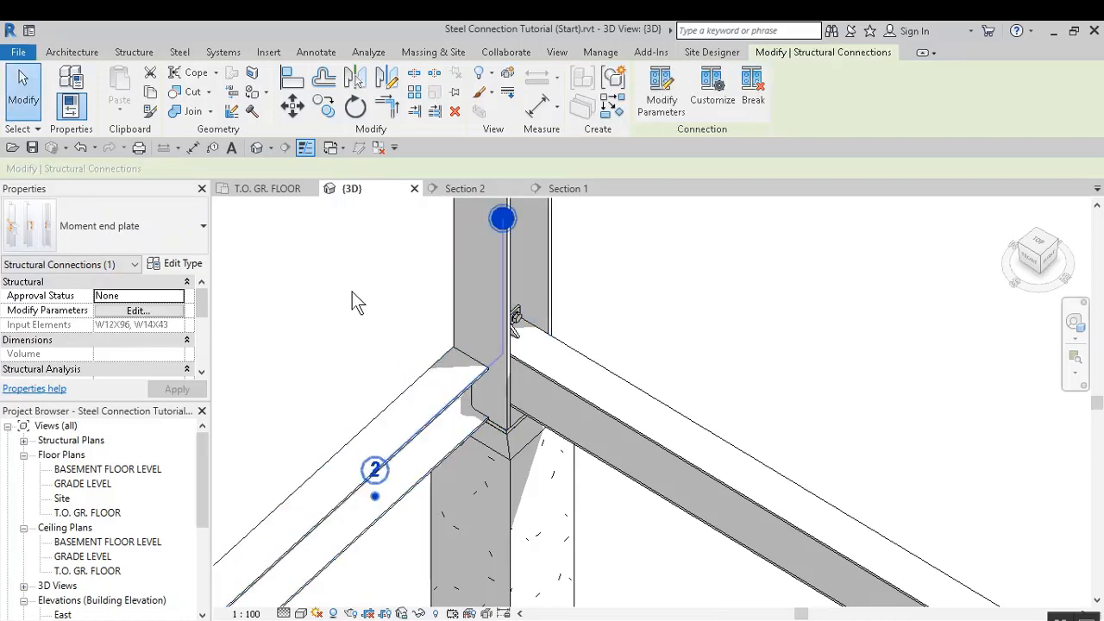
Check the connection detail in Section 2 and undo the moment end plate placement
{"action": "left_click", "coordinate": [465, 189]}
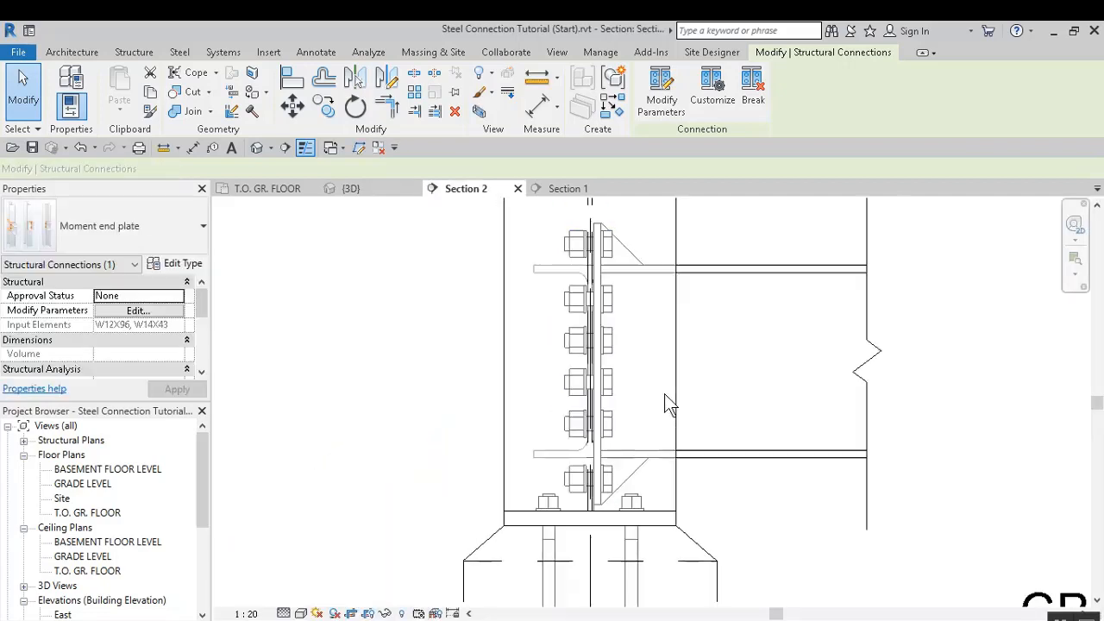
{"action": "scroll", "coordinate": [671, 404], "scroll_direction": "down", "scroll_amount": 2}
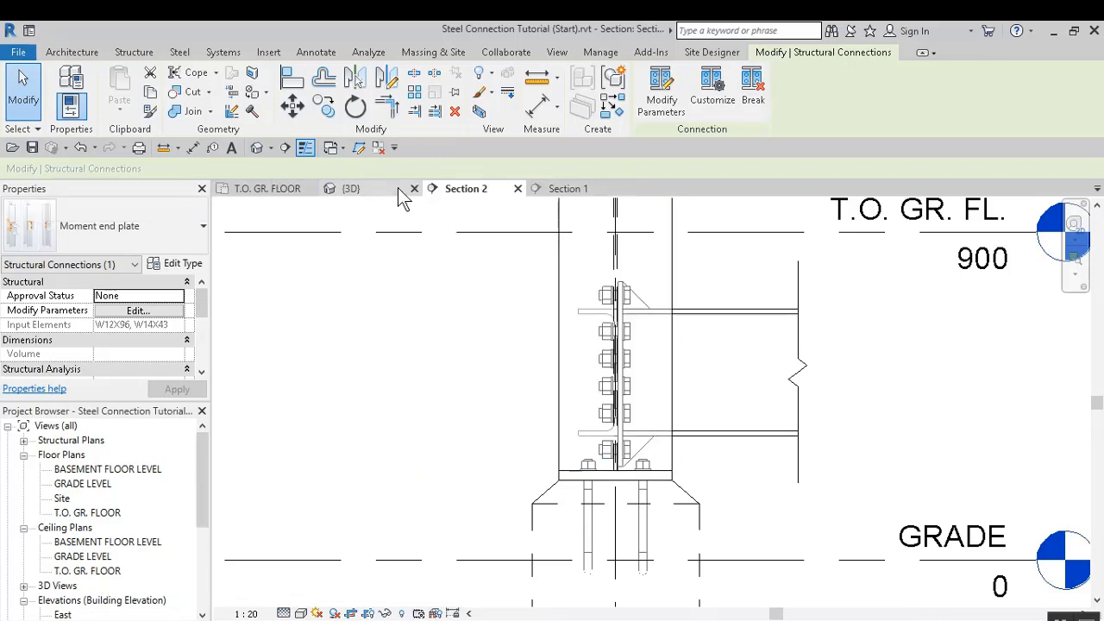
{"action": "left_click", "coordinate": [94, 148]}
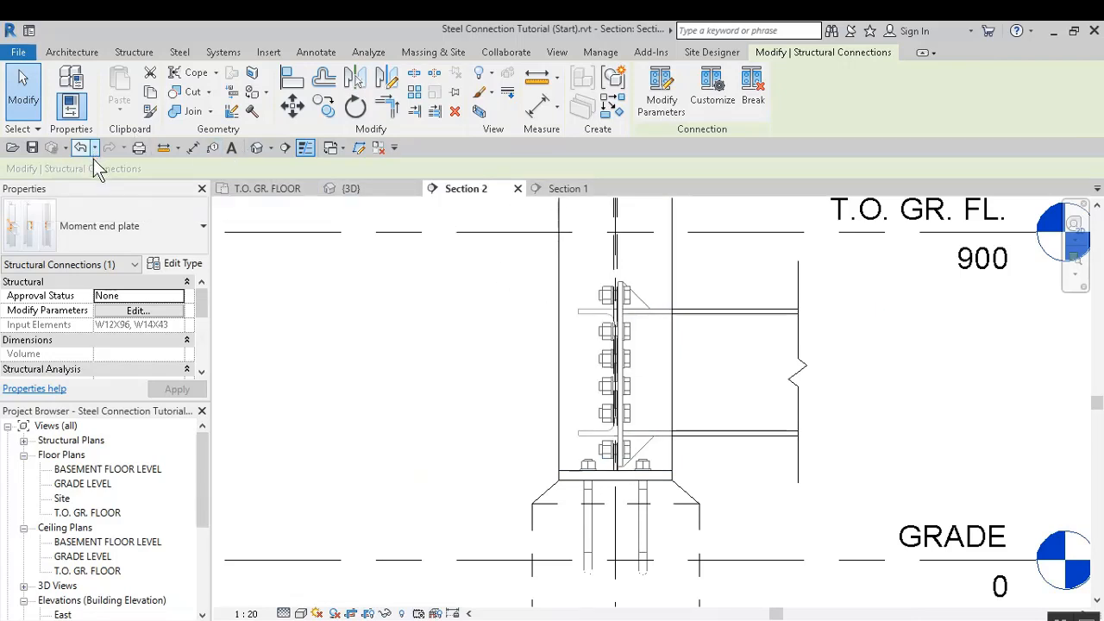
{"action": "left_click", "coordinate": [87, 175]}
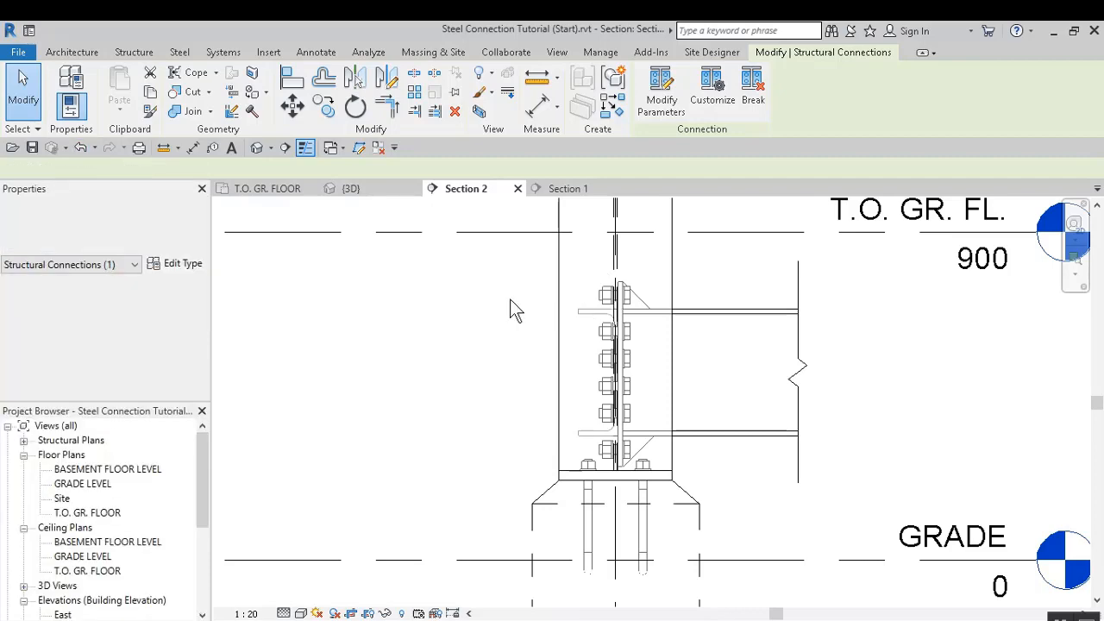
Examine the W12X96 column at A-1 and its girder connection in the T.O. GR. FLOOR plan and the 3D view
{"action": "left_click", "coordinate": [278, 188]}
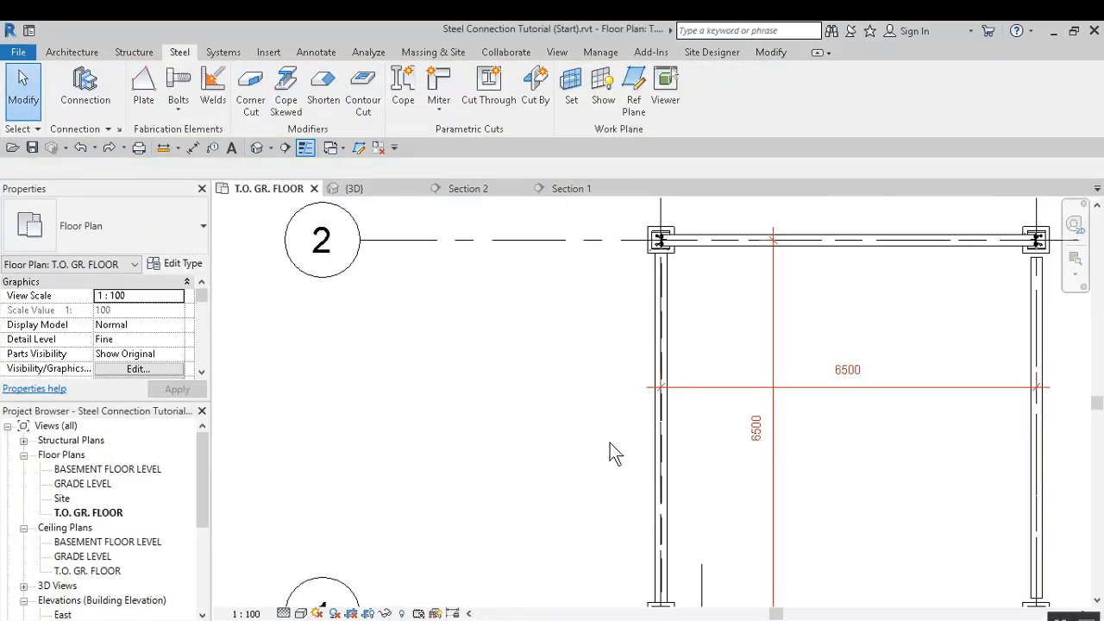
{"action": "scroll", "coordinate": [611, 370], "scroll_direction": "down", "scroll_amount": 3}
{"action": "scroll", "coordinate": [600, 453], "scroll_direction": "up", "scroll_amount": 6}
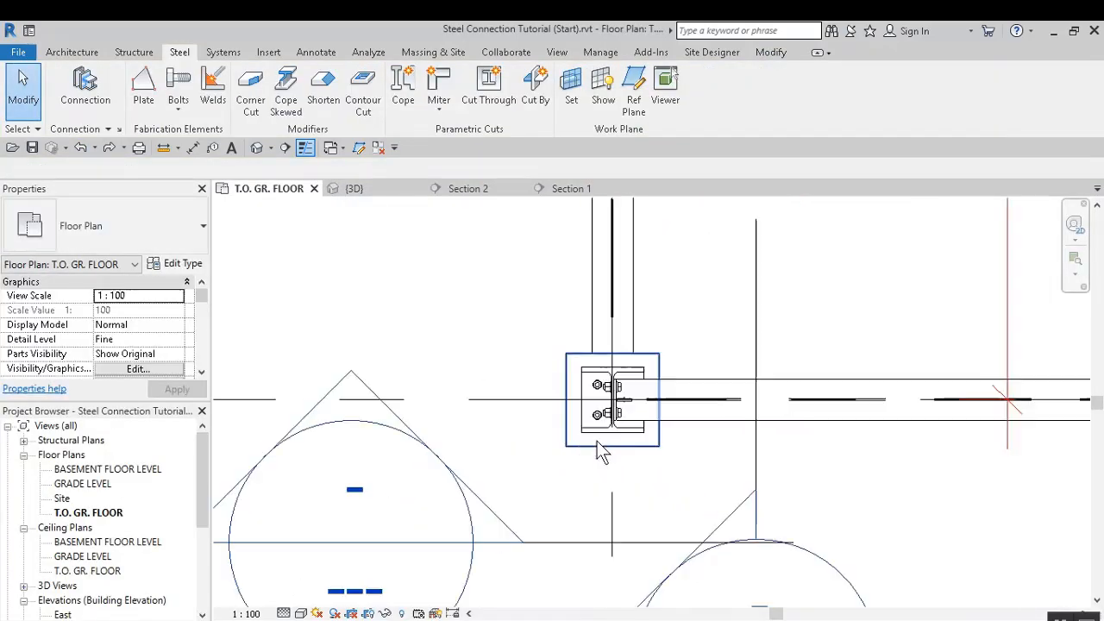
{"action": "left_click", "coordinate": [527, 452]}
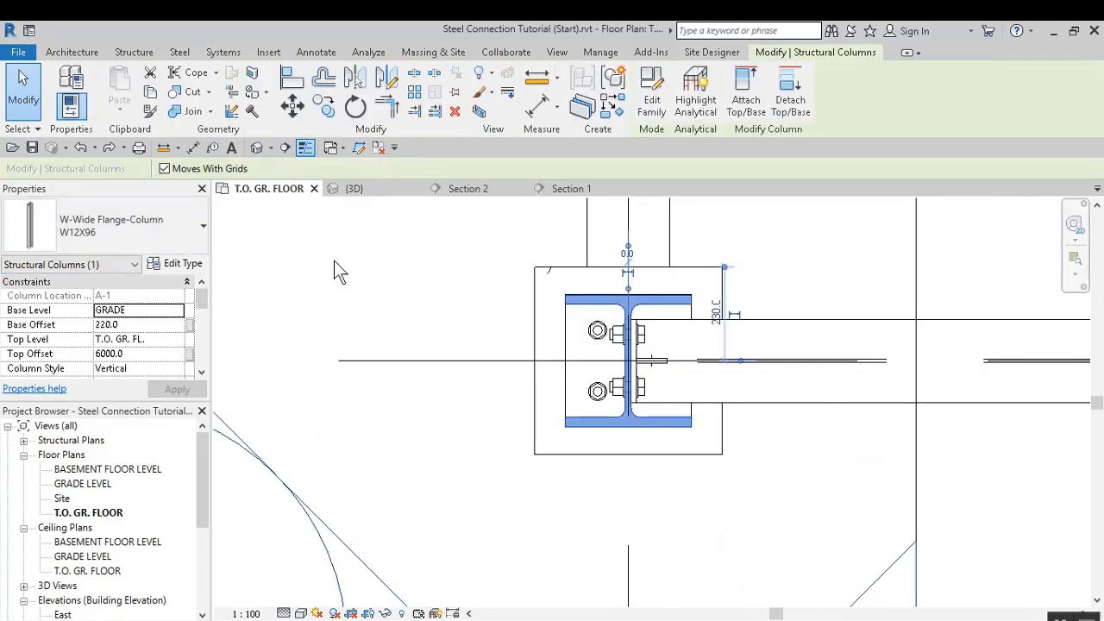
{"action": "key", "text": "Escape"}
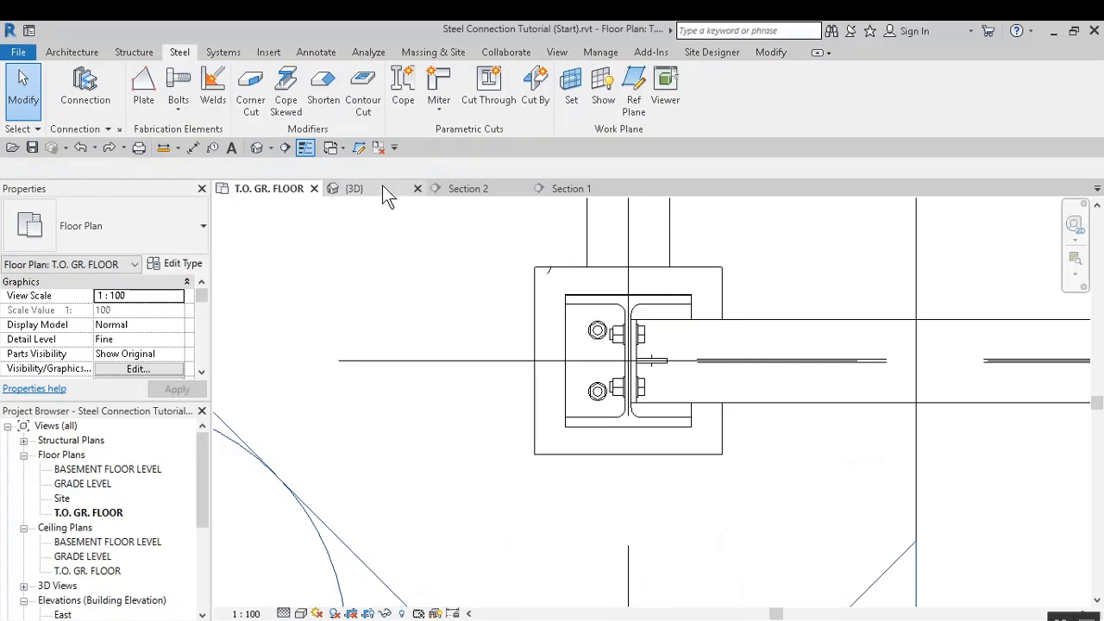
{"action": "left_click", "coordinate": [354, 188]}
{"action": "scroll", "coordinate": [444, 430], "scroll_direction": "down", "scroll_amount": 5}
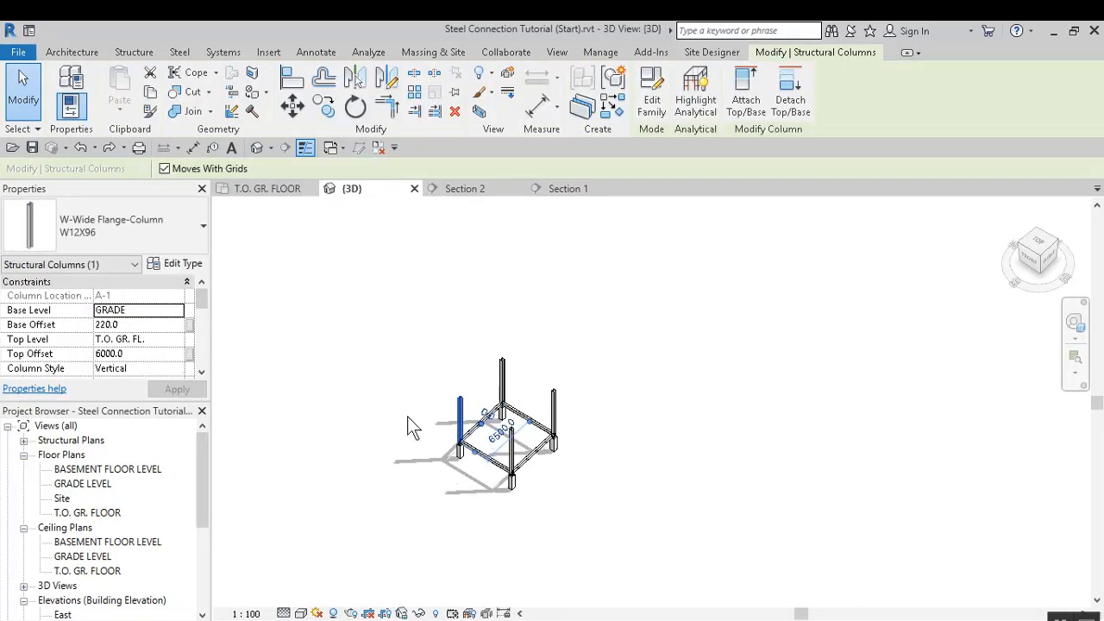
{"action": "scroll", "coordinate": [480, 481], "scroll_direction": "up", "scroll_amount": 10}
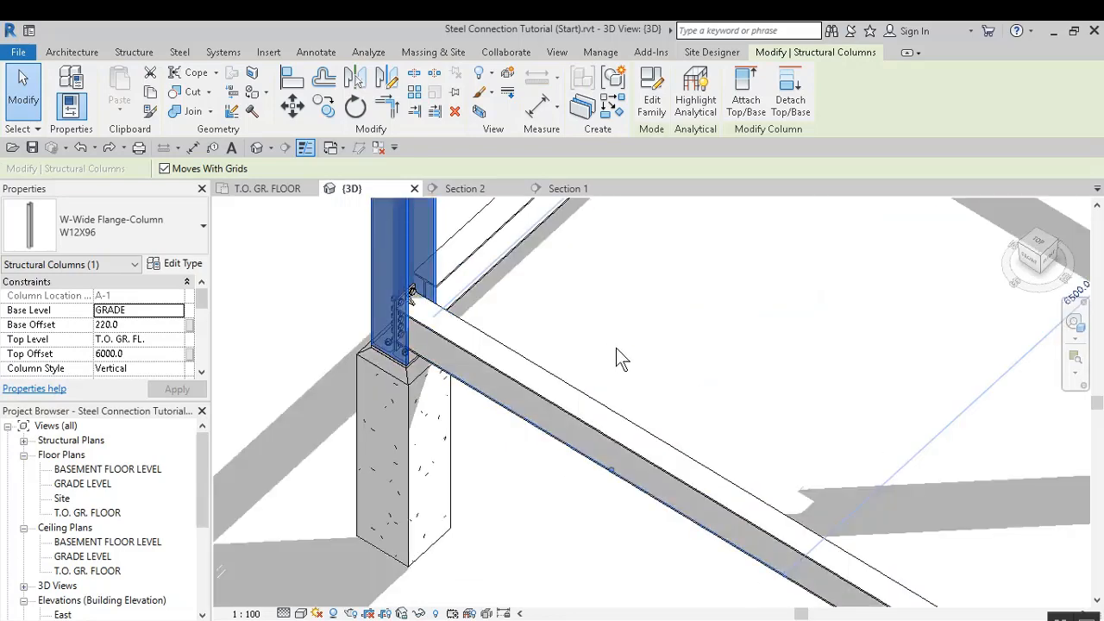
Place a Moment end plate connection between the W12X96 column at A-1 and the adjoining W14X43 girder, and inspect the joint in 3D
{"action": "middle_click_drag", "start_coordinate": [619, 353], "coordinate": [477, 235], "text": "shift"}
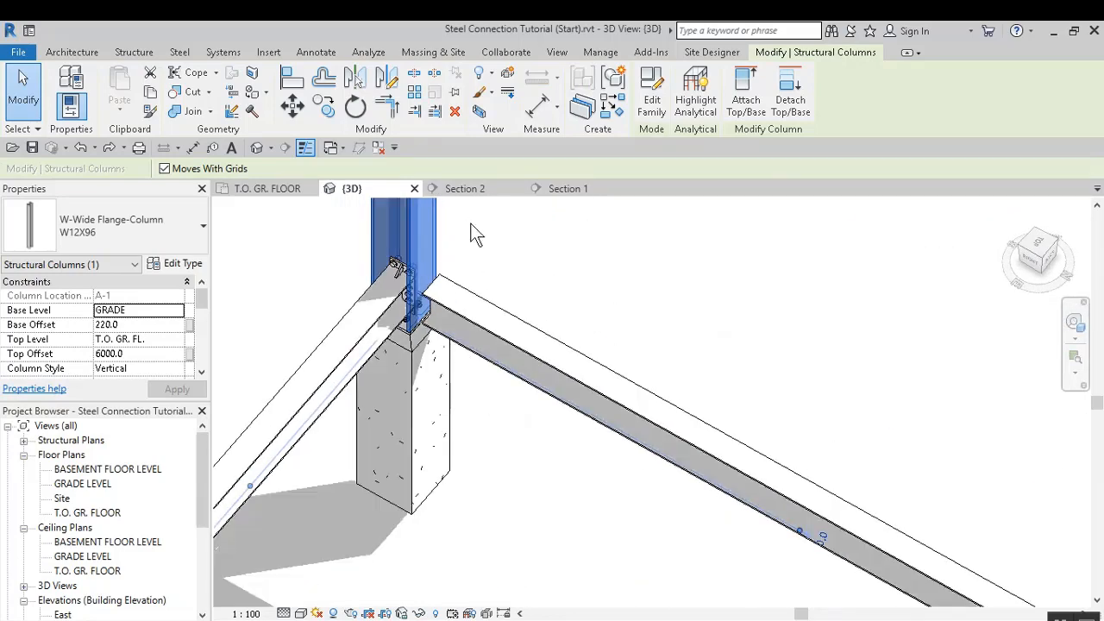
{"action": "key", "text": "Escape"}
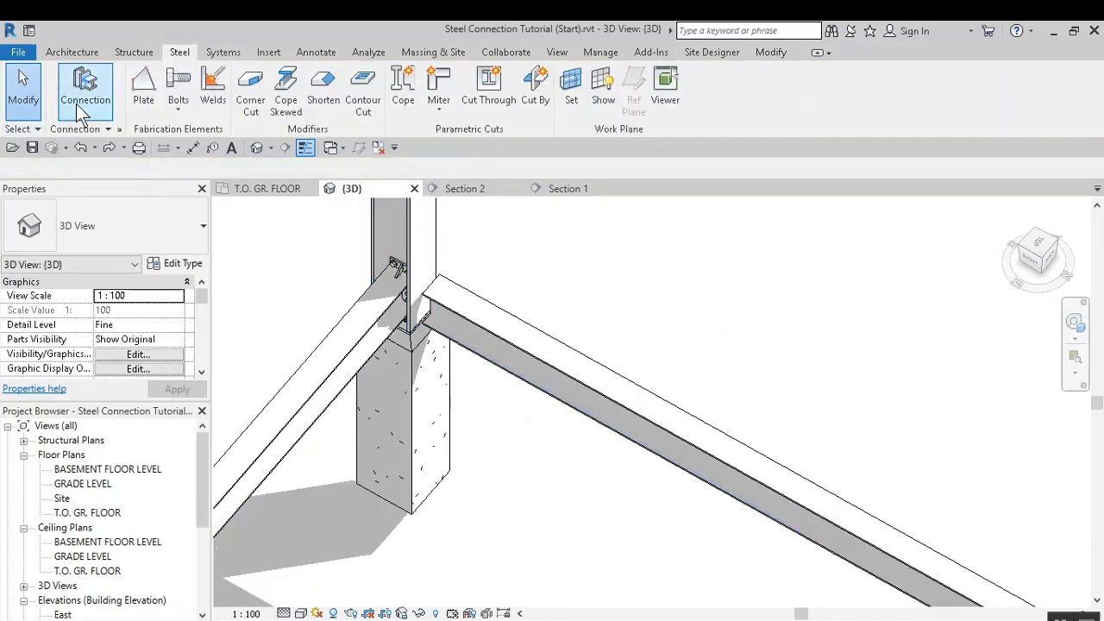
{"action": "left_click", "coordinate": [141, 226]}
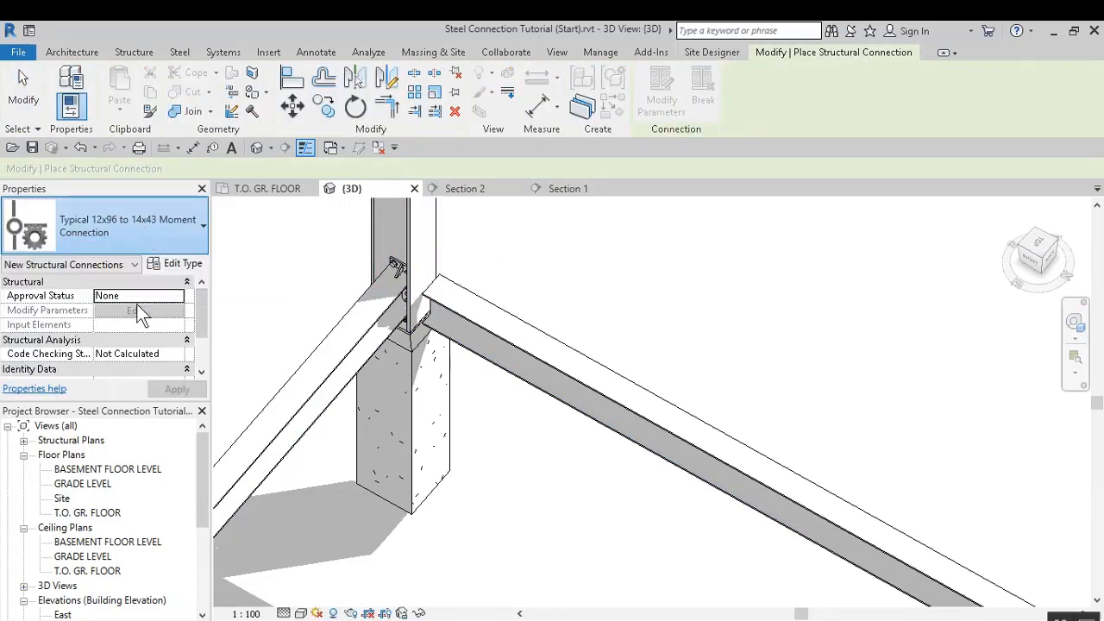
{"action": "left_click", "coordinate": [105, 344]}
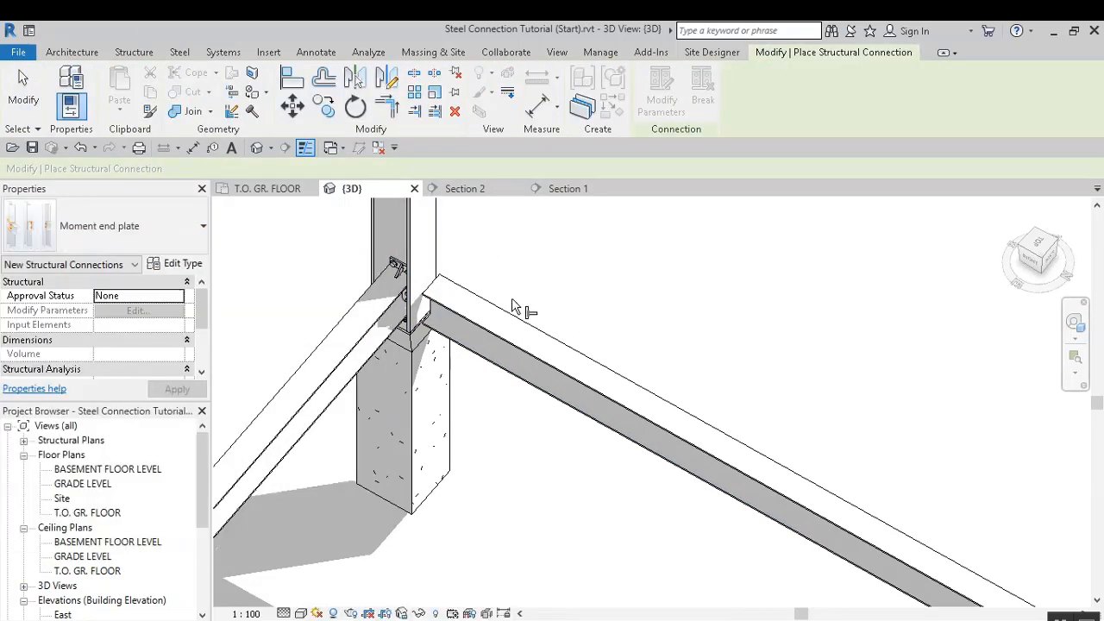
{"action": "left_click", "coordinate": [413, 243]}
{"action": "left_click", "coordinate": [470, 320]}
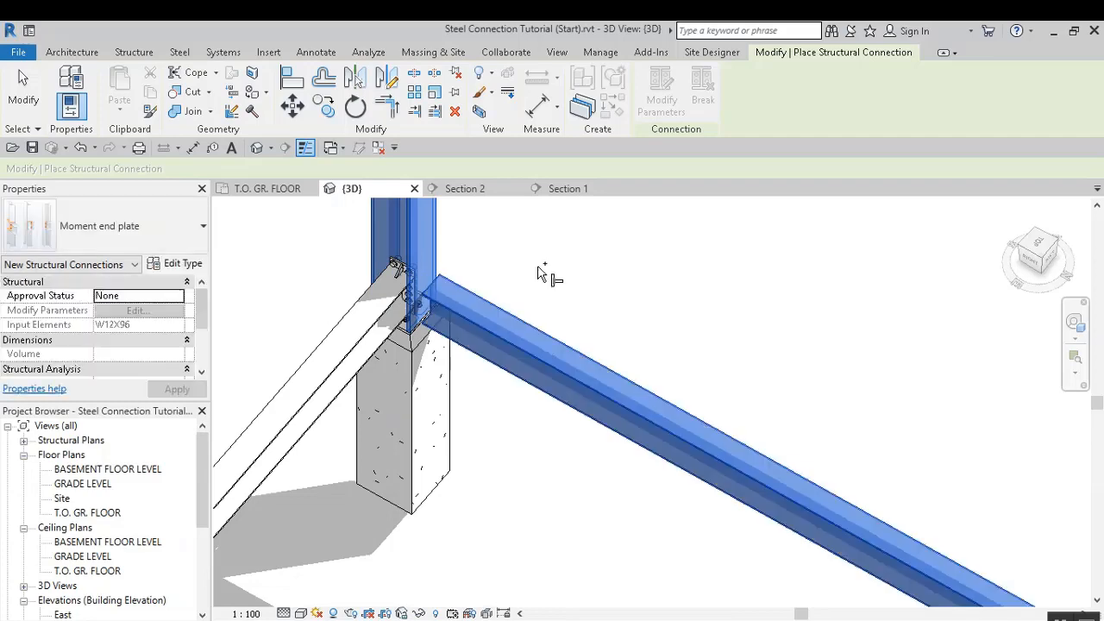
{"action": "key", "text": "Return"}
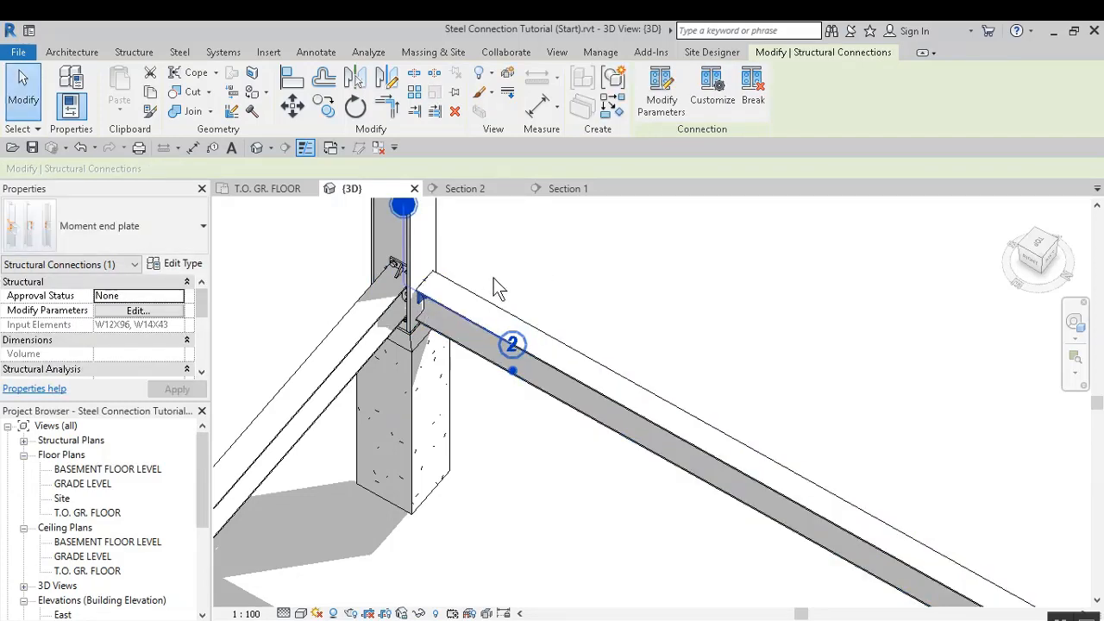
{"action": "middle_click_drag", "start_coordinate": [498, 289], "coordinate": [400, 289], "text": "shift"}
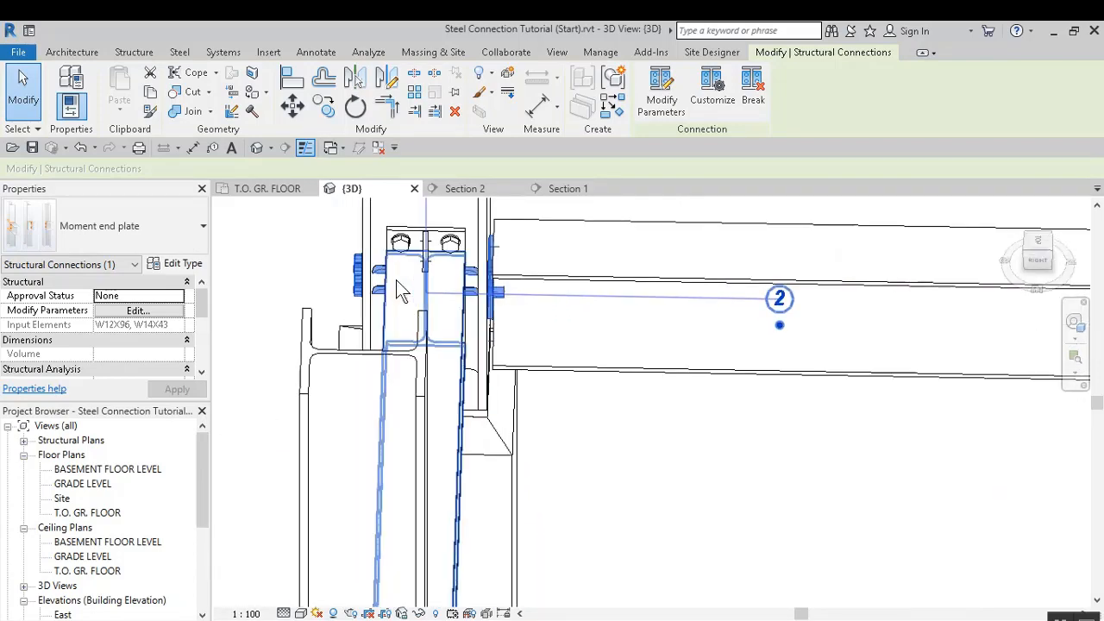
{"action": "scroll", "coordinate": [400, 289], "scroll_direction": "up", "scroll_amount": 2}
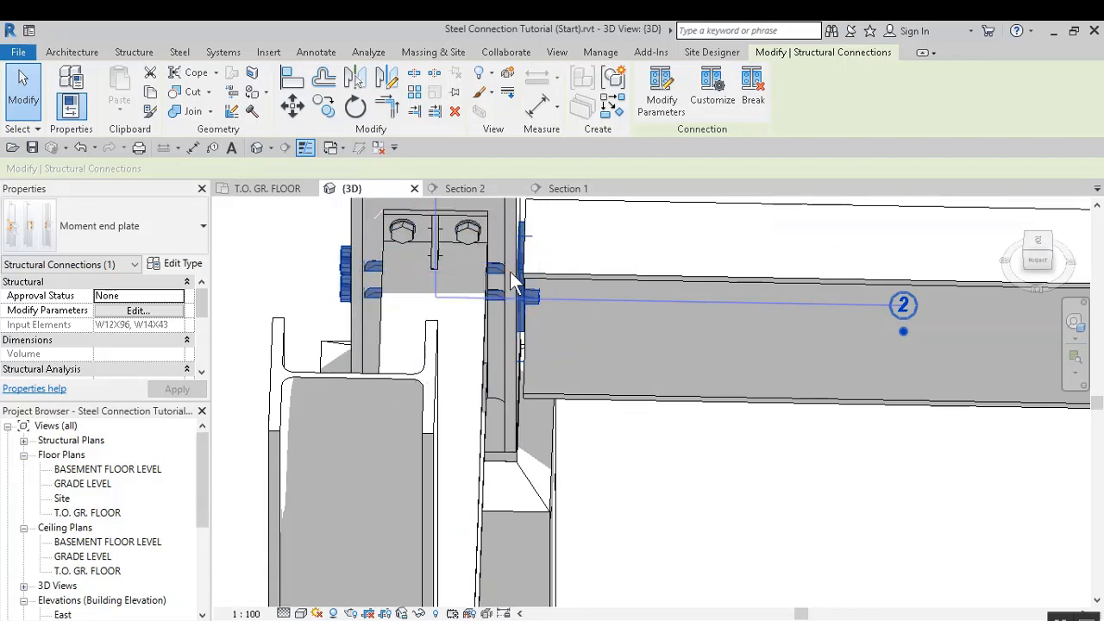
{"action": "scroll", "coordinate": [464, 331], "scroll_direction": "down", "scroll_amount": 2}
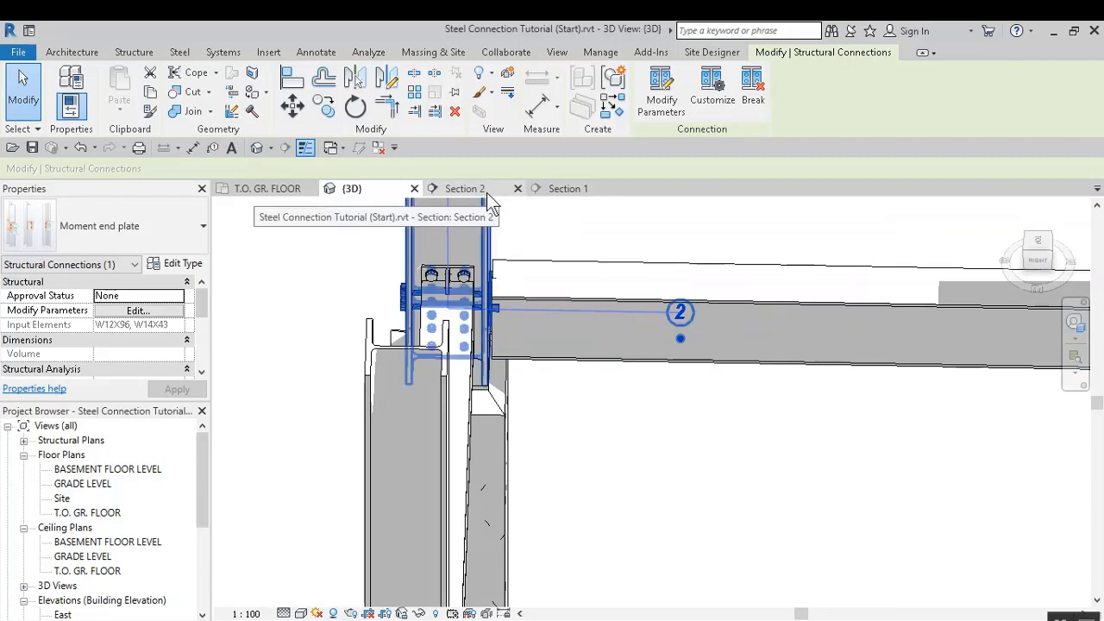
Reset the W12X96 column's view-specific graphics overrides in Section 2 to remove its transparency
{"action": "left_click", "coordinate": [484, 189]}
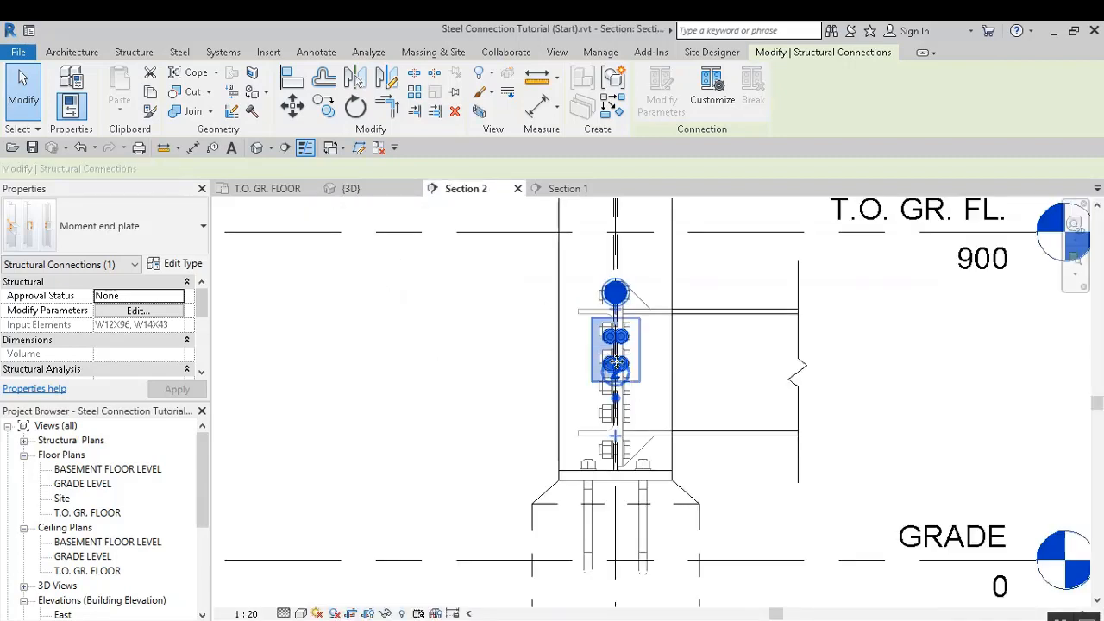
{"action": "scroll", "coordinate": [634, 353], "scroll_direction": "up", "scroll_amount": 5}
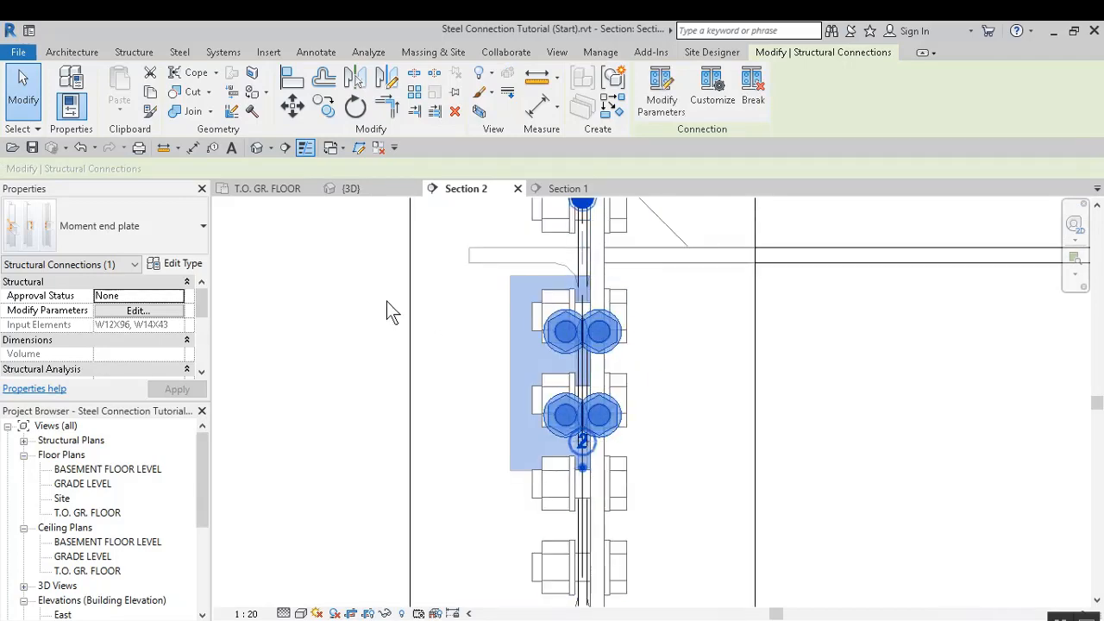
{"action": "left_click", "coordinate": [423, 362]}
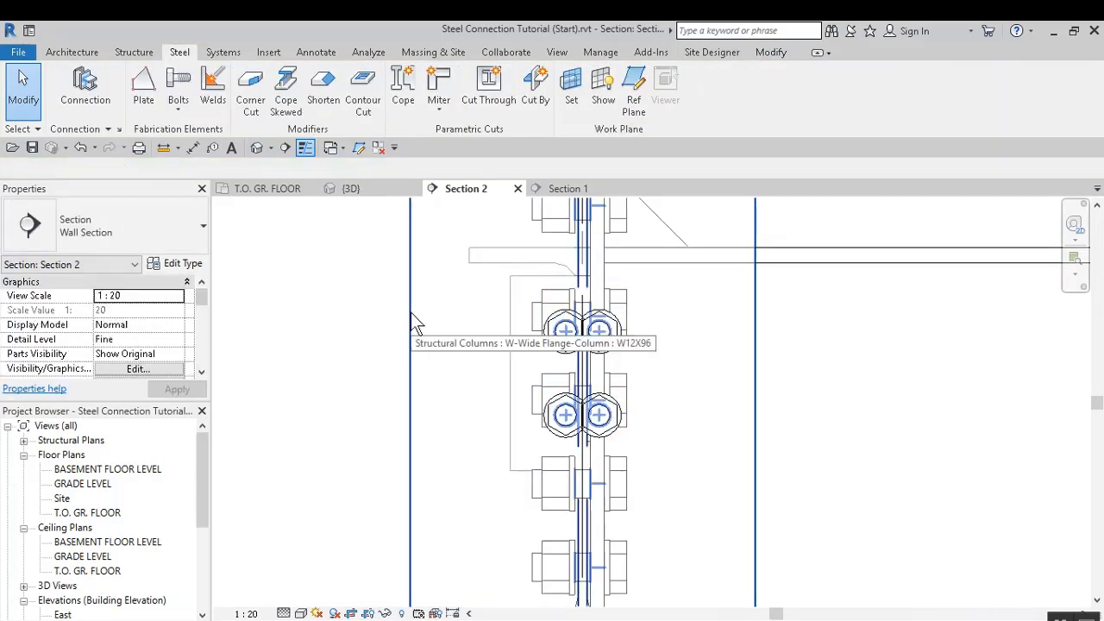
{"action": "left_click", "coordinate": [411, 314]}
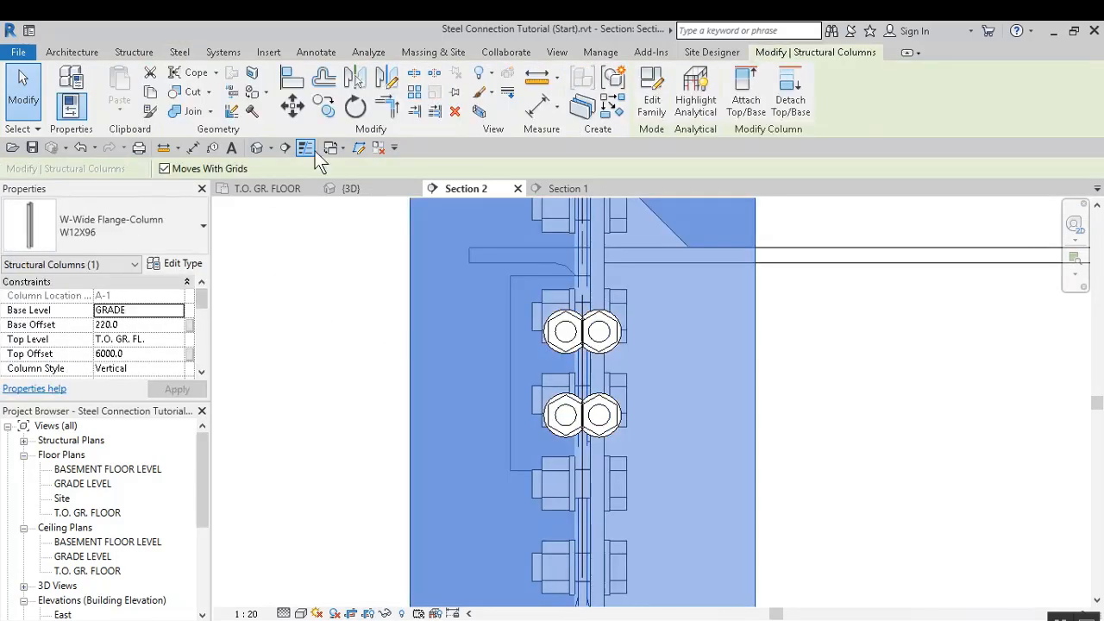
{"action": "left_click", "coordinate": [483, 92]}
{"action": "left_click", "coordinate": [448, 118]}
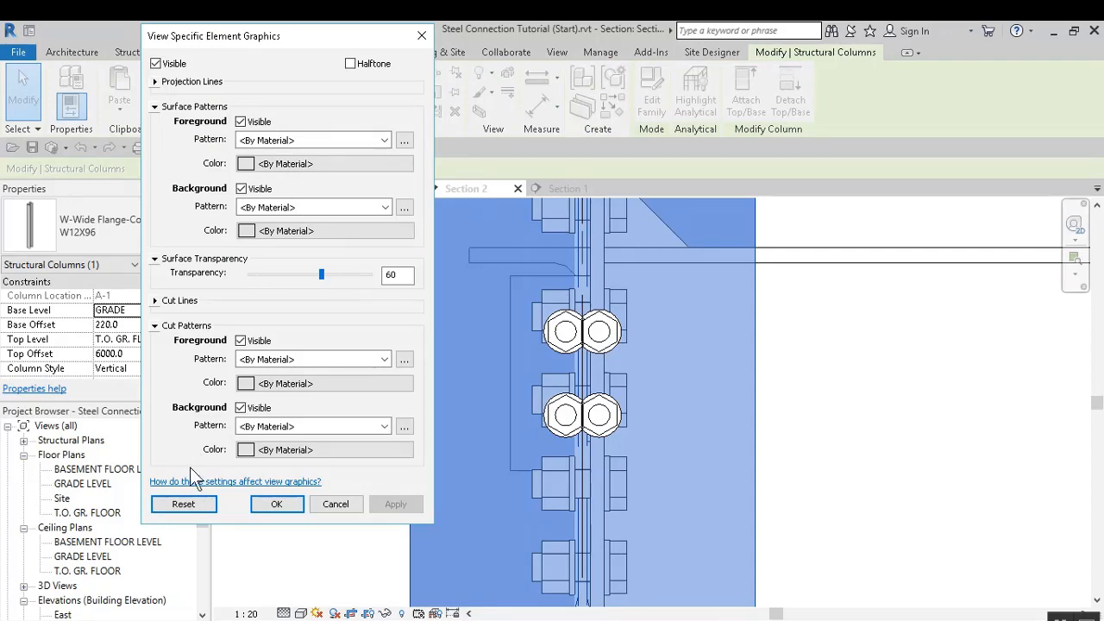
{"action": "left_click", "coordinate": [276, 504]}
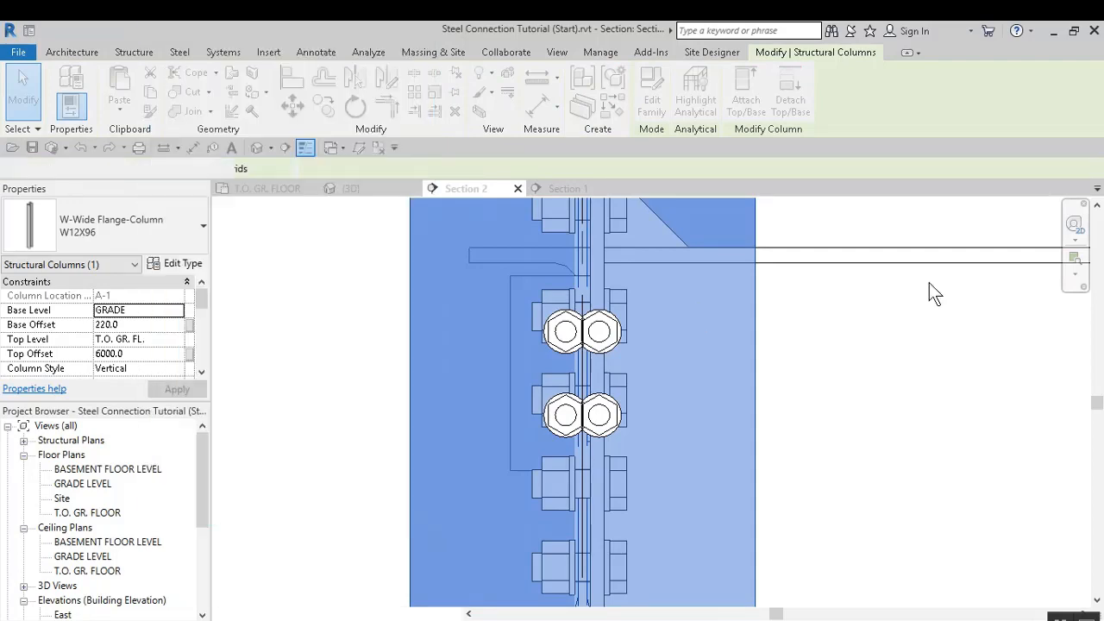
{"action": "left_click", "coordinate": [829, 356]}
{"action": "scroll", "coordinate": [763, 363], "scroll_direction": "down", "scroll_amount": 4}
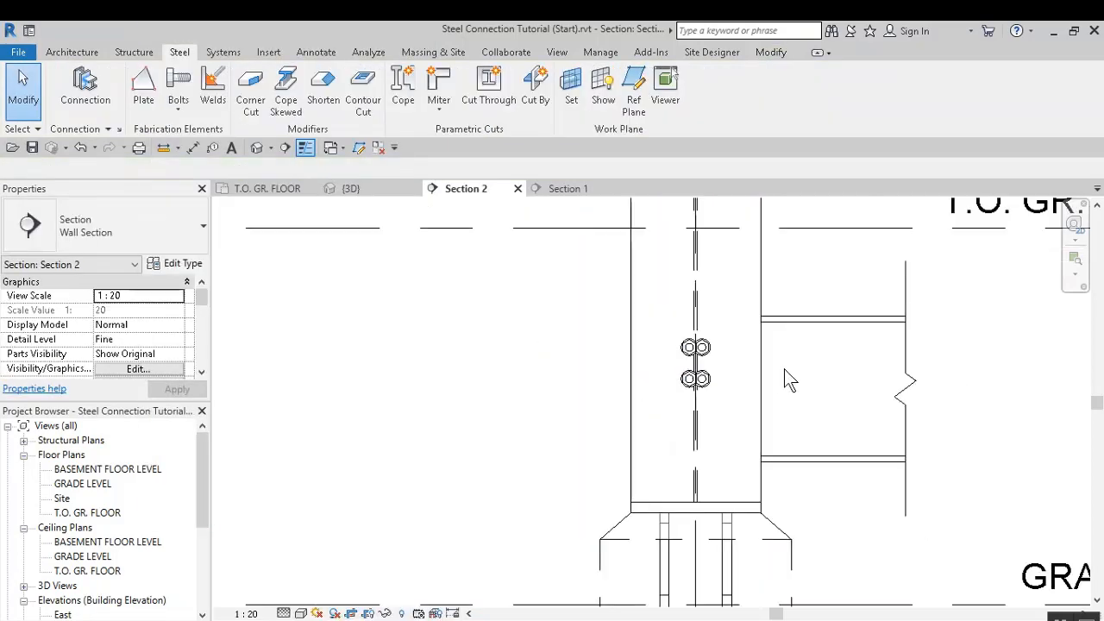
Flip the Section 2 mark in the T.O. GR. FLOOR plan and move its cut line to the opposite side of column A-1
{"action": "scroll", "coordinate": [787, 373], "scroll_direction": "up", "scroll_amount": 2}
{"action": "left_click", "coordinate": [654, 373]}
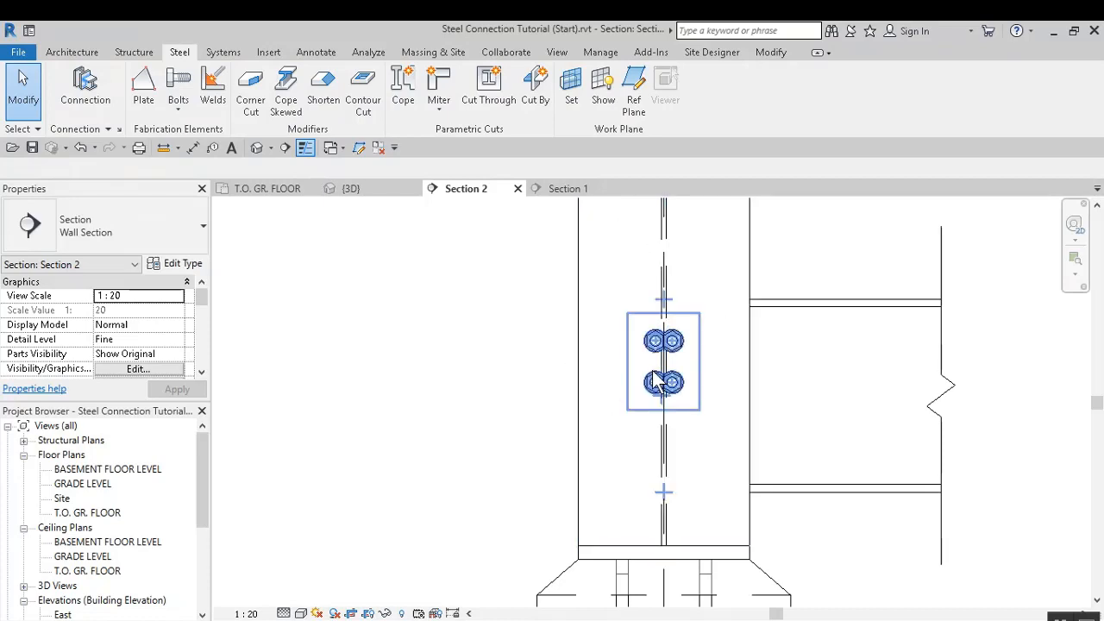
{"action": "left_click", "coordinate": [287, 190]}
{"action": "scroll", "coordinate": [623, 397], "scroll_direction": "down", "scroll_amount": 4}
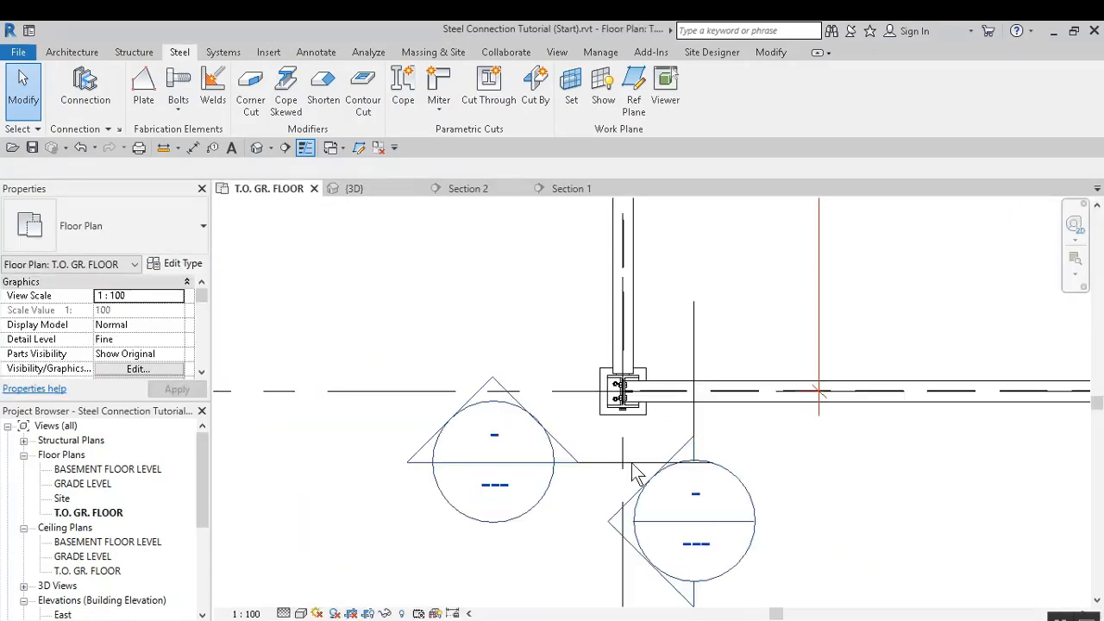
{"action": "scroll", "coordinate": [630, 473], "scroll_direction": "up", "scroll_amount": 2}
{"action": "left_click", "coordinate": [628, 457]}
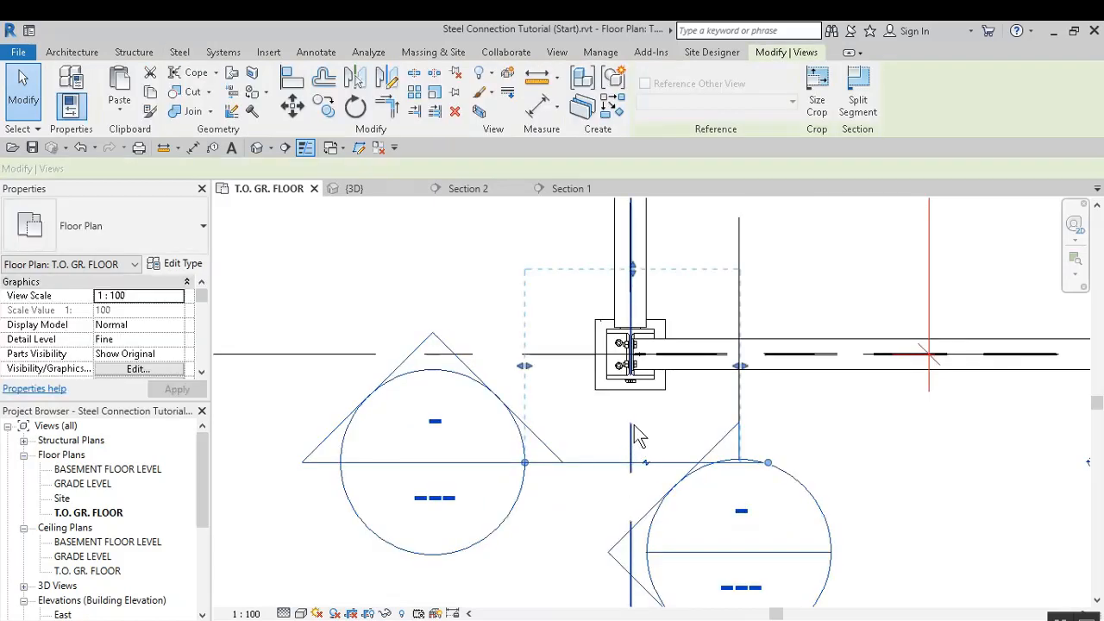
{"action": "scroll", "coordinate": [634, 440], "scroll_direction": "down", "scroll_amount": 3}
{"action": "left_click", "coordinate": [636, 539]}
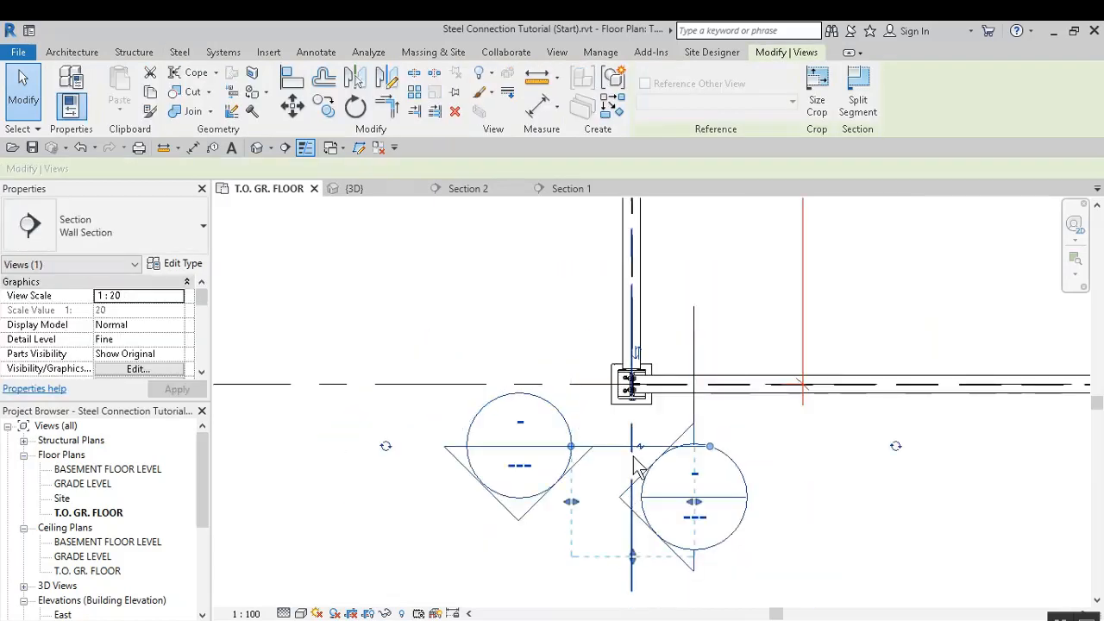
{"action": "scroll", "coordinate": [633, 413], "scroll_direction": "up", "scroll_amount": 2}
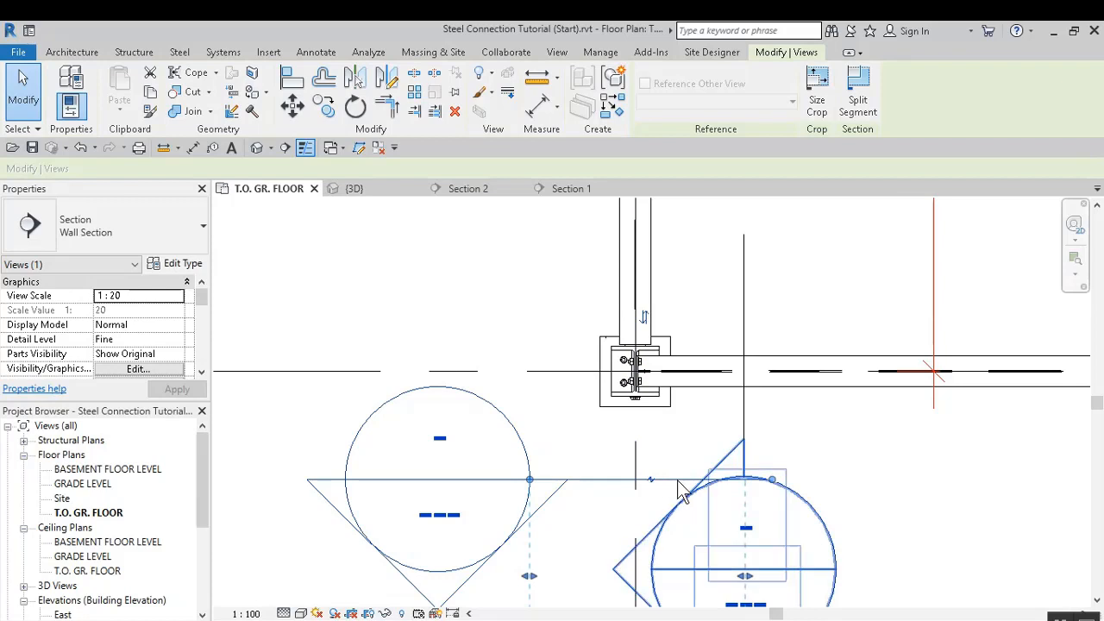
{"action": "left_click_drag", "start_coordinate": [594, 480], "coordinate": [602, 268]}
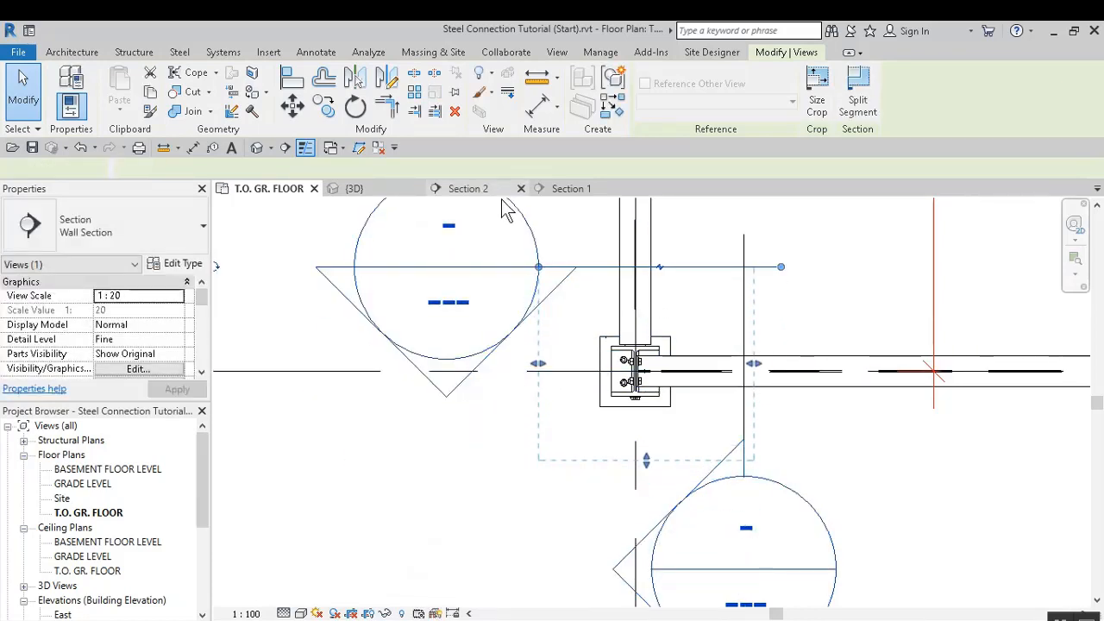
Try deleting the break line that masks the girder in Section 2, and undo the deletion
{"action": "scroll", "coordinate": [713, 427], "scroll_direction": "down", "scroll_amount": 3}
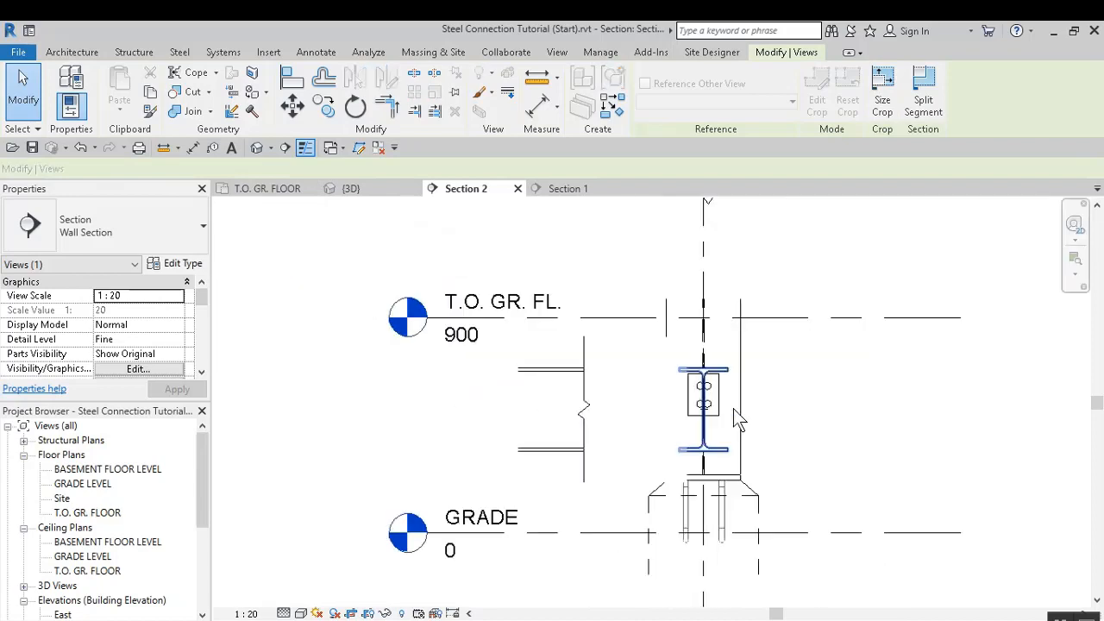
{"action": "scroll", "coordinate": [734, 410], "scroll_direction": "up", "scroll_amount": 2}
{"action": "middle_click_drag", "start_coordinate": [736, 429], "coordinate": [744, 387]}
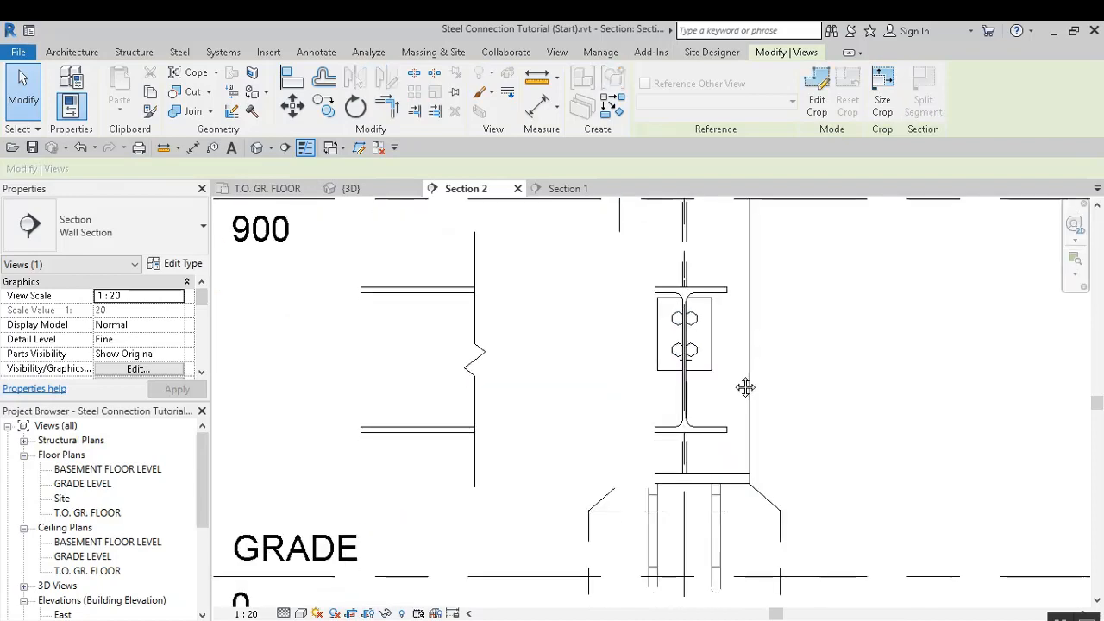
{"action": "left_click", "coordinate": [697, 345]}
{"action": "scroll", "coordinate": [704, 354], "scroll_direction": "down", "scroll_amount": 3}
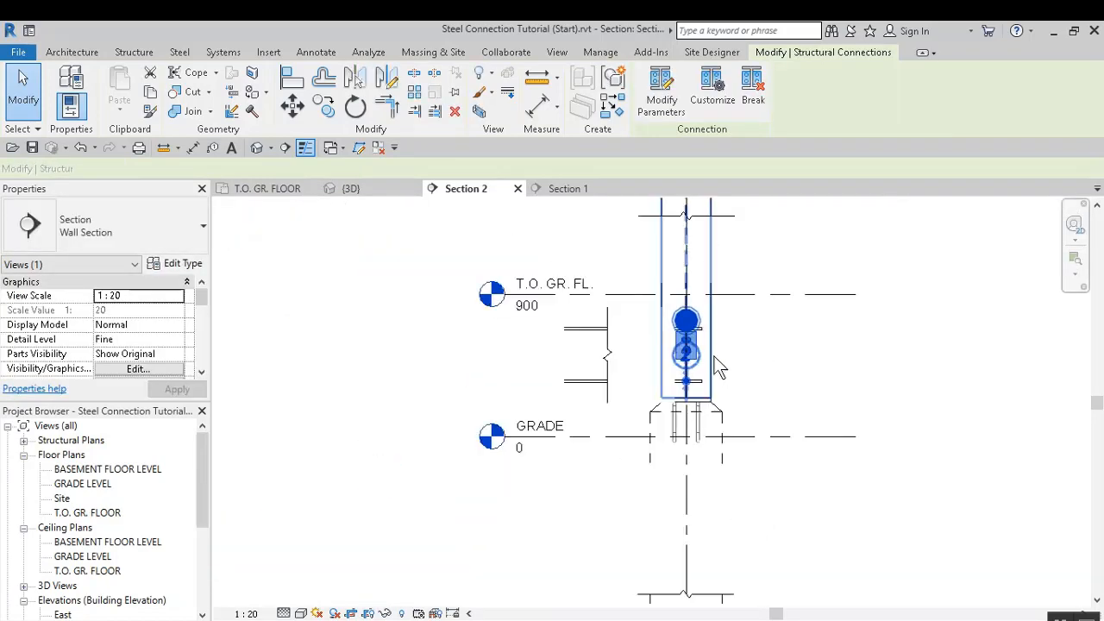
{"action": "scroll", "coordinate": [712, 362], "scroll_direction": "up", "scroll_amount": 1}
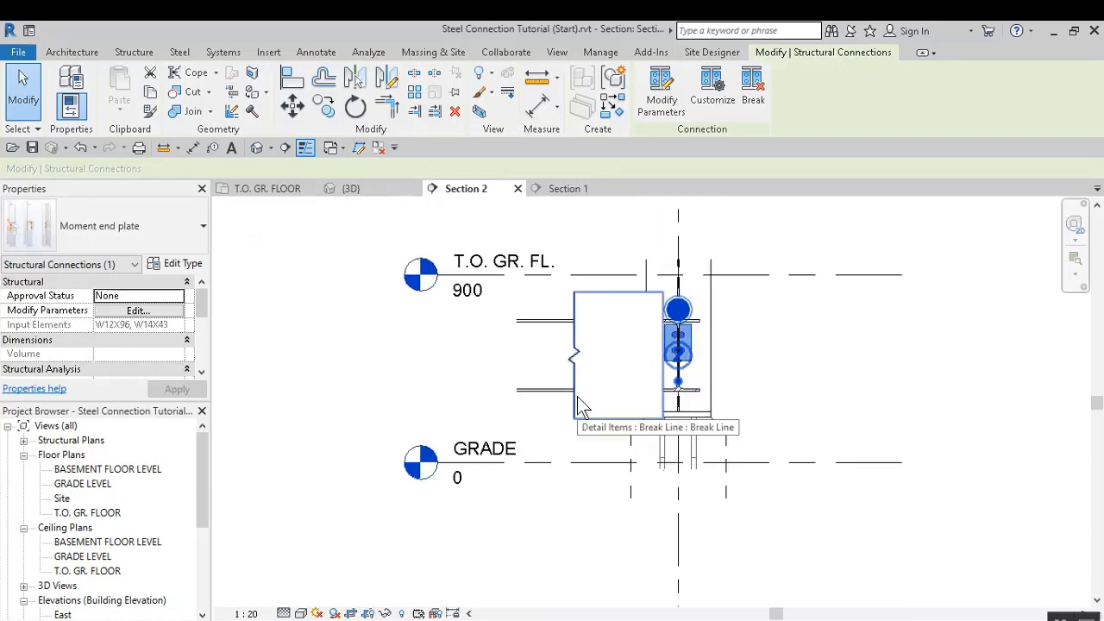
{"action": "left_click", "coordinate": [601, 341]}
{"action": "left_click", "coordinate": [455, 110]}
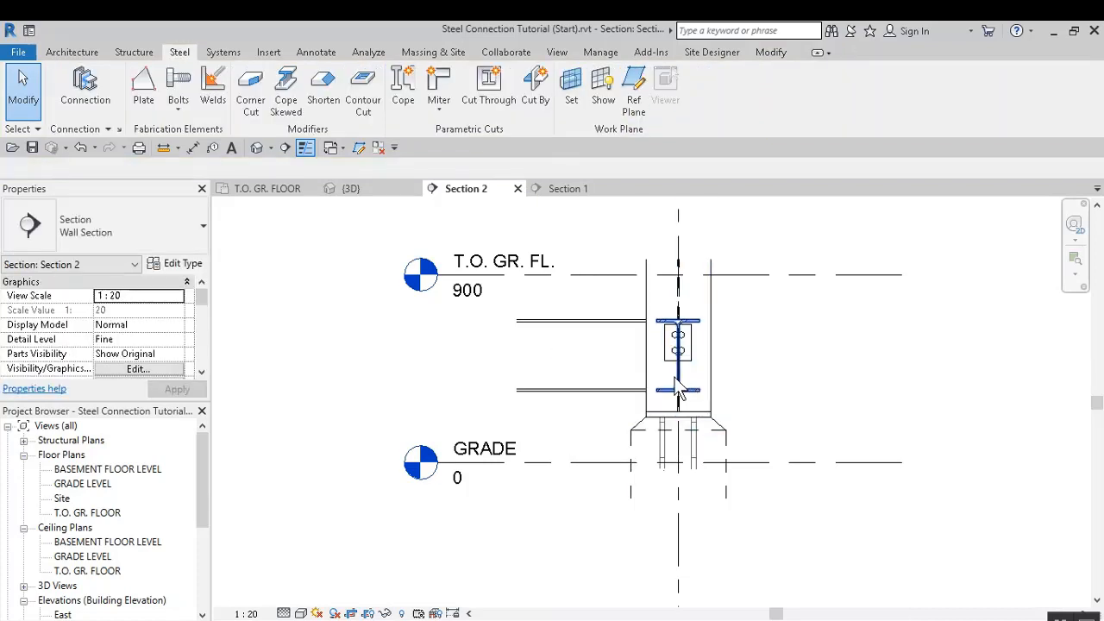
{"action": "key", "text": "ctrl+z"}
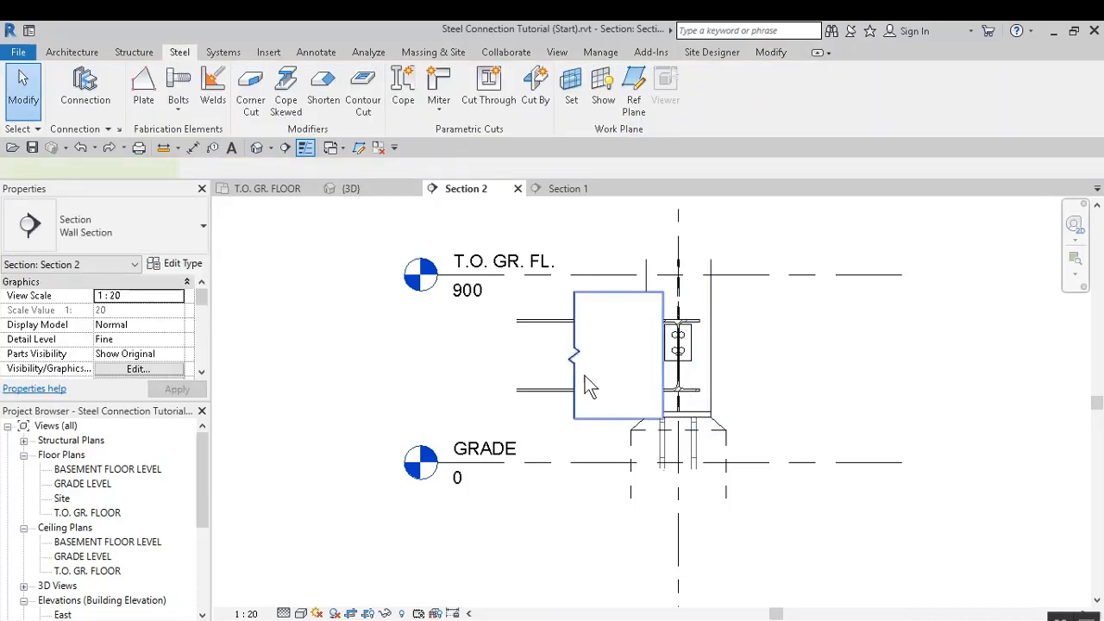
Flip the girder's break line in Section 2 so it masks the side facing away from the column
{"action": "left_click", "coordinate": [587, 386]}
{"action": "left_click", "coordinate": [559, 359]}
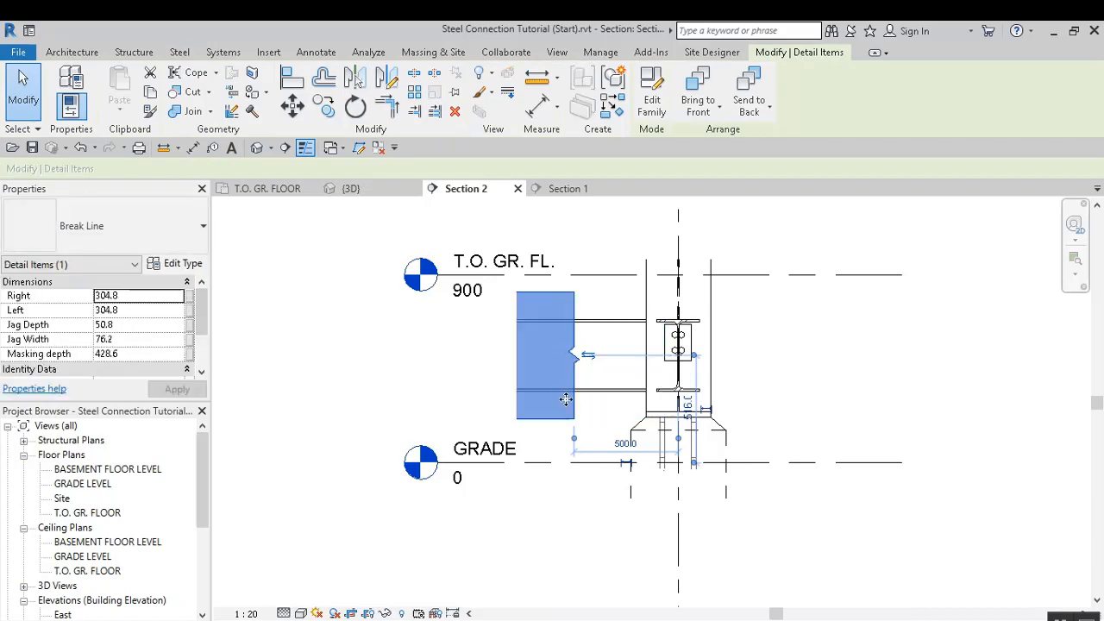
{"action": "left_click", "coordinate": [559, 494]}
{"action": "scroll", "coordinate": [553, 456], "scroll_direction": "down", "scroll_amount": 3}
{"action": "scroll", "coordinate": [634, 412], "scroll_direction": "up", "scroll_amount": 2}
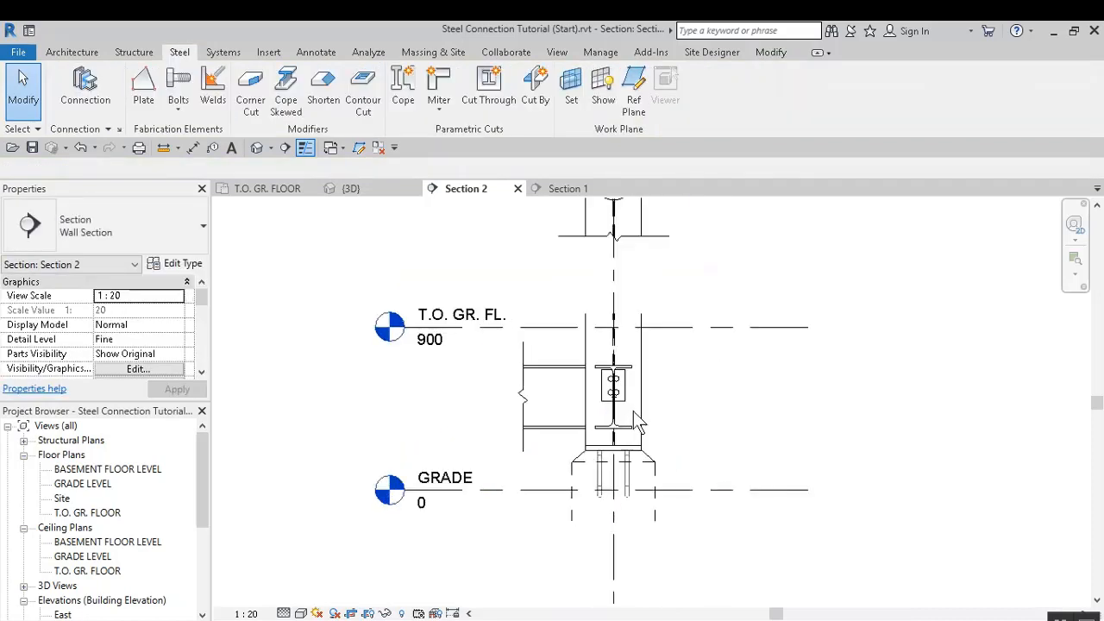
Set the Moment end plate's height layout to Total in Section 2, with a plate height of 508 and no connection on the other side
{"action": "scroll", "coordinate": [635, 419], "scroll_direction": "up", "scroll_amount": 4}
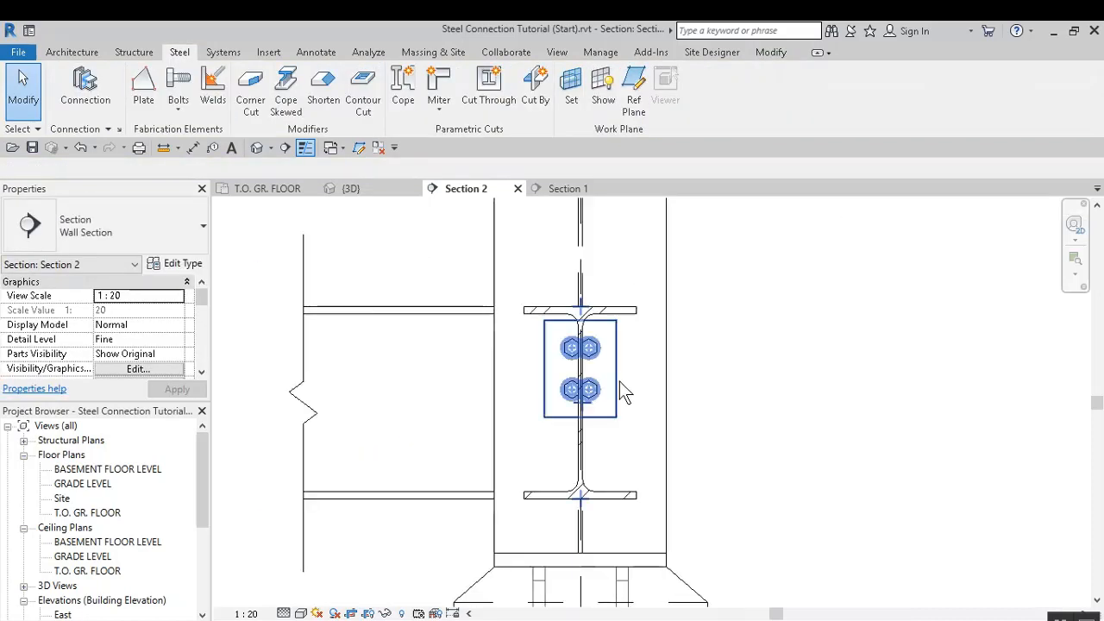
{"action": "left_click", "coordinate": [619, 381]}
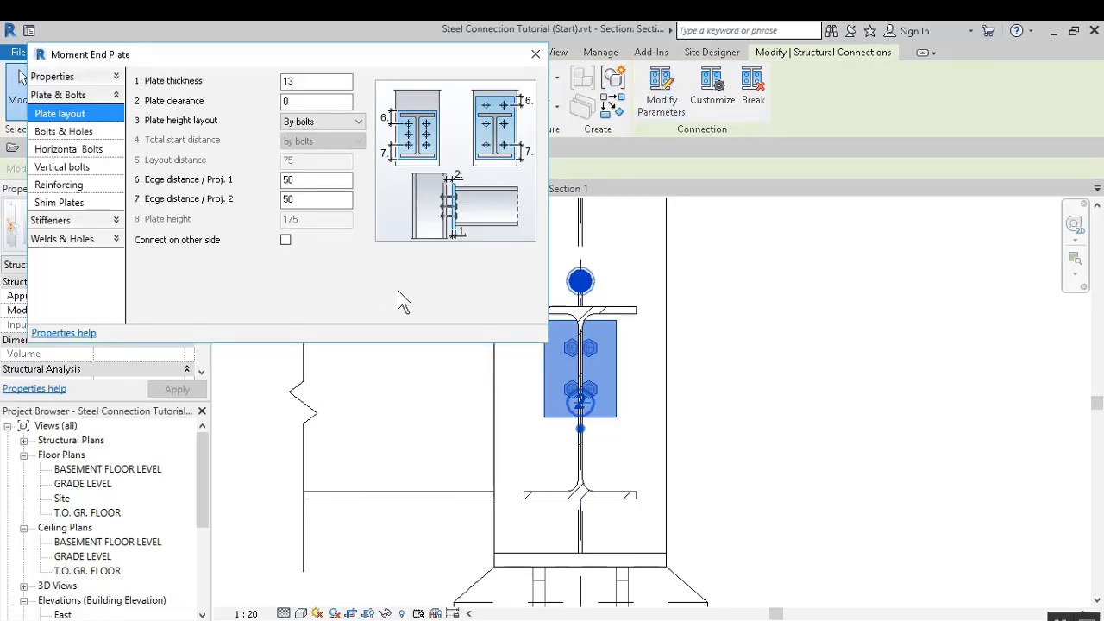
{"action": "left_click", "coordinate": [321, 125]}
{"action": "left_click", "coordinate": [316, 145]}
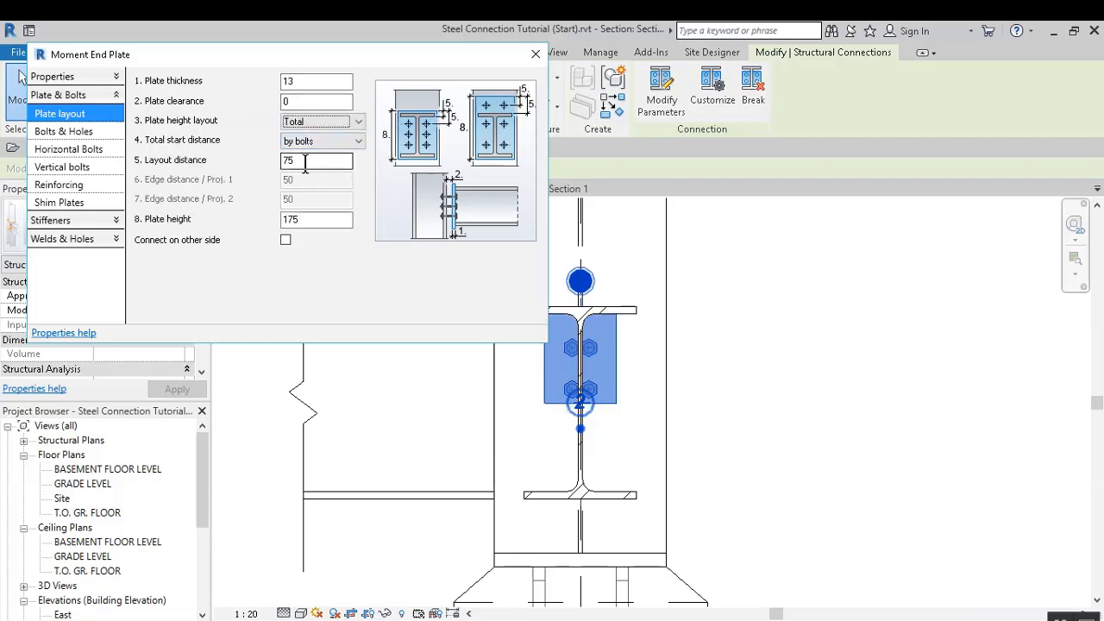
{"action": "left_click", "coordinate": [301, 163]}
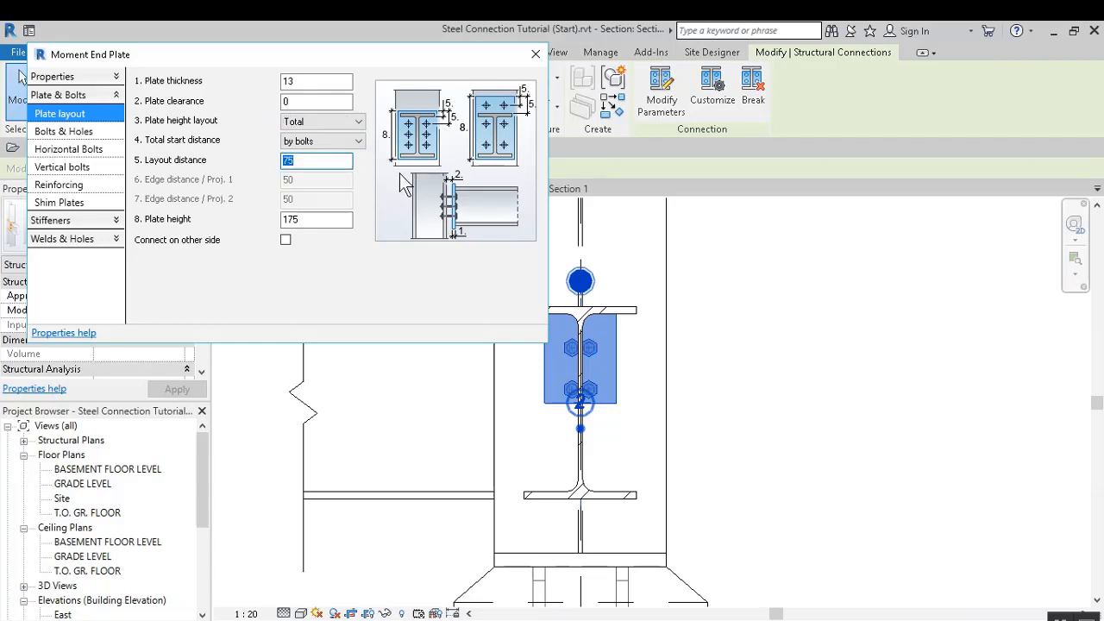
{"action": "left_click", "coordinate": [316, 219]}
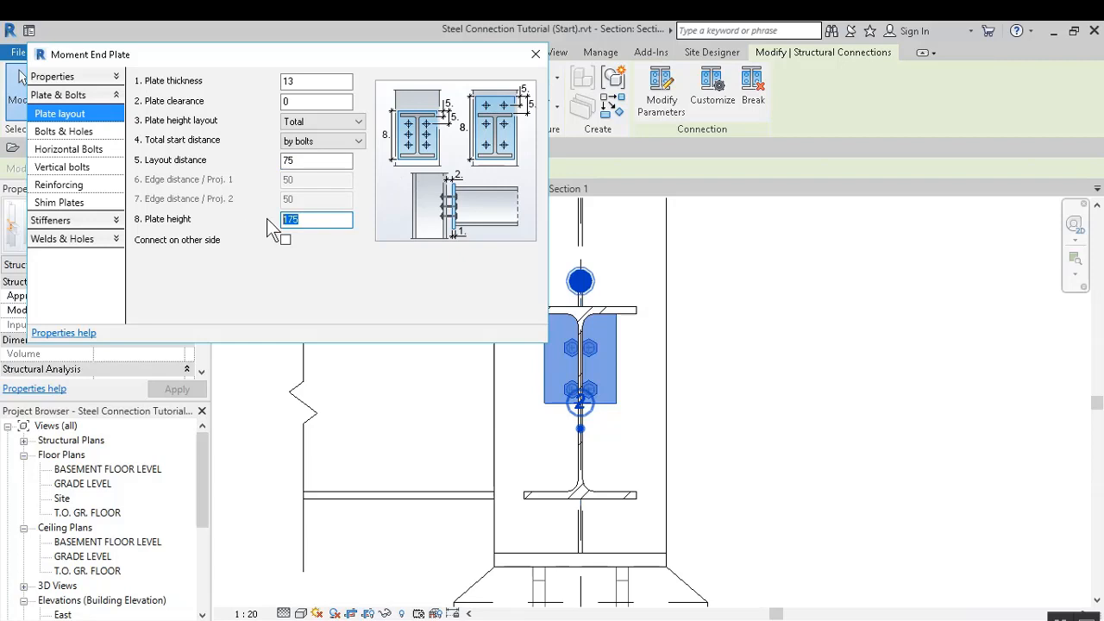
{"action": "type", "text": "508"}
{"action": "left_click", "coordinate": [286, 239]}
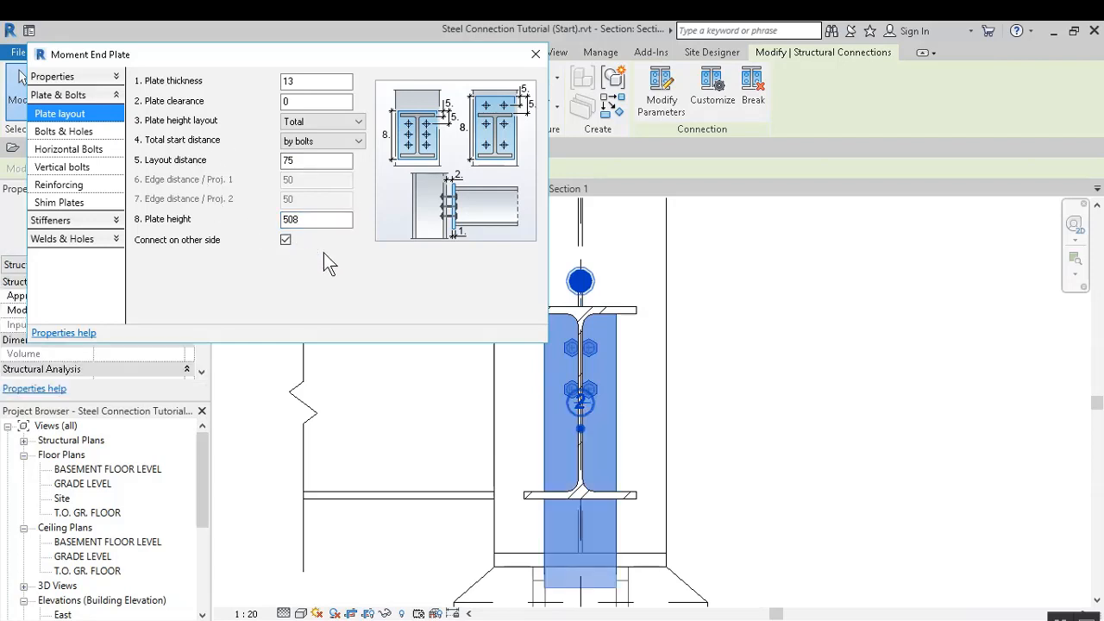
{"action": "left_click", "coordinate": [286, 240]}
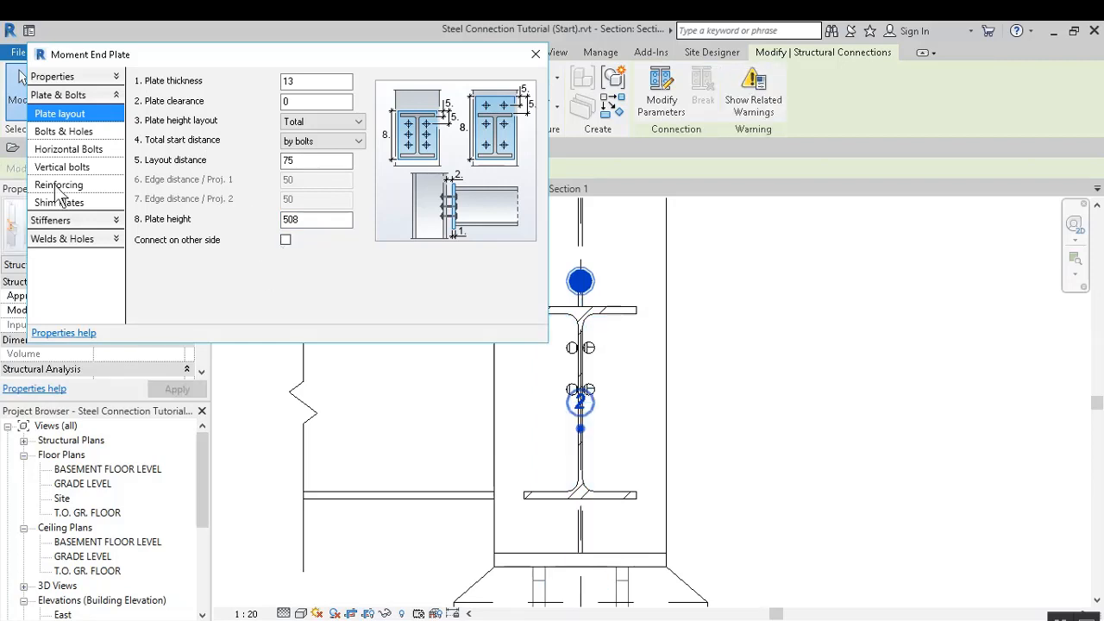
Set the end plate's total start distance to beam top
{"action": "left_click", "coordinate": [76, 132]}
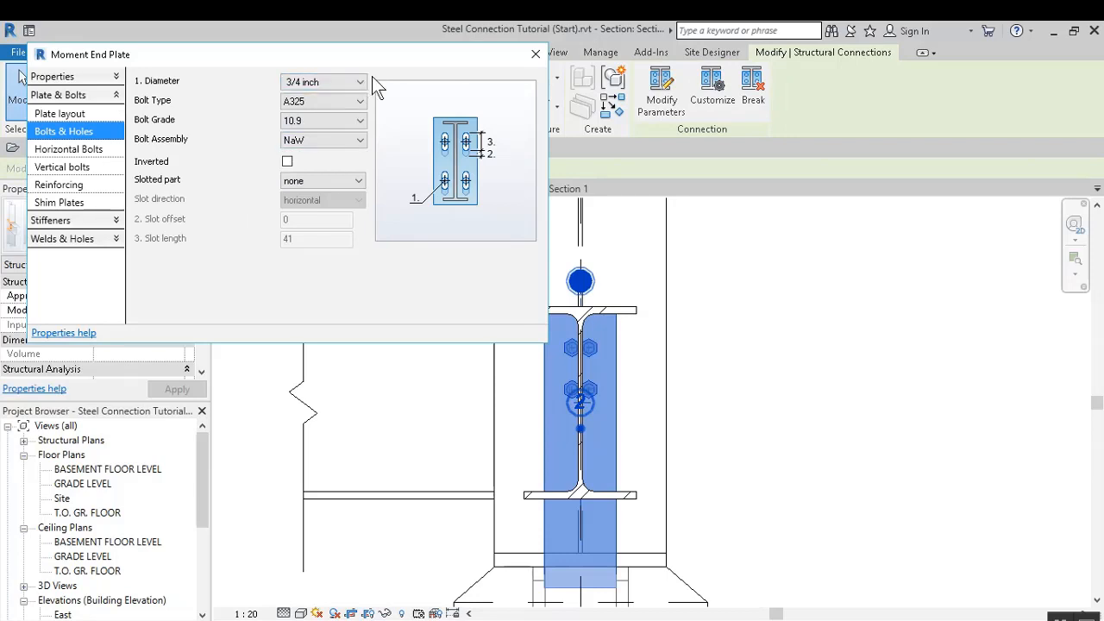
{"action": "left_click", "coordinate": [76, 113]}
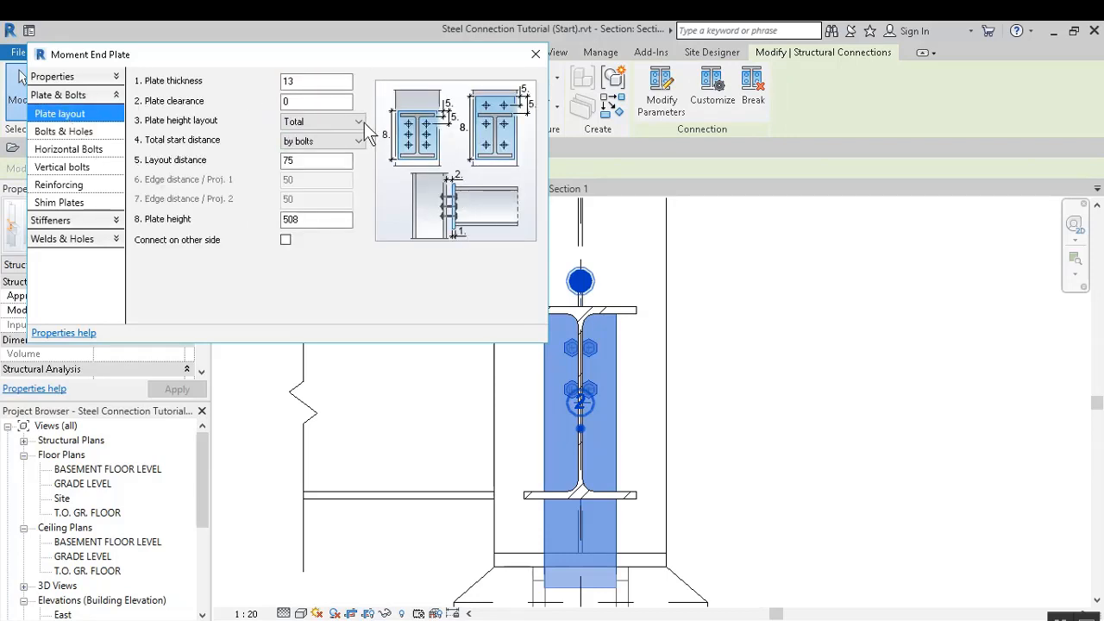
{"action": "left_click", "coordinate": [321, 140]}
{"action": "left_click", "coordinate": [314, 152]}
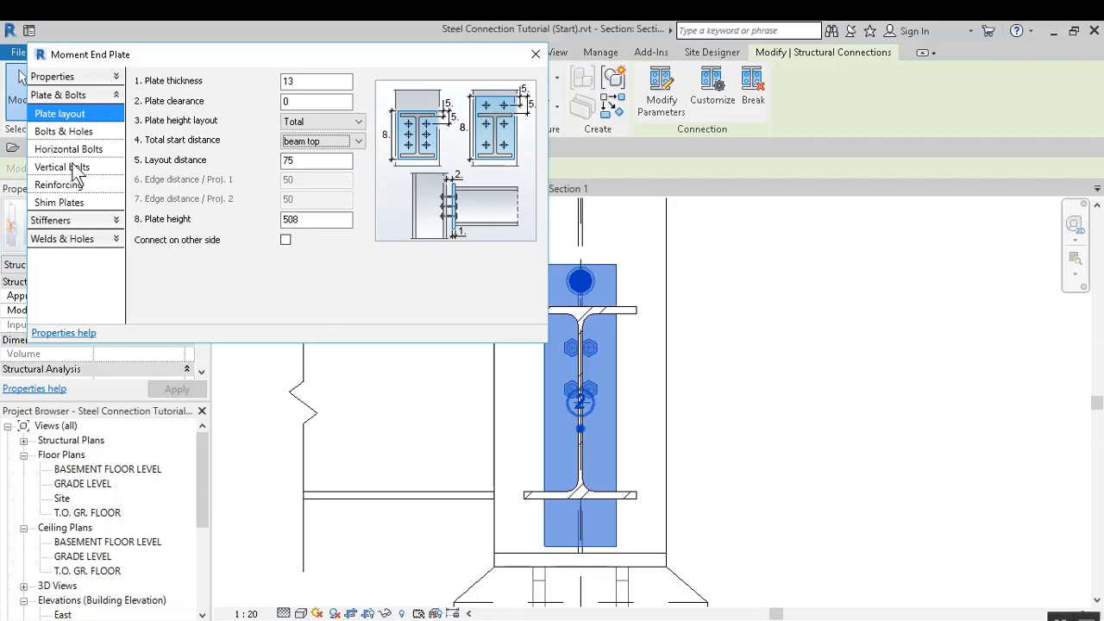
Configure the end plate's bolts with a 1 inch diameter, Na2W assembly and no slotted part
{"action": "left_click", "coordinate": [77, 132]}
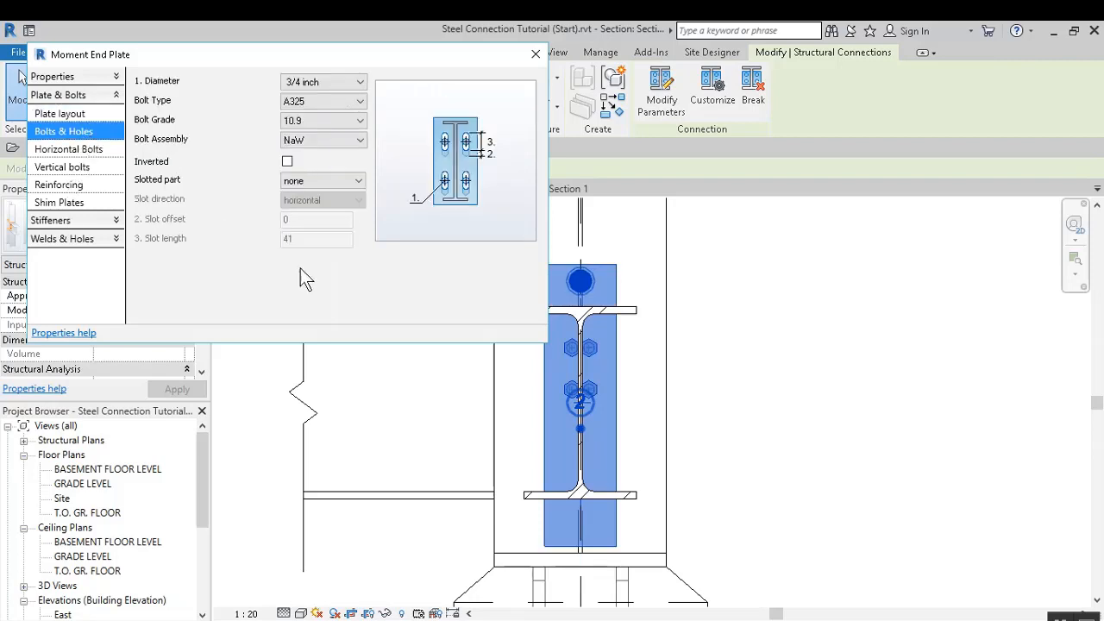
{"action": "left_click", "coordinate": [299, 82]}
{"action": "left_click", "coordinate": [313, 158]}
{"action": "left_click", "coordinate": [311, 142]}
{"action": "left_click", "coordinate": [321, 171]}
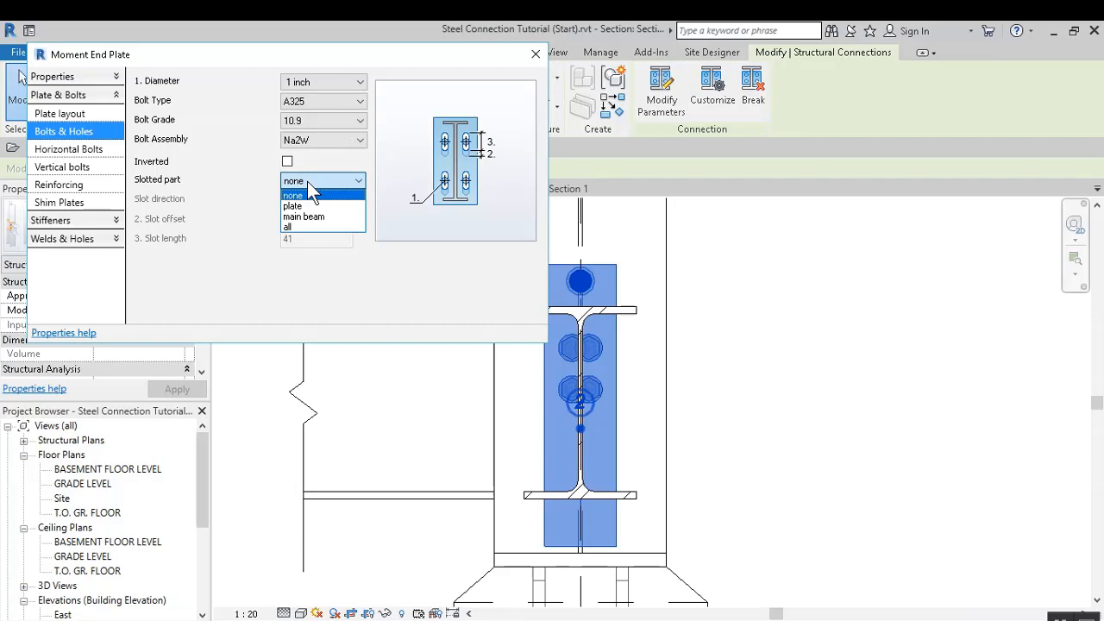
{"action": "left_click", "coordinate": [307, 185]}
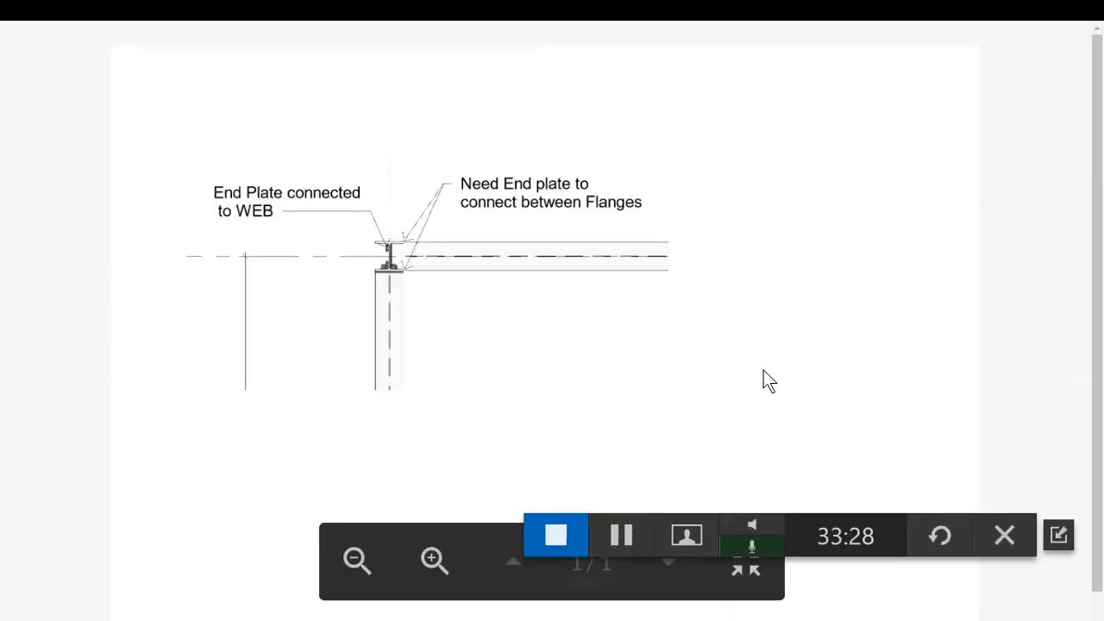
{"action": "left_click", "coordinate": [618, 535]}
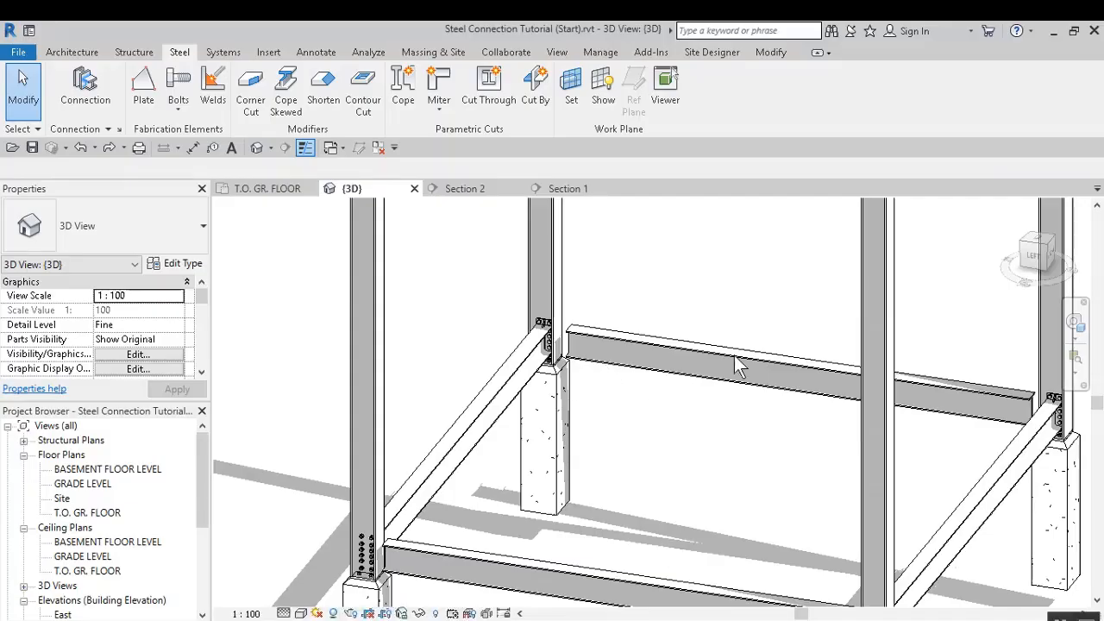
{"action": "scroll", "coordinate": [579, 336], "scroll_direction": "up", "scroll_amount": 5}
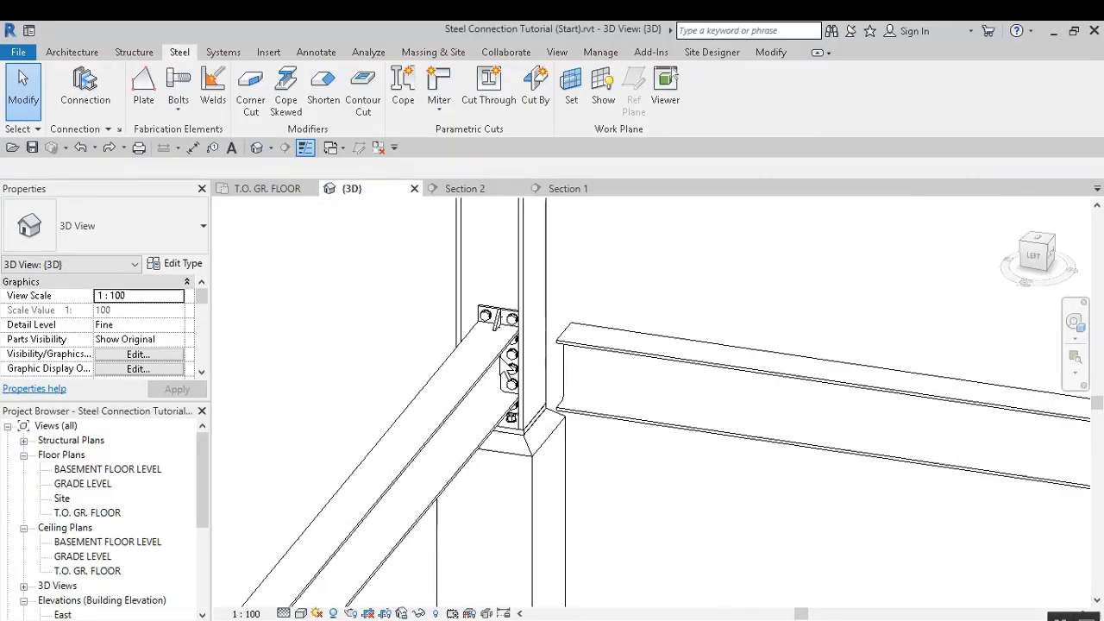
{"action": "scroll", "coordinate": [537, 352], "scroll_direction": "down", "scroll_amount": 3}
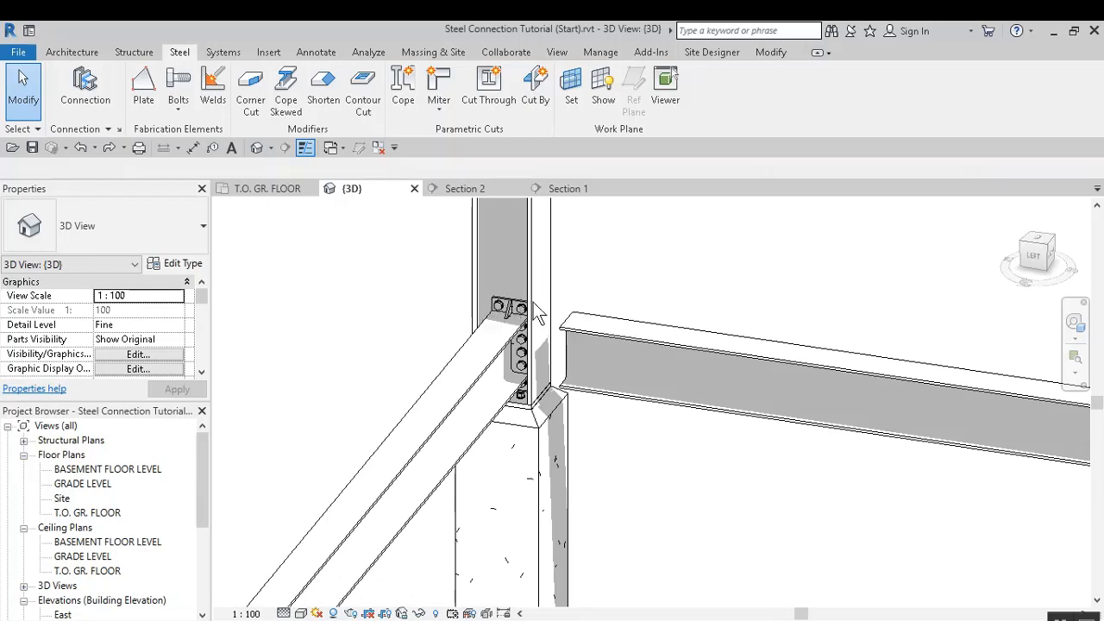
{"action": "scroll", "coordinate": [522, 326], "scroll_direction": "up", "scroll_amount": 2}
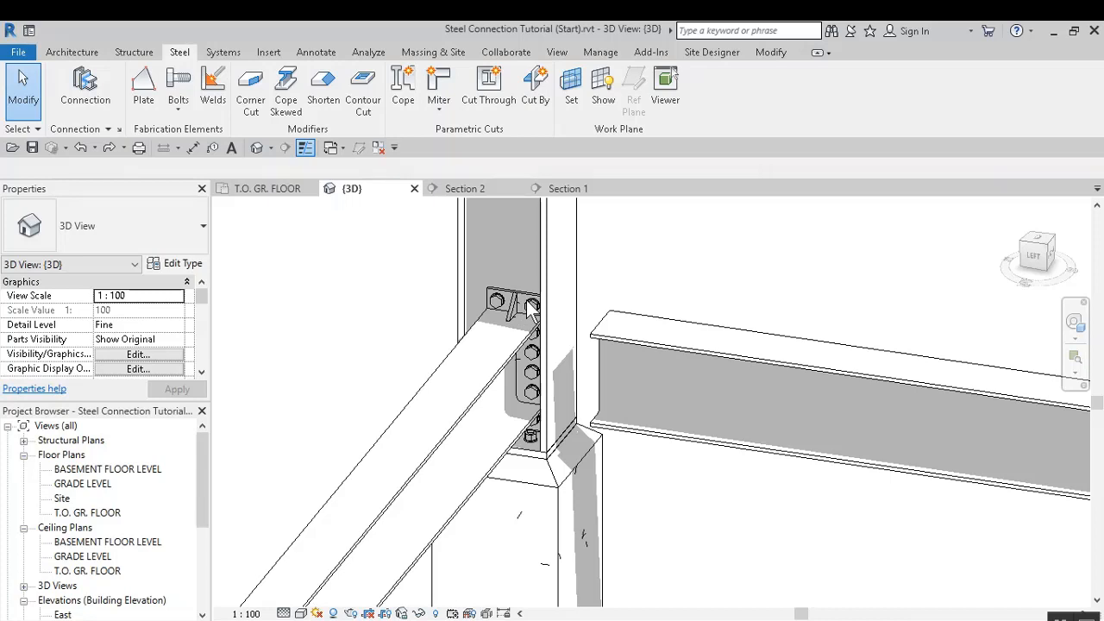
{"action": "left_click", "coordinate": [143, 86]}
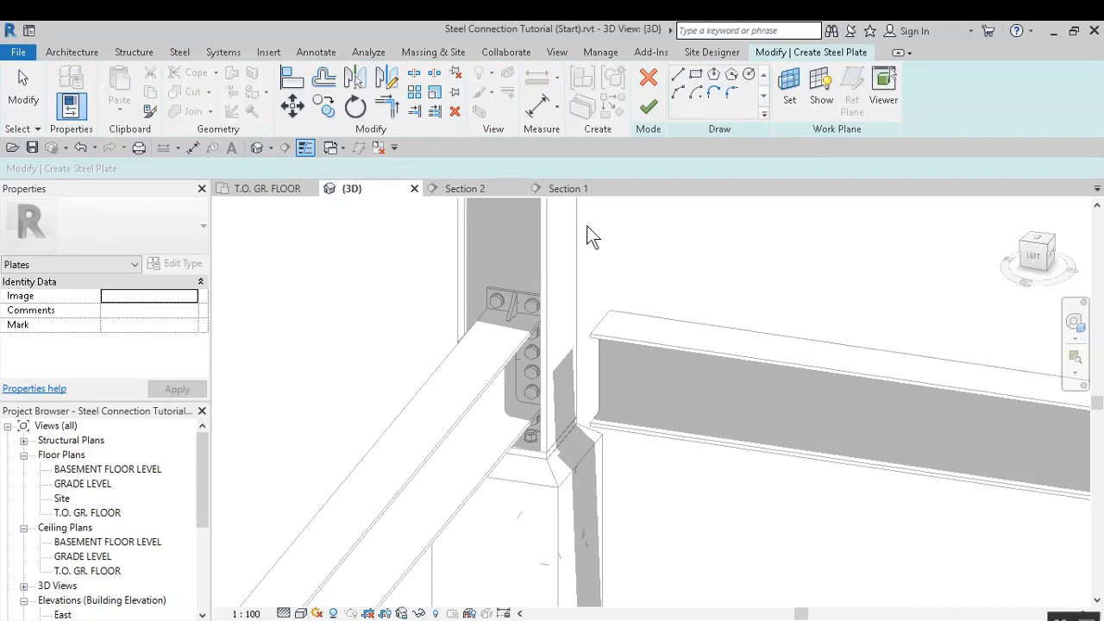
{"action": "left_click", "coordinate": [790, 87]}
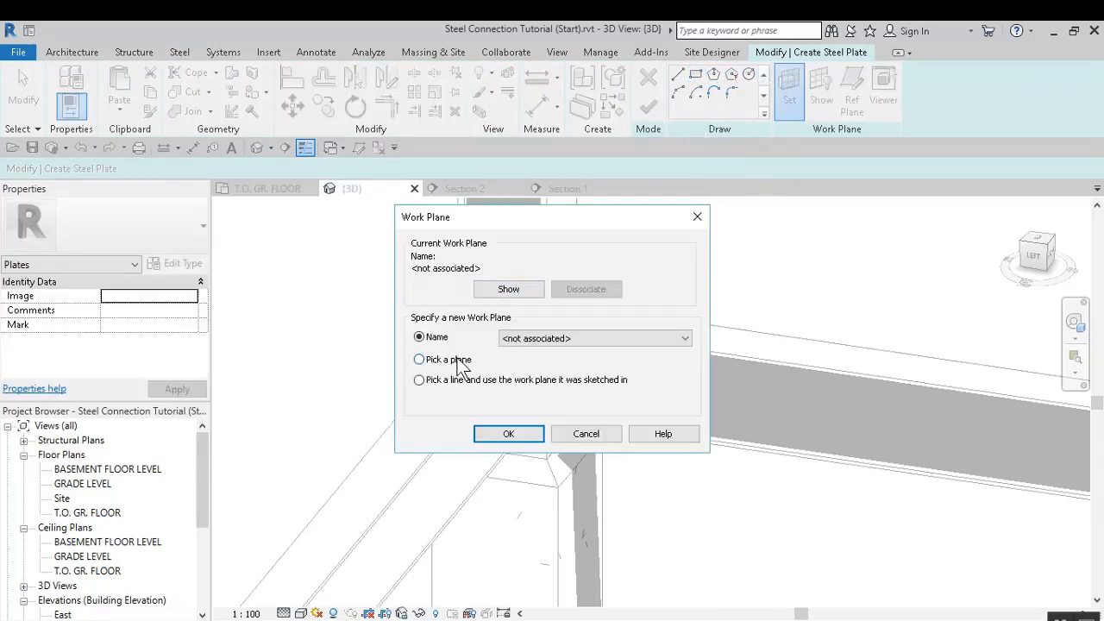
{"action": "left_click", "coordinate": [457, 360]}
{"action": "left_click", "coordinate": [528, 431]}
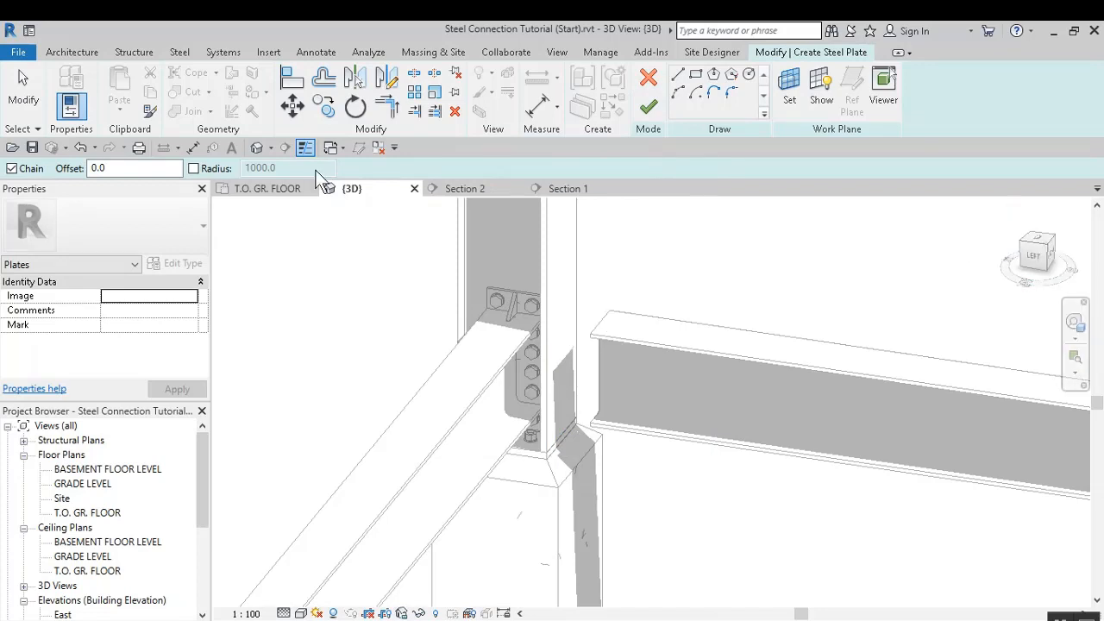
{"action": "left_click", "coordinate": [468, 188]}
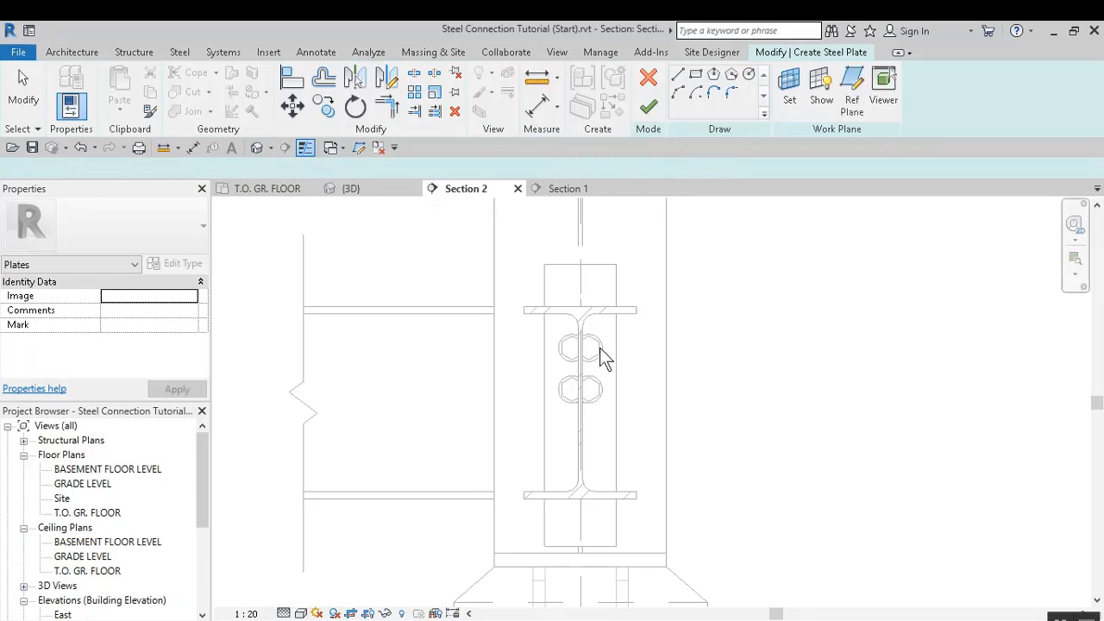
{"action": "scroll", "coordinate": [616, 352], "scroll_direction": "down", "scroll_amount": 2}
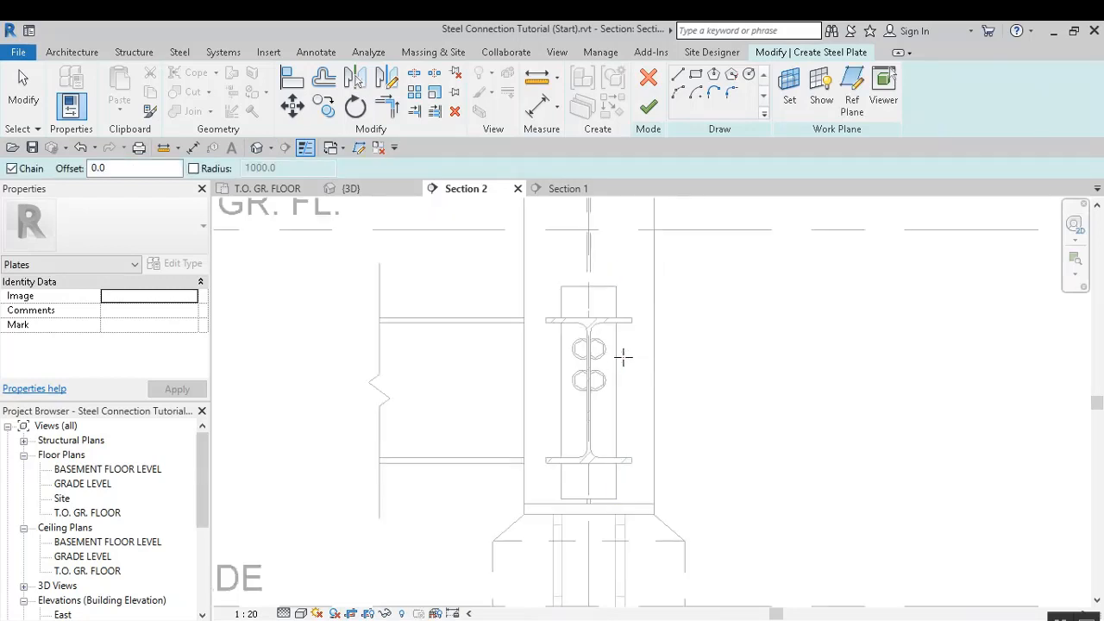
{"action": "scroll", "coordinate": [629, 359], "scroll_direction": "down", "scroll_amount": 1}
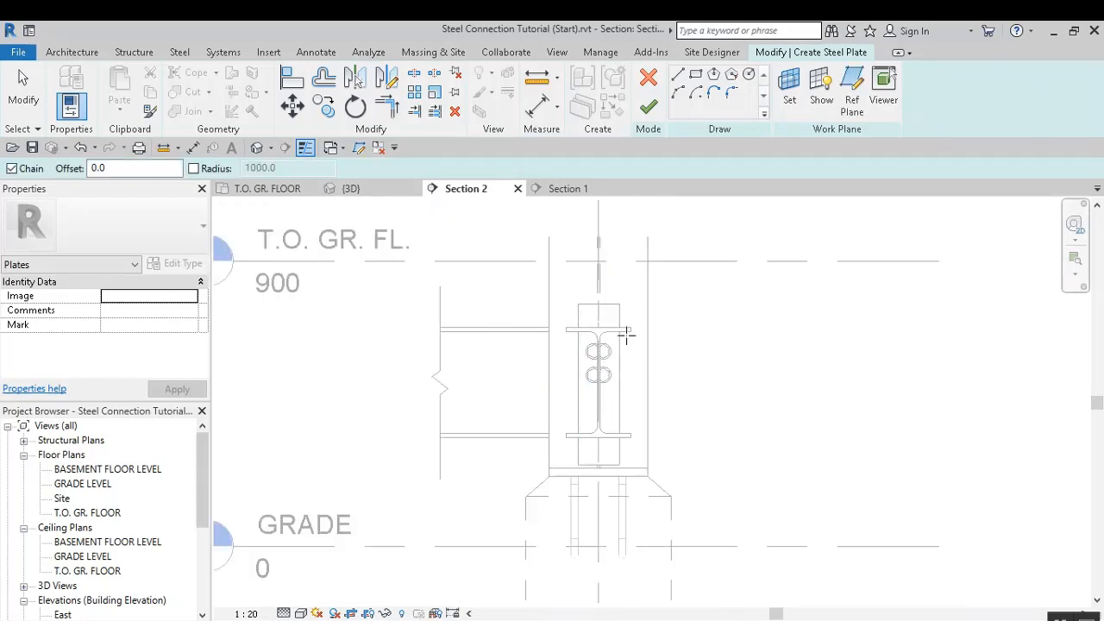
{"action": "left_click", "coordinate": [649, 77]}
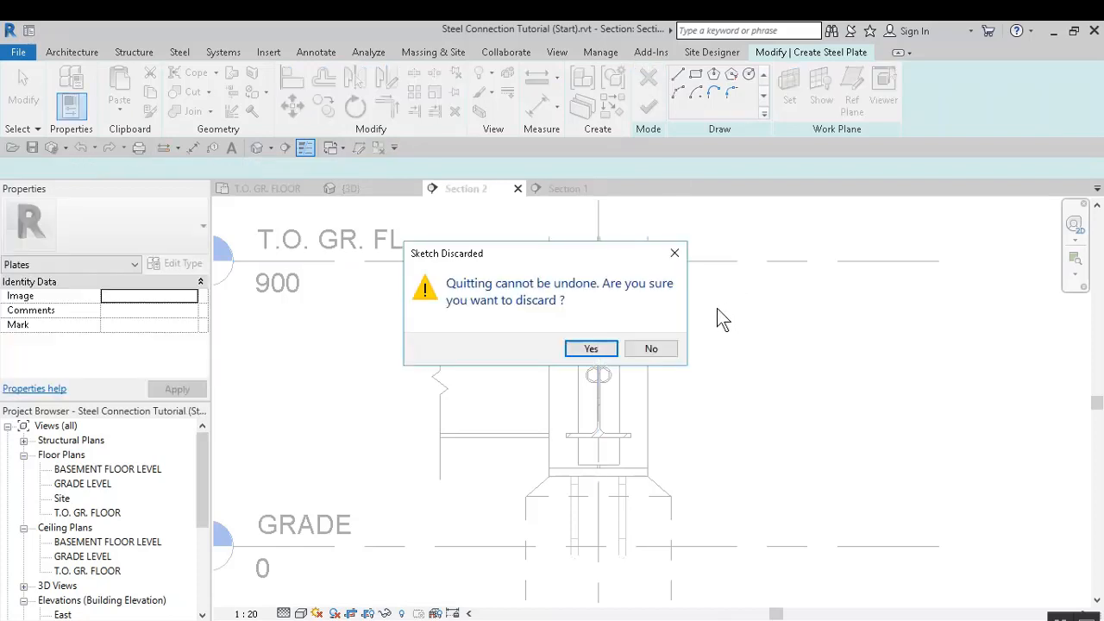
{"action": "left_click", "coordinate": [607, 354]}
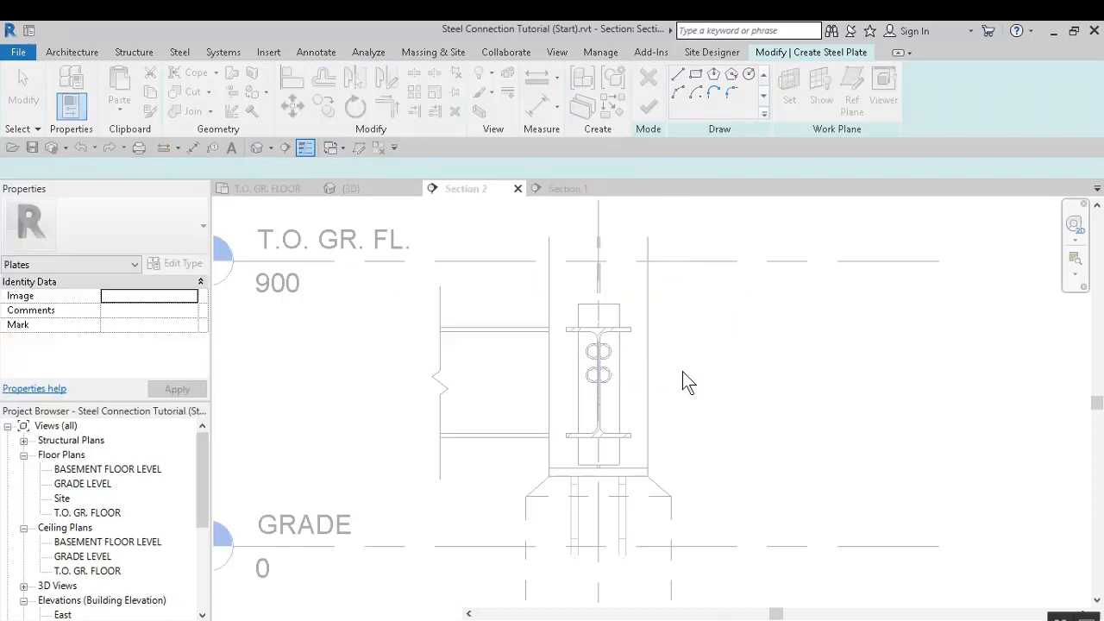
Delete the Moment end plate connection between the W14X43 girder and the W12X96 column's flange
{"action": "left_click", "coordinate": [622, 373]}
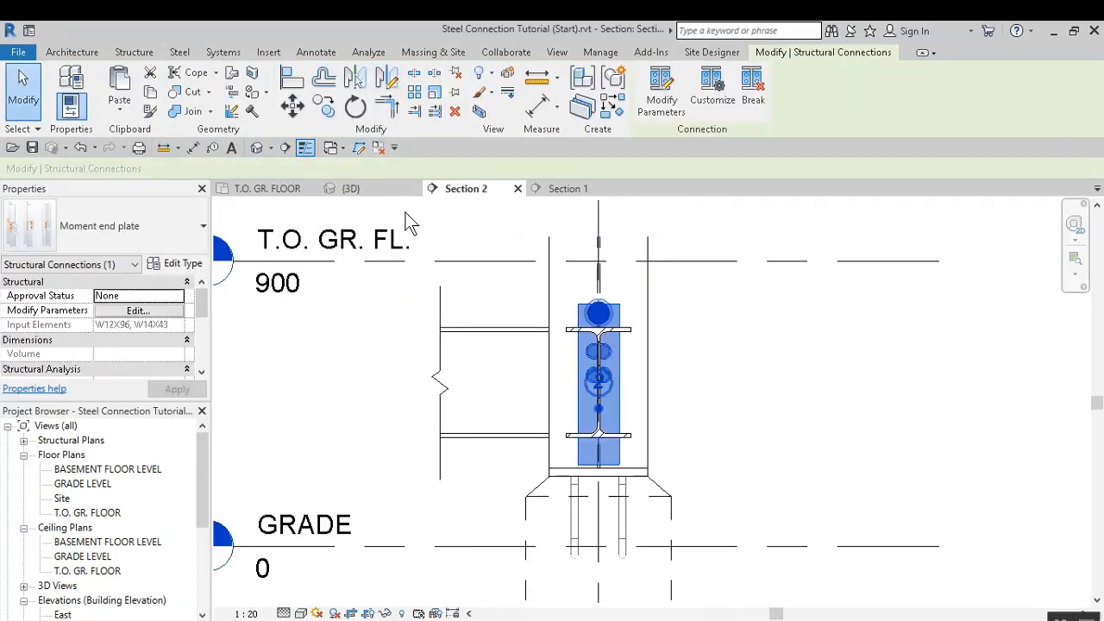
{"action": "left_click", "coordinate": [358, 194]}
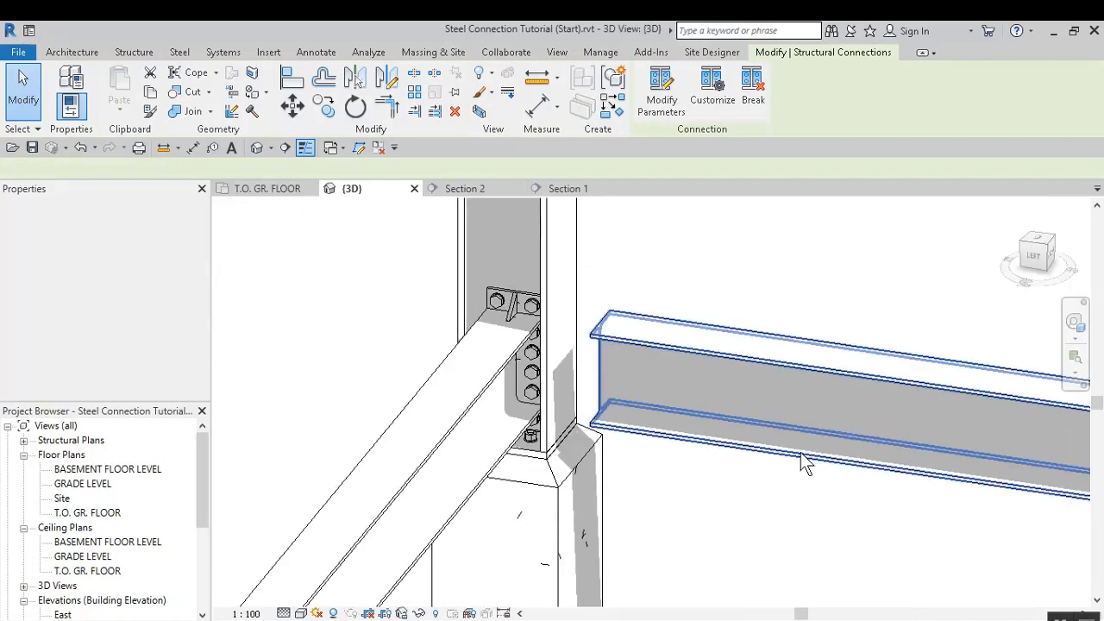
{"action": "scroll", "coordinate": [691, 449], "scroll_direction": "down", "scroll_amount": 5}
{"action": "scroll", "coordinate": [759, 505], "scroll_direction": "up", "scroll_amount": 6}
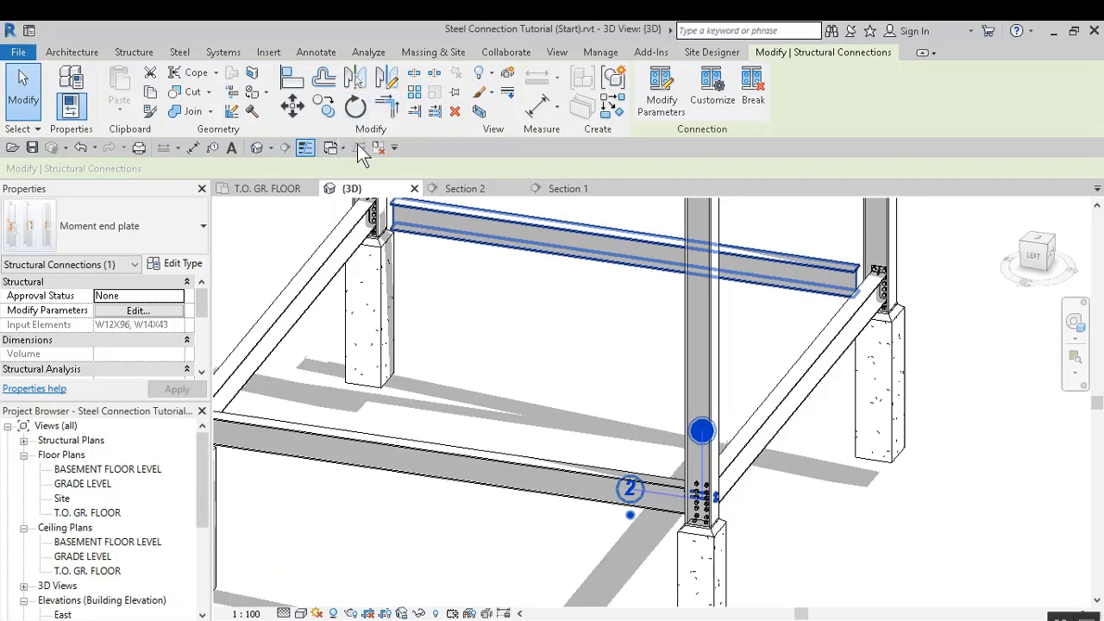
{"action": "left_click", "coordinate": [457, 113]}
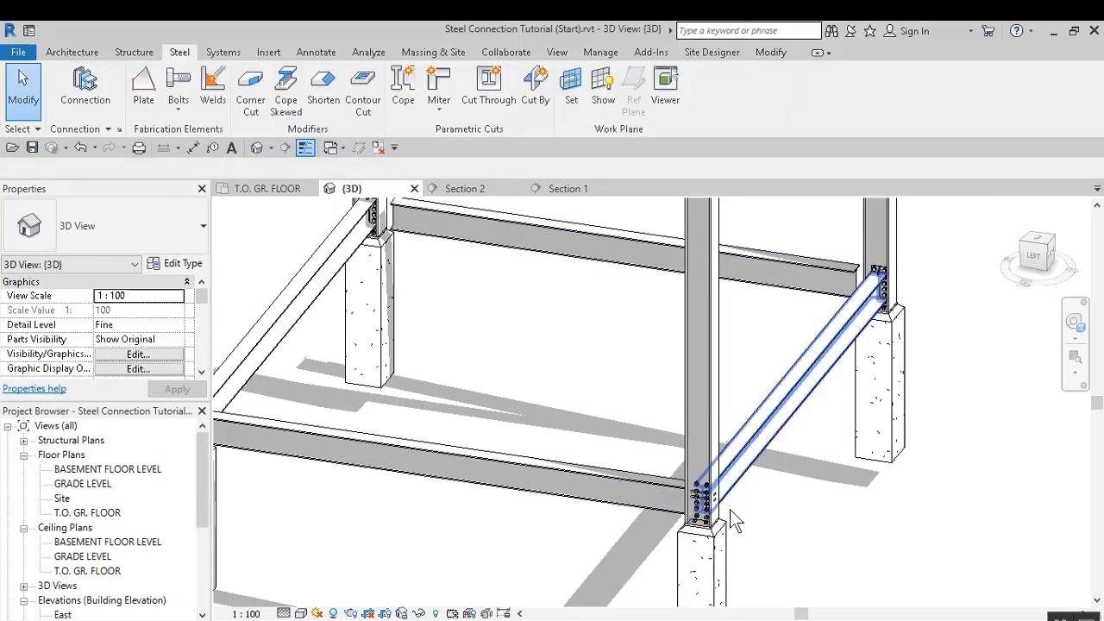
{"action": "scroll", "coordinate": [734, 510], "scroll_direction": "up", "scroll_amount": 3}
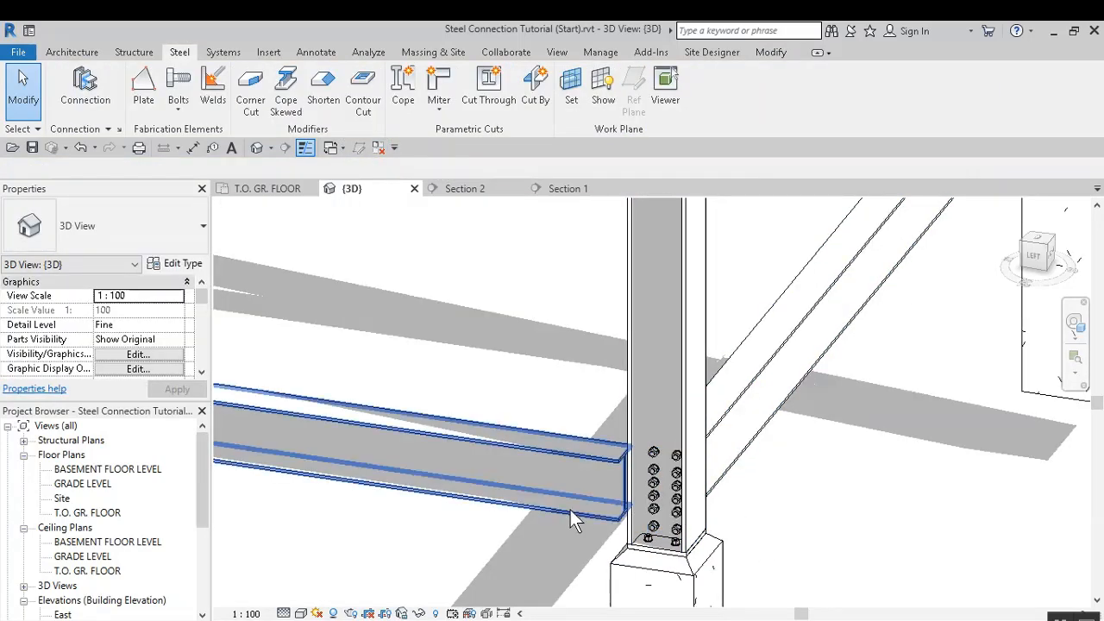
{"action": "left_click", "coordinate": [692, 407]}
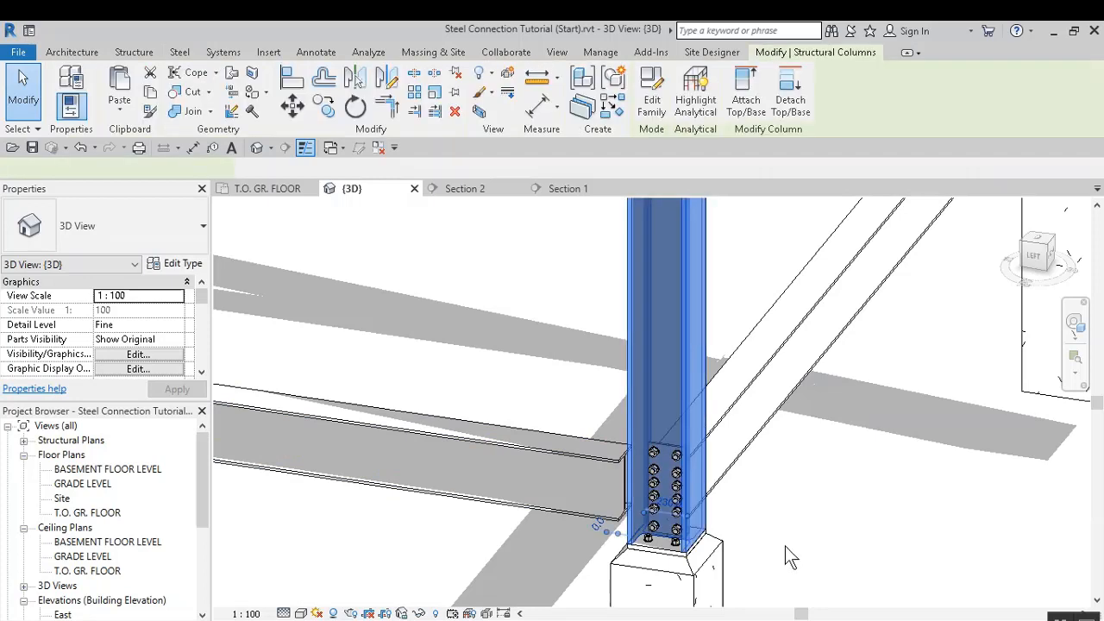
{"action": "left_click", "coordinate": [897, 486]}
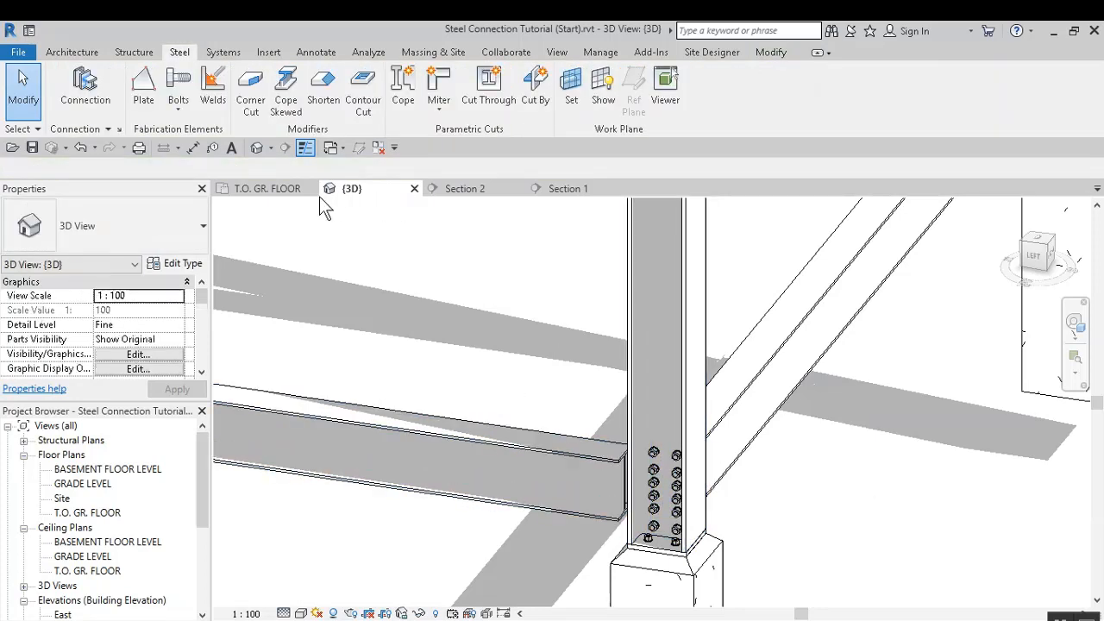
Start a steel plate in the 3D view and pick a plane on the column at the girder joint as its work plane
{"action": "left_click", "coordinate": [266, 190]}
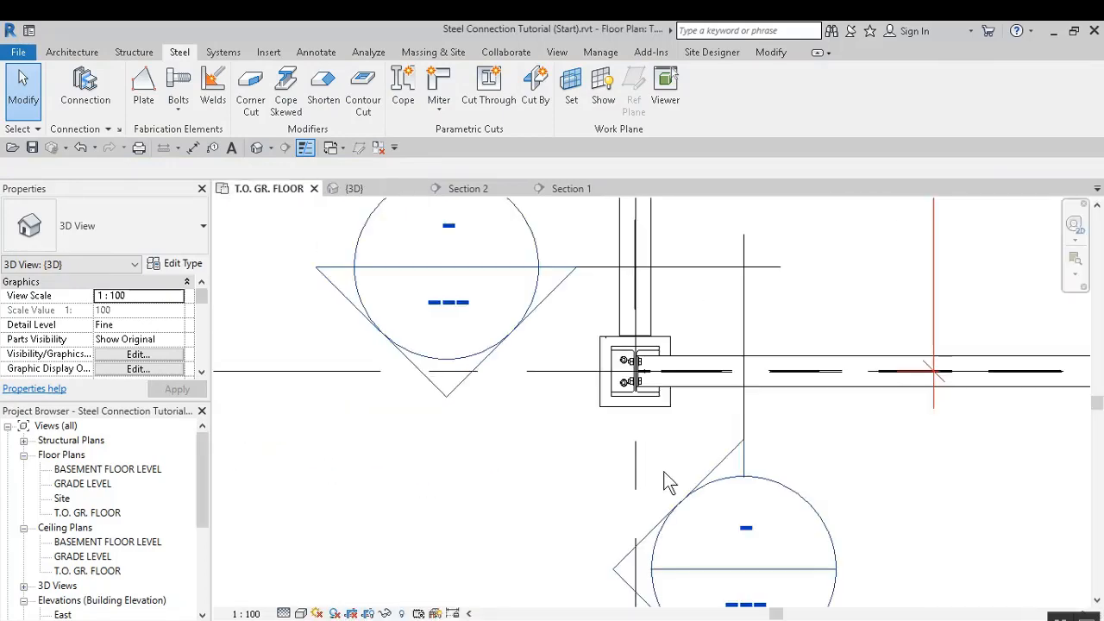
{"action": "scroll", "coordinate": [664, 483], "scroll_direction": "down", "scroll_amount": 3}
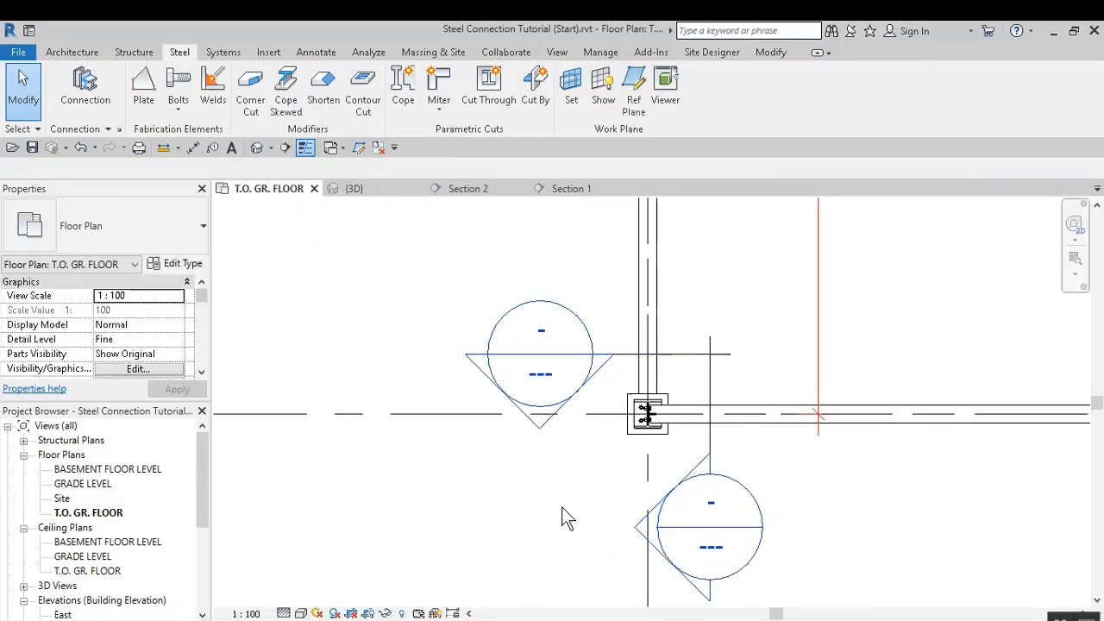
{"action": "scroll", "coordinate": [641, 413], "scroll_direction": "up", "scroll_amount": 4}
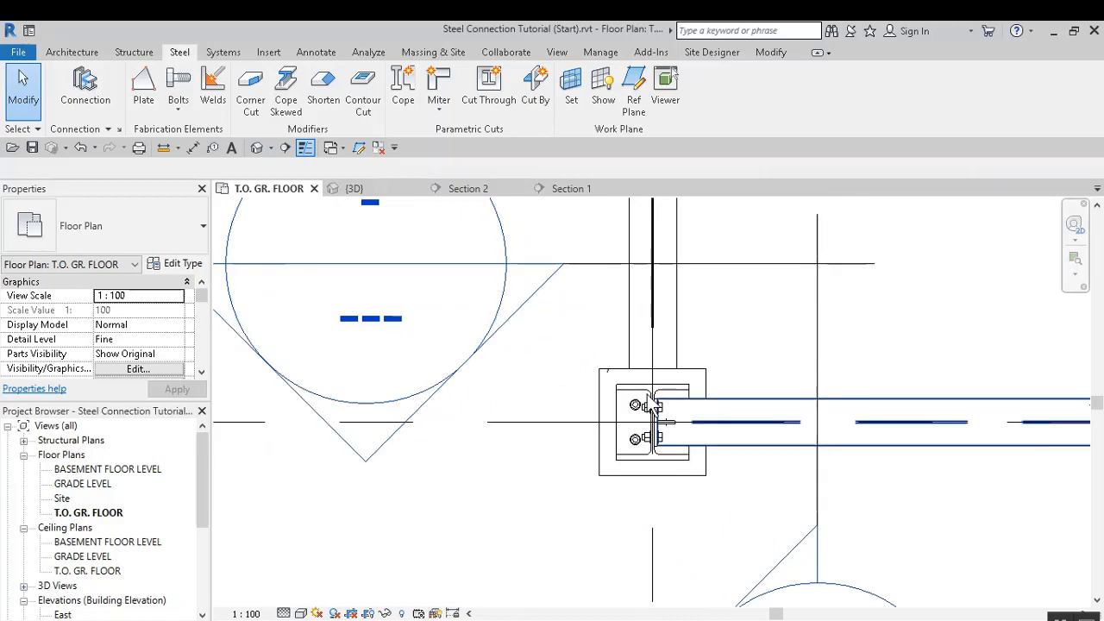
{"action": "scroll", "coordinate": [652, 402], "scroll_direction": "down", "scroll_amount": 2}
{"action": "left_click", "coordinate": [382, 195]}
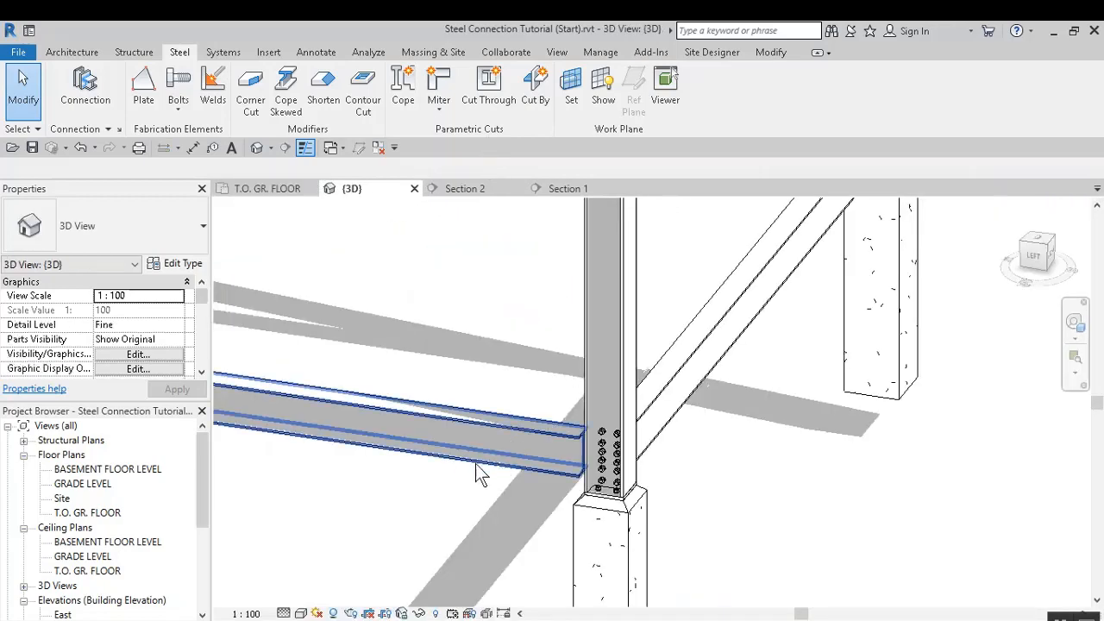
{"action": "mouse_move", "coordinate": [434, 507]}
{"action": "middle_mouse_down", "text": "shift"}
{"action": "mouse_move", "coordinate": [518, 527]}
{"action": "mouse_move", "coordinate": [513, 345]}
{"action": "middle_mouse_up", "text": "shift"}
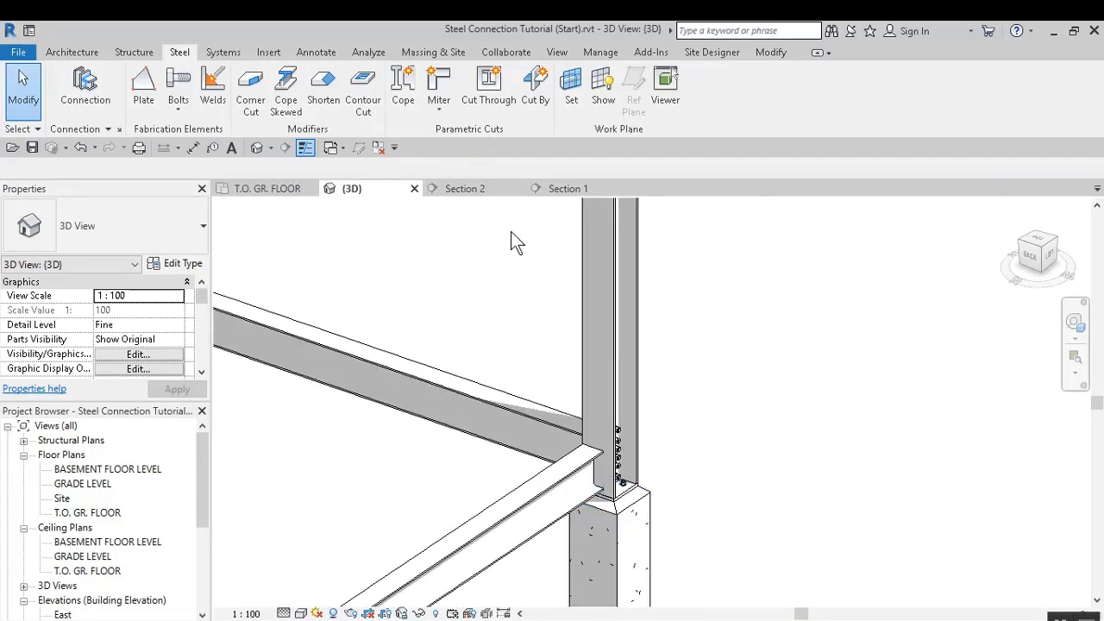
{"action": "left_click", "coordinate": [141, 88]}
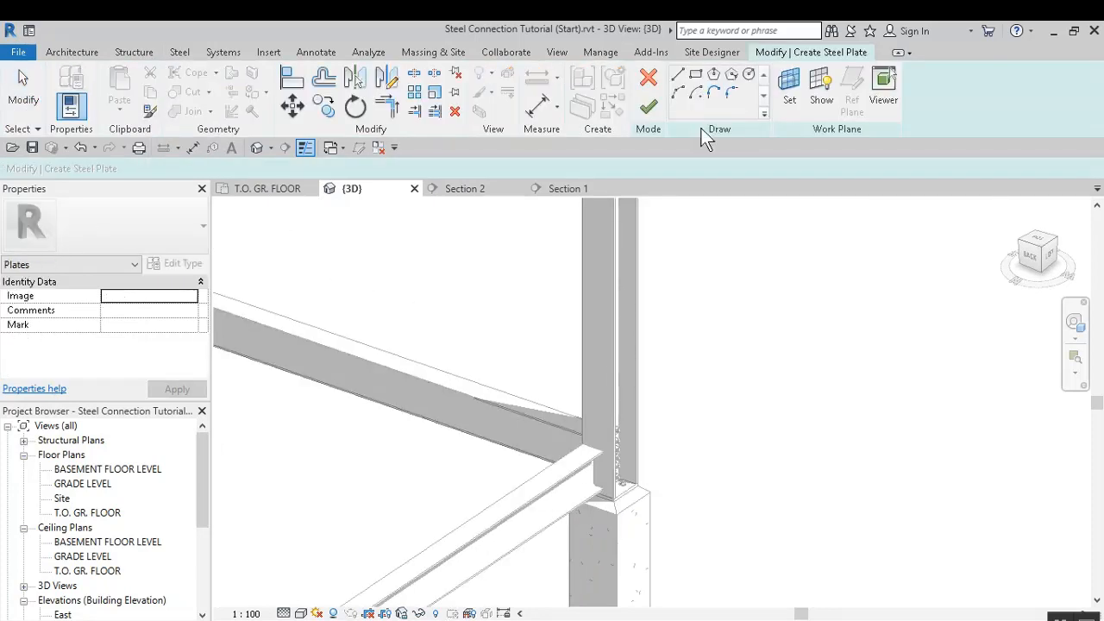
{"action": "left_click", "coordinate": [787, 85]}
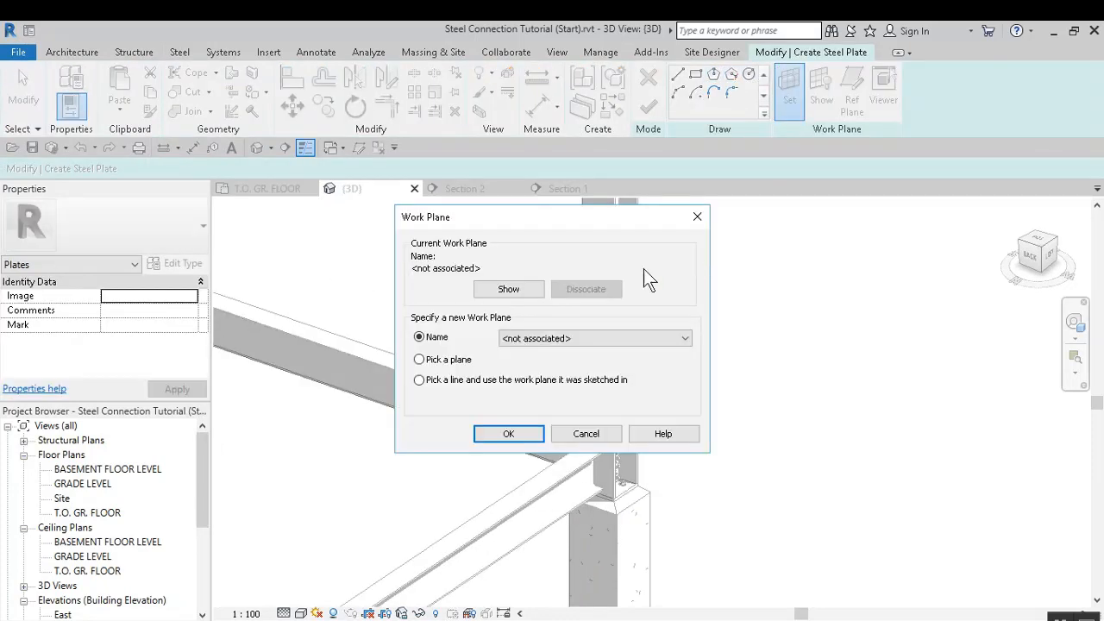
{"action": "left_click", "coordinate": [450, 361]}
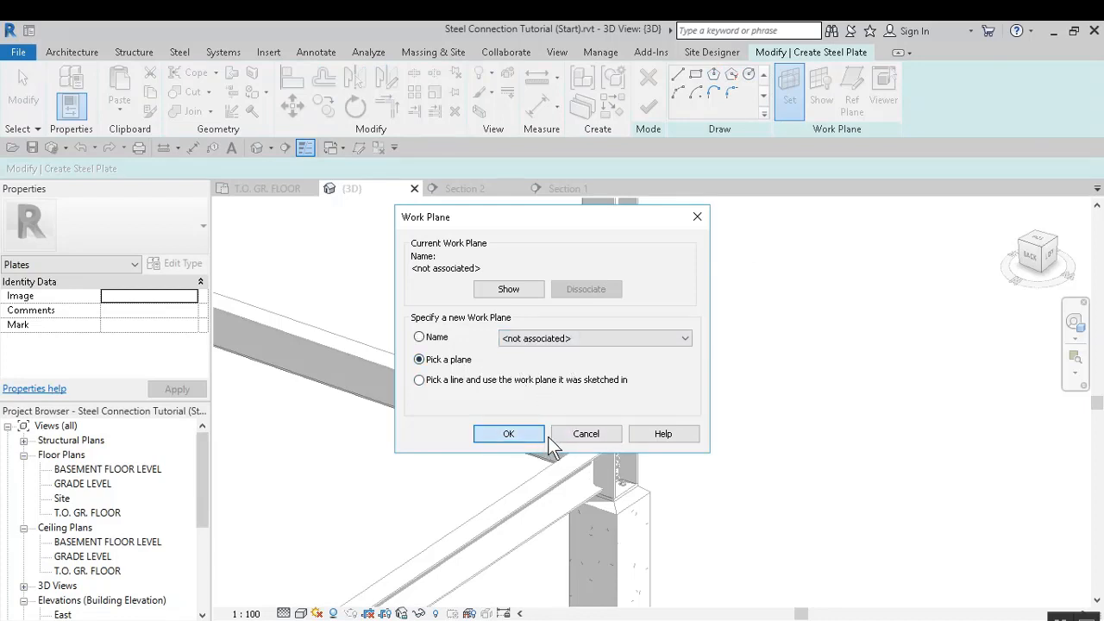
{"action": "left_click", "coordinate": [528, 435]}
{"action": "left_click", "coordinate": [610, 394]}
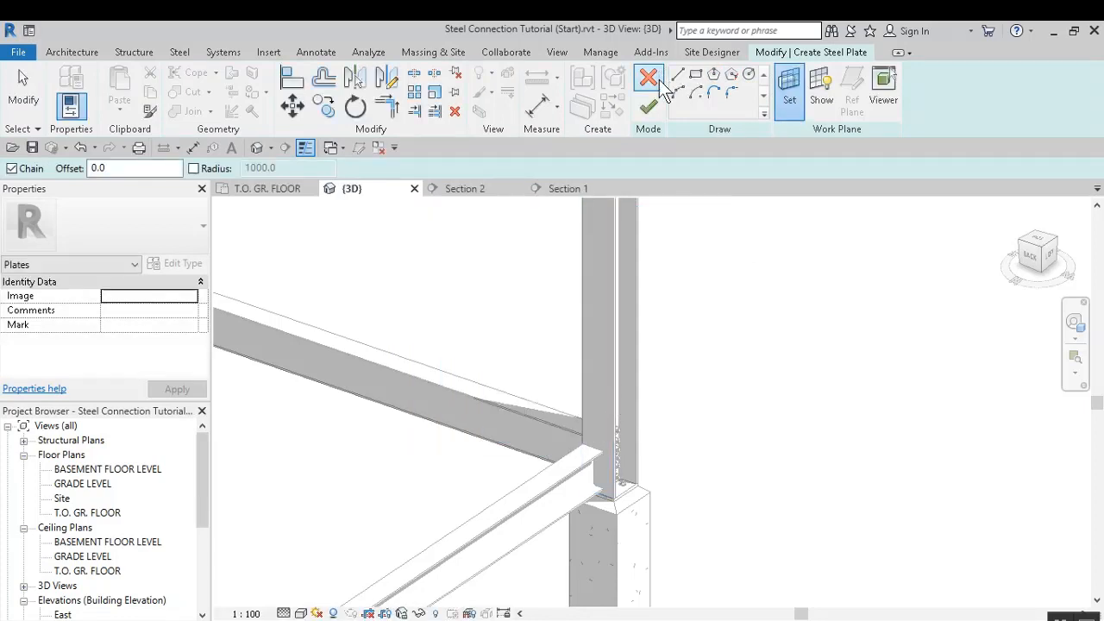
Sketch a rectangular plate outline about 240 mm wide and 560 mm high around the girder's cross-section in Section 2
{"action": "left_click", "coordinate": [465, 192]}
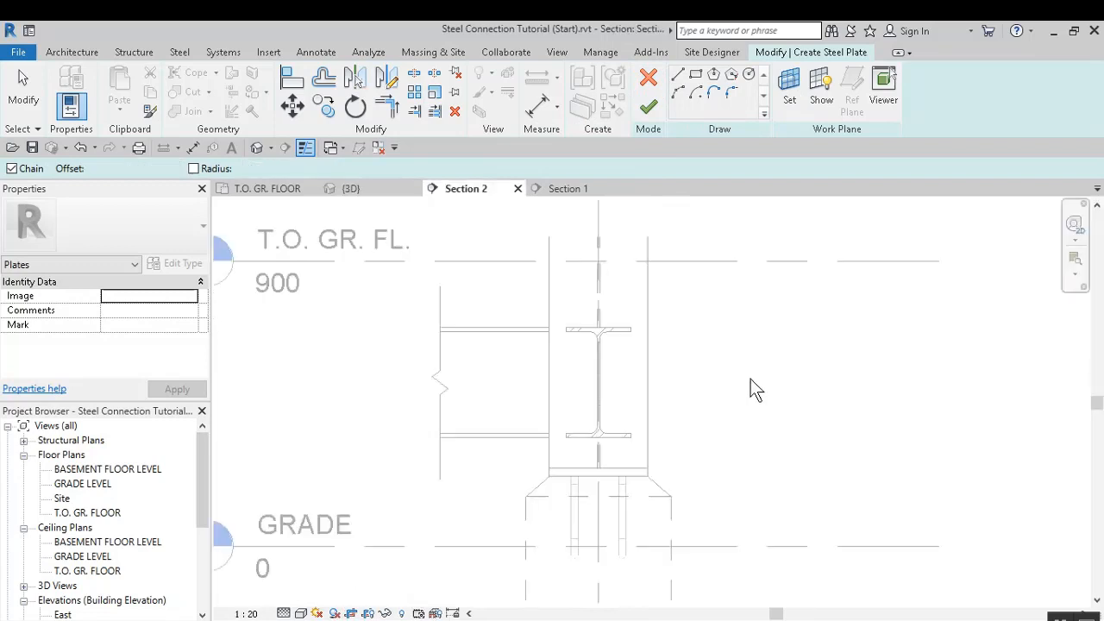
{"action": "scroll", "coordinate": [617, 419], "scroll_direction": "down", "scroll_amount": 2}
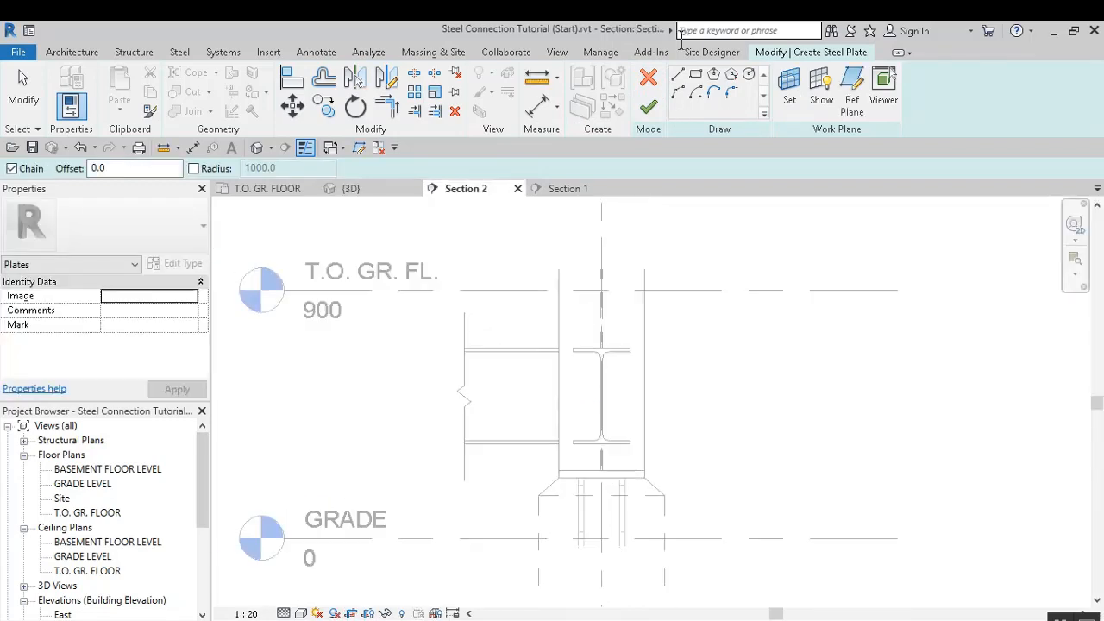
{"action": "left_click", "coordinate": [695, 74]}
{"action": "left_click", "coordinate": [567, 303]}
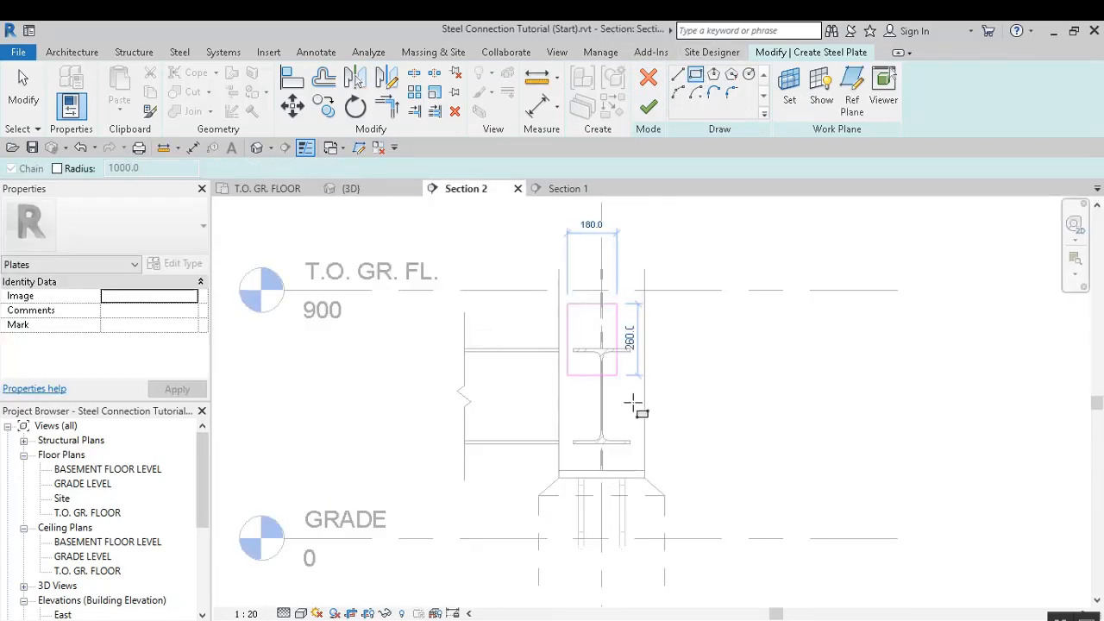
{"action": "left_click", "coordinate": [633, 457]}
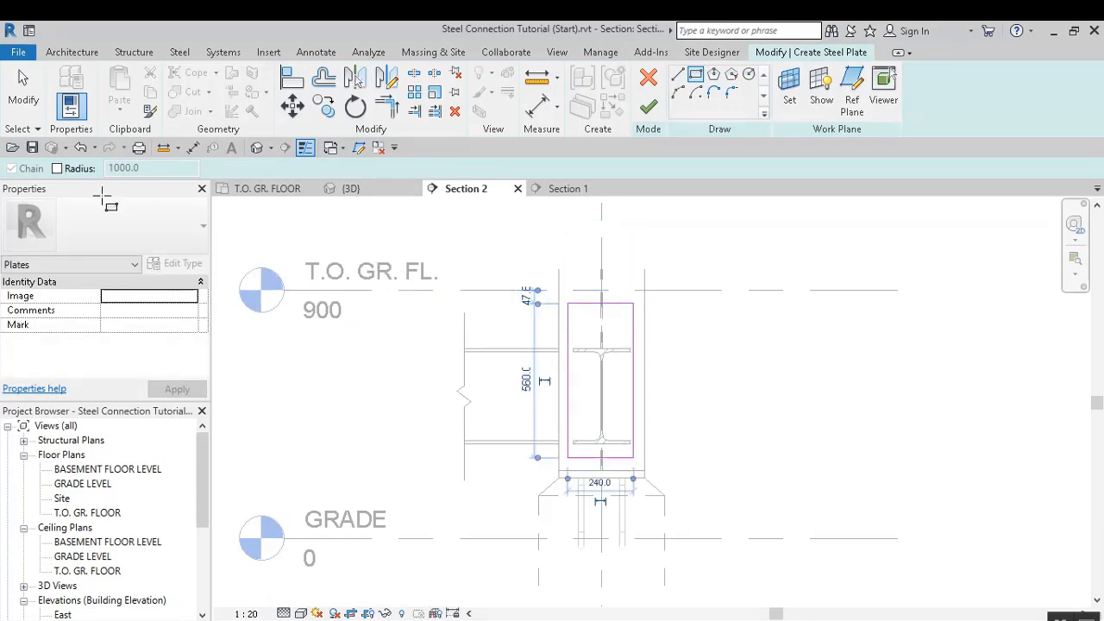
{"action": "left_click", "coordinate": [23, 91]}
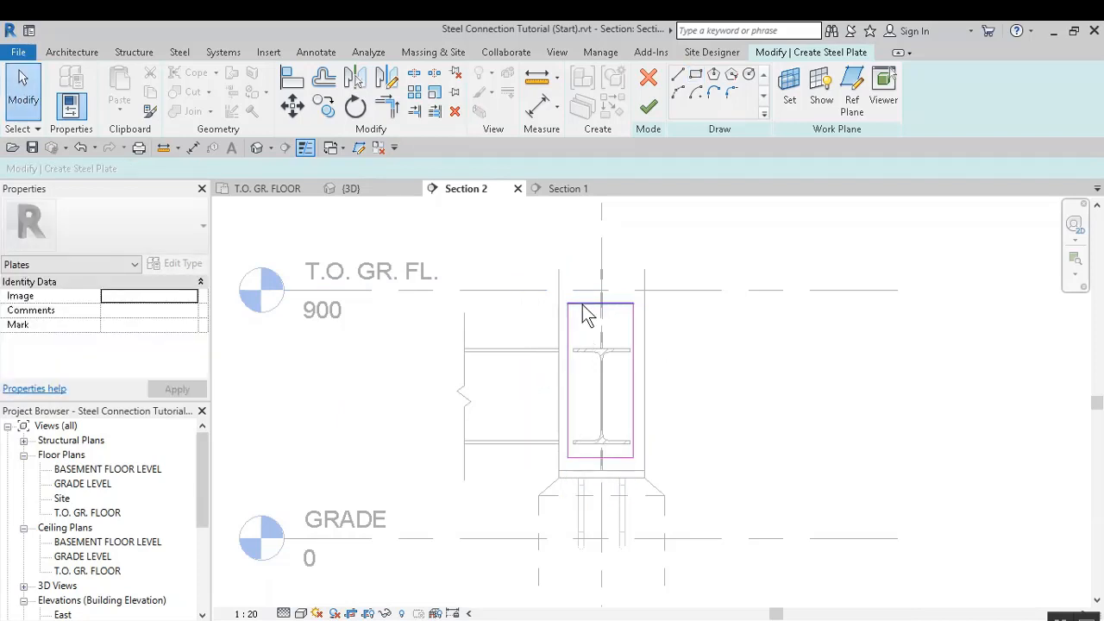
Set the plate outline's upper edge 75 mm above the girder's top flange
{"action": "left_click", "coordinate": [568, 431]}
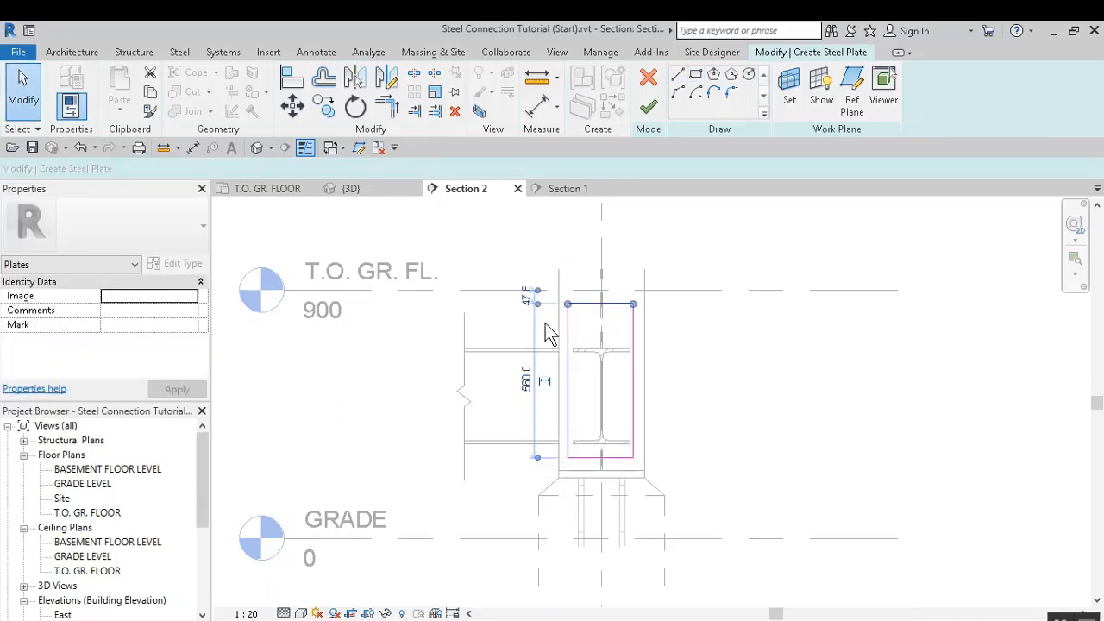
{"action": "scroll", "coordinate": [536, 471], "scroll_direction": "up", "scroll_amount": 1}
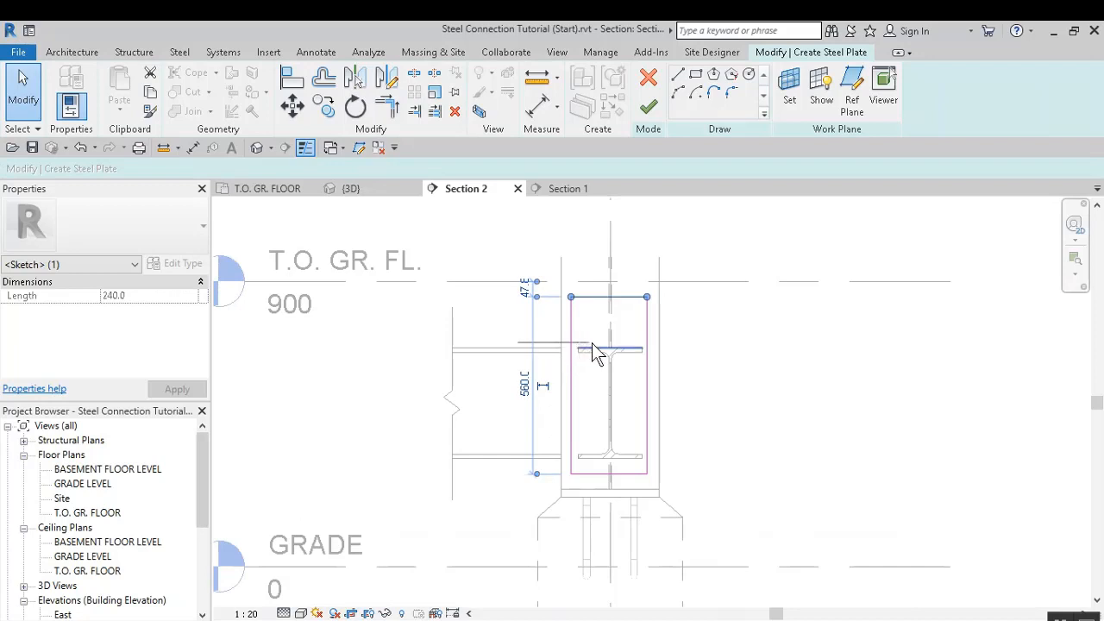
{"action": "left_click_drag", "start_coordinate": [592, 344], "coordinate": [592, 348]}
{"action": "left_click", "coordinate": [525, 321]}
{"action": "type", "text": "7"}
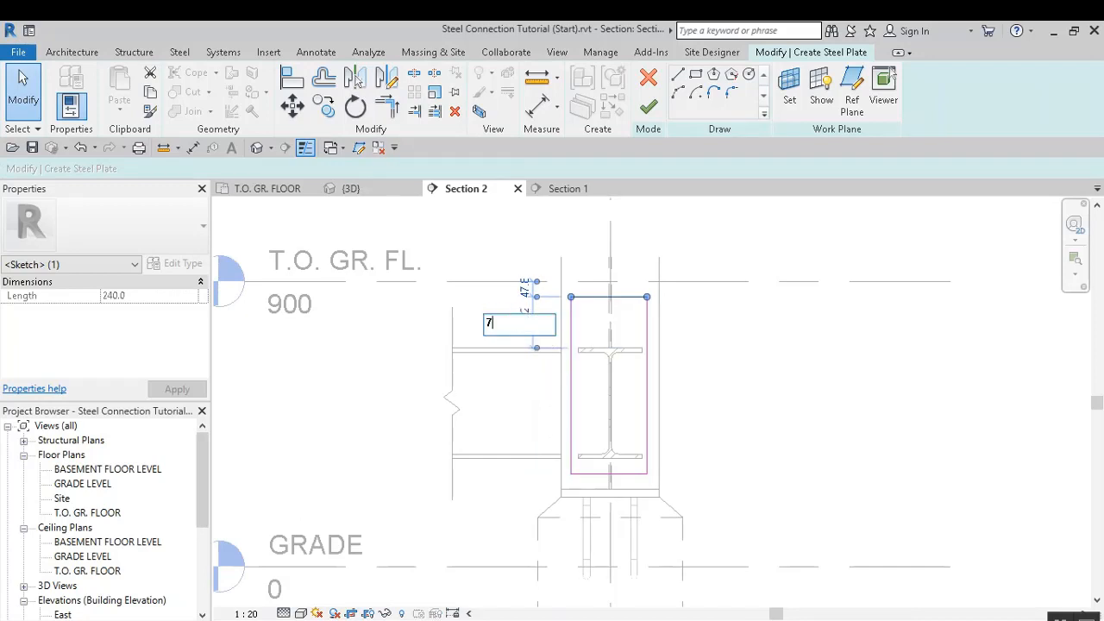
{"action": "type", "text": "5"}
{"action": "key", "text": "Return"}
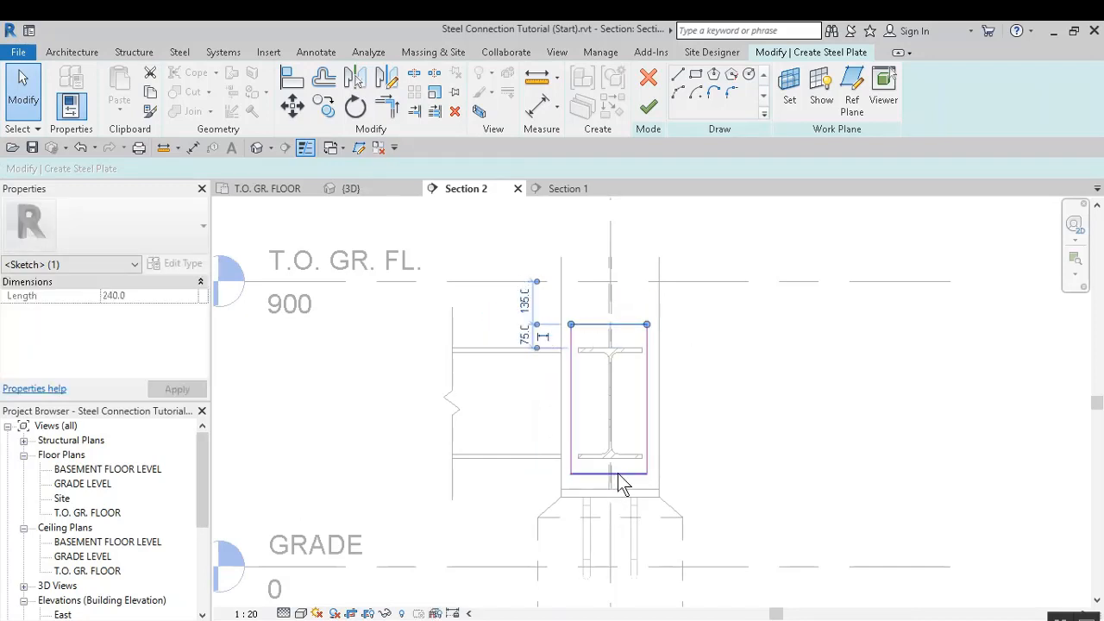
Set the plate outline's lower edge 75 mm below the girder's bottom flange
{"action": "left_click", "coordinate": [617, 473]}
{"action": "scroll", "coordinate": [674, 518], "scroll_direction": "up", "scroll_amount": 2}
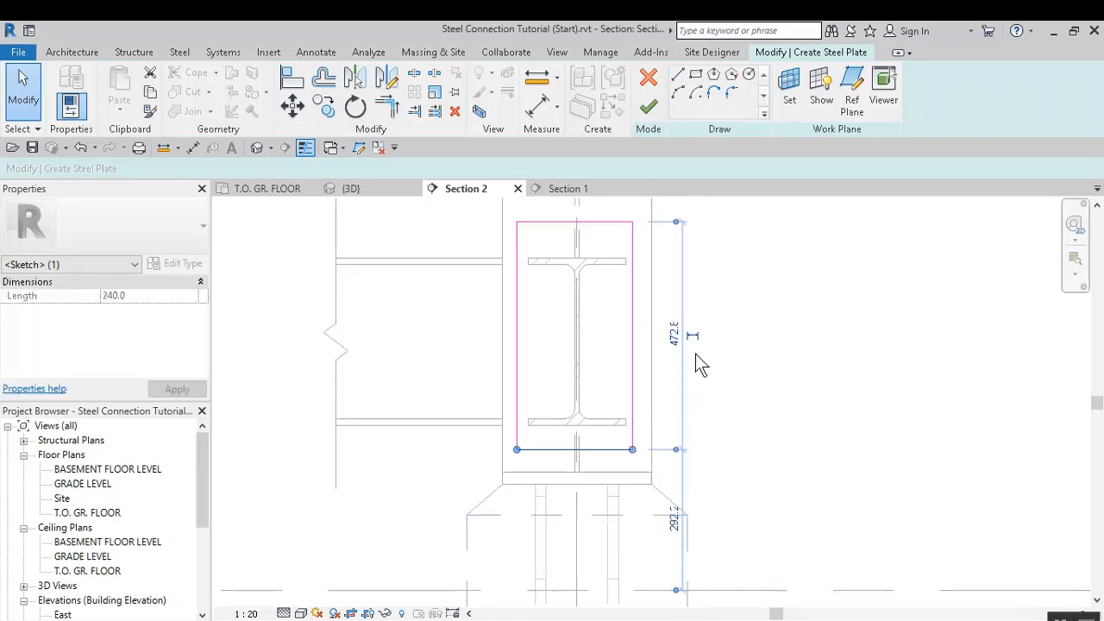
{"action": "left_click_drag", "start_coordinate": [634, 368], "coordinate": [610, 426]}
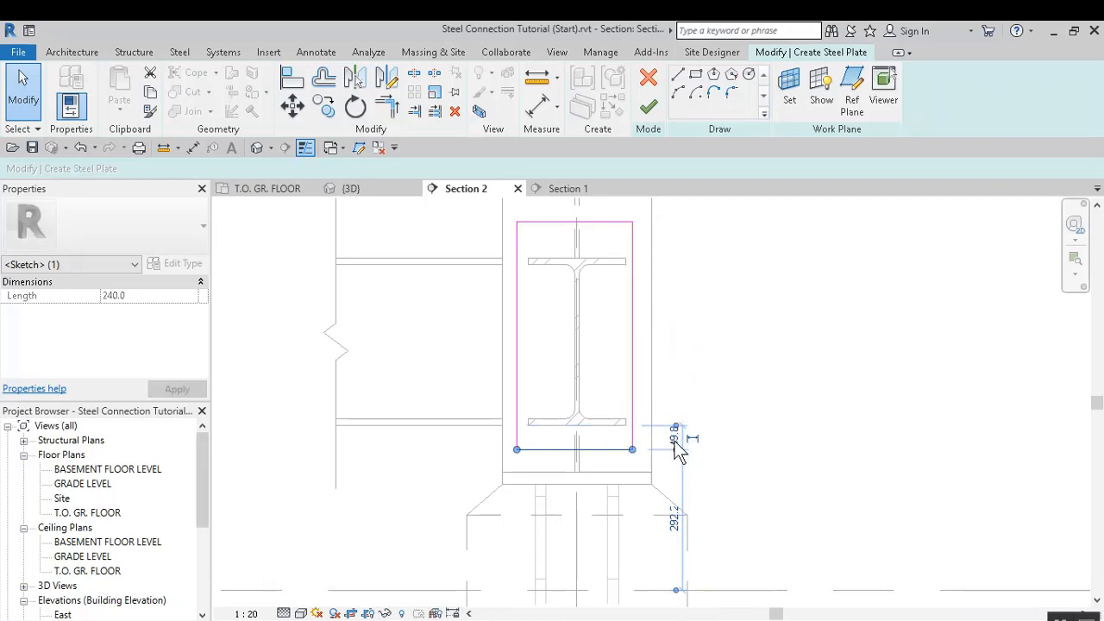
{"action": "scroll", "coordinate": [677, 442], "scroll_direction": "up", "scroll_amount": 3}
{"action": "left_click", "coordinate": [677, 438]}
{"action": "type", "text": "75"}
{"action": "key", "text": "Return"}
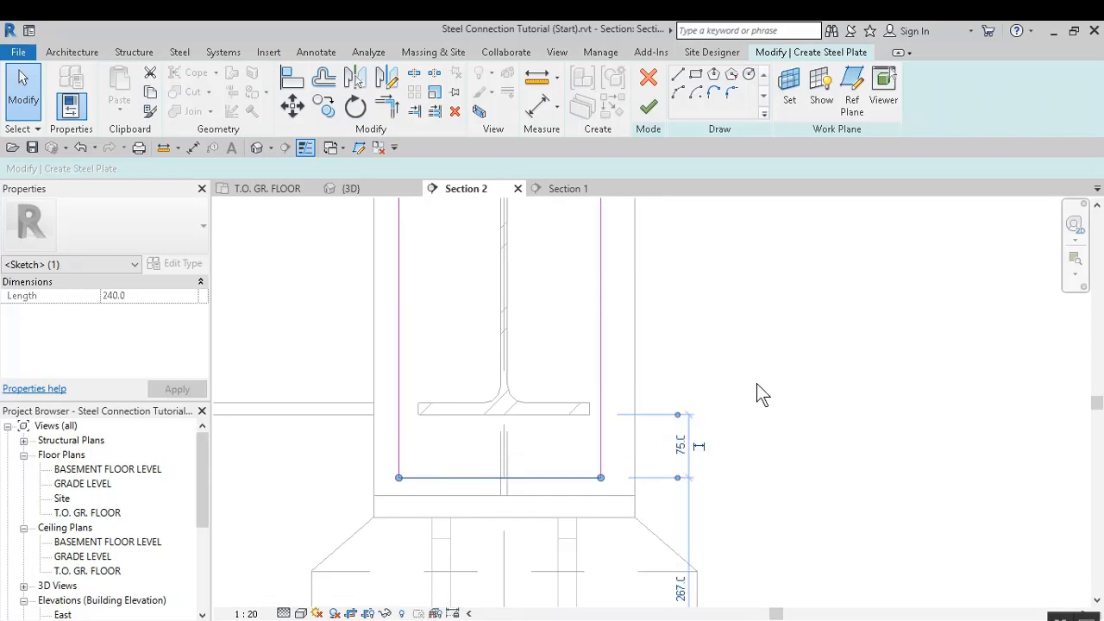
Align both vertical edges of the plate outline with the tips of the girder's flange
{"action": "scroll", "coordinate": [757, 383], "scroll_direction": "down", "scroll_amount": 2}
{"action": "middle_click_drag", "start_coordinate": [855, 337], "coordinate": [820, 433]}
{"action": "scroll", "coordinate": [638, 296], "scroll_direction": "up", "scroll_amount": 2}
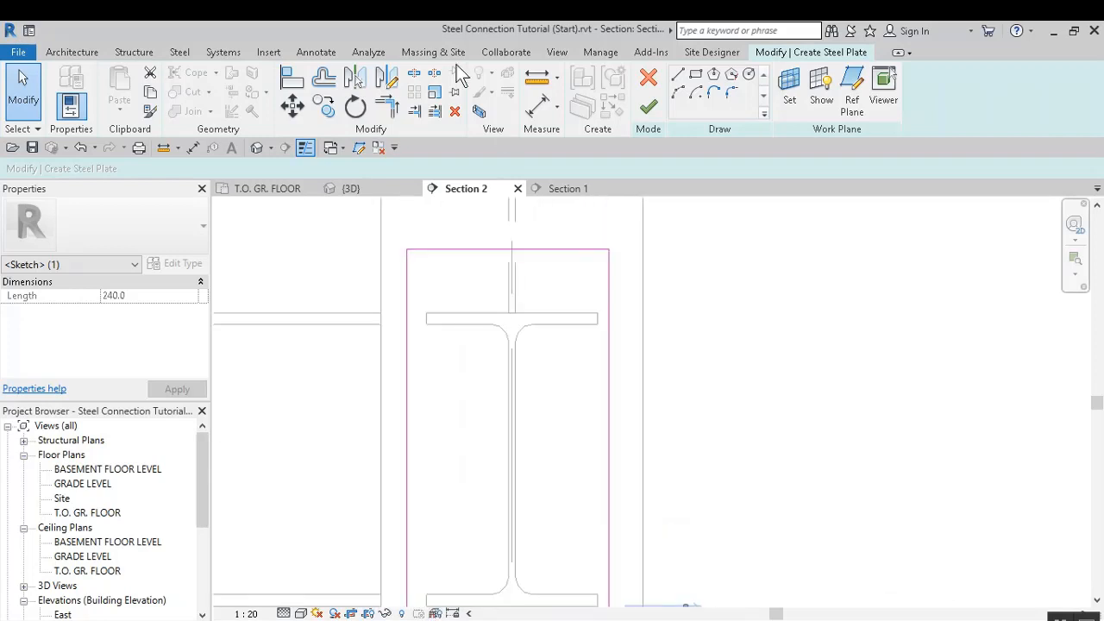
{"action": "left_click", "coordinate": [291, 78]}
{"action": "scroll", "coordinate": [600, 324], "scroll_direction": "up", "scroll_amount": 1}
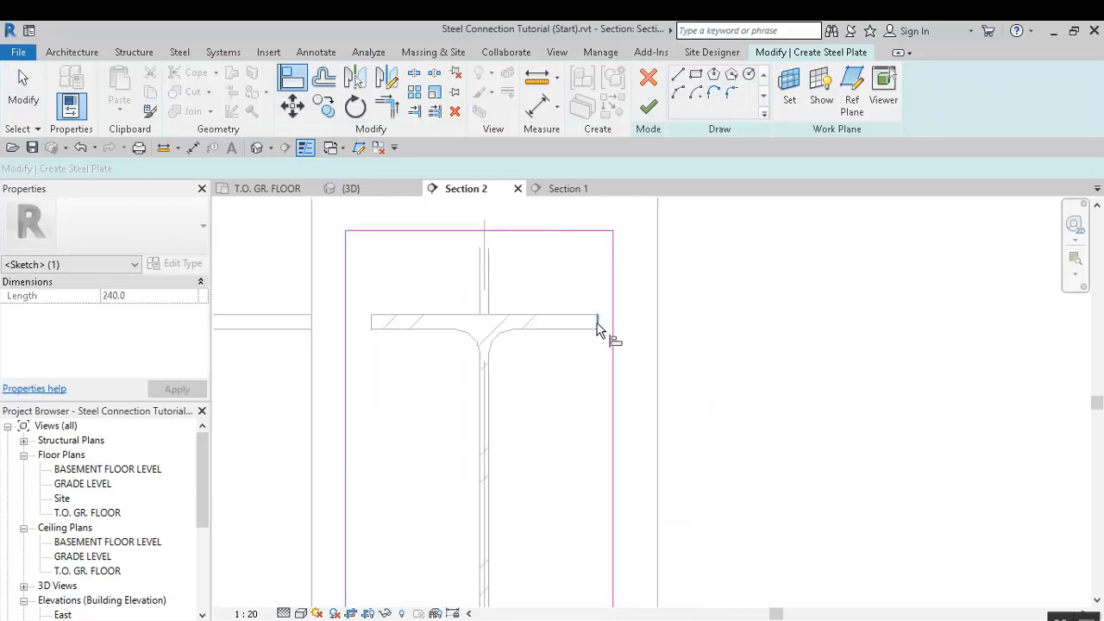
{"action": "scroll", "coordinate": [600, 327], "scroll_direction": "up", "scroll_amount": 2}
{"action": "left_click", "coordinate": [598, 326]}
{"action": "left_click", "coordinate": [635, 341]}
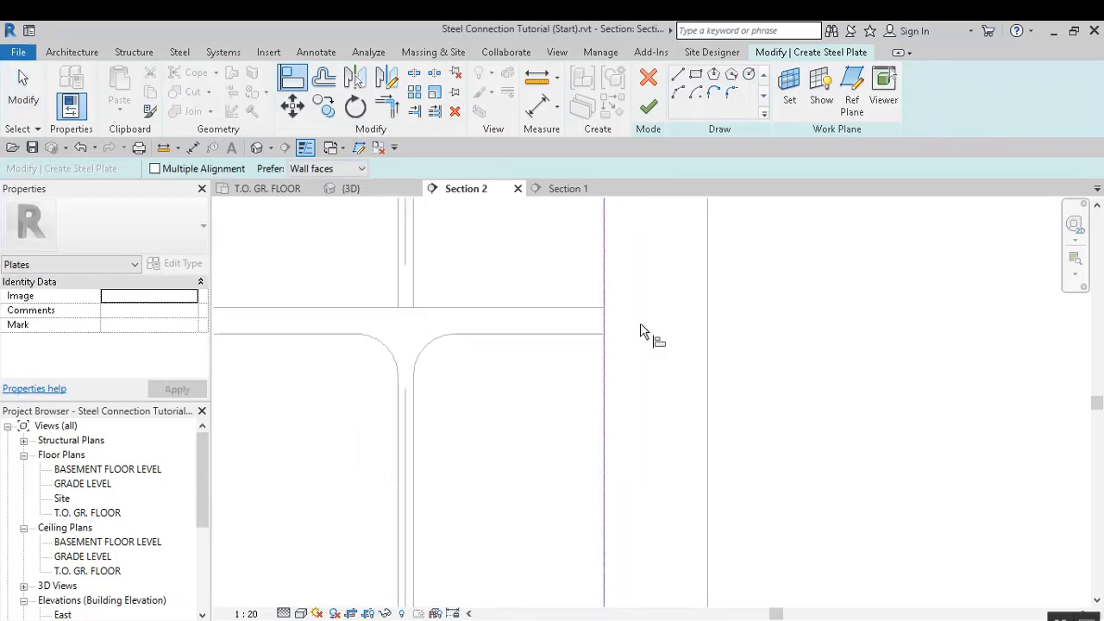
{"action": "scroll", "coordinate": [640, 324], "scroll_direction": "down", "scroll_amount": 3}
{"action": "scroll", "coordinate": [444, 323], "scroll_direction": "up", "scroll_amount": 3}
{"action": "left_click", "coordinate": [505, 327]}
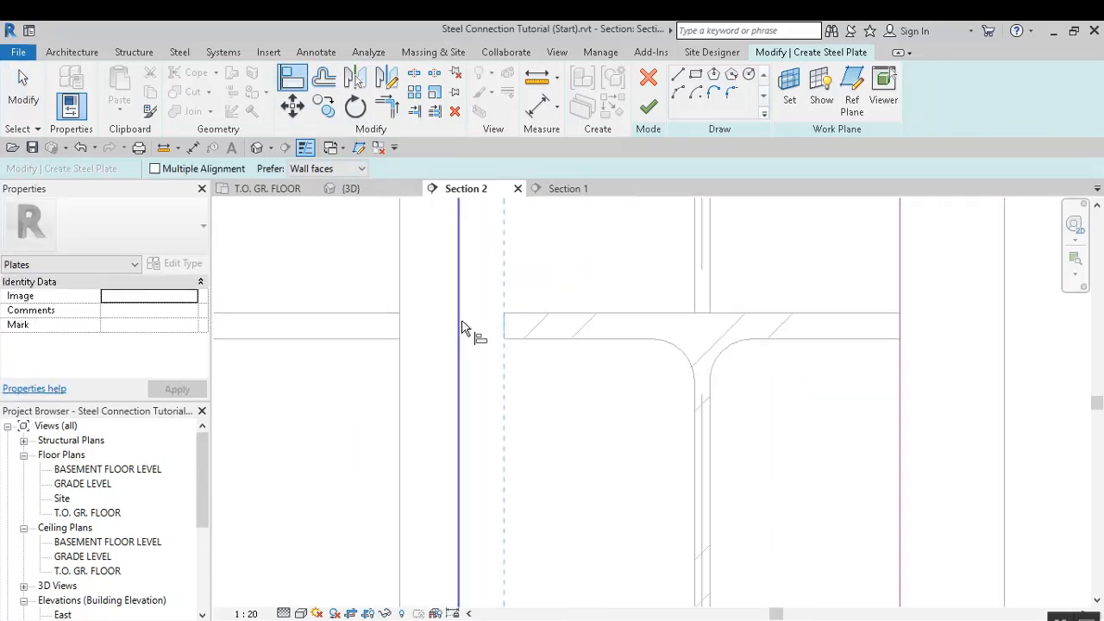
{"action": "left_click", "coordinate": [462, 328]}
{"action": "scroll", "coordinate": [506, 323], "scroll_direction": "down", "scroll_amount": 3}
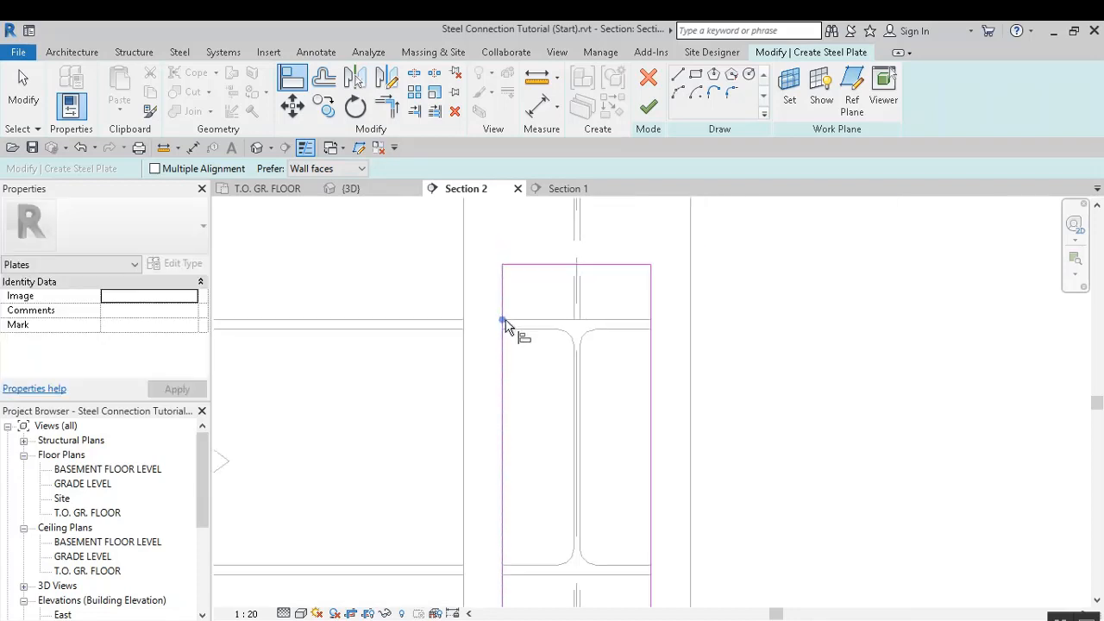
Measure the plate outline's width along its upper edge
{"action": "left_click", "coordinate": [559, 116]}
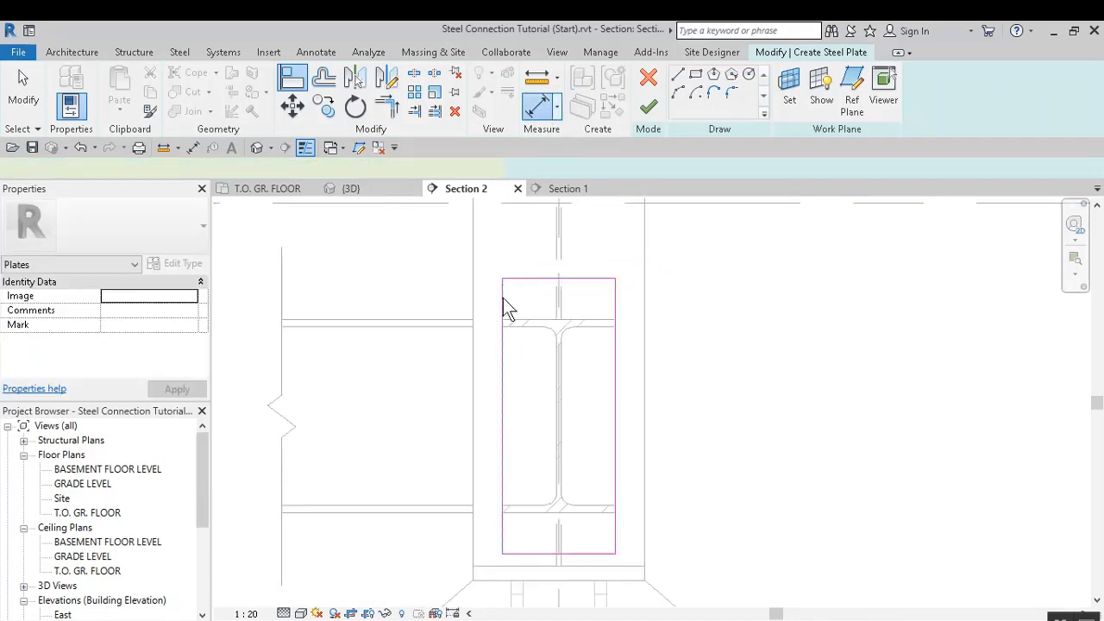
{"action": "key", "text": "d"}
{"action": "key", "text": "i"}
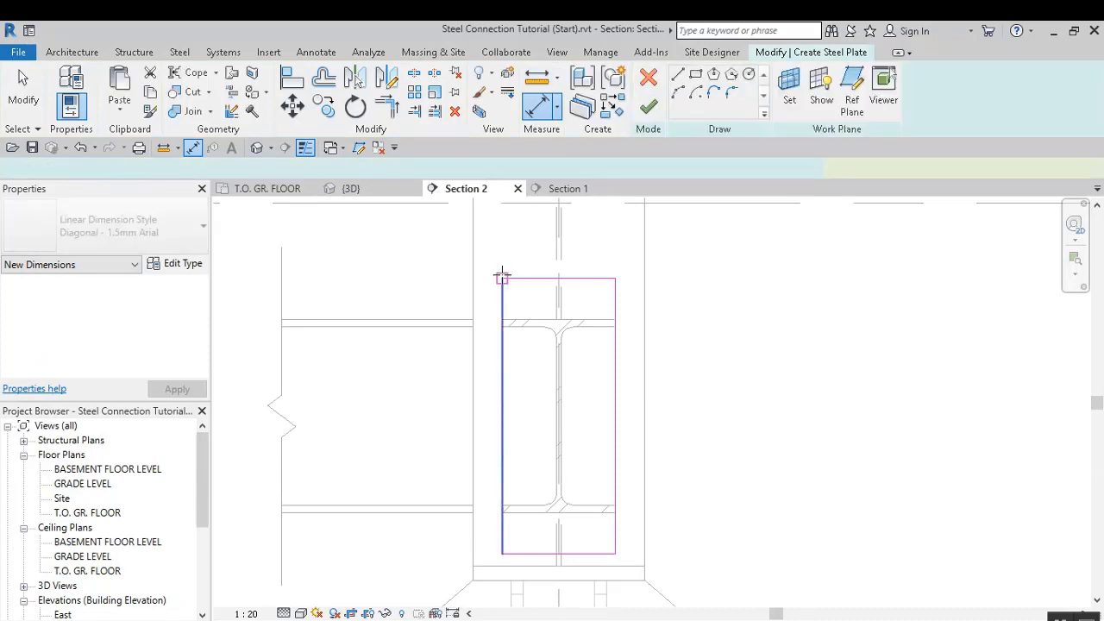
{"action": "key", "text": "m"}
{"action": "key", "text": "e"}
{"action": "left_click", "coordinate": [502, 278]}
{"action": "left_click", "coordinate": [615, 278]}
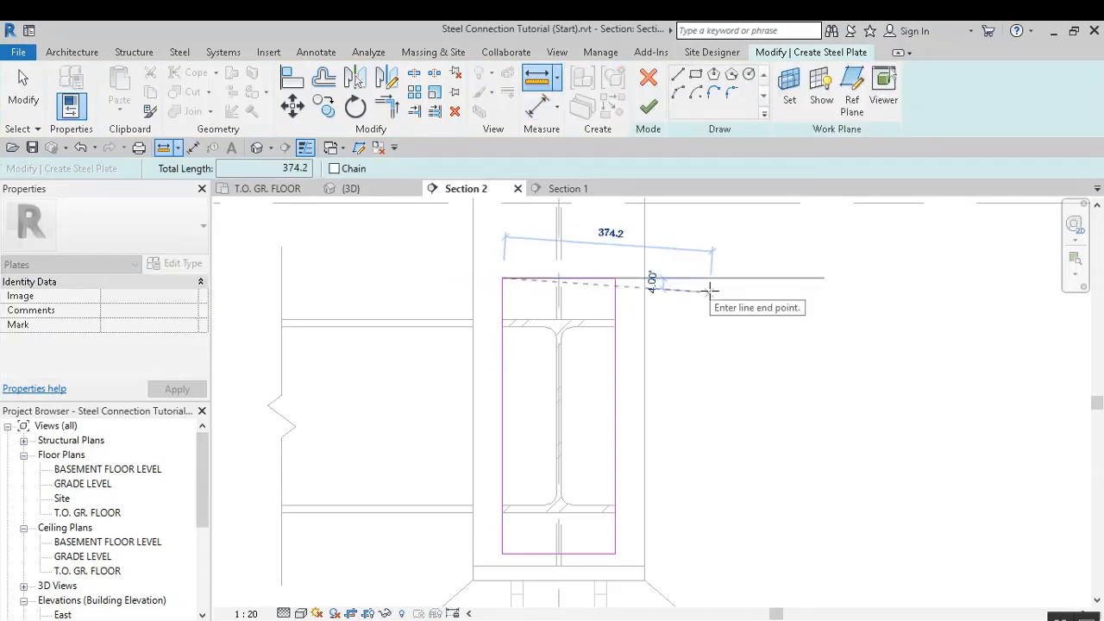
{"action": "key", "text": "Escape"}
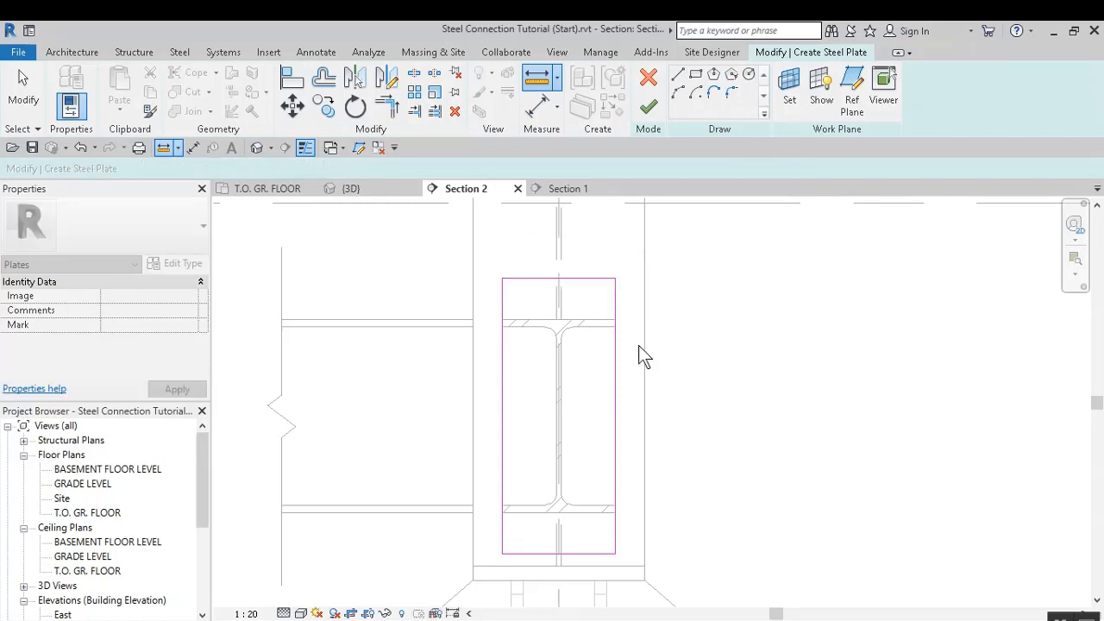
{"action": "key", "text": "Escape"}
Set the plate outline's right edge 102 mm from the column's centreline
{"action": "left_click", "coordinate": [615, 386]}
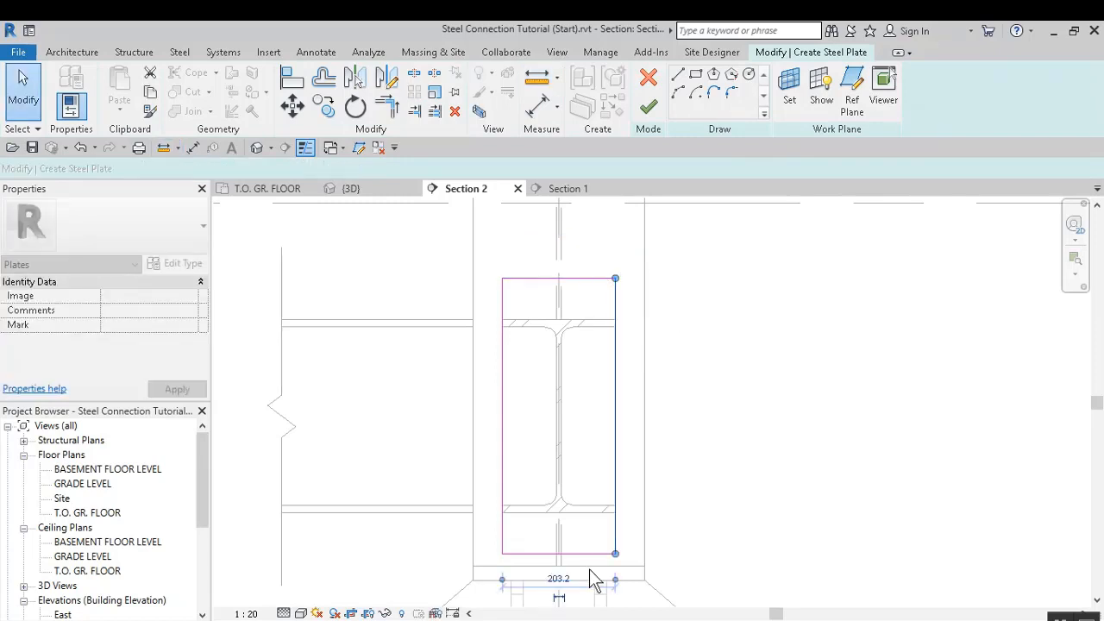
{"action": "mouse_move", "coordinate": [595, 577]}
{"action": "middle_mouse_down"}
{"action": "mouse_move", "coordinate": [613, 497]}
{"action": "mouse_move", "coordinate": [559, 468]}
{"action": "middle_mouse_up"}
{"action": "left_click_drag", "start_coordinate": [528, 440], "coordinate": [588, 498]}
{"action": "left_click", "coordinate": [613, 431]}
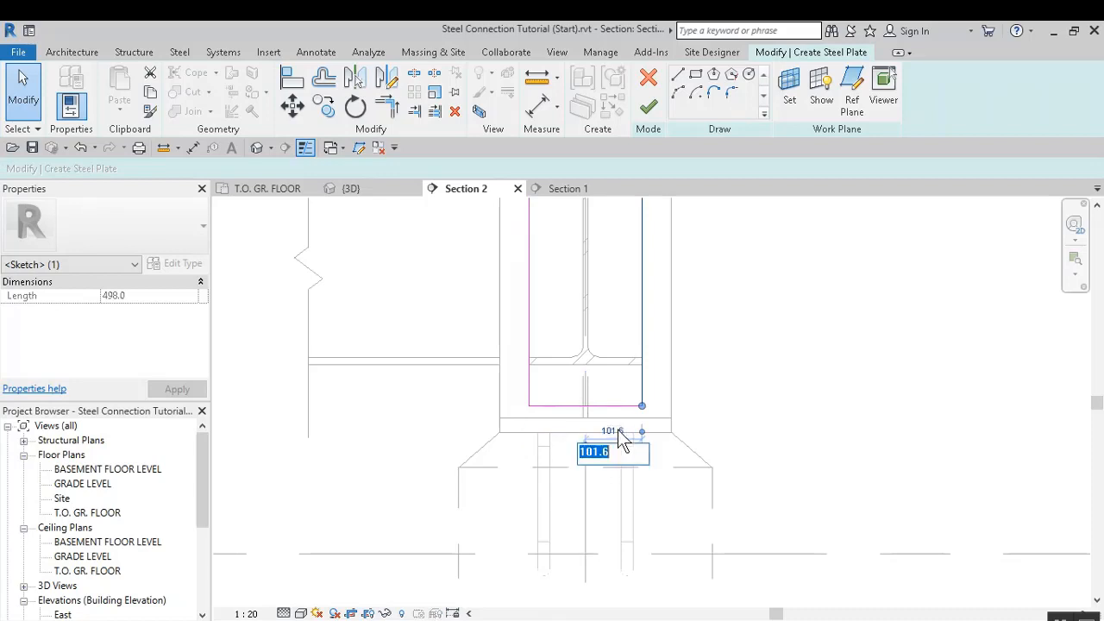
{"action": "type", "text": "102"}
{"action": "key", "text": "Return"}
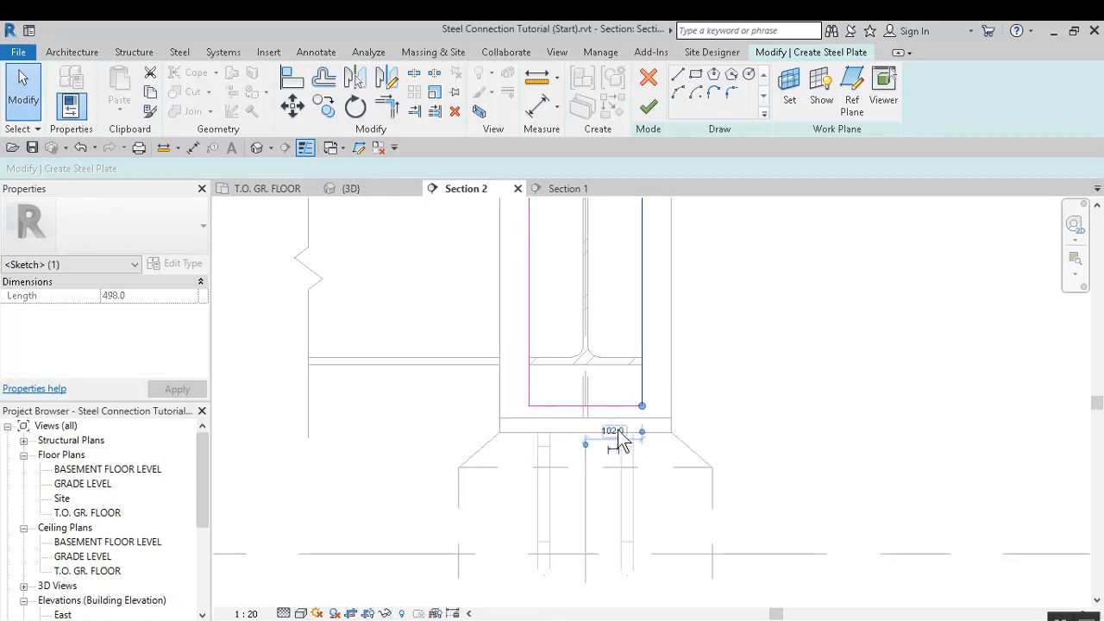
Set the plate outline's width to 204 mm by adjusting its left vertical edge
{"action": "left_click", "coordinate": [530, 349]}
{"action": "scroll", "coordinate": [532, 552], "scroll_direction": "down", "scroll_amount": 4}
{"action": "scroll", "coordinate": [556, 369], "scroll_direction": "up", "scroll_amount": 4}
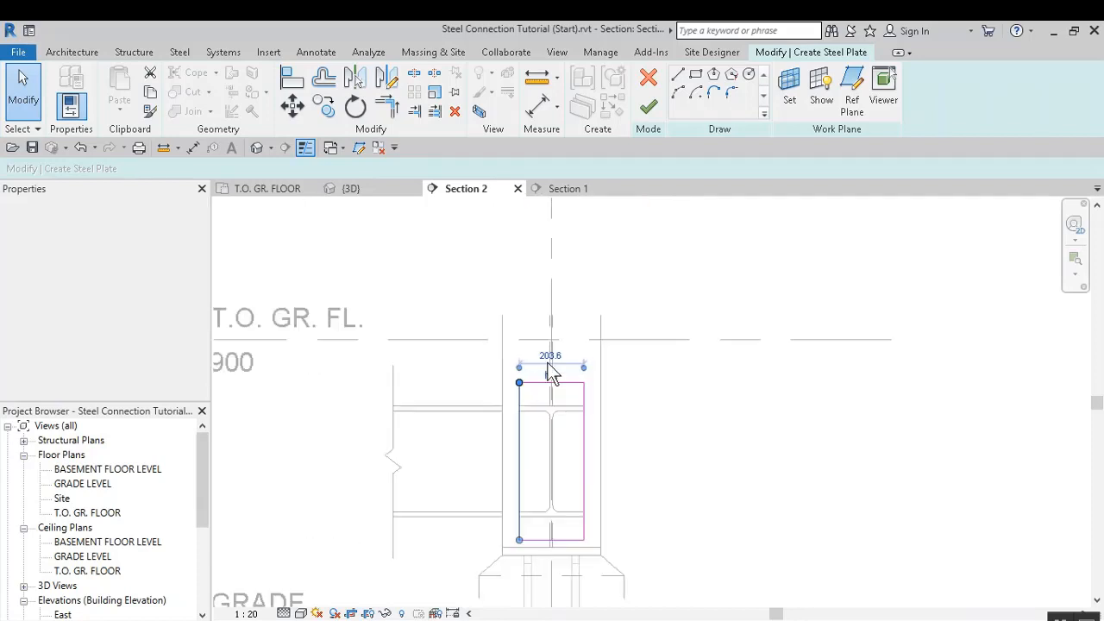
{"action": "left_click", "coordinate": [558, 355]}
{"action": "type", "text": "20"}
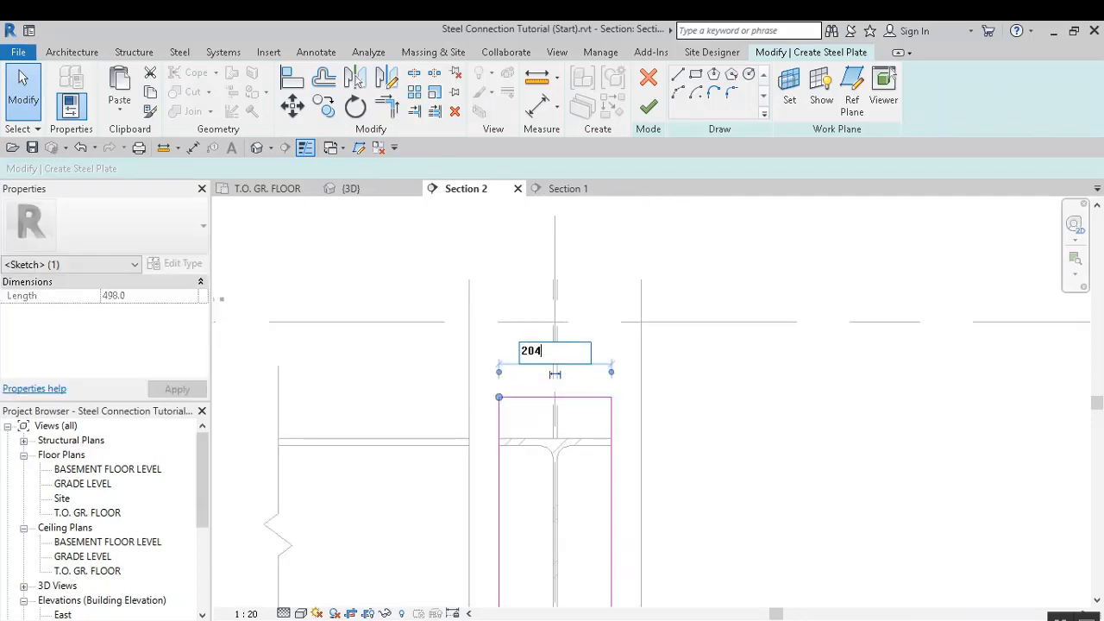
{"action": "type", "text": "4"}
{"action": "key", "text": "Return"}
{"action": "left_click", "coordinate": [697, 430]}
{"action": "scroll", "coordinate": [623, 399], "scroll_direction": "down", "scroll_amount": 3}
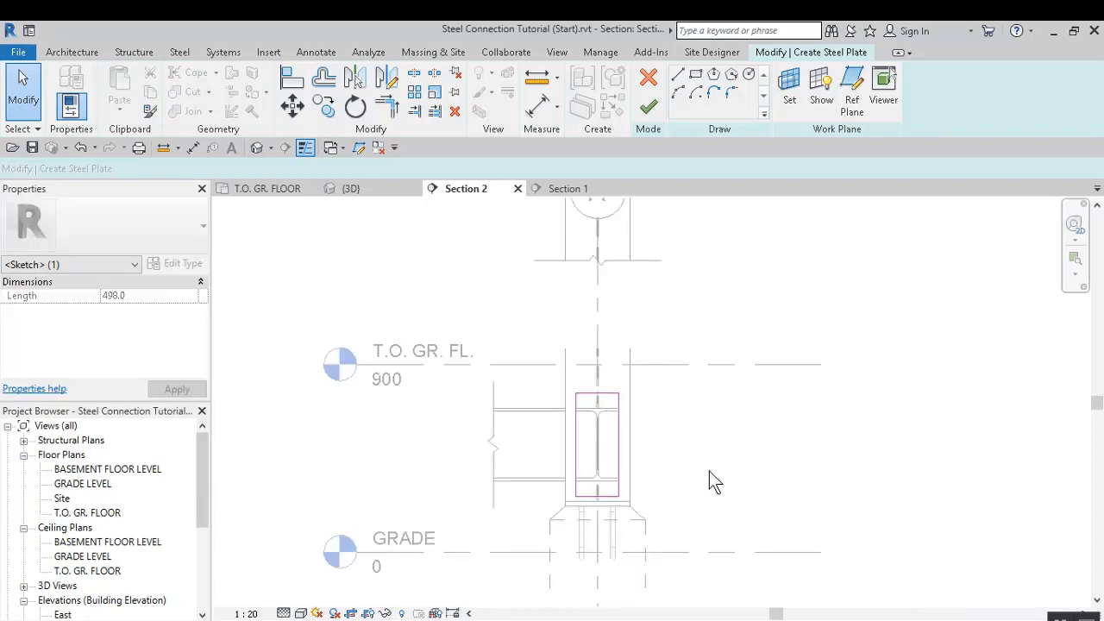
Reference the lower edge's dimension to the girder's mid-height and set that distance to 254 mm
{"action": "middle_click_drag", "start_coordinate": [710, 481], "coordinate": [676, 402]}
{"action": "scroll", "coordinate": [676, 402], "scroll_direction": "up", "scroll_amount": 2}
{"action": "left_click", "coordinate": [575, 441]}
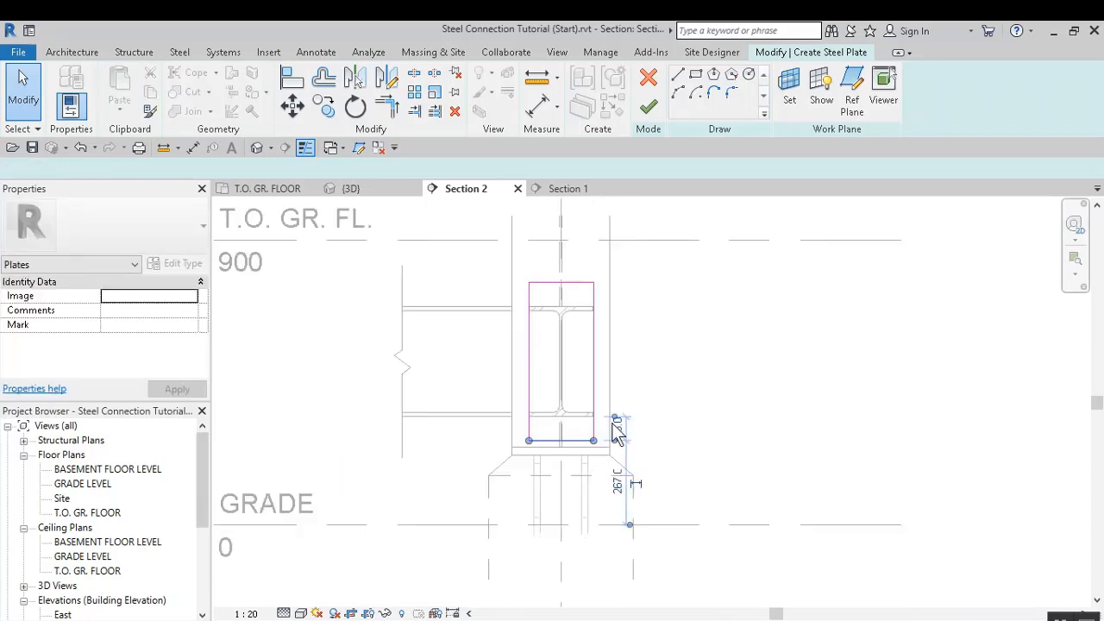
{"action": "left_click_drag", "start_coordinate": [593, 361], "coordinate": [590, 362]}
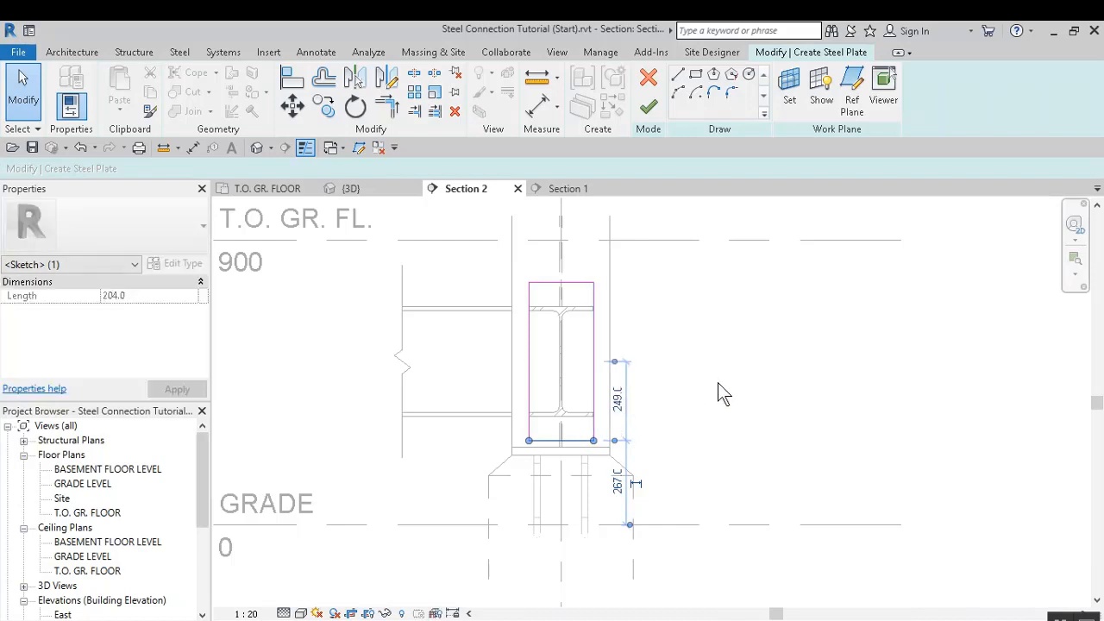
{"action": "left_click", "coordinate": [617, 401]}
{"action": "type", "text": "254"}
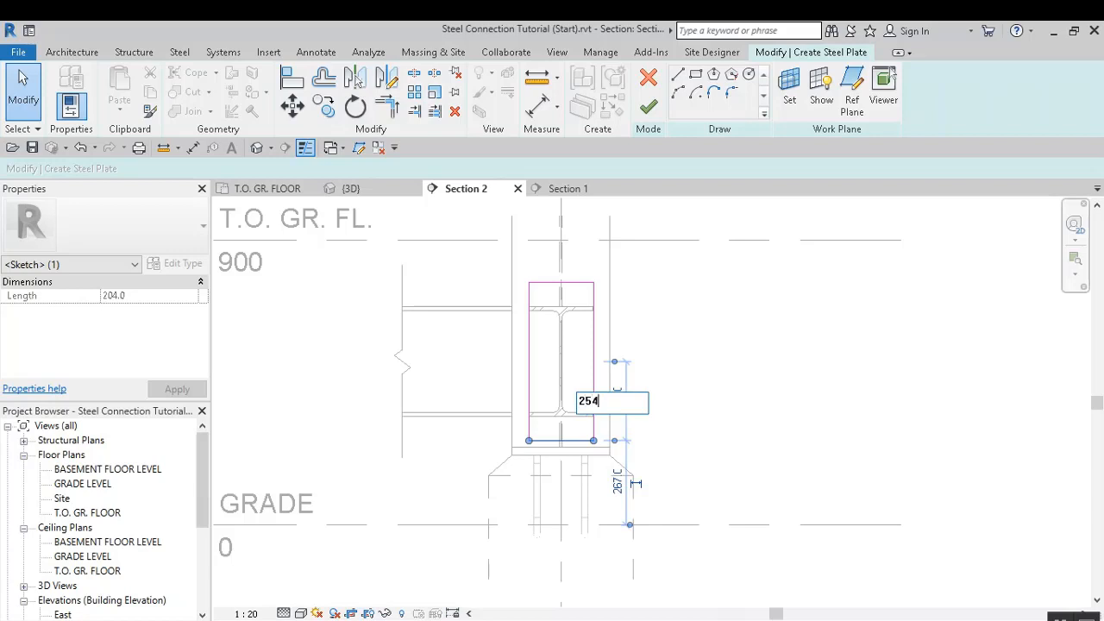
{"action": "key", "text": "Return"}
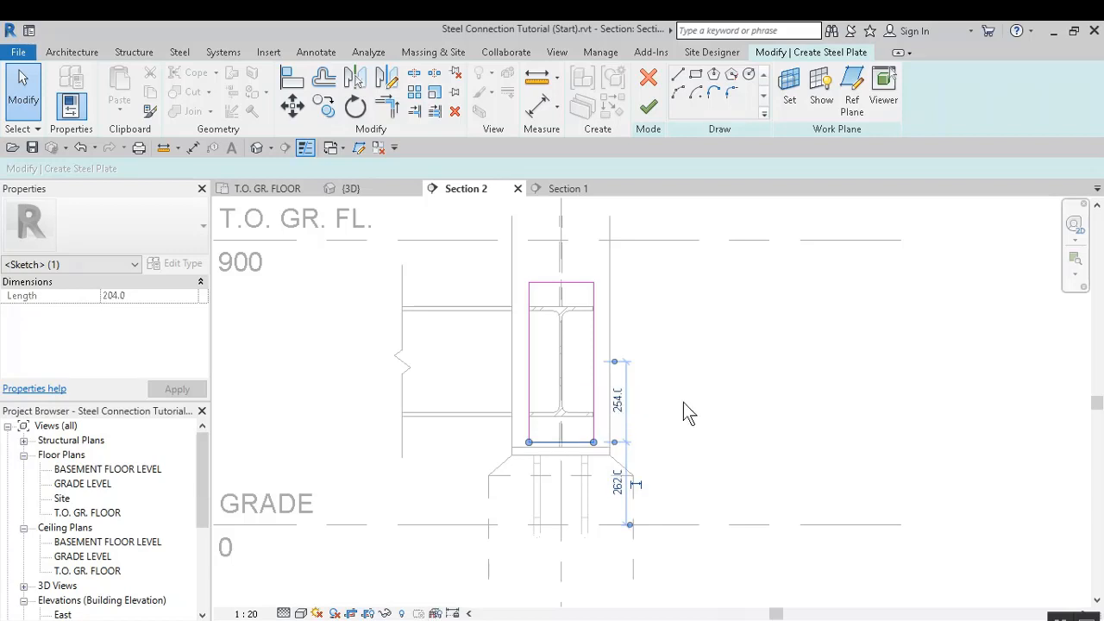
Set the plate outline's overall height to 508 mm, measured from its upper to its lower edge, and finish the plate sketch
{"action": "left_click", "coordinate": [579, 283]}
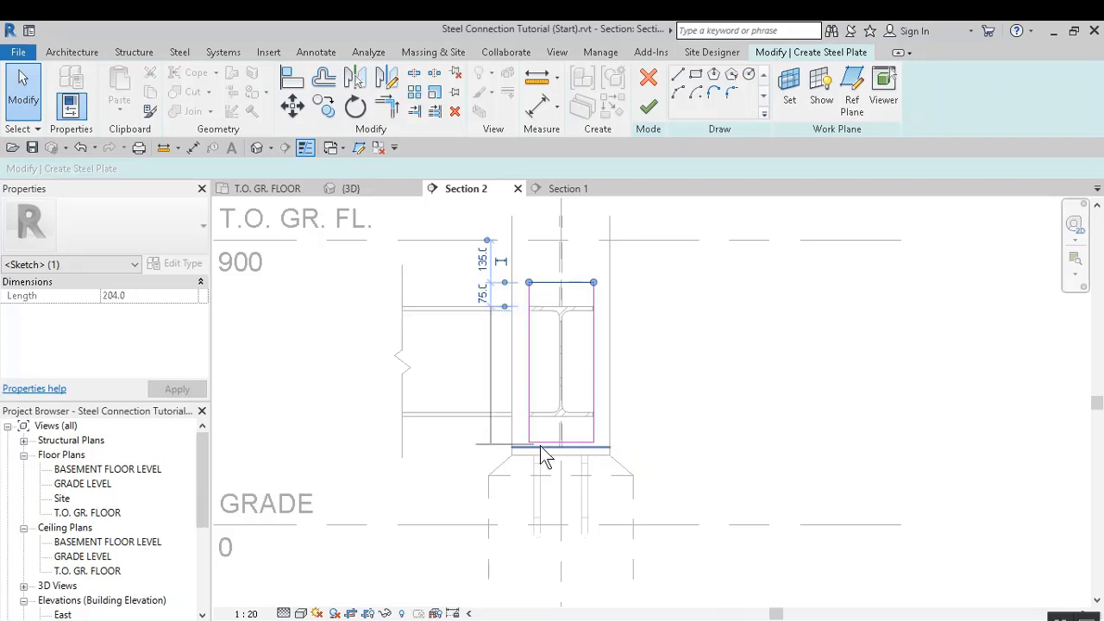
{"action": "left_click", "coordinate": [584, 449]}
{"action": "left_click", "coordinate": [484, 360]}
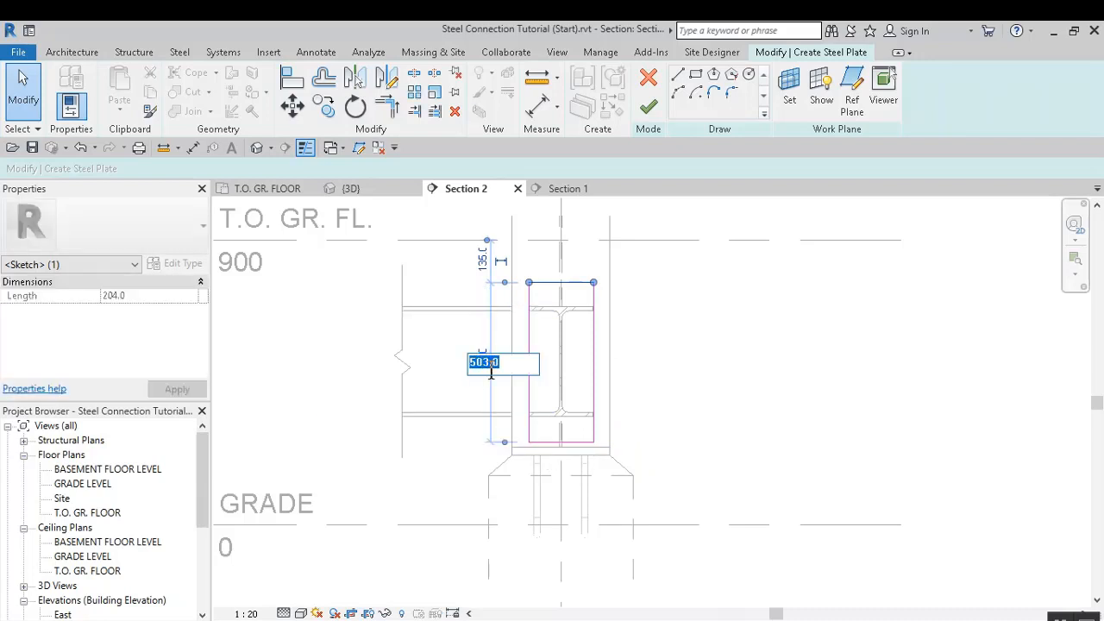
{"action": "type", "text": "508"}
{"action": "key", "text": "Return"}
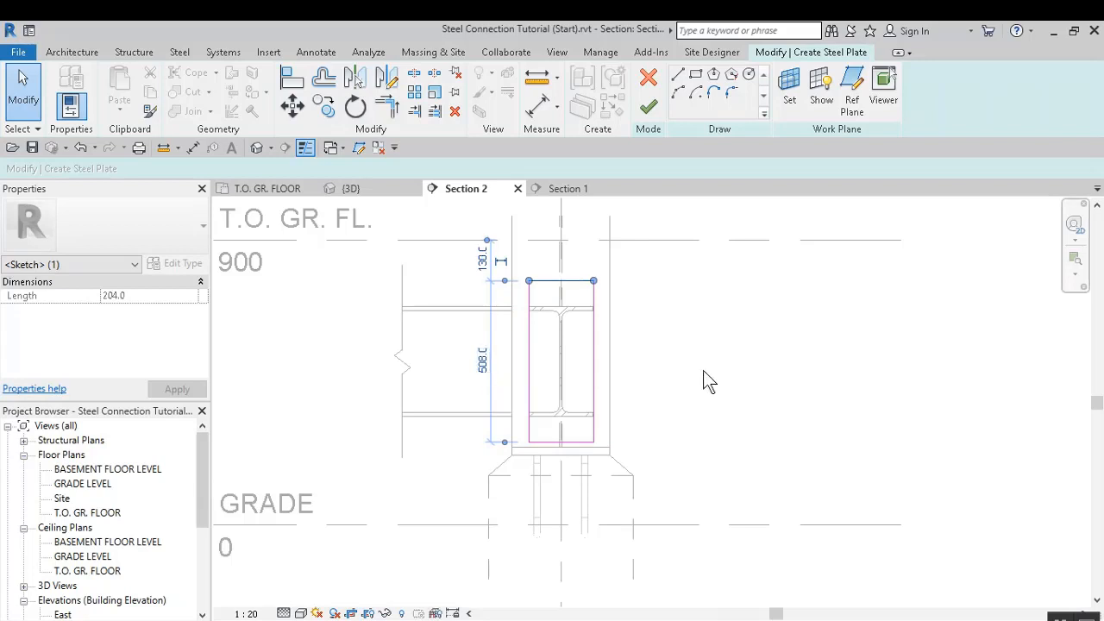
{"action": "left_click", "coordinate": [703, 371]}
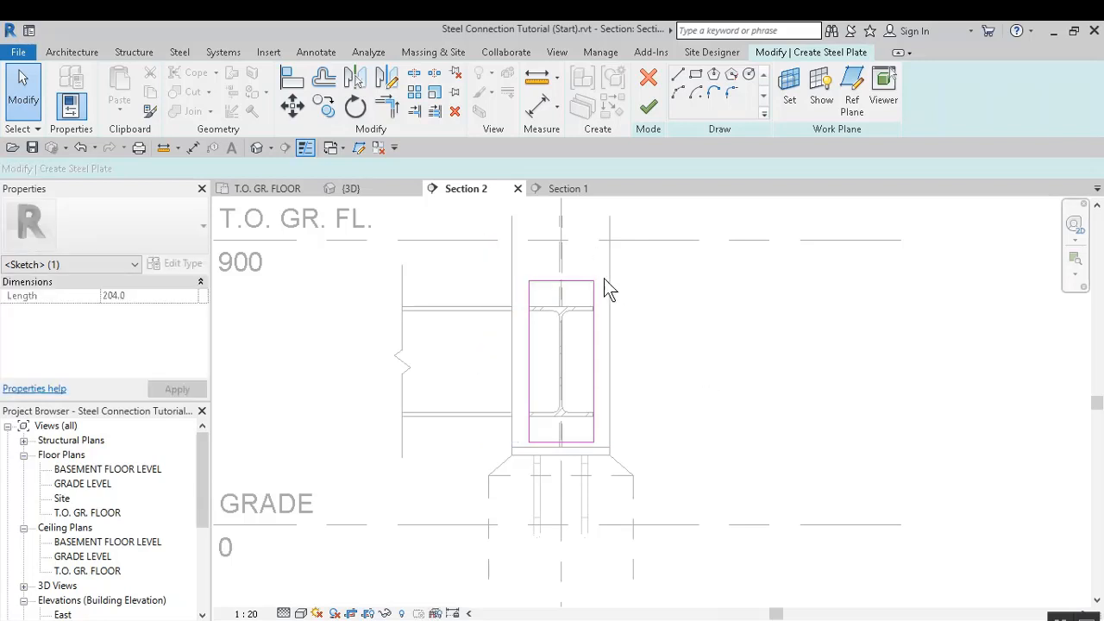
{"action": "left_click", "coordinate": [648, 106]}
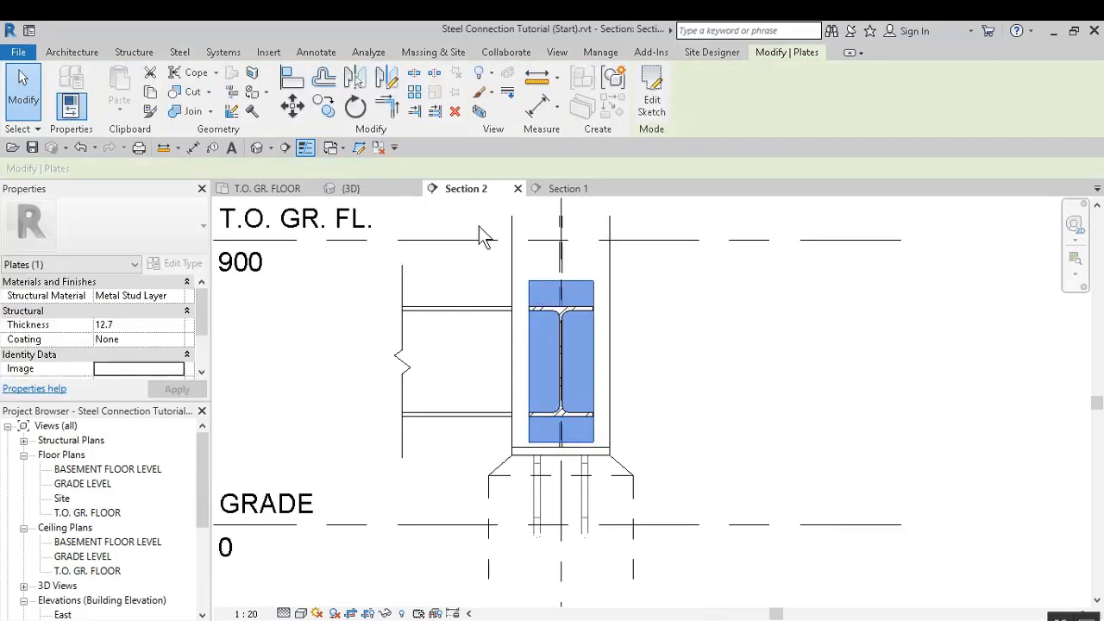
In the 3D view, set the new end plate's thickness to 13 mm
{"action": "left_click", "coordinate": [351, 189]}
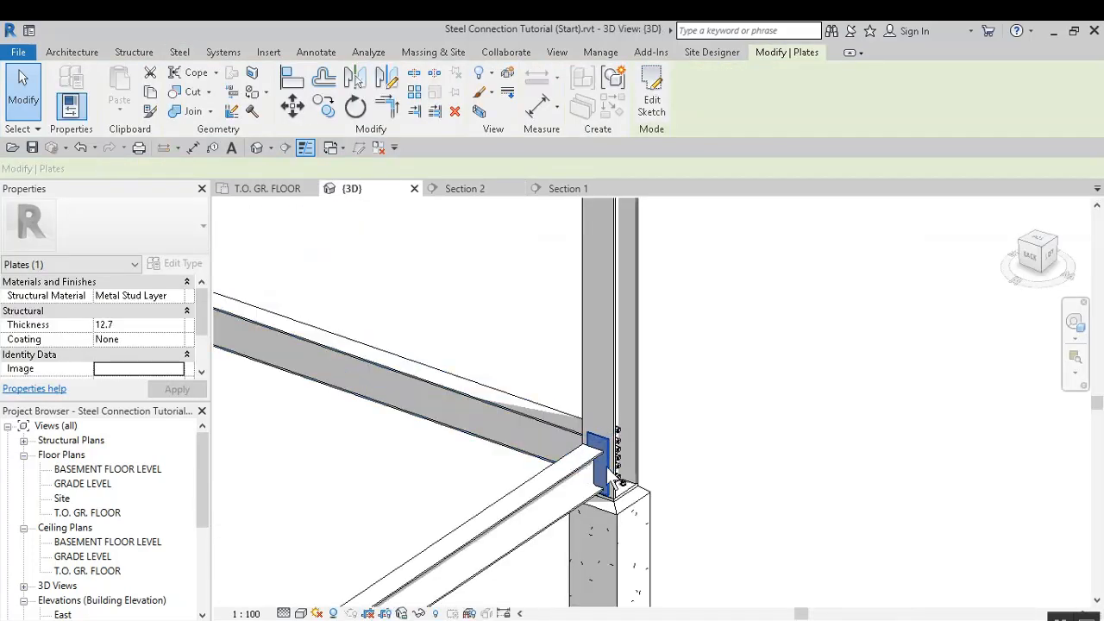
{"action": "scroll", "coordinate": [609, 470], "scroll_direction": "up", "scroll_amount": 4}
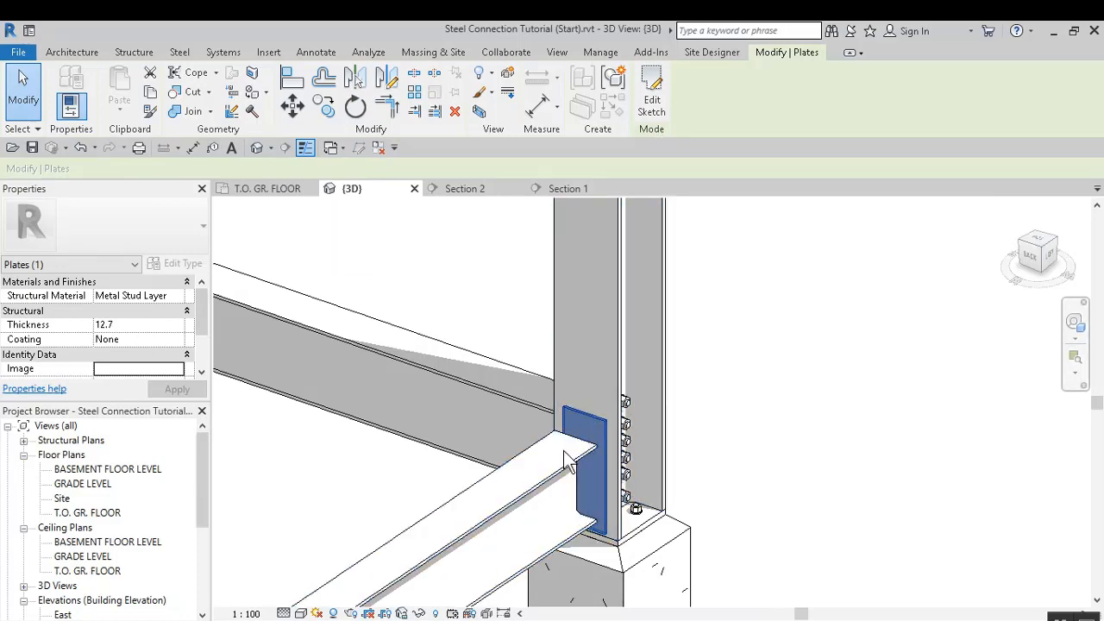
{"action": "middle_click_drag", "start_coordinate": [582, 469], "coordinate": [356, 329], "text": "shift"}
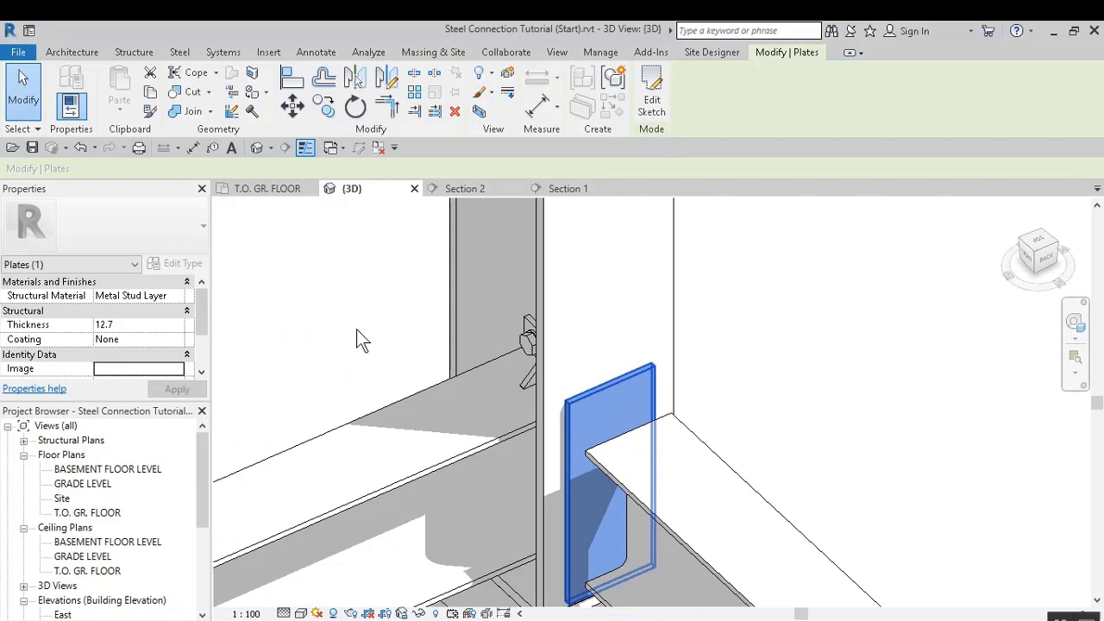
{"action": "left_click", "coordinate": [138, 327]}
{"action": "type", "text": "13"}
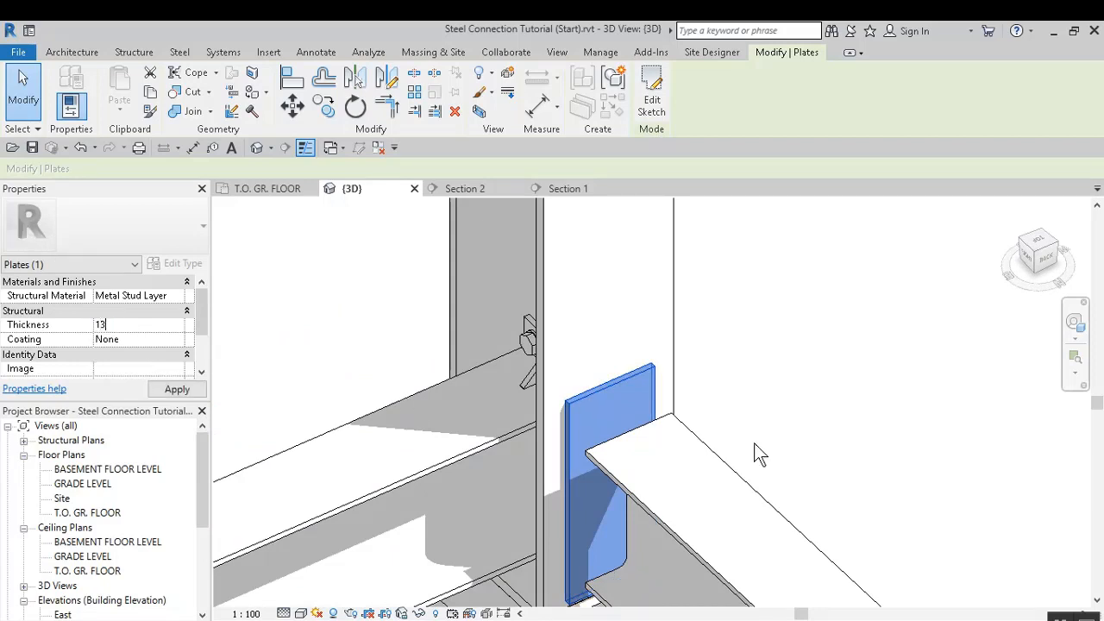
{"action": "key", "text": "Return"}
Trim/extend the W14X43 girder's end to meet the outer face of the new end plate
{"action": "scroll", "coordinate": [819, 399], "scroll_direction": "down", "scroll_amount": 2}
{"action": "middle_click_drag", "start_coordinate": [825, 427], "coordinate": [809, 396]}
{"action": "middle_click_drag", "start_coordinate": [724, 395], "coordinate": [673, 341], "text": "shift"}
{"action": "scroll", "coordinate": [651, 326], "scroll_direction": "up", "scroll_amount": 4}
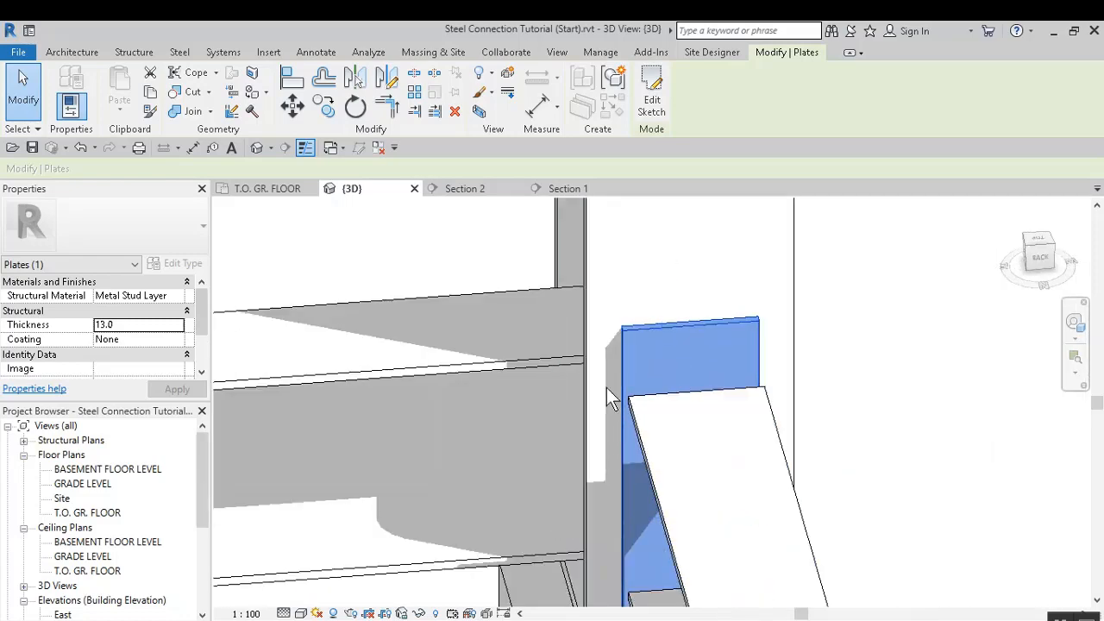
{"action": "scroll", "coordinate": [723, 340], "scroll_direction": "down", "scroll_amount": 3}
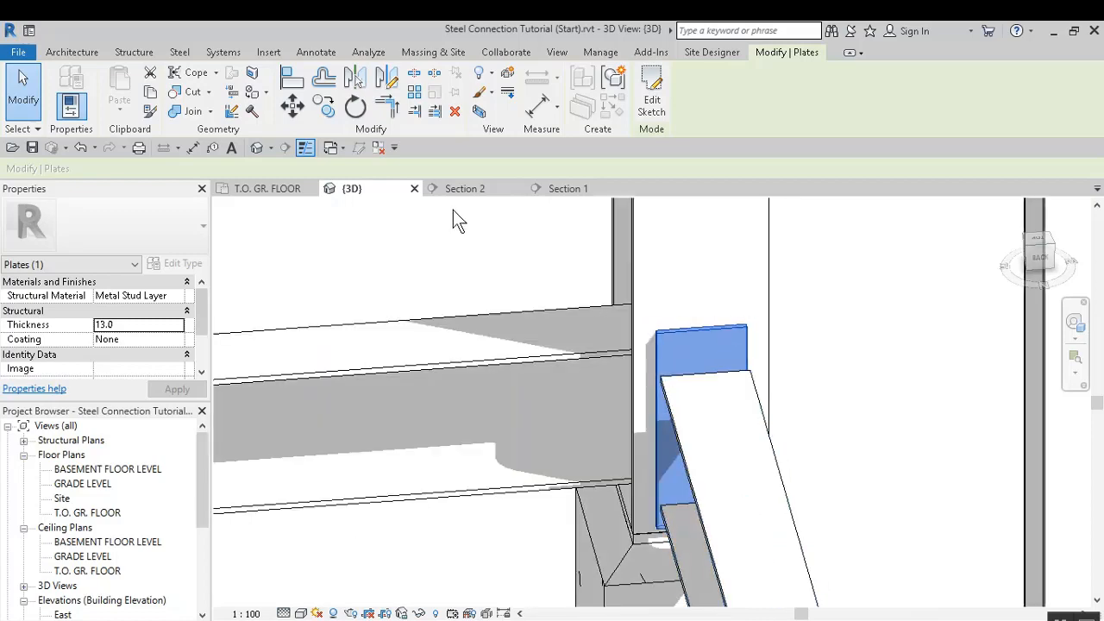
{"action": "middle_click_drag", "start_coordinate": [592, 462], "coordinate": [733, 504], "text": "shift"}
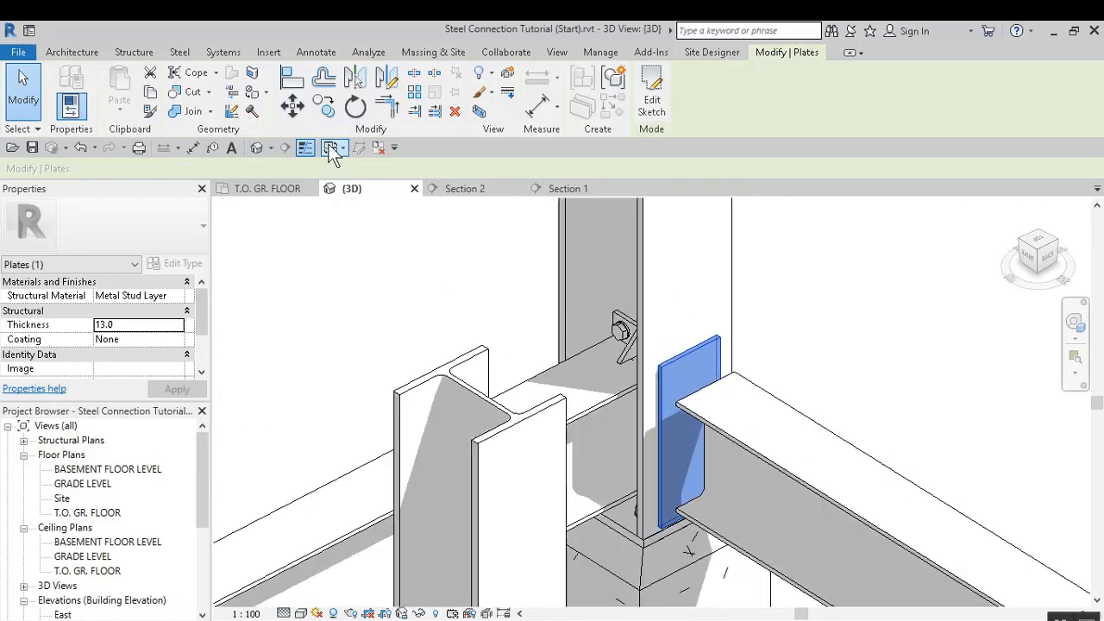
{"action": "left_click", "coordinate": [415, 112]}
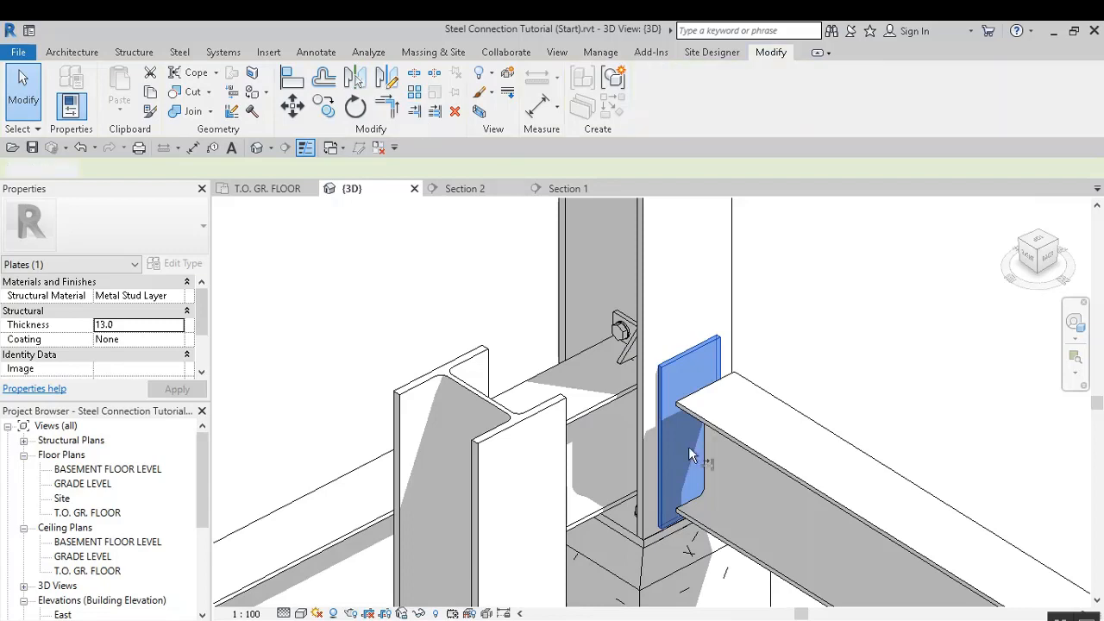
{"action": "scroll", "coordinate": [694, 436], "scroll_direction": "up", "scroll_amount": 3}
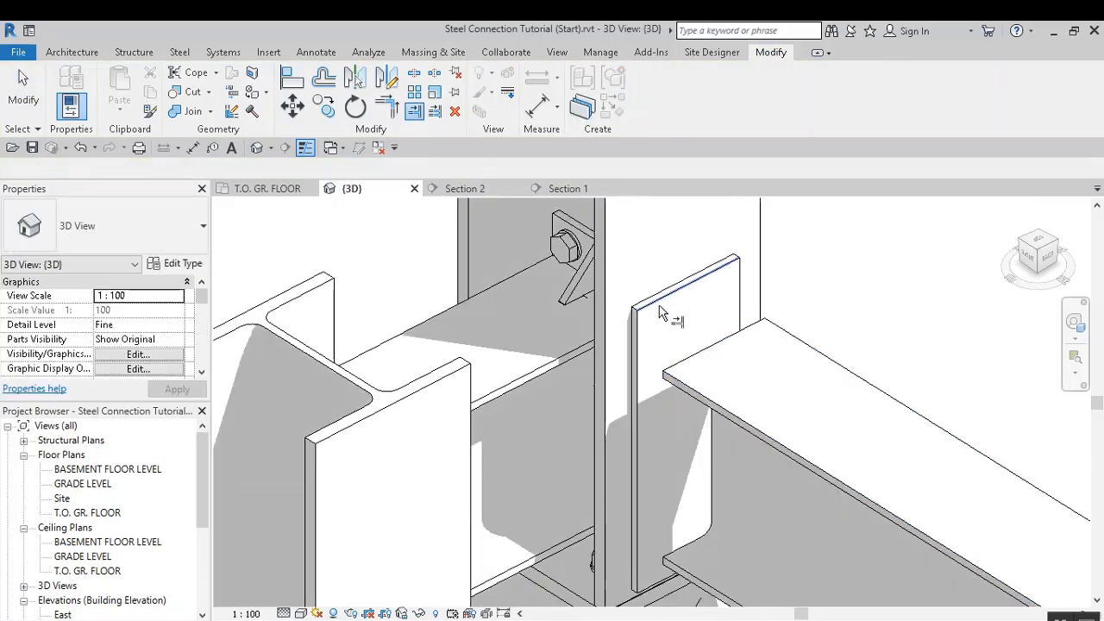
{"action": "key", "text": "Tab"}
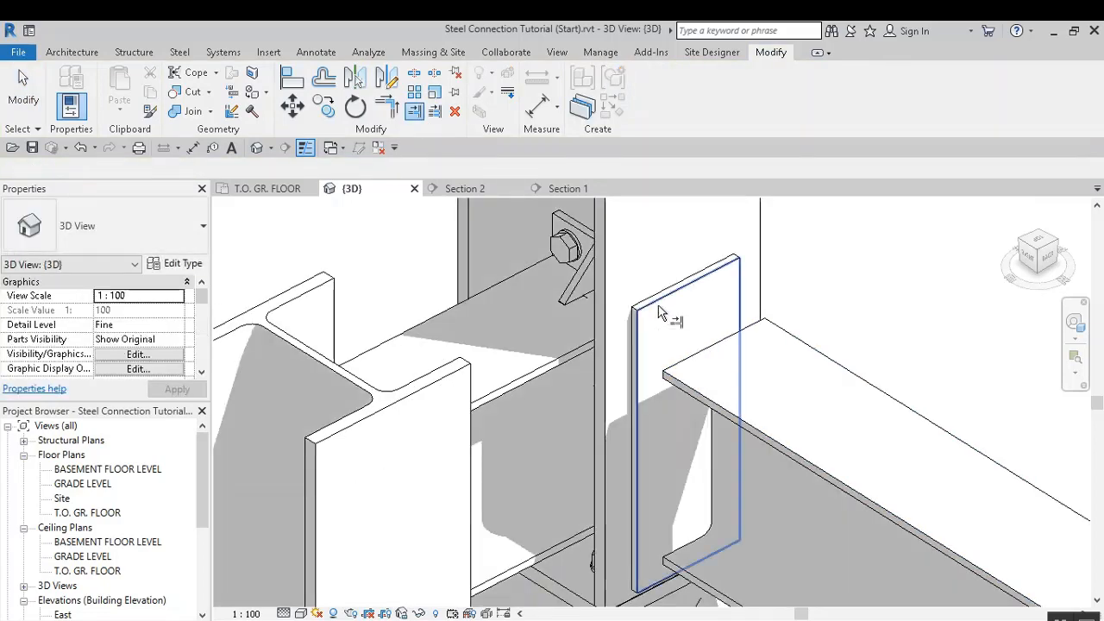
{"action": "left_click", "coordinate": [660, 313]}
{"action": "left_click", "coordinate": [758, 378]}
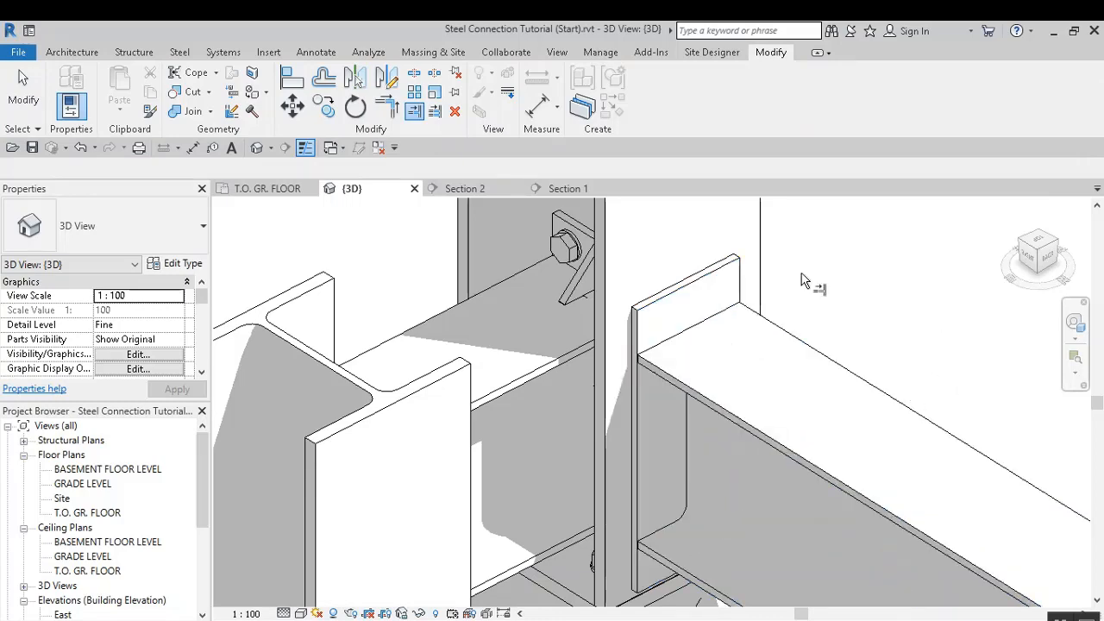
{"action": "left_click", "coordinate": [25, 96]}
Set a new work plane by picking a plane at the girder's end plate
{"action": "scroll", "coordinate": [868, 368], "scroll_direction": "down", "scroll_amount": 3}
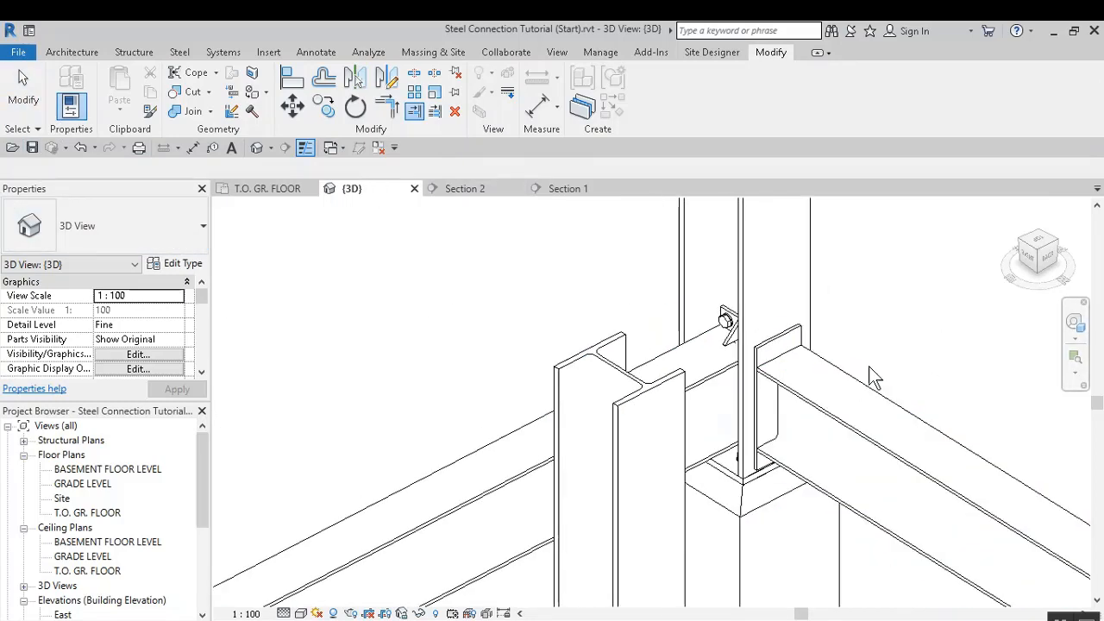
{"action": "mouse_move", "coordinate": [920, 397]}
{"action": "middle_mouse_down", "text": "shift"}
{"action": "mouse_move", "coordinate": [939, 401]}
{"action": "mouse_move", "coordinate": [867, 390]}
{"action": "mouse_move", "coordinate": [979, 257]}
{"action": "mouse_move", "coordinate": [1007, 333]}
{"action": "middle_mouse_up", "text": "shift"}
{"action": "scroll", "coordinate": [781, 416], "scroll_direction": "up", "scroll_amount": 3}
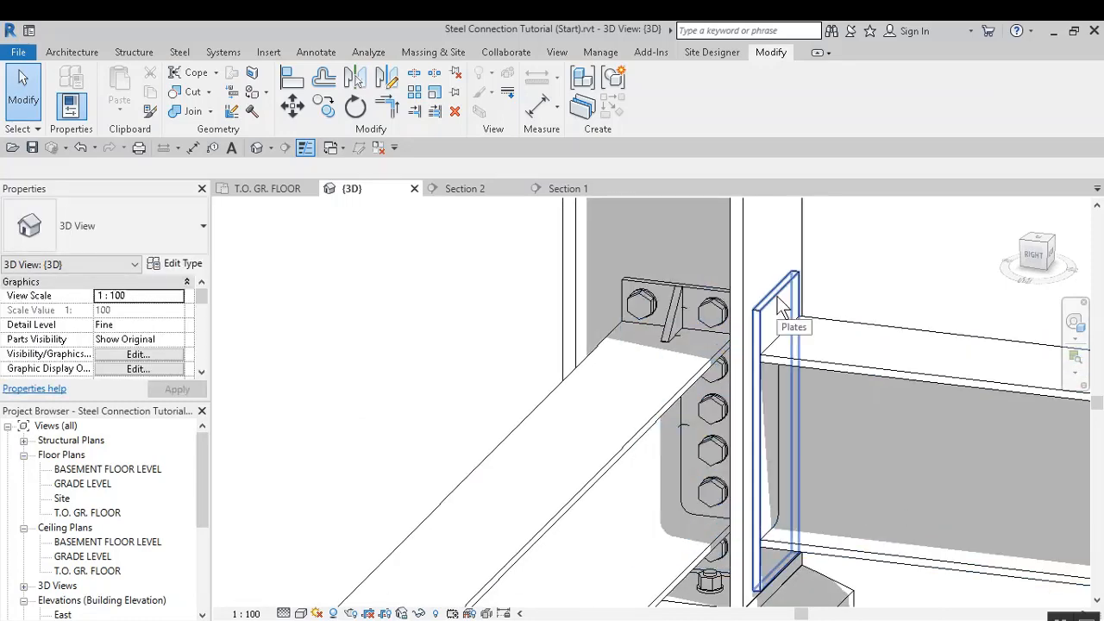
{"action": "left_click", "coordinate": [222, 52]}
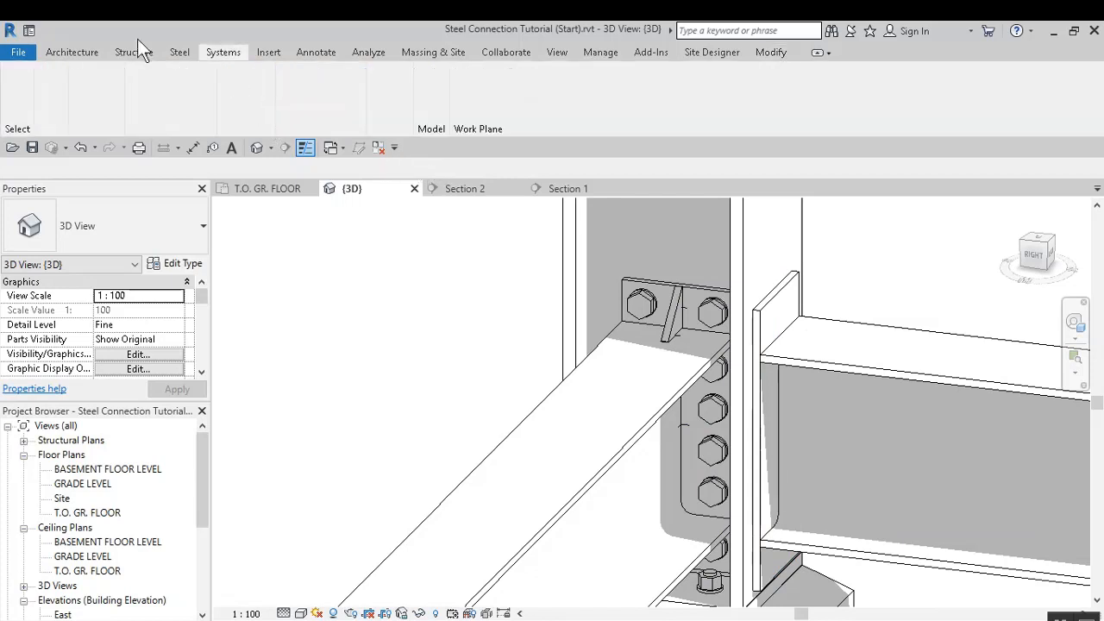
{"action": "left_click", "coordinate": [178, 52]}
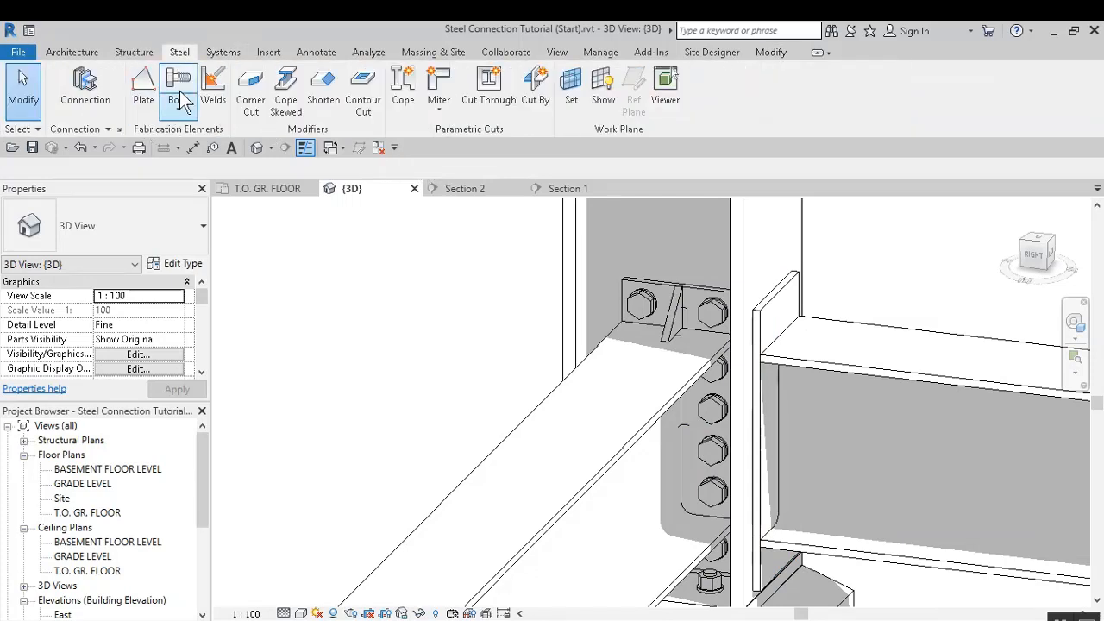
{"action": "left_click", "coordinate": [189, 118]}
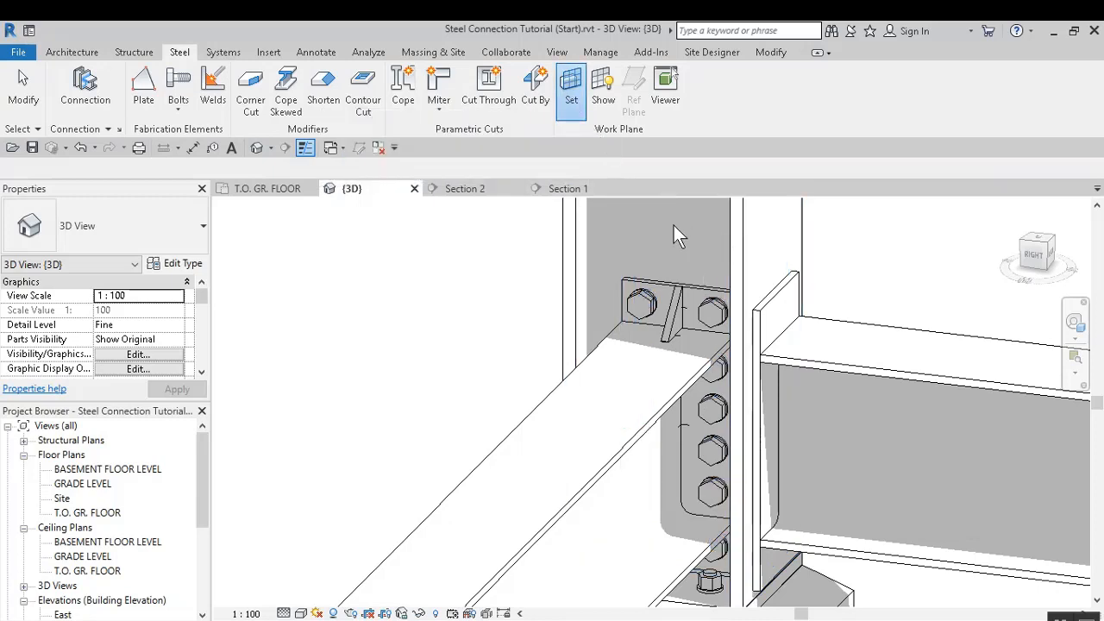
{"action": "left_click", "coordinate": [546, 337]}
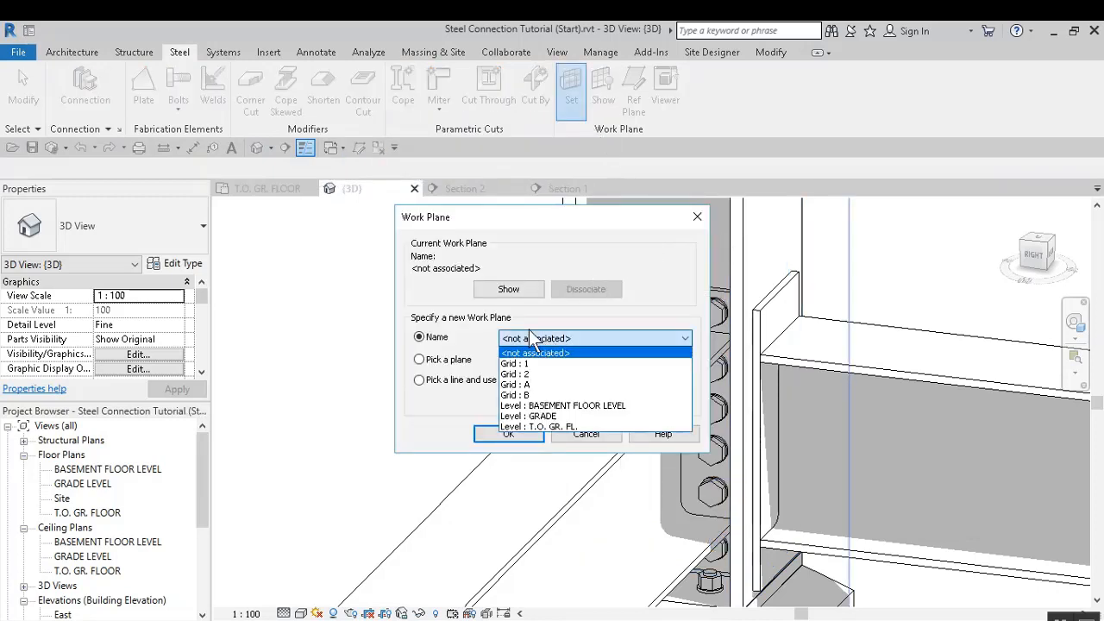
{"action": "left_click", "coordinate": [542, 348]}
{"action": "left_click", "coordinate": [419, 360]}
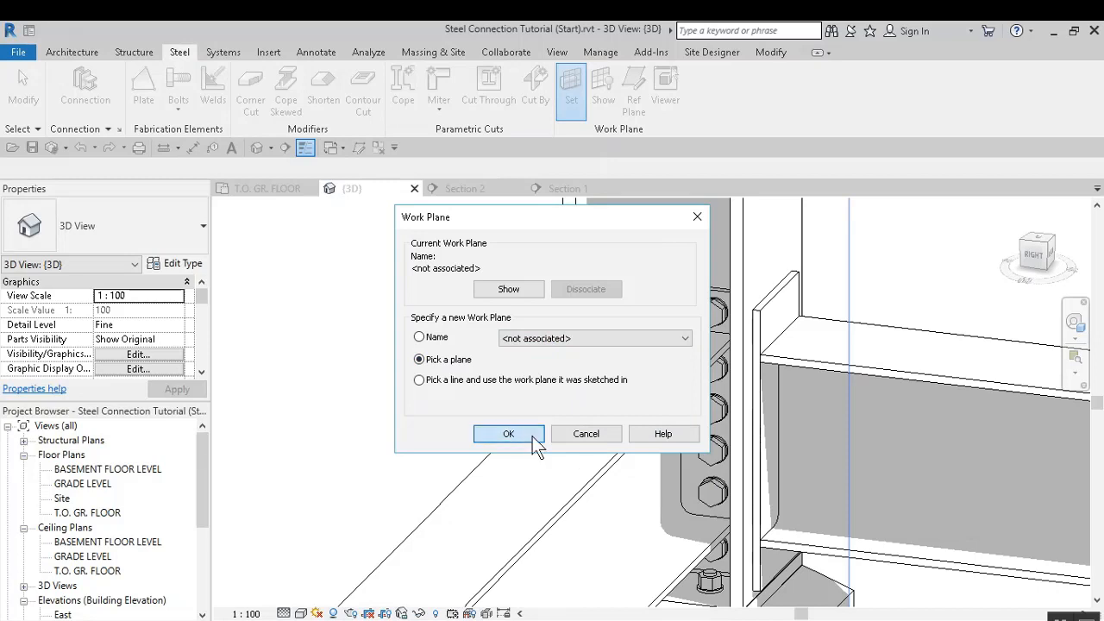
{"action": "left_click", "coordinate": [508, 434]}
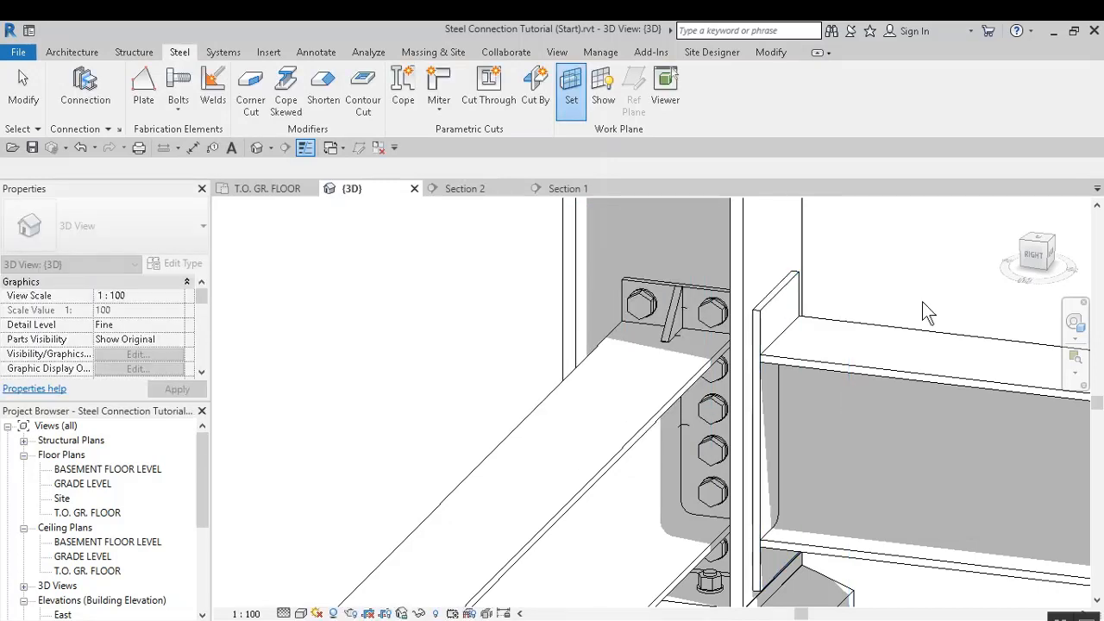
{"action": "left_click", "coordinate": [753, 290]}
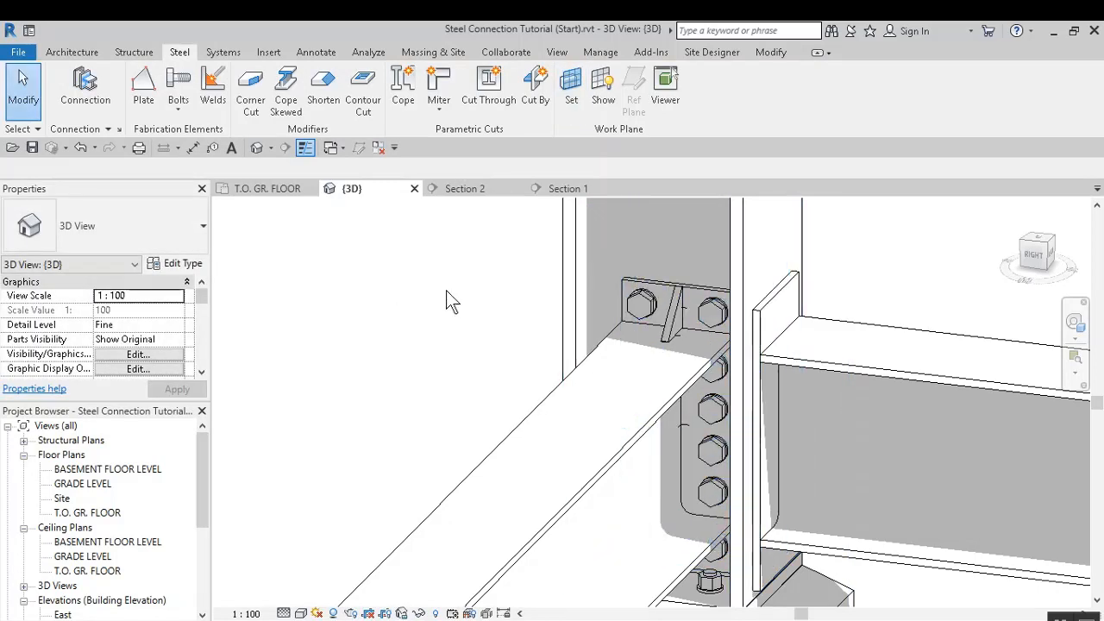
{"action": "left_click", "coordinate": [474, 188]}
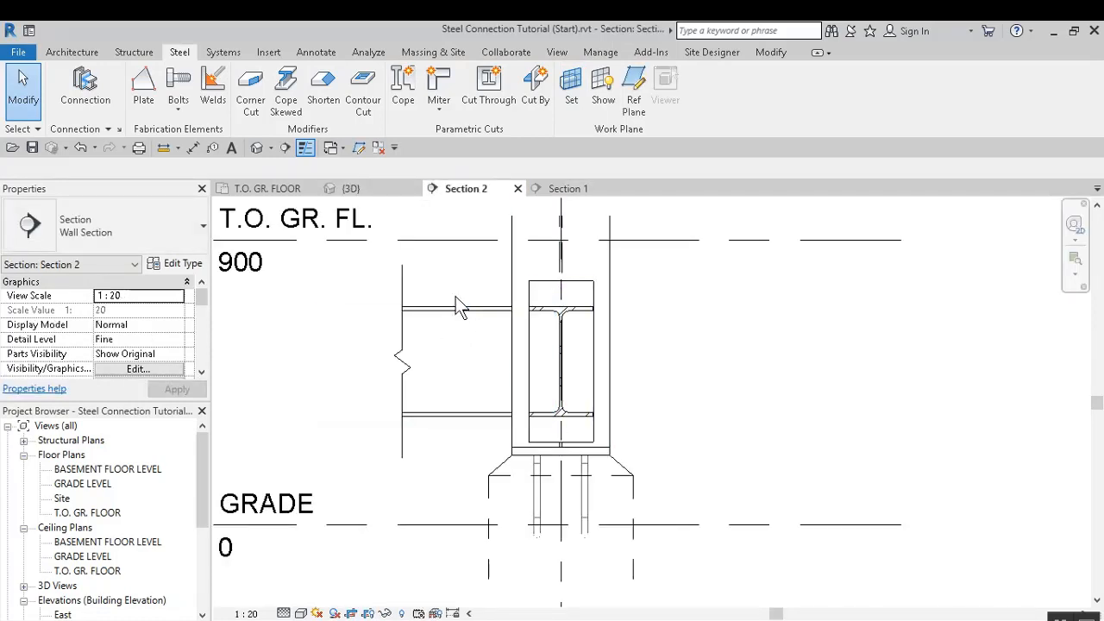
{"action": "scroll", "coordinate": [488, 289], "scroll_direction": "up", "scroll_amount": 2}
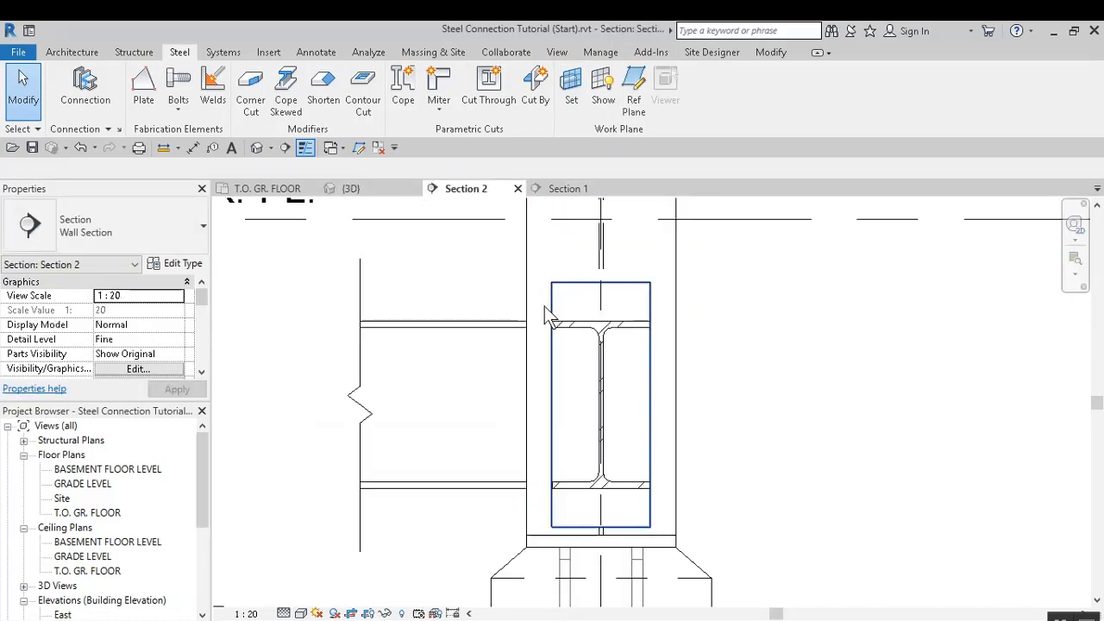
{"action": "left_click", "coordinate": [387, 188]}
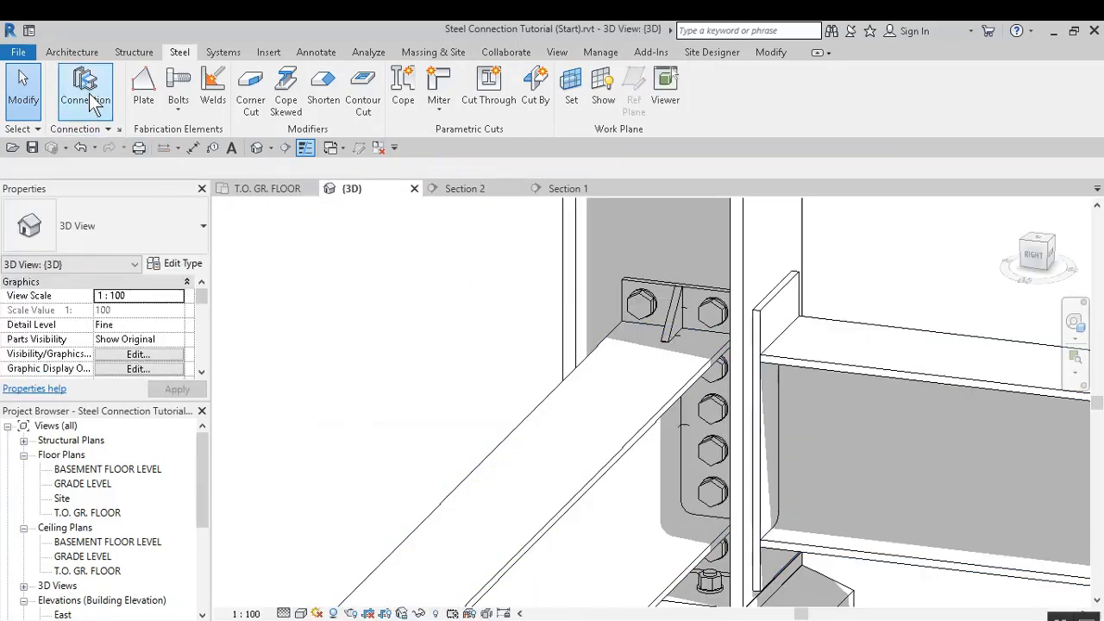
{"action": "left_click", "coordinate": [179, 86]}
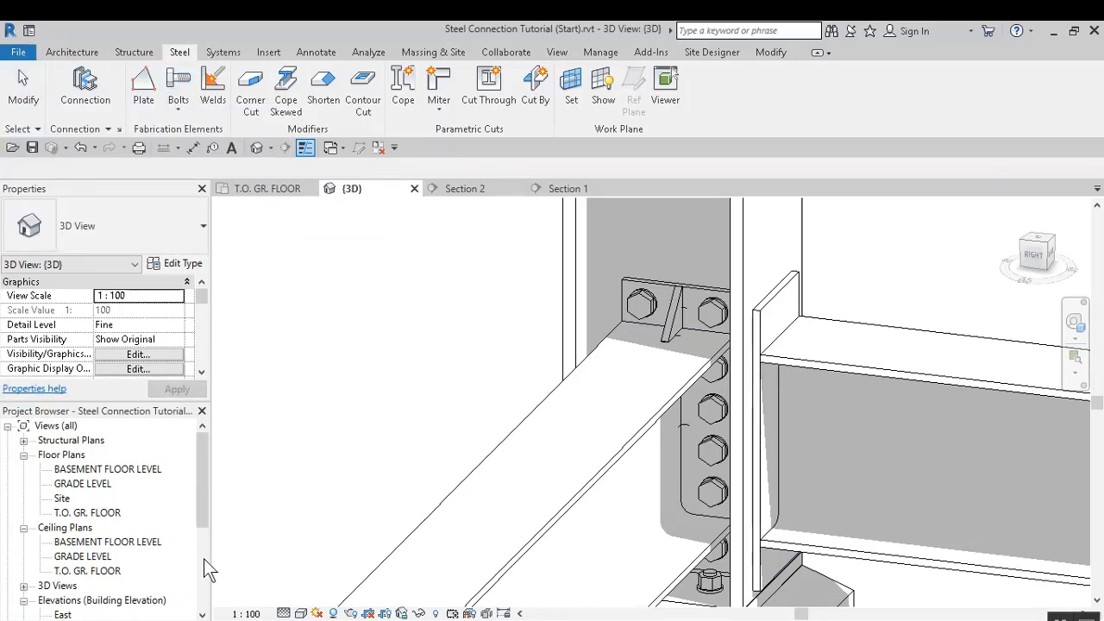
{"action": "scroll", "coordinate": [501, 433], "scroll_direction": "down", "scroll_amount": 1}
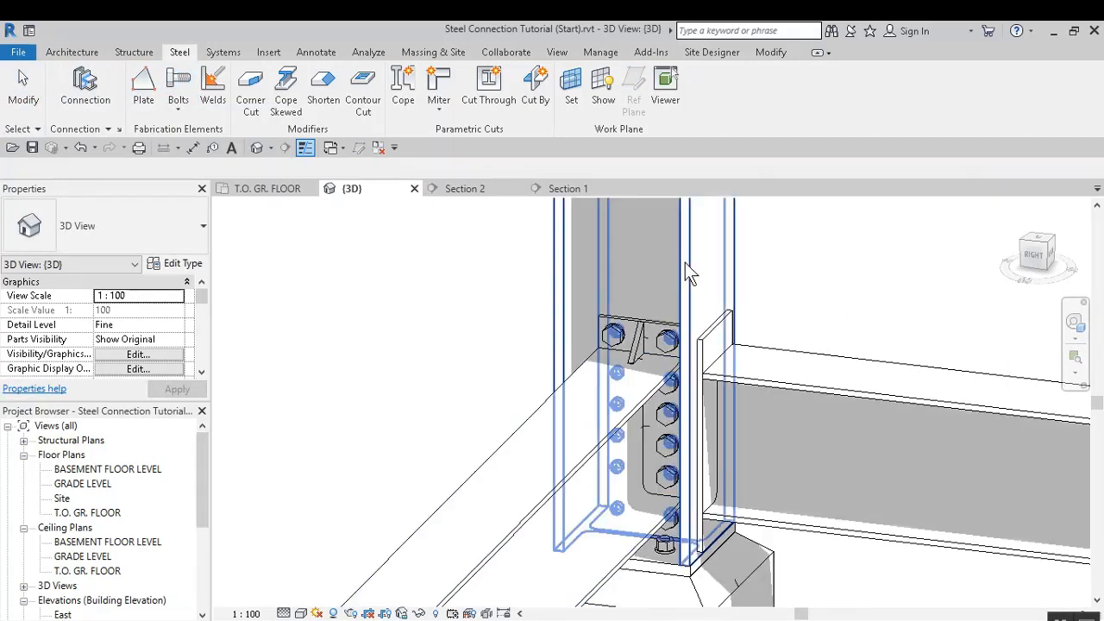
{"action": "left_click", "coordinate": [687, 263]}
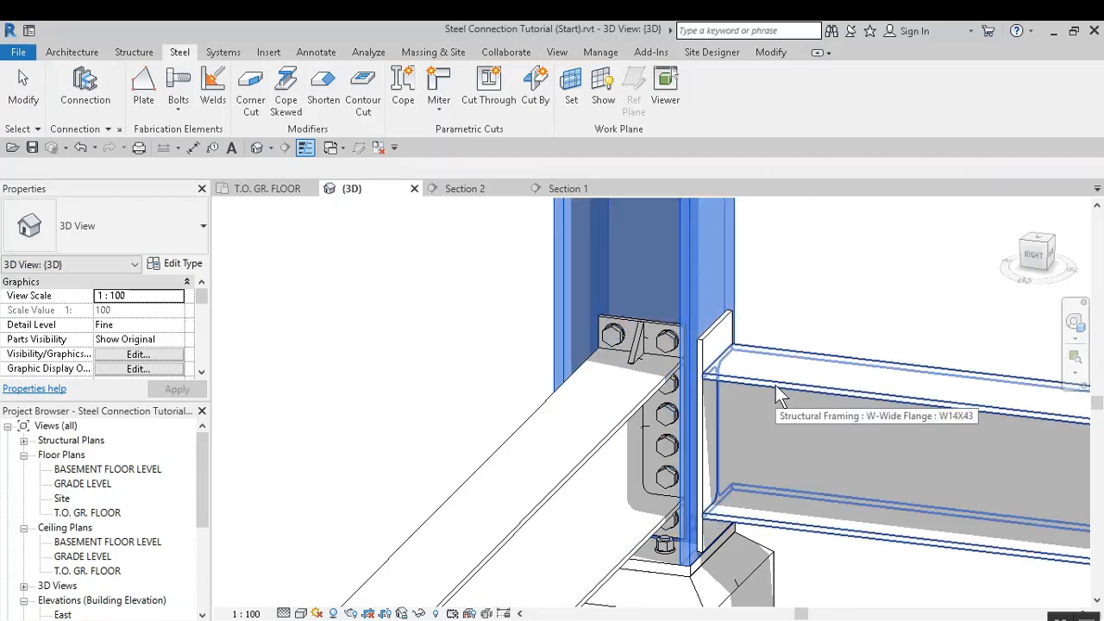
{"action": "left_click", "coordinate": [721, 339], "text": "ctrl"}
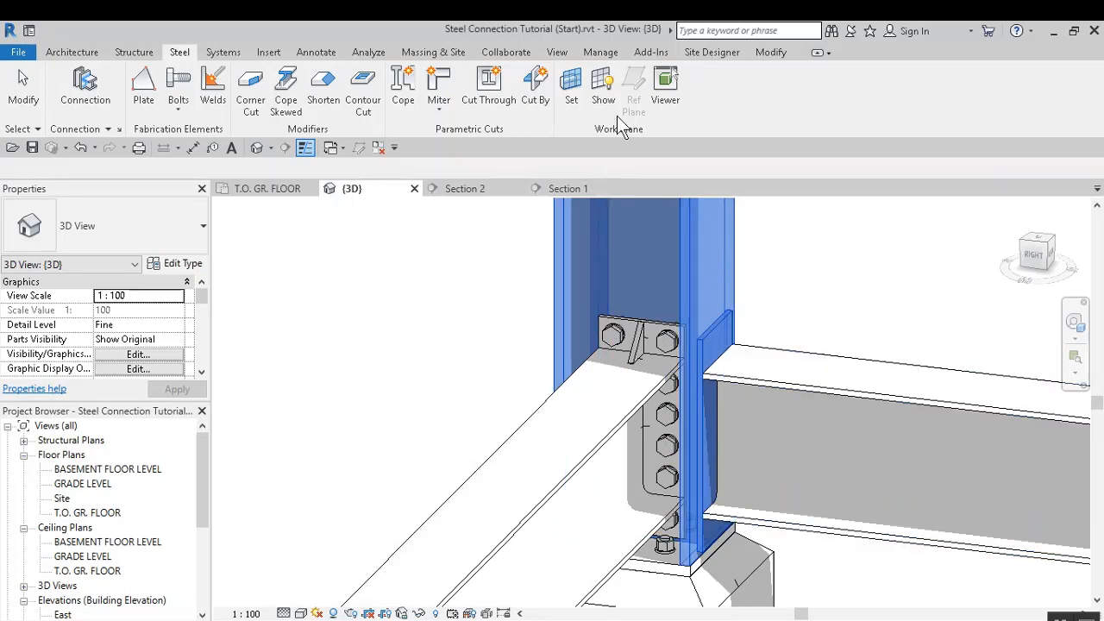
Set the work plane by picking the face of the new end plate beside the column flange
{"action": "left_click", "coordinate": [571, 86]}
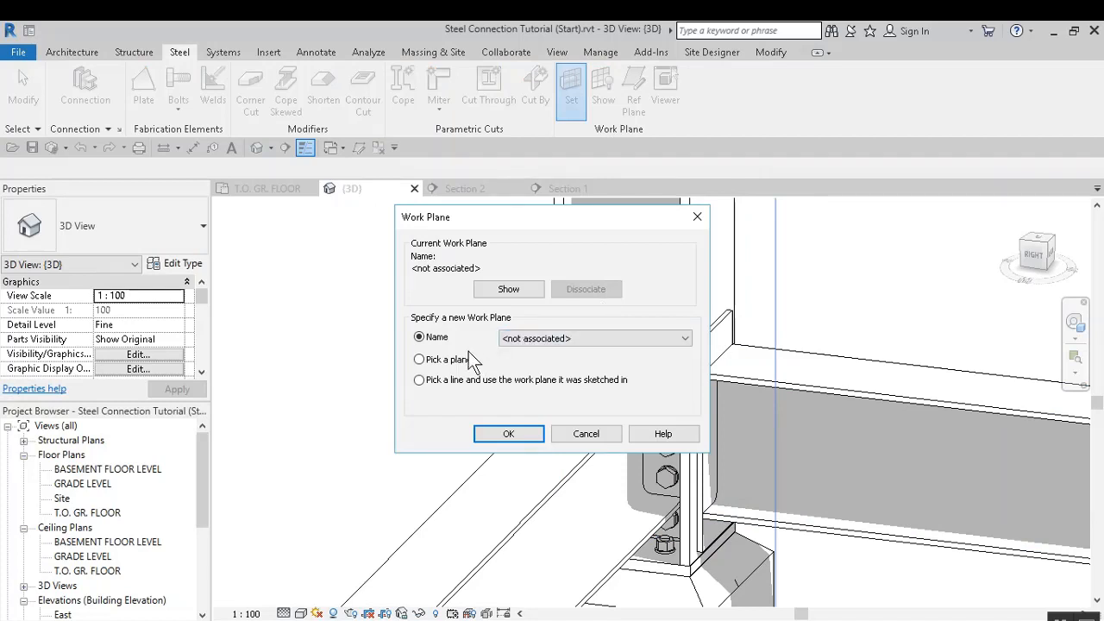
{"action": "left_click", "coordinate": [518, 439]}
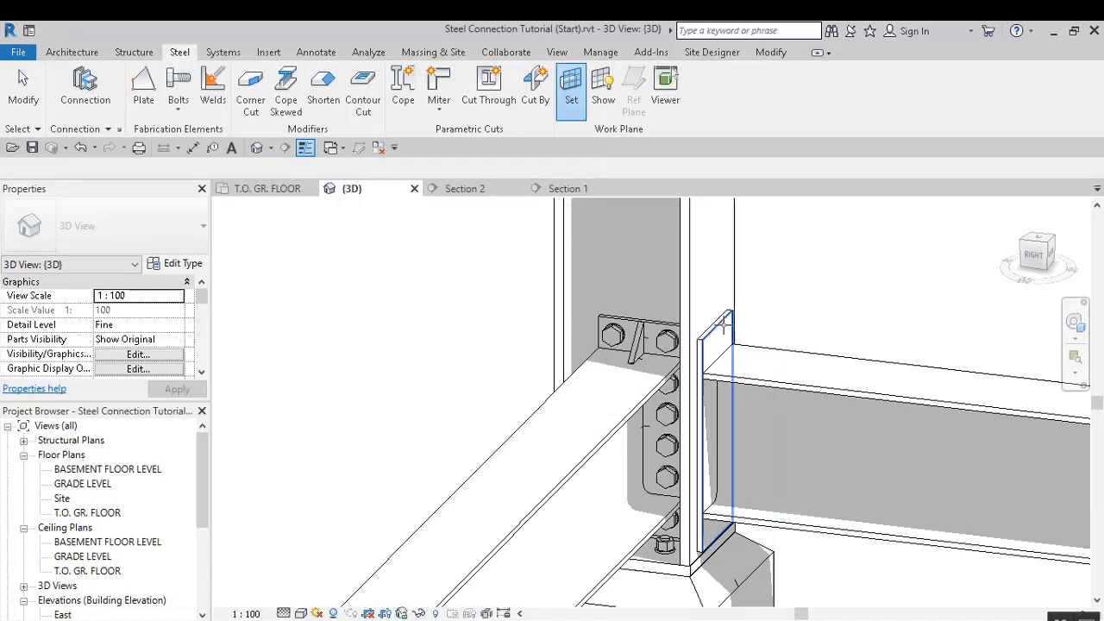
{"action": "left_click", "coordinate": [724, 327]}
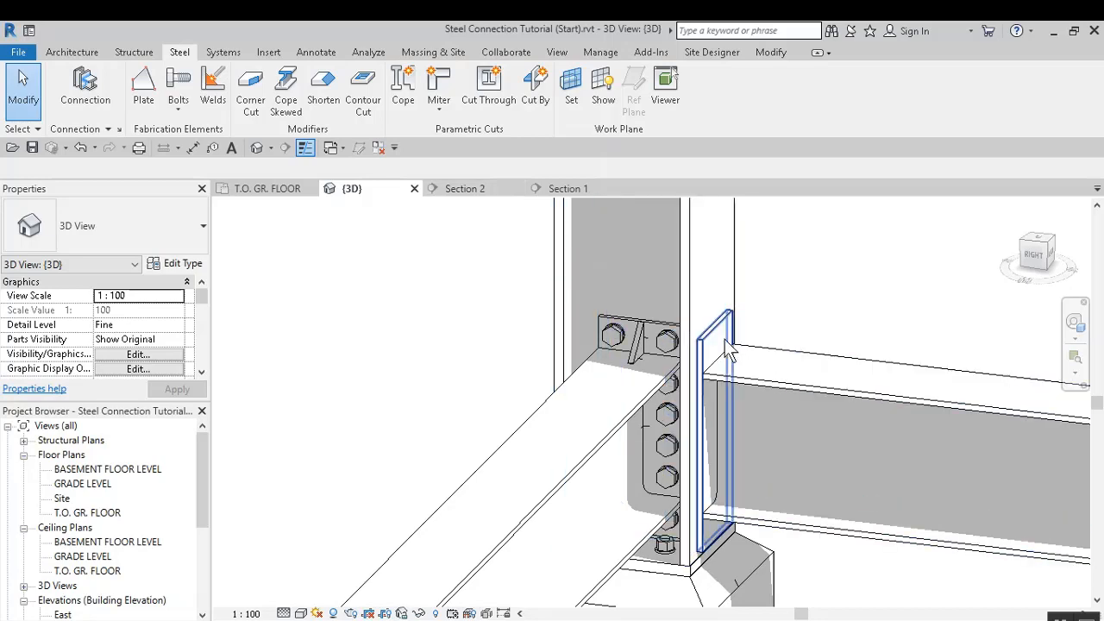
{"action": "scroll", "coordinate": [719, 368], "scroll_direction": "up", "scroll_amount": 1}
{"action": "scroll", "coordinate": [719, 368], "scroll_direction": "up", "scroll_amount": 1}
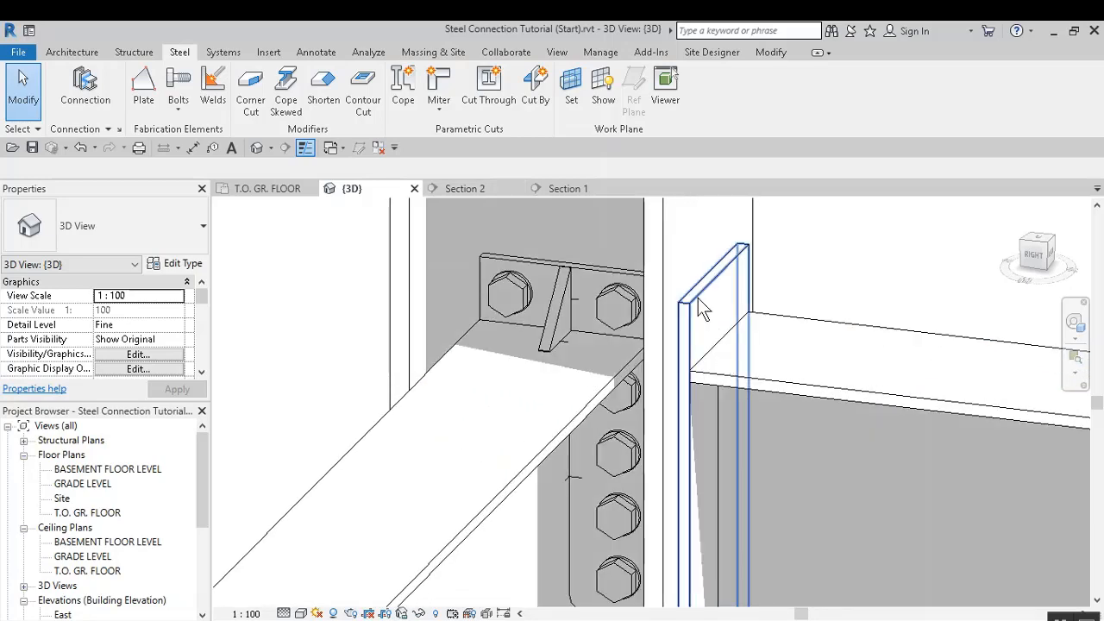
{"action": "left_click", "coordinate": [469, 191]}
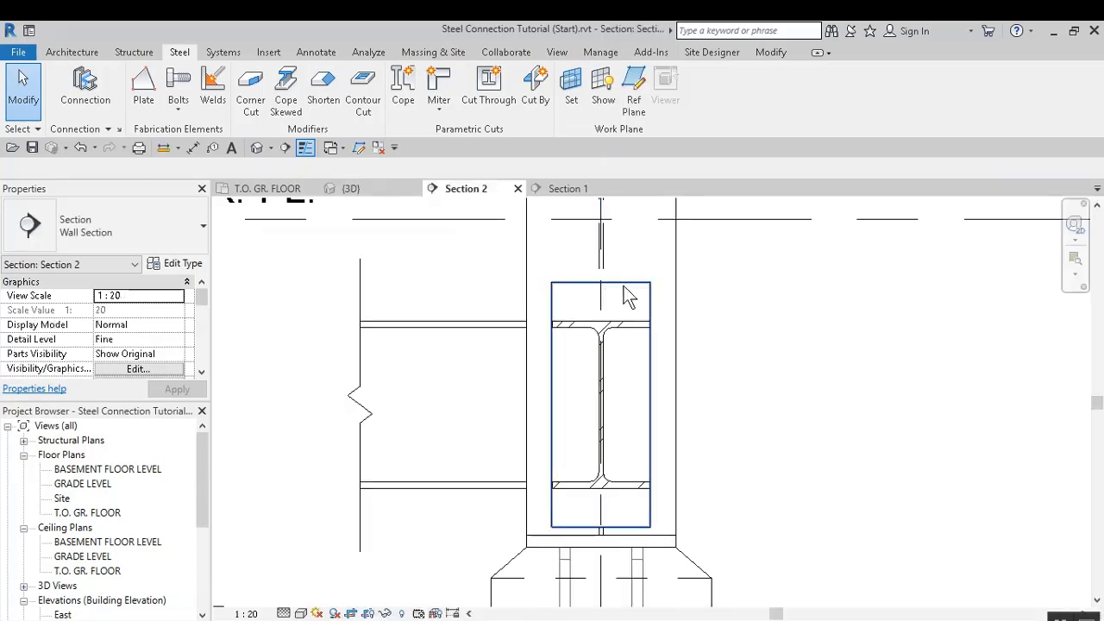
{"action": "left_click", "coordinate": [352, 188]}
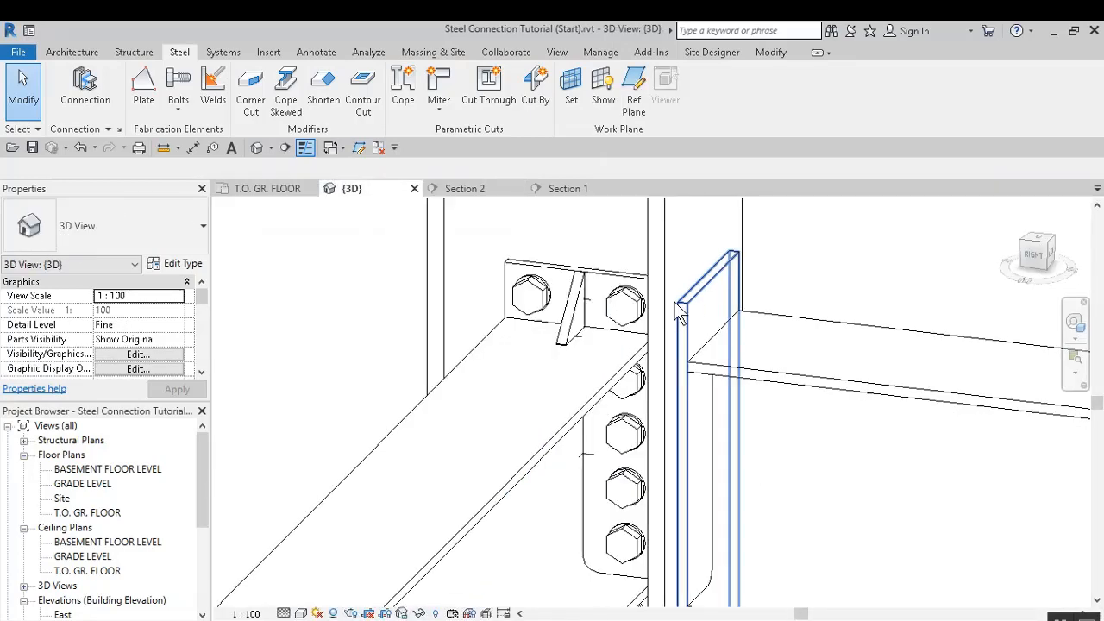
{"action": "left_click", "coordinate": [674, 254]}
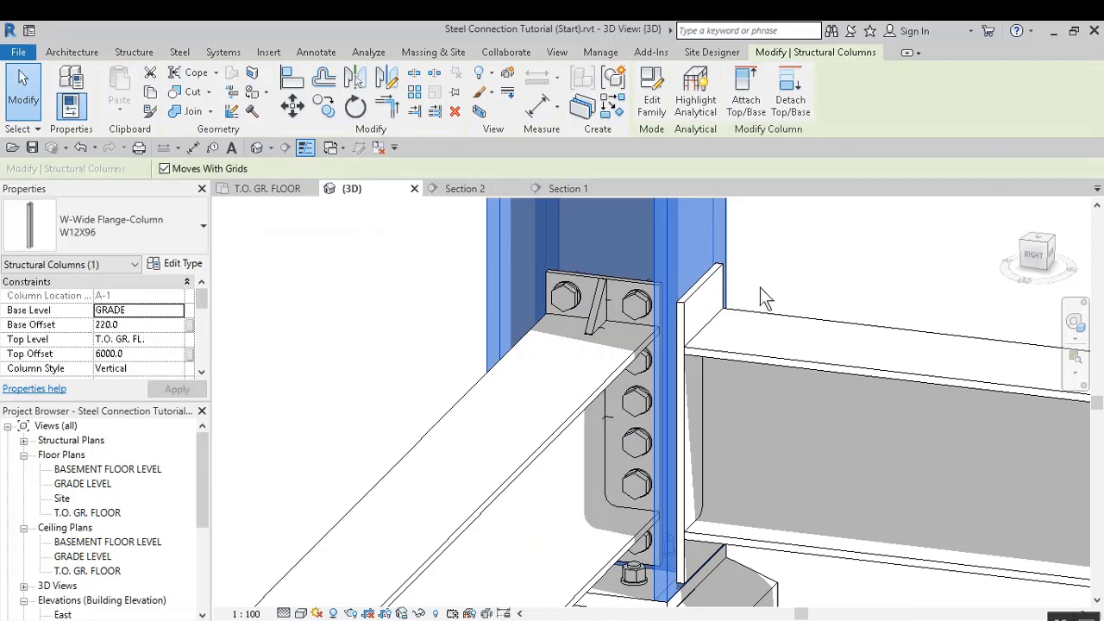
{"action": "left_click", "coordinate": [771, 203]}
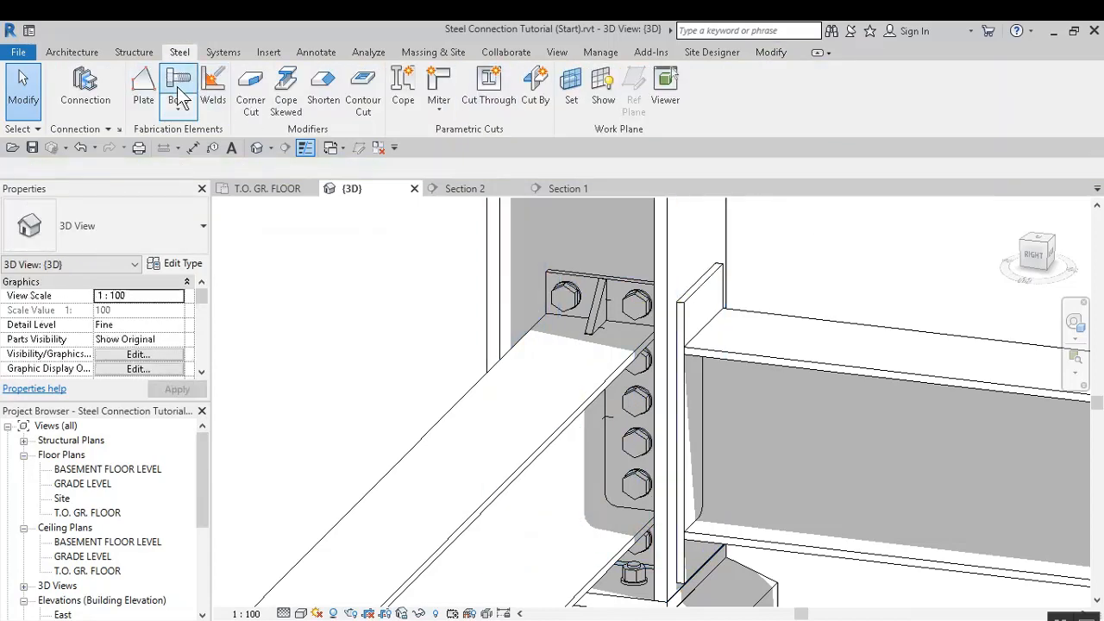
Create a bolt pattern that joins the W12X96 column and the W14X43 girder as its connected elements
{"action": "left_click", "coordinate": [178, 83]}
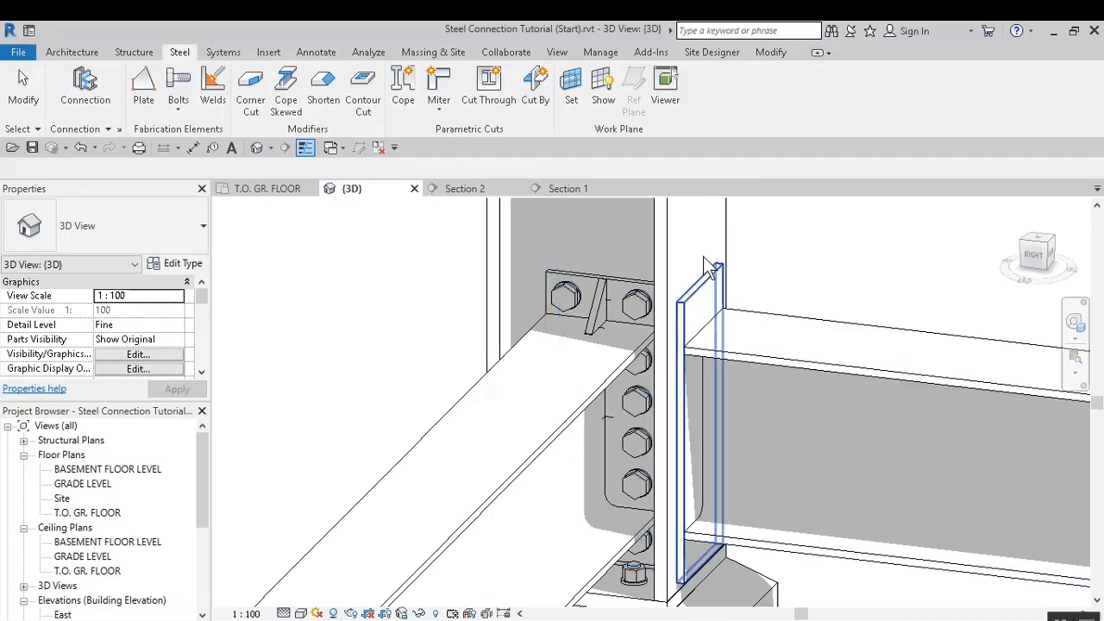
{"action": "left_click", "coordinate": [671, 246]}
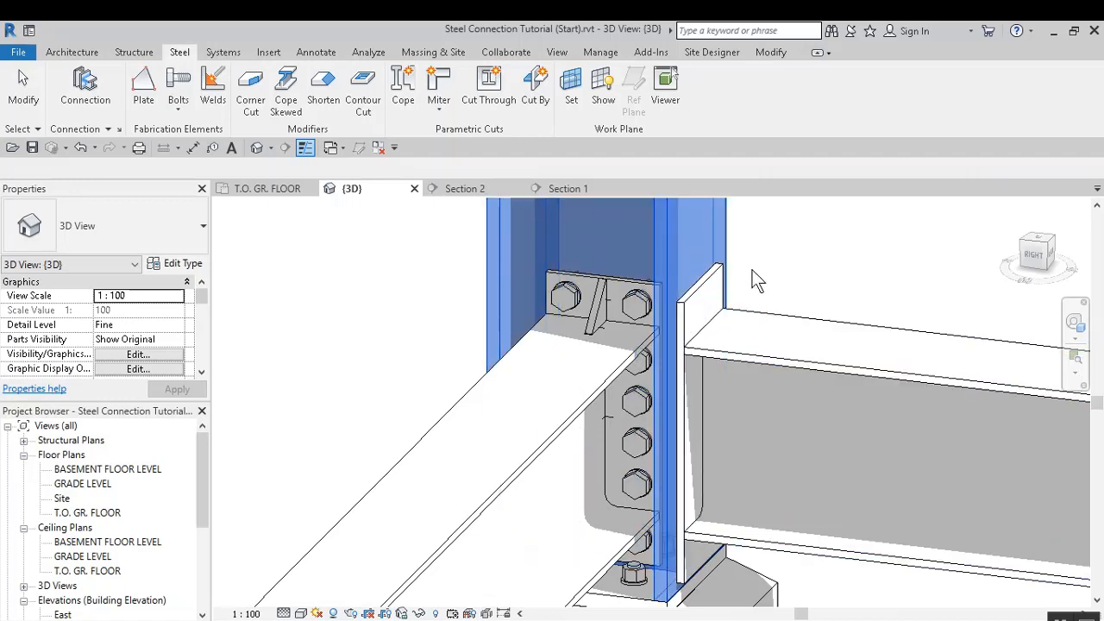
{"action": "left_click", "coordinate": [743, 354]}
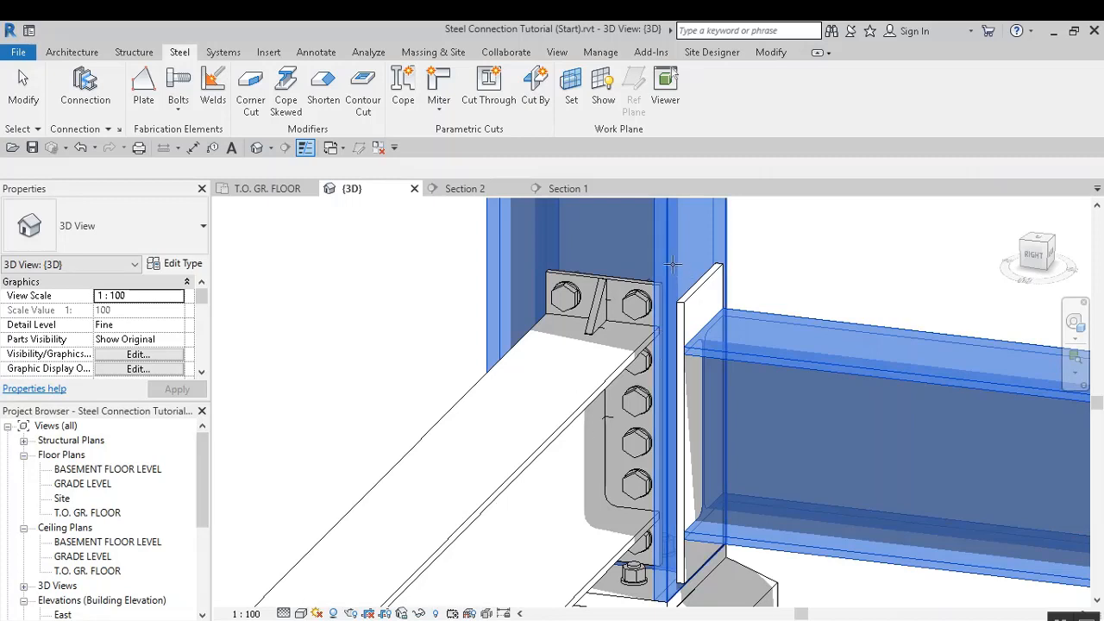
{"action": "key", "text": "Return"}
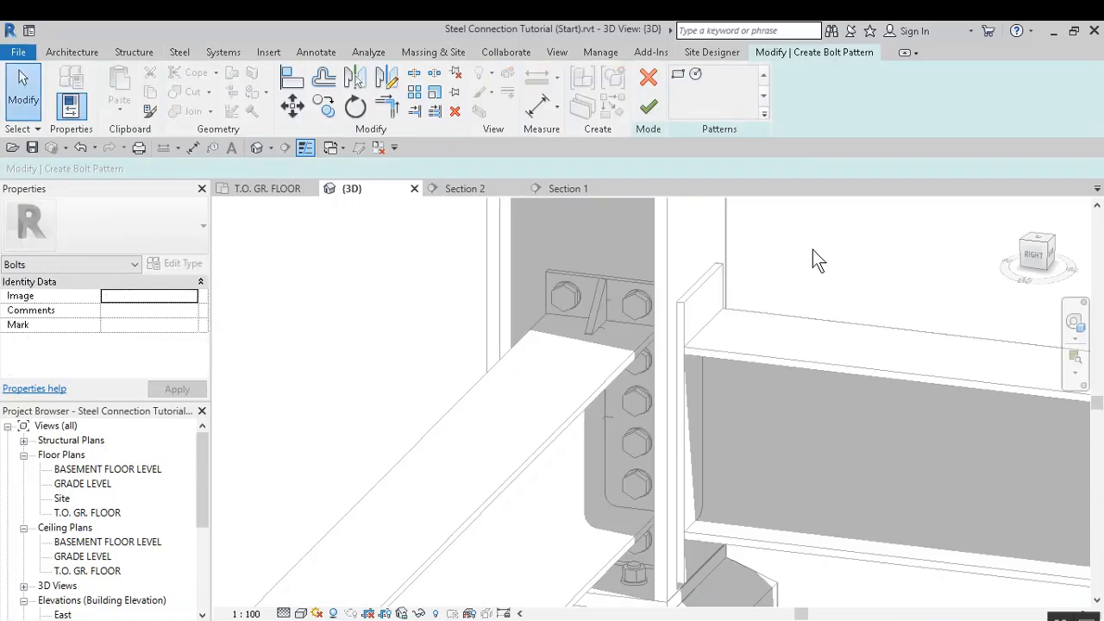
In Section 2, sketch a rectangular bolt pattern 204 mm wide and 508 mm high along the end plate's outline and finish it
{"action": "left_click", "coordinate": [681, 81]}
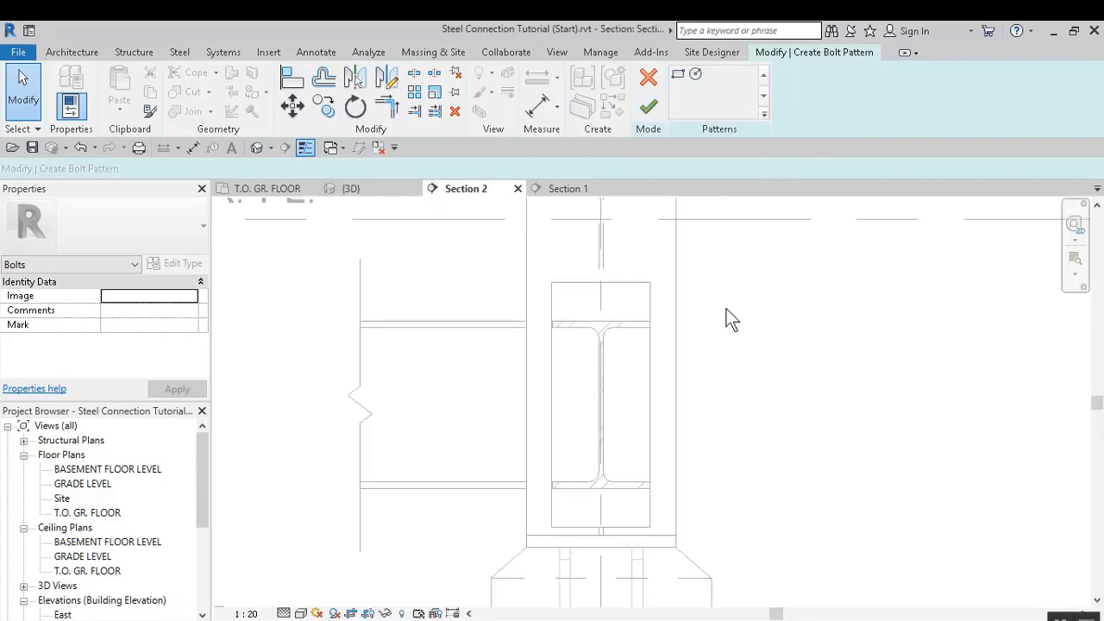
{"action": "left_click", "coordinate": [678, 74]}
{"action": "scroll", "coordinate": [562, 298], "scroll_direction": "up", "scroll_amount": 2}
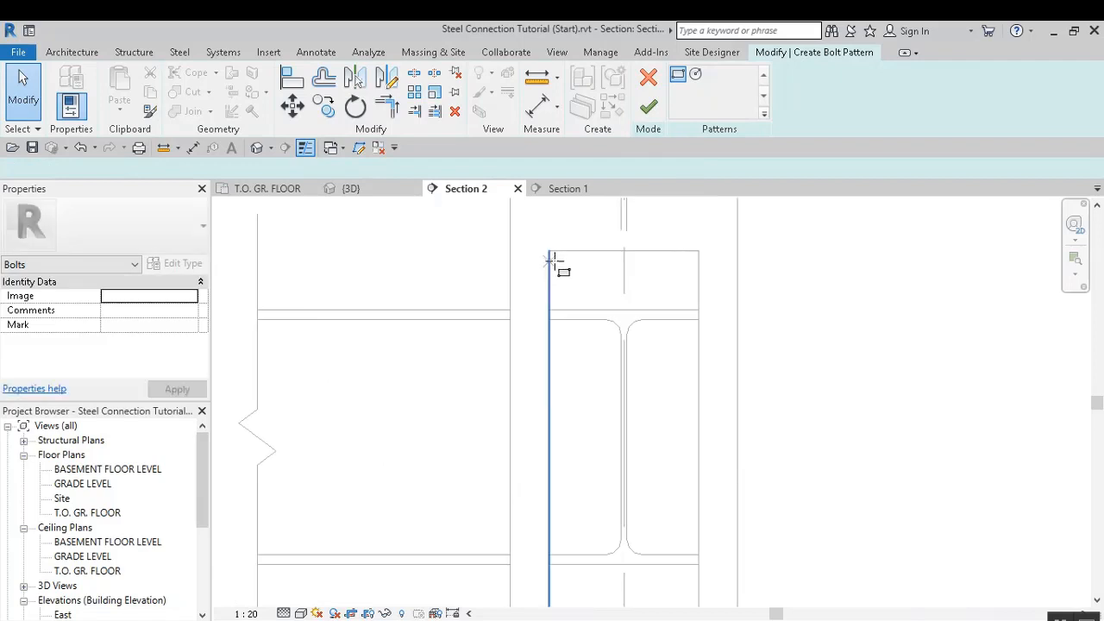
{"action": "left_click", "coordinate": [552, 259]}
{"action": "scroll", "coordinate": [698, 518], "scroll_direction": "down", "scroll_amount": 1}
{"action": "scroll", "coordinate": [690, 434], "scroll_direction": "down", "scroll_amount": 1}
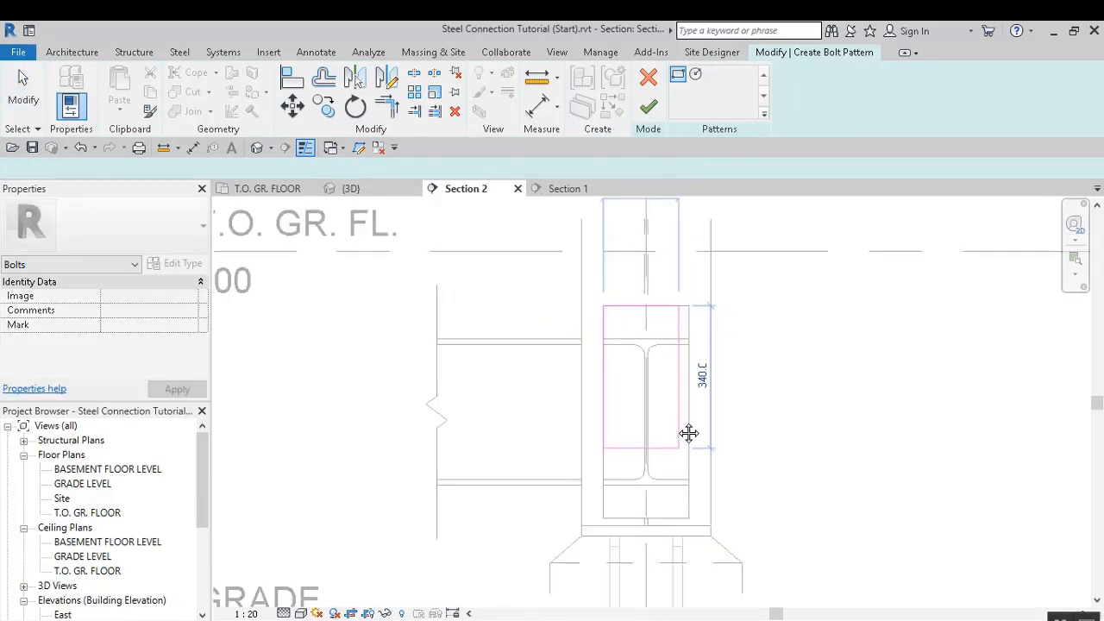
{"action": "scroll", "coordinate": [691, 458], "scroll_direction": "up", "scroll_amount": 1}
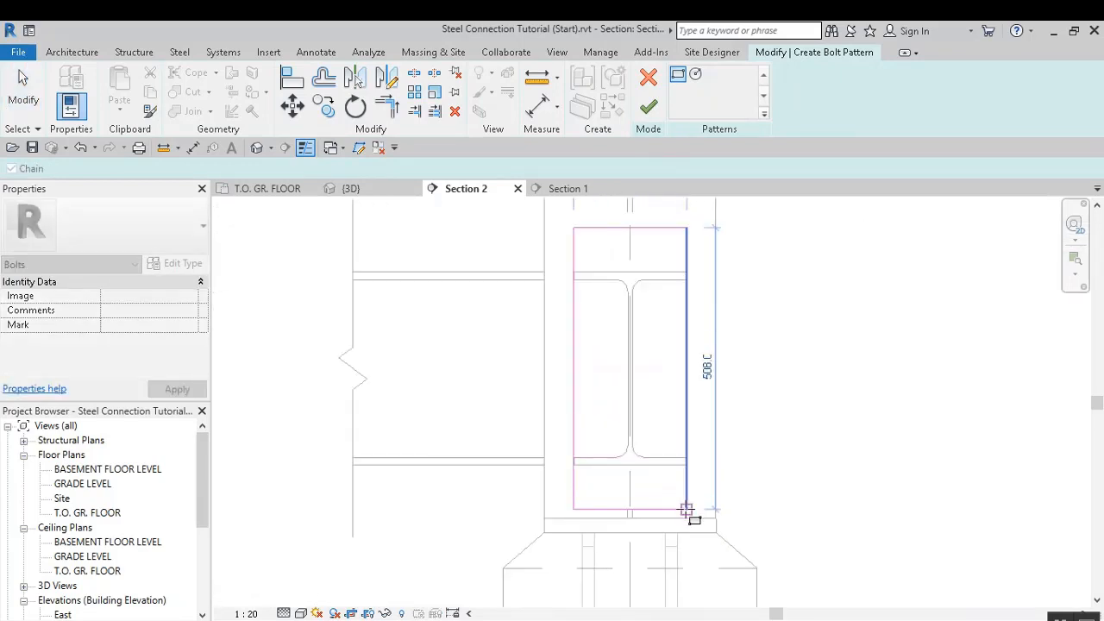
{"action": "left_click", "coordinate": [687, 509]}
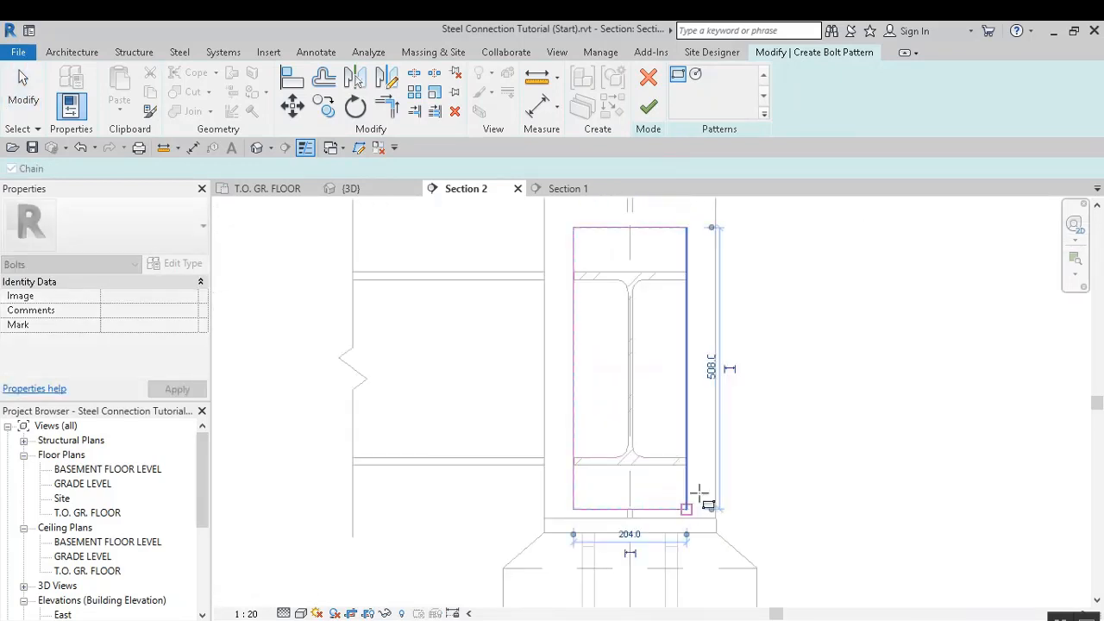
{"action": "left_click", "coordinate": [648, 107]}
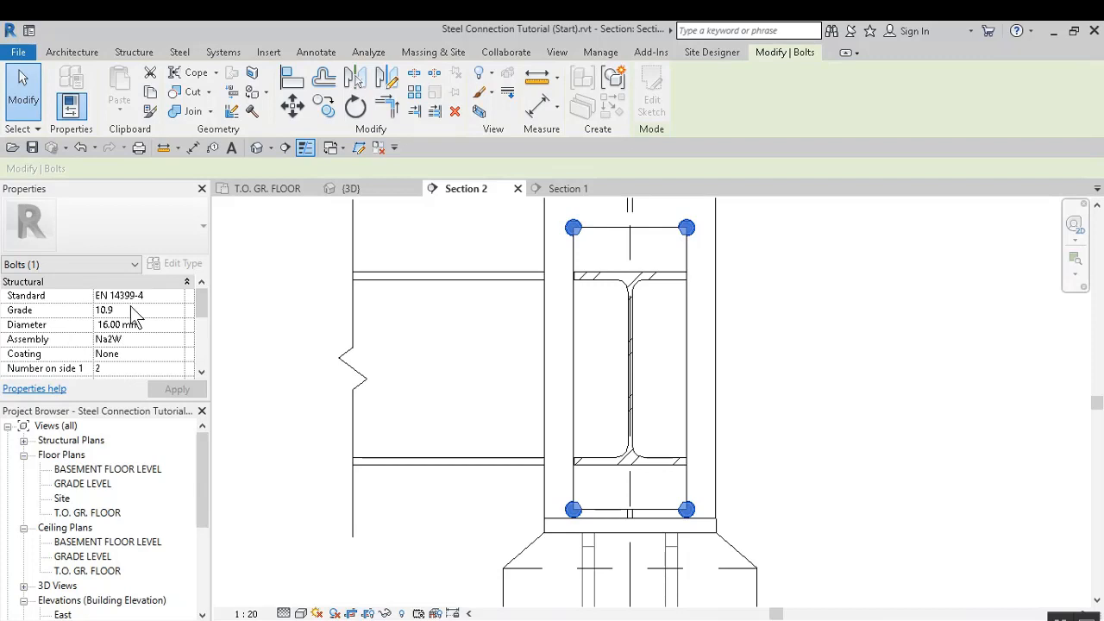
Set the bolts' standard to A325 and their diameter to 1 inch
{"action": "left_click", "coordinate": [173, 296]}
{"action": "left_click", "coordinate": [177, 296]}
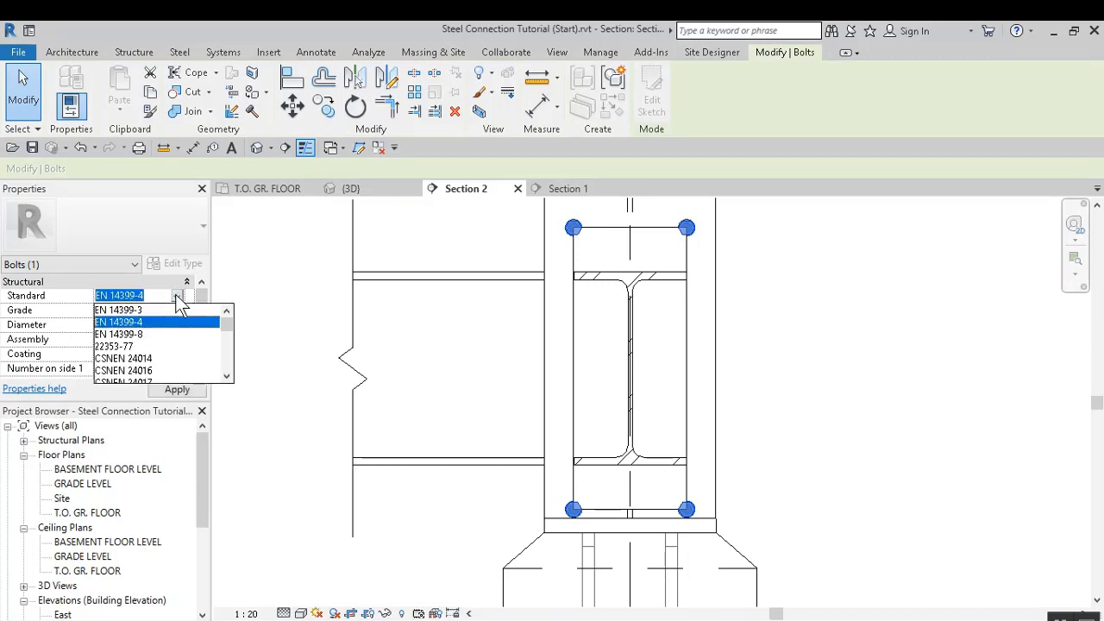
{"action": "scroll", "coordinate": [148, 343], "scroll_direction": "down", "scroll_amount": 8}
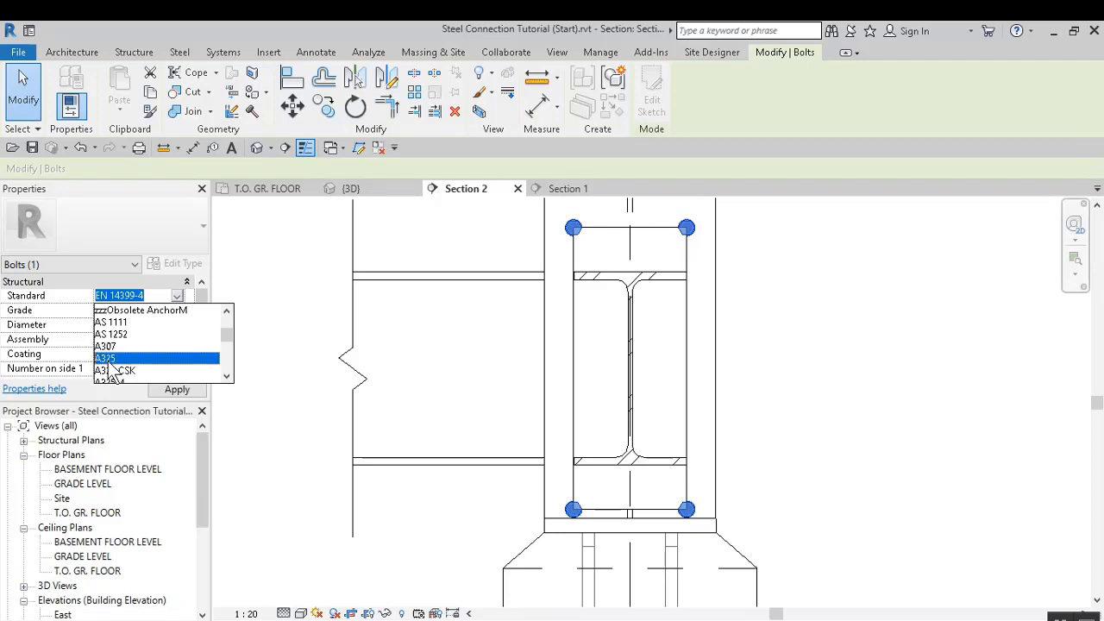
{"action": "left_click", "coordinate": [148, 358]}
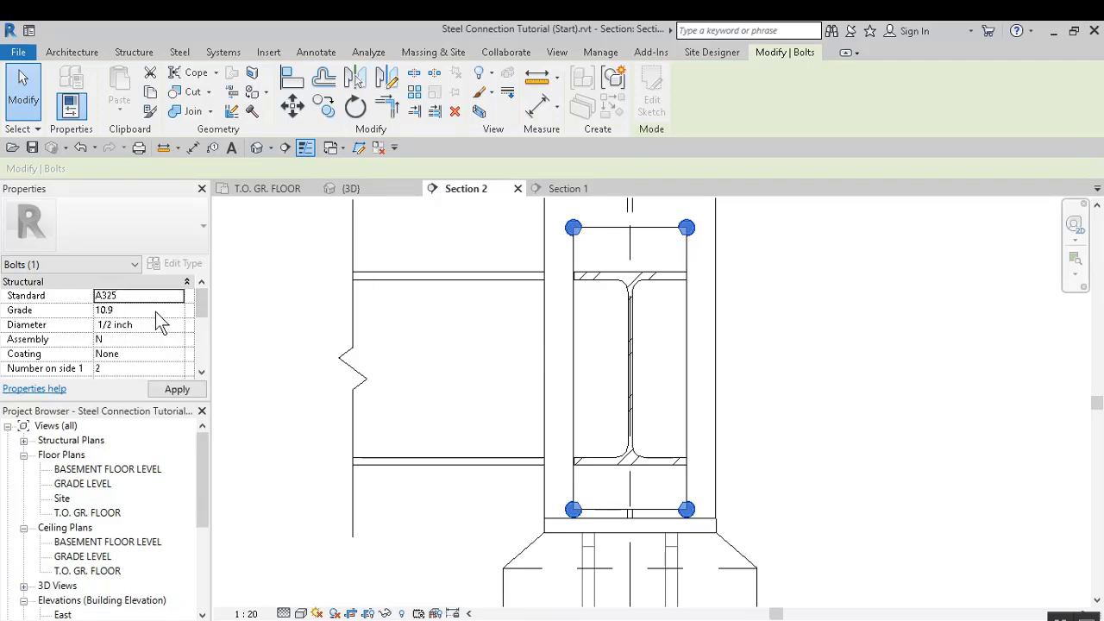
{"action": "left_click", "coordinate": [180, 325]}
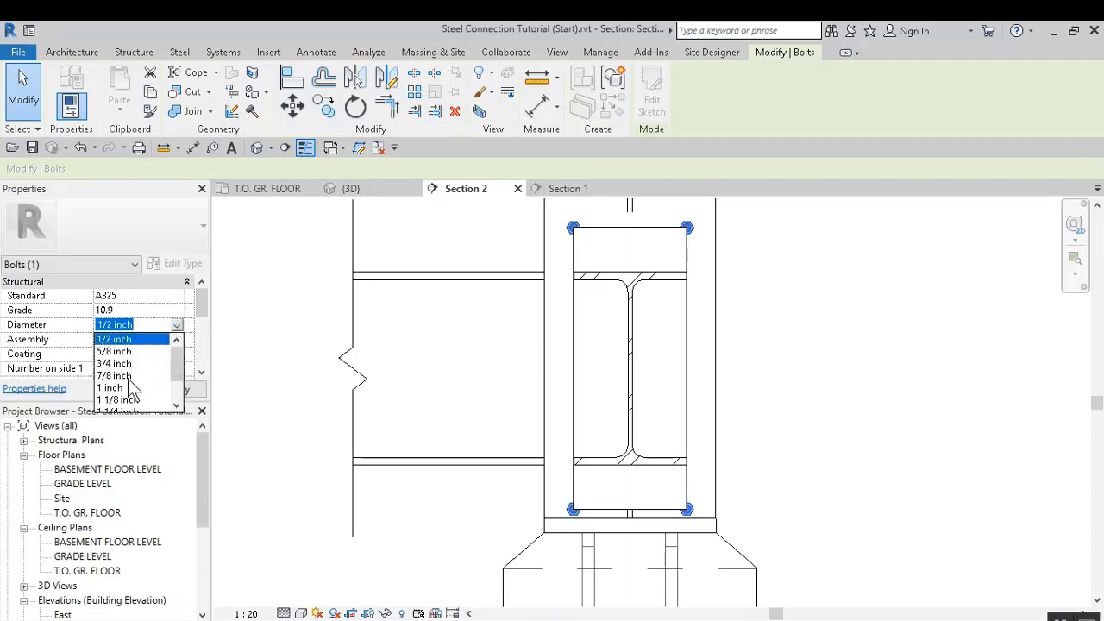
{"action": "left_click", "coordinate": [121, 389]}
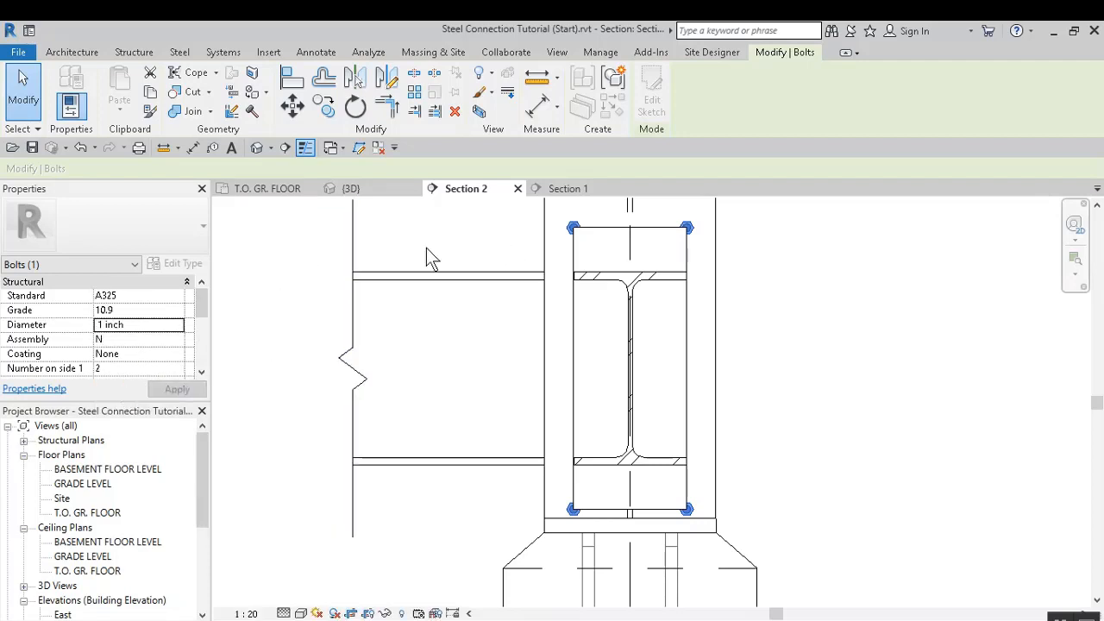
Set the bolts' assembly to Na2W
{"action": "left_click", "coordinate": [151, 340]}
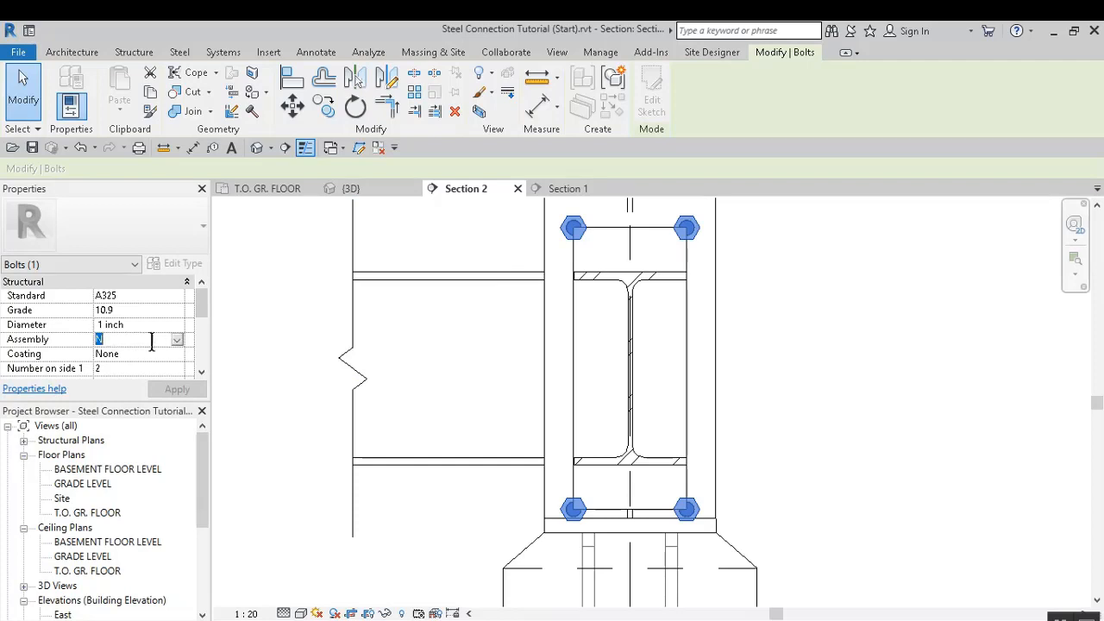
{"action": "left_click", "coordinate": [177, 340]}
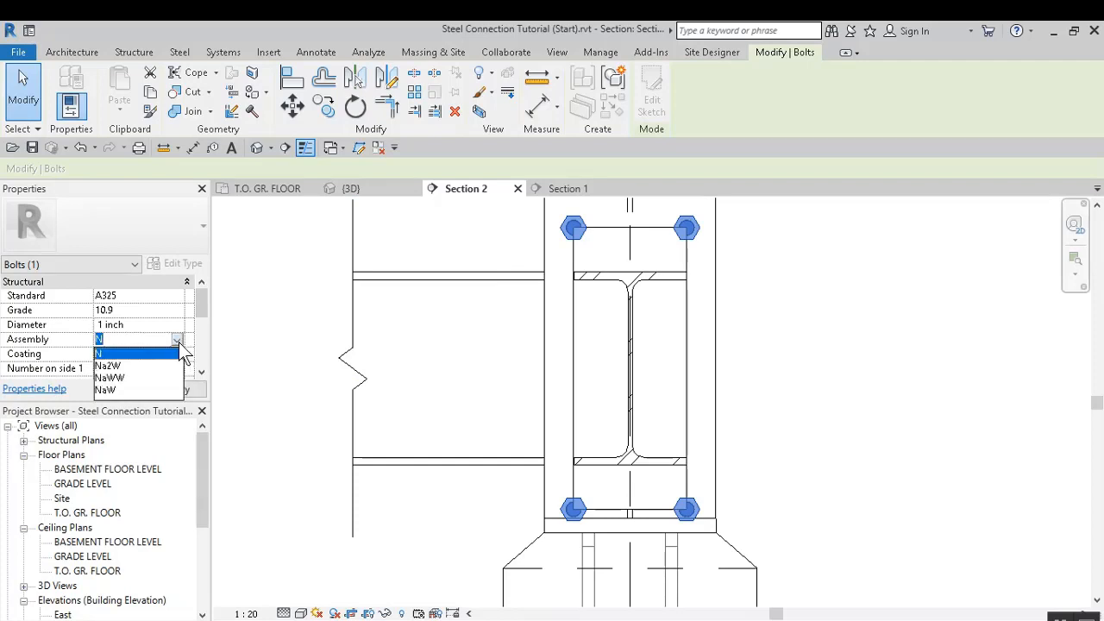
{"action": "left_click", "coordinate": [141, 366]}
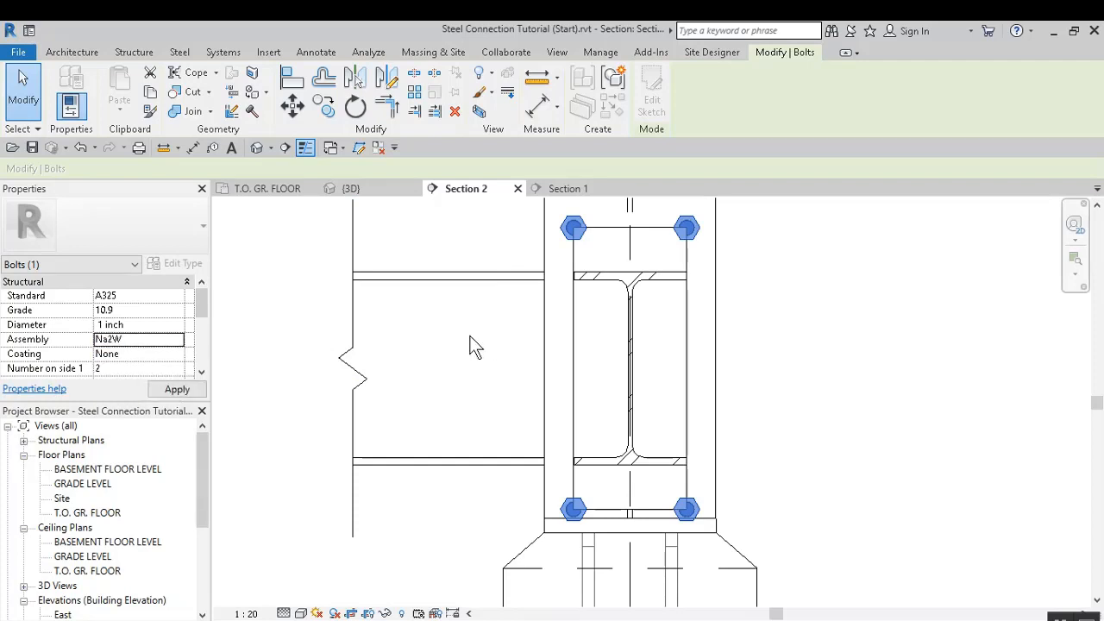
Try 1 as the bolt pattern's number on side 1, and set it back to 2
{"action": "scroll", "coordinate": [136, 356], "scroll_direction": "down", "scroll_amount": 1}
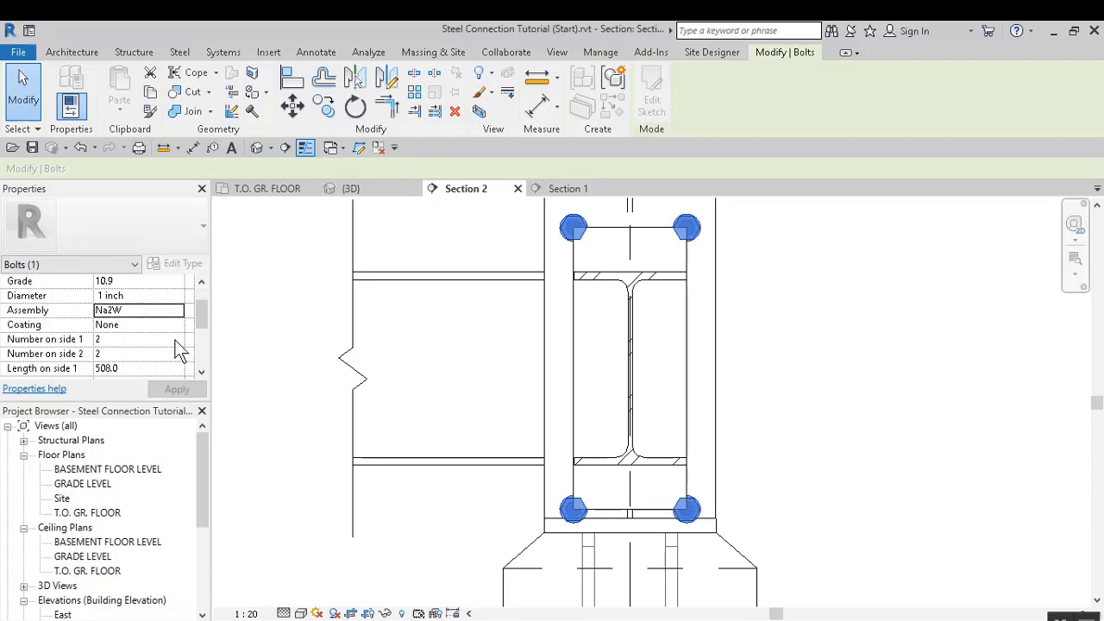
{"action": "left_click", "coordinate": [177, 340]}
{"action": "left_click", "coordinate": [177, 342]}
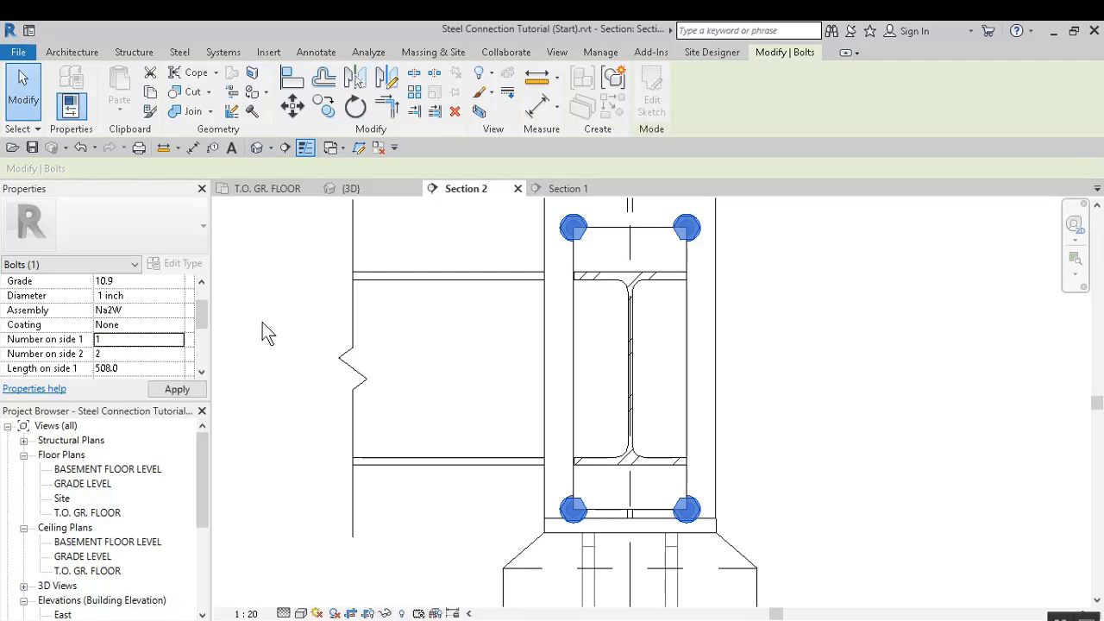
{"action": "left_click", "coordinate": [180, 341]}
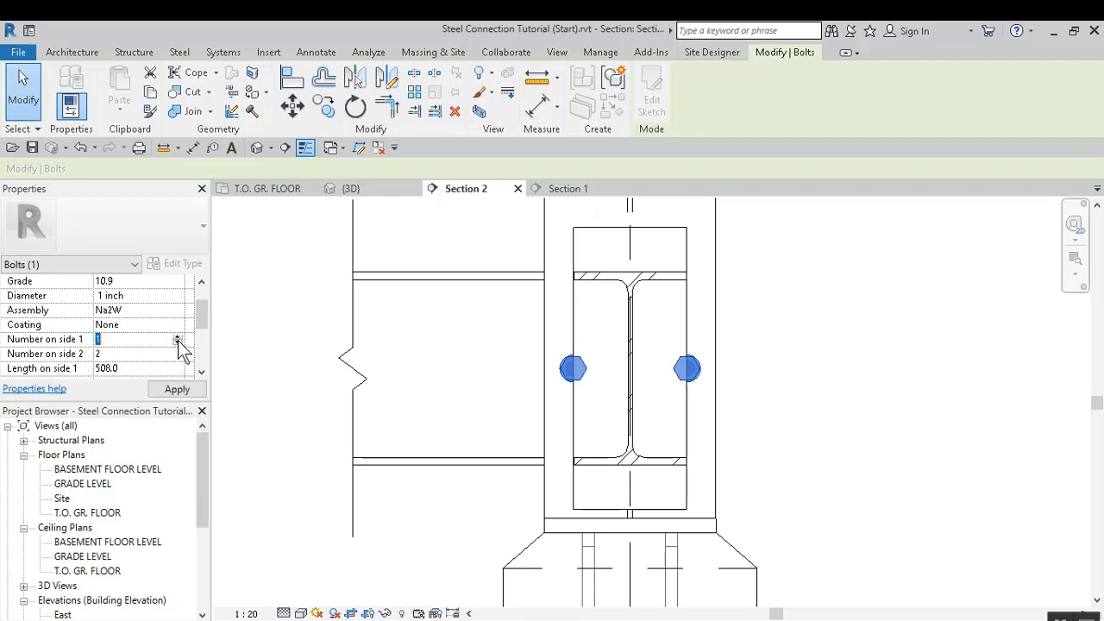
{"action": "left_click", "coordinate": [178, 339]}
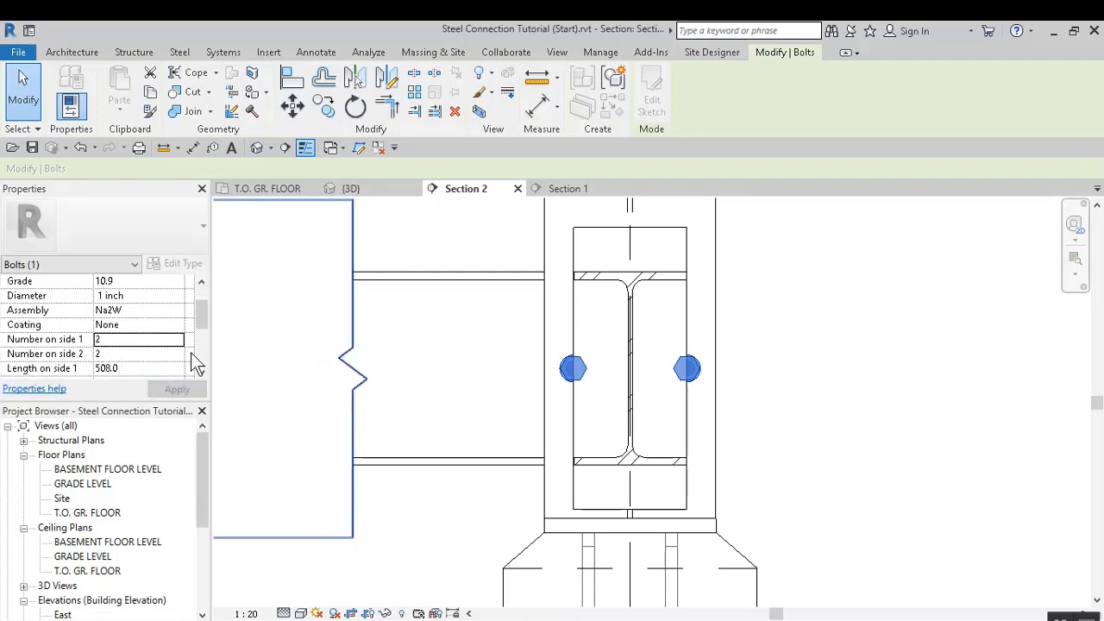
Try 4 as the bolt pattern's number on side 2, and set it back to 2
{"action": "left_click", "coordinate": [178, 355]}
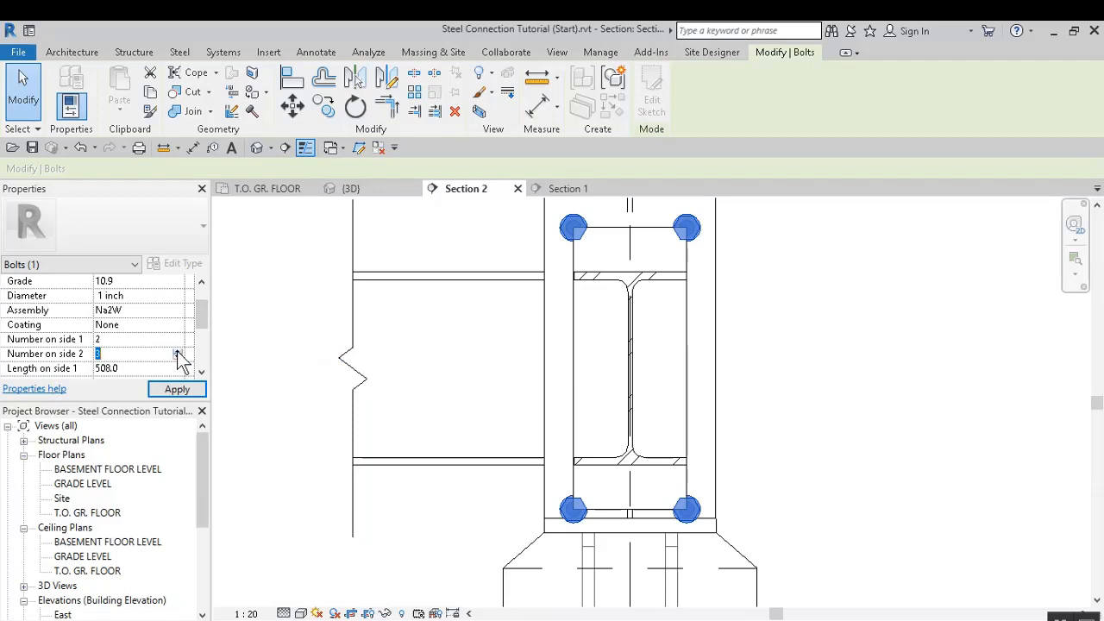
{"action": "key", "text": "Return"}
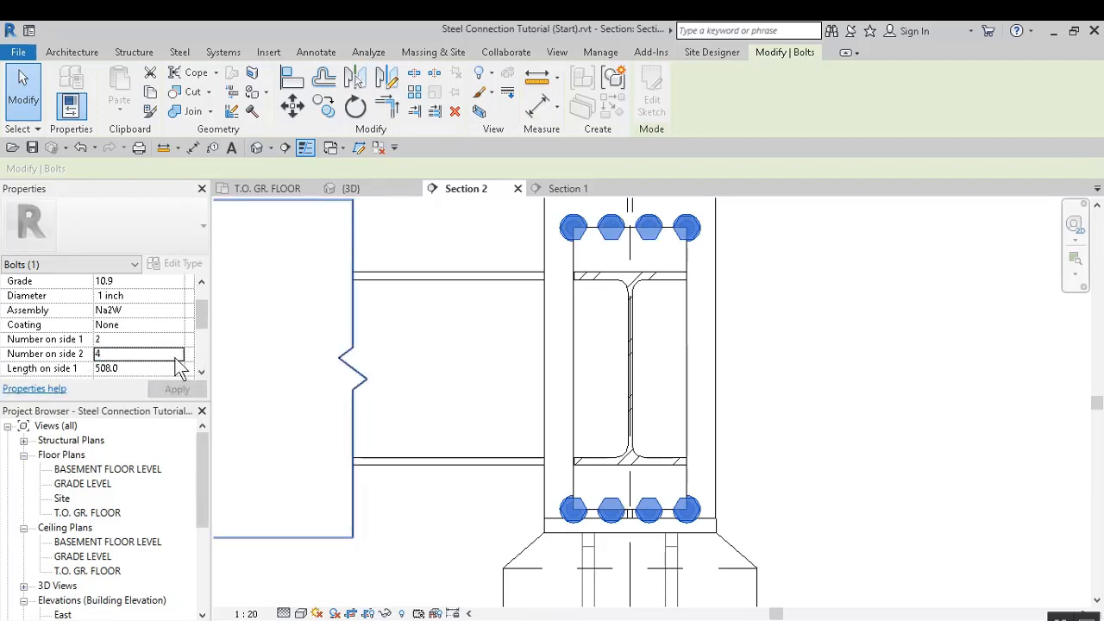
{"action": "left_click", "coordinate": [178, 357]}
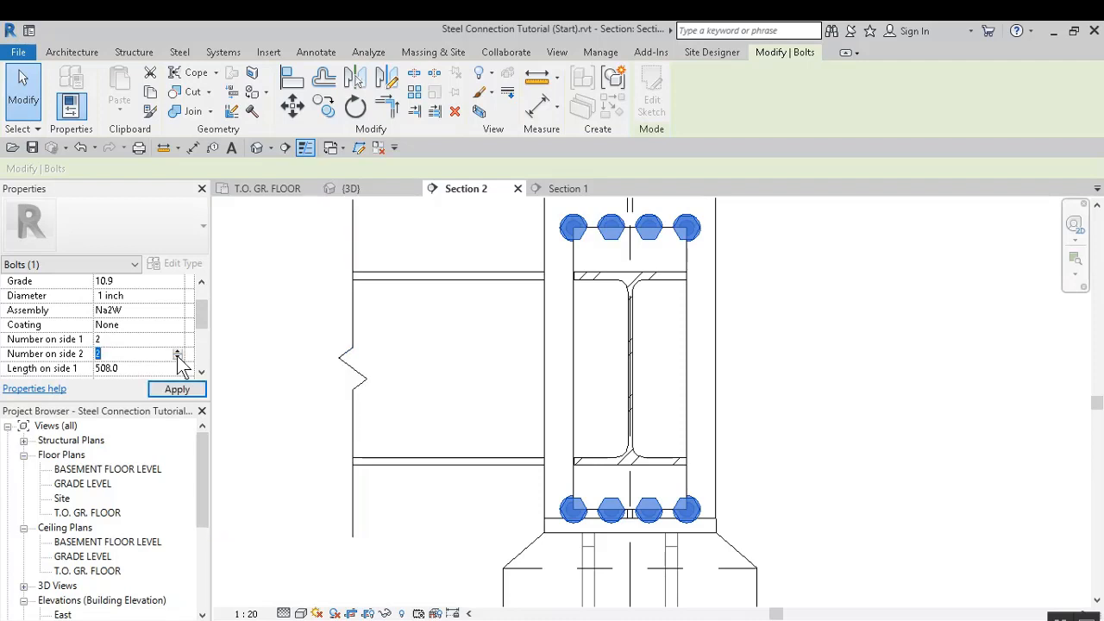
{"action": "key", "text": "Return"}
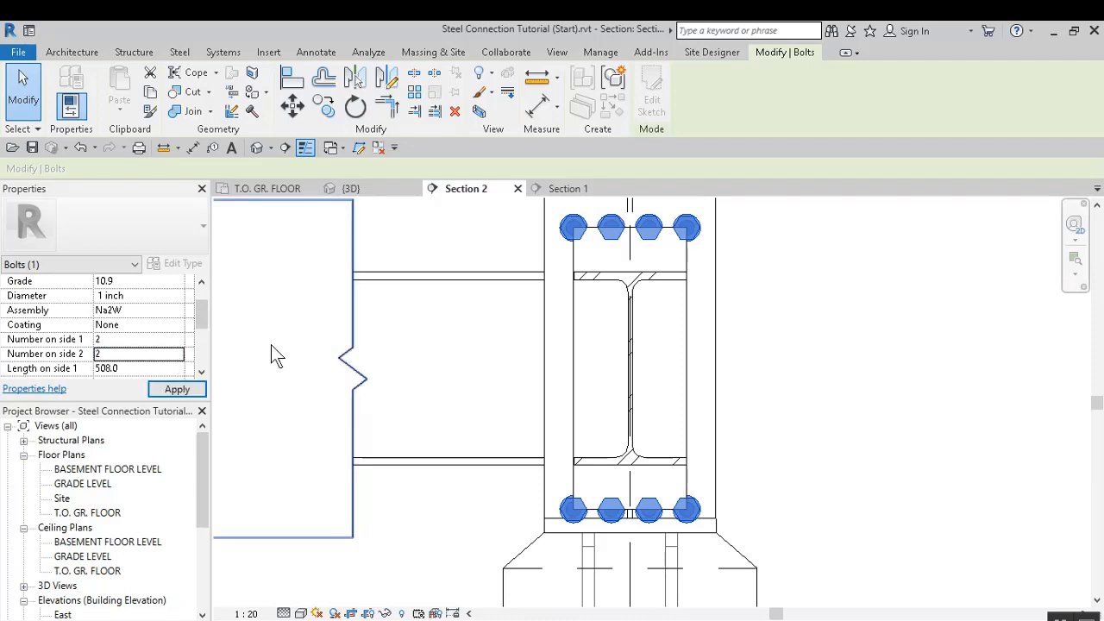
Review the bolt pattern's length, intermediate distance and edge distance properties, and delete the pattern from the end plate
{"action": "scroll", "coordinate": [176, 354], "scroll_direction": "down", "scroll_amount": 3}
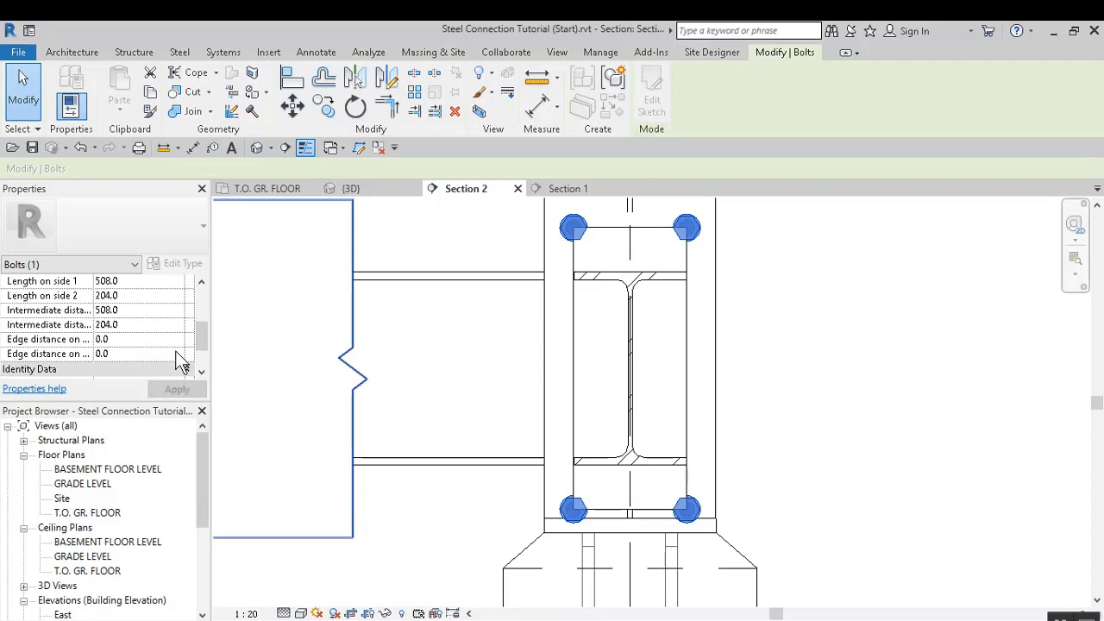
{"action": "scroll", "coordinate": [153, 341], "scroll_direction": "up", "scroll_amount": 3}
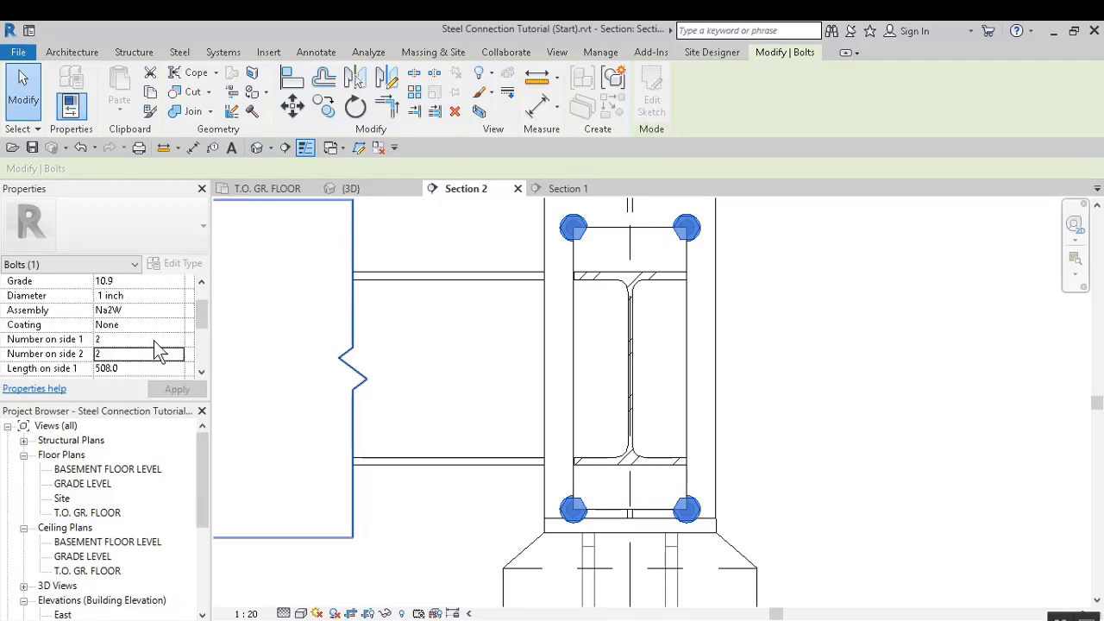
{"action": "scroll", "coordinate": [154, 341], "scroll_direction": "down", "scroll_amount": 5}
{"action": "scroll", "coordinate": [153, 341], "scroll_direction": "up", "scroll_amount": 8}
{"action": "scroll", "coordinate": [159, 341], "scroll_direction": "down", "scroll_amount": 2}
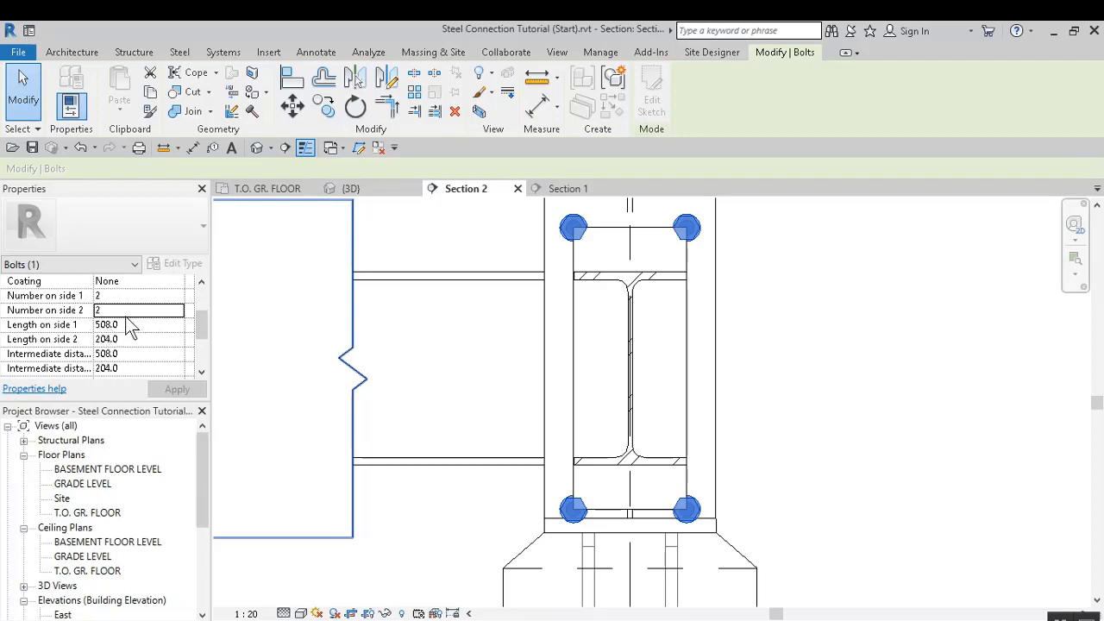
{"action": "scroll", "coordinate": [155, 342], "scroll_direction": "up", "scroll_amount": 2}
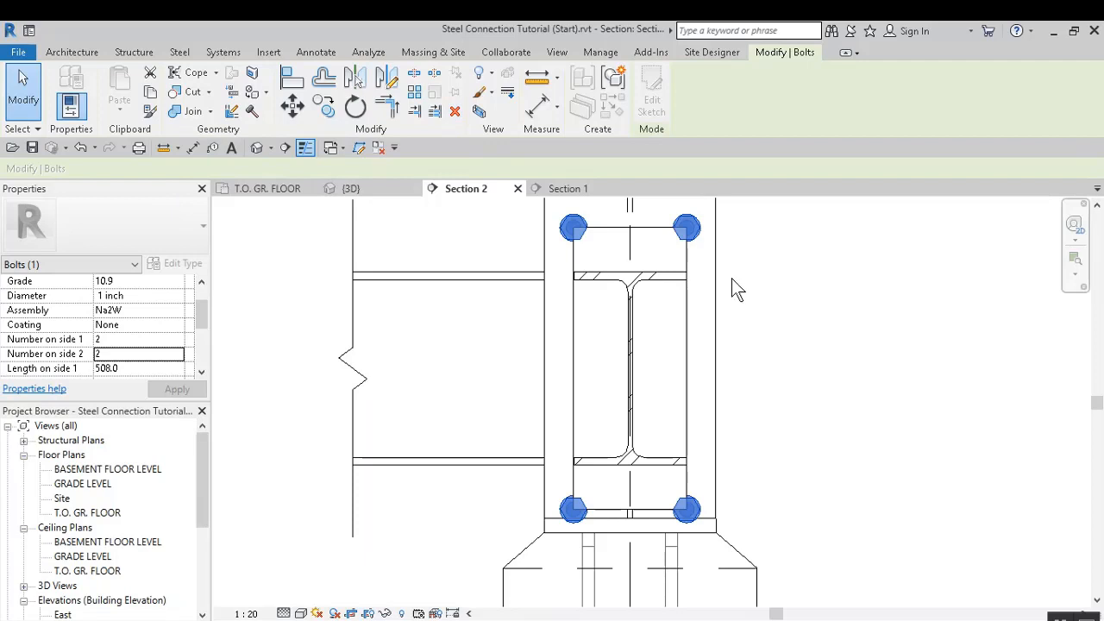
{"action": "left_click", "coordinate": [455, 110]}
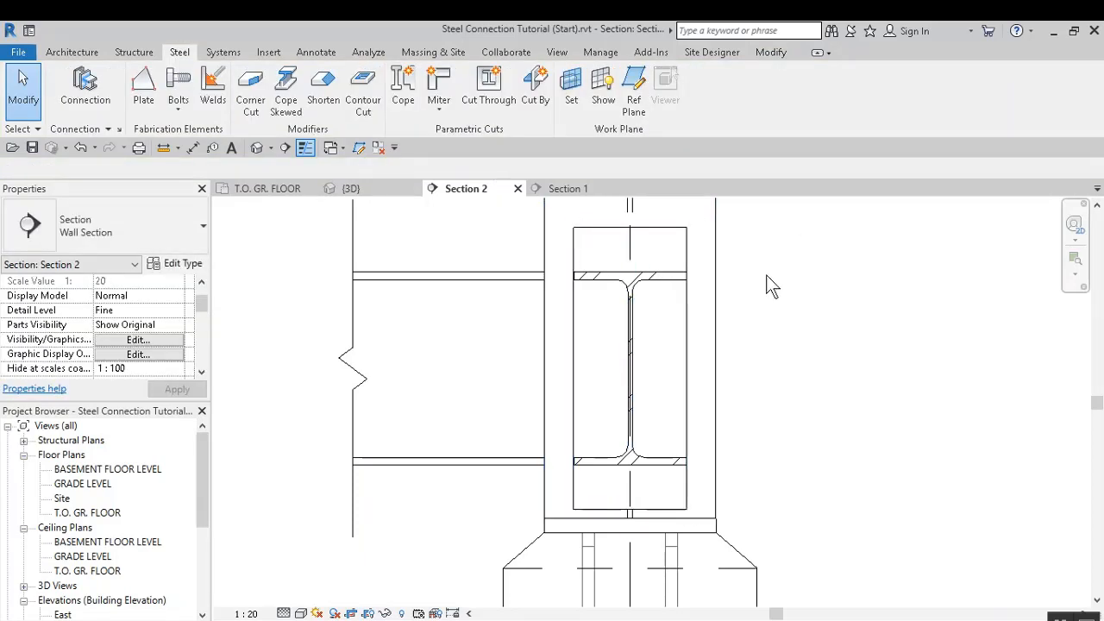
{"action": "scroll", "coordinate": [437, 315], "scroll_direction": "down", "scroll_amount": 2}
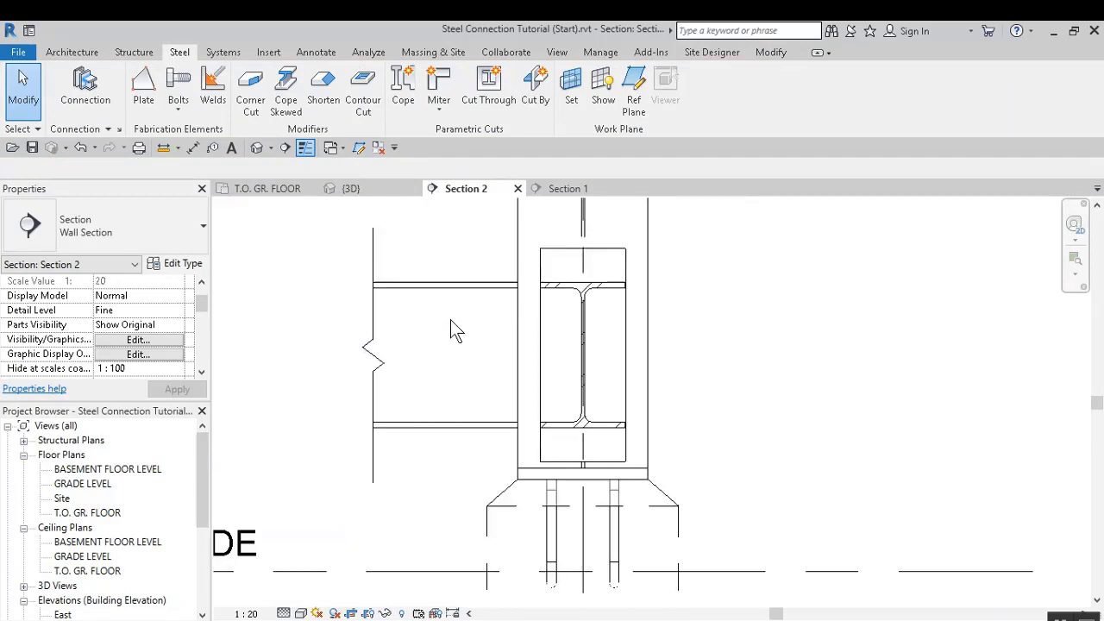
In the 3D view, start a bolt pattern connecting the column and the girder, using the column's outer flange face as its plane
{"action": "left_click", "coordinate": [370, 191]}
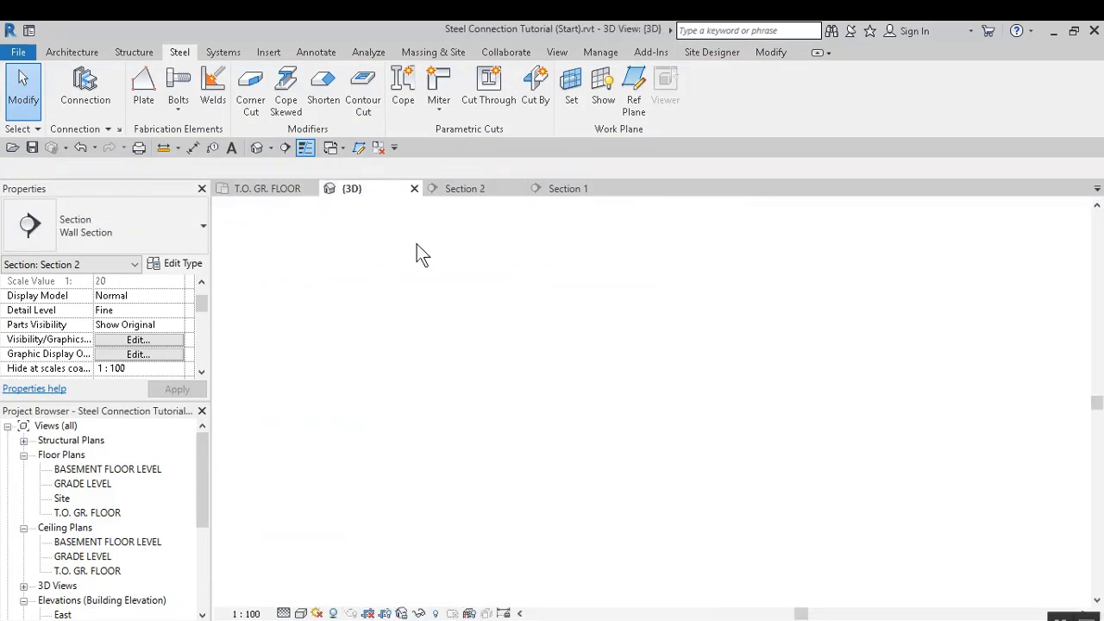
{"action": "scroll", "coordinate": [810, 294], "scroll_direction": "down", "scroll_amount": 2}
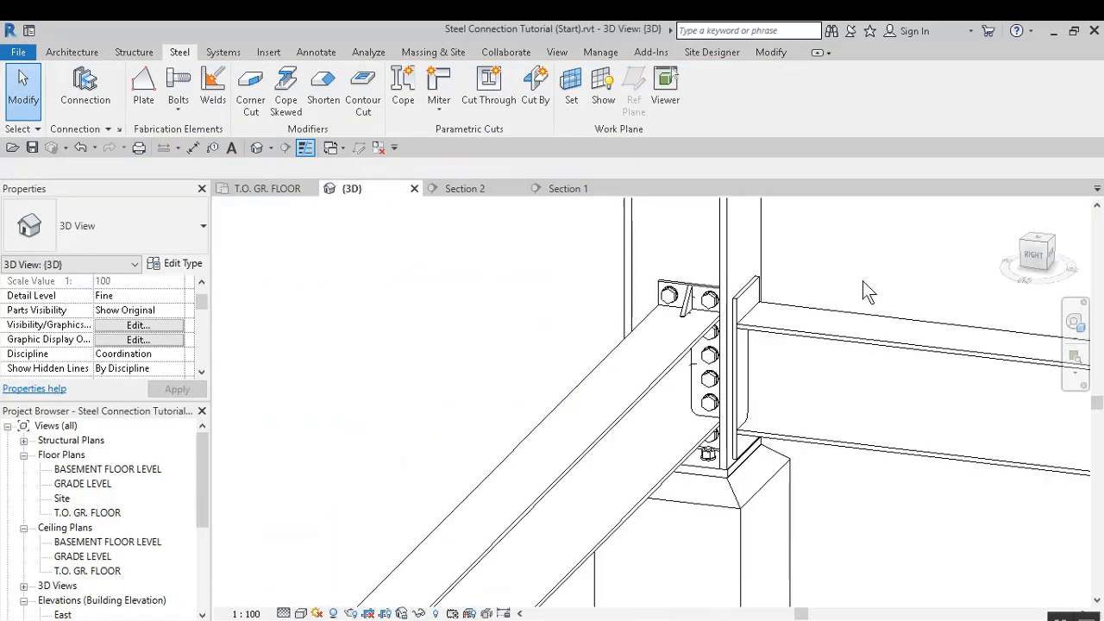
{"action": "middle_click_drag", "start_coordinate": [865, 291], "coordinate": [725, 315]}
{"action": "scroll", "coordinate": [625, 298], "scroll_direction": "up", "scroll_amount": 3}
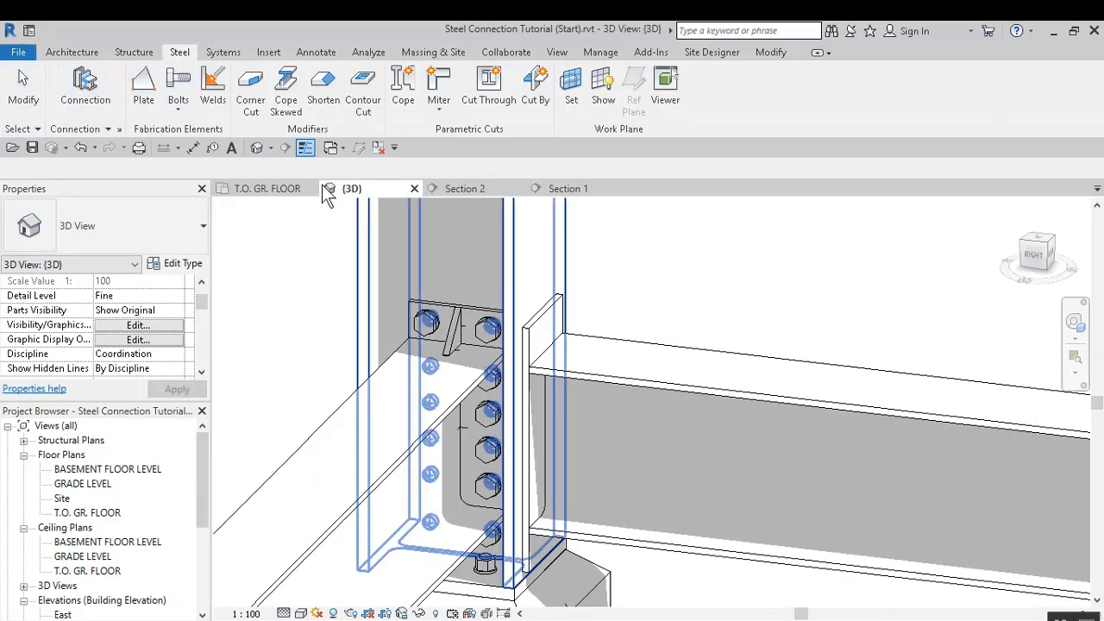
{"action": "left_click", "coordinate": [513, 247]}
{"action": "left_click", "coordinate": [609, 367], "text": "ctrl"}
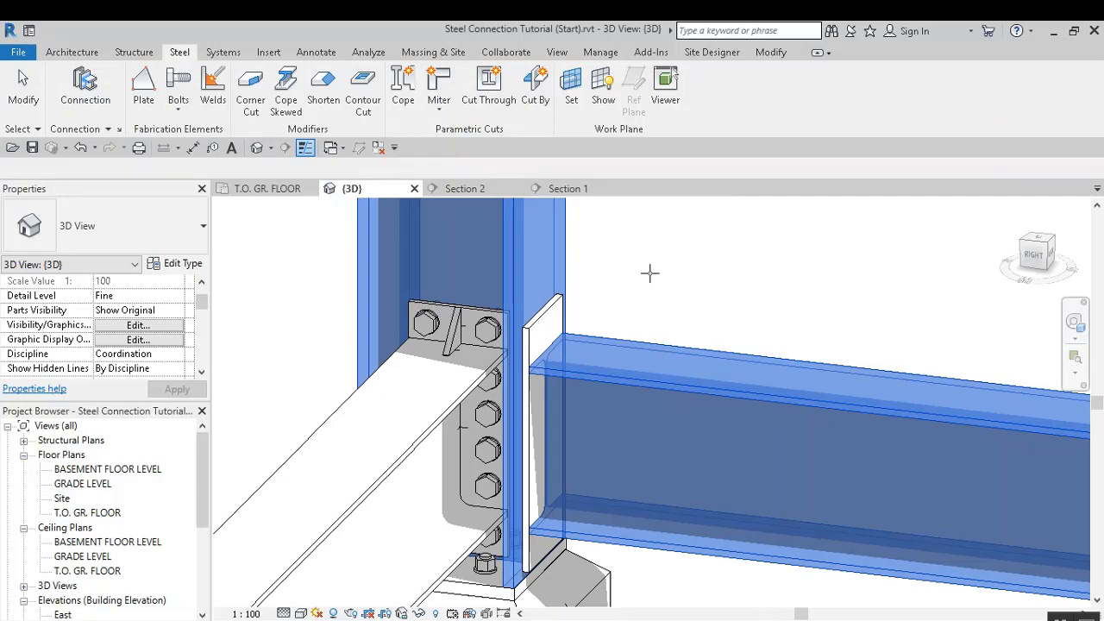
{"action": "left_click", "coordinate": [522, 257]}
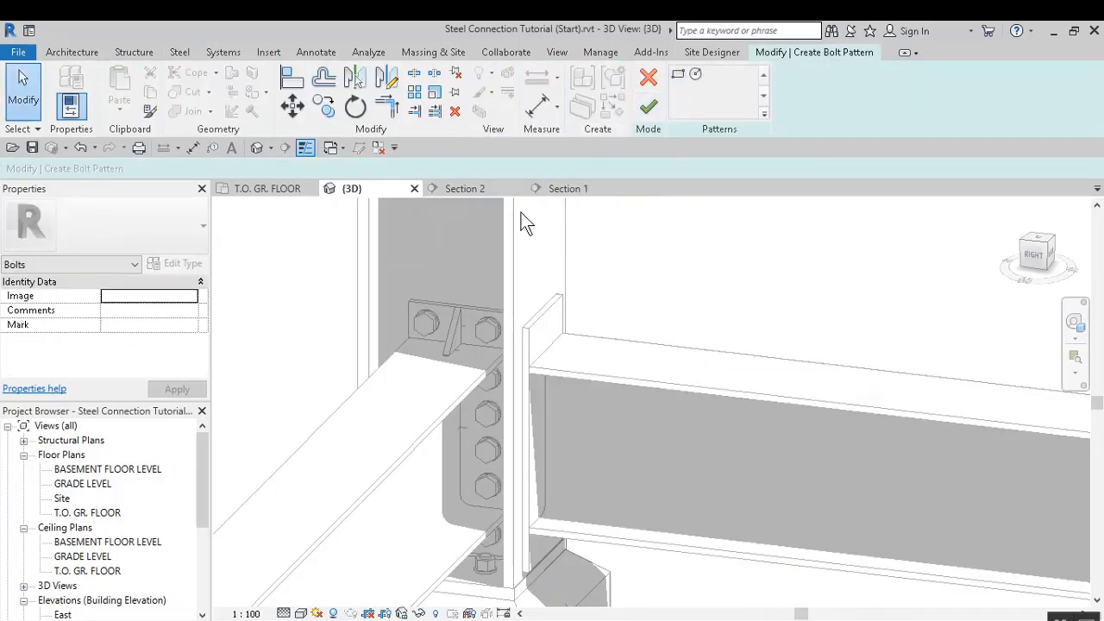
In Section 2, sketch a rectangular bolt pattern about 120 mm wide and 440 mm high inside the end plate's outline
{"action": "left_click", "coordinate": [472, 189]}
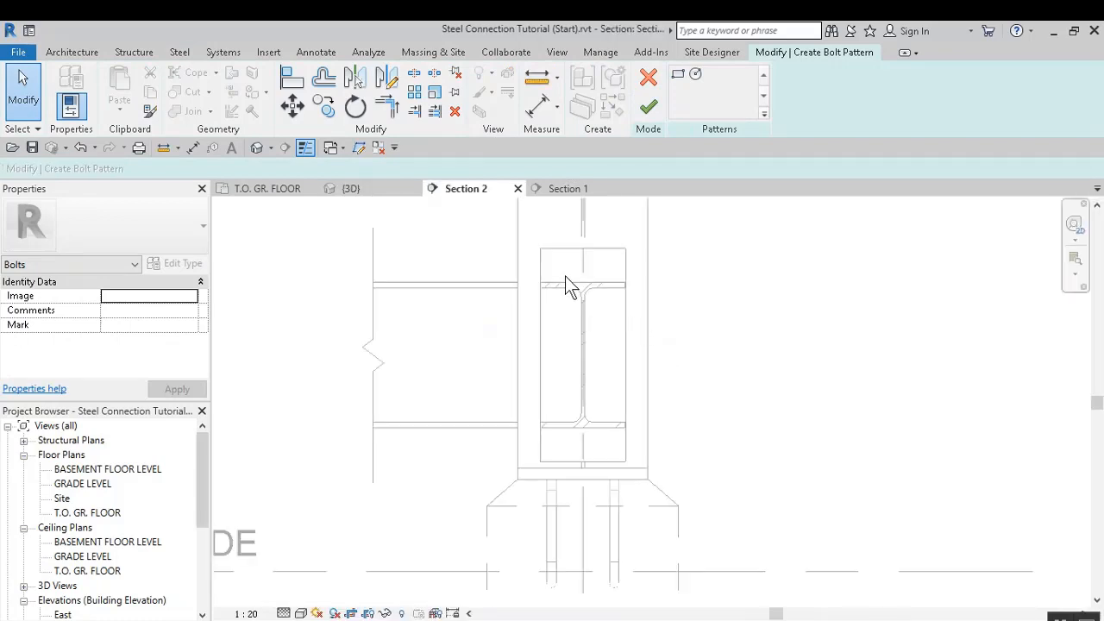
{"action": "left_click", "coordinate": [682, 79]}
{"action": "left_click", "coordinate": [556, 261]}
{"action": "left_click", "coordinate": [608, 450]}
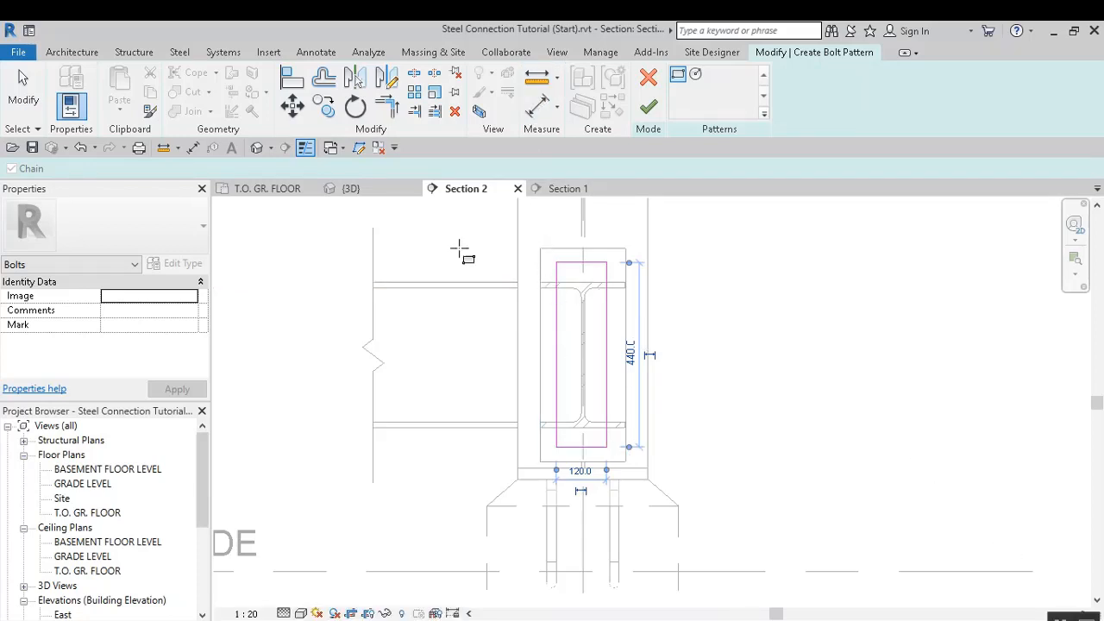
{"action": "left_click", "coordinate": [21, 93]}
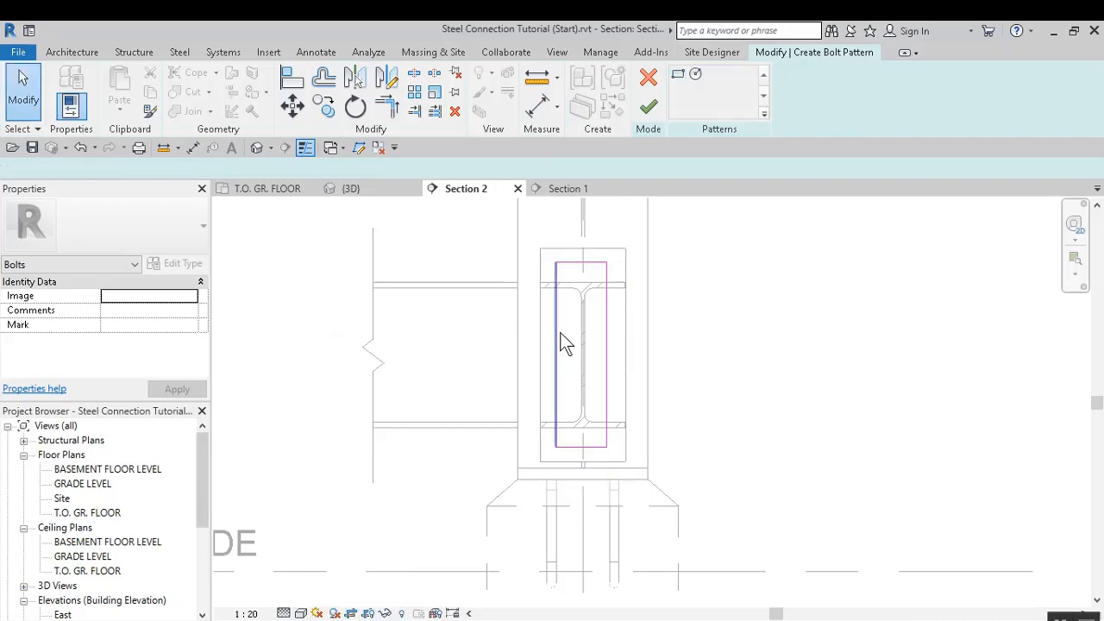
Set the bolt rectangle's left line 38 mm from the end plate's left edge
{"action": "left_click", "coordinate": [559, 339]}
{"action": "scroll", "coordinate": [552, 250], "scroll_direction": "up", "scroll_amount": 2}
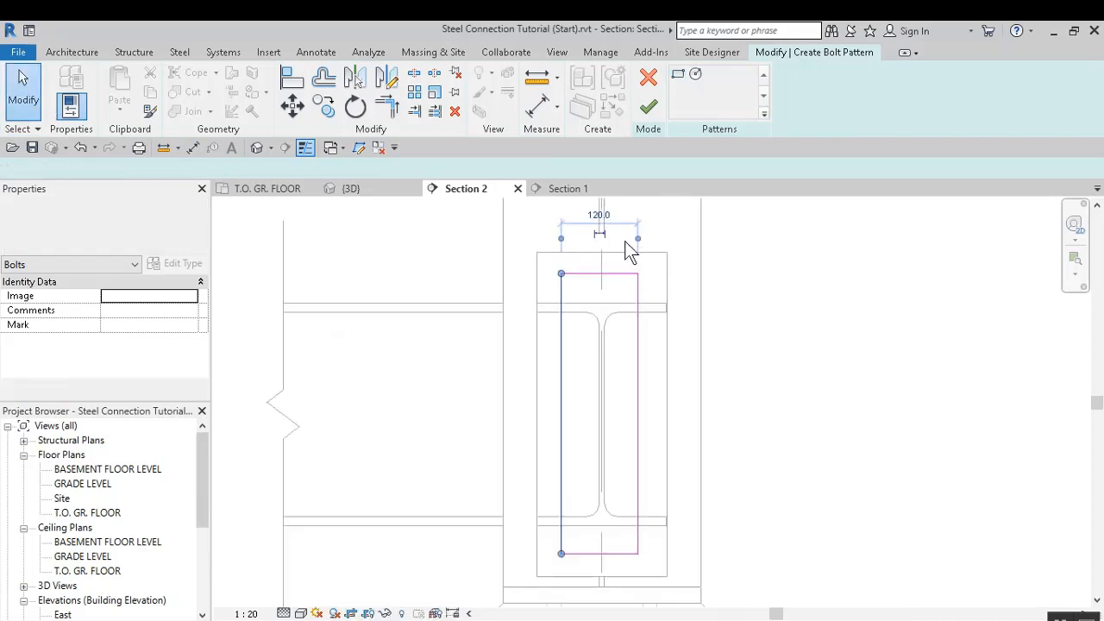
{"action": "left_click", "coordinate": [526, 278]}
{"action": "left_click", "coordinate": [563, 295]}
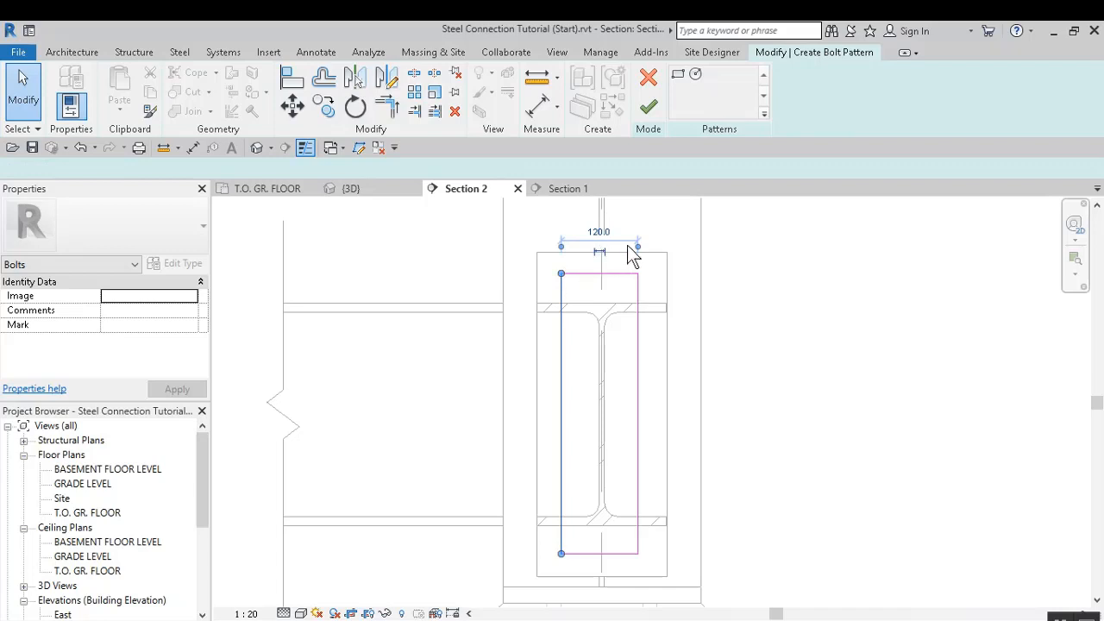
{"action": "mouse_move", "coordinate": [640, 248]}
{"action": "left_mouse_down"}
{"action": "mouse_move", "coordinate": [524, 271]}
{"action": "mouse_move", "coordinate": [537, 285]}
{"action": "left_mouse_up"}
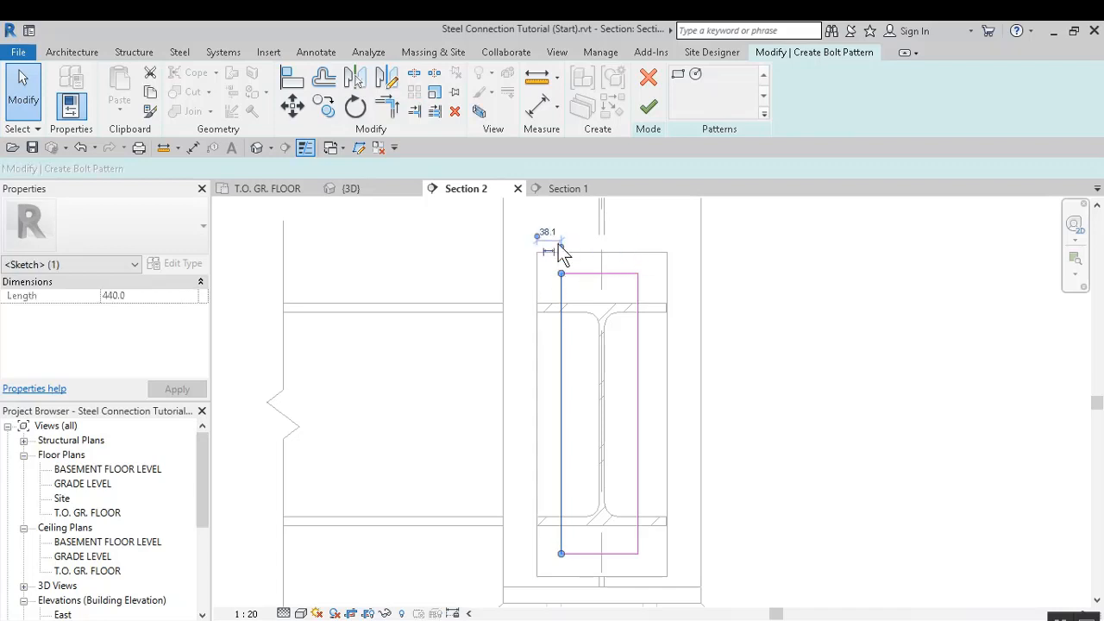
{"action": "left_click", "coordinate": [545, 233]}
{"action": "type", "text": "38"}
{"action": "key", "text": "Return"}
Set the bolt rectangle's right line 38 mm from the end plate's right edge
{"action": "left_click", "coordinate": [634, 346]}
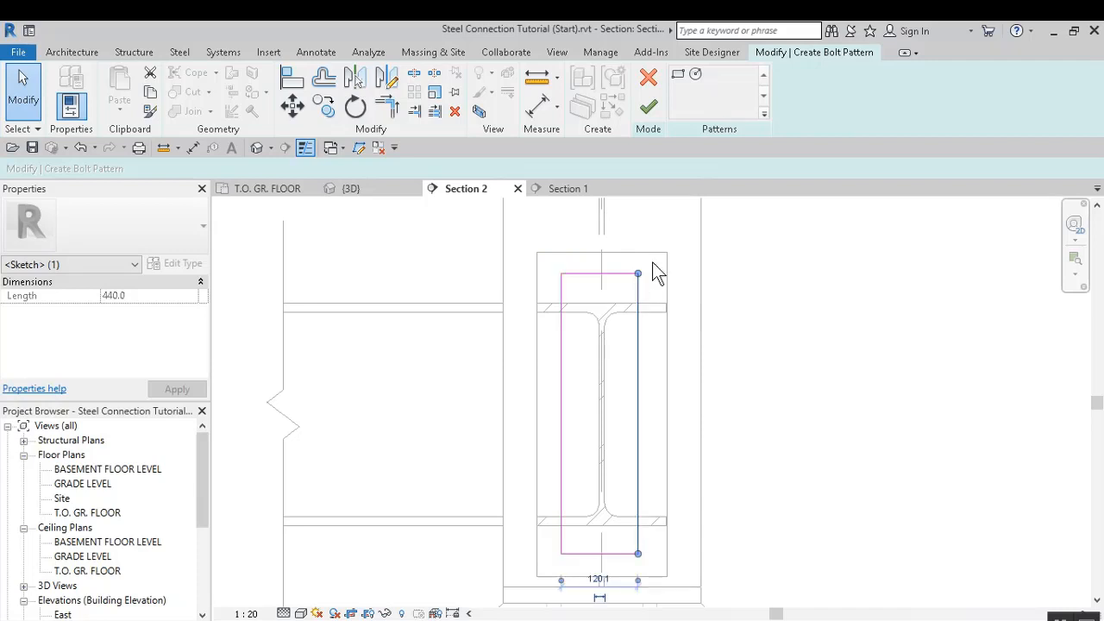
{"action": "middle_click_drag", "start_coordinate": [643, 564], "coordinate": [627, 434]}
{"action": "left_click_drag", "start_coordinate": [548, 453], "coordinate": [636, 455]}
{"action": "left_click", "coordinate": [636, 452]}
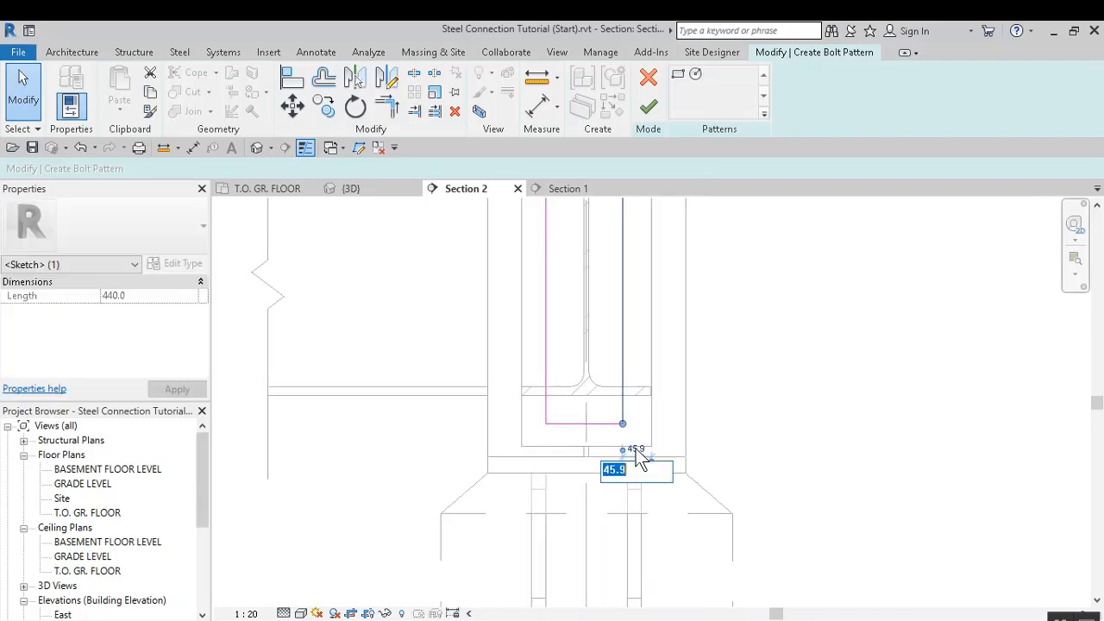
{"action": "type", "text": "38"}
{"action": "key", "text": "Return"}
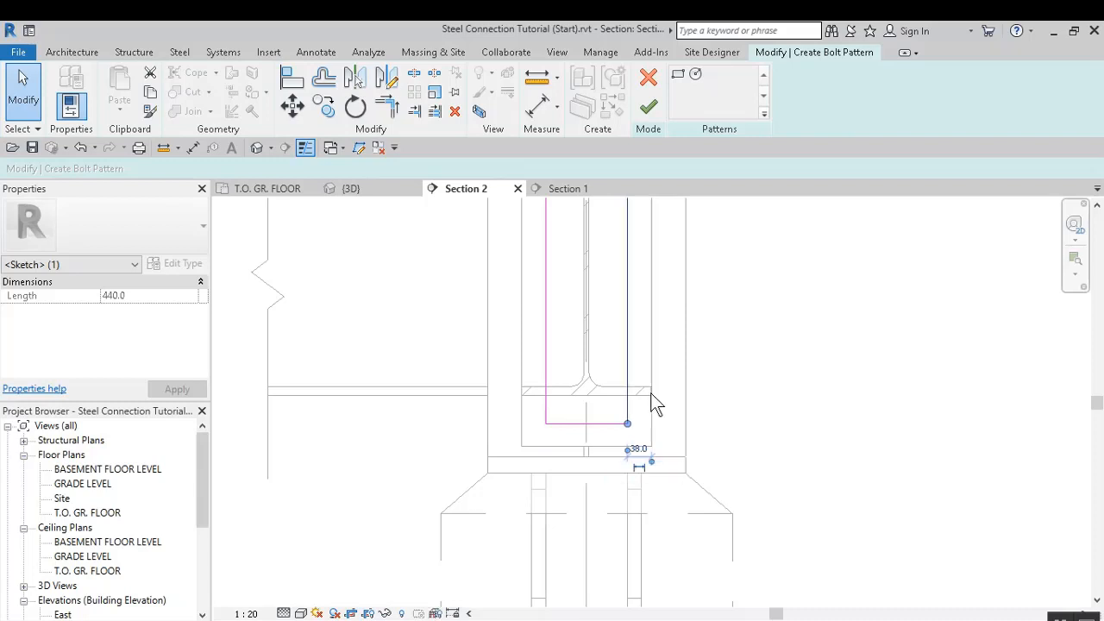
Set the bolt rectangle's bottom line 38 mm from the end plate's bottom edge
{"action": "left_click", "coordinate": [602, 423]}
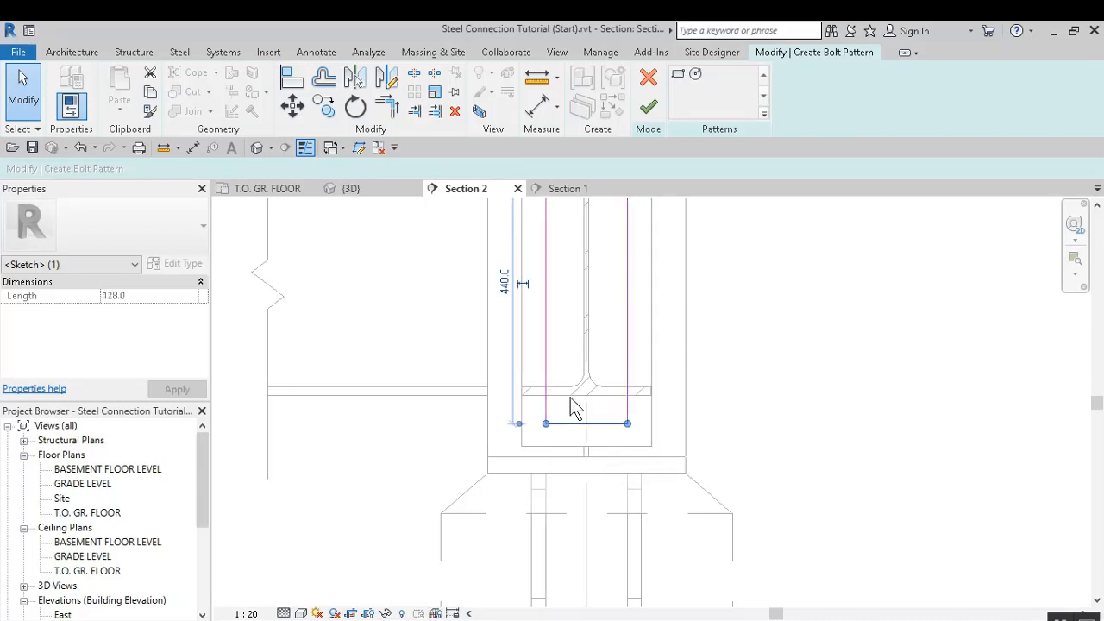
{"action": "scroll", "coordinate": [577, 409], "scroll_direction": "down", "scroll_amount": 3}
{"action": "scroll", "coordinate": [577, 382], "scroll_direction": "up", "scroll_amount": 2}
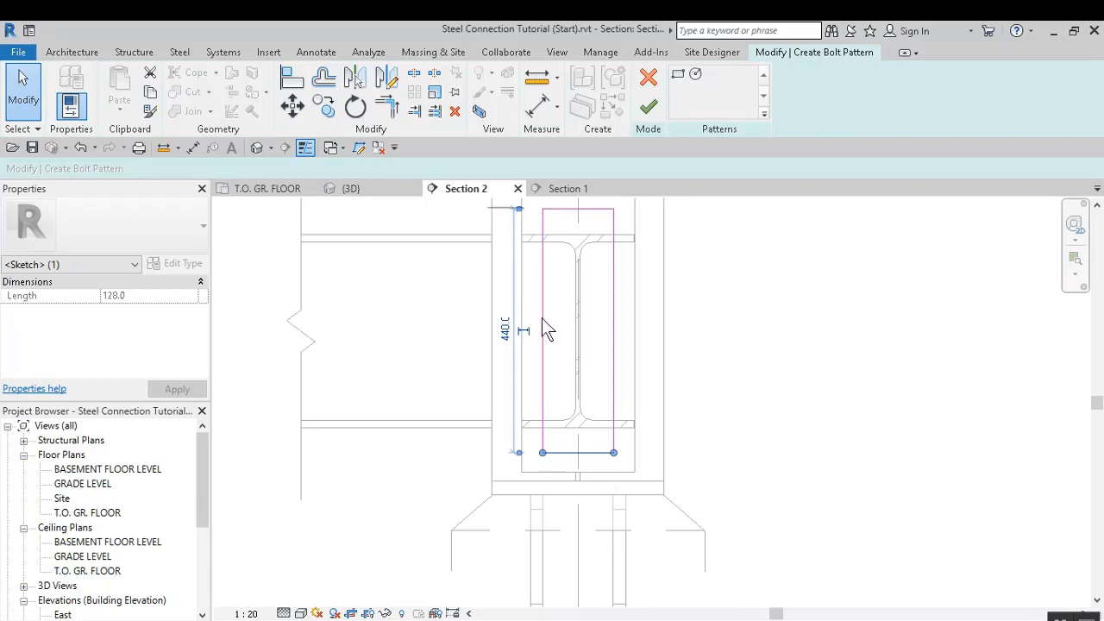
{"action": "left_click_drag", "start_coordinate": [542, 319], "coordinate": [555, 470]}
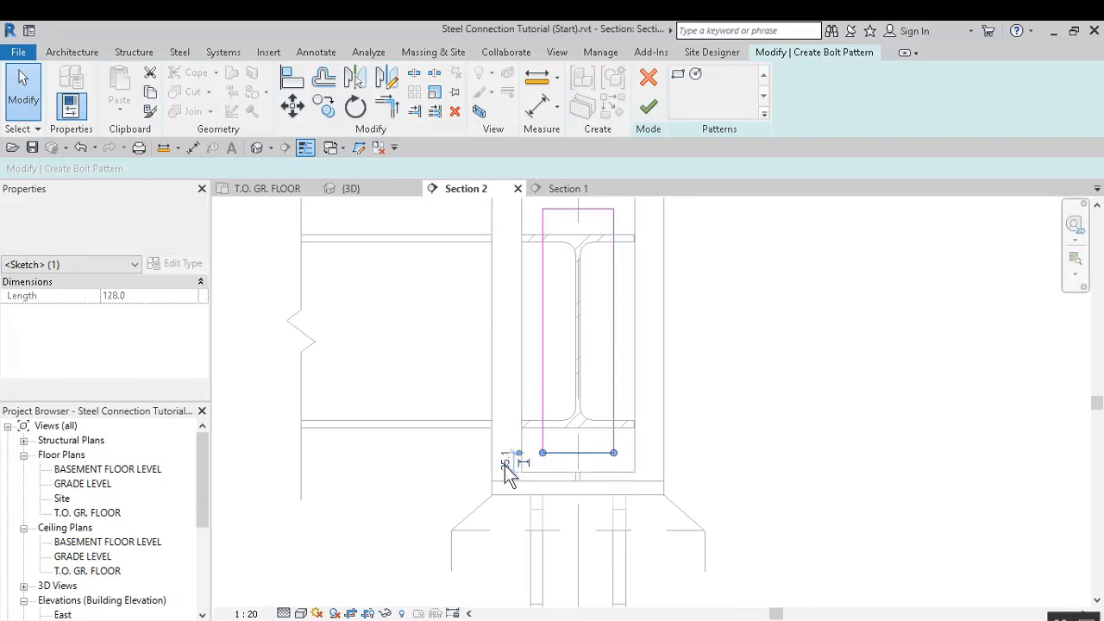
{"action": "scroll", "coordinate": [505, 466], "scroll_direction": "up", "scroll_amount": 2}
{"action": "left_click", "coordinate": [511, 455]}
{"action": "type", "text": "3"}
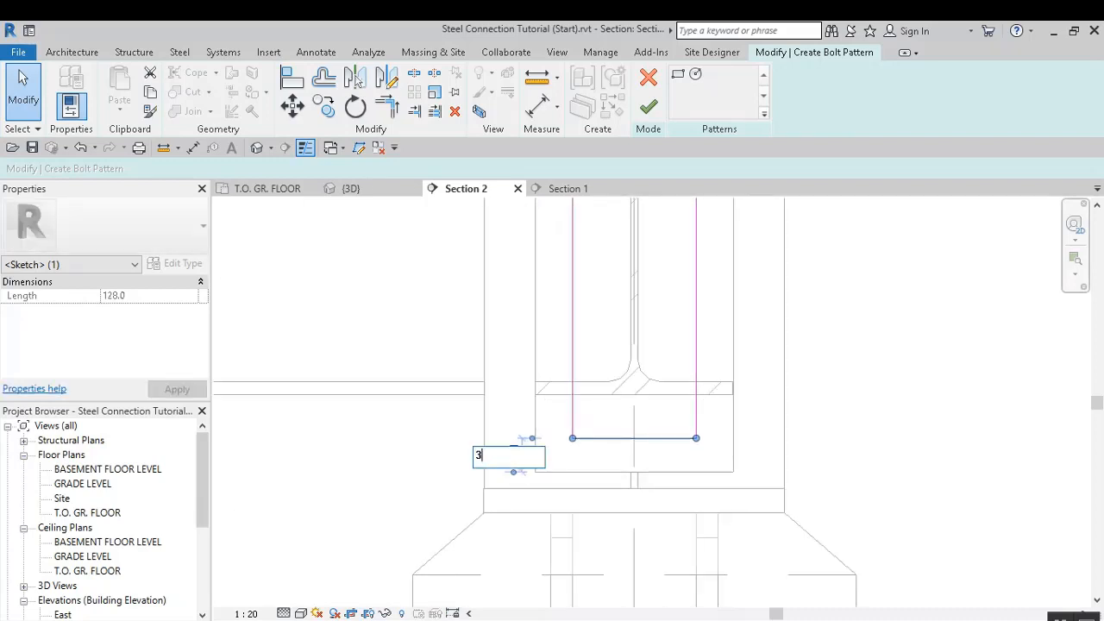
{"action": "type", "text": "8"}
{"action": "key", "text": "Return"}
{"action": "scroll", "coordinate": [522, 468], "scroll_direction": "down", "scroll_amount": 2}
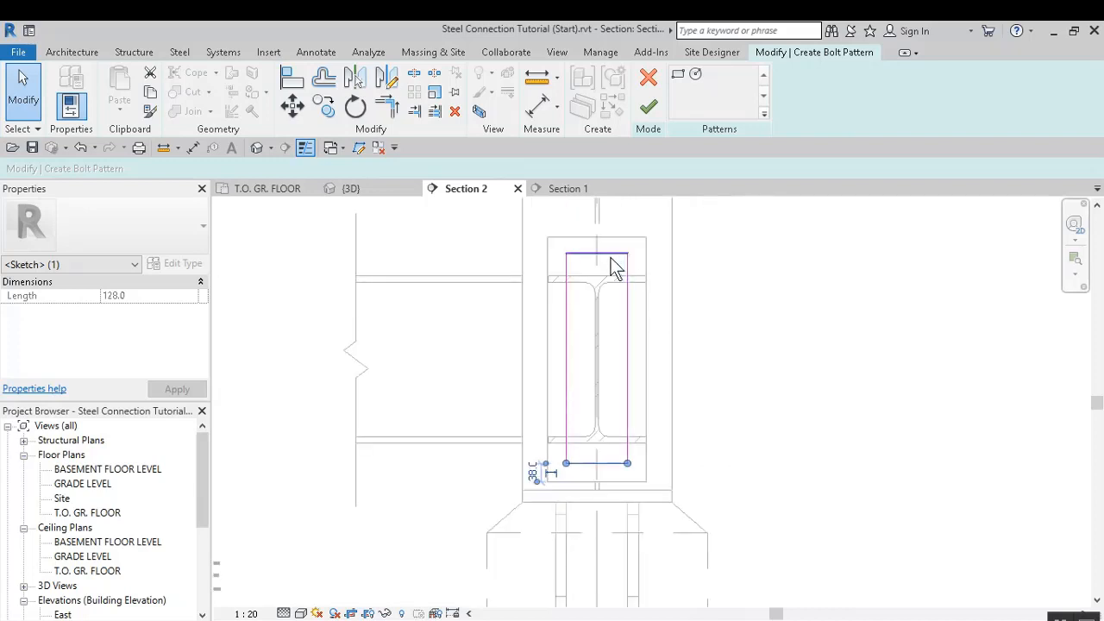
Set the bolt rectangle's top line 38 mm from the end plate's top edge
{"action": "left_click", "coordinate": [611, 255]}
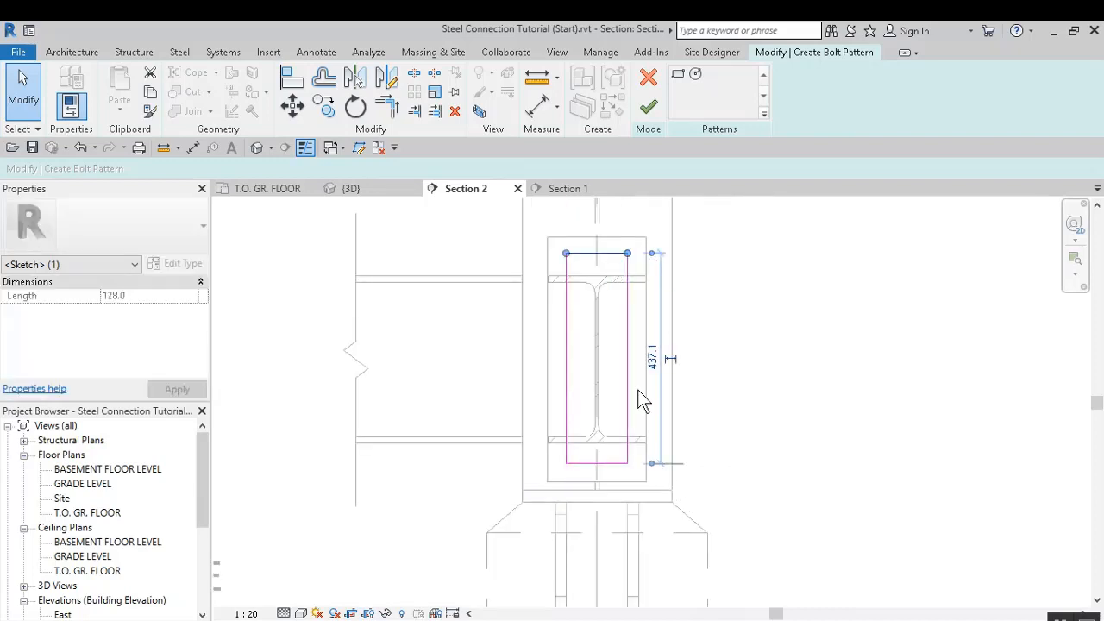
{"action": "left_click_drag", "start_coordinate": [638, 390], "coordinate": [621, 234]}
{"action": "scroll", "coordinate": [656, 259], "scroll_direction": "up", "scroll_amount": 3}
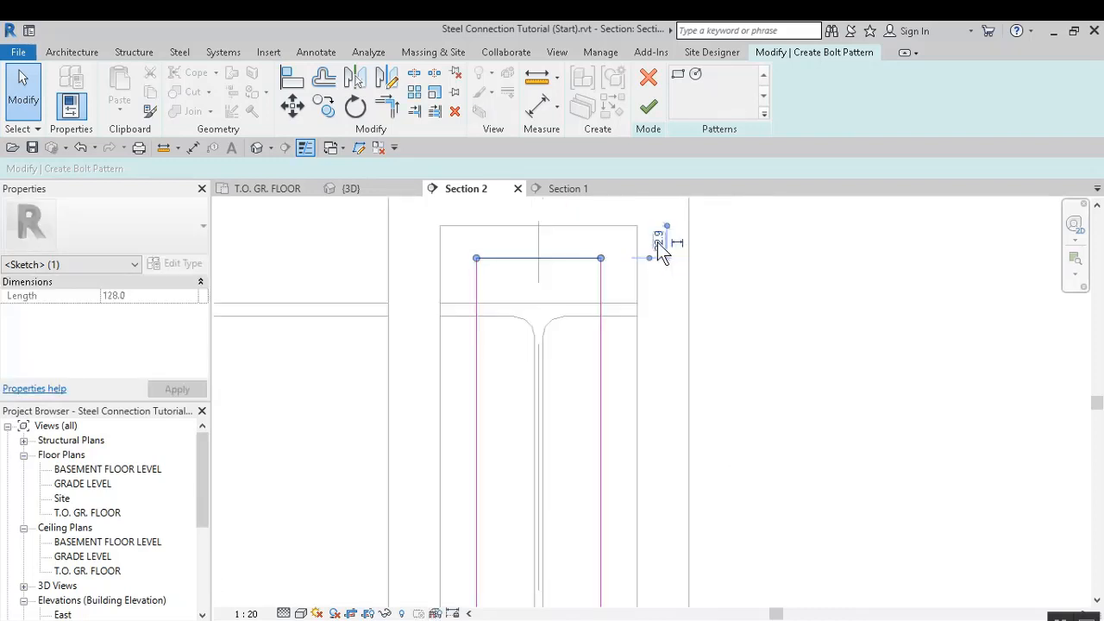
{"action": "left_click", "coordinate": [664, 244]}
{"action": "type", "text": "38"}
{"action": "key", "text": "Return"}
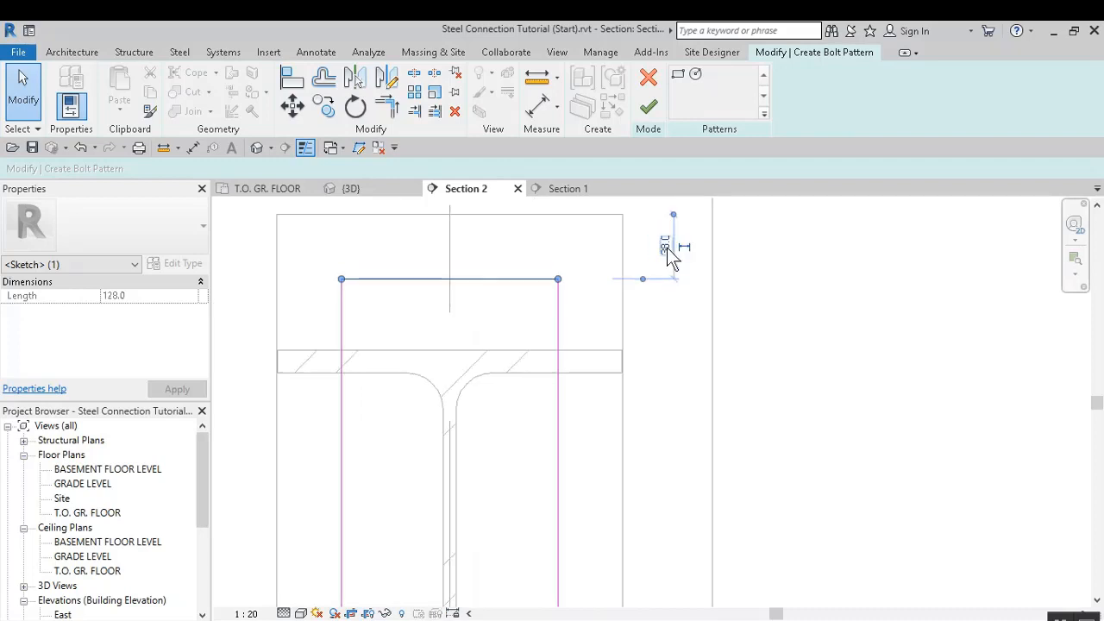
{"action": "left_click", "coordinate": [774, 306]}
Finish the bolt pattern sketch and return to the 3D view
{"action": "scroll", "coordinate": [662, 289], "scroll_direction": "down", "scroll_amount": 4}
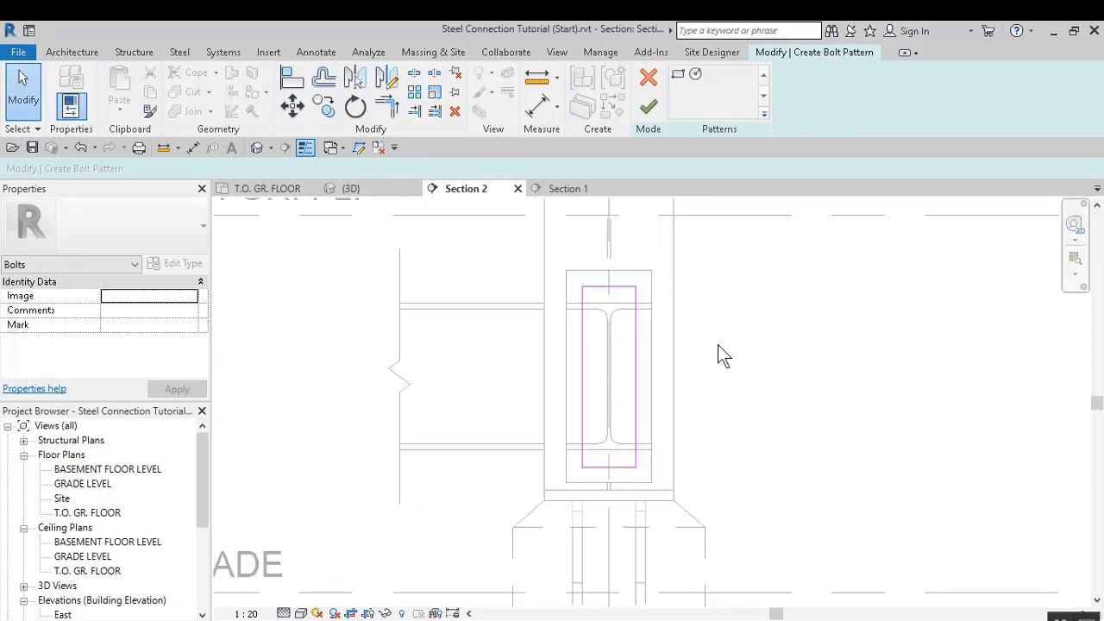
{"action": "middle_click_drag", "start_coordinate": [731, 357], "coordinate": [662, 363]}
{"action": "left_click", "coordinate": [650, 112]}
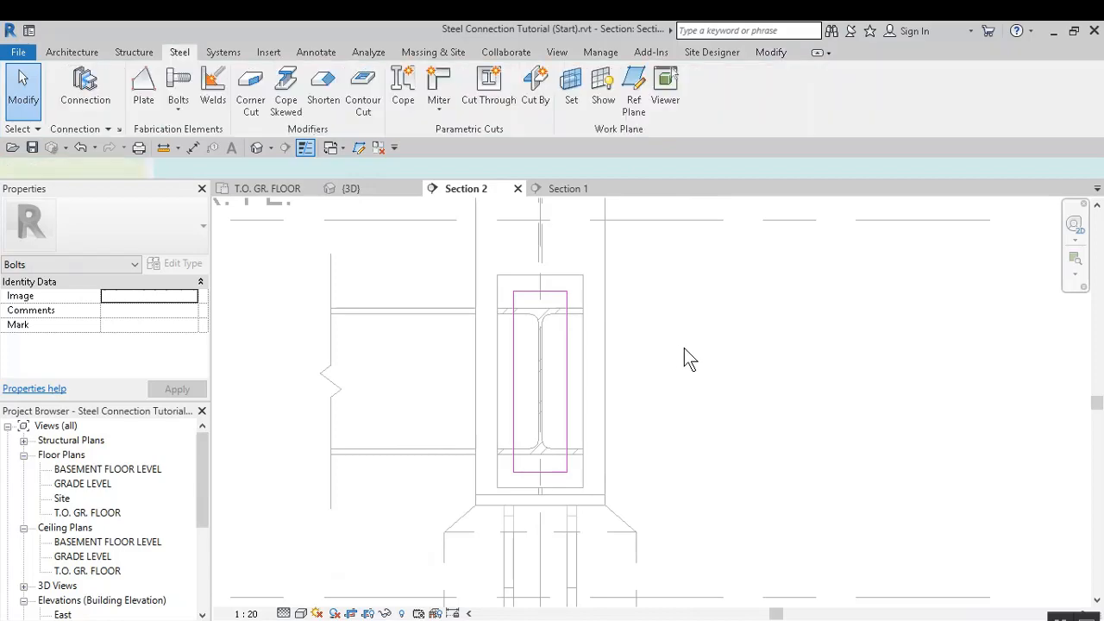
{"action": "left_click", "coordinate": [354, 190]}
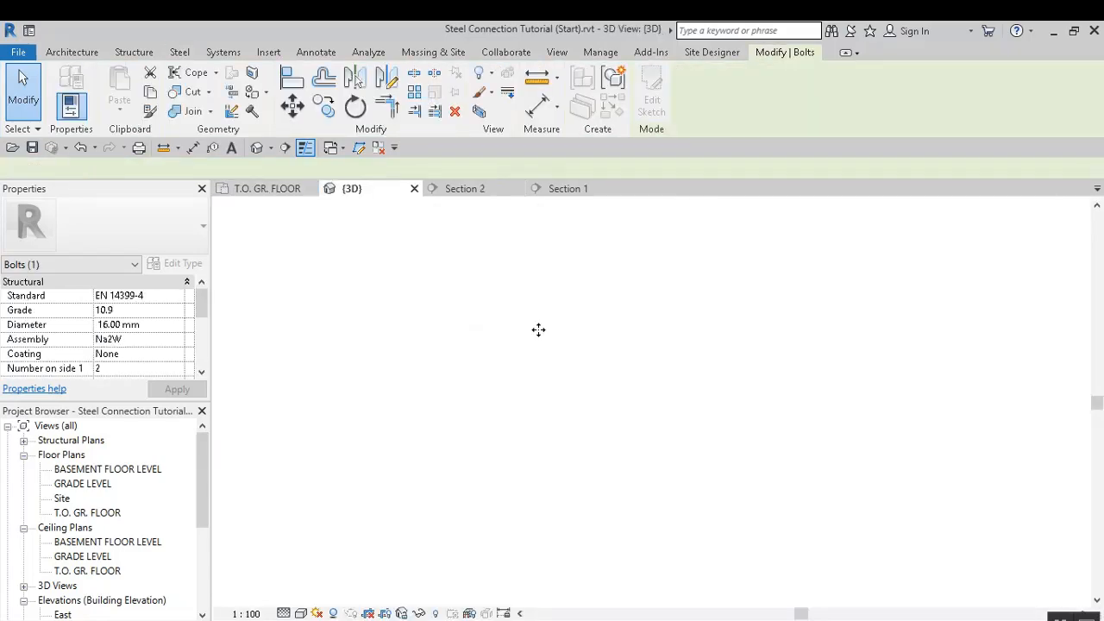
Inspect the new bolts through the girder's end plate from the side and delete that bolt pattern
{"action": "scroll", "coordinate": [483, 370], "scroll_direction": "up", "scroll_amount": 2}
{"action": "mouse_move", "coordinate": [424, 385]}
{"action": "middle_mouse_down", "text": "shift"}
{"action": "mouse_move", "coordinate": [511, 410]}
{"action": "mouse_move", "coordinate": [357, 414]}
{"action": "middle_mouse_up", "text": "shift"}
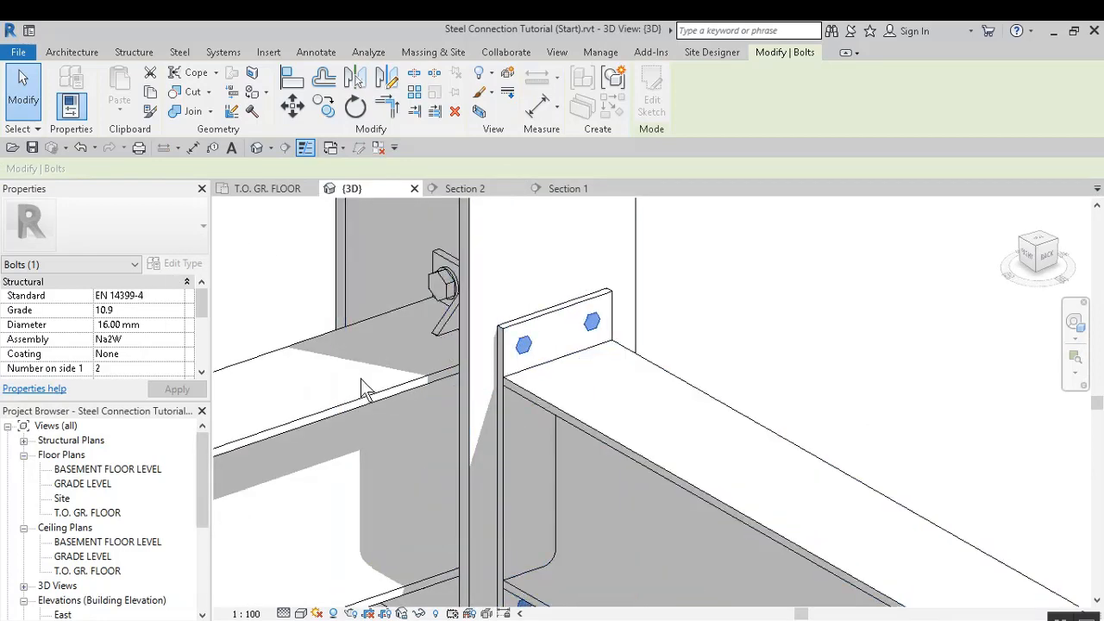
{"action": "mouse_move", "coordinate": [360, 390]}
{"action": "middle_mouse_down", "text": "shift"}
{"action": "mouse_move", "coordinate": [451, 394]}
{"action": "mouse_move", "coordinate": [494, 320]}
{"action": "middle_mouse_up", "text": "shift"}
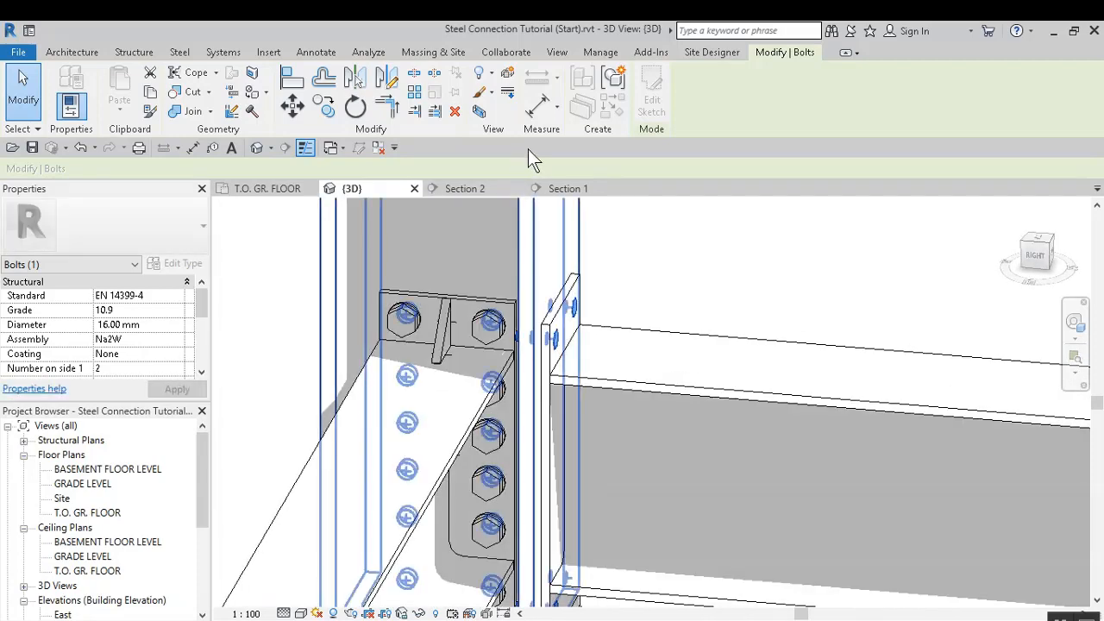
{"action": "scroll", "coordinate": [552, 336], "scroll_direction": "up", "scroll_amount": 2}
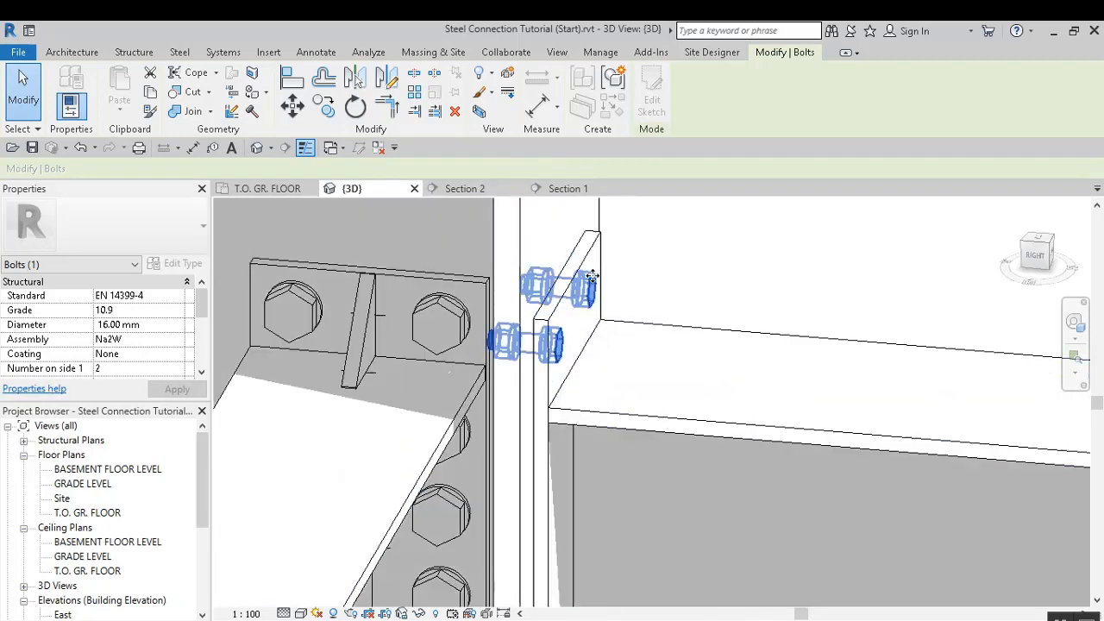
{"action": "left_click", "coordinate": [454, 118]}
{"action": "scroll", "coordinate": [678, 279], "scroll_direction": "down", "scroll_amount": 2}
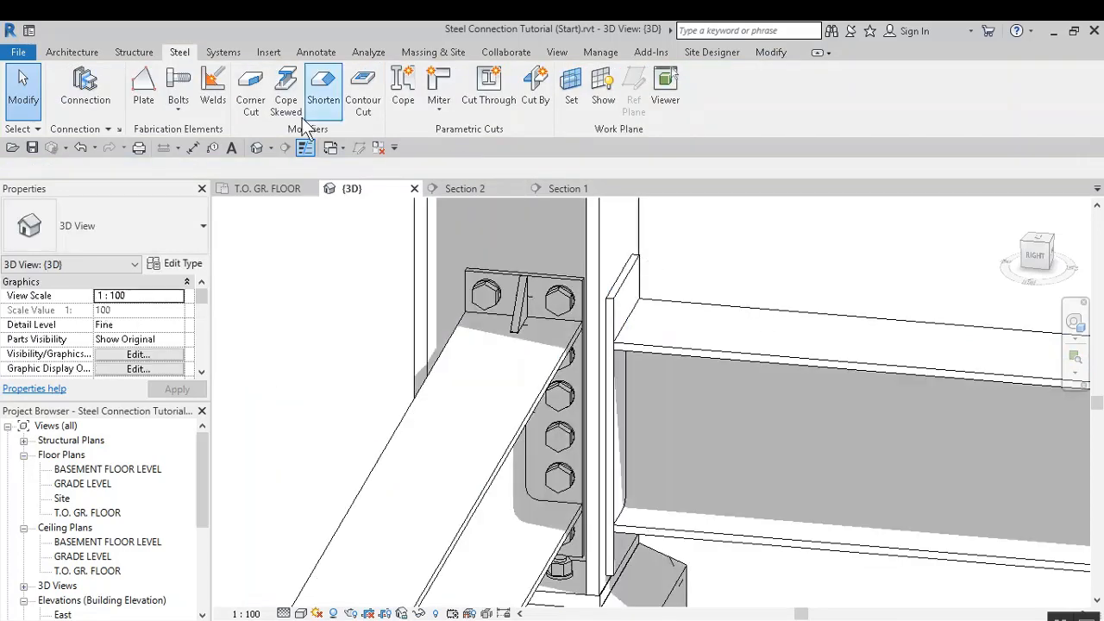
Start a new bolt pattern joining the column, end plate and girder, using the end plate's face as the sketch plane
{"action": "left_click", "coordinate": [179, 110]}
{"action": "left_click", "coordinate": [138, 139]}
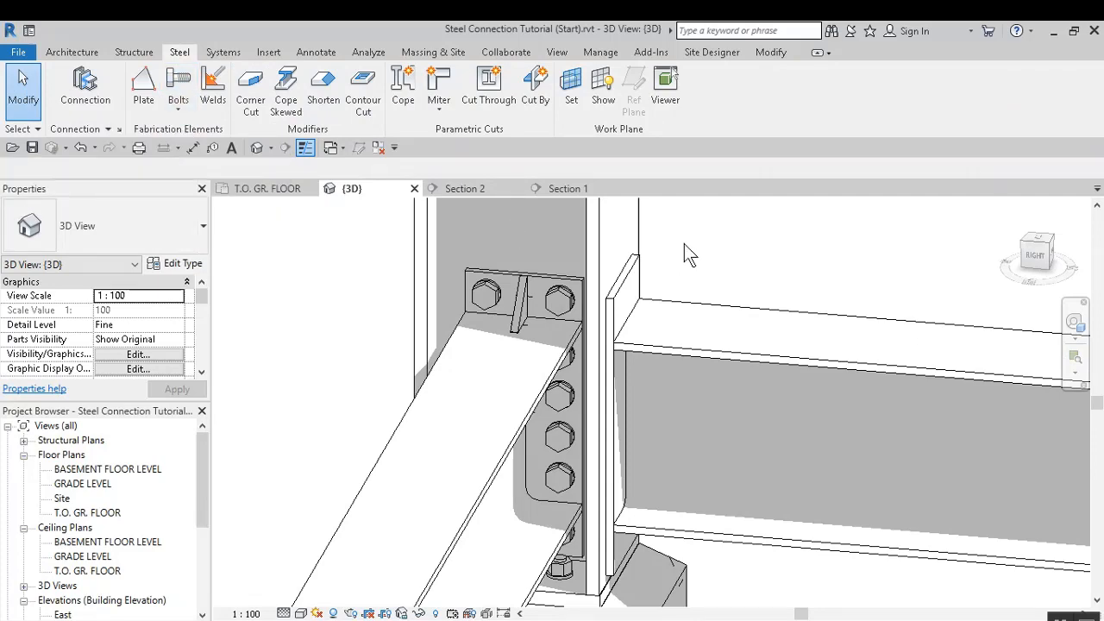
{"action": "scroll", "coordinate": [560, 258], "scroll_direction": "down", "scroll_amount": 3}
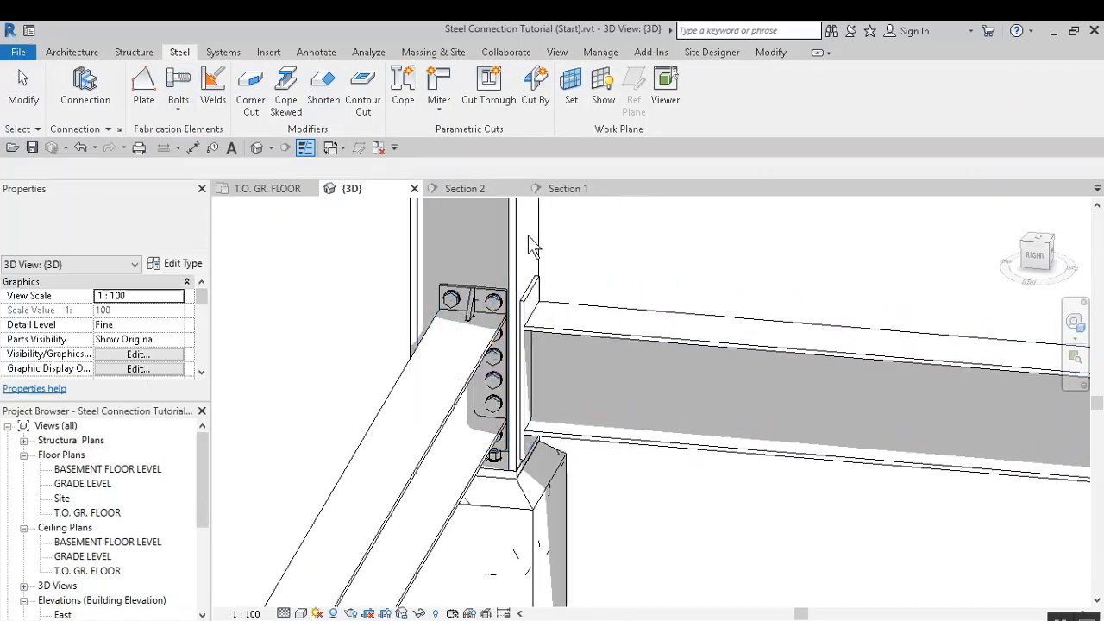
{"action": "left_click", "coordinate": [518, 234]}
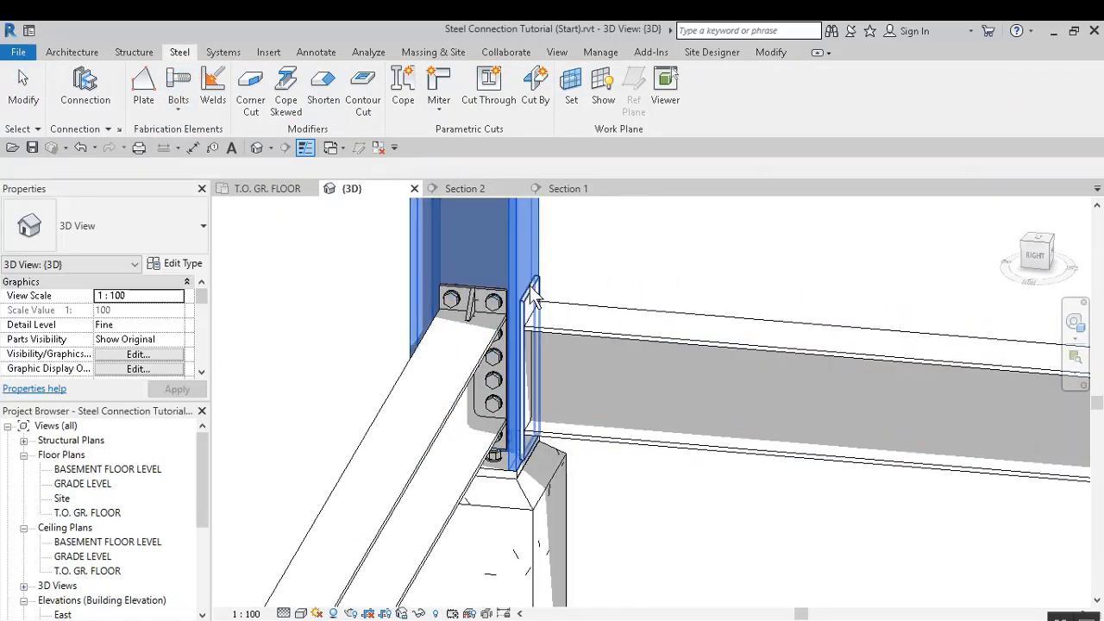
{"action": "left_click", "coordinate": [560, 324]}
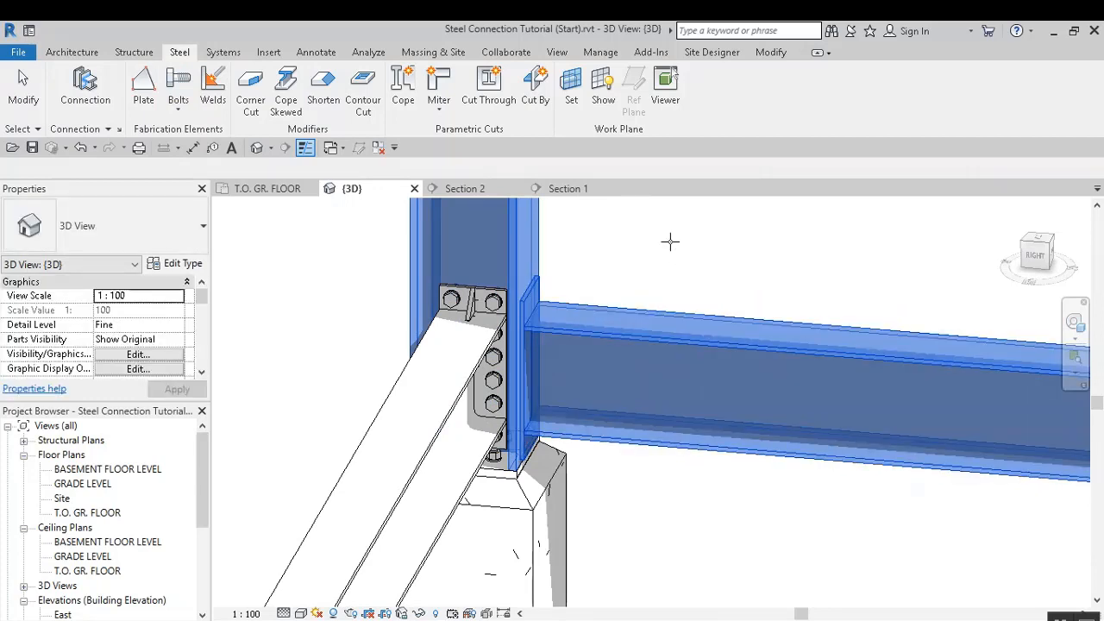
{"action": "scroll", "coordinate": [571, 317], "scroll_direction": "up", "scroll_amount": 2}
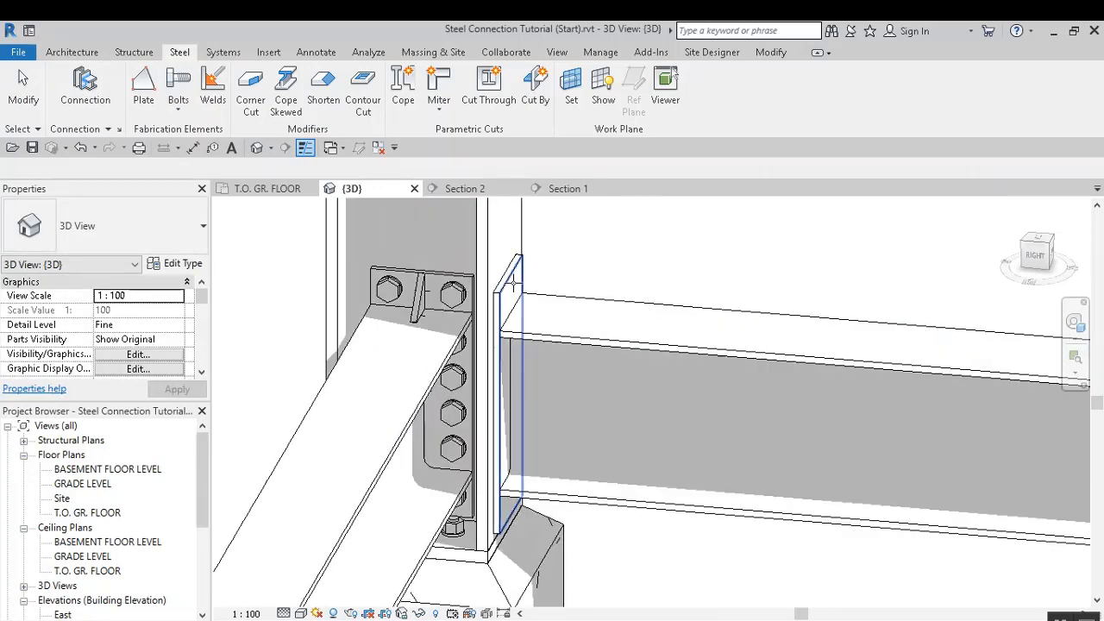
{"action": "left_click", "coordinate": [514, 285]}
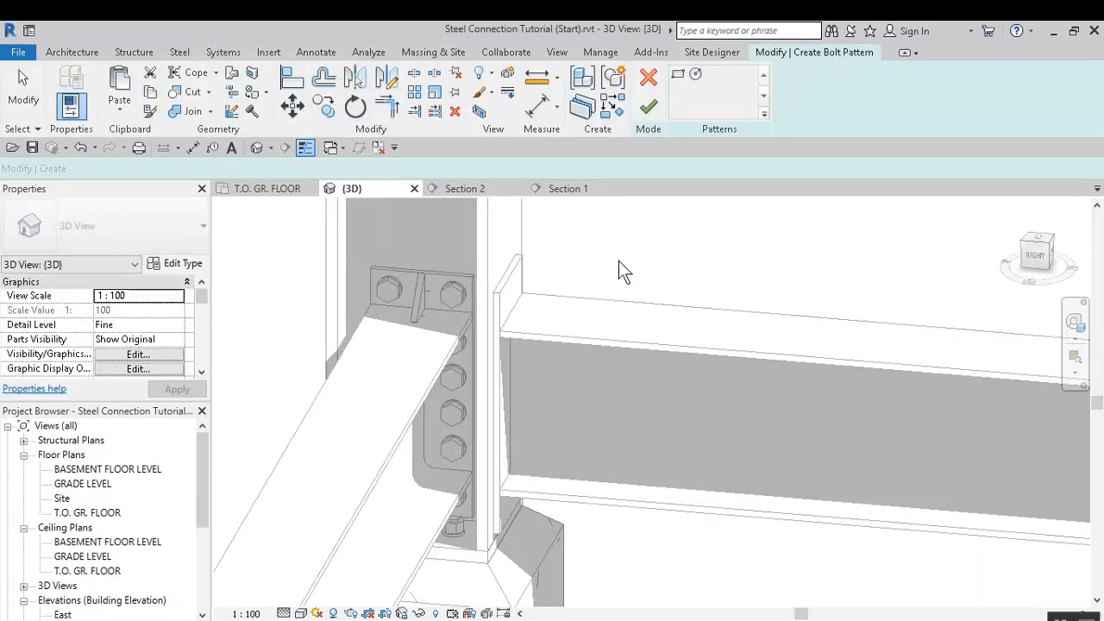
Sketch a rectangular bolt pattern about 140 mm wide and 420 mm high inside the end plate in Section 2
{"action": "left_click", "coordinate": [503, 193]}
{"action": "left_click", "coordinate": [678, 74]}
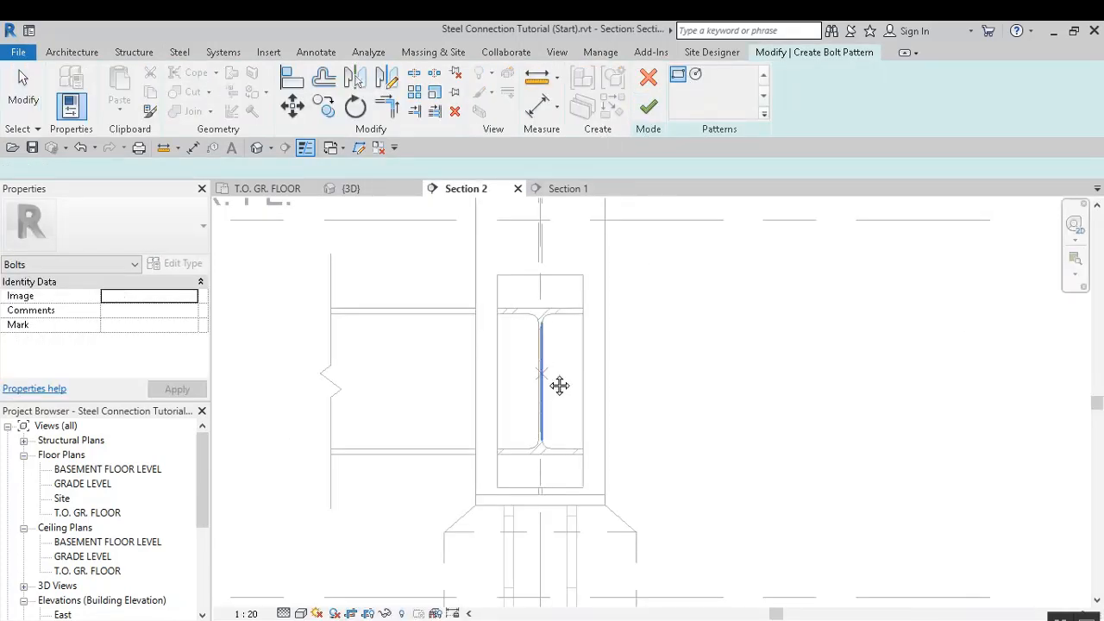
{"action": "scroll", "coordinate": [509, 319], "scroll_direction": "up", "scroll_amount": 1}
{"action": "left_click", "coordinate": [480, 256]}
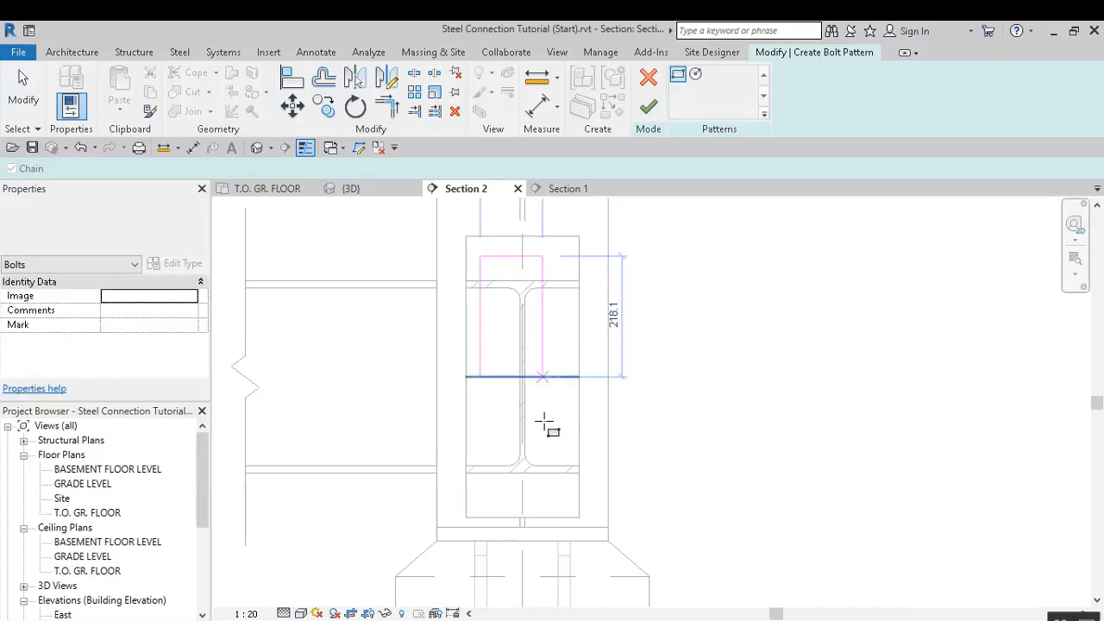
{"action": "left_click", "coordinate": [558, 489]}
{"action": "key", "text": "Escape"}
{"action": "key", "text": "Escape"}
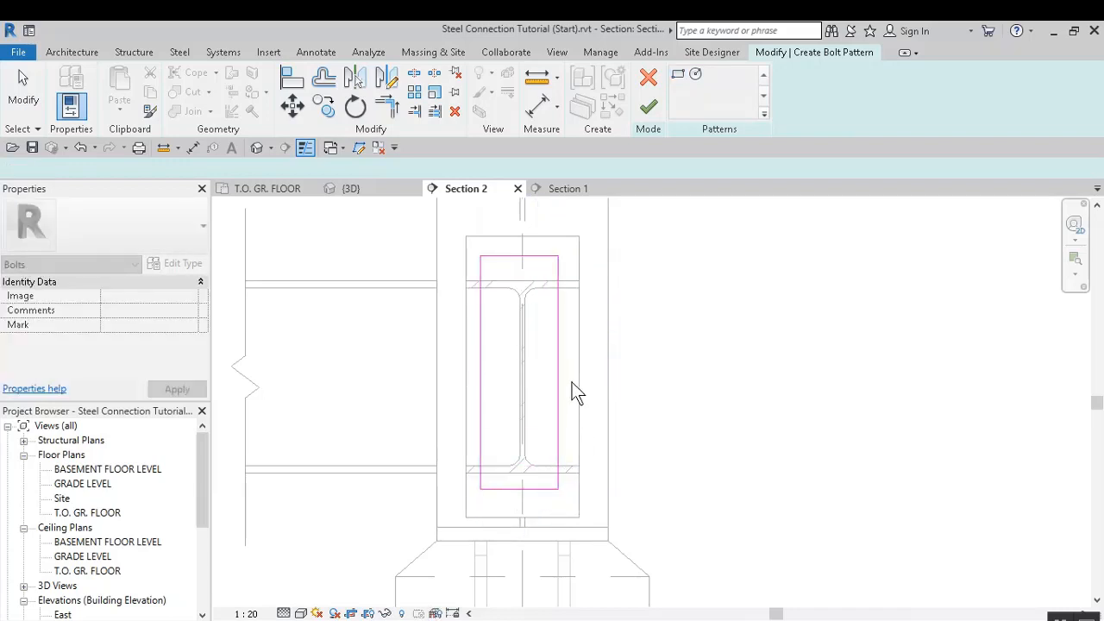
Set the bolt rectangle's right line 38 mm from the end plate's right edge
{"action": "left_click", "coordinate": [560, 380]}
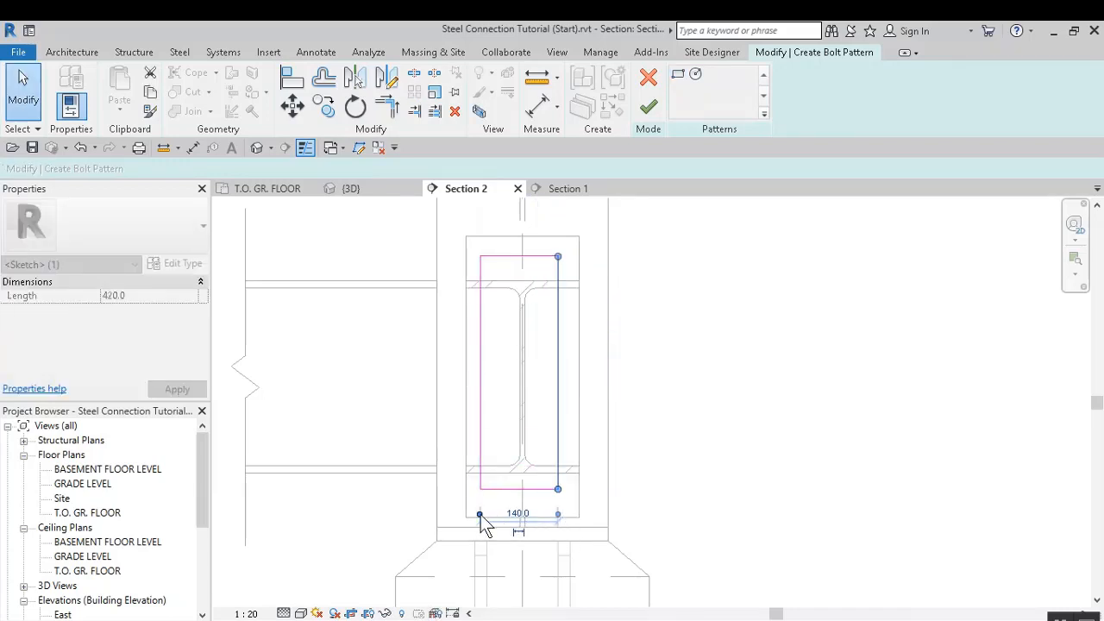
{"action": "left_click_drag", "start_coordinate": [592, 499], "coordinate": [580, 506]}
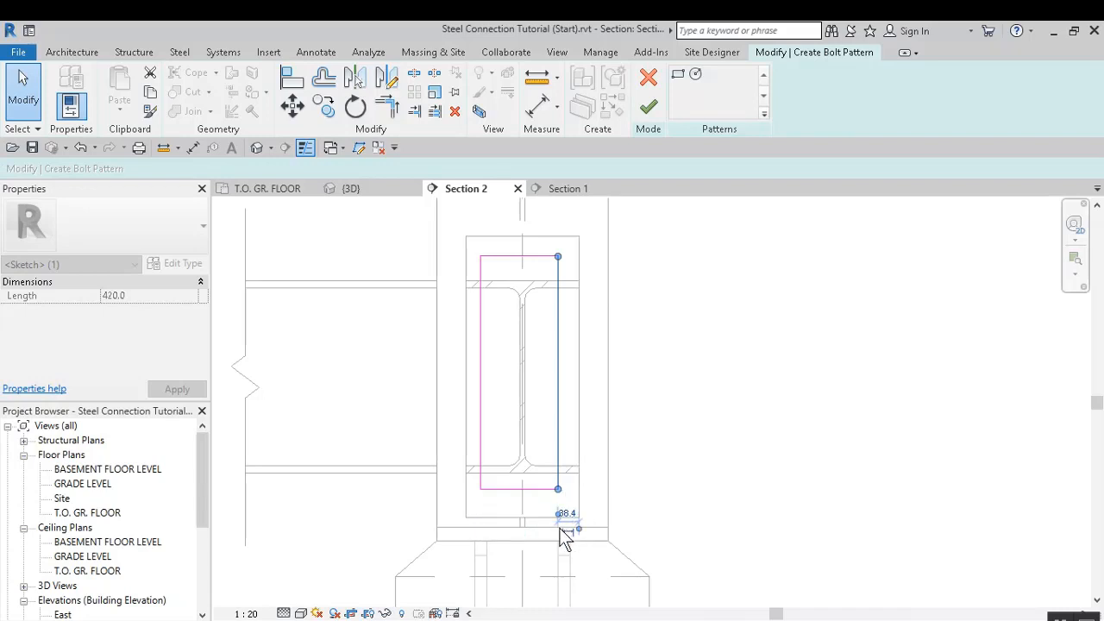
{"action": "scroll", "coordinate": [561, 529], "scroll_direction": "up", "scroll_amount": 2}
{"action": "left_click", "coordinate": [573, 509]}
{"action": "type", "text": "38"}
{"action": "key", "text": "Return"}
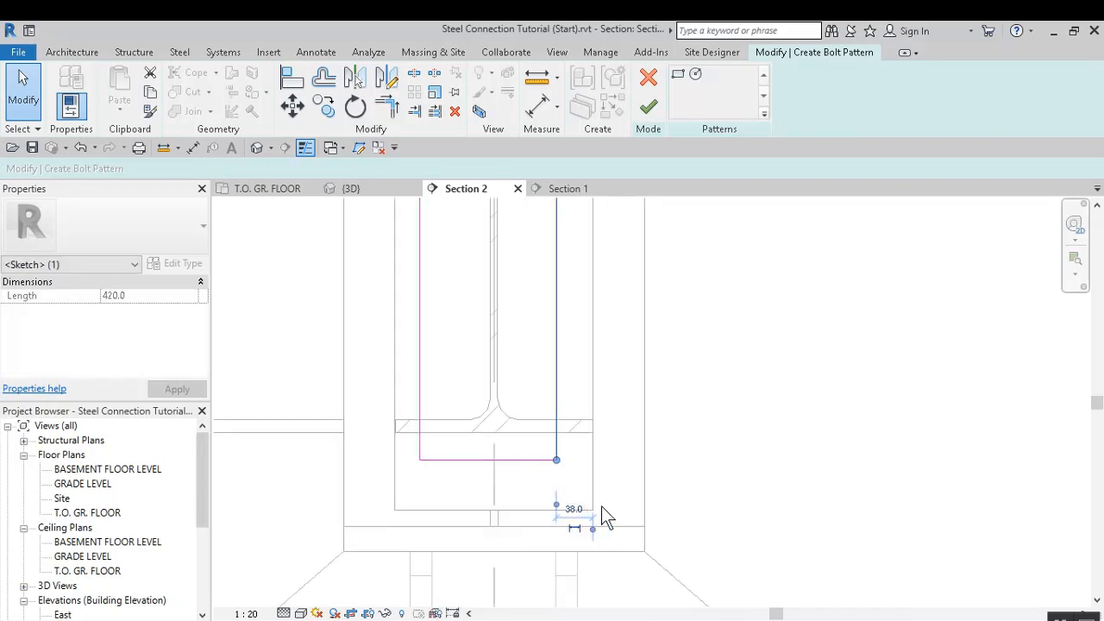
Set the bolt rectangle's left line 38 mm from the end plate's left edge
{"action": "scroll", "coordinate": [475, 458], "scroll_direction": "down", "scroll_amount": 2}
{"action": "left_click", "coordinate": [427, 457]}
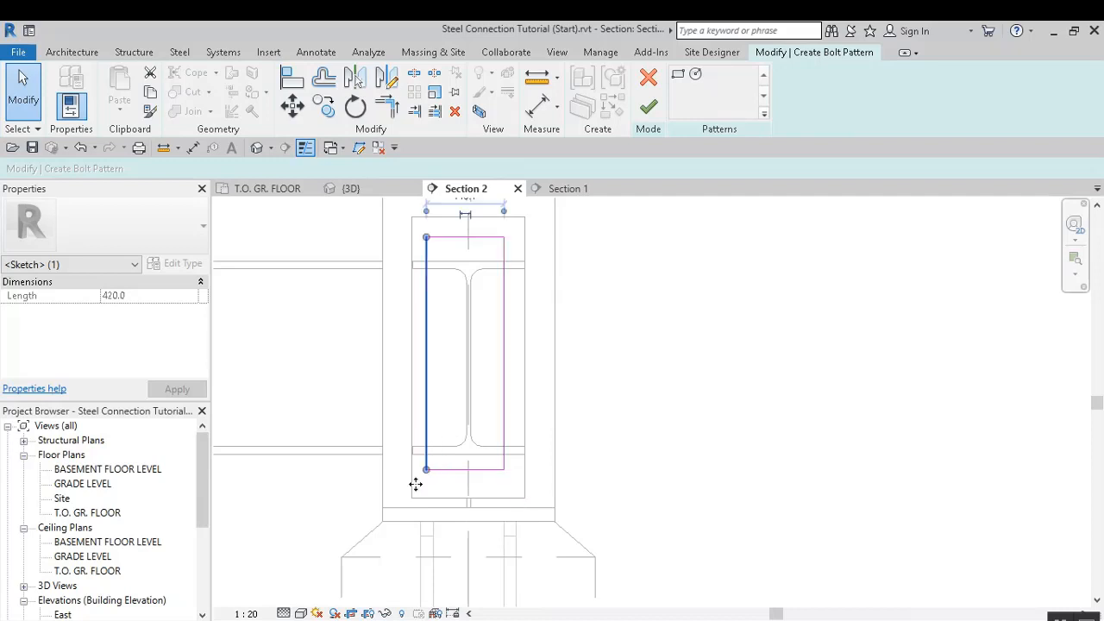
{"action": "scroll", "coordinate": [434, 336], "scroll_direction": "up", "scroll_amount": 3}
{"action": "scroll", "coordinate": [566, 266], "scroll_direction": "down", "scroll_amount": 2}
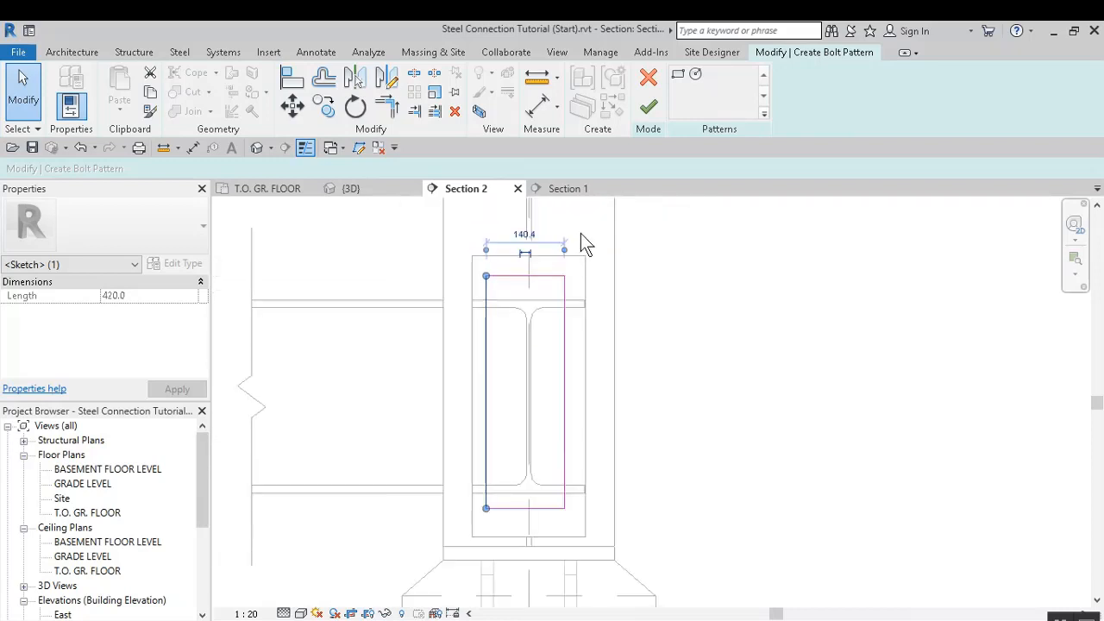
{"action": "left_click_drag", "start_coordinate": [564, 250], "coordinate": [472, 287]}
{"action": "scroll", "coordinate": [486, 235], "scroll_direction": "up", "scroll_amount": 5}
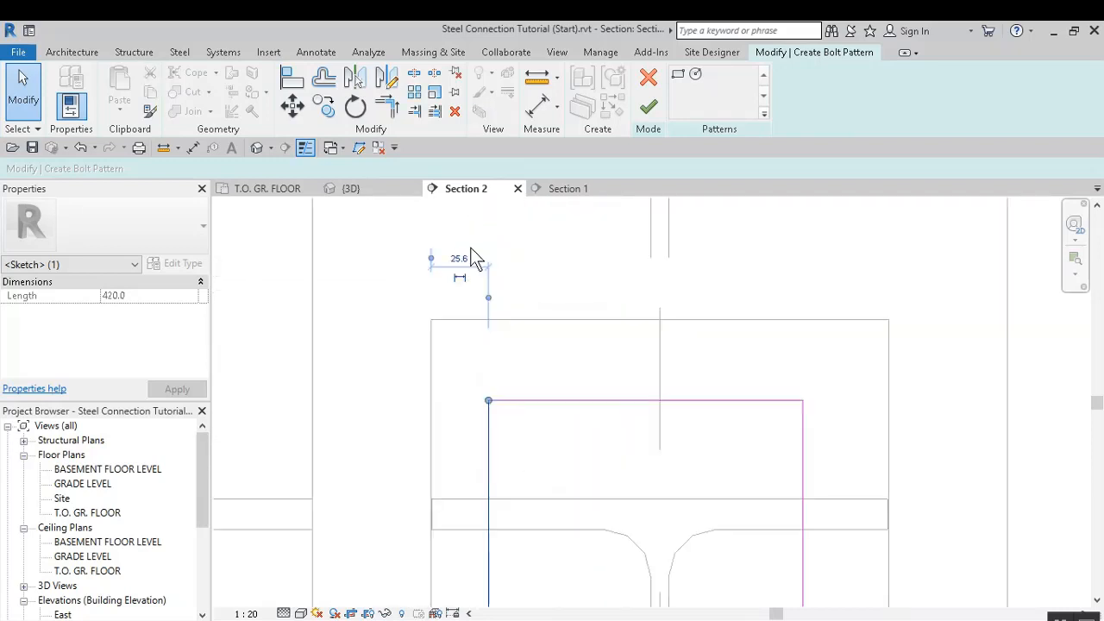
{"action": "left_click", "coordinate": [463, 264]}
{"action": "type", "text": "38"}
{"action": "key", "text": "Return"}
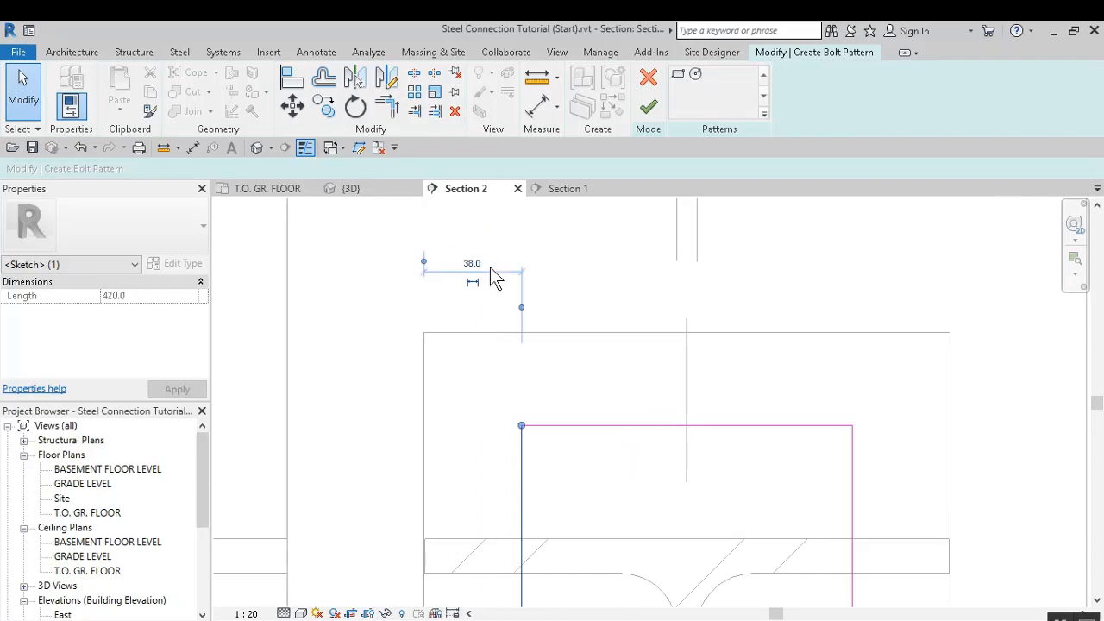
Set the bolt rectangle's top line 38 mm from the end plate's top edge
{"action": "left_click", "coordinate": [571, 425]}
{"action": "scroll", "coordinate": [812, 428], "scroll_direction": "down", "scroll_amount": 2}
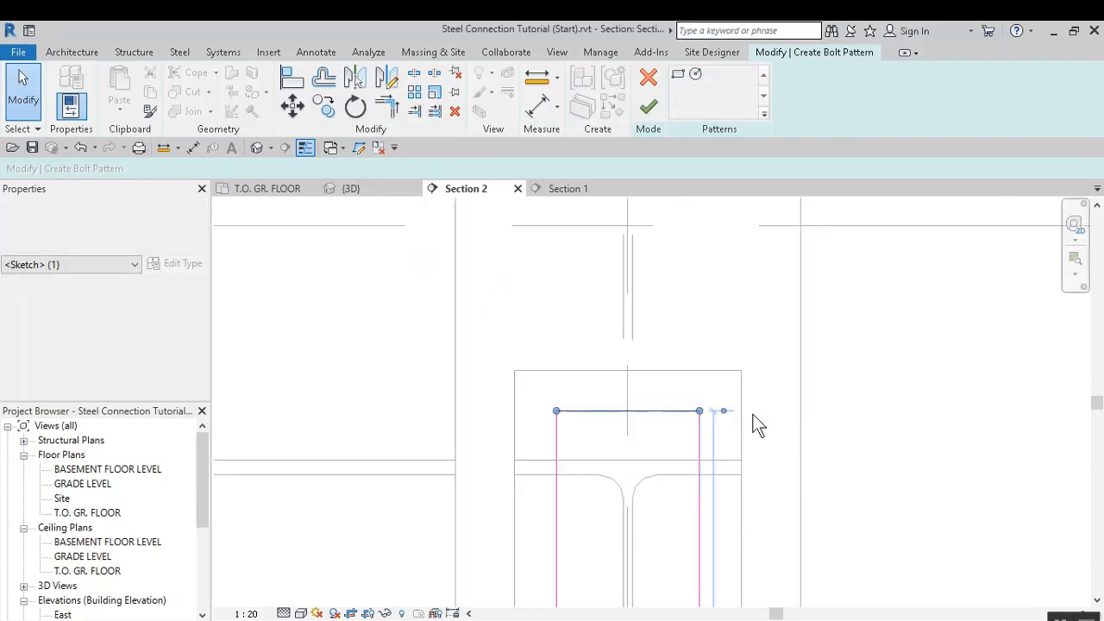
{"action": "scroll", "coordinate": [759, 421], "scroll_direction": "down", "scroll_amount": 3}
{"action": "middle_click_drag", "start_coordinate": [762, 418], "coordinate": [744, 359]}
{"action": "left_click_drag", "start_coordinate": [683, 501], "coordinate": [689, 282]}
{"action": "scroll", "coordinate": [697, 296], "scroll_direction": "up", "scroll_amount": 4}
{"action": "left_click", "coordinate": [781, 285]}
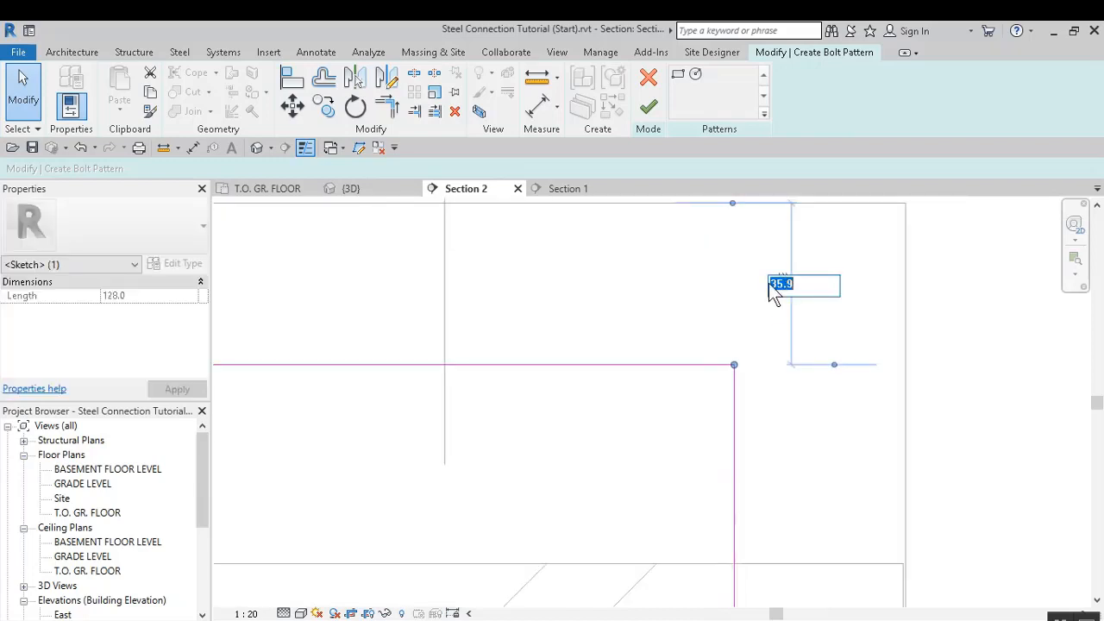
{"action": "type", "text": "3"}
{"action": "key", "text": "Return"}
Set the bolt rectangle's bottom line 38 mm from the end plate's bottom edge
{"action": "scroll", "coordinate": [794, 374], "scroll_direction": "down", "scroll_amount": 5}
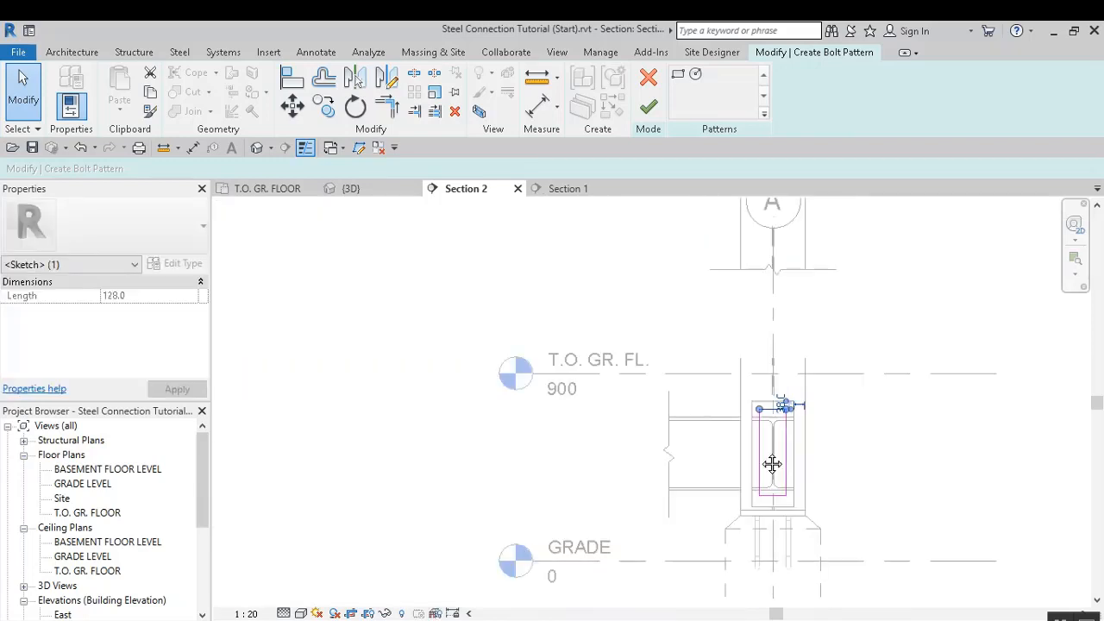
{"action": "scroll", "coordinate": [739, 403], "scroll_direction": "up", "scroll_amount": 1}
{"action": "left_click", "coordinate": [738, 403]}
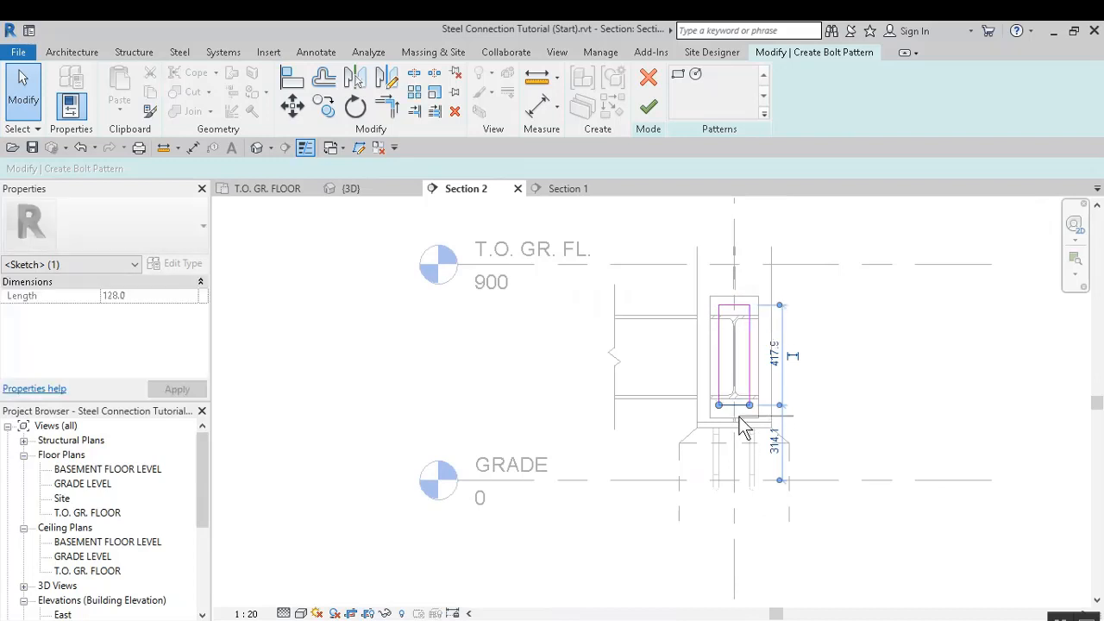
{"action": "scroll", "coordinate": [744, 429], "scroll_direction": "up", "scroll_amount": 2}
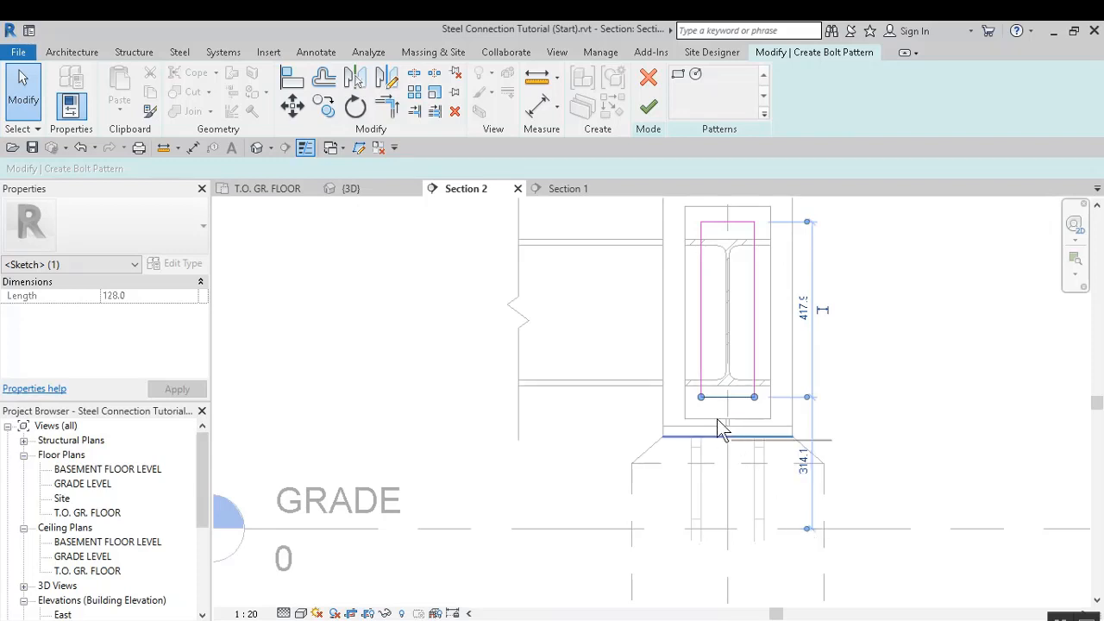
{"action": "left_click", "coordinate": [748, 418]}
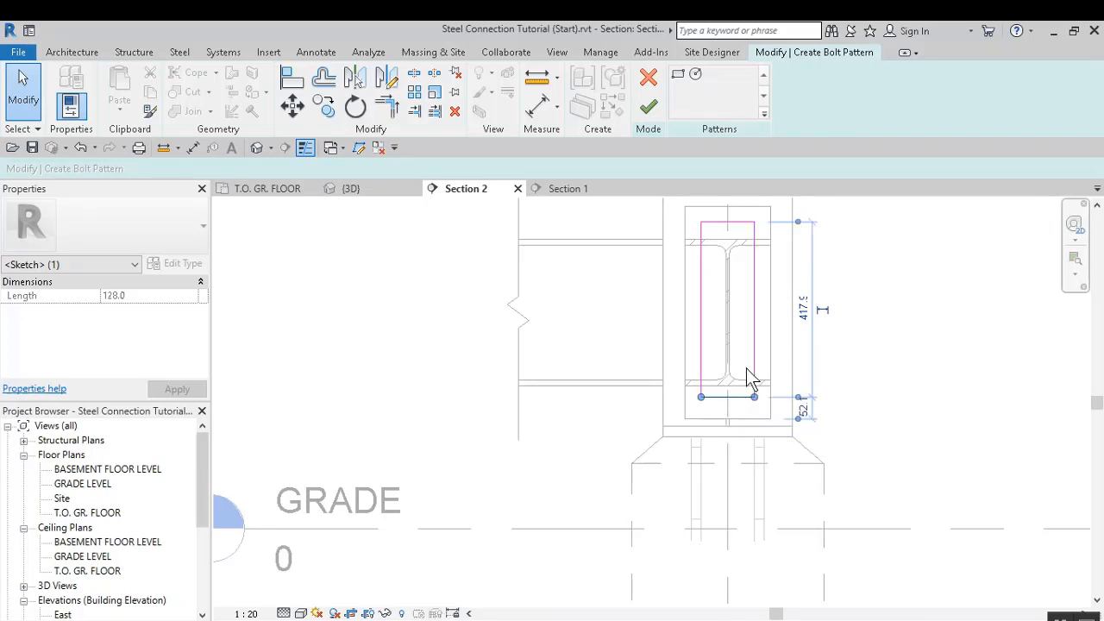
{"action": "scroll", "coordinate": [808, 420], "scroll_direction": "up", "scroll_amount": 2}
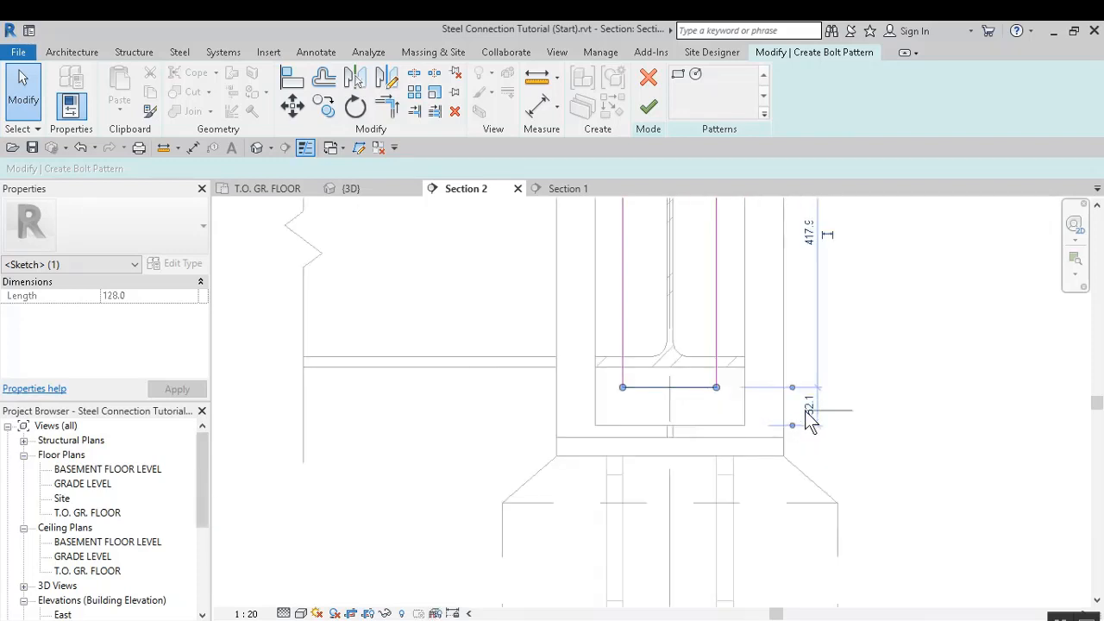
{"action": "left_click", "coordinate": [809, 408]}
{"action": "type", "text": "383"}
{"action": "key", "text": "Return"}
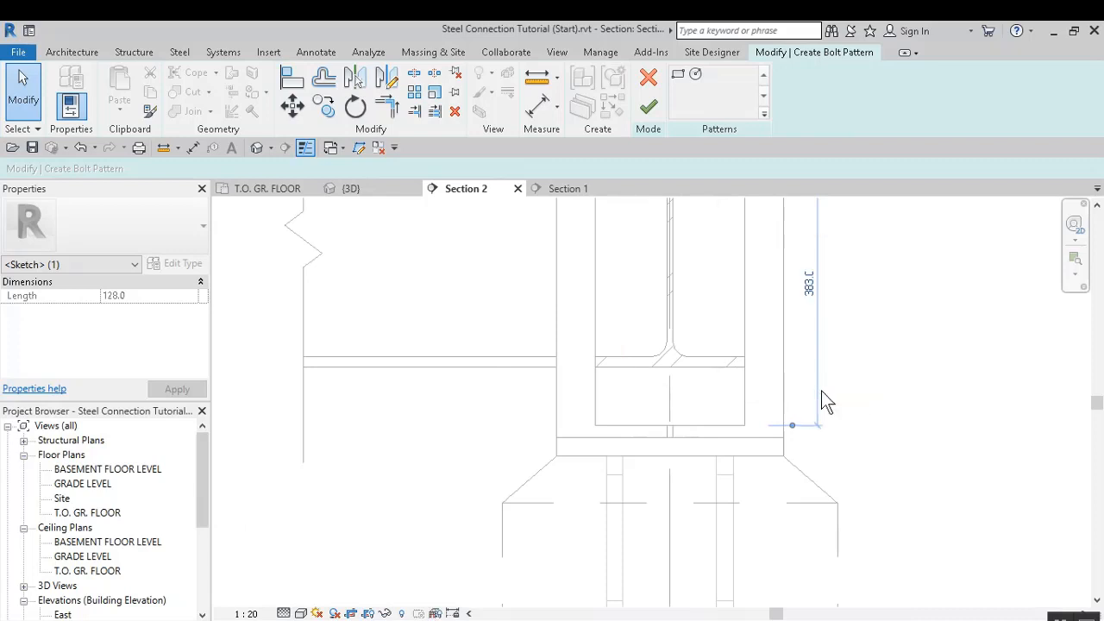
{"action": "scroll", "coordinate": [794, 369], "scroll_direction": "down", "scroll_amount": 1}
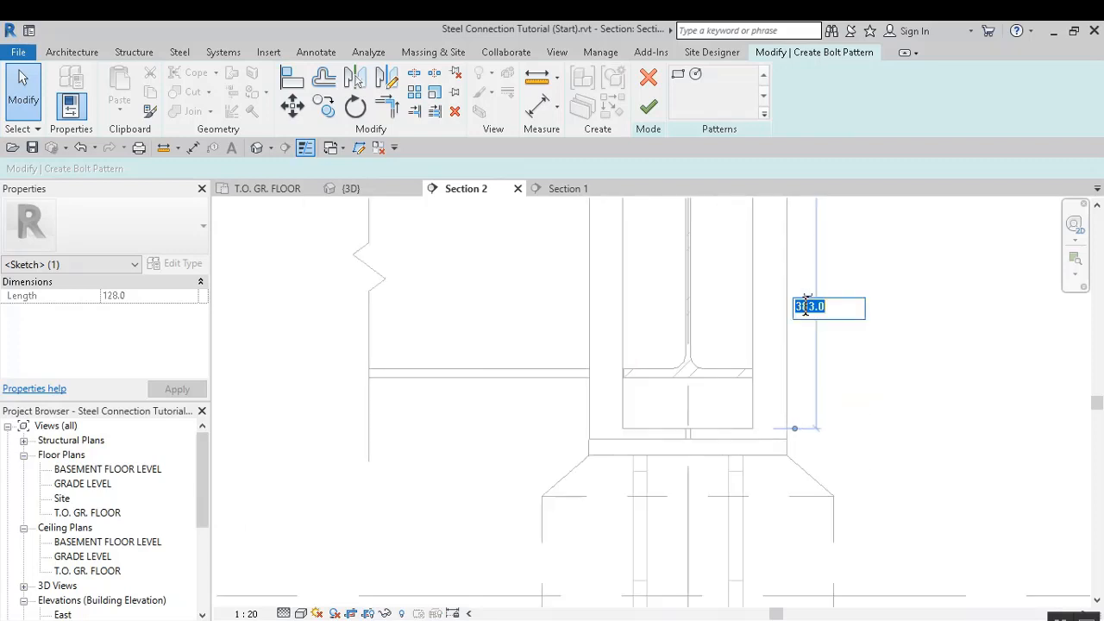
{"action": "type", "text": "38"}
{"action": "key", "text": "Return"}
{"action": "left_click", "coordinate": [873, 350]}
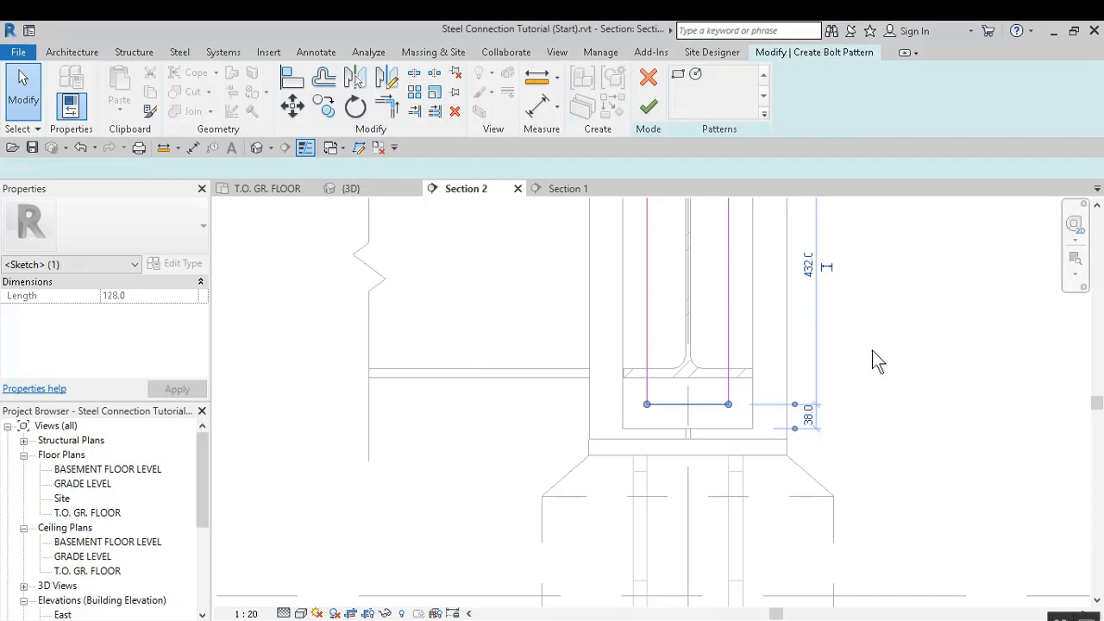
Finish the bolt pattern sketch and check the placed bolts in the 3D view
{"action": "scroll", "coordinate": [693, 369], "scroll_direction": "down", "scroll_amount": 5}
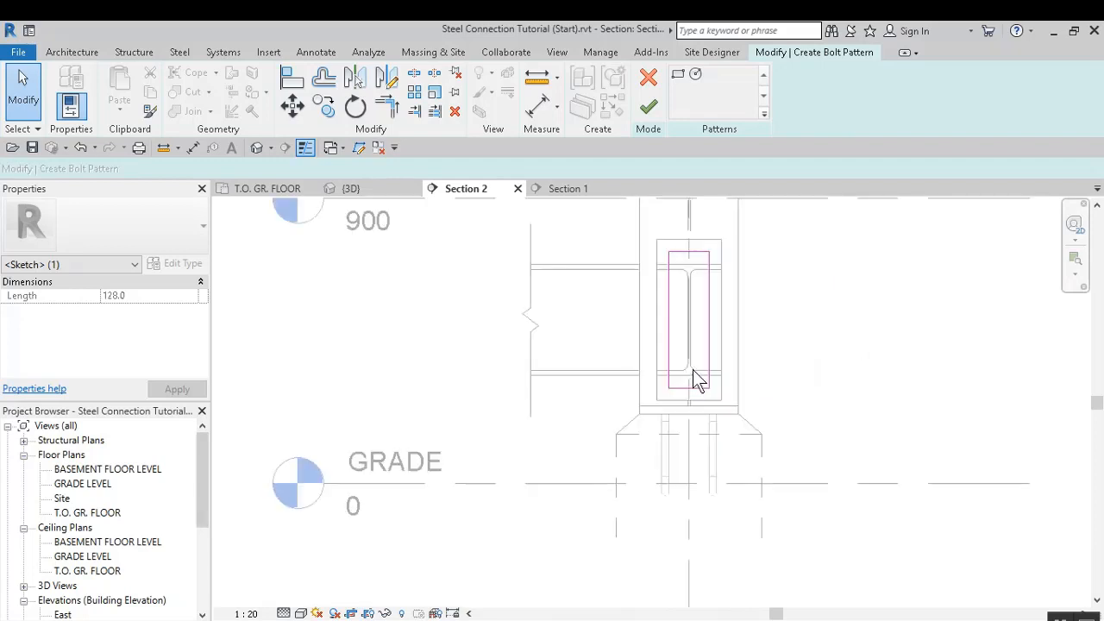
{"action": "left_click", "coordinate": [651, 110]}
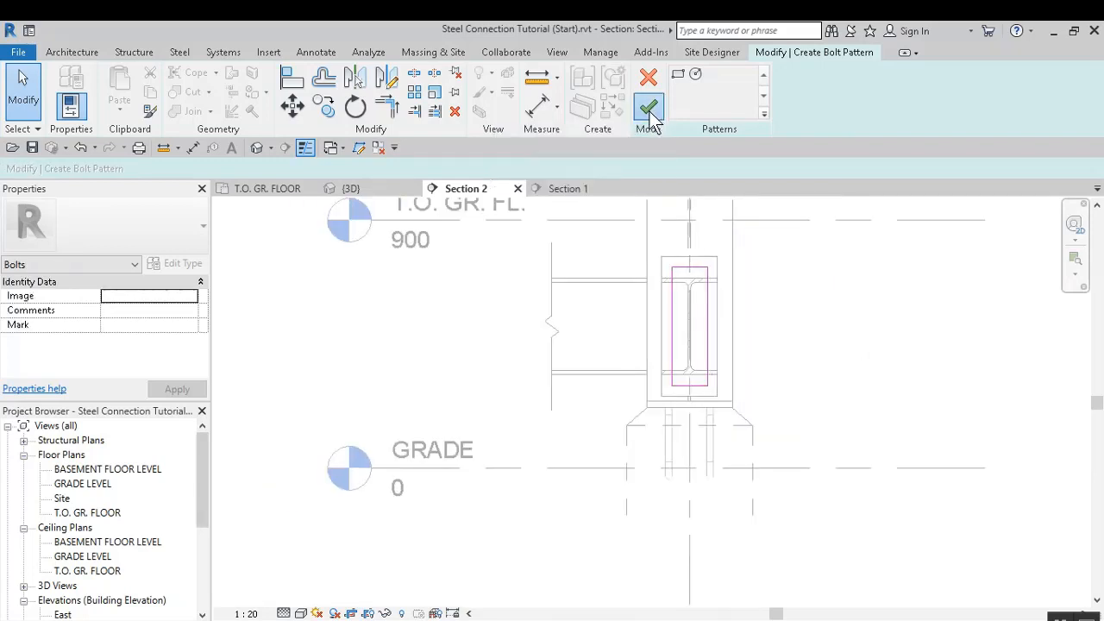
{"action": "left_click", "coordinate": [376, 192]}
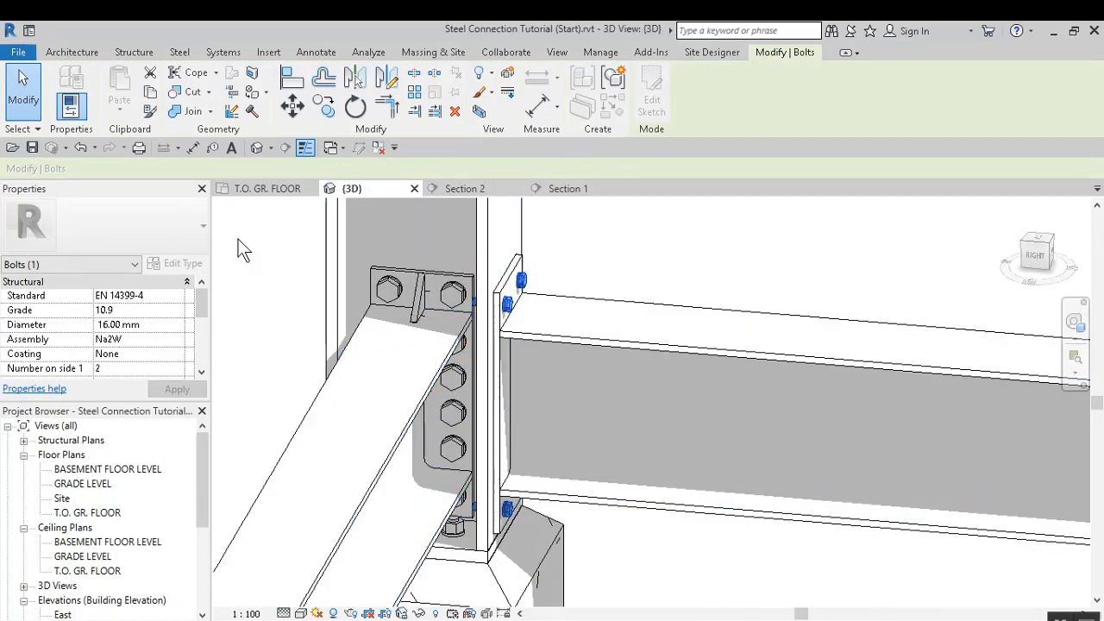
In Section 2, set the standard of the end plate's bolt pattern to A325
{"action": "left_click", "coordinate": [489, 188]}
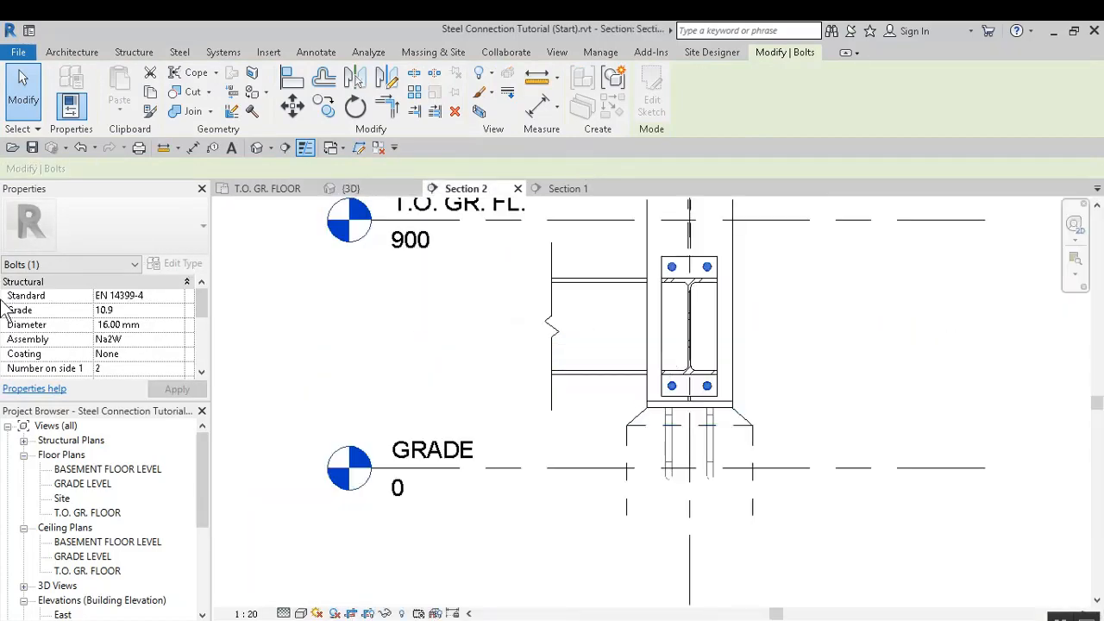
{"action": "left_click", "coordinate": [175, 297]}
{"action": "left_click", "coordinate": [177, 295]}
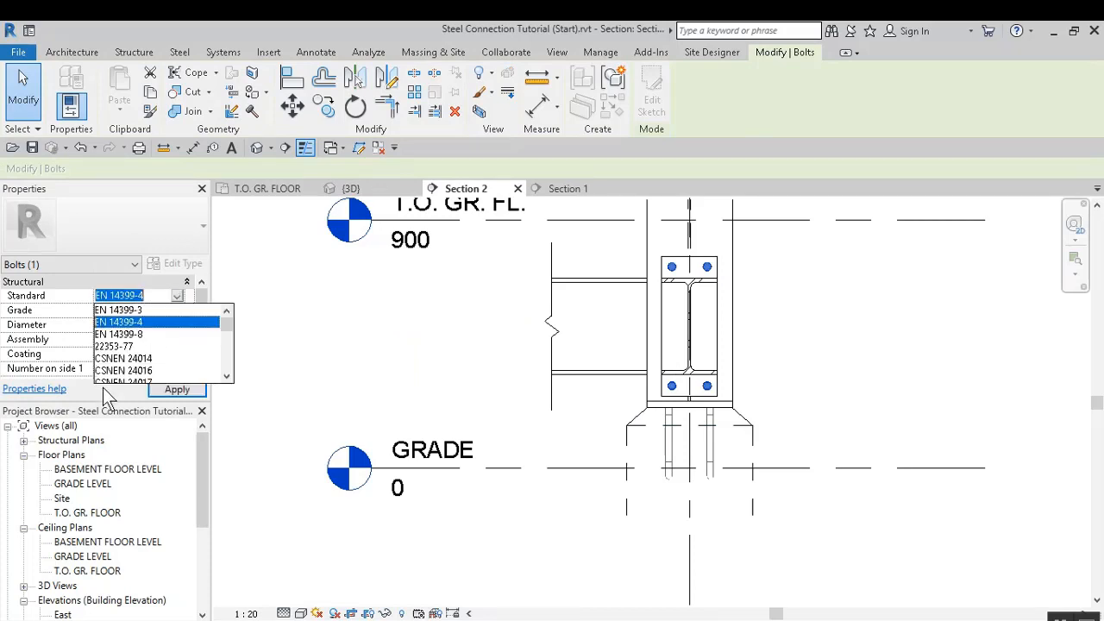
{"action": "scroll", "coordinate": [134, 358], "scroll_direction": "up", "scroll_amount": 5}
{"action": "scroll", "coordinate": [133, 358], "scroll_direction": "down", "scroll_amount": 2}
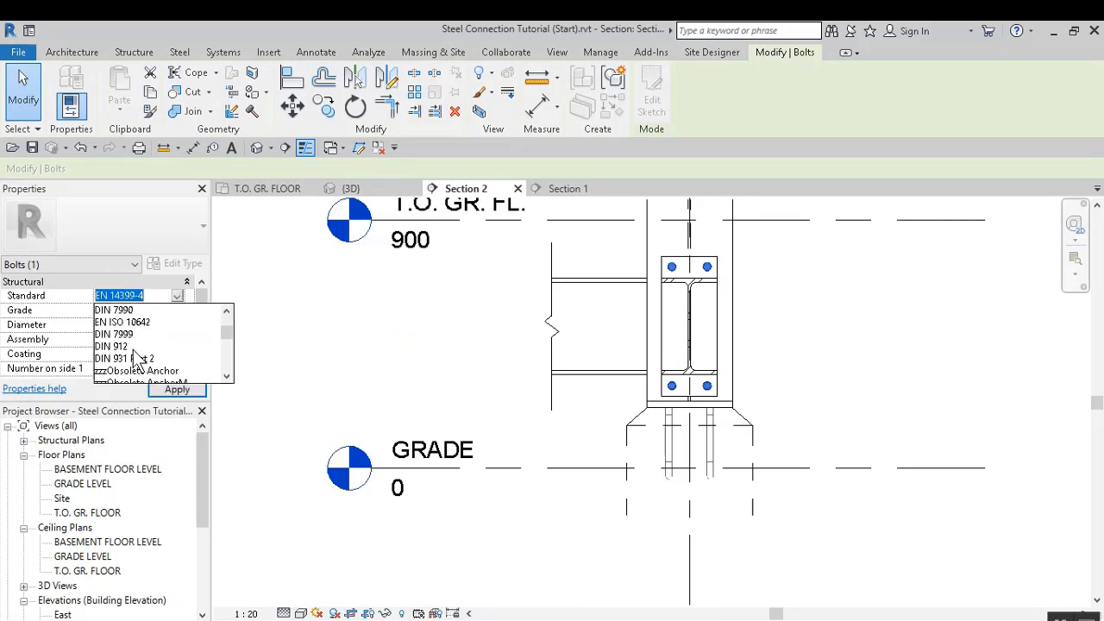
{"action": "scroll", "coordinate": [135, 360], "scroll_direction": "down", "scroll_amount": 2}
{"action": "scroll", "coordinate": [134, 354], "scroll_direction": "up", "scroll_amount": 1}
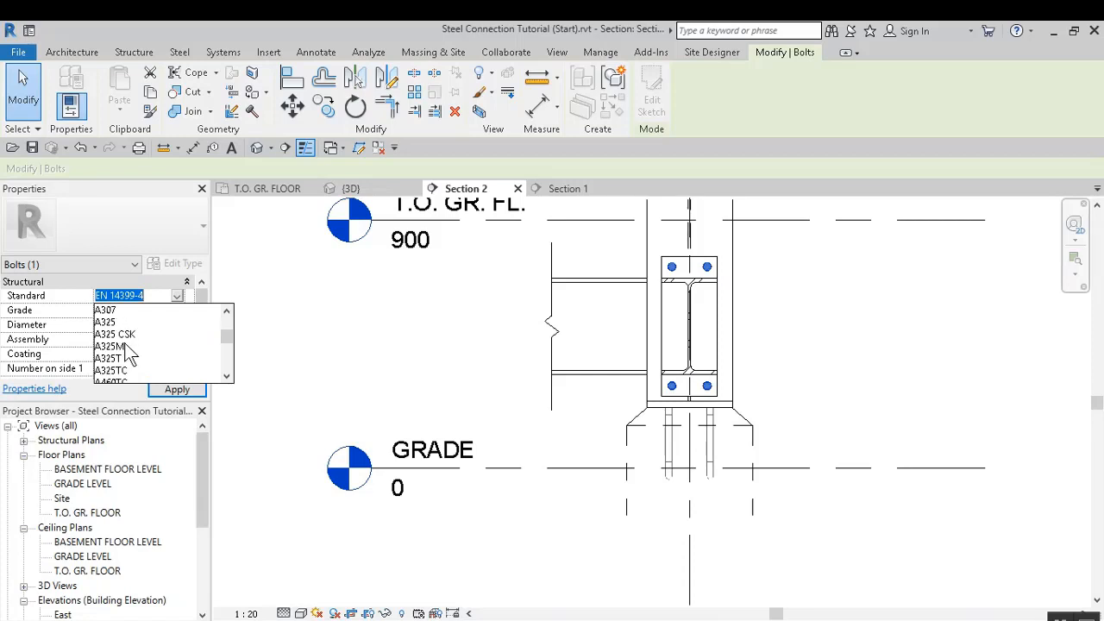
{"action": "left_click", "coordinate": [107, 323]}
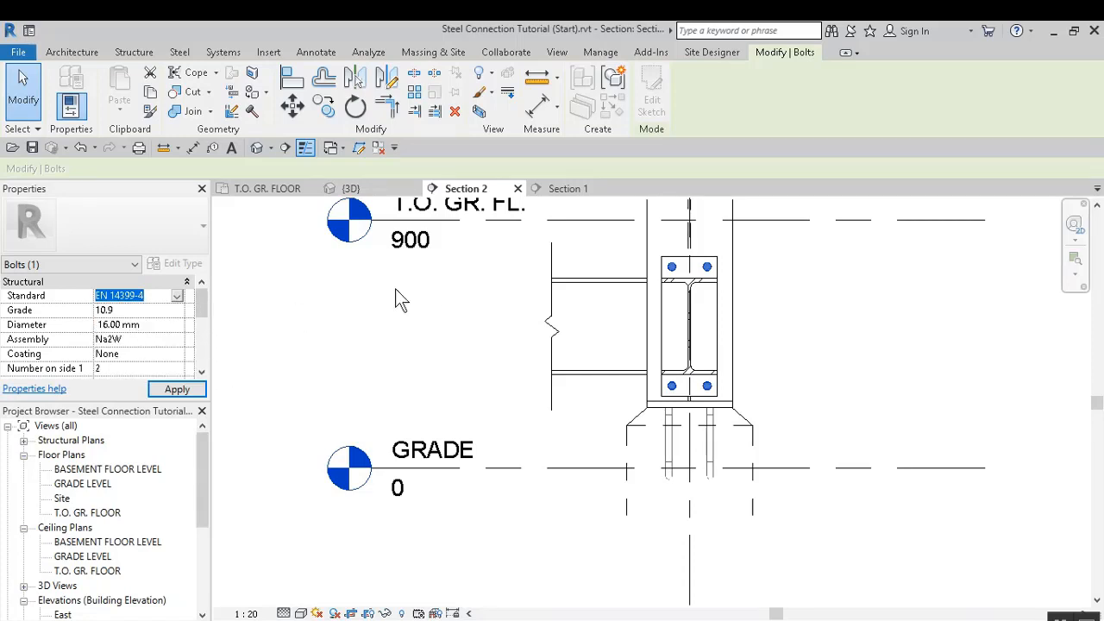
Set the bolts' diameter to 1 inch and their assembly to Na2W
{"action": "left_click", "coordinate": [178, 310]}
{"action": "left_click", "coordinate": [180, 318]}
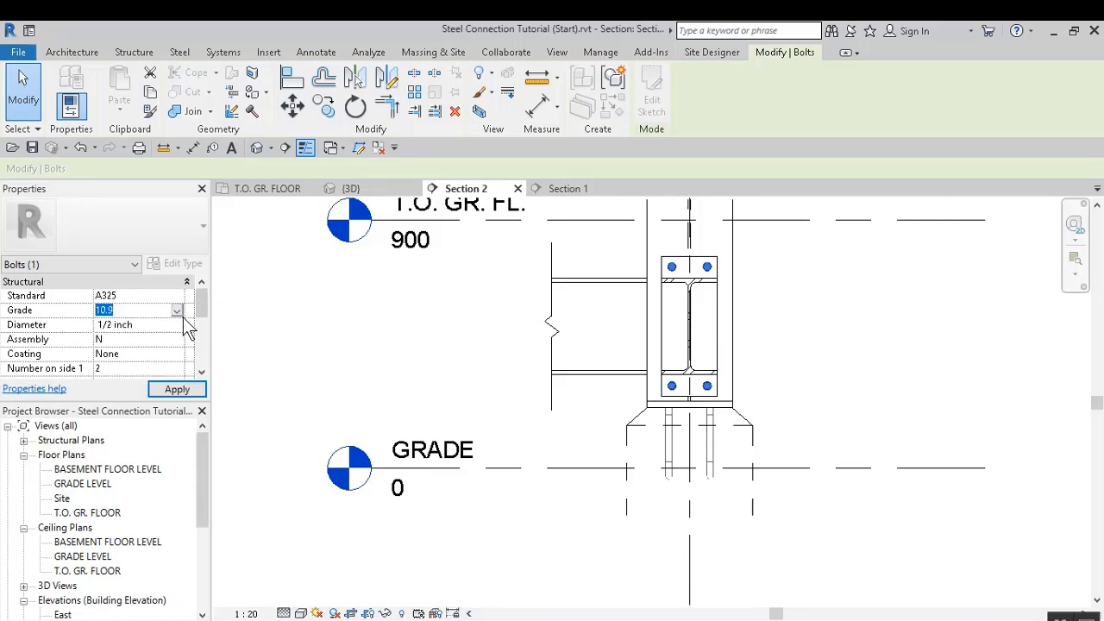
{"action": "left_click", "coordinate": [177, 325]}
{"action": "left_click", "coordinate": [121, 388]}
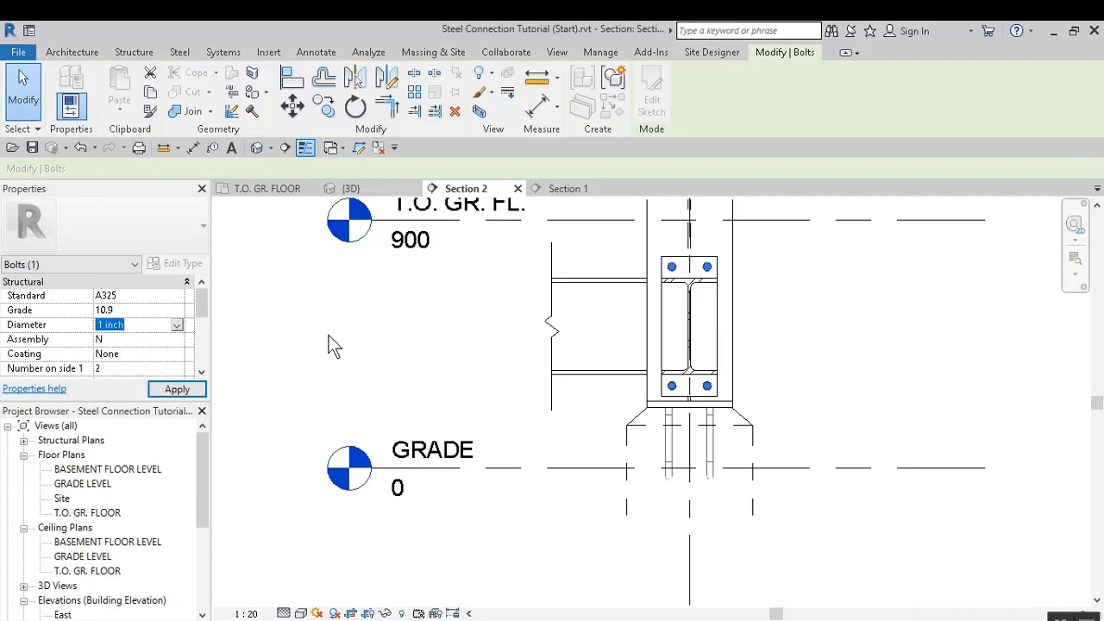
{"action": "left_click", "coordinate": [177, 340]}
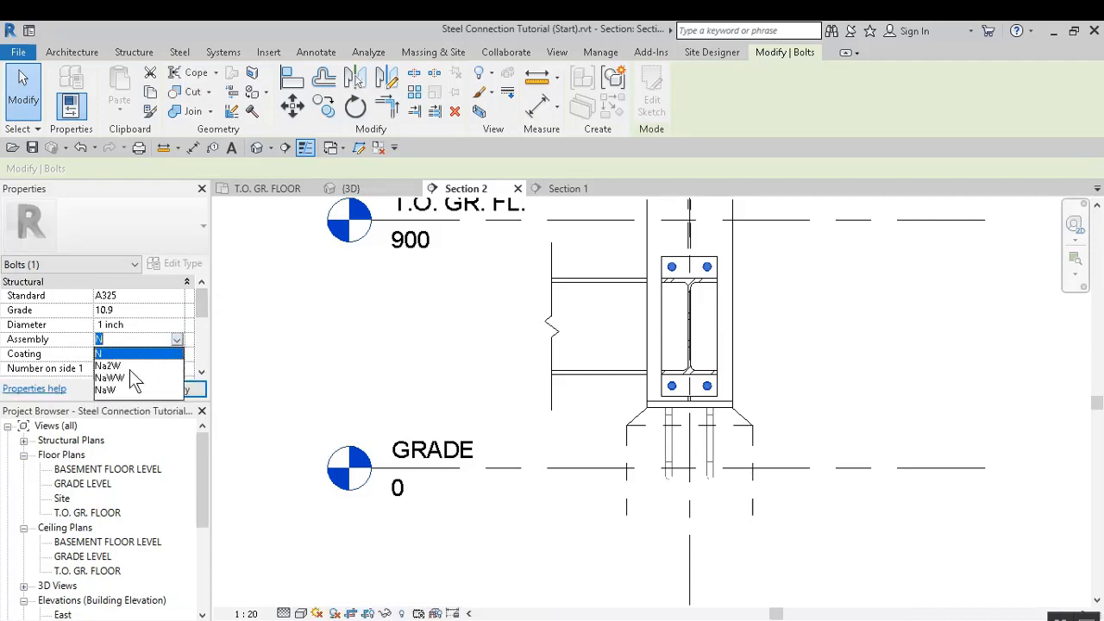
{"action": "left_click", "coordinate": [128, 353]}
{"action": "left_click", "coordinate": [178, 338]}
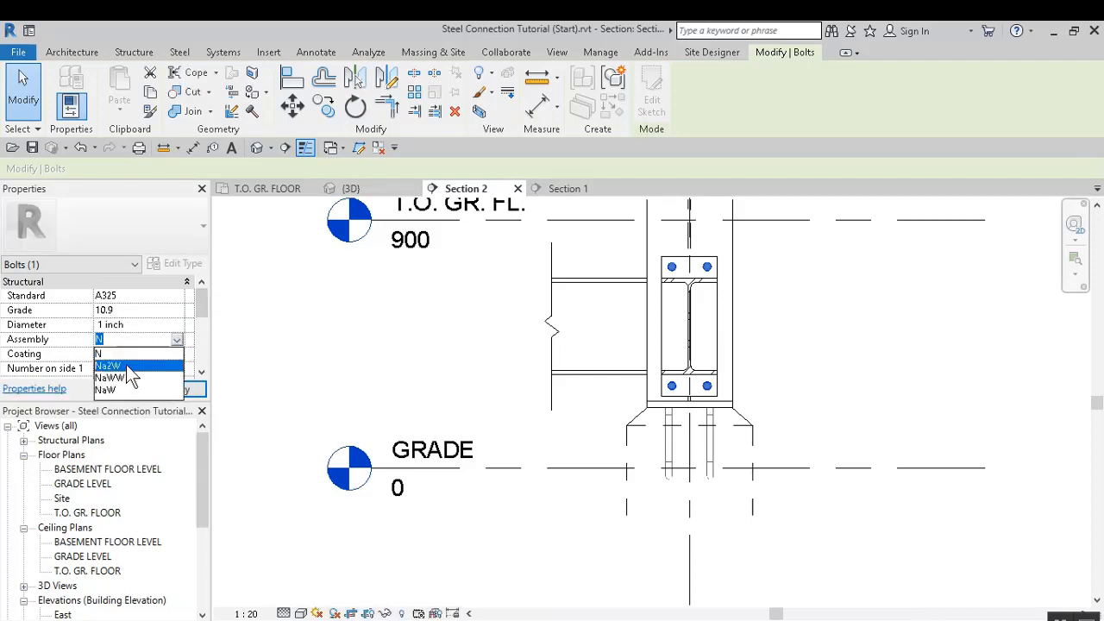
{"action": "left_click", "coordinate": [128, 367]}
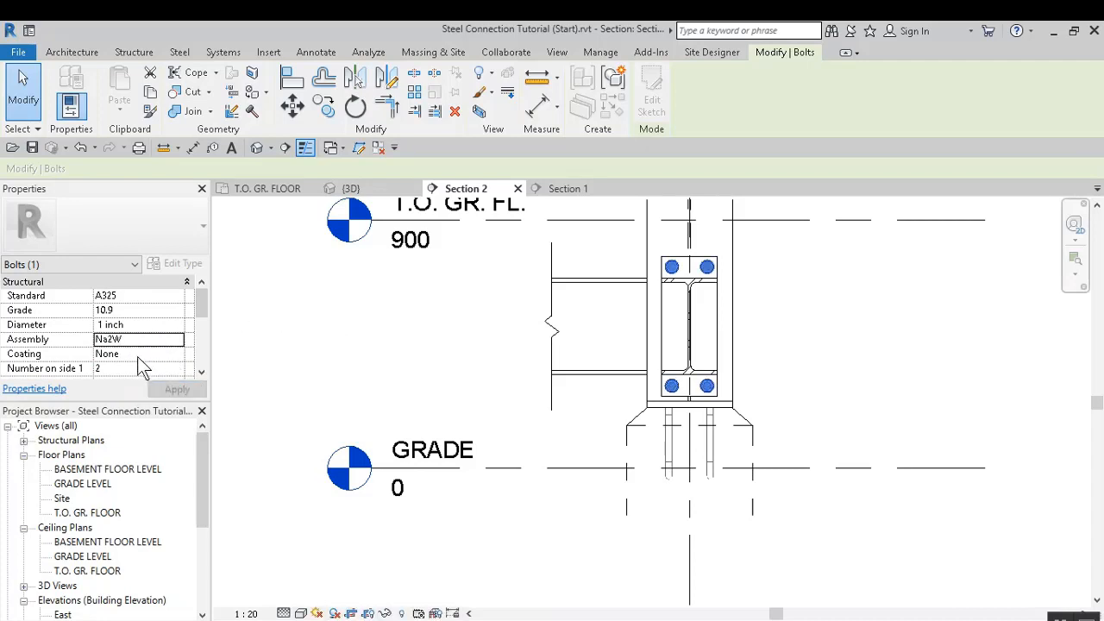
Set the bolt pattern's number on side 1 to 5 and clear the selection
{"action": "scroll", "coordinate": [138, 358], "scroll_direction": "down", "scroll_amount": 1}
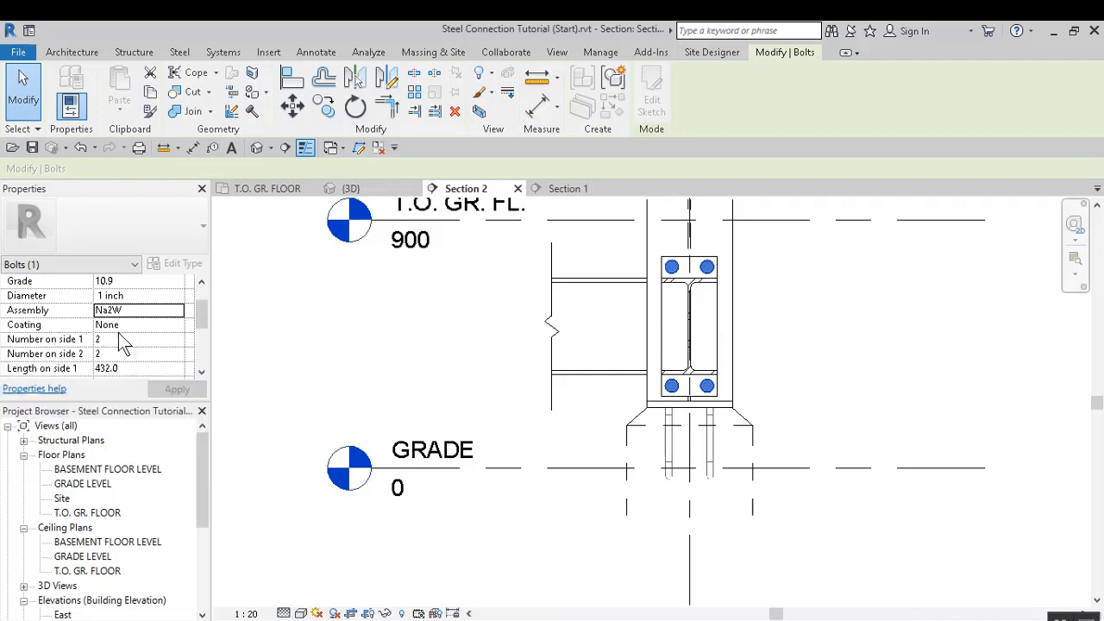
{"action": "left_click", "coordinate": [167, 325]}
{"action": "left_click", "coordinate": [162, 340]}
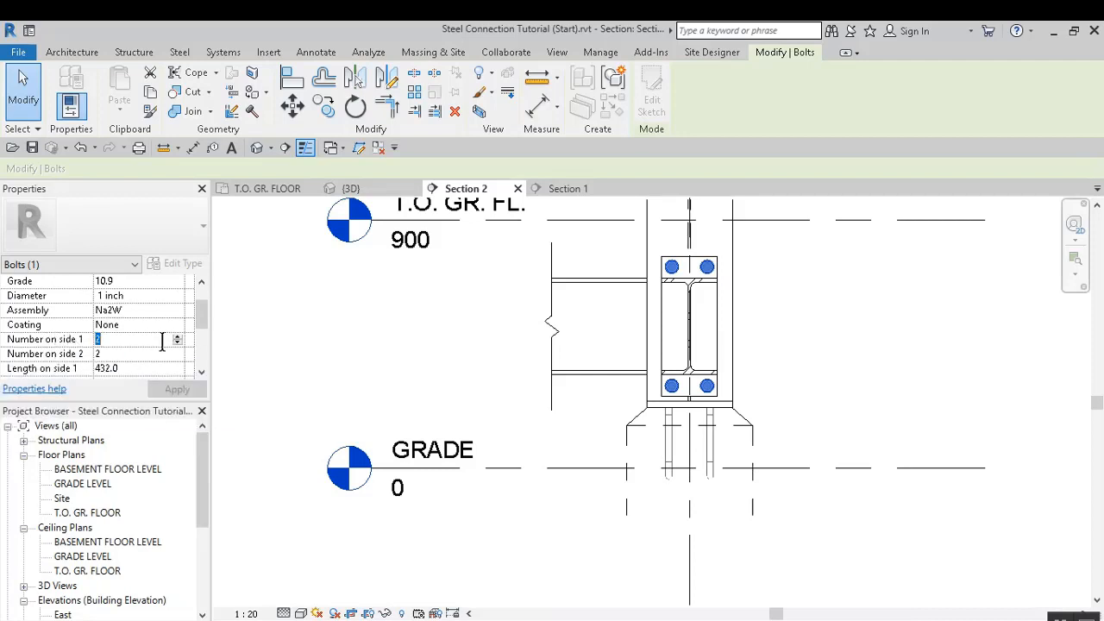
{"action": "left_click", "coordinate": [177, 336]}
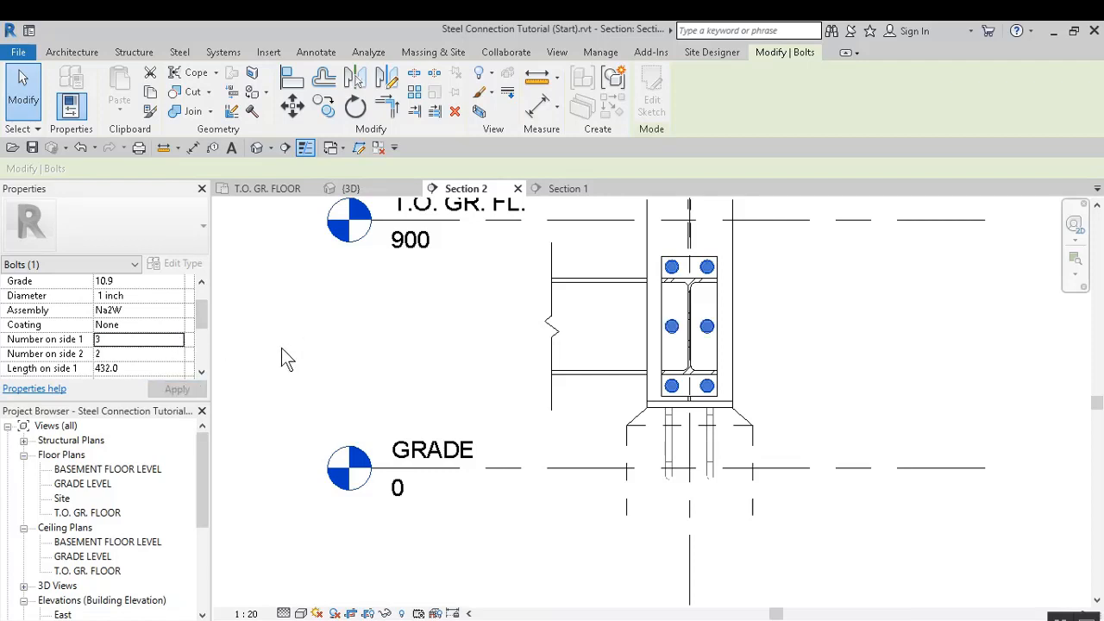
{"action": "left_click", "coordinate": [177, 336]}
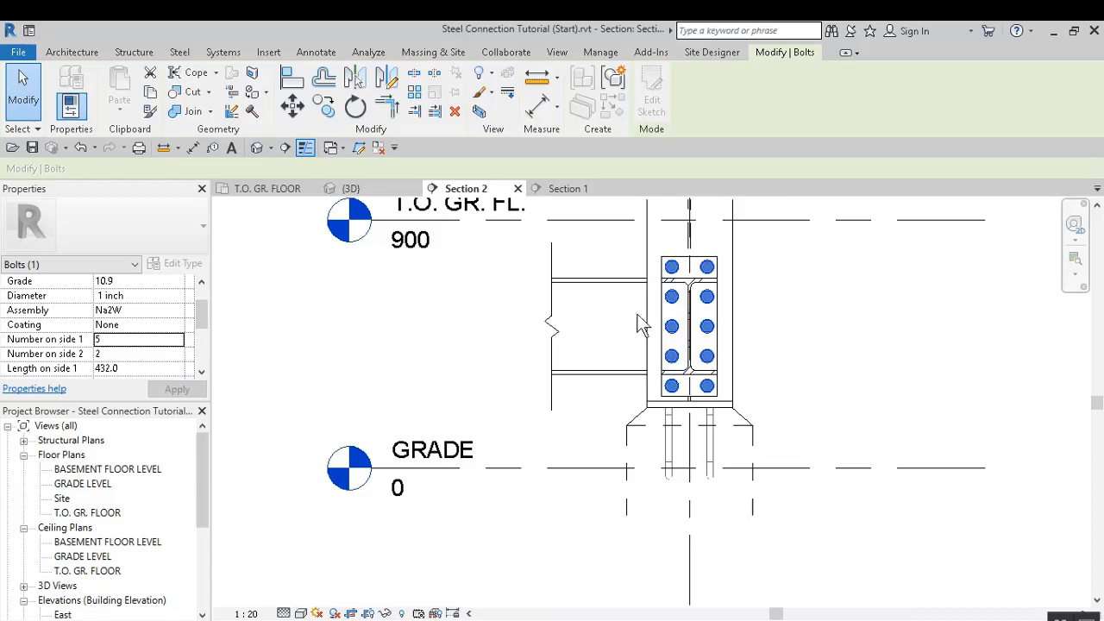
{"action": "left_click", "coordinate": [787, 298]}
Examine the bolt layout on the end plate and the bolt properties in Section 2
{"action": "scroll", "coordinate": [699, 267], "scroll_direction": "up", "scroll_amount": 3}
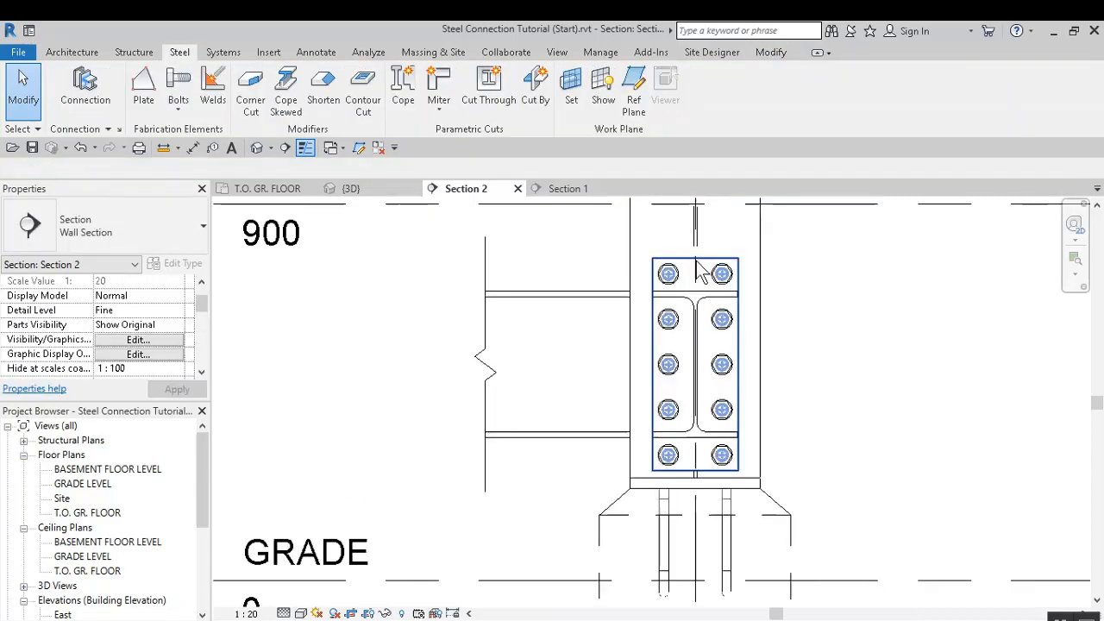
{"action": "scroll", "coordinate": [463, 356], "scroll_direction": "down", "scroll_amount": 2}
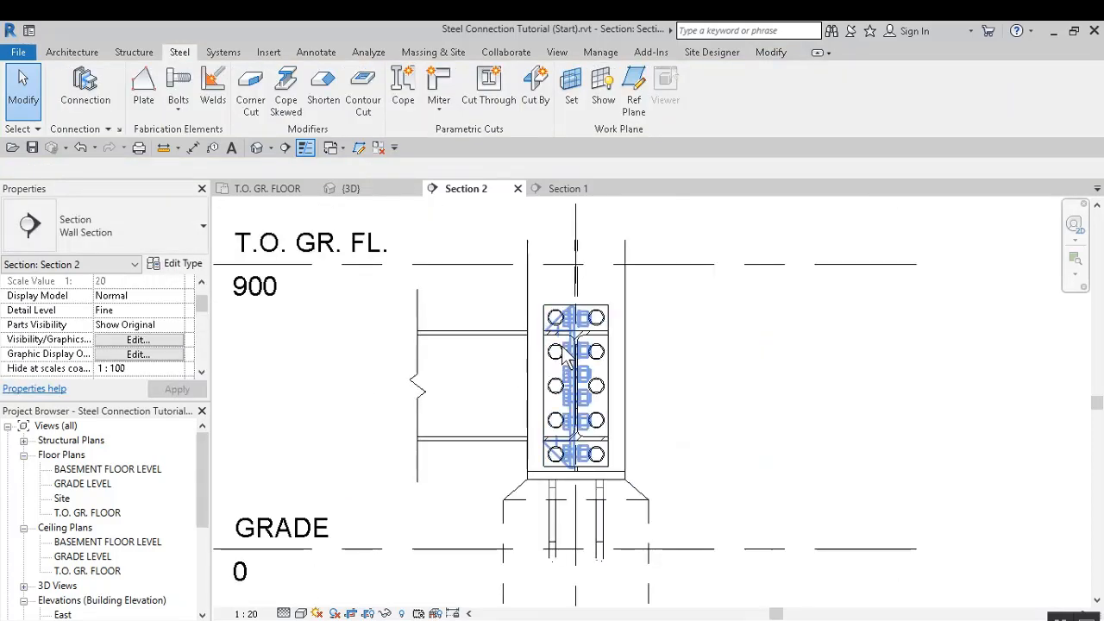
{"action": "scroll", "coordinate": [188, 382], "scroll_direction": "down", "scroll_amount": 3}
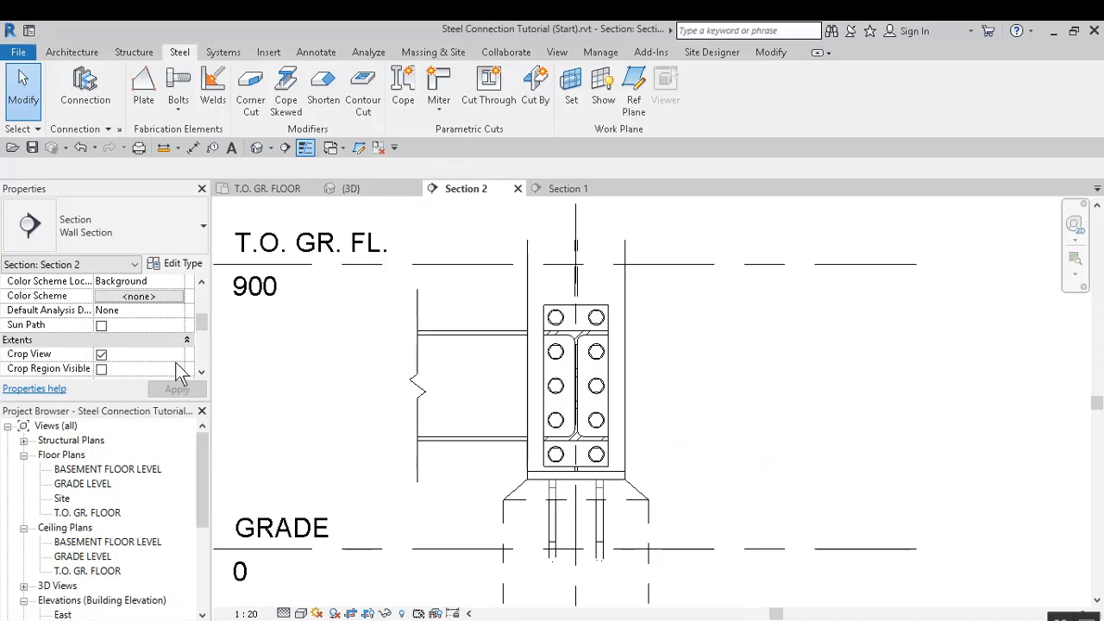
{"action": "left_click", "coordinate": [570, 356]}
{"action": "left_click", "coordinate": [606, 349]}
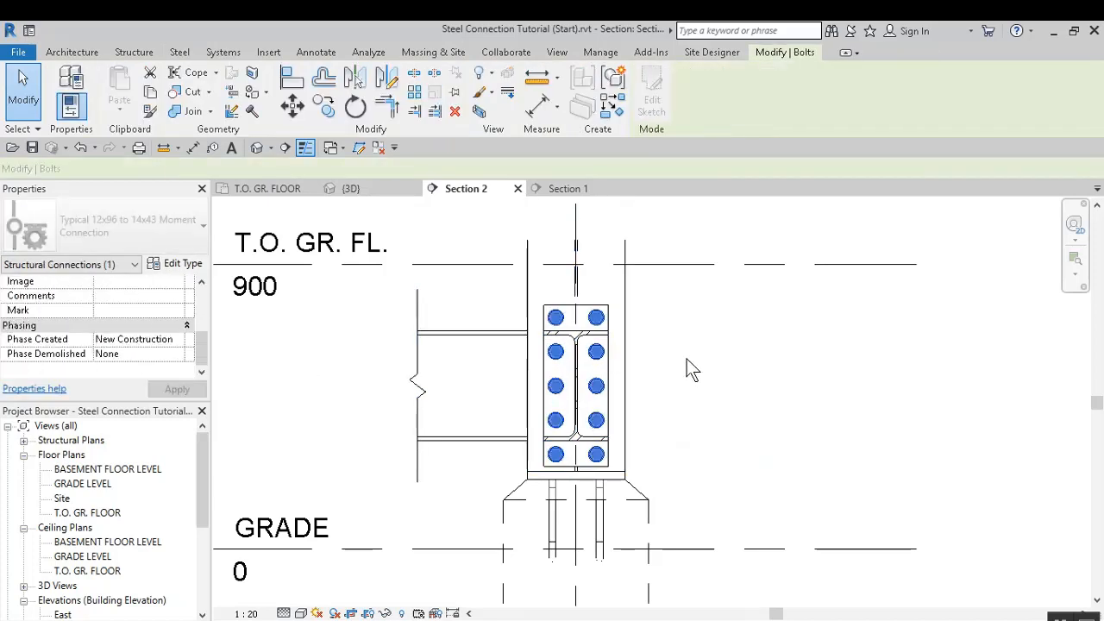
{"action": "scroll", "coordinate": [461, 353], "scroll_direction": "up", "scroll_amount": 2}
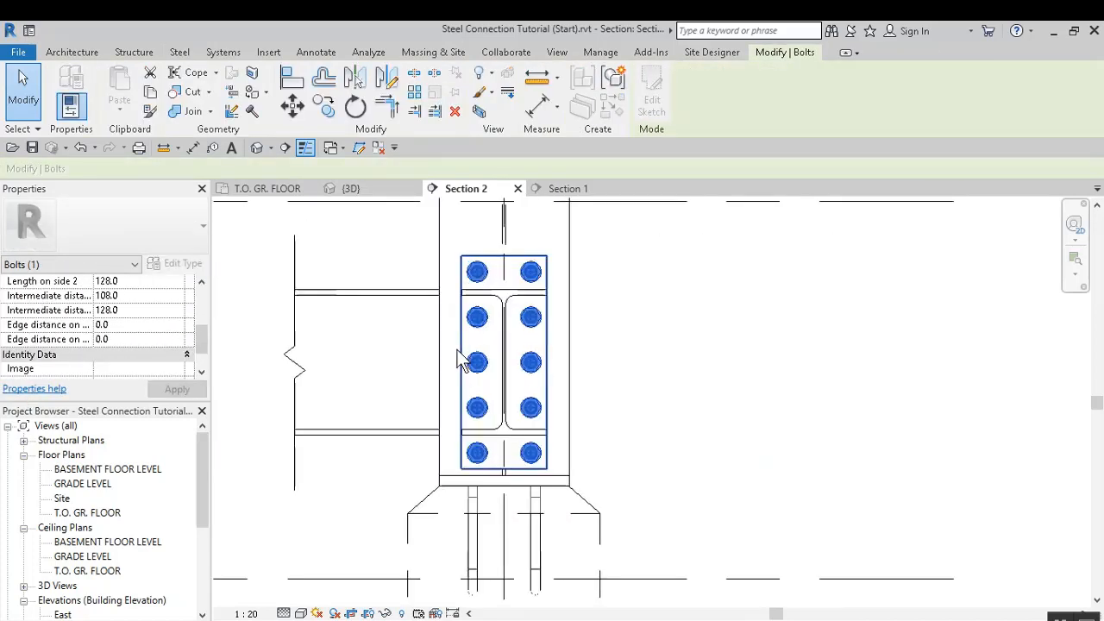
{"action": "key", "text": "Escape"}
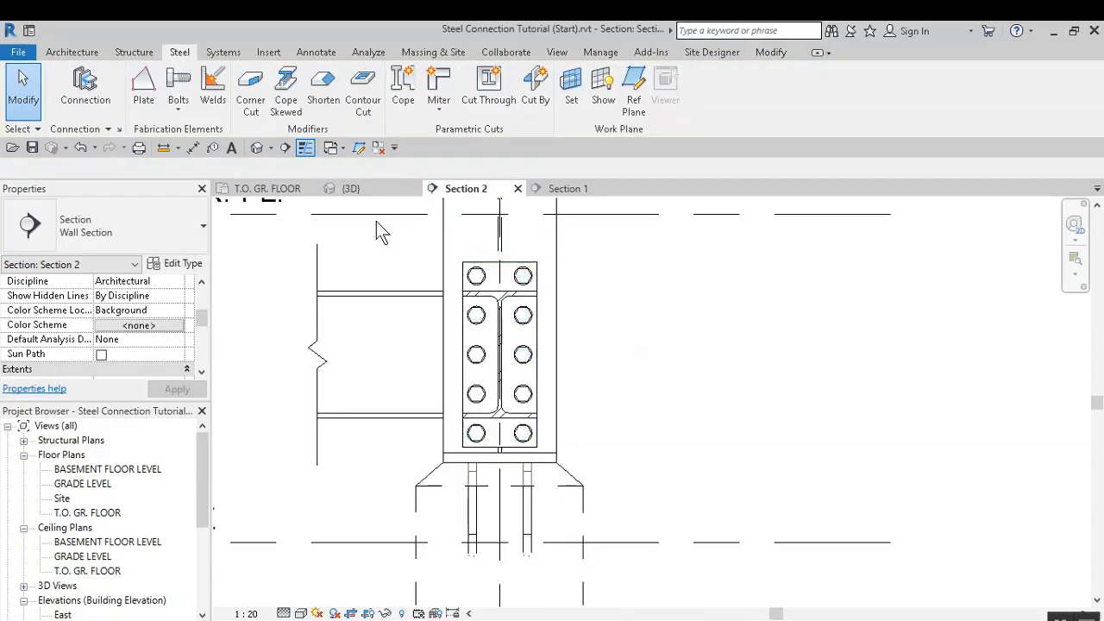
Inspect the custom end plate and its bolts in the 3D view, selecting both elements together
{"action": "left_click", "coordinate": [371, 190]}
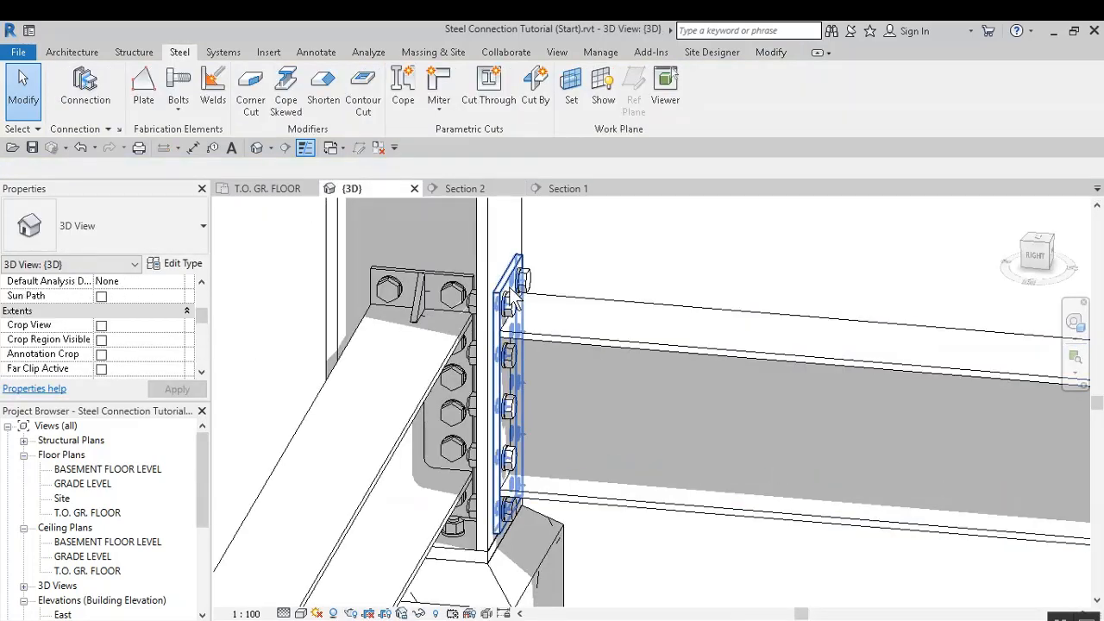
{"action": "left_click", "coordinate": [515, 298]}
{"action": "scroll", "coordinate": [585, 268], "scroll_direction": "up", "scroll_amount": 1}
{"action": "left_click", "coordinate": [586, 269]}
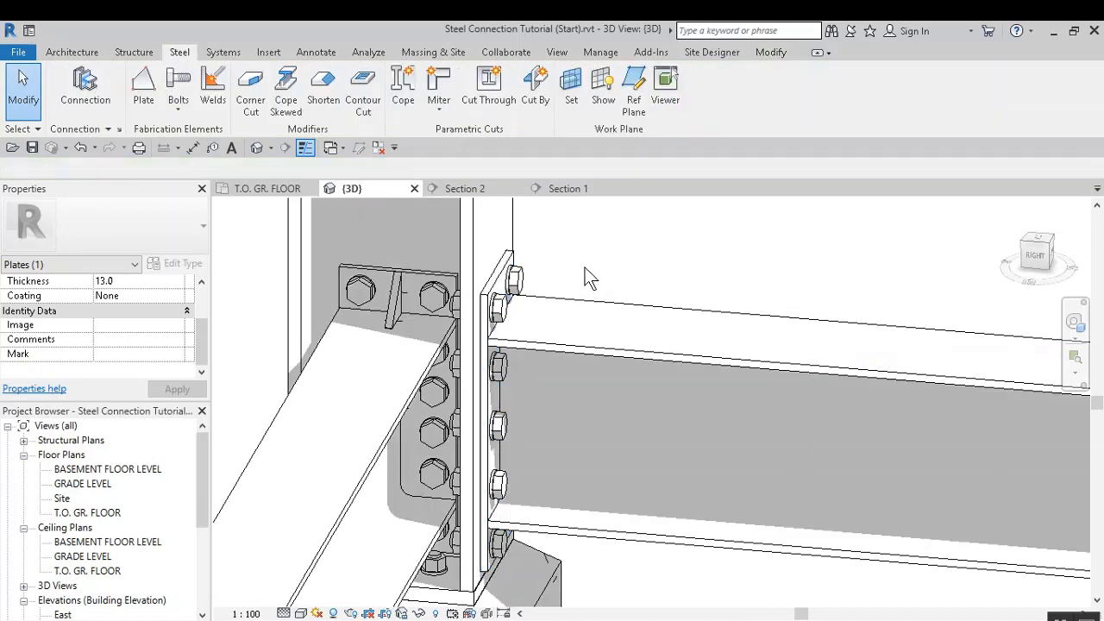
{"action": "left_click", "coordinate": [108, 128]}
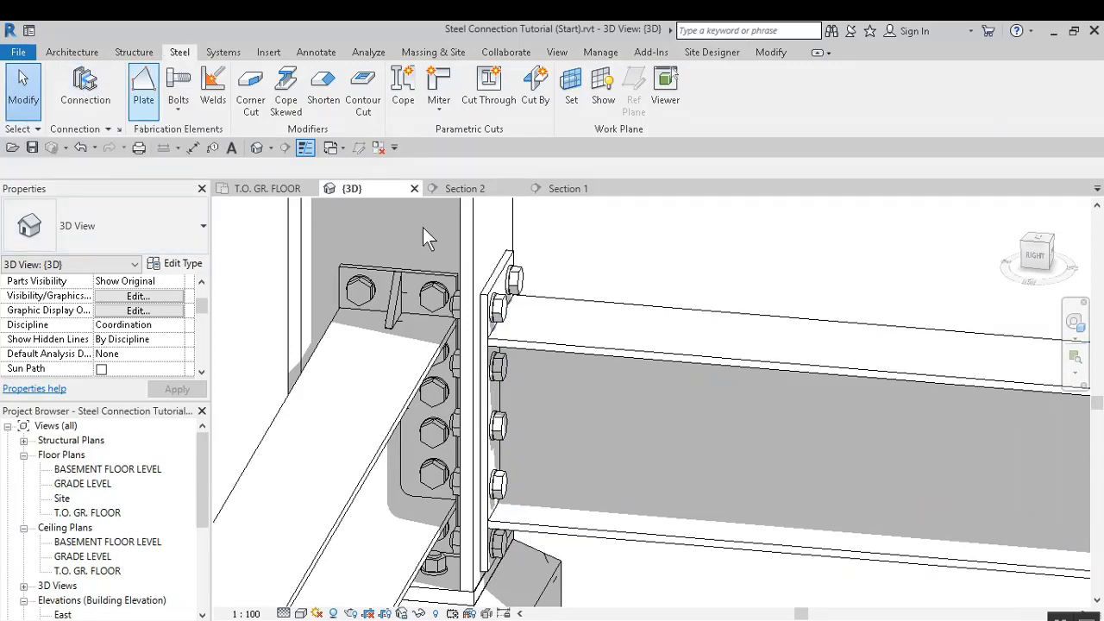
{"action": "left_click", "coordinate": [515, 283]}
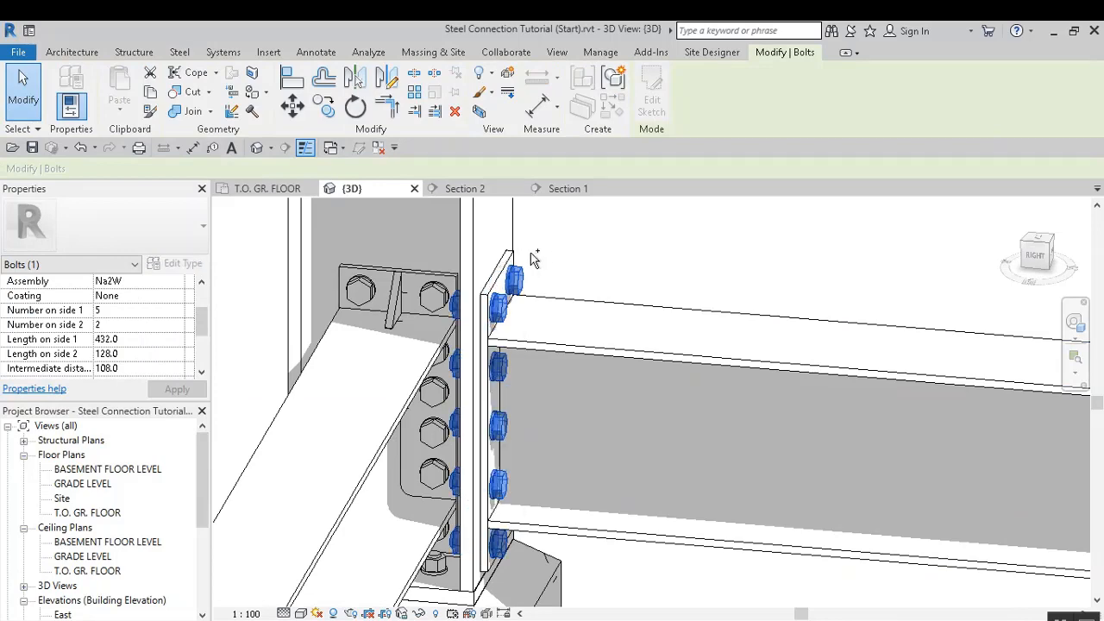
{"action": "left_click", "coordinate": [653, 256], "text": "ctrl"}
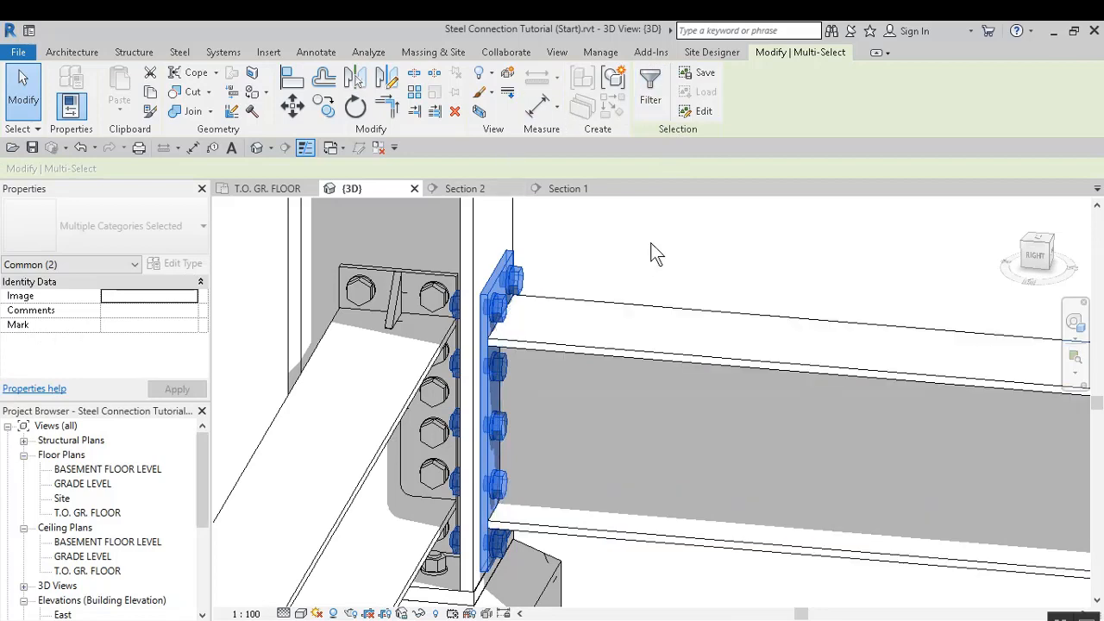
{"action": "left_click", "coordinate": [653, 251]}
Examine the bolted girder-to-column joint in 3D, comparing the custom end plate with the adjacent moment connection
{"action": "scroll", "coordinate": [615, 252], "scroll_direction": "down", "scroll_amount": 2}
{"action": "scroll", "coordinate": [651, 245], "scroll_direction": "down", "scroll_amount": 2}
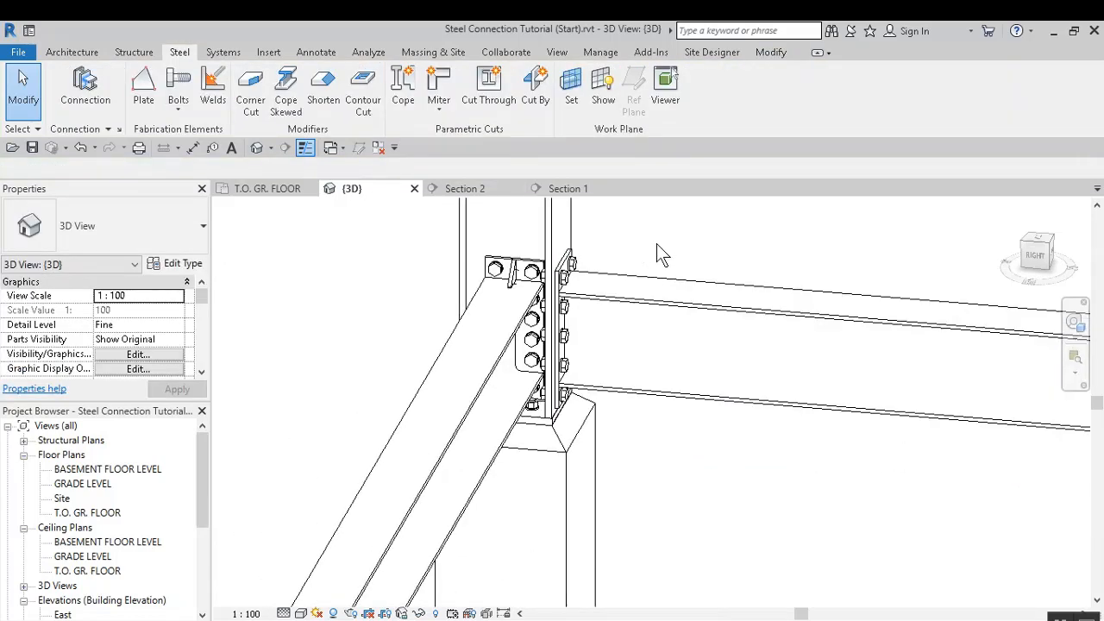
{"action": "middle_click_drag", "start_coordinate": [680, 256], "coordinate": [683, 293]}
{"action": "scroll", "coordinate": [611, 317], "scroll_direction": "up", "scroll_amount": 3}
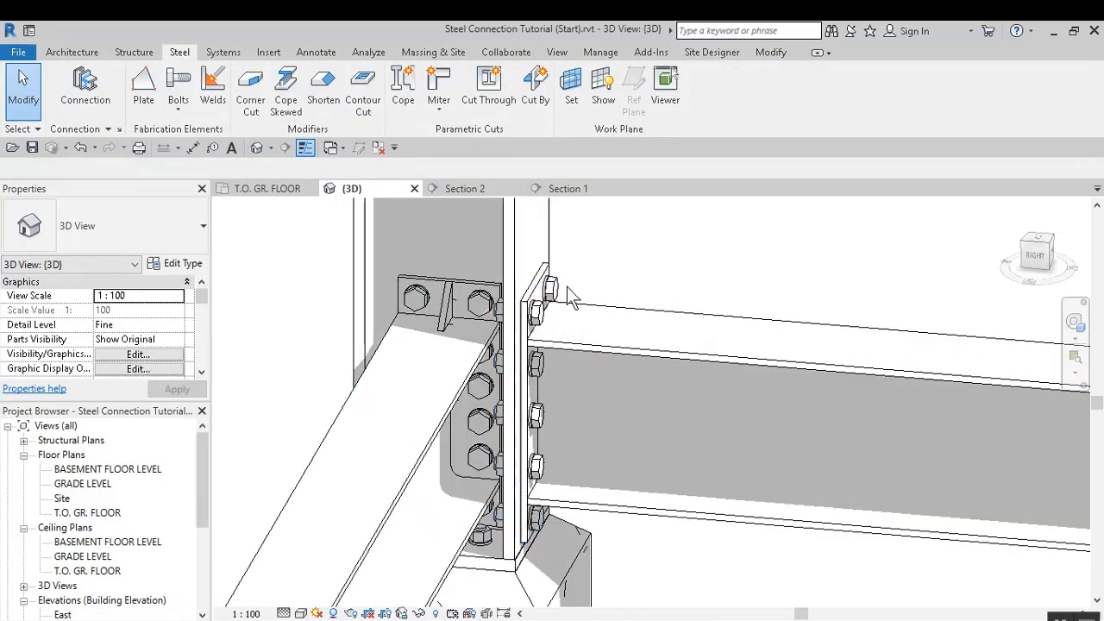
{"action": "scroll", "coordinate": [598, 313], "scroll_direction": "down", "scroll_amount": 2}
{"action": "scroll", "coordinate": [594, 306], "scroll_direction": "down", "scroll_amount": 1}
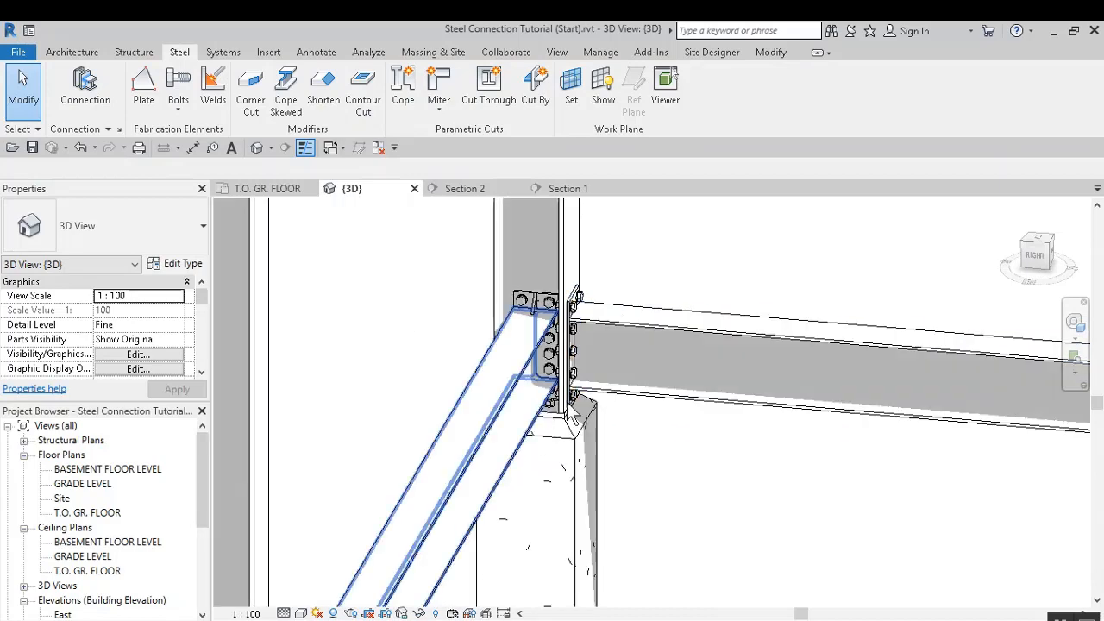
{"action": "scroll", "coordinate": [562, 374], "scroll_direction": "up", "scroll_amount": 4}
{"action": "scroll", "coordinate": [544, 390], "scroll_direction": "down", "scroll_amount": 4}
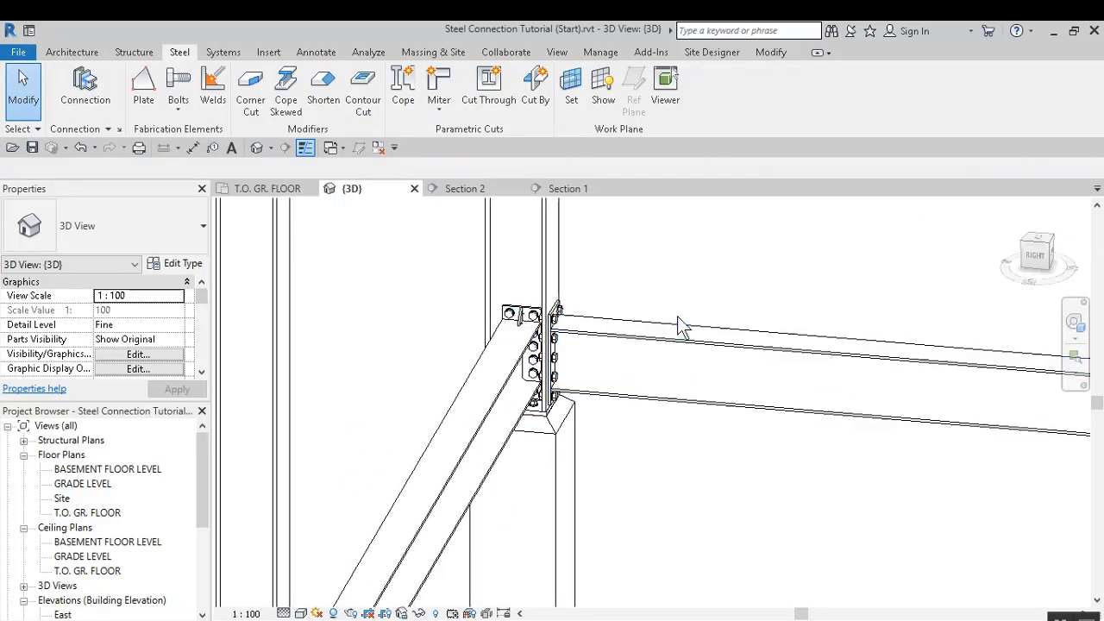
{"action": "scroll", "coordinate": [636, 325], "scroll_direction": "up", "scroll_amount": 3}
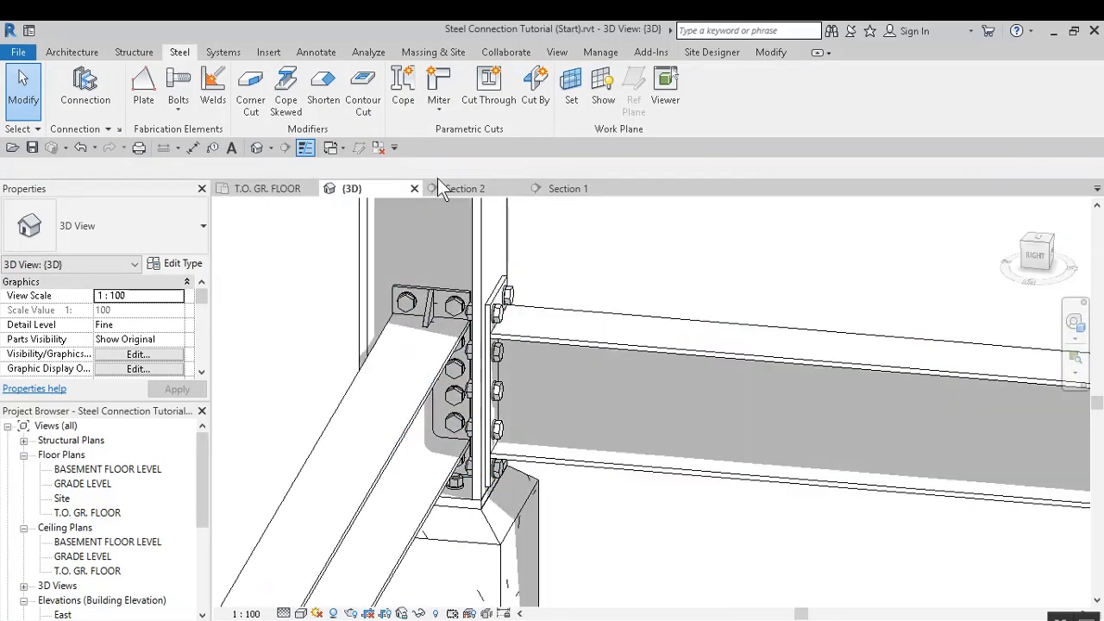
Examine the custom end plate connection in Section 2 and Section 1, including its bolts through the column flange
{"action": "left_click", "coordinate": [472, 188]}
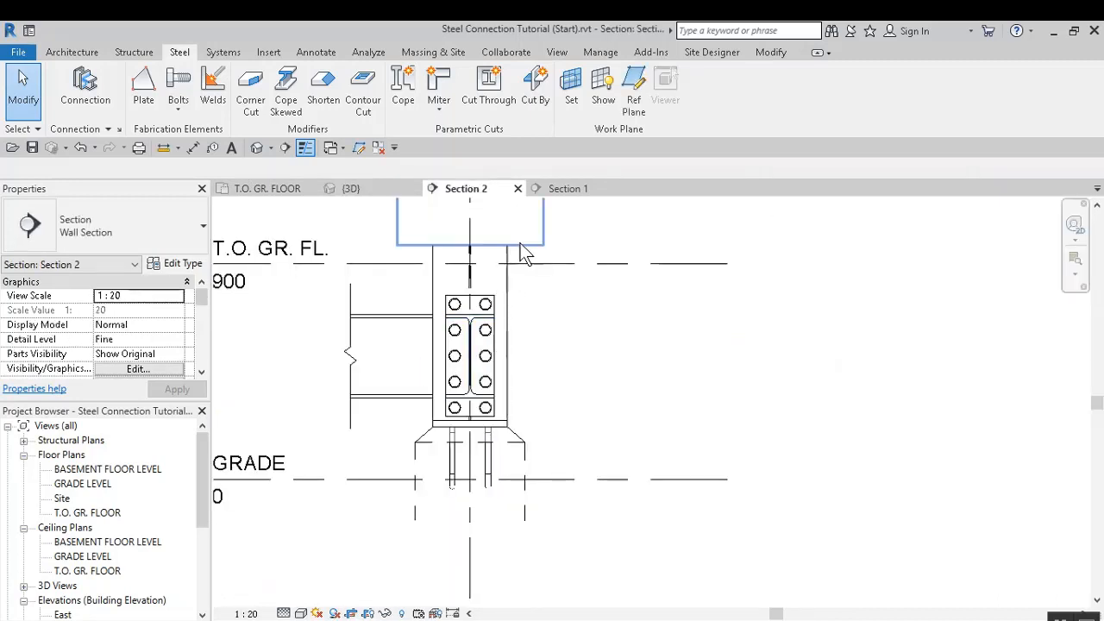
{"action": "left_click", "coordinate": [559, 189]}
{"action": "scroll", "coordinate": [806, 320], "scroll_direction": "up", "scroll_amount": 2}
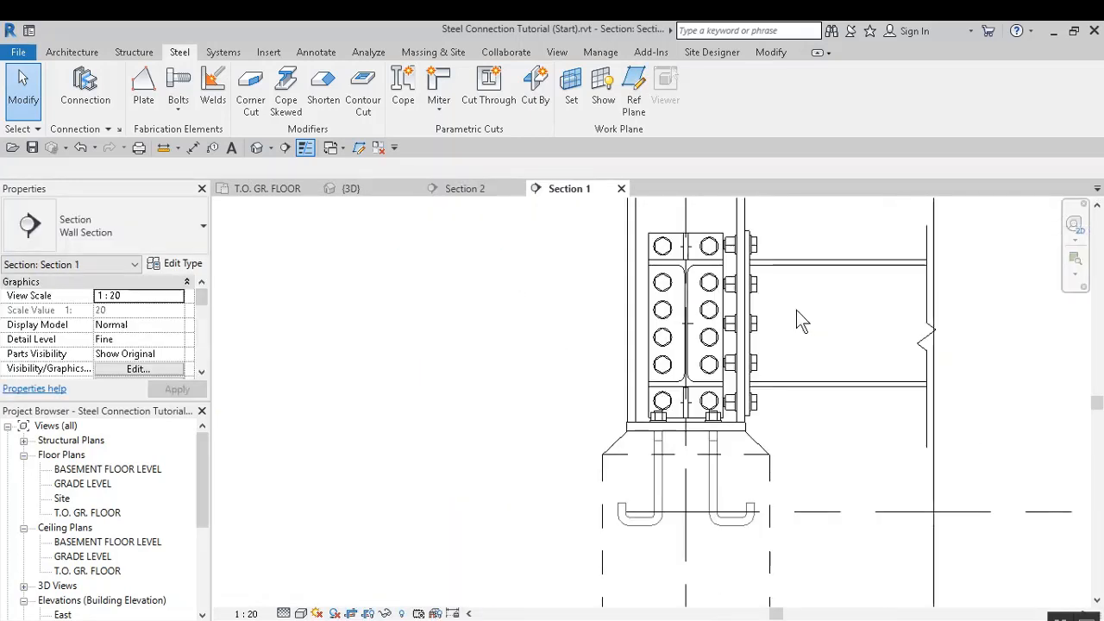
{"action": "middle_click_drag", "start_coordinate": [801, 320], "coordinate": [733, 360]}
{"action": "scroll", "coordinate": [689, 346], "scroll_direction": "up", "scroll_amount": 1}
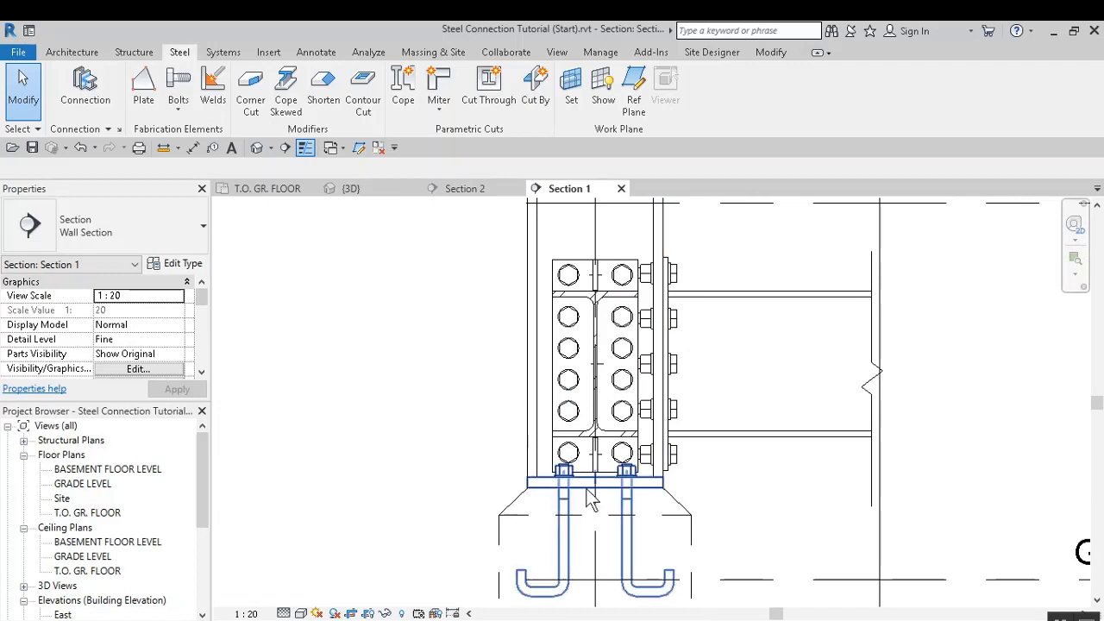
{"action": "scroll", "coordinate": [707, 328], "scroll_direction": "down", "scroll_amount": 4}
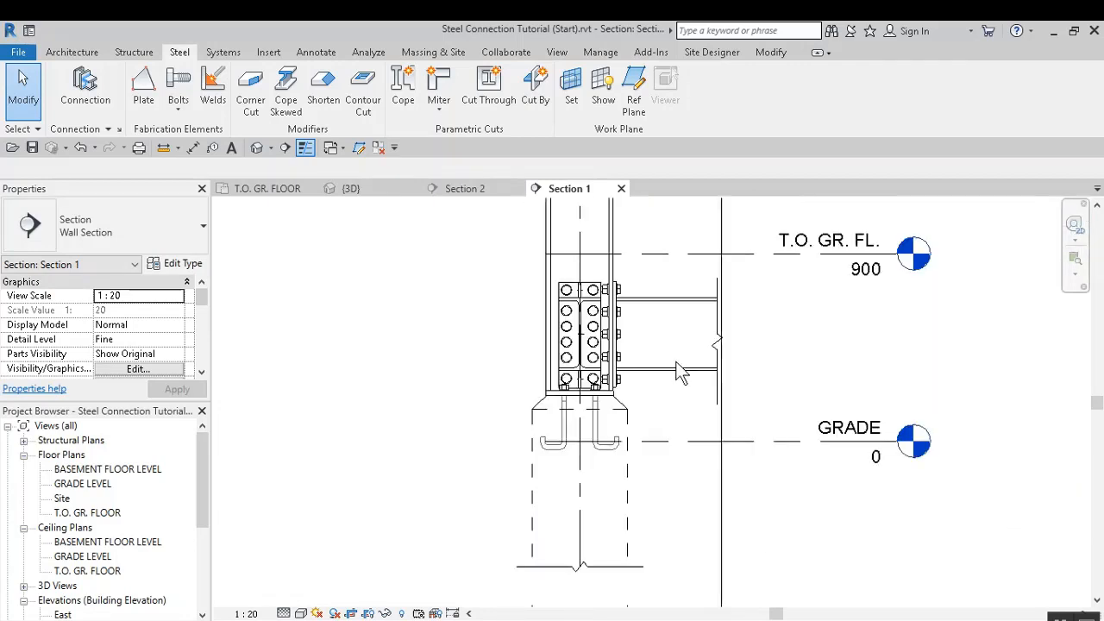
{"action": "middle_click_drag", "start_coordinate": [591, 327], "coordinate": [514, 373]}
{"action": "scroll", "coordinate": [567, 296], "scroll_direction": "up", "scroll_amount": 1}
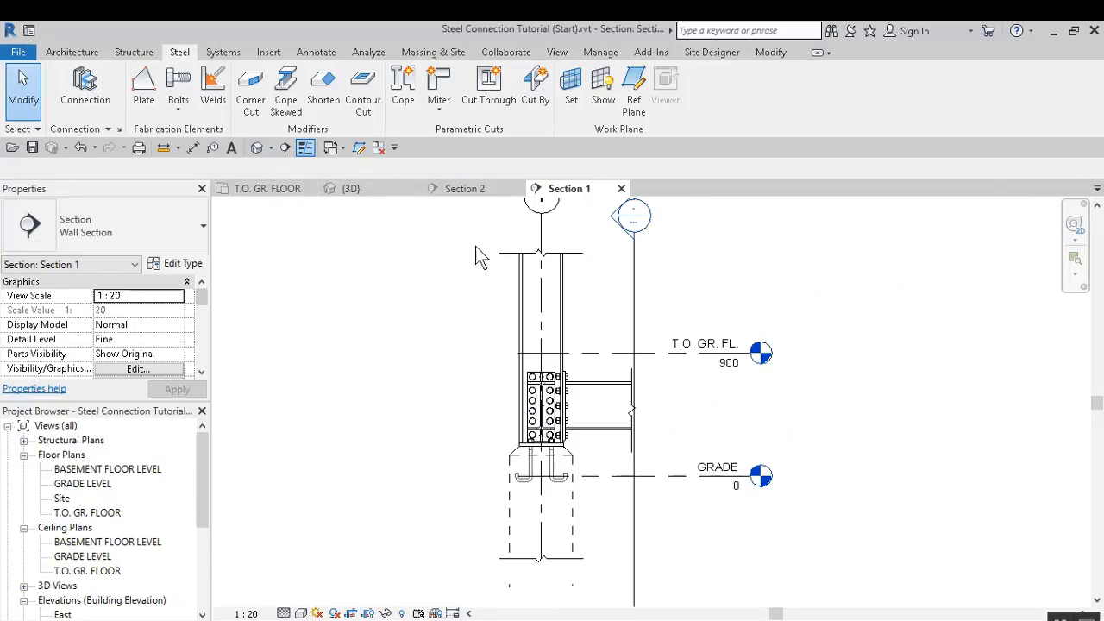
Inspect the steel frame in the 3D view, examining the bolts on the corner column flange and the base plate with its anchor bolts
{"action": "scroll", "coordinate": [529, 328], "scroll_direction": "up", "scroll_amount": 1}
{"action": "left_click", "coordinate": [354, 189]}
{"action": "scroll", "coordinate": [483, 365], "scroll_direction": "down", "scroll_amount": 6}
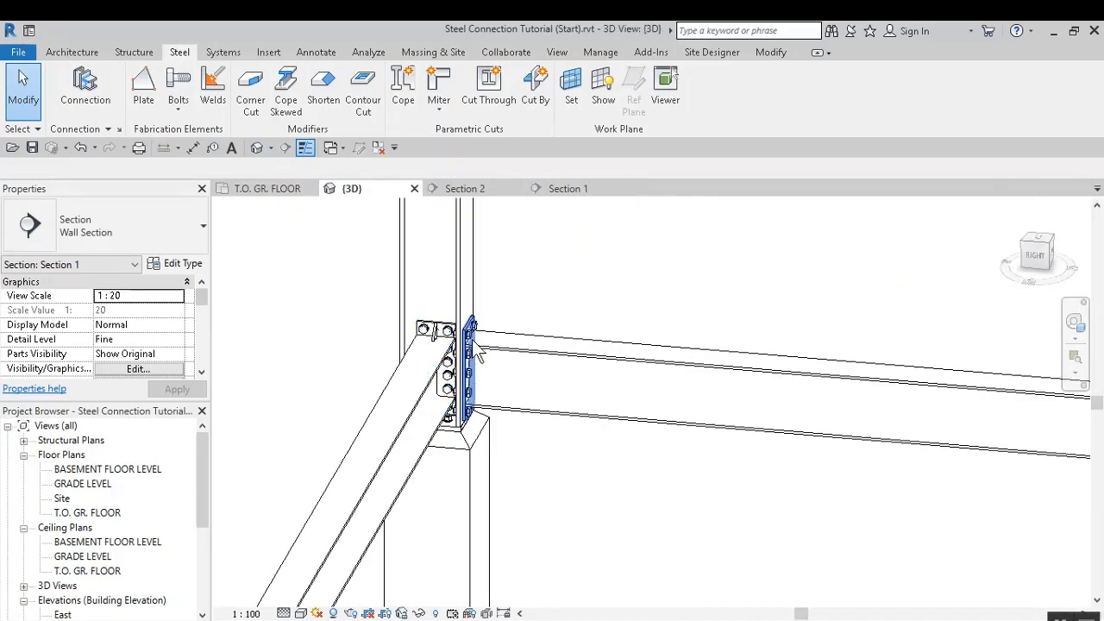
{"action": "scroll", "coordinate": [470, 375], "scroll_direction": "up", "scroll_amount": 3}
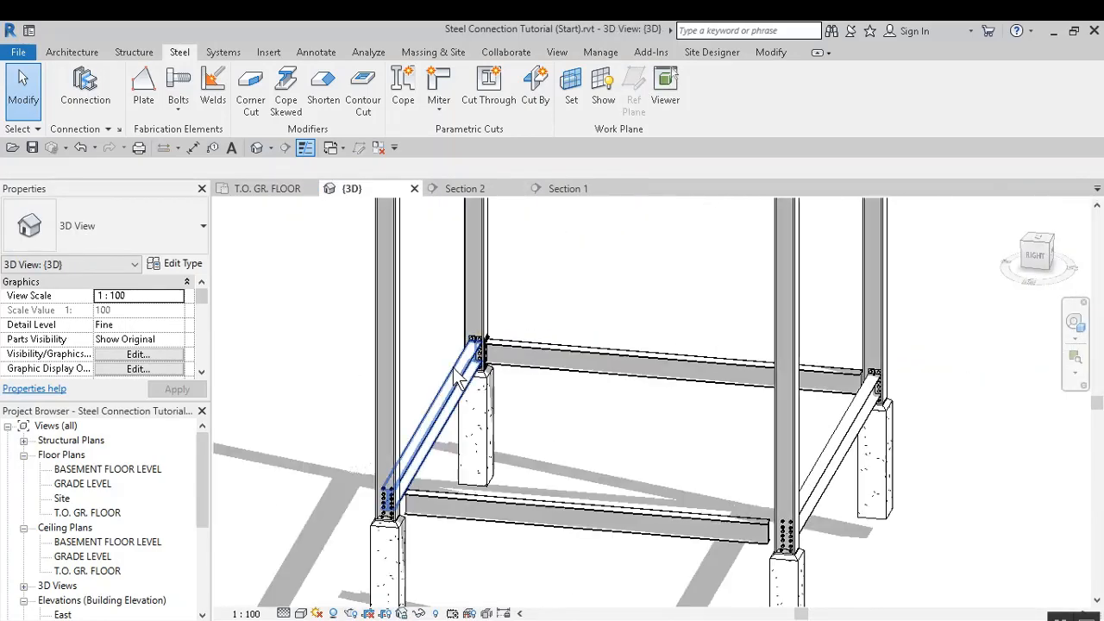
{"action": "middle_click_drag", "start_coordinate": [465, 380], "coordinate": [811, 453], "text": "shift"}
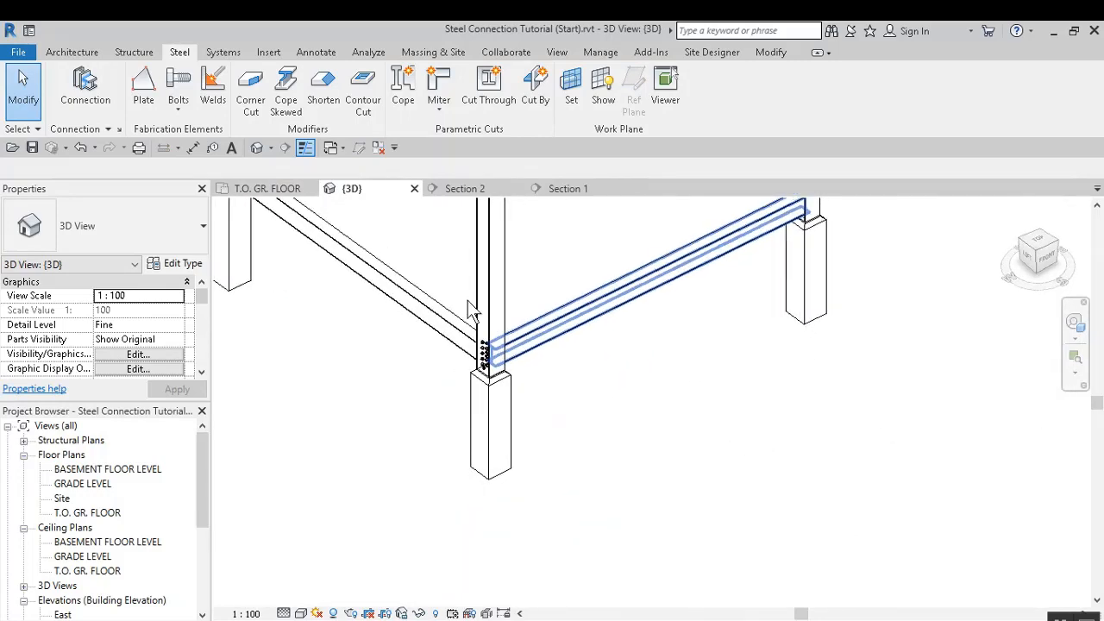
{"action": "scroll", "coordinate": [475, 349], "scroll_direction": "up", "scroll_amount": 3}
{"action": "scroll", "coordinate": [484, 384], "scroll_direction": "up", "scroll_amount": 5}
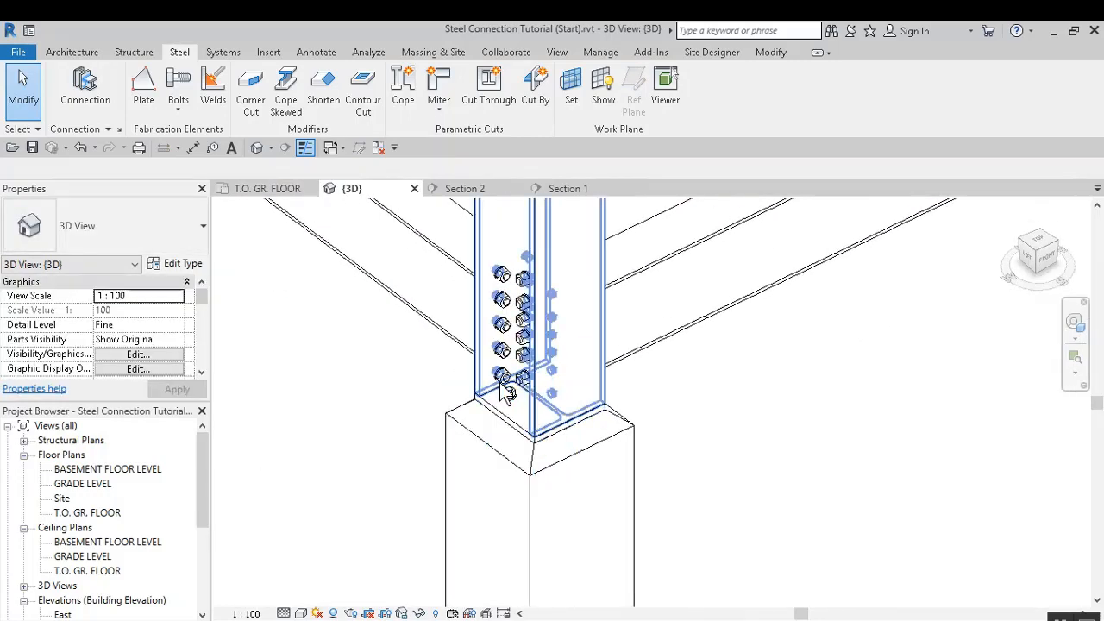
{"action": "scroll", "coordinate": [479, 388], "scroll_direction": "down", "scroll_amount": 3}
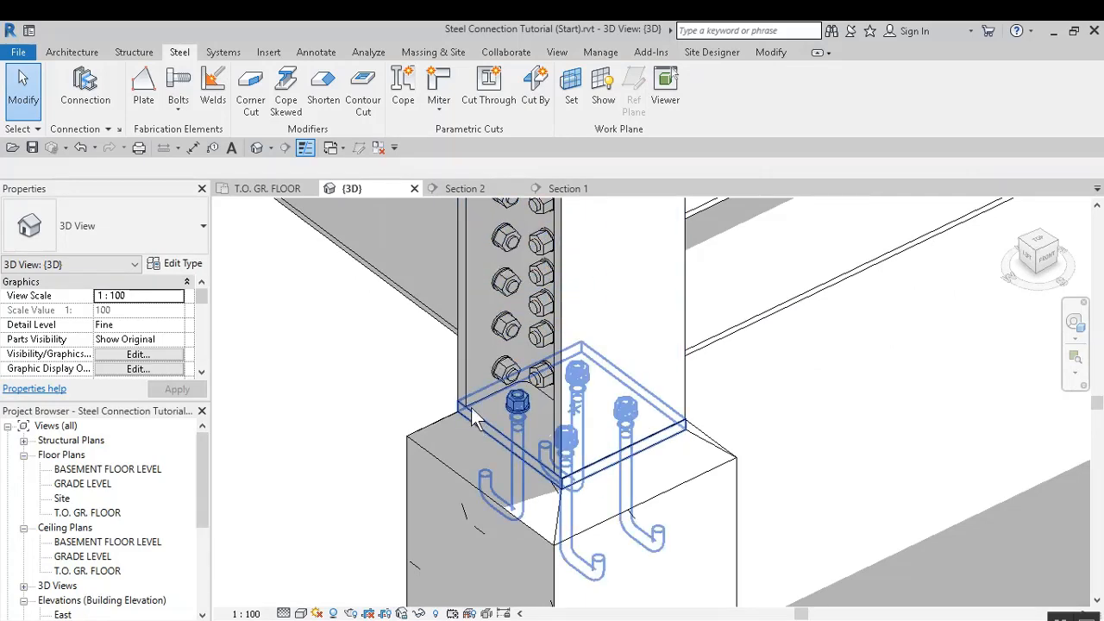
{"action": "scroll", "coordinate": [490, 362], "scroll_direction": "down", "scroll_amount": 3}
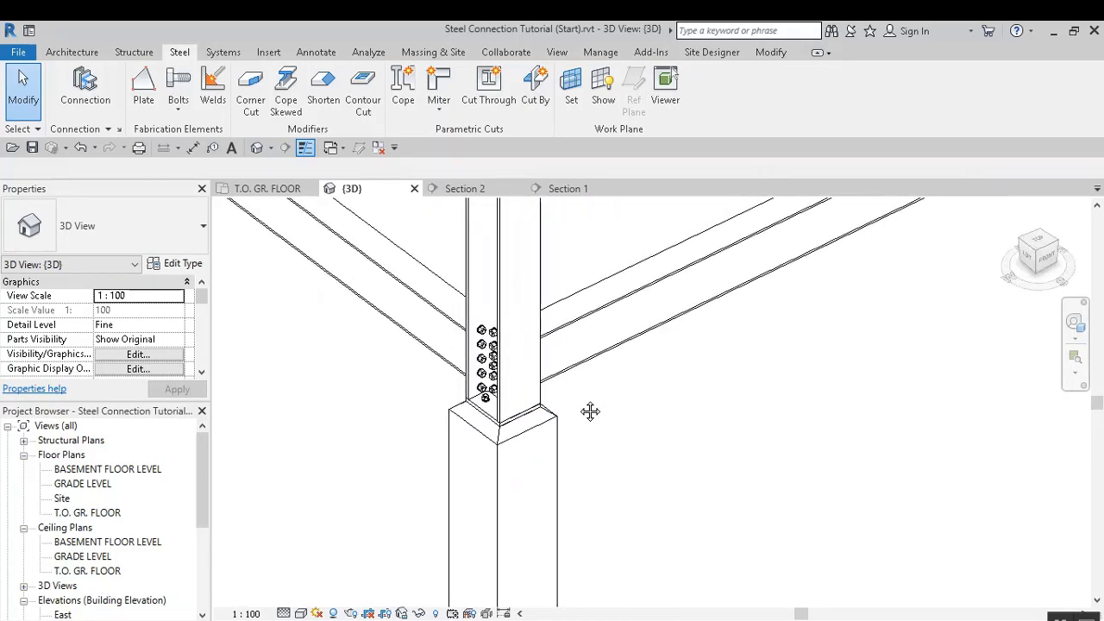
{"action": "scroll", "coordinate": [630, 411], "scroll_direction": "down", "scroll_amount": 4}
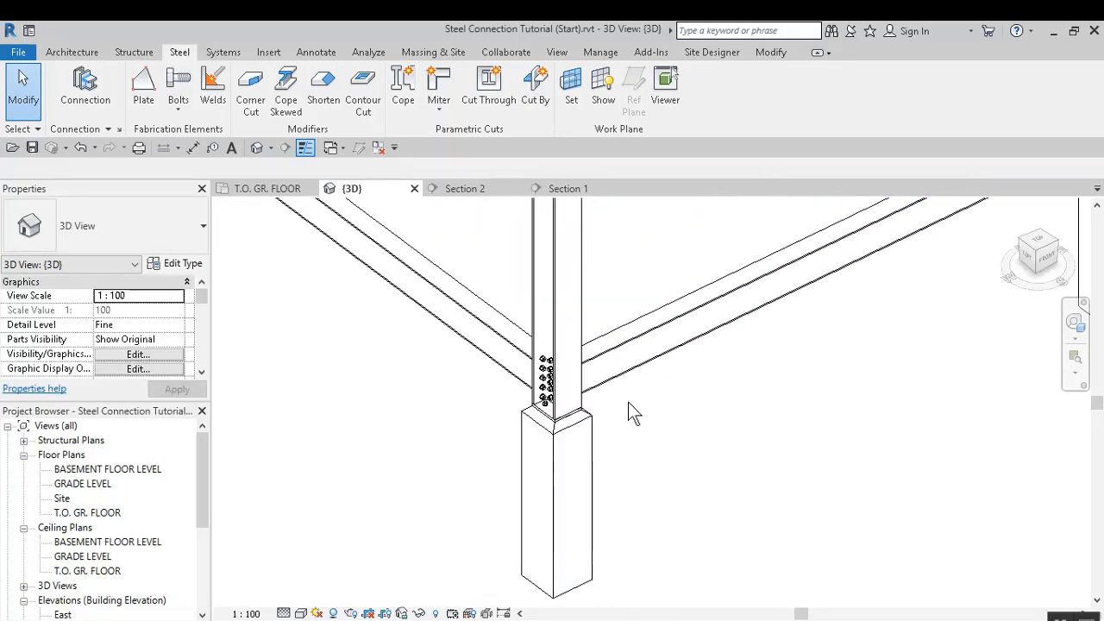
{"action": "middle_click_drag", "start_coordinate": [702, 434], "coordinate": [624, 464]}
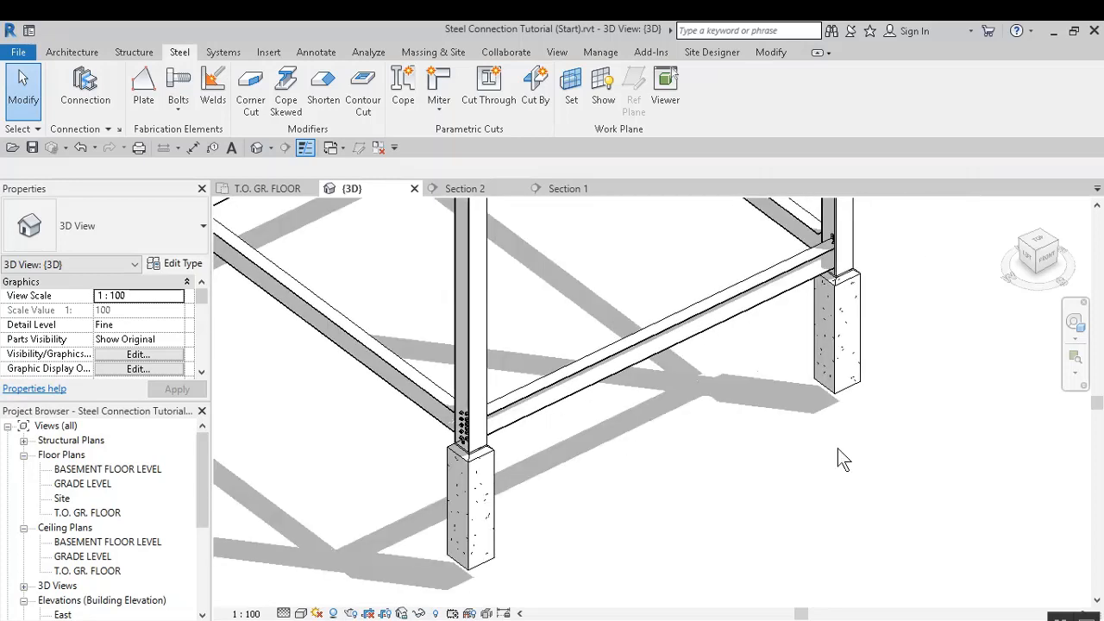